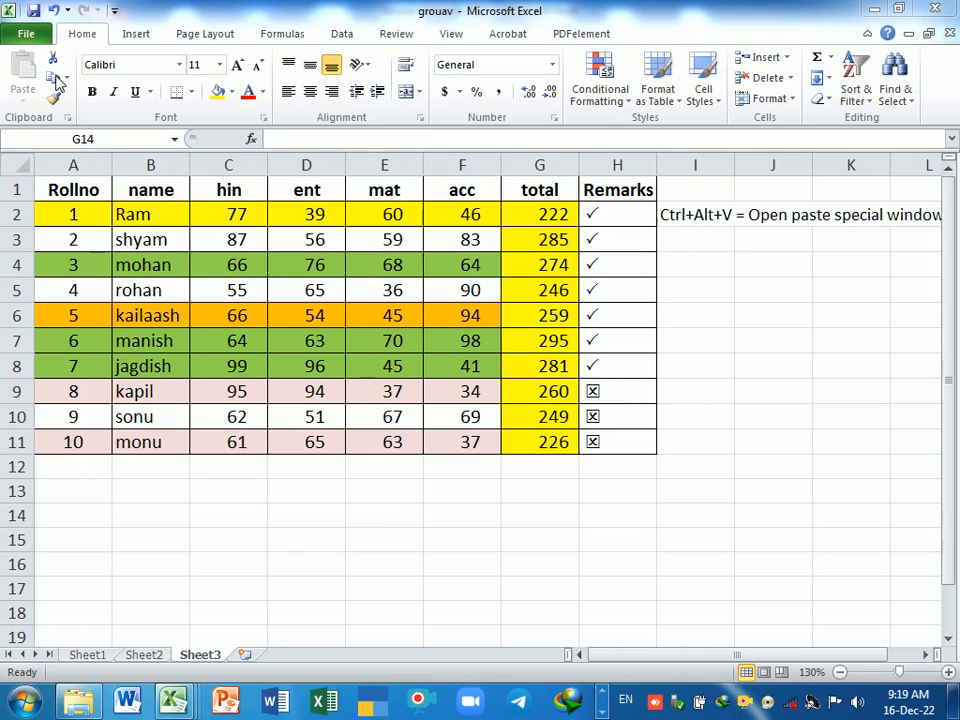
Try moving the first two student records, A2:H3, to A13 with cut and paste, and undo the move.
{"action": "left_click", "coordinate": [81, 240]}
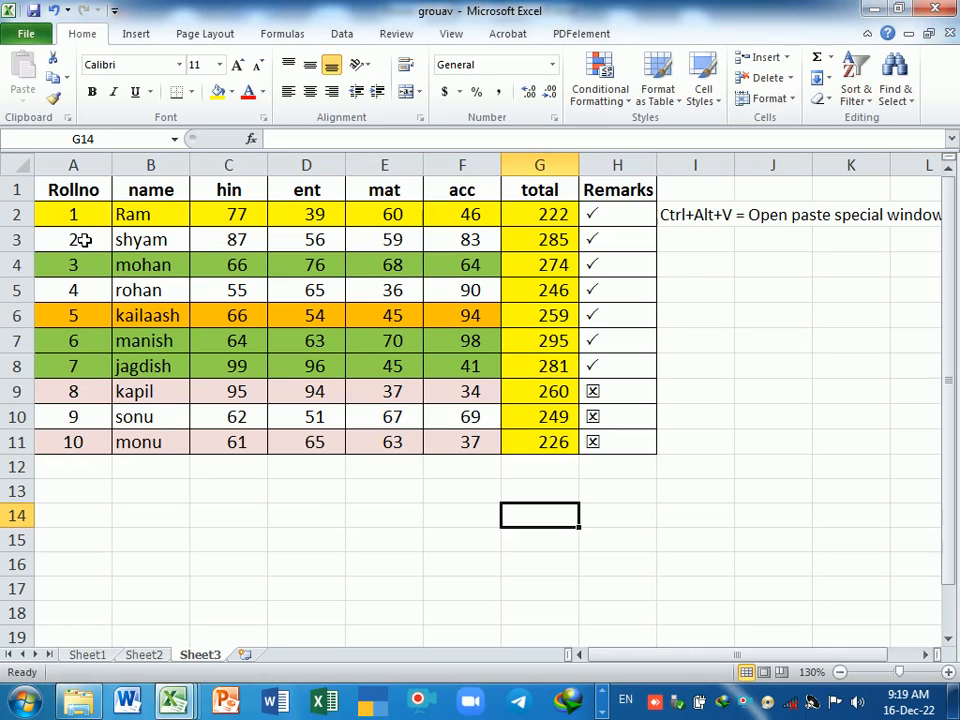
{"action": "left_click_drag", "start_coordinate": [81, 215], "coordinate": [590, 250]}
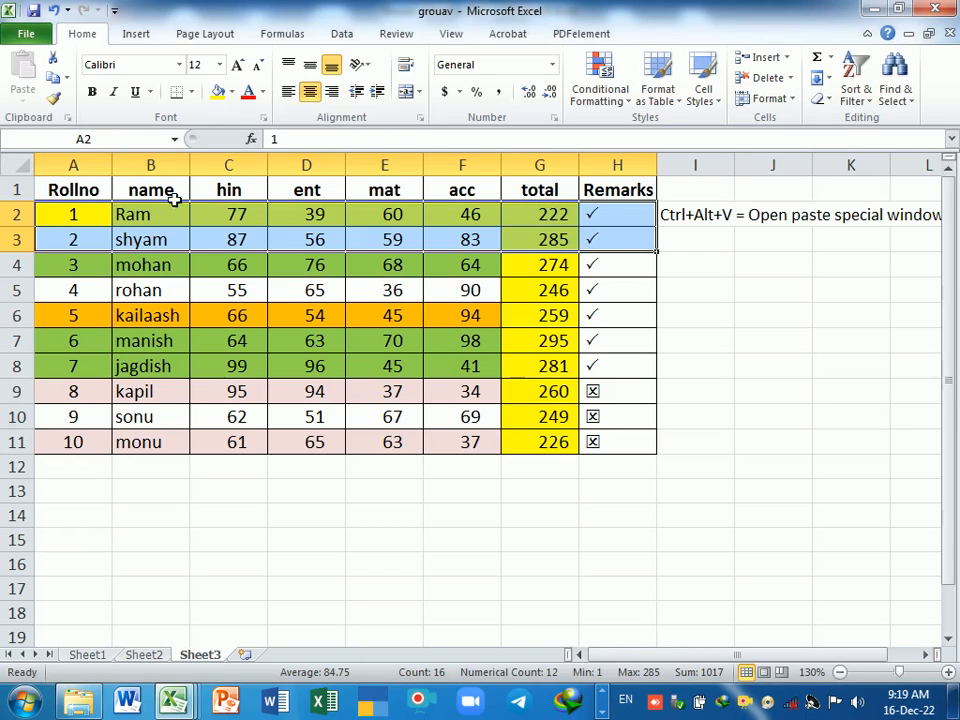
{"action": "left_click", "coordinate": [55, 60]}
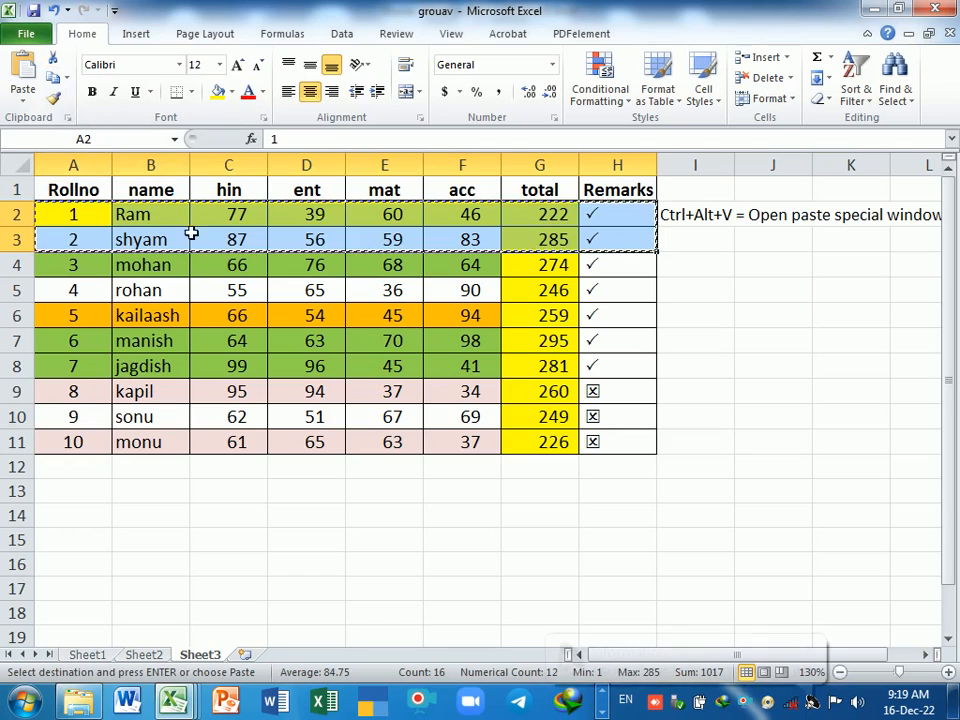
{"action": "left_click", "coordinate": [101, 491]}
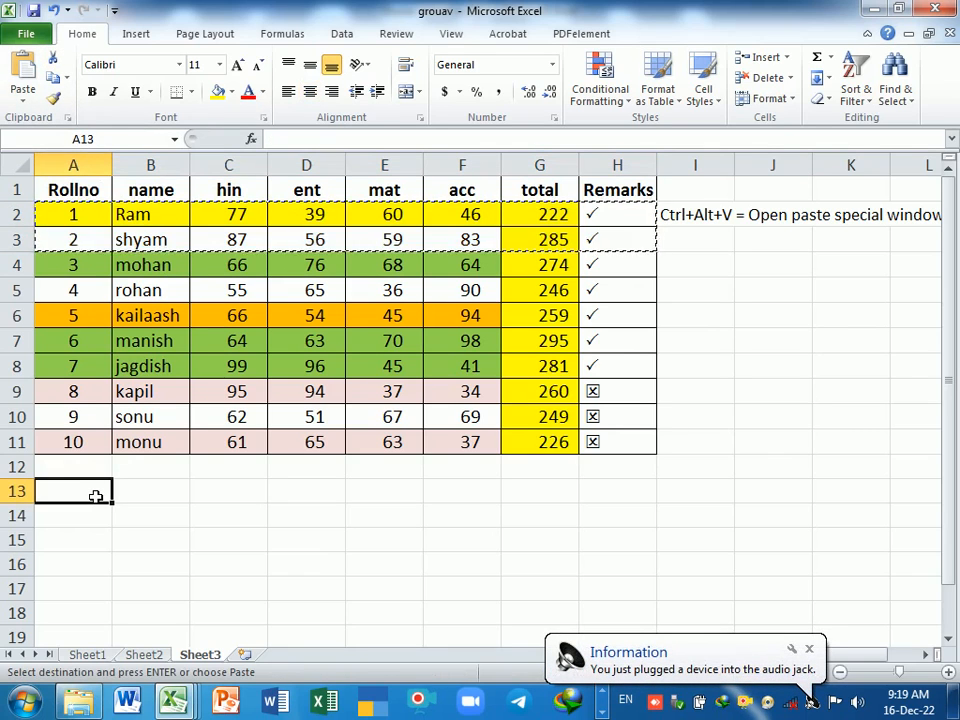
{"action": "key", "text": "ctrl+v"}
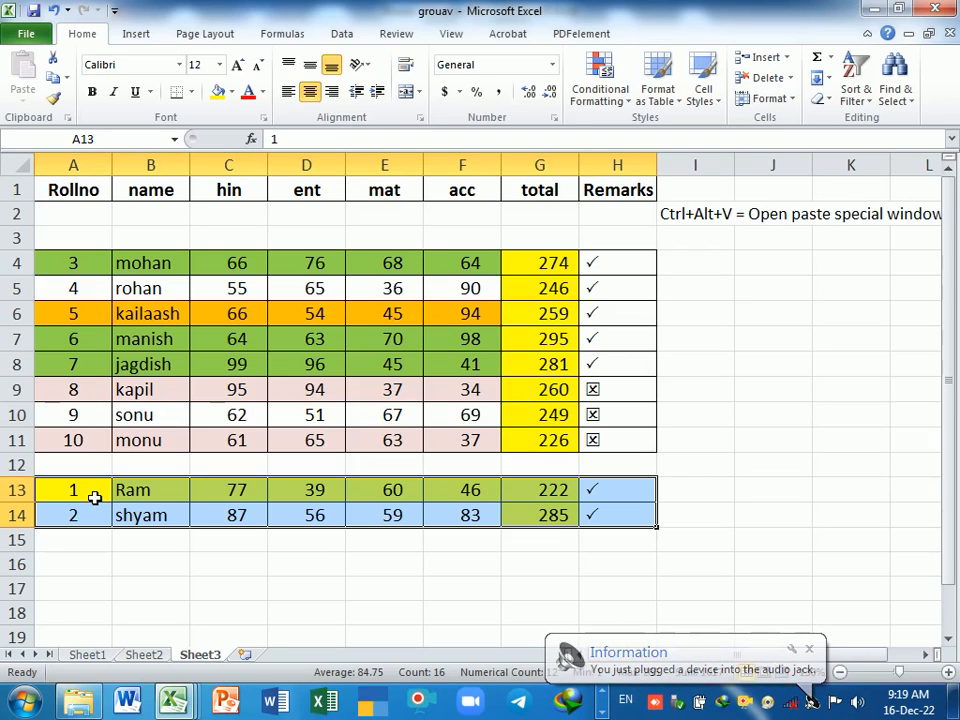
{"action": "key", "text": "ctrl+z"}
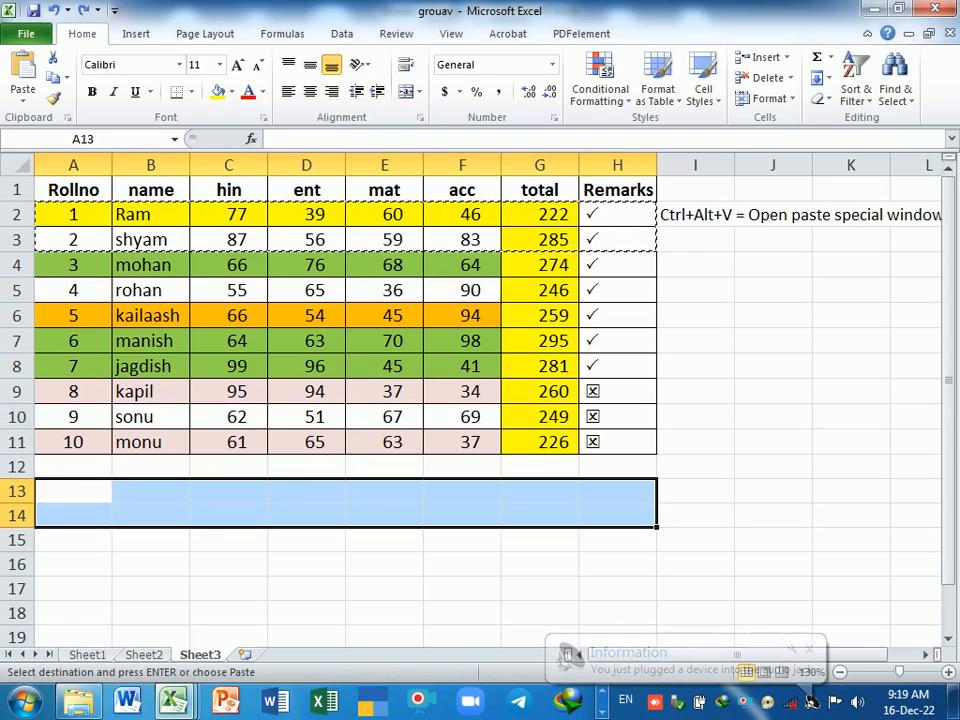
{"action": "left_click", "coordinate": [212, 548]}
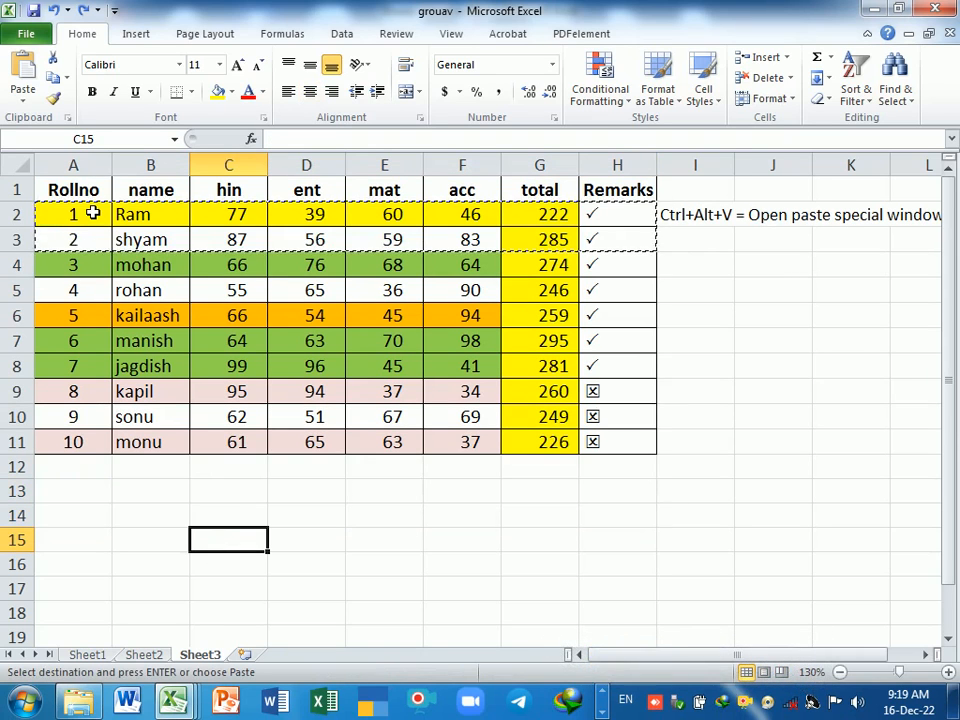
{"action": "key", "text": "Escape"}
Try relocating the selected range A2:H3 directly to rows 13–14 without the clipboard, undoing the move each time.
{"action": "left_click_drag", "start_coordinate": [93, 213], "coordinate": [604, 242]}
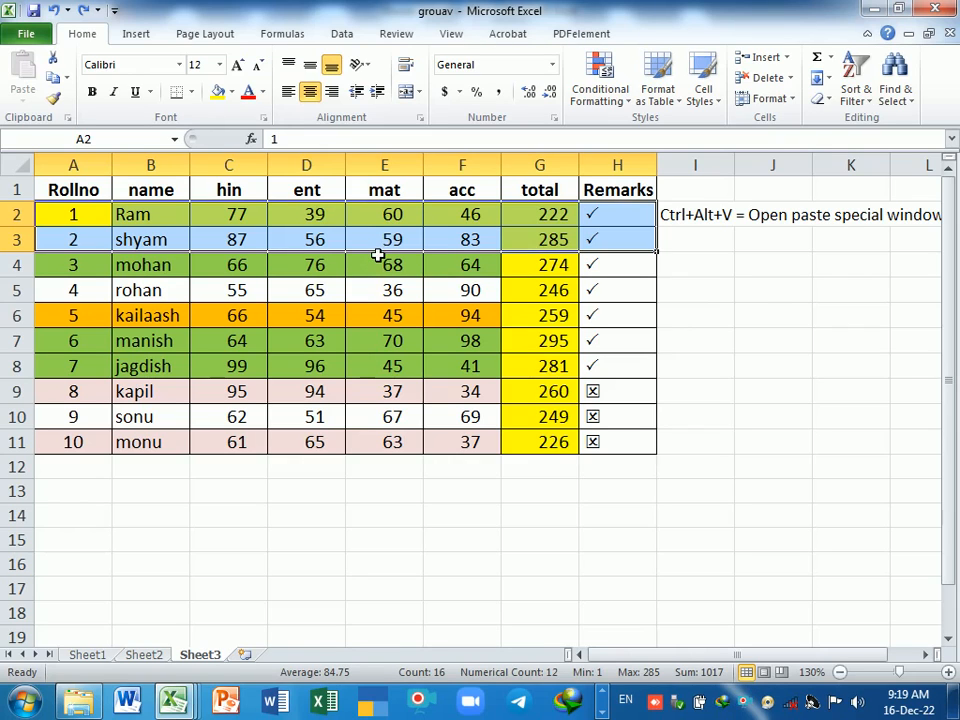
{"action": "left_click_drag", "start_coordinate": [381, 262], "coordinate": [350, 530]}
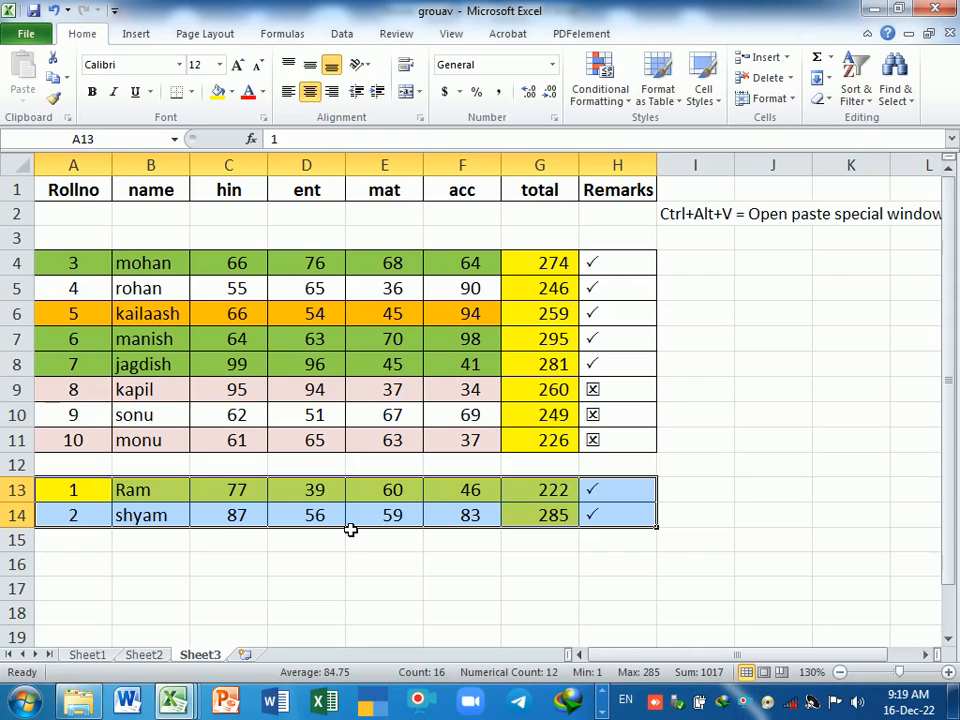
{"action": "key", "text": "ctrl+z"}
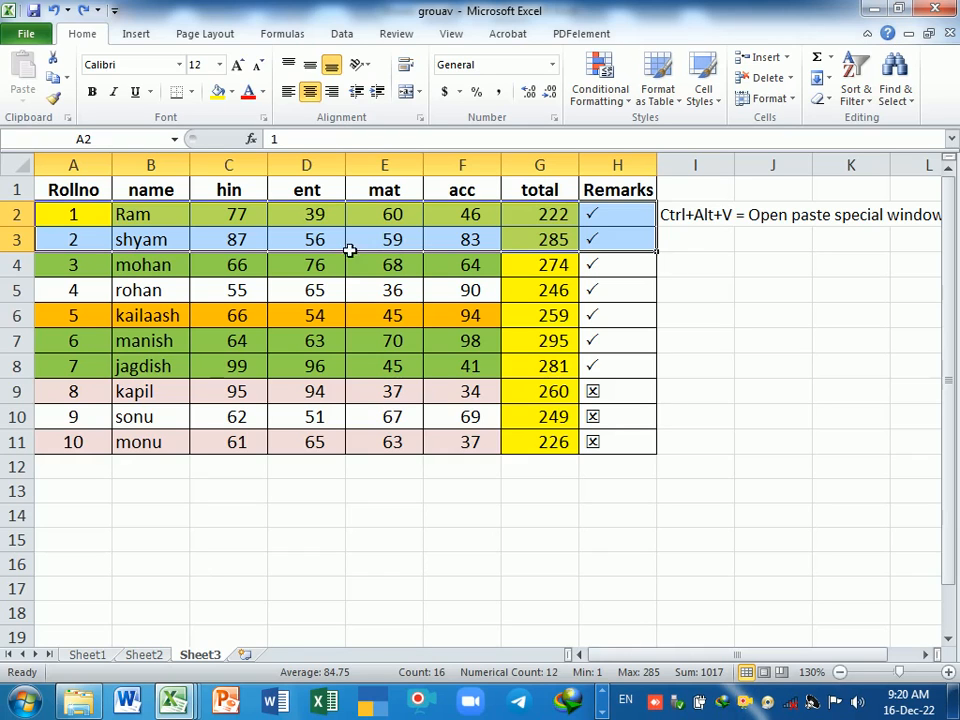
{"action": "left_click_drag", "start_coordinate": [250, 252], "coordinate": [298, 513]}
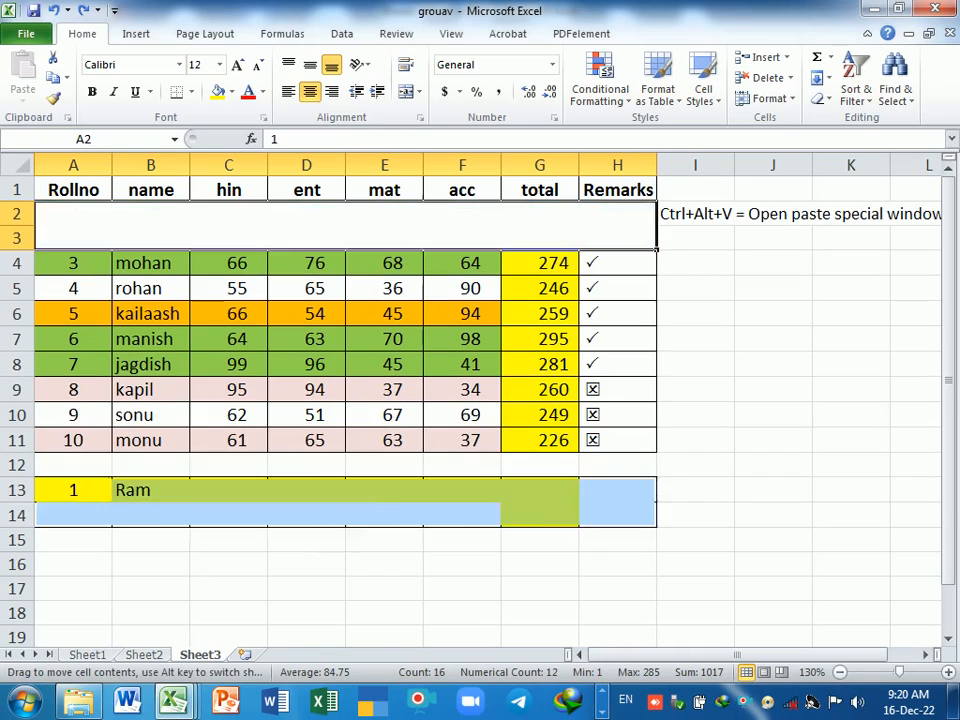
{"action": "key", "text": "ctrl+z"}
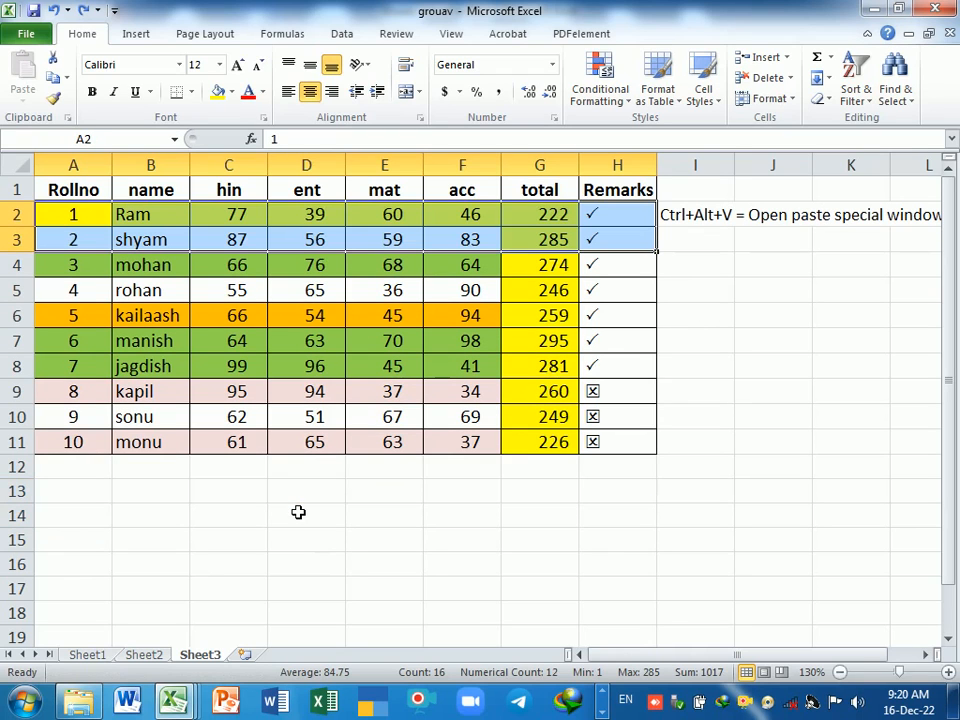
{"action": "left_click", "coordinate": [178, 270]}
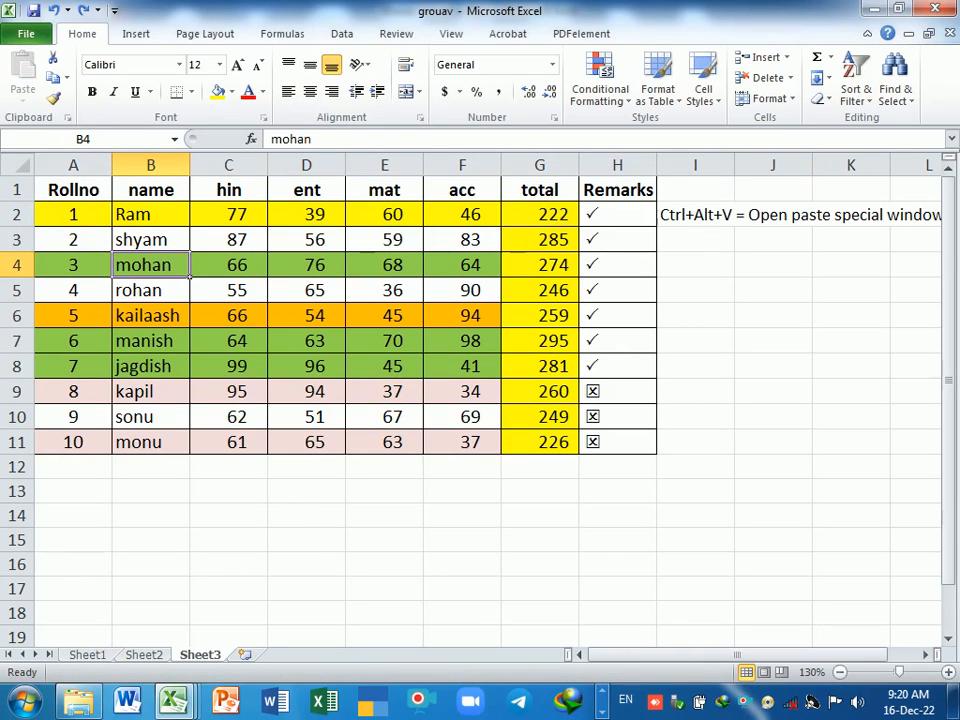
{"action": "left_click", "coordinate": [68, 79]}
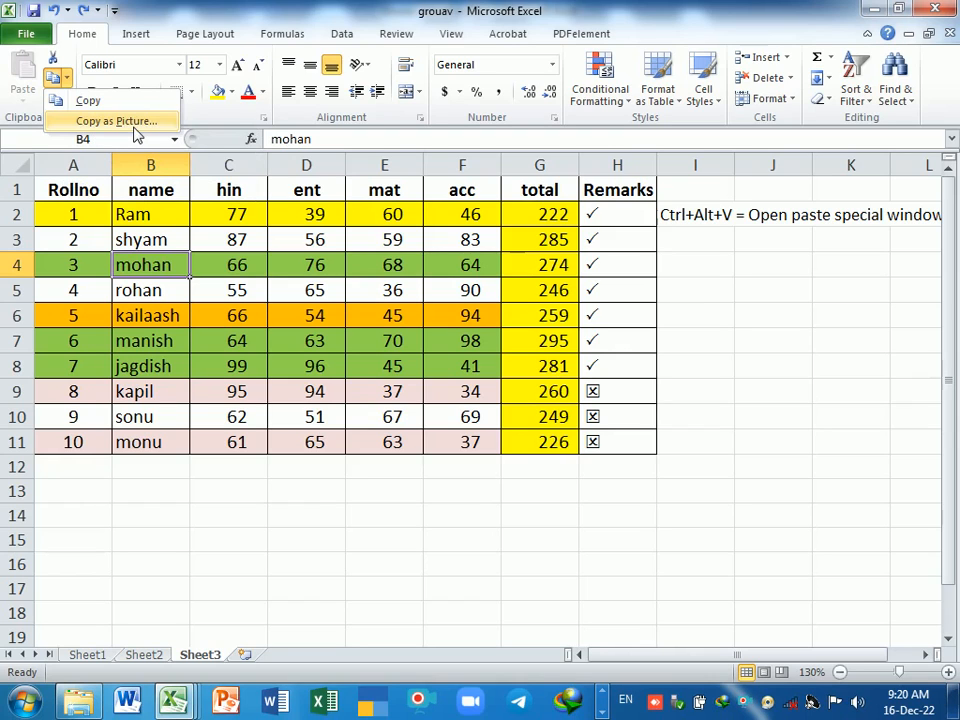
{"action": "left_click", "coordinate": [205, 349]}
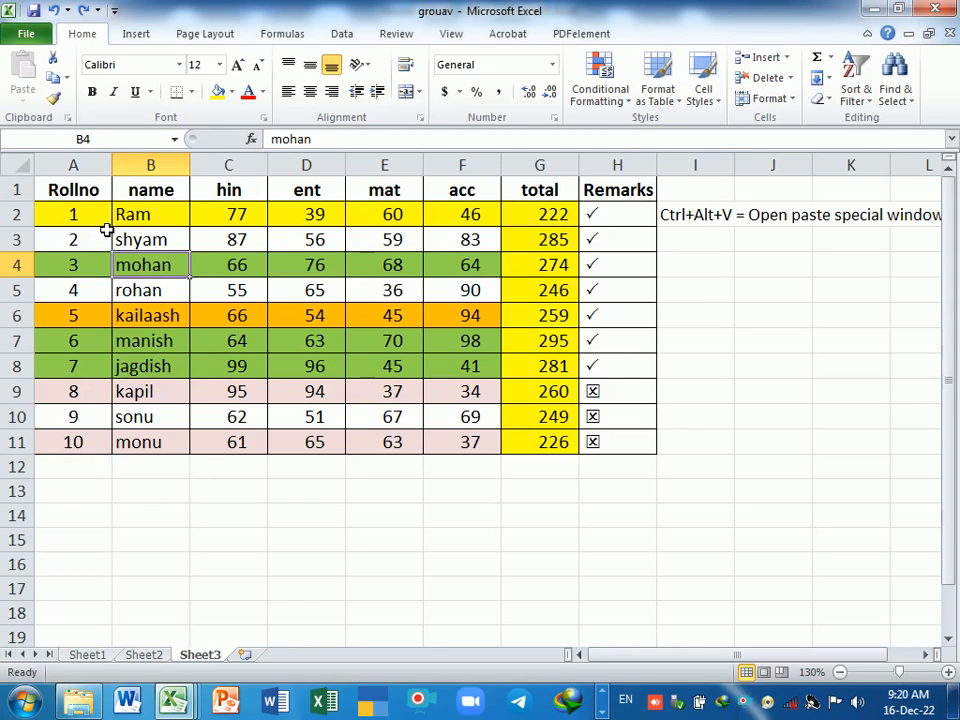
Copy the records for roll numbers 2 to 4, A3:G5, and paste them below the table starting at A13.
{"action": "left_click_drag", "start_coordinate": [101, 239], "coordinate": [533, 291]}
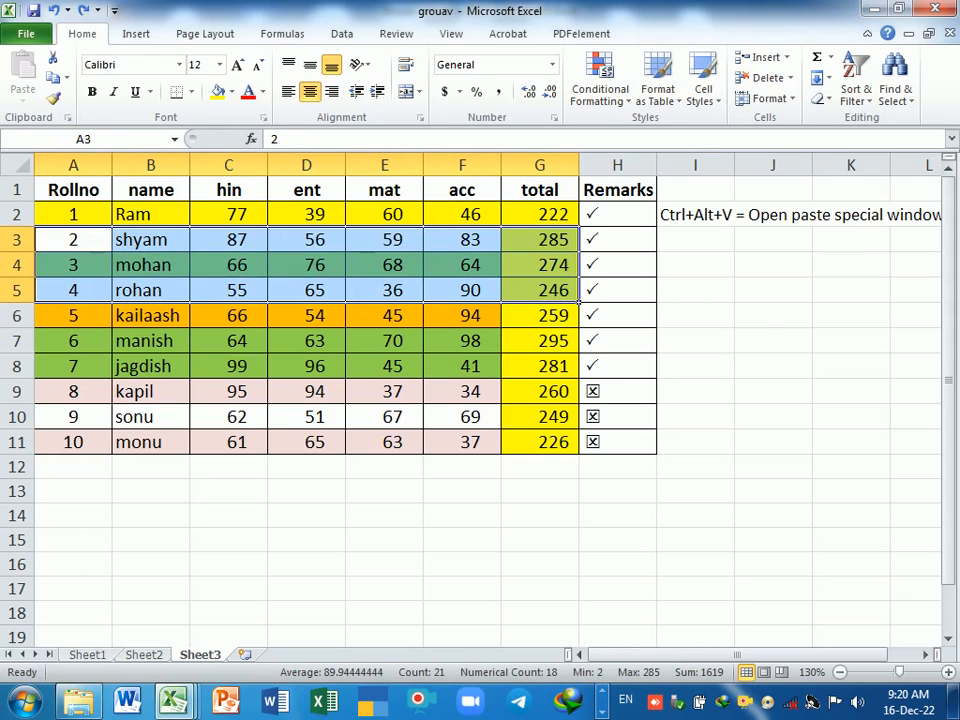
{"action": "left_click", "coordinate": [55, 80]}
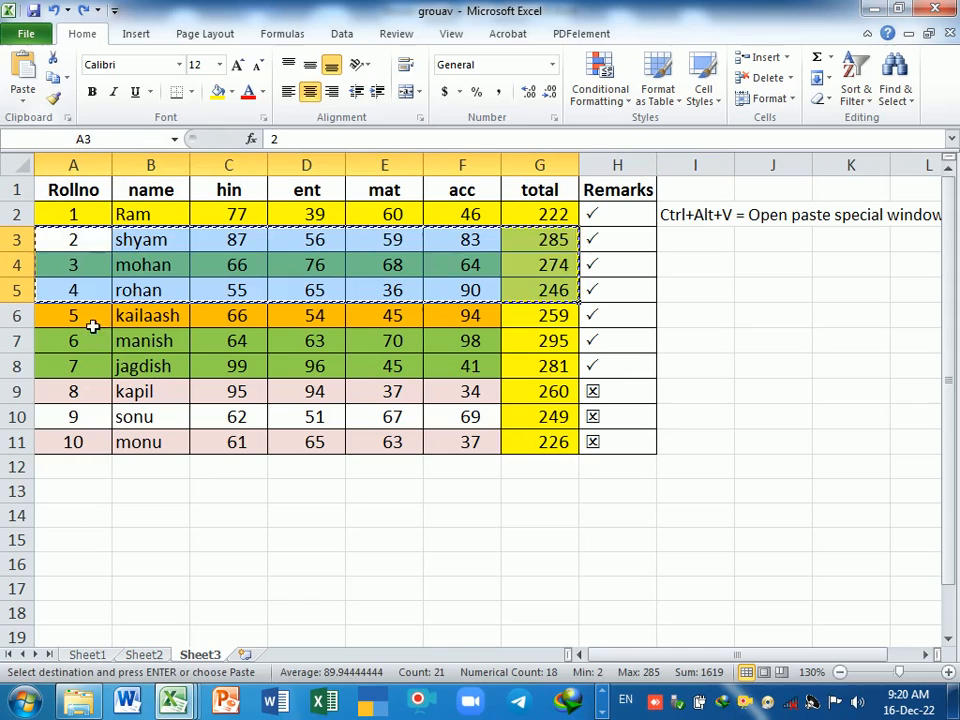
{"action": "left_click", "coordinate": [98, 497]}
{"action": "key", "text": "Return"}
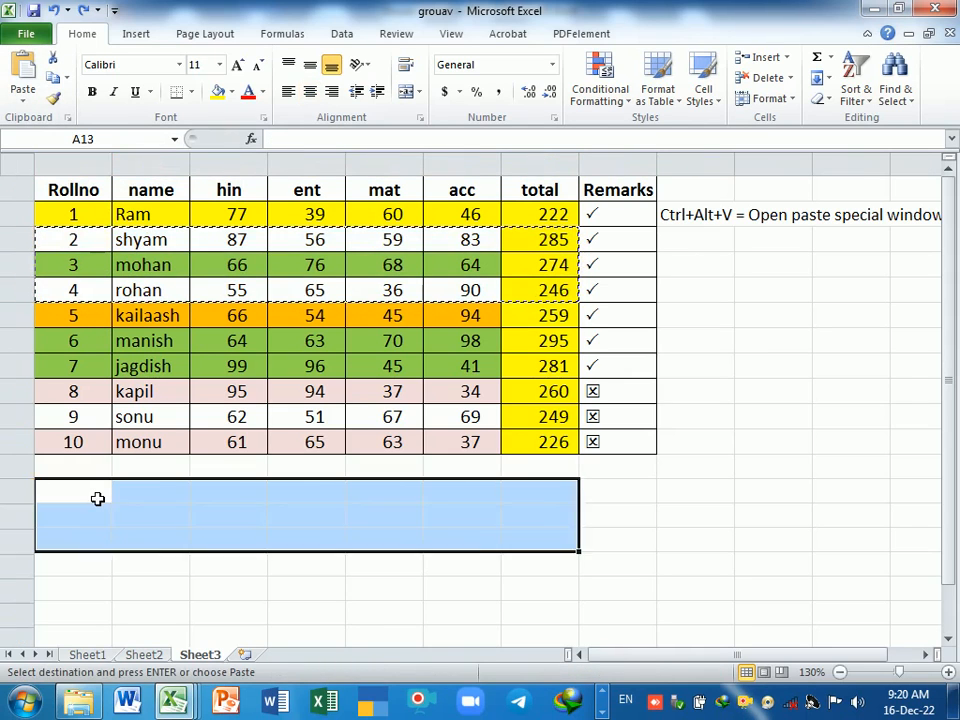
{"action": "left_click", "coordinate": [162, 518]}
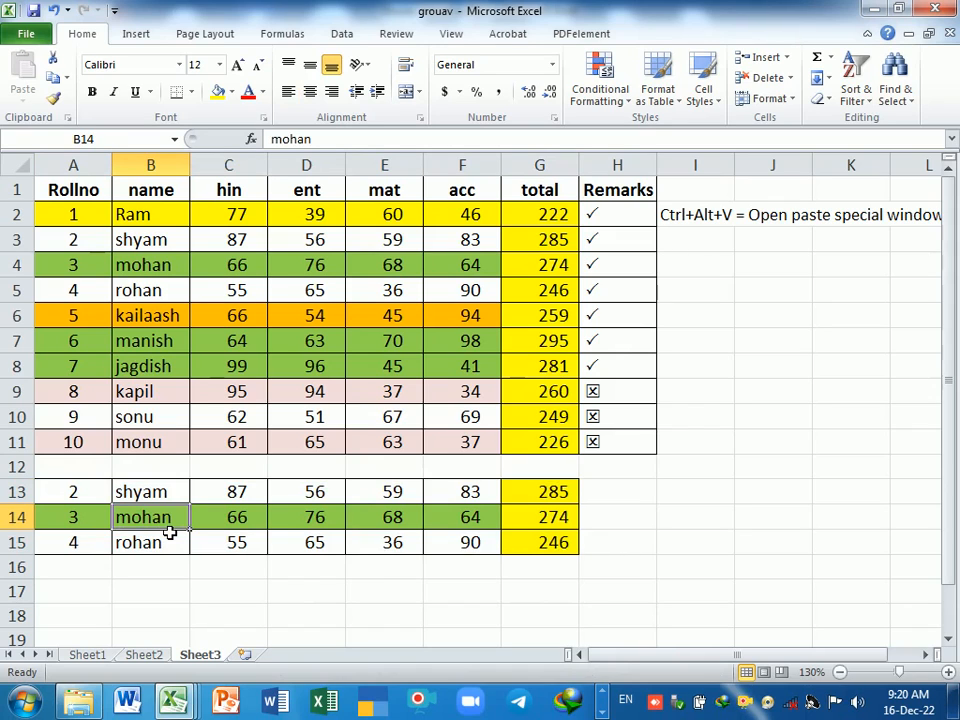
{"action": "left_click", "coordinate": [239, 588]}
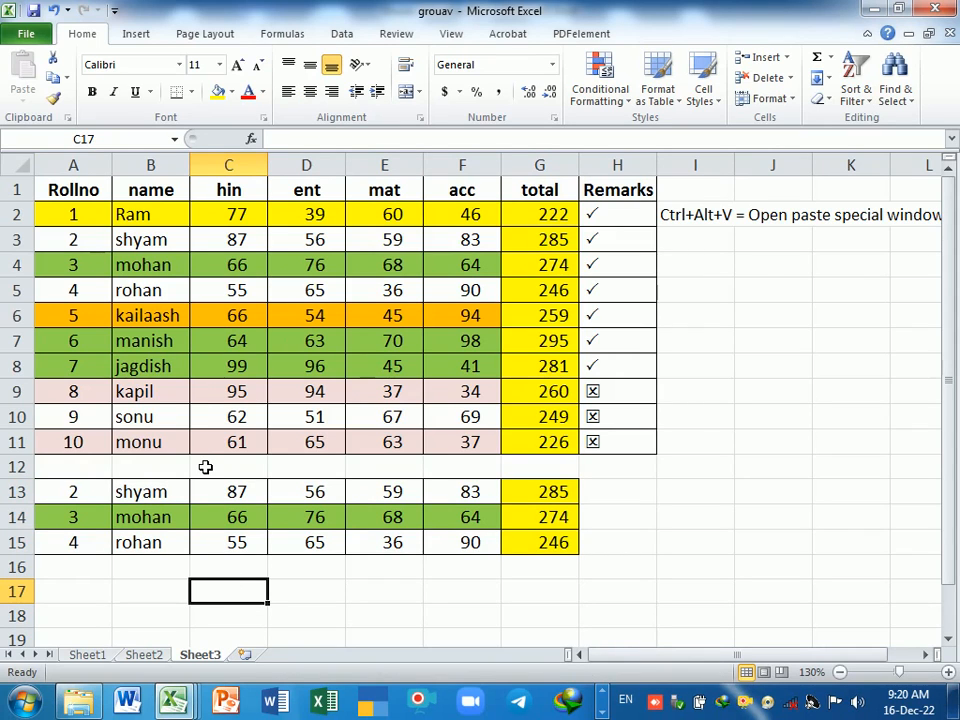
Copy A1:H3 as a picture, as shown on screen in Picture format, and paste it at A17.
{"action": "left_click_drag", "start_coordinate": [76, 190], "coordinate": [606, 252]}
{"action": "left_click", "coordinate": [67, 79]}
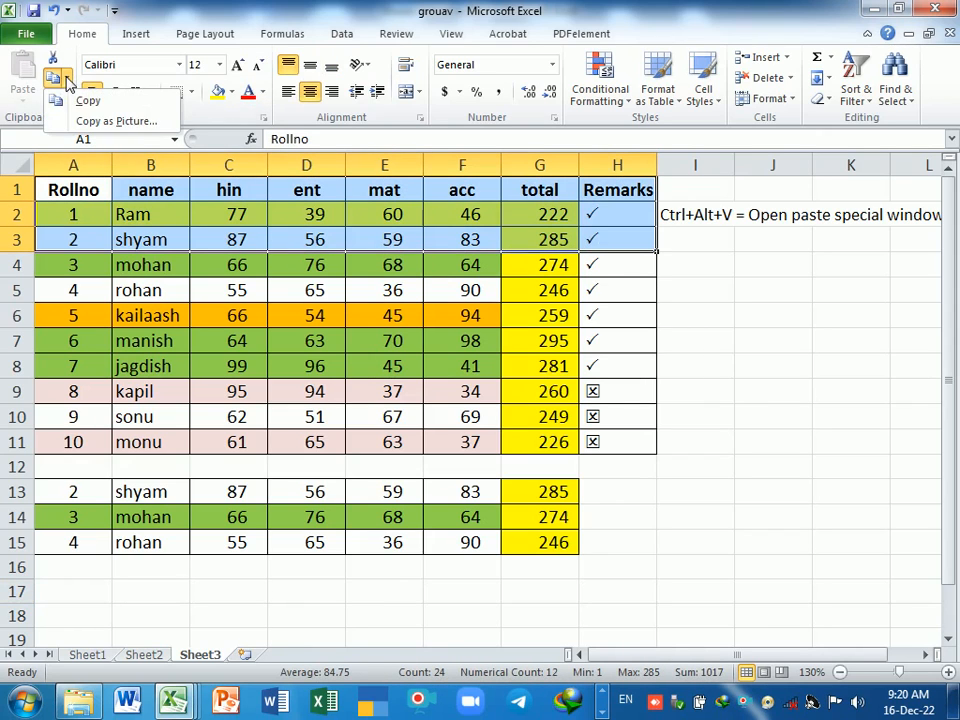
{"action": "left_click", "coordinate": [110, 123]}
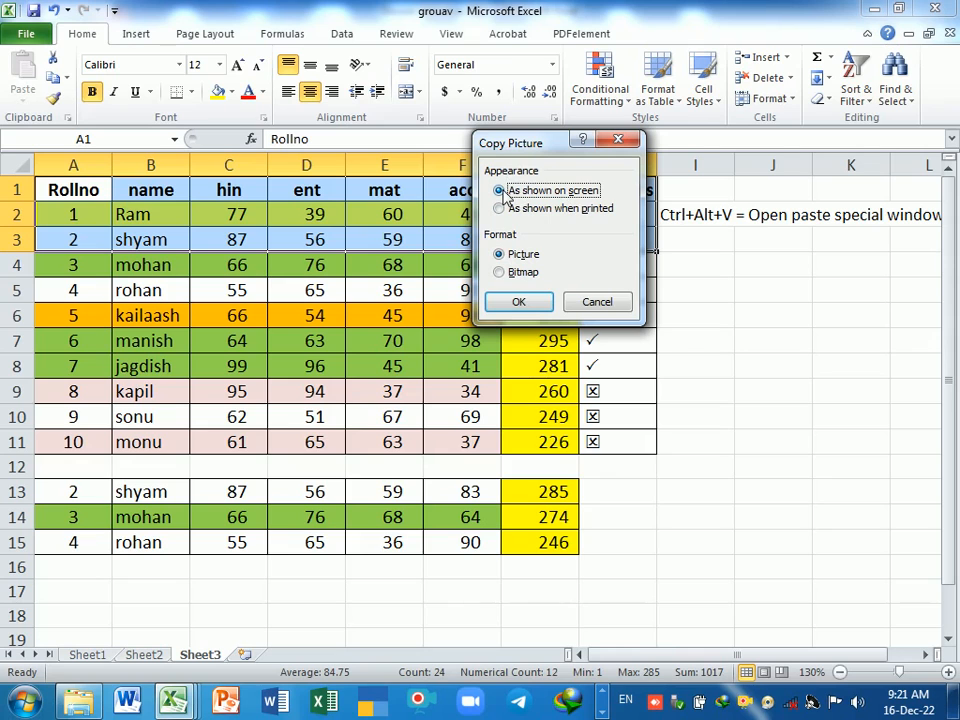
{"action": "left_click", "coordinate": [517, 301]}
{"action": "scroll", "coordinate": [240, 540], "scroll_direction": "down", "scroll_amount": 1}
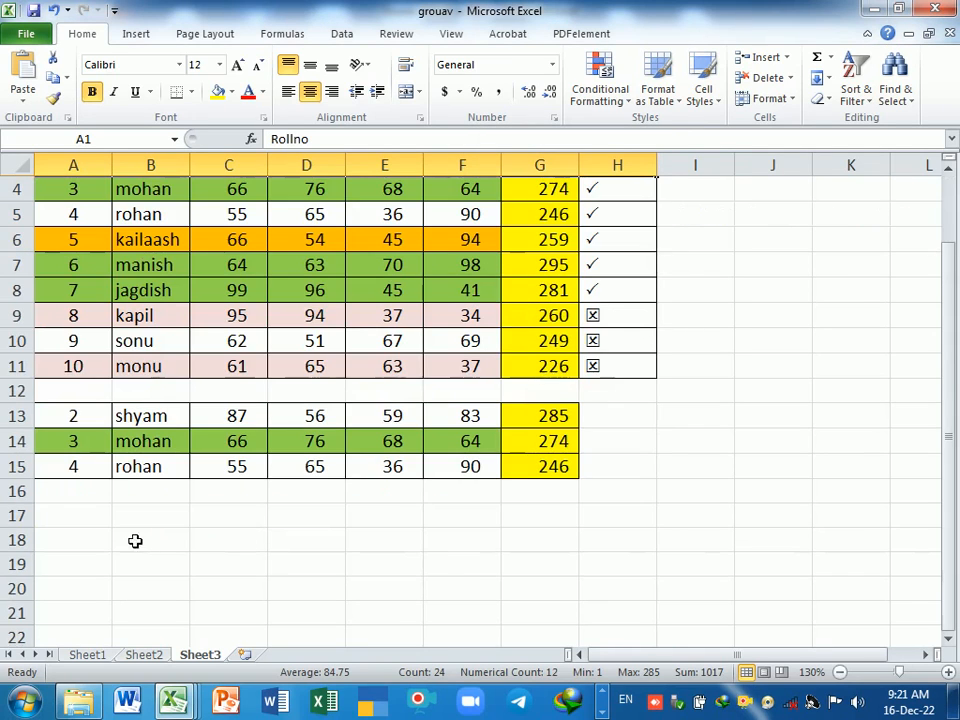
{"action": "left_click", "coordinate": [89, 524]}
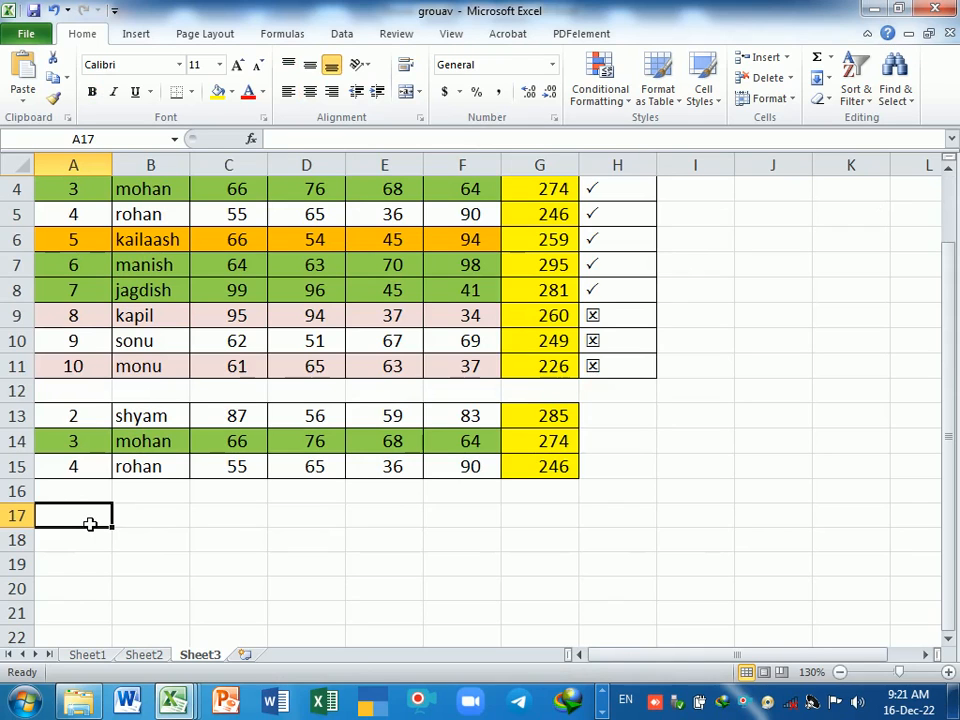
{"action": "right_click", "coordinate": [91, 524]}
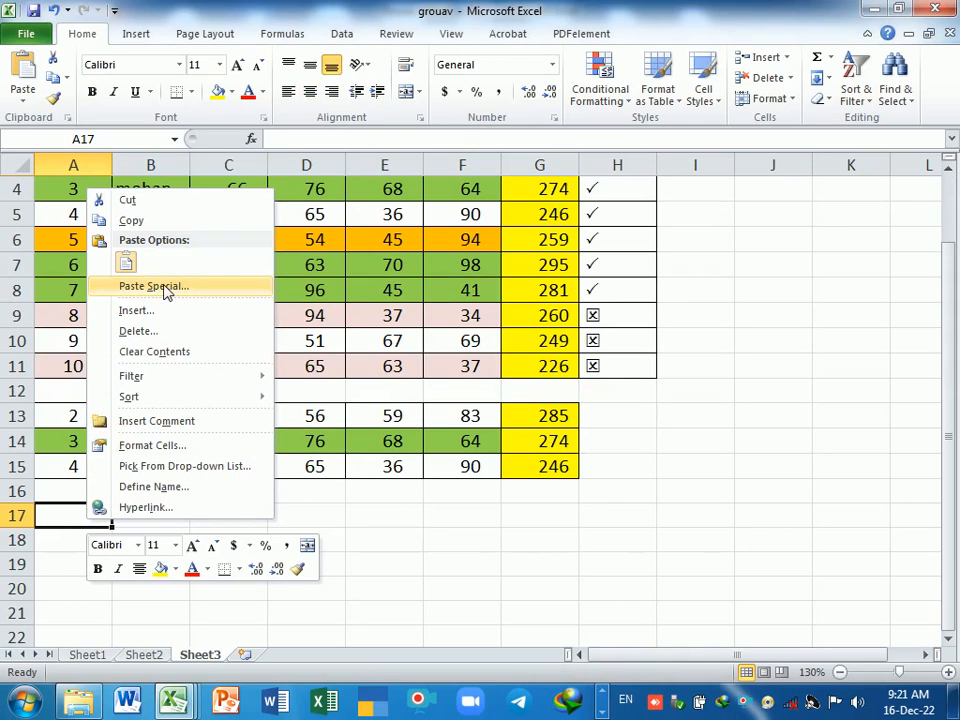
{"action": "left_click", "coordinate": [126, 262]}
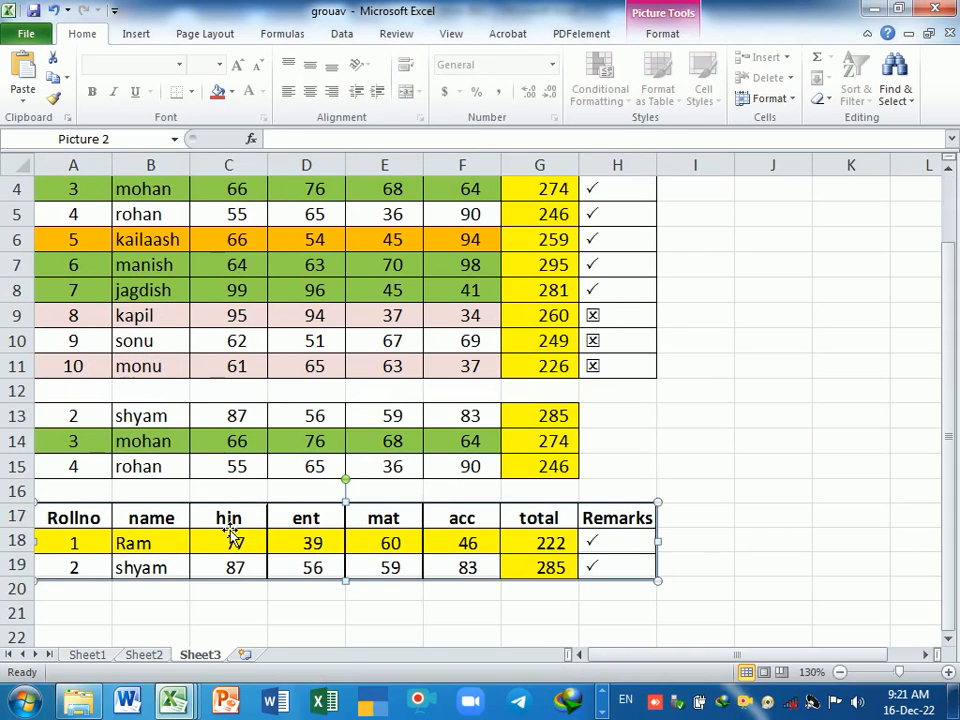
Move the pasted table picture to rows 18–20, starting in column C, and deselect it.
{"action": "mouse_move", "coordinate": [229, 537]}
{"action": "left_mouse_down"}
{"action": "mouse_move", "coordinate": [414, 551]}
{"action": "mouse_move", "coordinate": [483, 330]}
{"action": "mouse_move", "coordinate": [460, 475]}
{"action": "mouse_move", "coordinate": [255, 545]}
{"action": "mouse_move", "coordinate": [382, 557]}
{"action": "mouse_move", "coordinate": [379, 570]}
{"action": "mouse_move", "coordinate": [251, 550]}
{"action": "mouse_move", "coordinate": [236, 533]}
{"action": "left_mouse_up"}
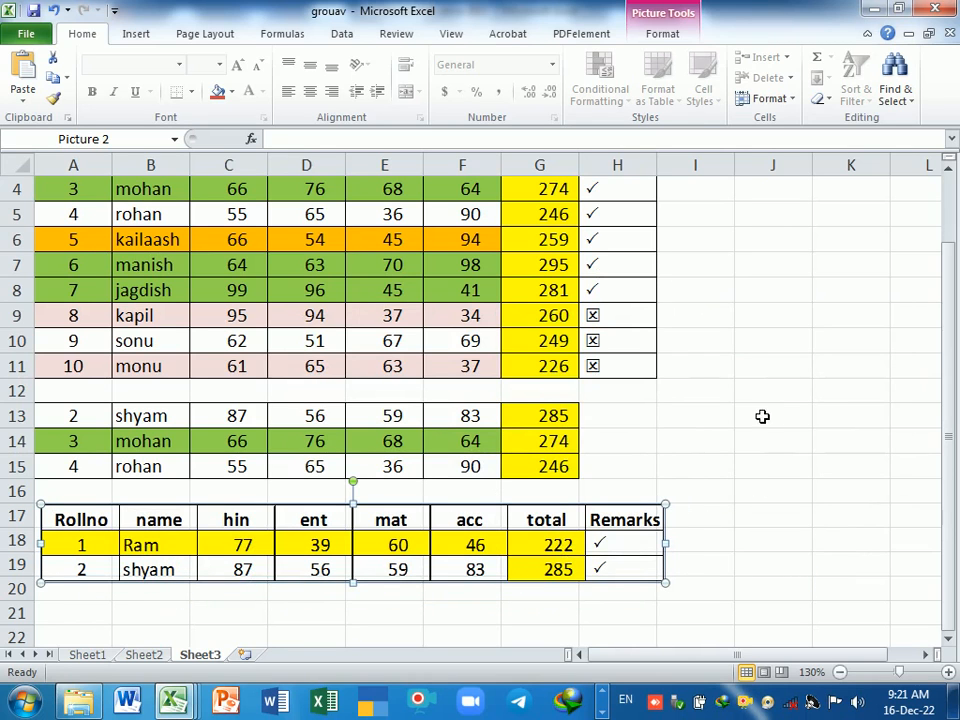
{"action": "left_click", "coordinate": [661, 34]}
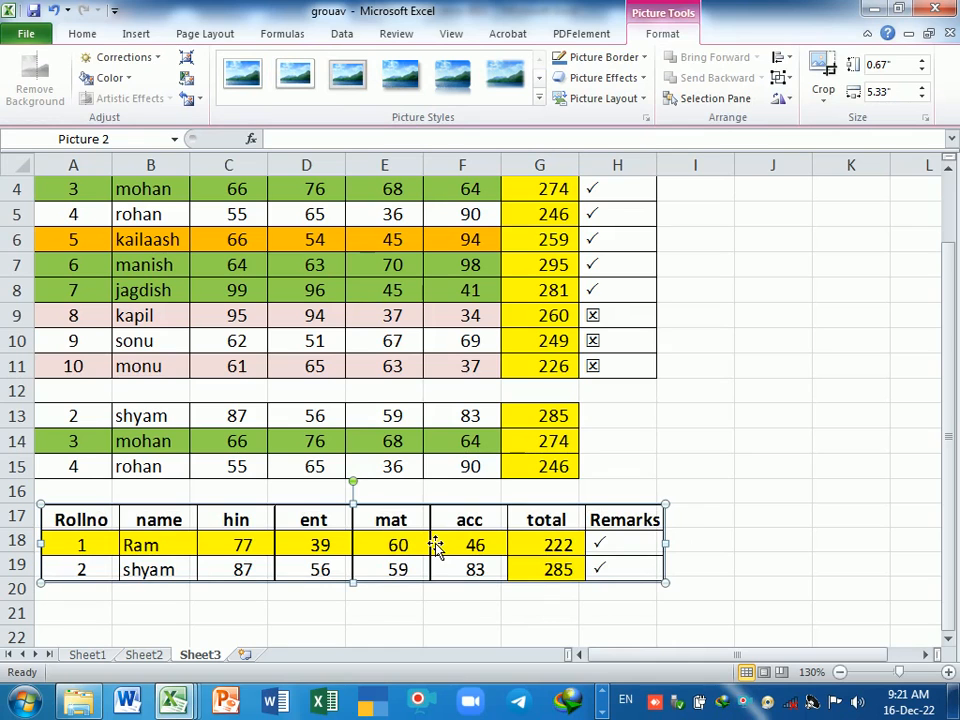
{"action": "left_click_drag", "start_coordinate": [422, 546], "coordinate": [589, 572]}
{"action": "left_click", "coordinate": [384, 515]}
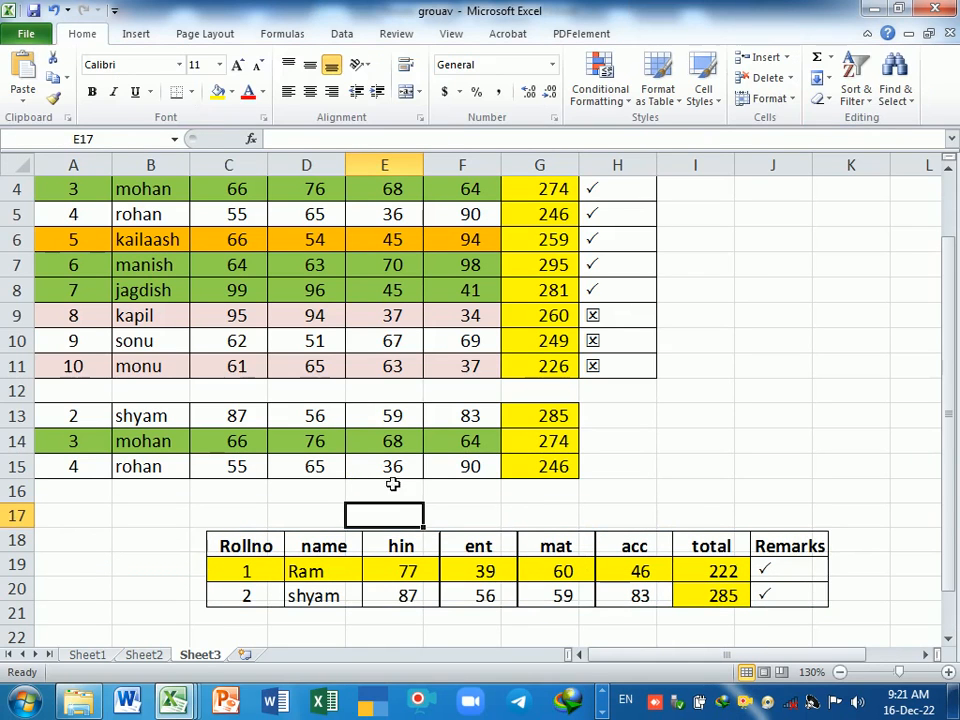
Try to copy the whole table A1:H11 as an on-screen picture in Picture format and paste it at K6.
{"action": "scroll", "coordinate": [128, 305], "scroll_direction": "up", "scroll_amount": 1}
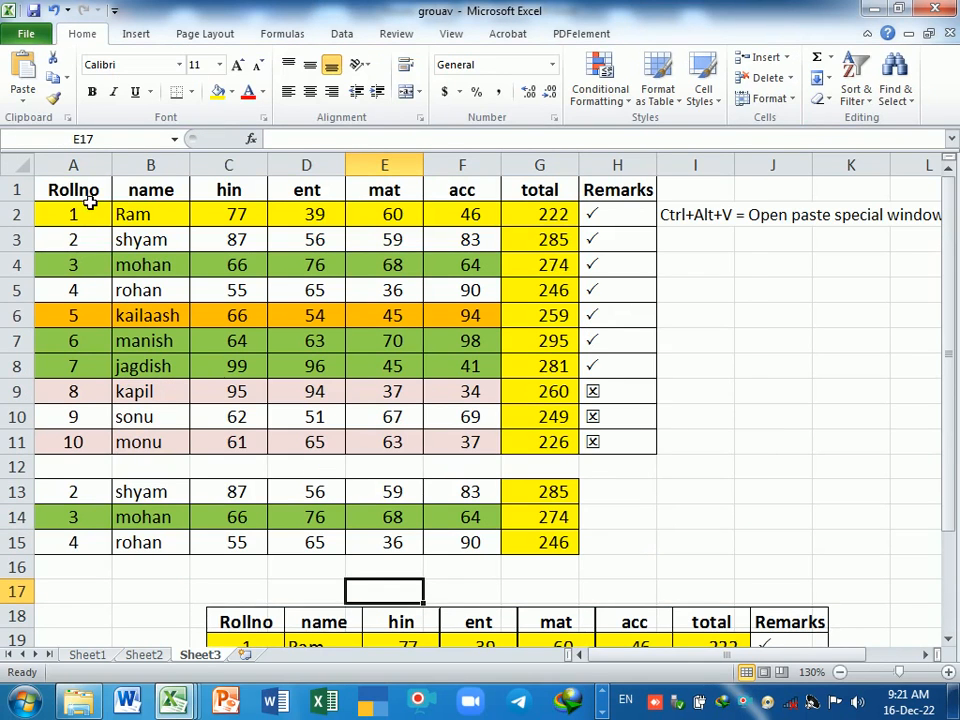
{"action": "scroll", "coordinate": [222, 316], "scroll_direction": "down", "scroll_amount": 1, "text": "ctrl"}
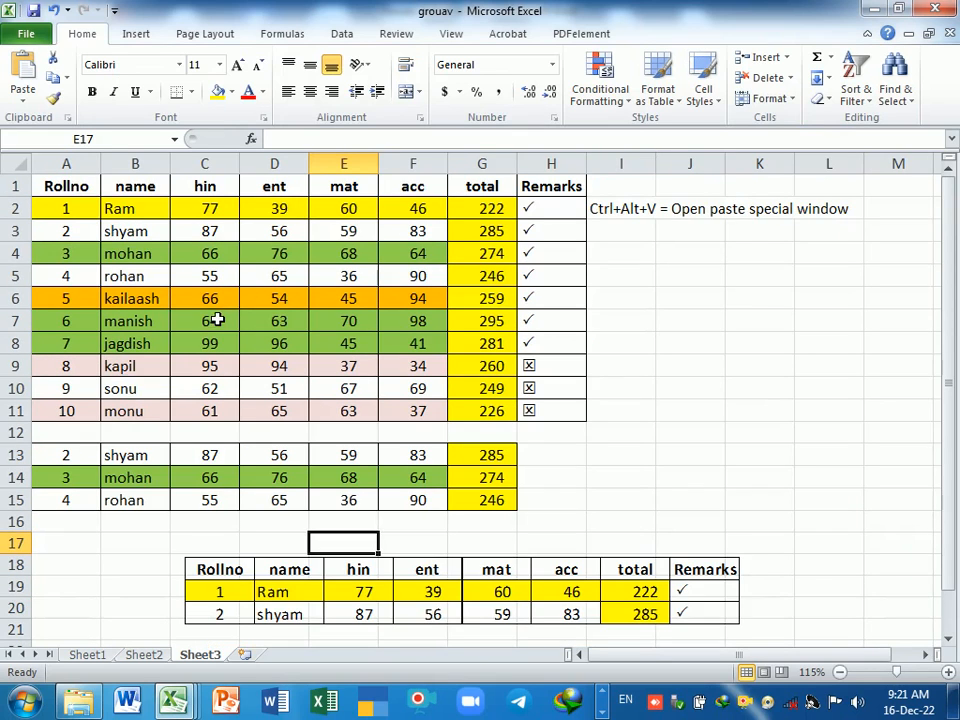
{"action": "left_click_drag", "start_coordinate": [79, 188], "coordinate": [557, 409]}
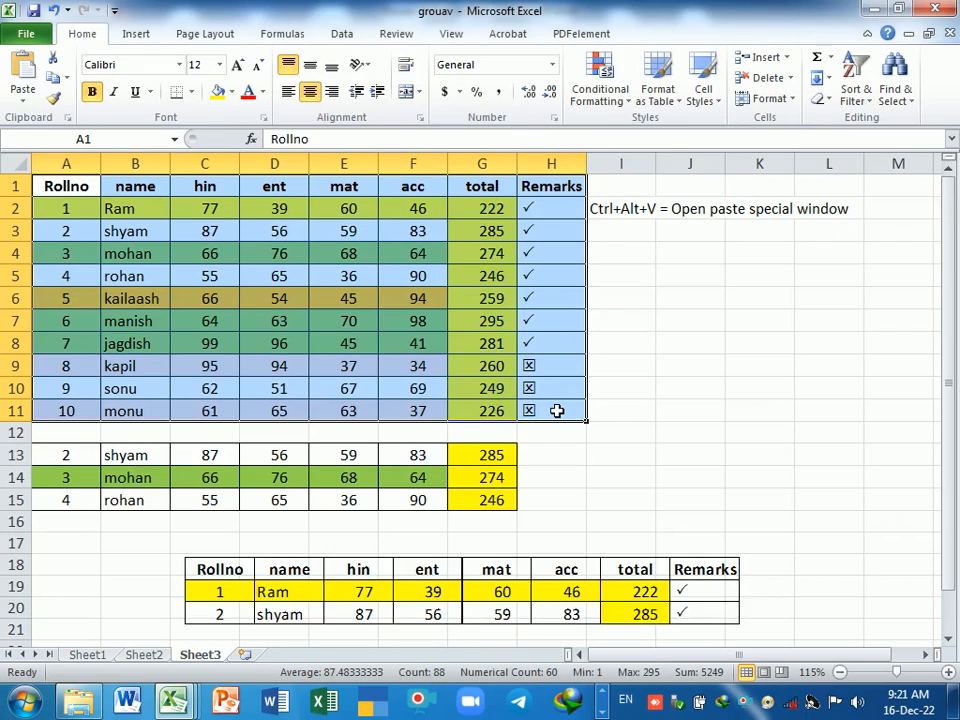
{"action": "left_click", "coordinate": [66, 79]}
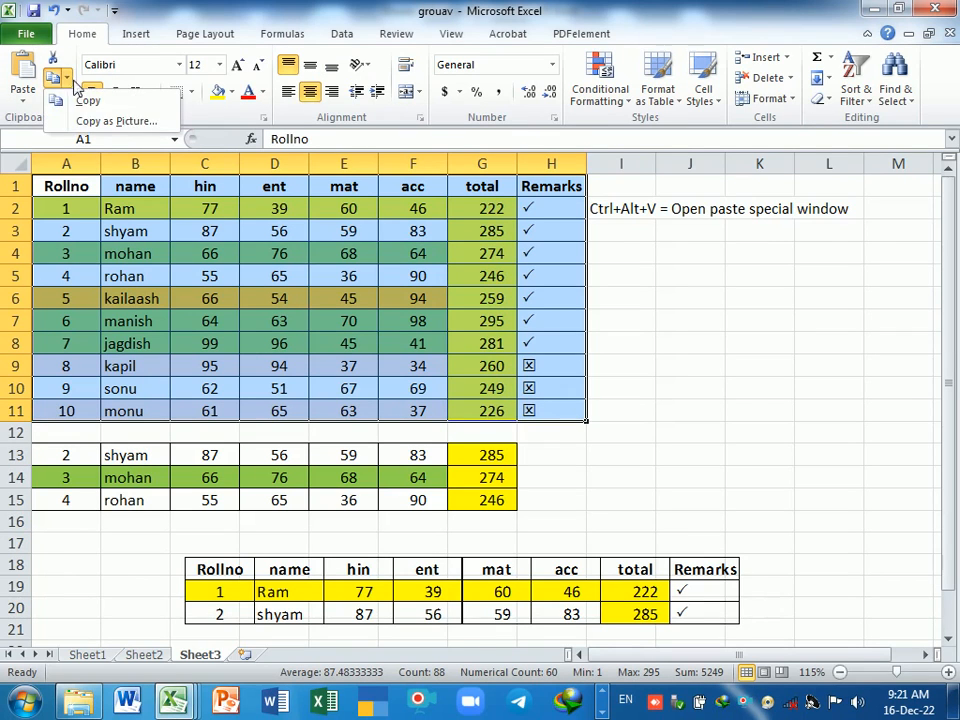
{"action": "left_click", "coordinate": [117, 122]}
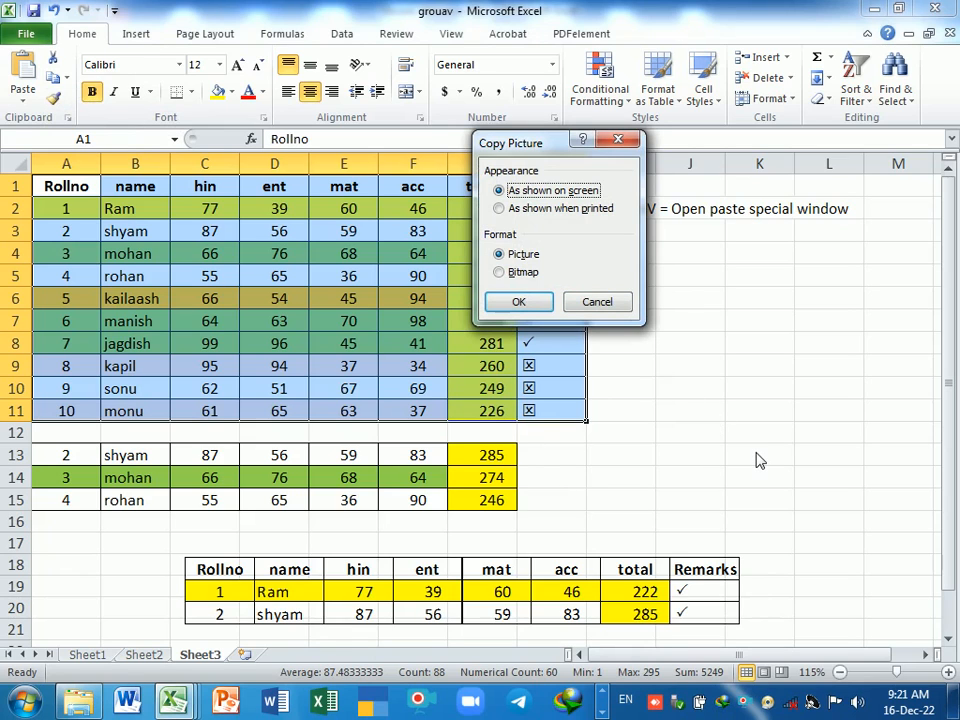
{"action": "key", "text": "super+p"}
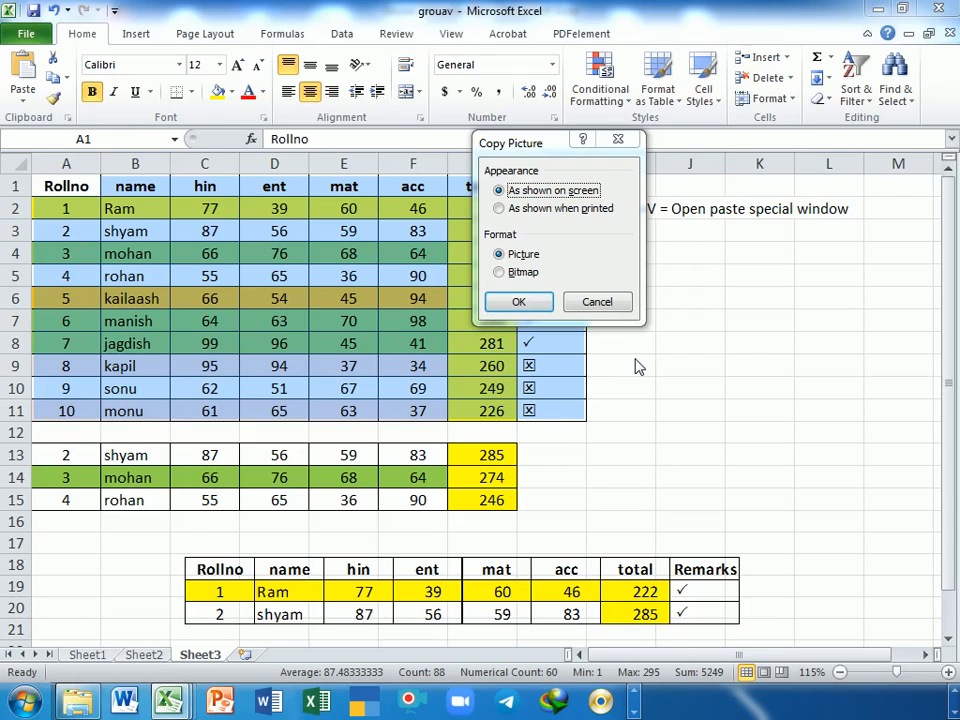
{"action": "left_click_drag", "start_coordinate": [701, 147], "coordinate": [763, 153]}
{"action": "left_click", "coordinate": [742, 316]}
{"action": "left_click", "coordinate": [748, 300]}
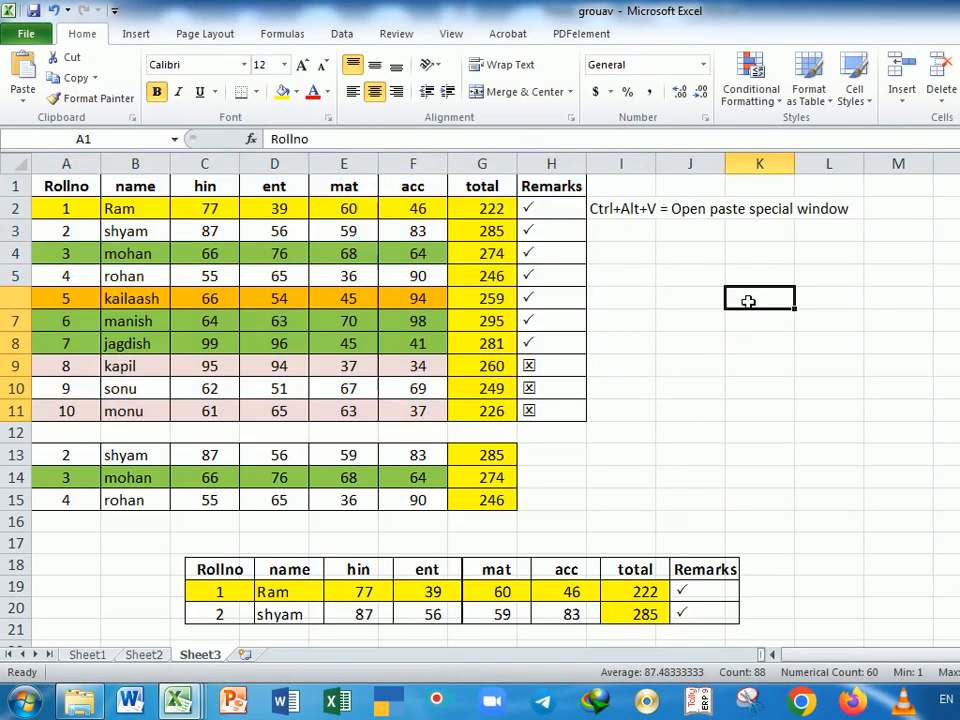
{"action": "key", "text": "Return"}
{"action": "left_click", "coordinate": [746, 300]}
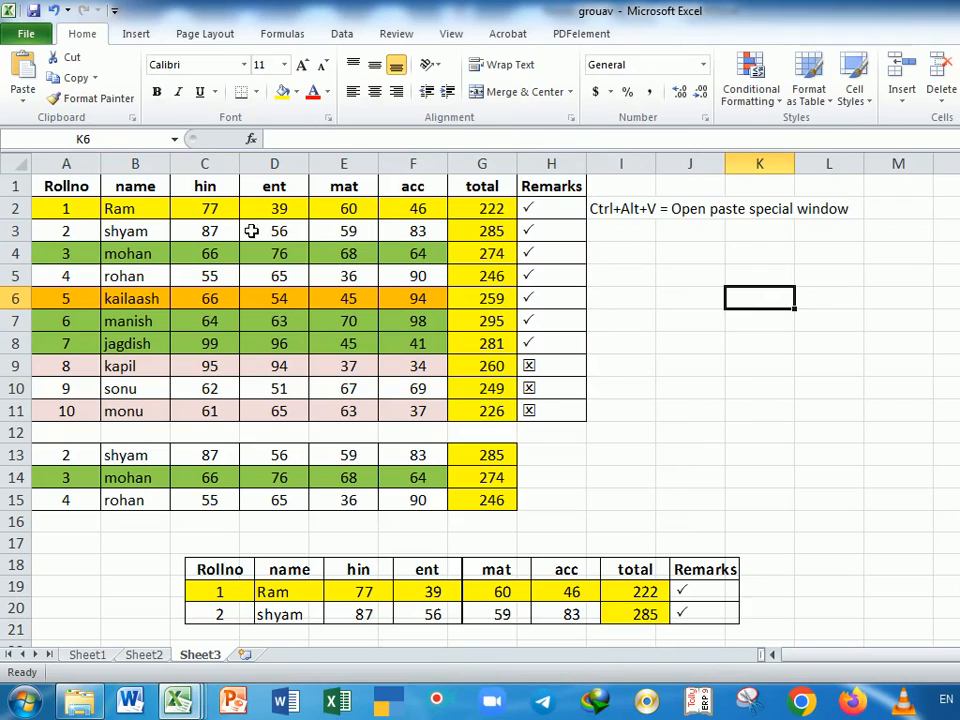
Copy the heading row and first two student records, A1:H3, and paste them as cells starting at K4.
{"action": "left_click_drag", "start_coordinate": [72, 188], "coordinate": [540, 237]}
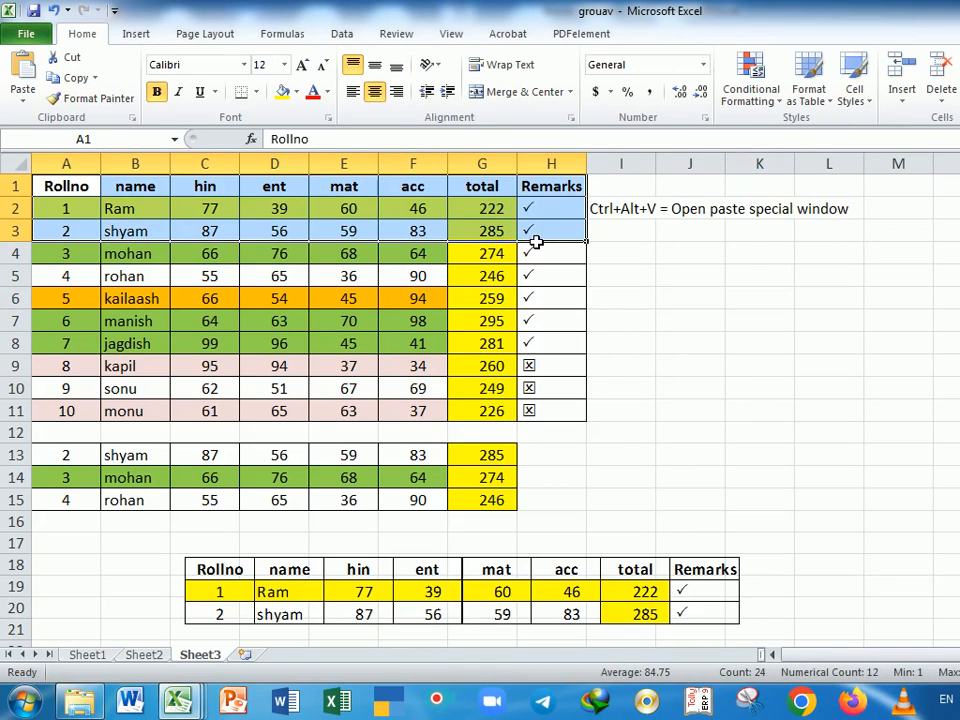
{"action": "key", "text": "ctrl+c"}
{"action": "left_click", "coordinate": [746, 256]}
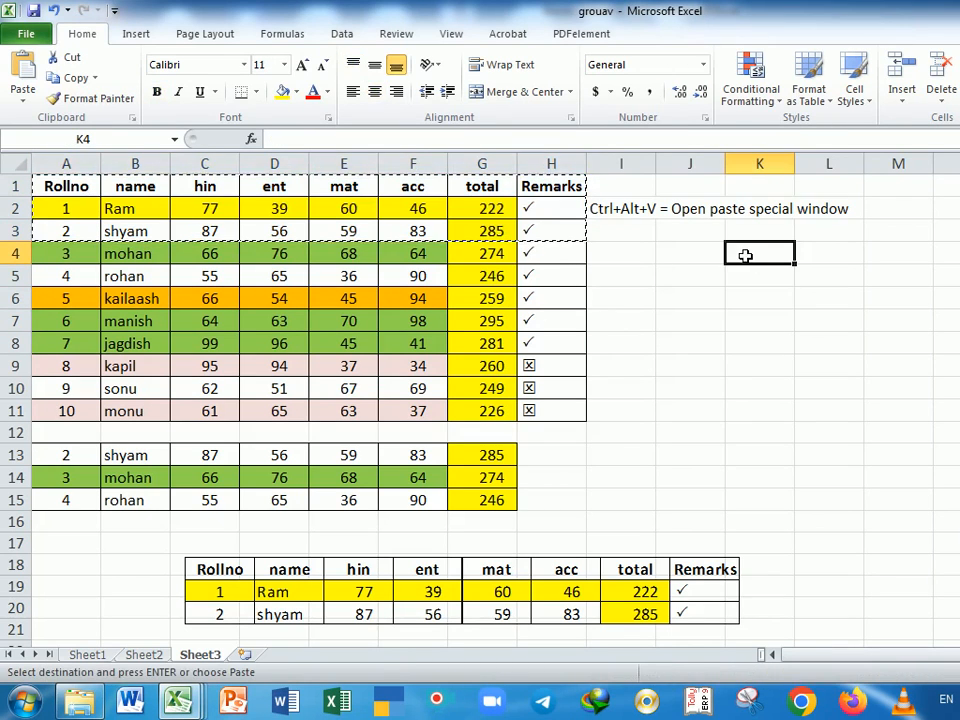
{"action": "key", "text": "Return"}
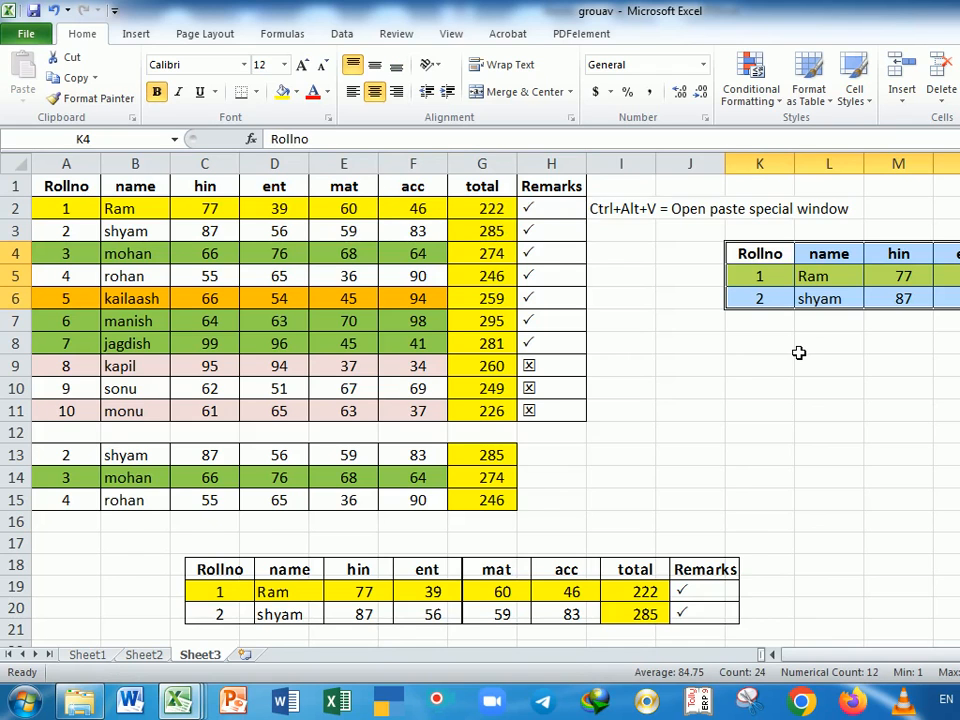
{"action": "scroll", "coordinate": [799, 353], "scroll_direction": "up", "scroll_amount": 1}
{"action": "left_click_drag", "start_coordinate": [879, 654], "coordinate": [726, 642]}
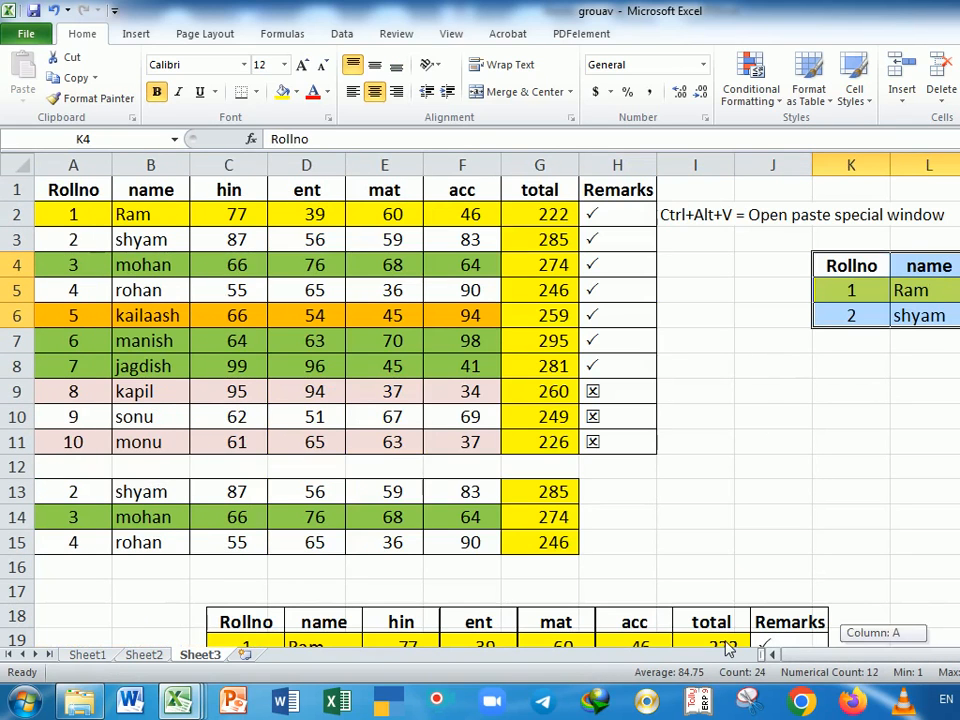
{"action": "left_click", "coordinate": [805, 421]}
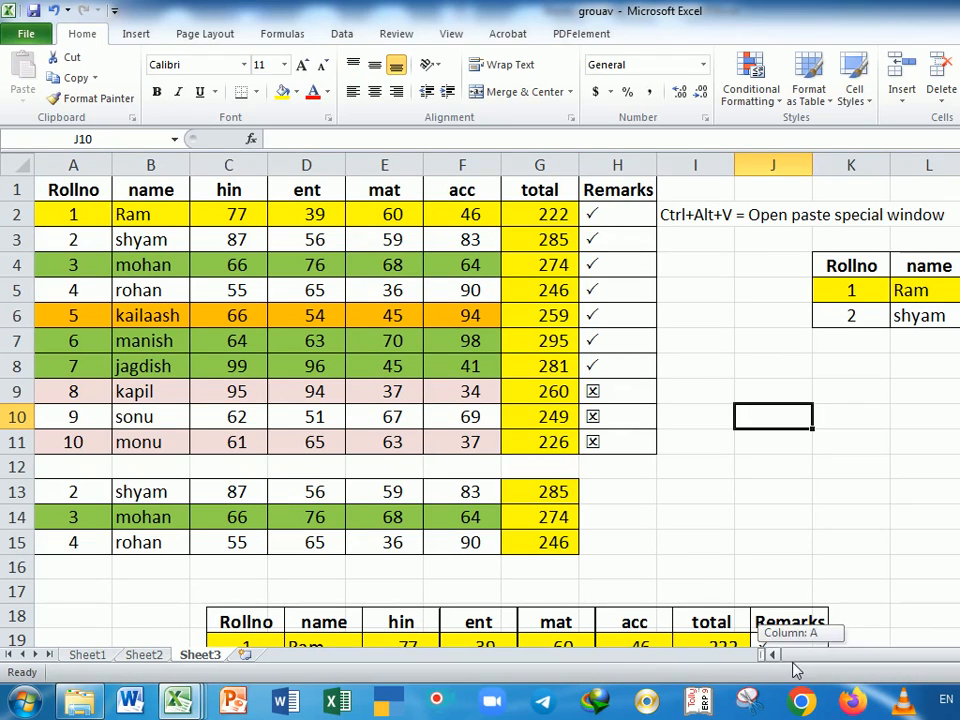
Copy A1:H3 as a picture, as shown on screen in Picture format, paste it at J10 and delete it again.
{"action": "left_click_drag", "start_coordinate": [64, 189], "coordinate": [592, 251]}
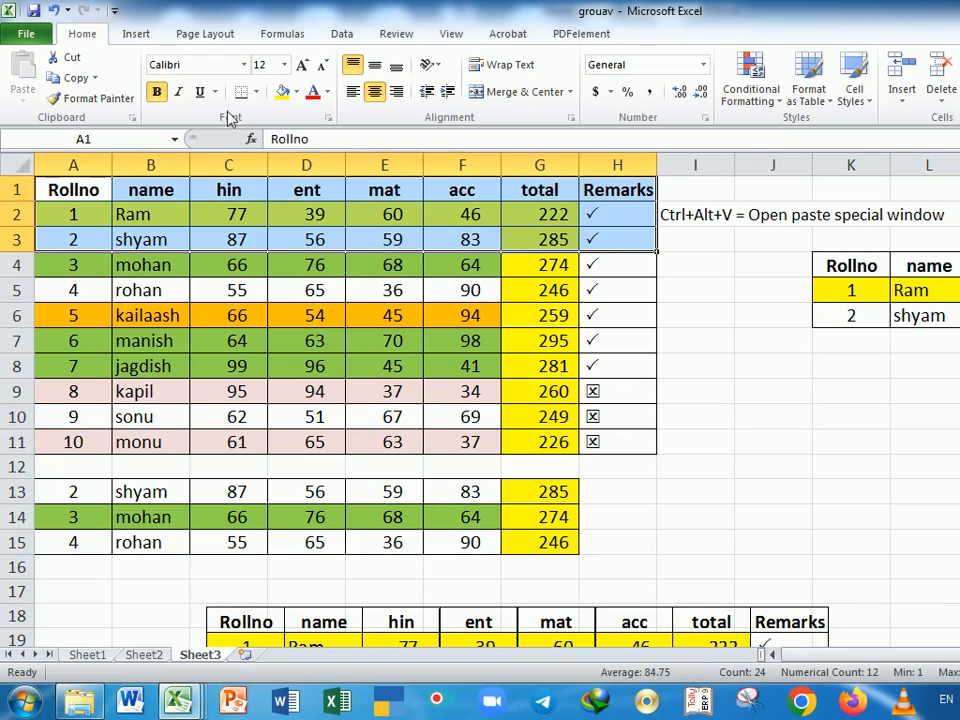
{"action": "left_click", "coordinate": [95, 78]}
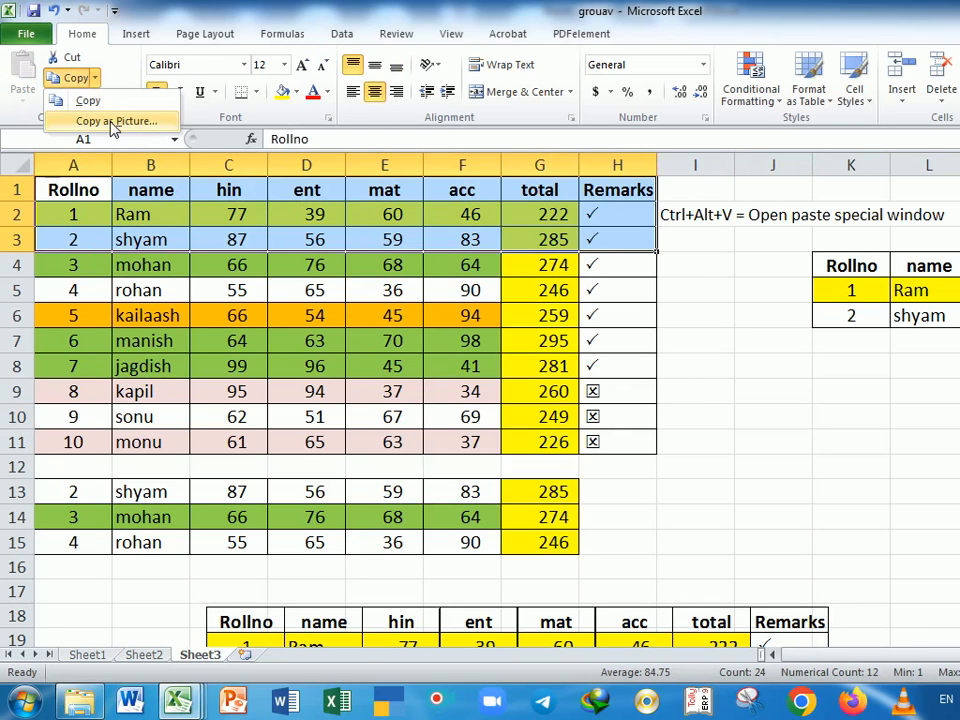
{"action": "left_click", "coordinate": [112, 122]}
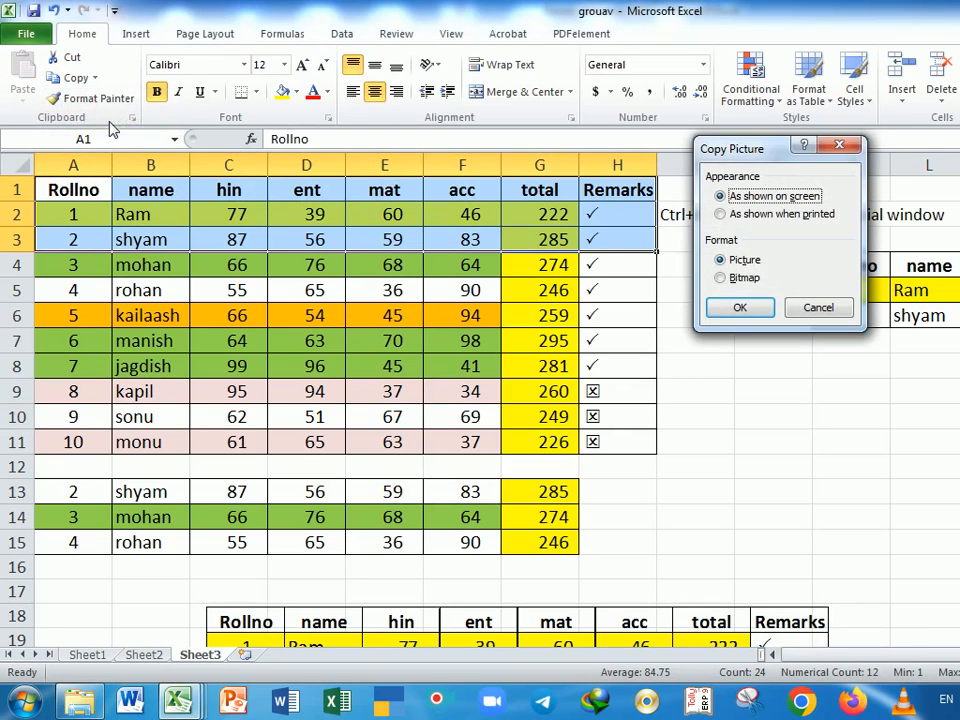
{"action": "left_click", "coordinate": [736, 305]}
{"action": "left_click", "coordinate": [785, 431]}
{"action": "key", "text": "ctrl+v"}
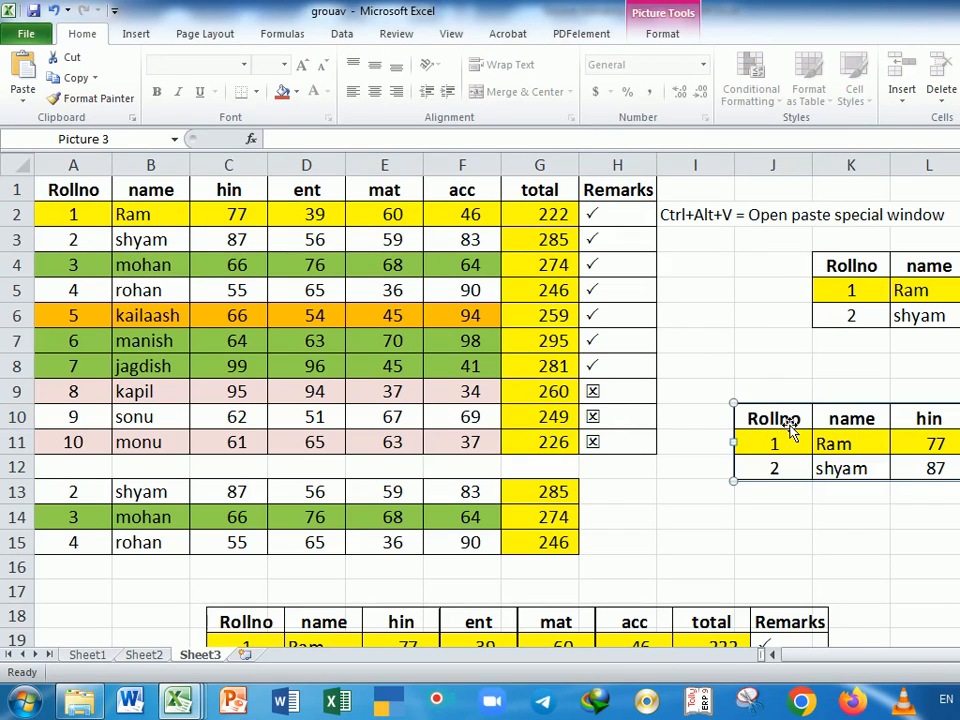
{"action": "key", "text": "Delete"}
Paste the copied table picture once more at J9 and remove it.
{"action": "left_click", "coordinate": [778, 392]}
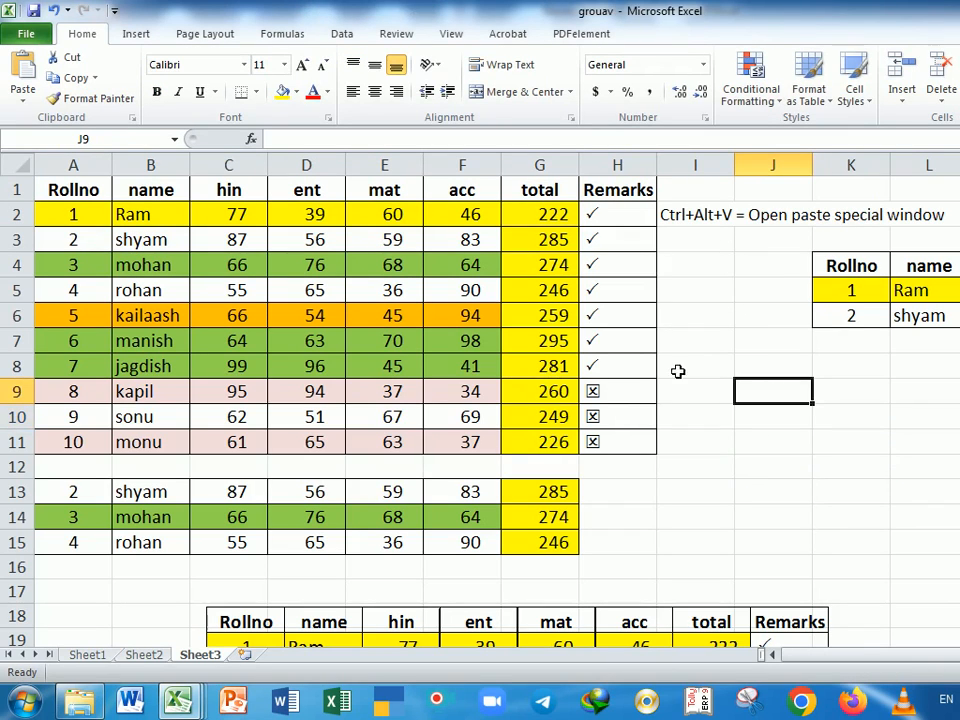
{"action": "left_click", "coordinate": [23, 70]}
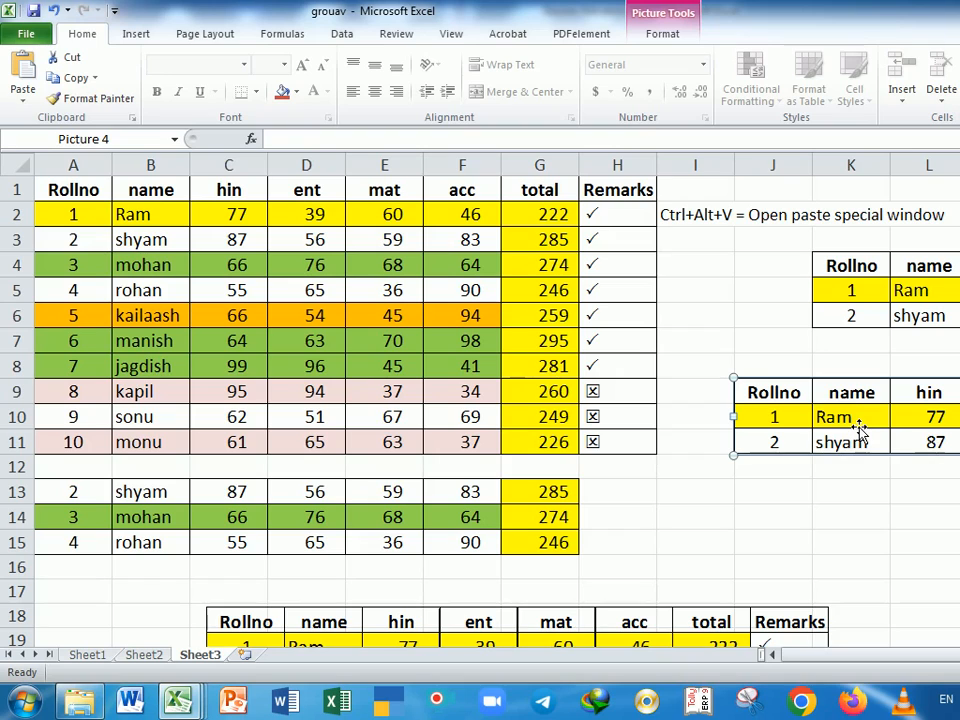
{"action": "key", "text": "Delete"}
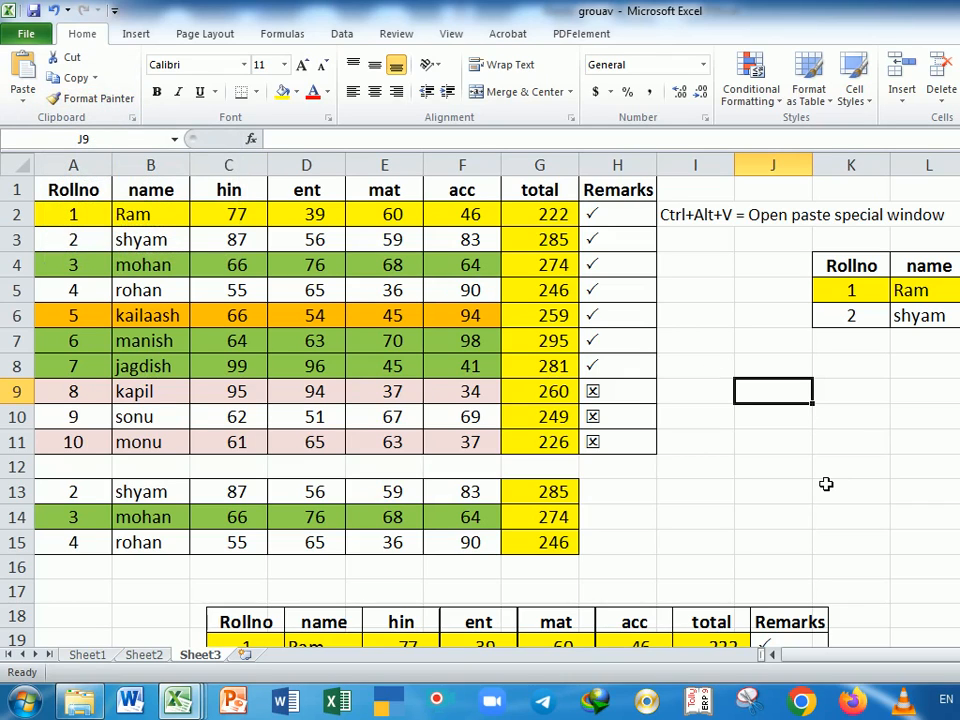
Use Format Painter to apply the plain formatting of empty cell K10 to A2:G11, undo it and cancel the copy mode.
{"action": "left_click", "coordinate": [851, 424]}
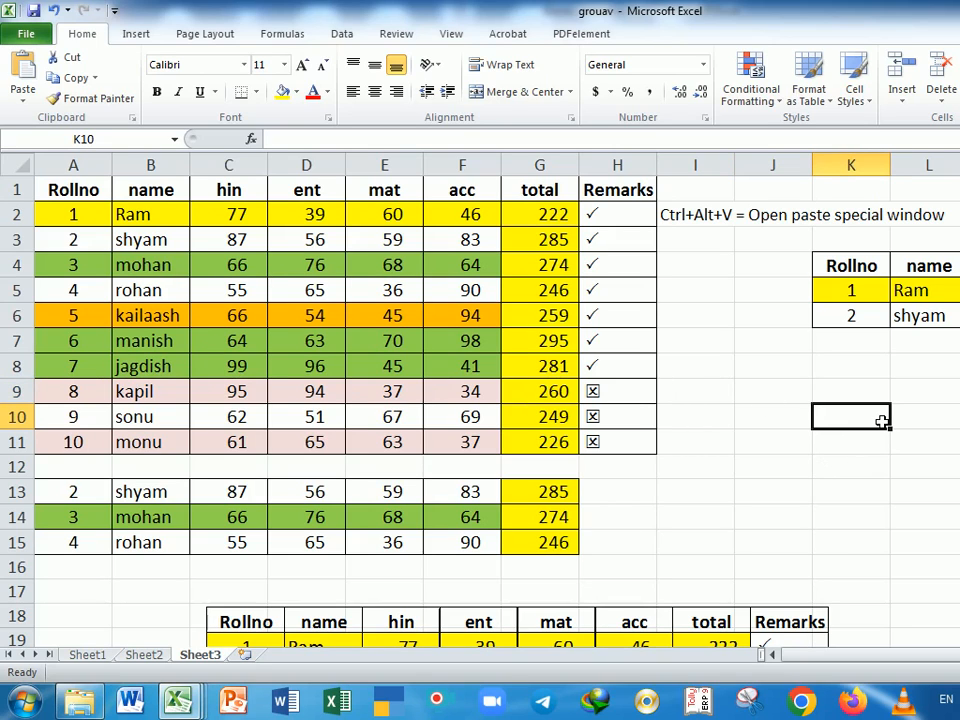
{"action": "left_click", "coordinate": [85, 100]}
{"action": "mouse_move", "coordinate": [84, 213]}
{"action": "left_mouse_down"}
{"action": "mouse_move", "coordinate": [287, 298]}
{"action": "mouse_move", "coordinate": [501, 321]}
{"action": "mouse_move", "coordinate": [525, 347]}
{"action": "mouse_move", "coordinate": [523, 446]}
{"action": "left_mouse_up"}
{"action": "left_click", "coordinate": [877, 519]}
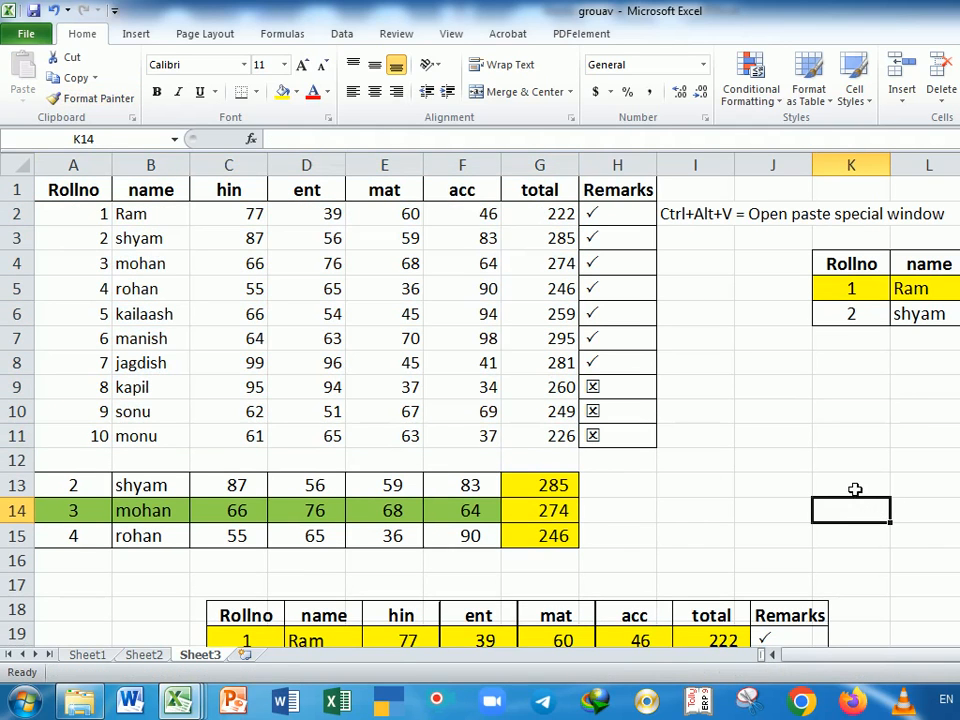
{"action": "key", "text": "ctrl+z"}
{"action": "left_click", "coordinate": [915, 466]}
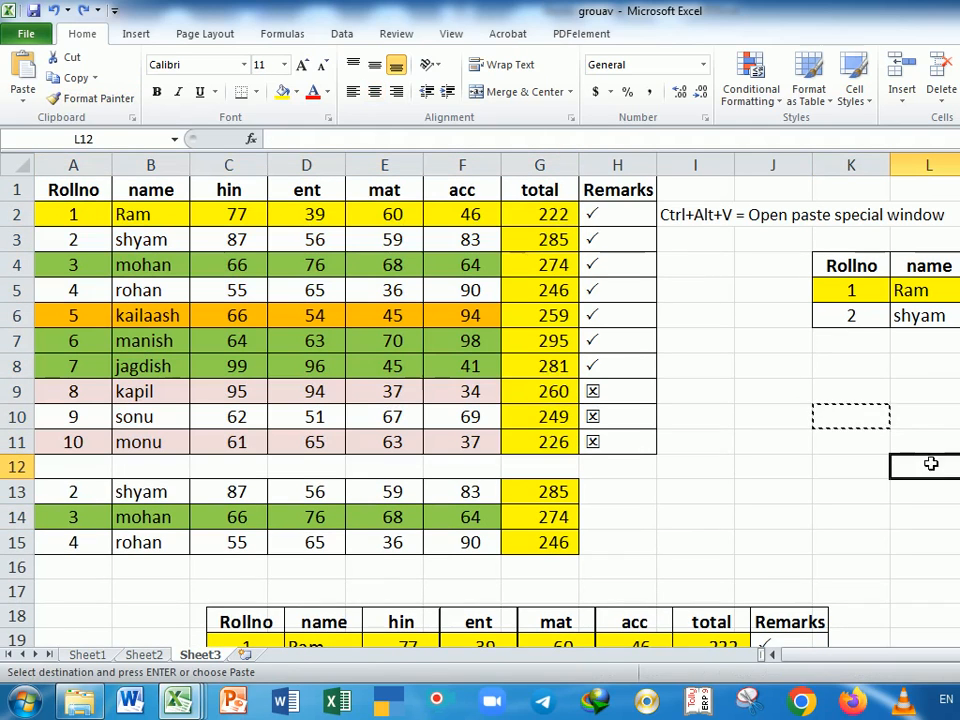
{"action": "left_click", "coordinate": [934, 420]}
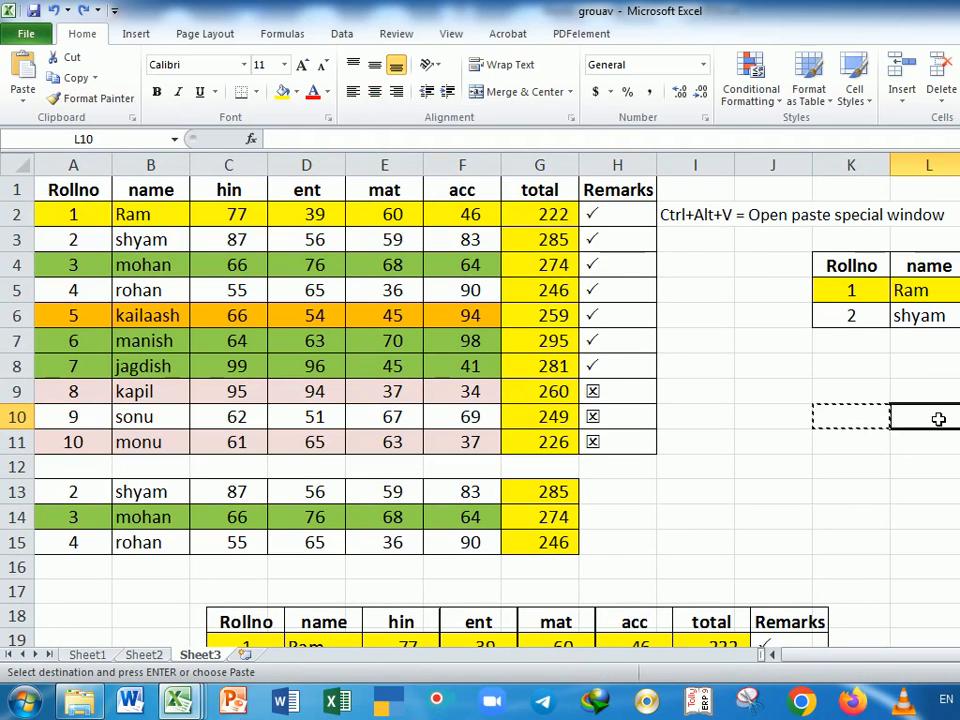
{"action": "key", "text": "Escape"}
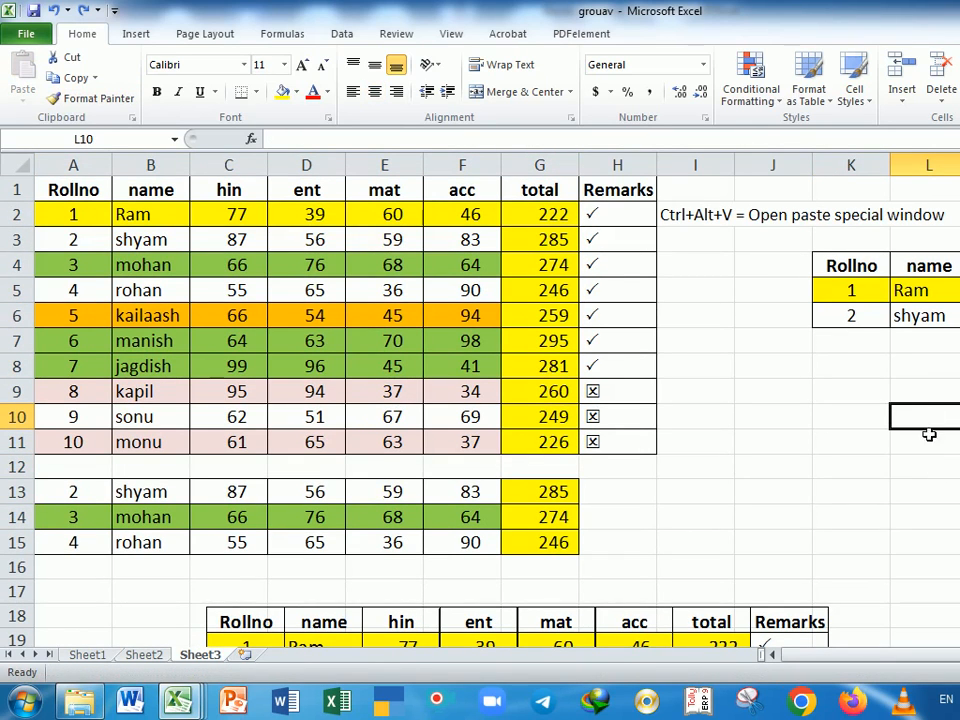
Use Format Painter to apply the bold heading format of K4 to A1:G11 and undo the change.
{"action": "left_click", "coordinate": [866, 267]}
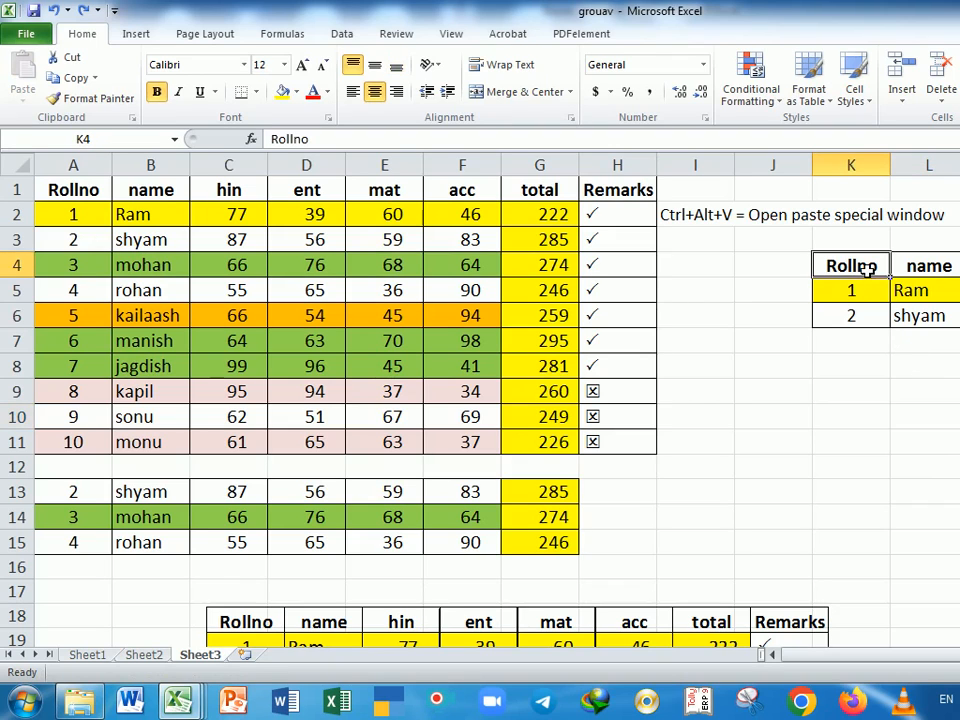
{"action": "left_click", "coordinate": [940, 272]}
{"action": "left_click", "coordinate": [853, 273]}
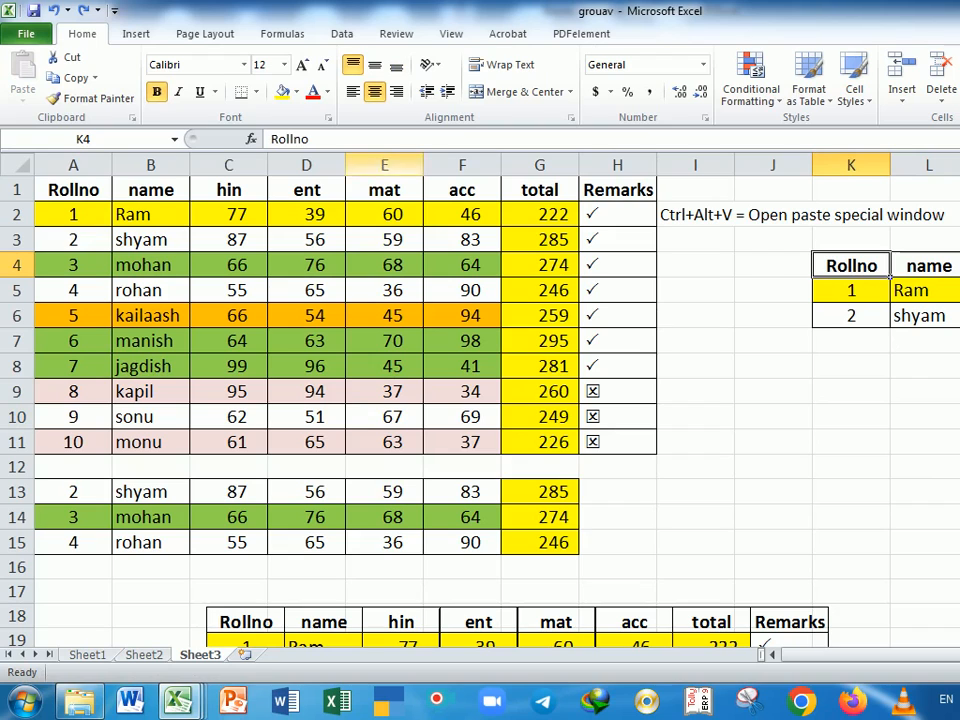
{"action": "left_click", "coordinate": [112, 98]}
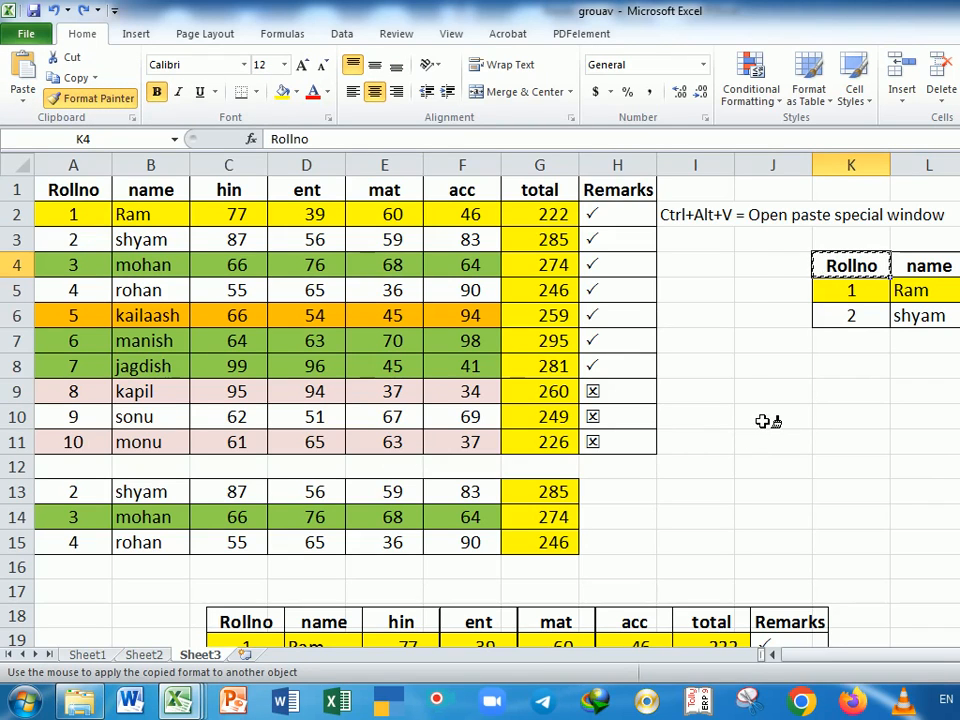
{"action": "mouse_move", "coordinate": [90, 190]}
{"action": "left_mouse_down"}
{"action": "mouse_move", "coordinate": [222, 277]}
{"action": "mouse_move", "coordinate": [489, 321]}
{"action": "mouse_move", "coordinate": [553, 407]}
{"action": "mouse_move", "coordinate": [553, 441]}
{"action": "left_mouse_up"}
{"action": "left_click", "coordinate": [925, 490]}
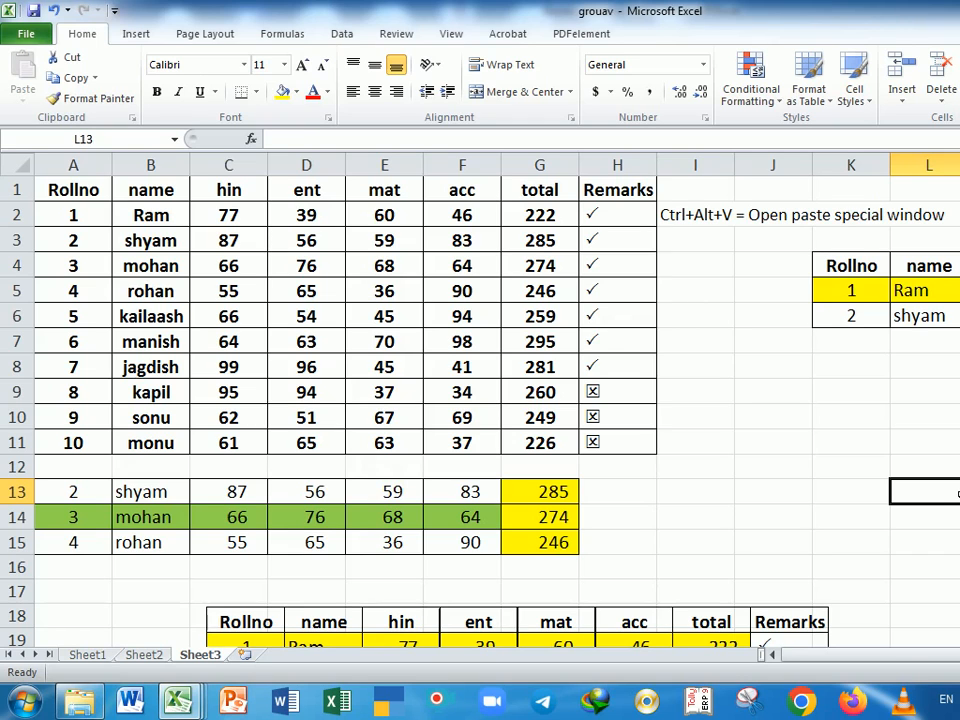
{"action": "key", "text": "ctrl+z"}
{"action": "left_click", "coordinate": [766, 453]}
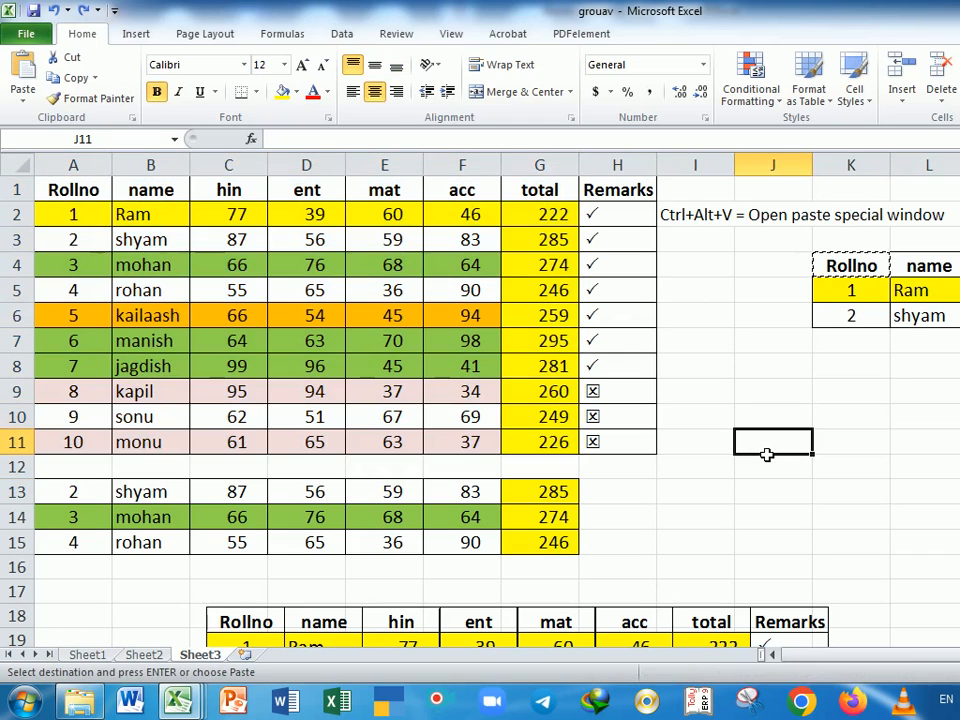
Fill the student records A2:G11 with yellow and undo the fill.
{"action": "left_click", "coordinate": [853, 396]}
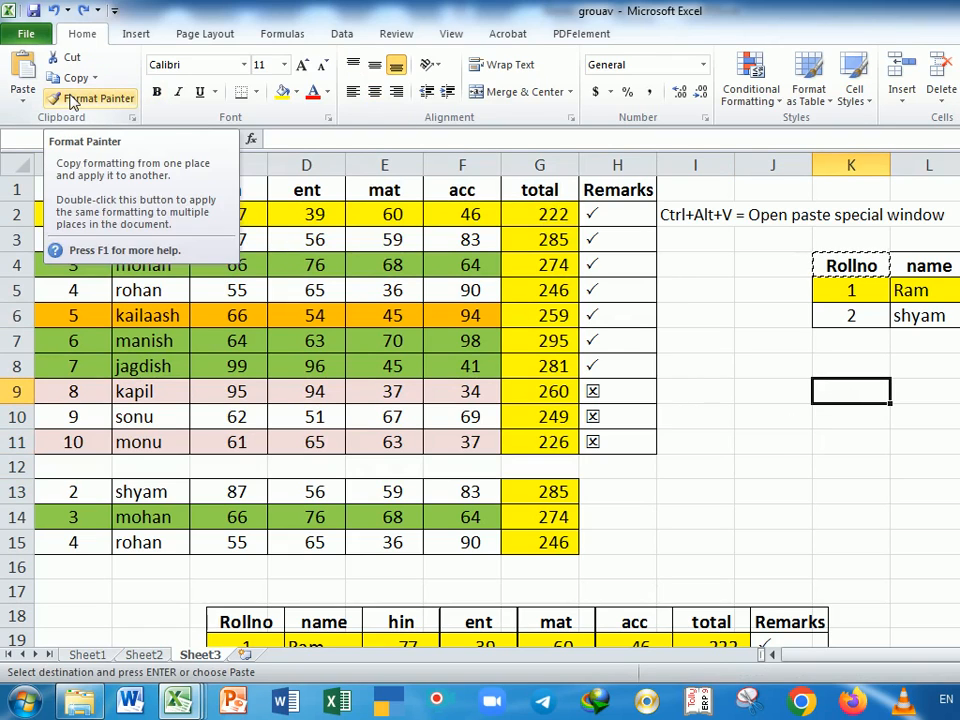
{"action": "left_click", "coordinate": [946, 290]}
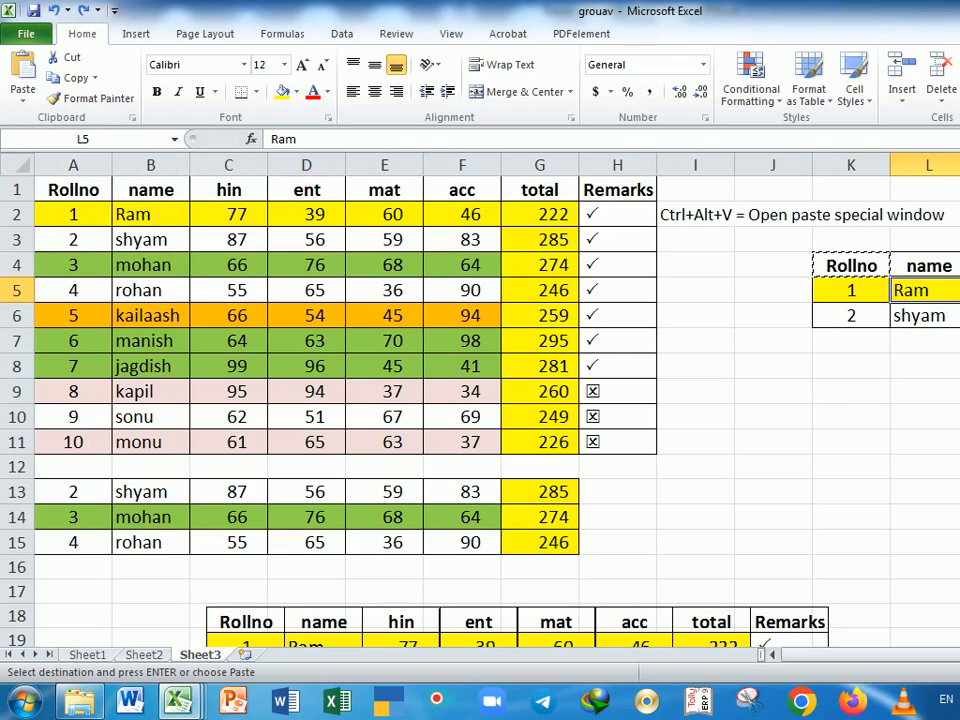
{"action": "left_click_drag", "start_coordinate": [96, 218], "coordinate": [577, 452]}
{"action": "left_click", "coordinate": [283, 91]}
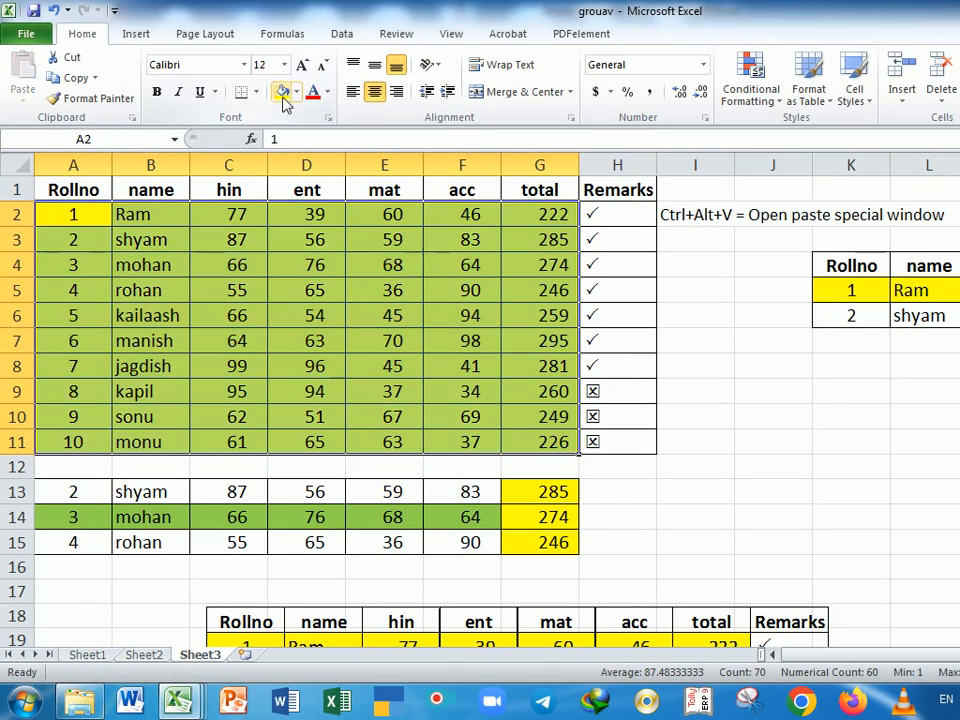
{"action": "key", "text": "ctrl+z"}
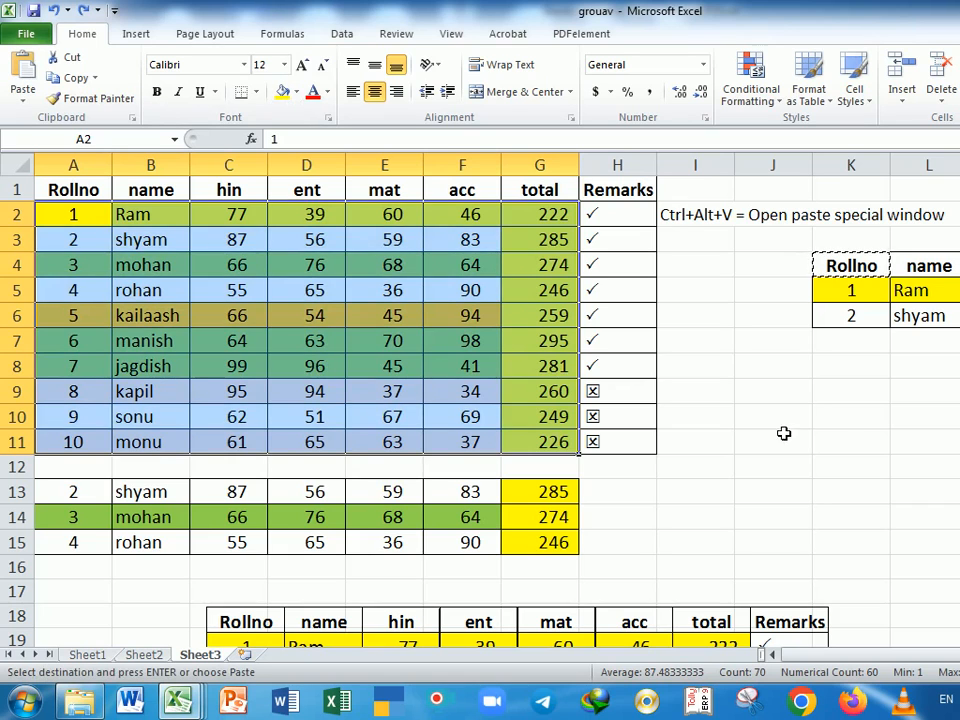
{"action": "left_click", "coordinate": [848, 420]}
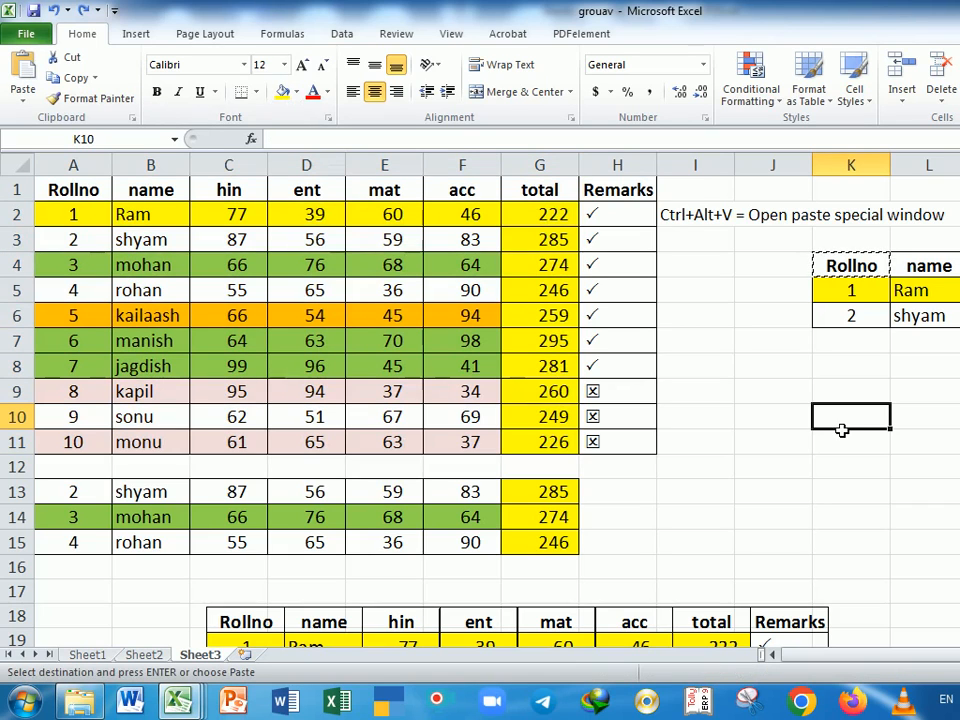
Use Format Painter to apply the yellow format of M5 to A2:H11, undo it and look through the paste options for J11.
{"action": "left_click", "coordinate": [853, 304]}
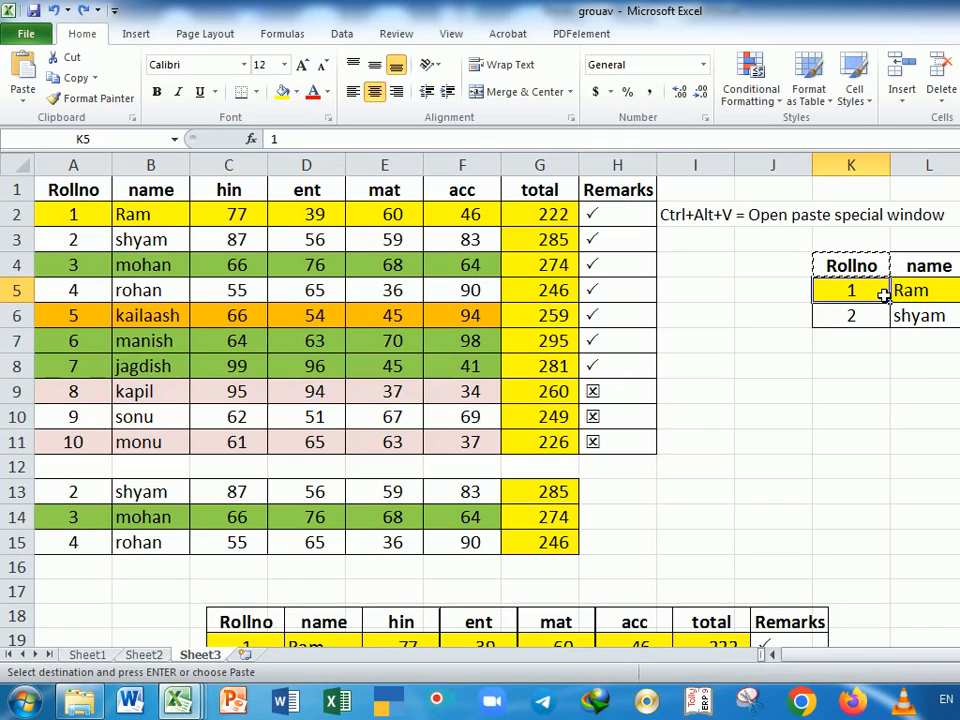
{"action": "left_click", "coordinate": [926, 293]}
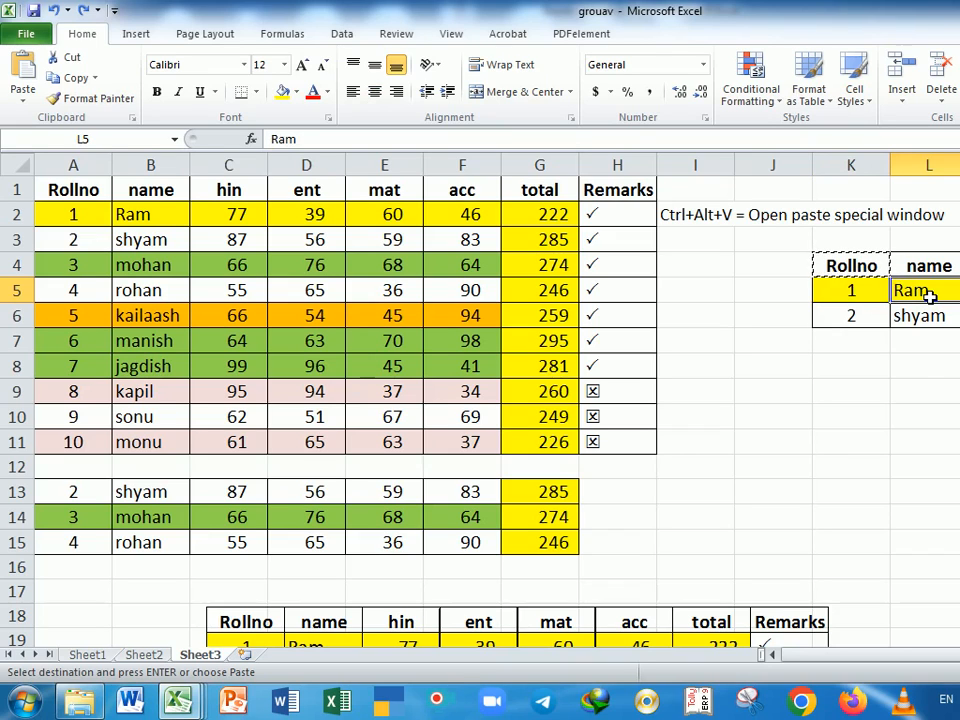
{"action": "key", "text": "Right"}
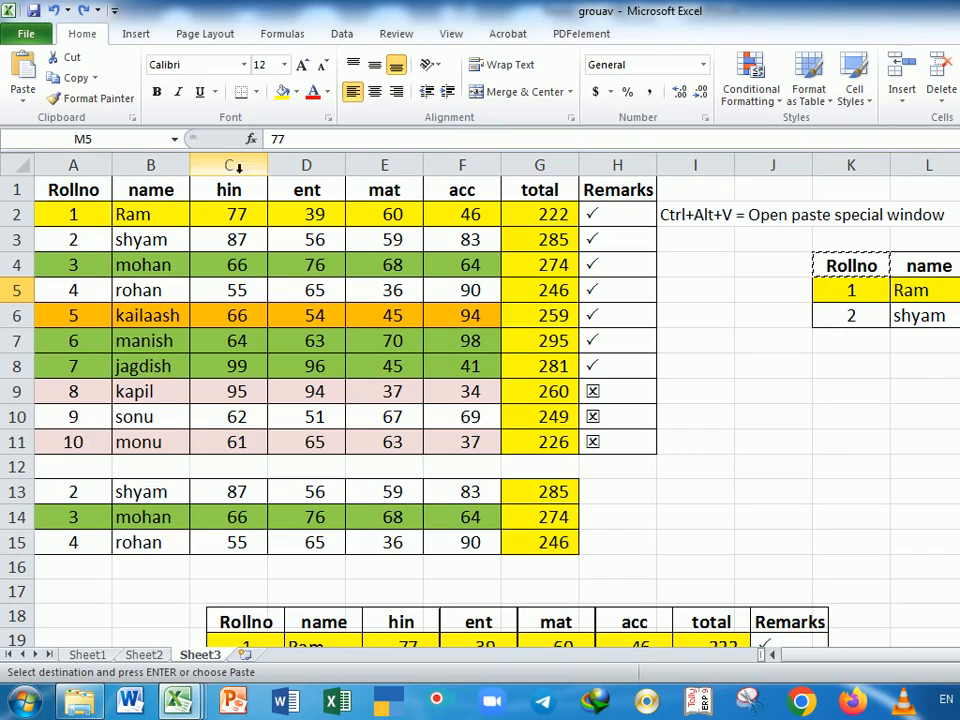
{"action": "left_click", "coordinate": [85, 98]}
{"action": "mouse_move", "coordinate": [81, 210]}
{"action": "left_mouse_down"}
{"action": "mouse_move", "coordinate": [270, 325]}
{"action": "mouse_move", "coordinate": [476, 491]}
{"action": "mouse_move", "coordinate": [619, 461]}
{"action": "mouse_move", "coordinate": [630, 450]}
{"action": "left_mouse_up"}
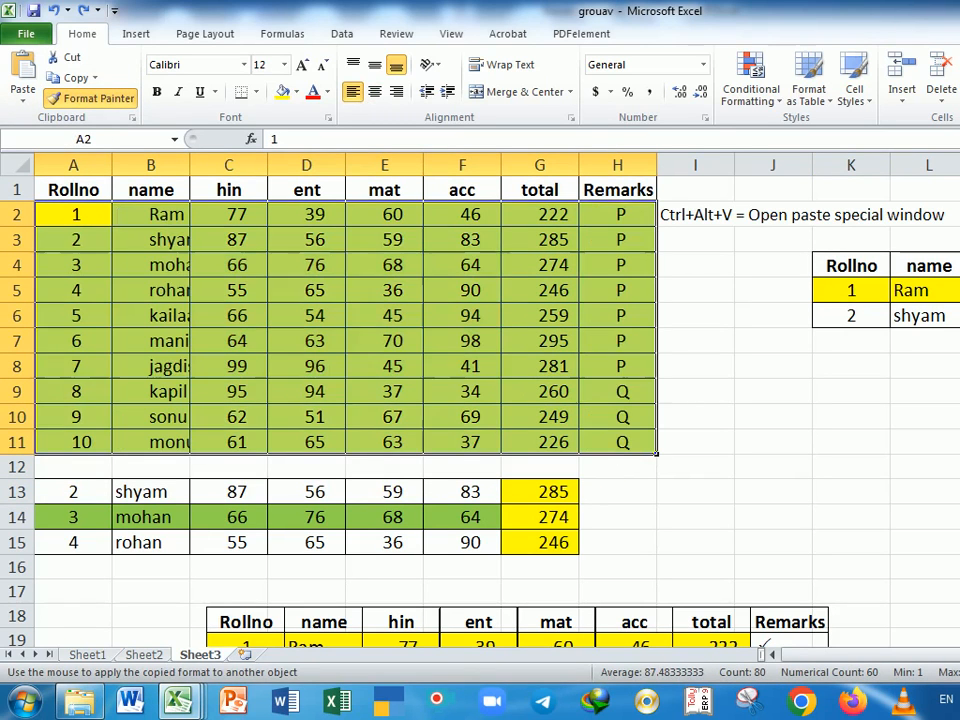
{"action": "left_click", "coordinate": [788, 468]}
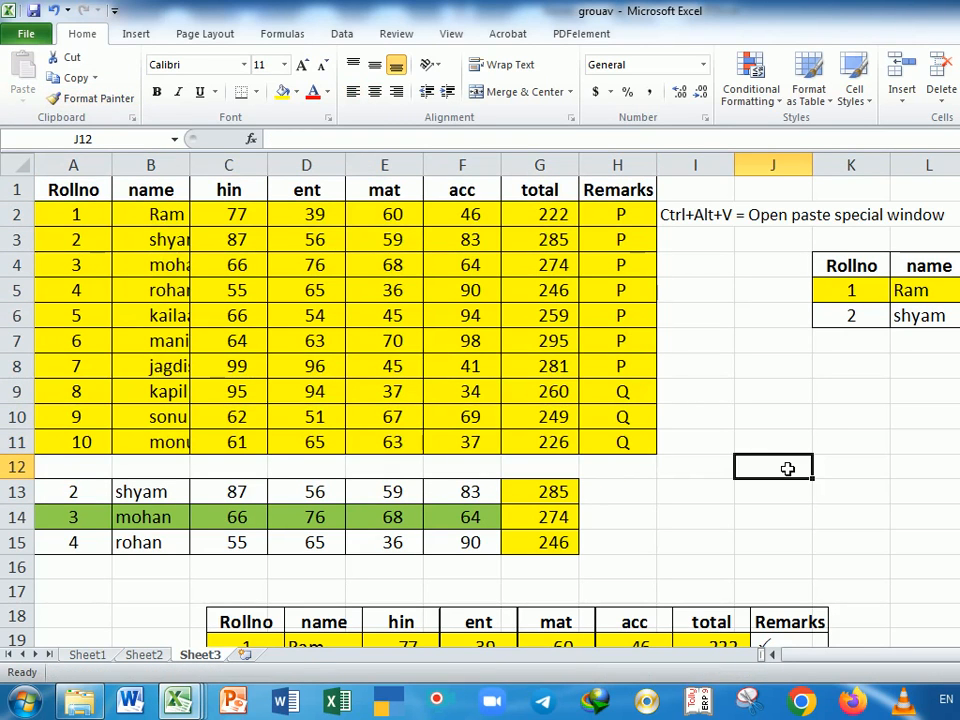
{"action": "key", "text": "ctrl+z"}
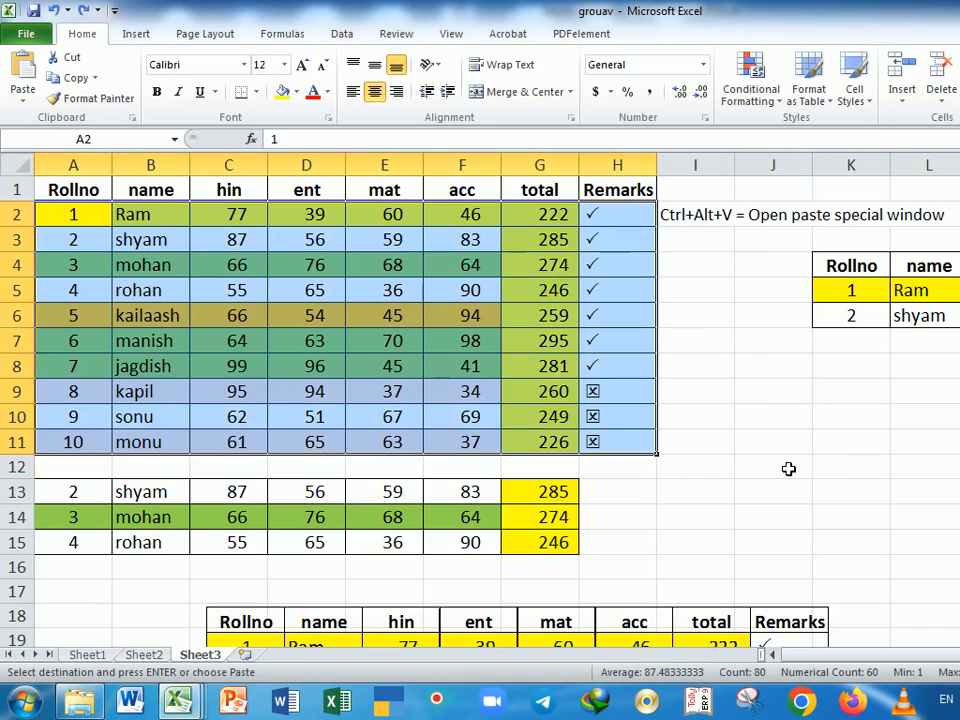
{"action": "left_click", "coordinate": [779, 439]}
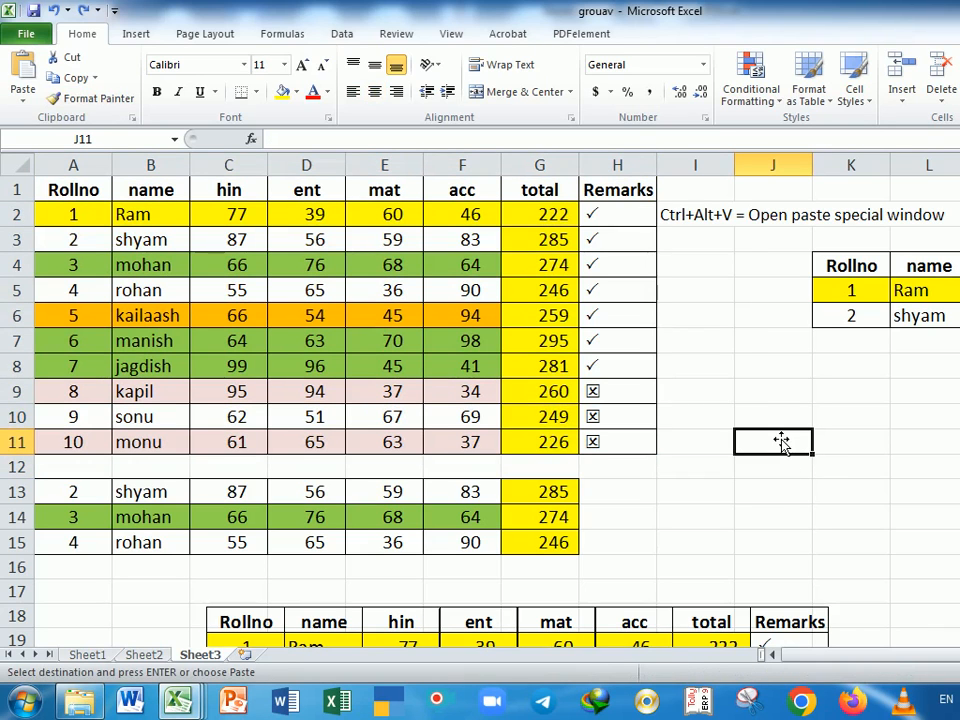
{"action": "left_click", "coordinate": [24, 104]}
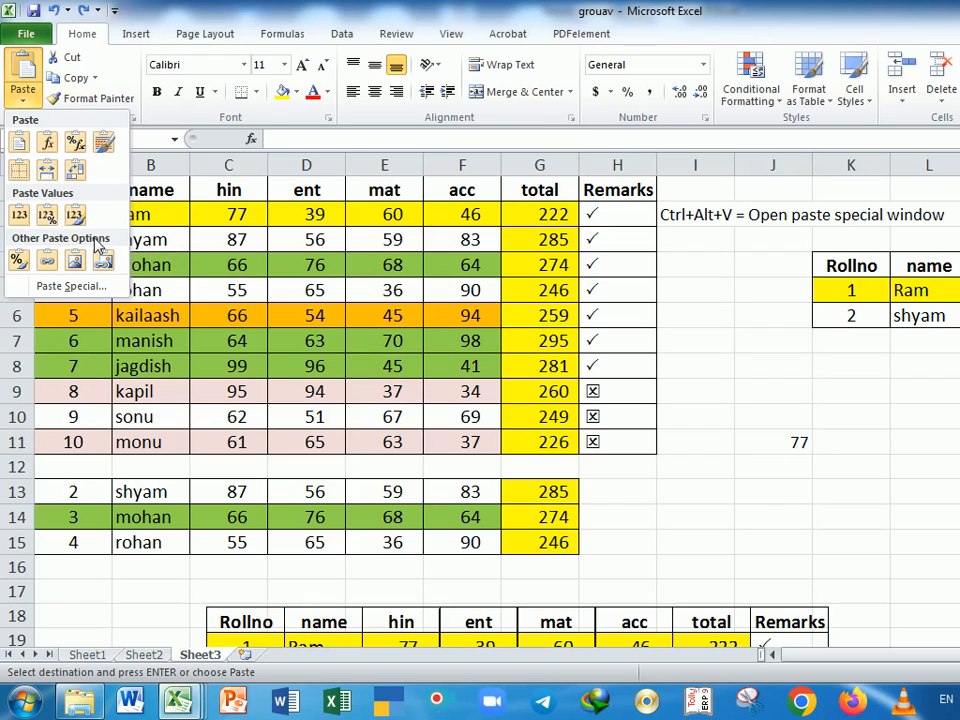
{"action": "left_click", "coordinate": [788, 388]}
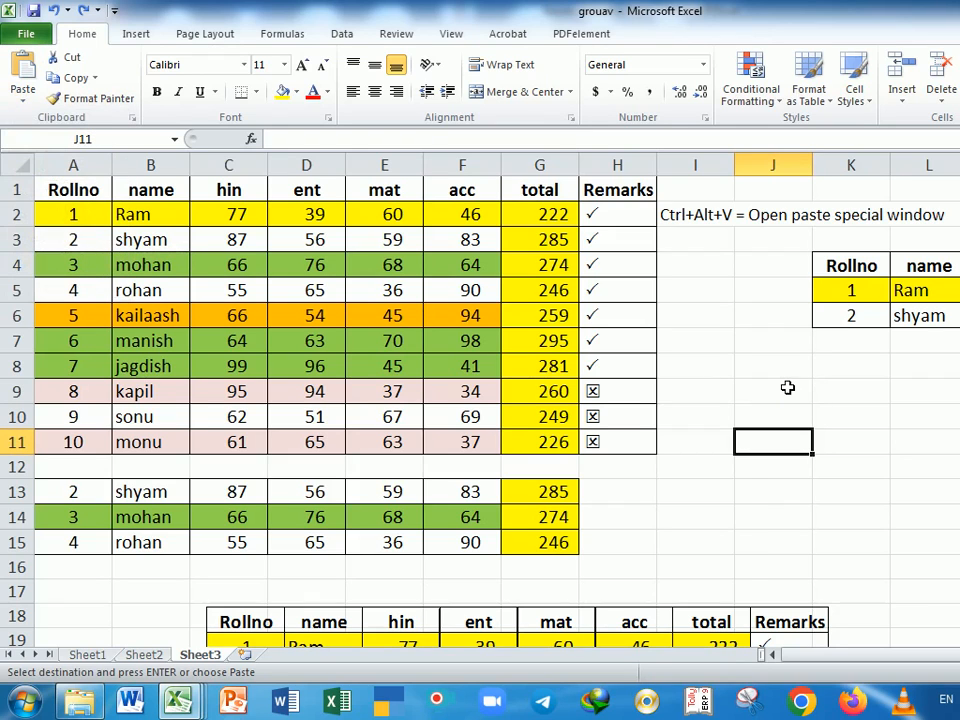
Copy the full marks table A1:H11 and paste it at A23 with all its formatting.
{"action": "left_click_drag", "start_coordinate": [72, 188], "coordinate": [601, 441]}
{"action": "key", "text": "super+c"}
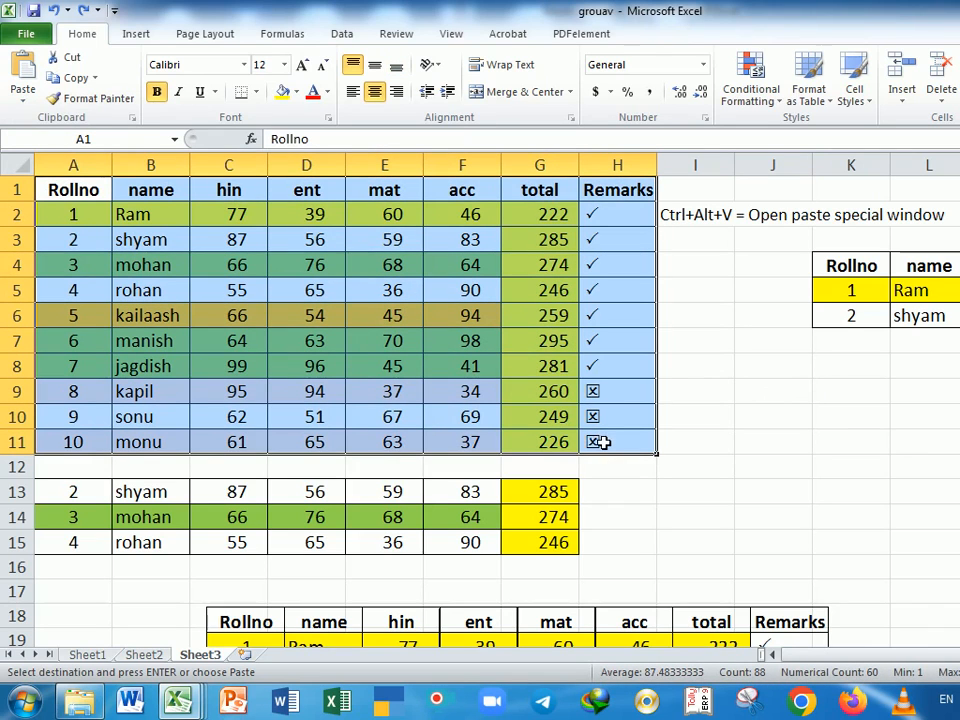
{"action": "left_click", "coordinate": [72, 79]}
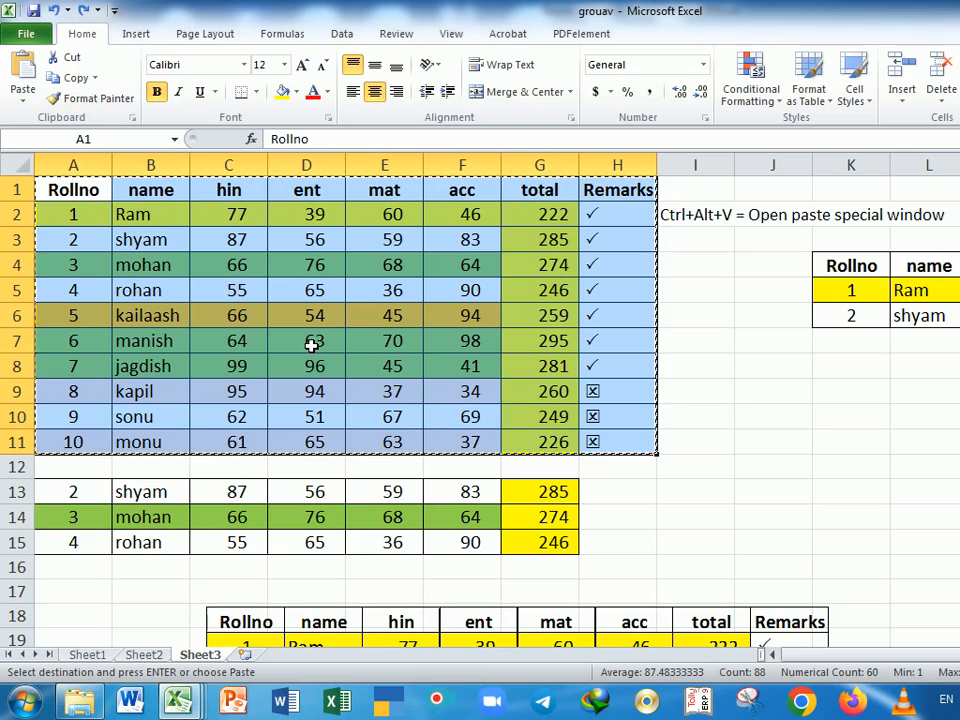
{"action": "scroll", "coordinate": [476, 392], "scroll_direction": "down", "scroll_amount": 4}
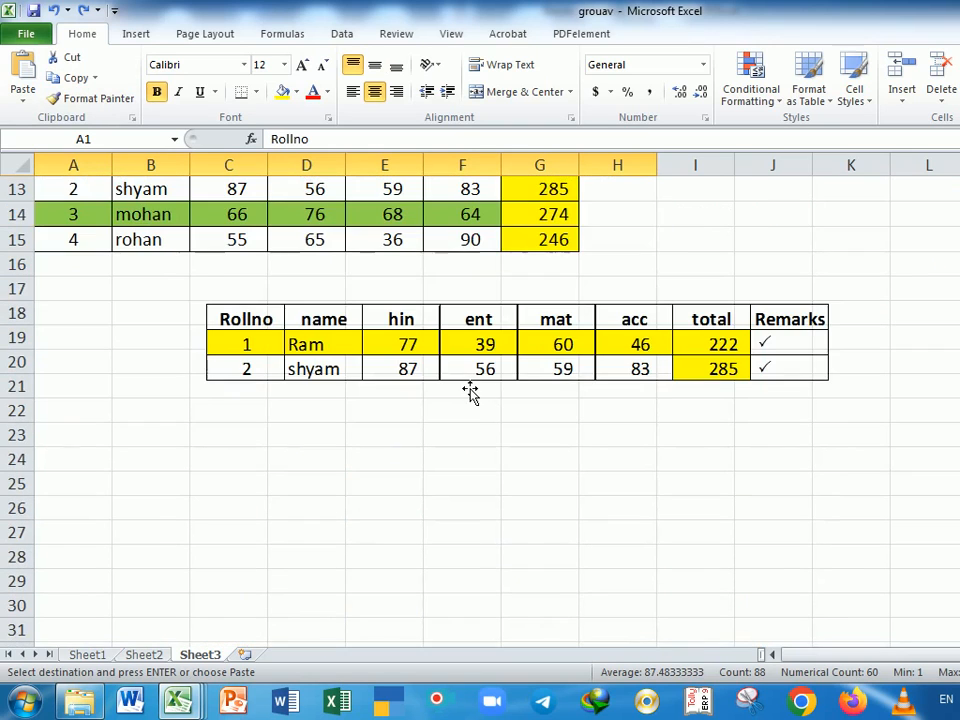
{"action": "scroll", "coordinate": [471, 392], "scroll_direction": "down", "scroll_amount": 1}
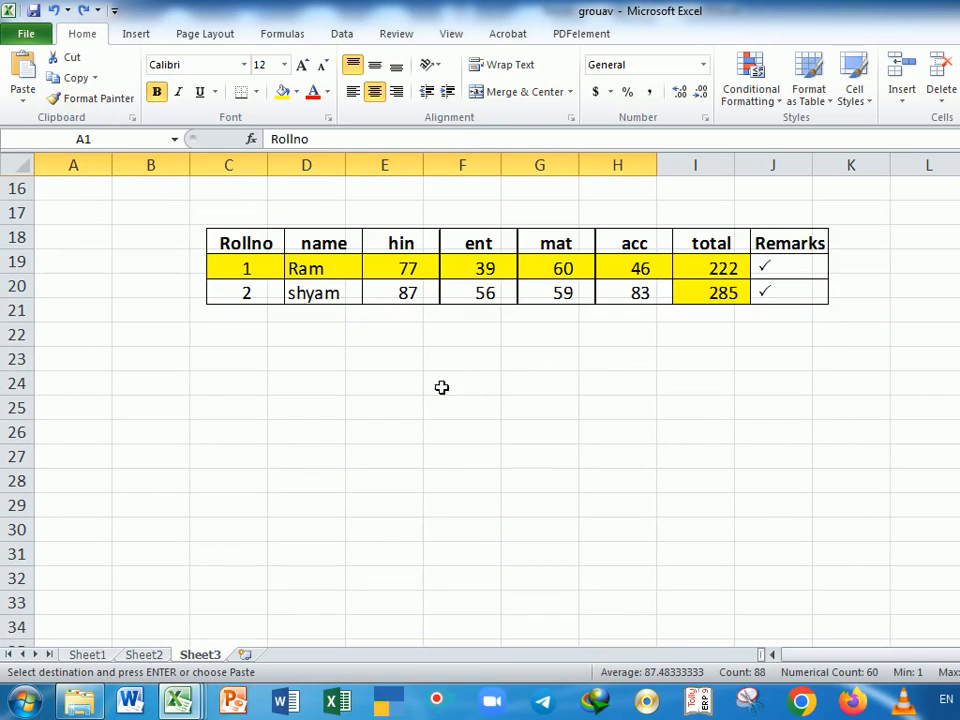
{"action": "left_click", "coordinate": [94, 365]}
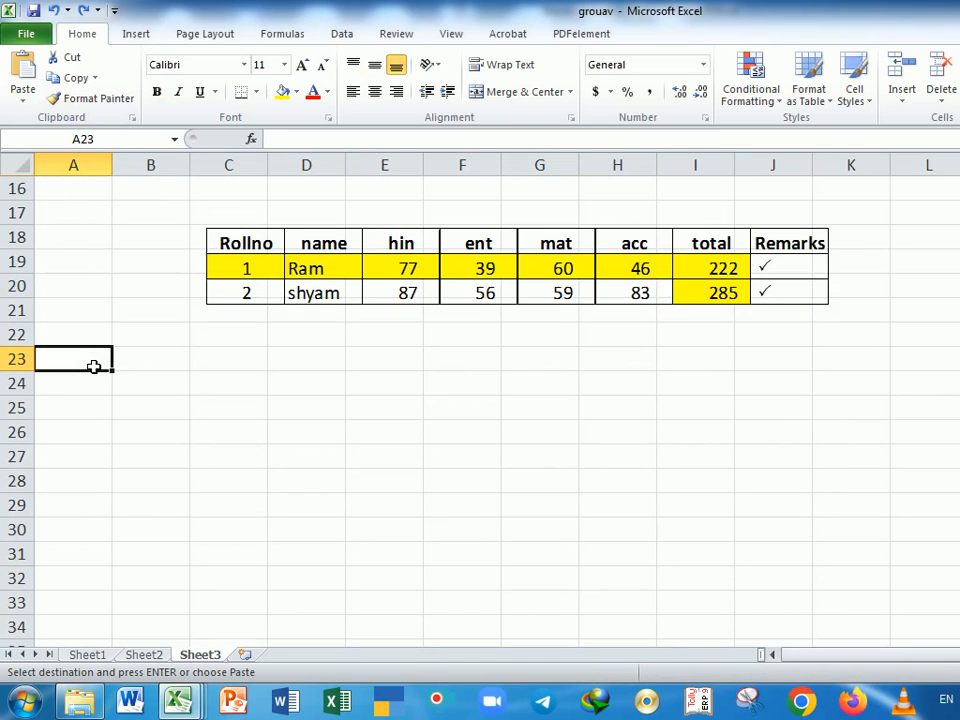
{"action": "left_click", "coordinate": [24, 75]}
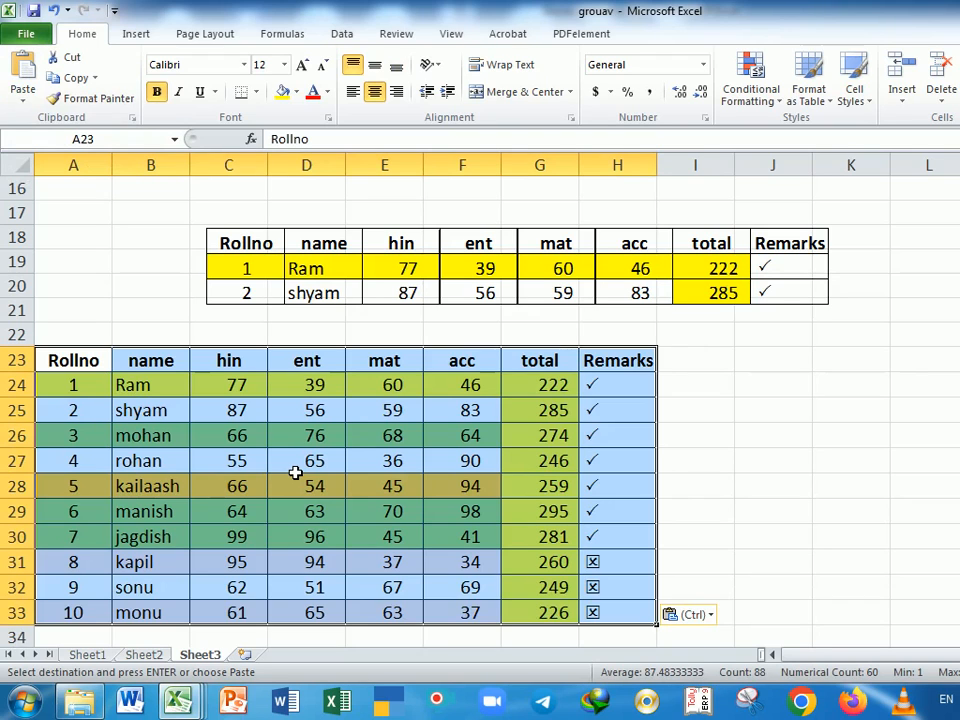
Check the formulas in the total column of the pasted table, opening G24 to see its referenced cells.
{"action": "left_click", "coordinate": [546, 435]}
{"action": "left_click", "coordinate": [550, 416]}
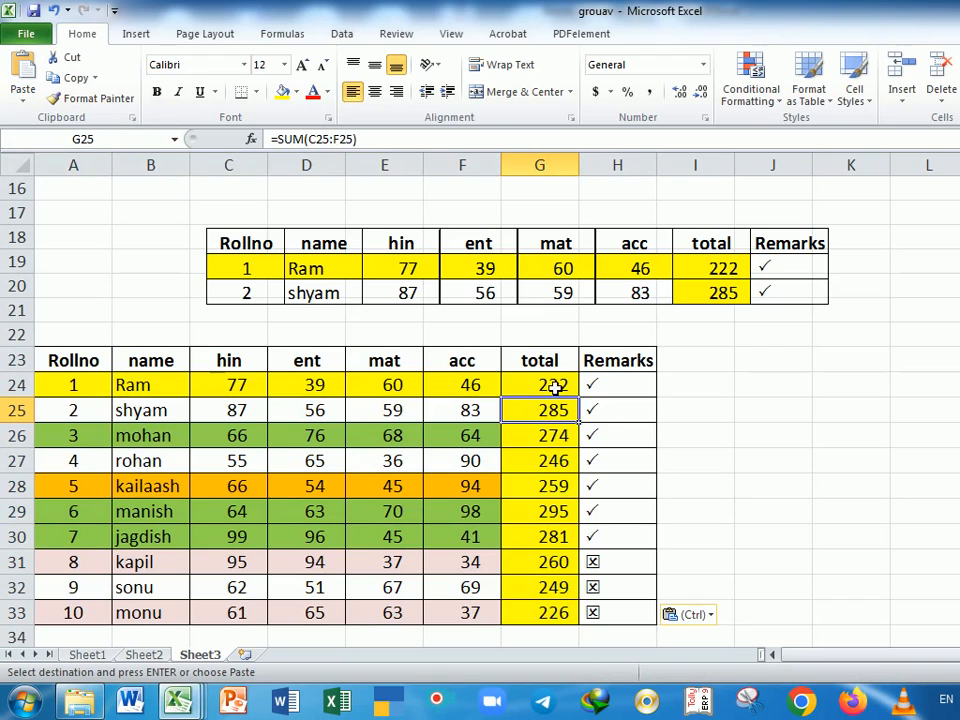
{"action": "left_click", "coordinate": [555, 388]}
{"action": "double_click", "coordinate": [556, 388]}
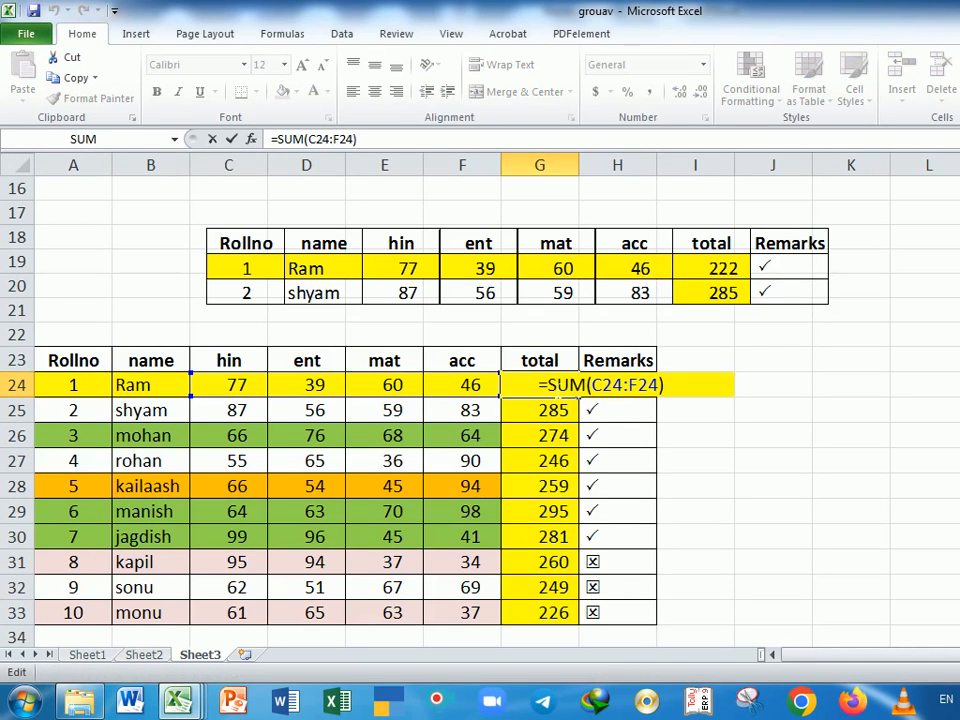
{"action": "key", "text": "Return"}
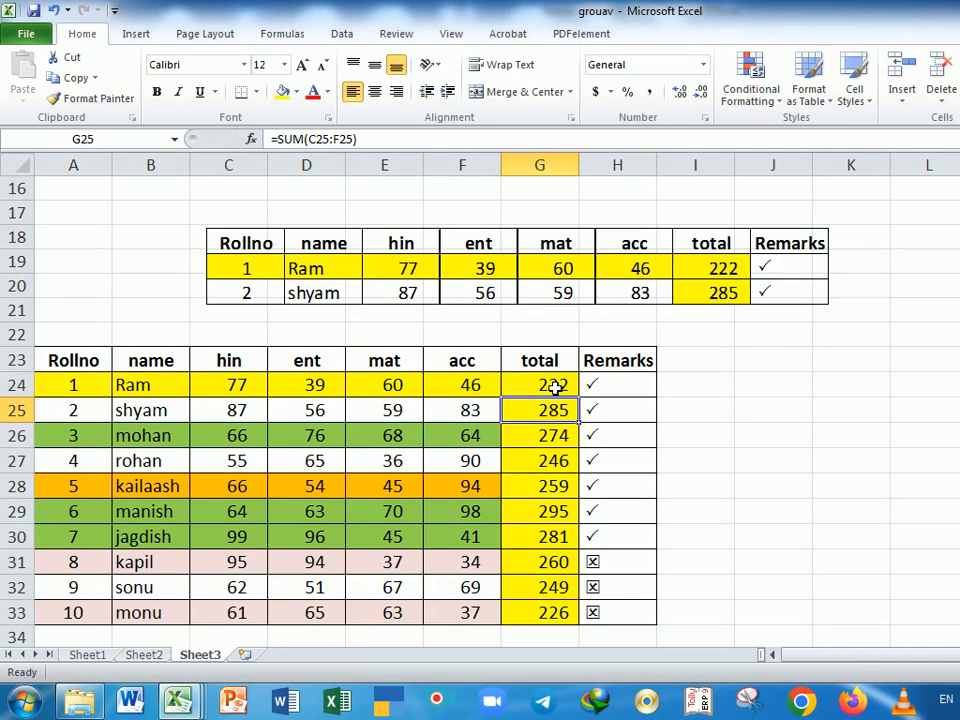
Copy the table A23:H33 and paste only its formulas at A35.
{"action": "scroll", "coordinate": [377, 450], "scroll_direction": "up", "scroll_amount": 5}
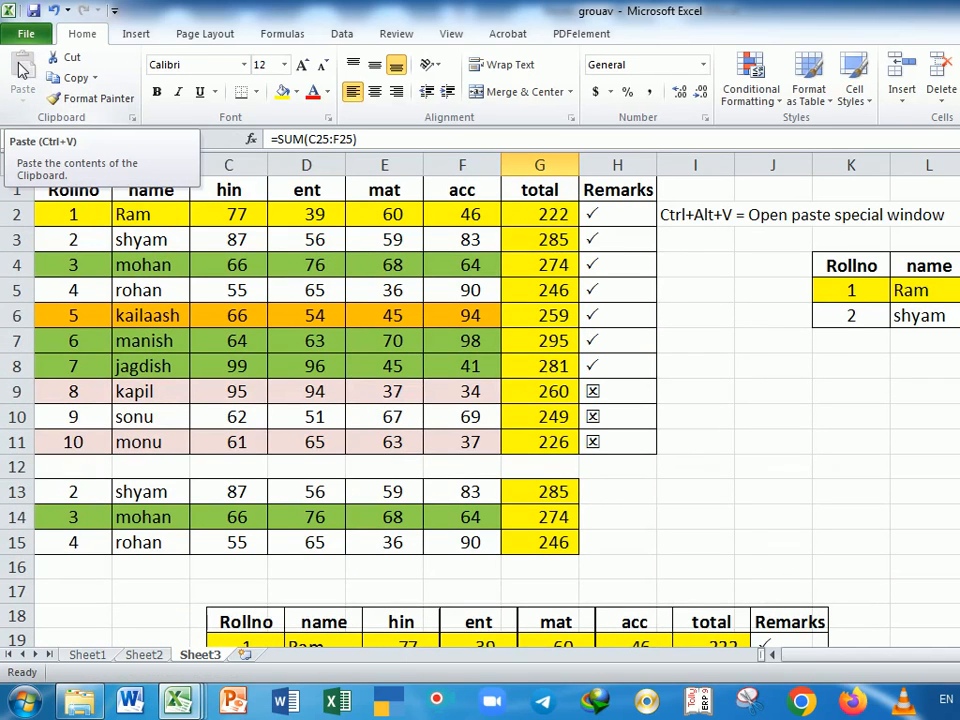
{"action": "scroll", "coordinate": [300, 470], "scroll_direction": "down", "scroll_amount": 7}
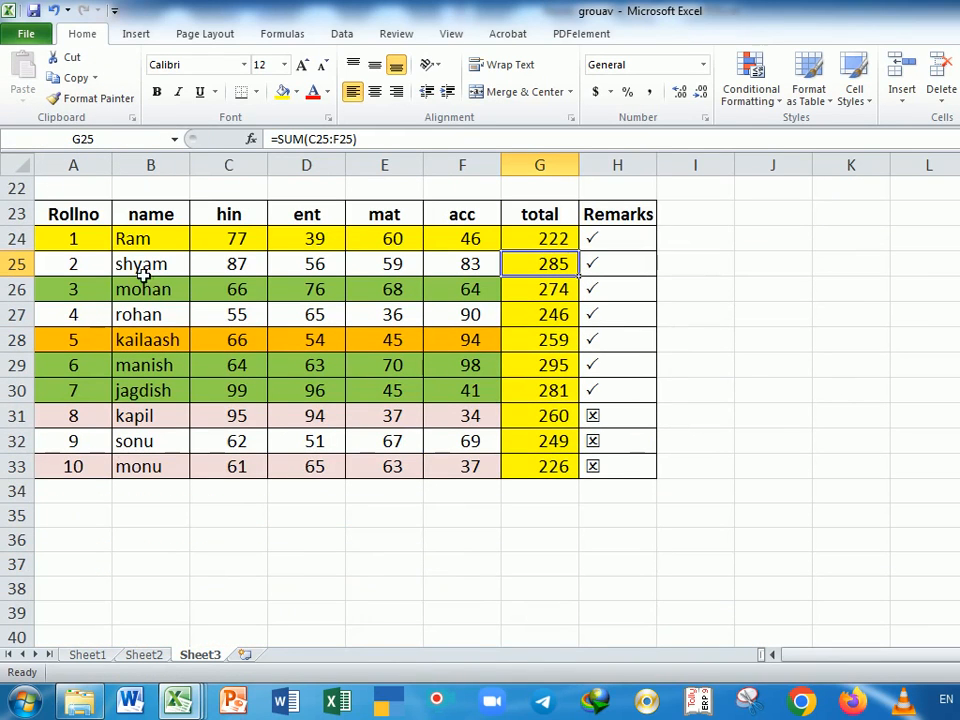
{"action": "left_click_drag", "start_coordinate": [85, 220], "coordinate": [604, 463]}
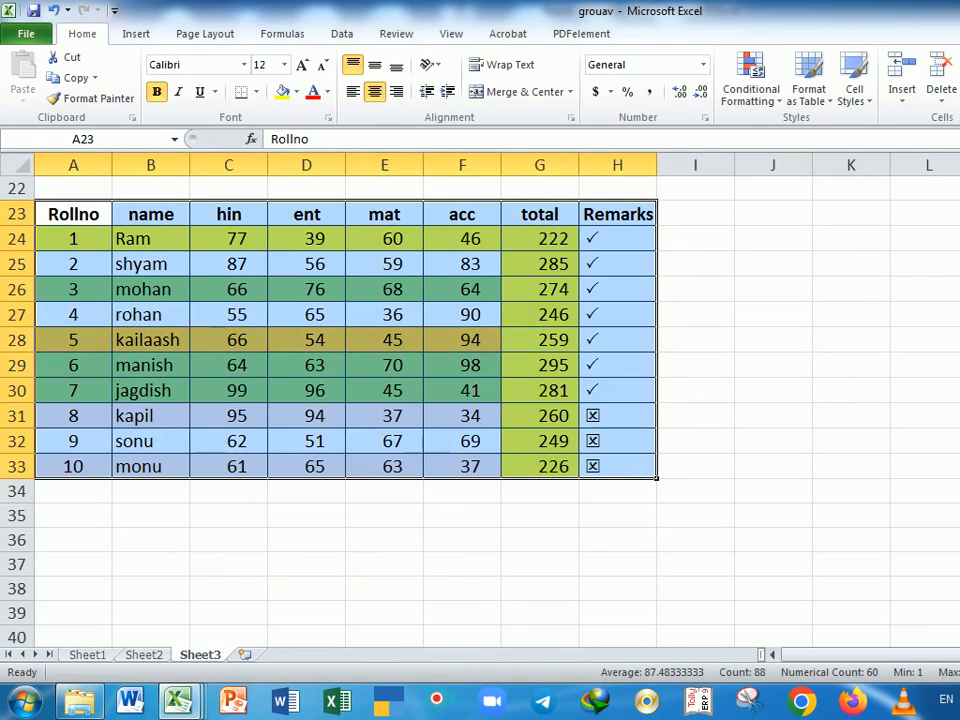
{"action": "left_click", "coordinate": [76, 78]}
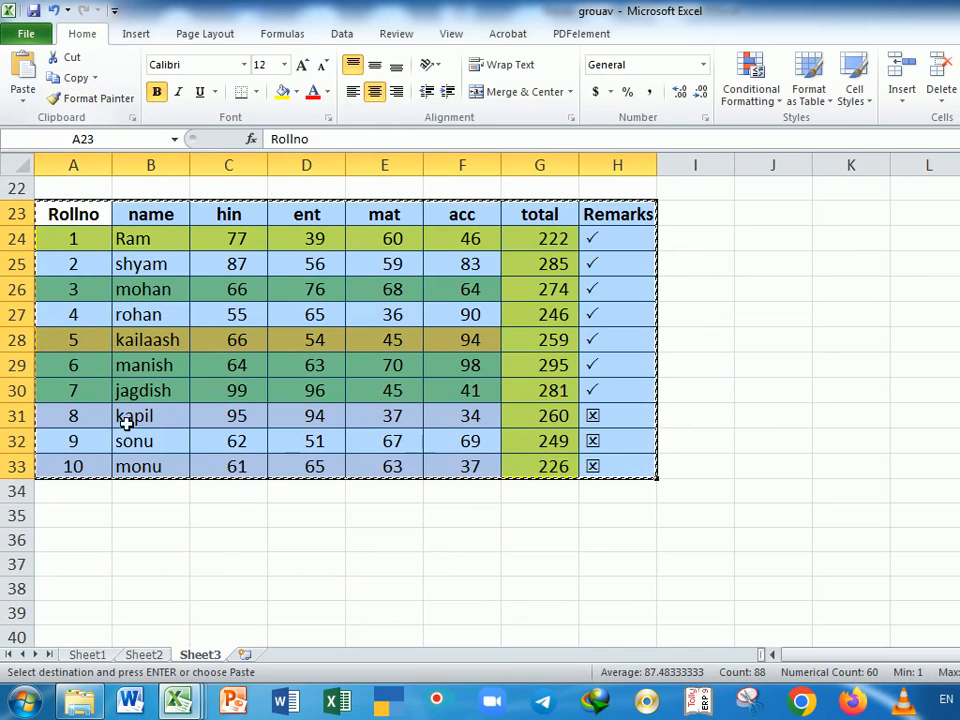
{"action": "left_click", "coordinate": [92, 525]}
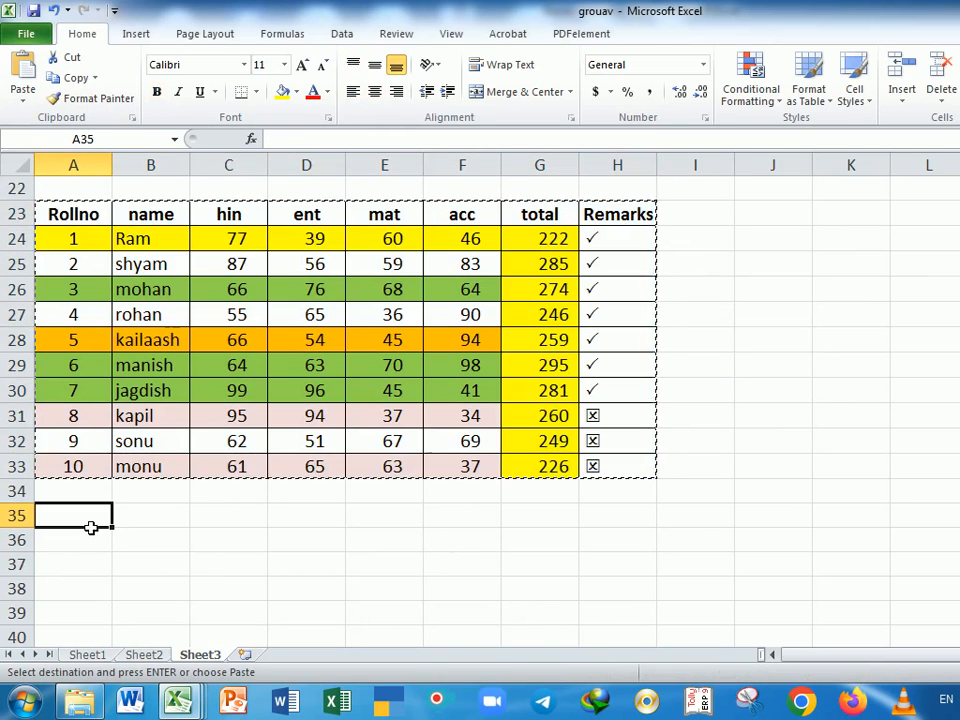
{"action": "left_click", "coordinate": [20, 100]}
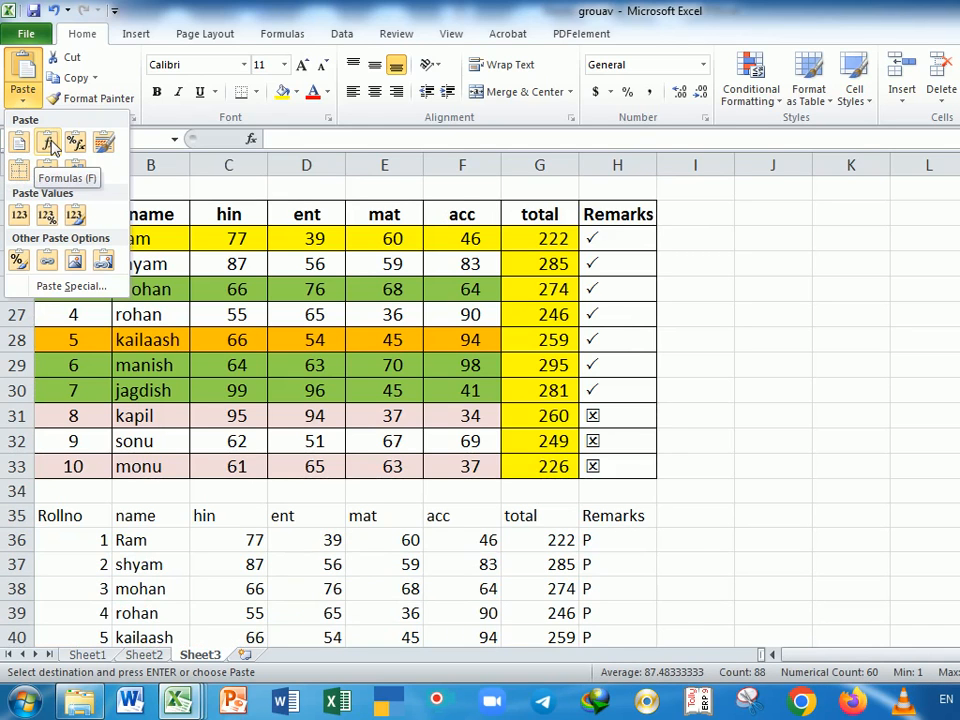
{"action": "left_click", "coordinate": [52, 145]}
Inspect the formulas in the total column of the unformatted table, cells G36 to G39.
{"action": "scroll", "coordinate": [480, 476], "scroll_direction": "down", "scroll_amount": 3}
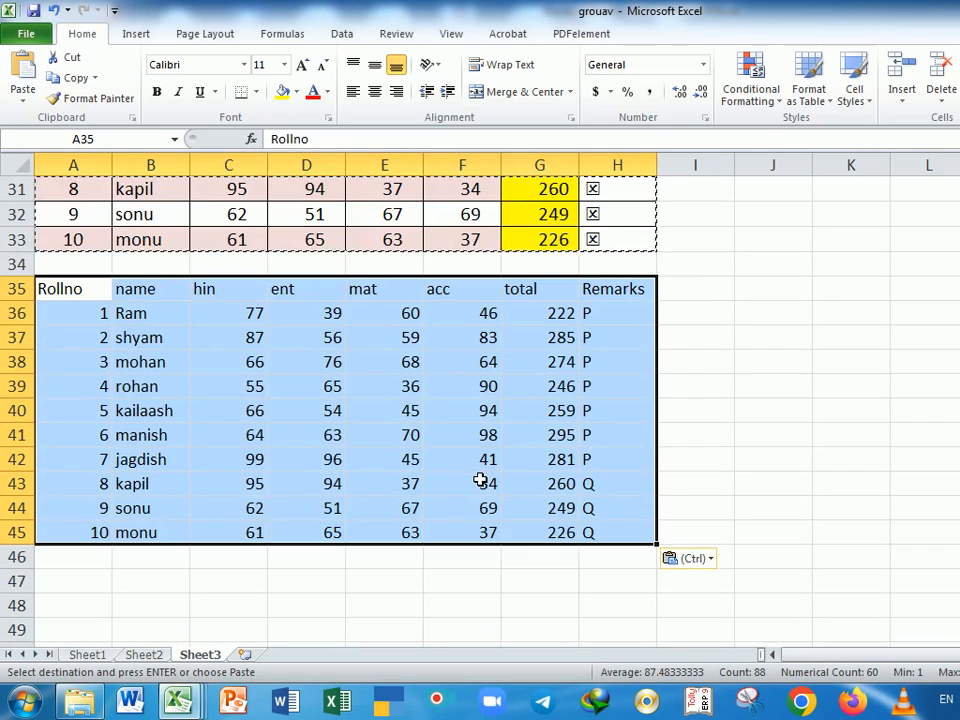
{"action": "left_click", "coordinate": [530, 386]}
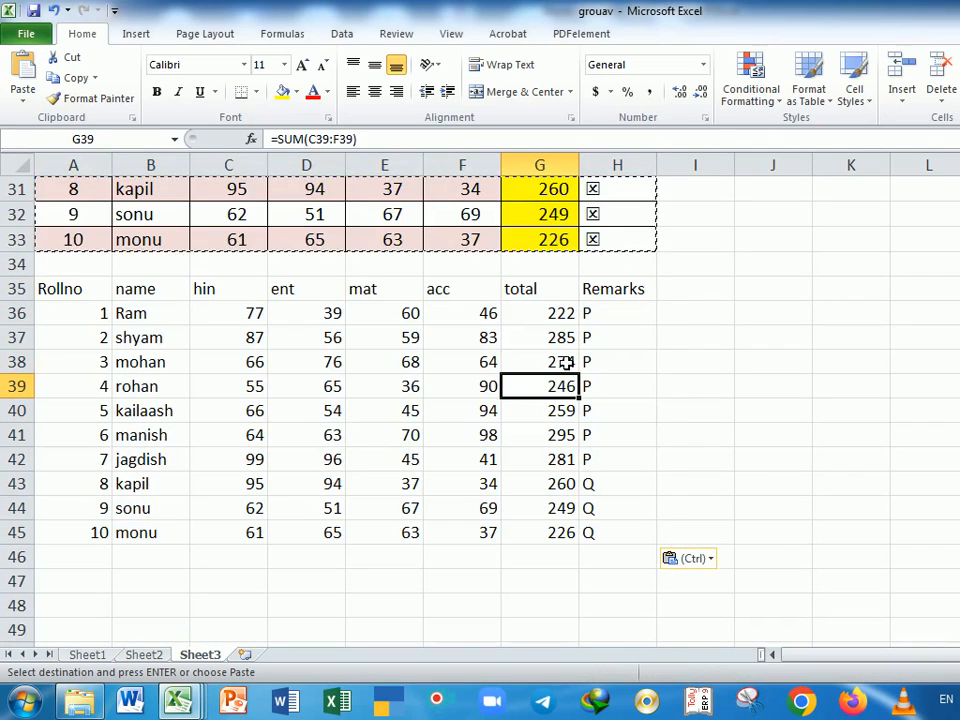
{"action": "double_click", "coordinate": [566, 362]}
{"action": "left_click", "coordinate": [557, 314]}
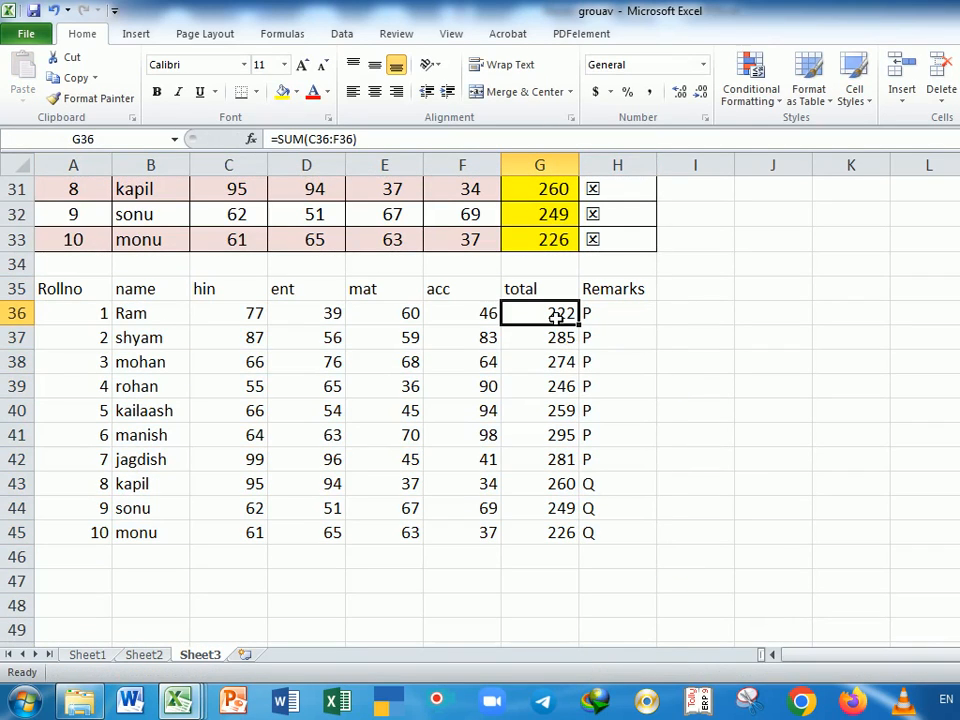
{"action": "key", "text": "Down"}
Compare the Remarks entries H36:H45 of the unformatted table with those of the formatted table in H24:H33.
{"action": "left_click", "coordinate": [610, 369]}
{"action": "scroll", "coordinate": [650, 380], "scroll_direction": "up", "scroll_amount": 2}
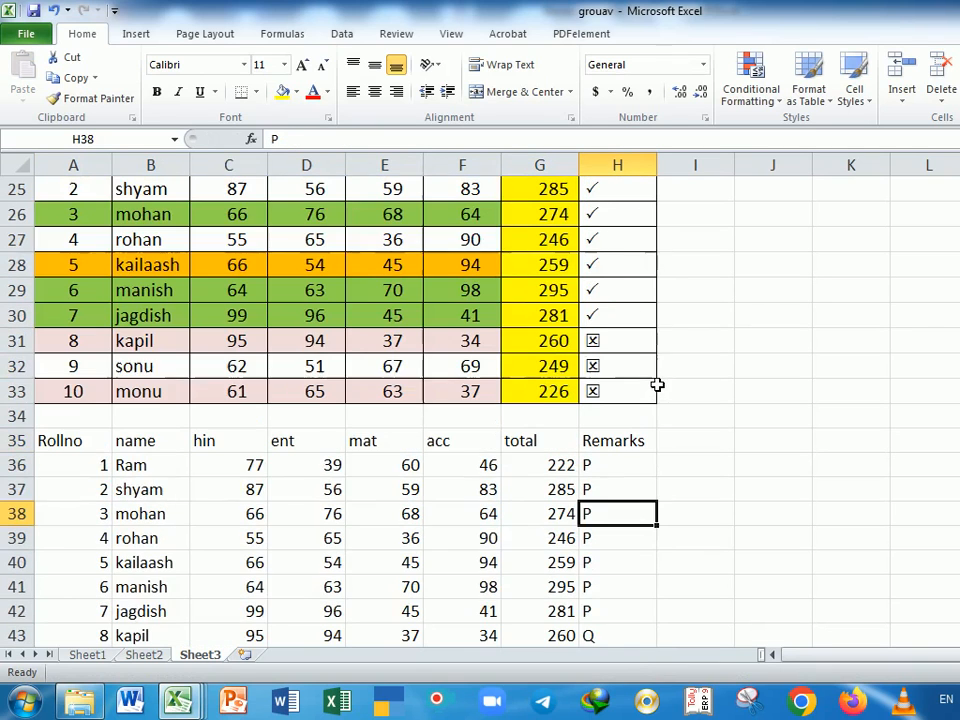
{"action": "scroll", "coordinate": [650, 365], "scroll_direction": "up", "scroll_amount": 2}
{"action": "left_click_drag", "start_coordinate": [619, 314], "coordinate": [629, 546]}
{"action": "left_click", "coordinate": [621, 461]}
{"action": "scroll", "coordinate": [621, 454], "scroll_direction": "down", "scroll_amount": 3}
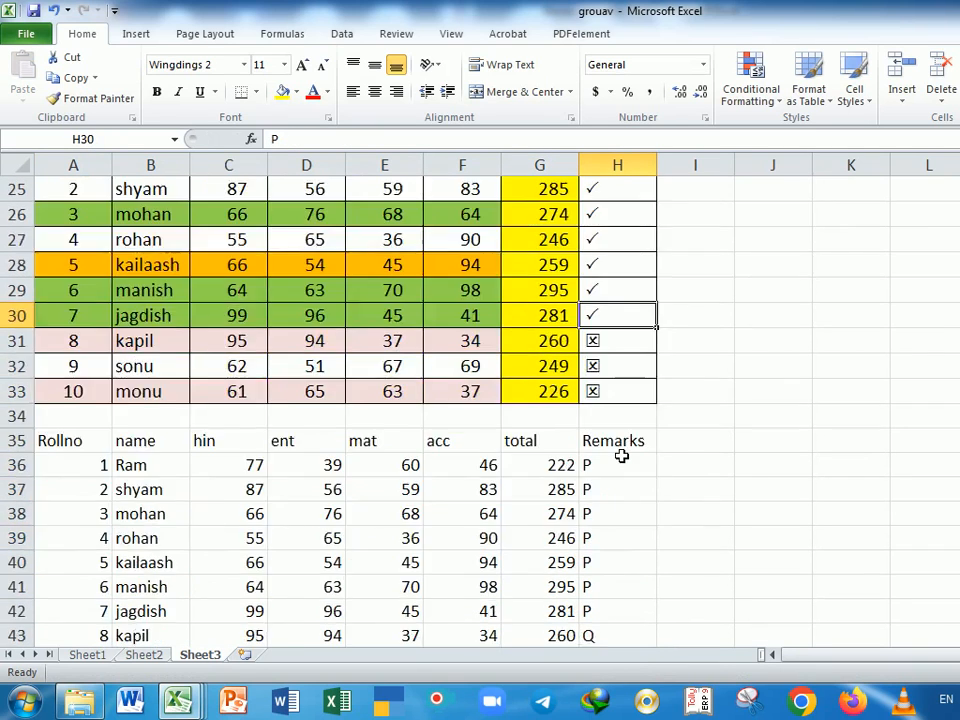
{"action": "left_click_drag", "start_coordinate": [620, 389], "coordinate": [623, 606]}
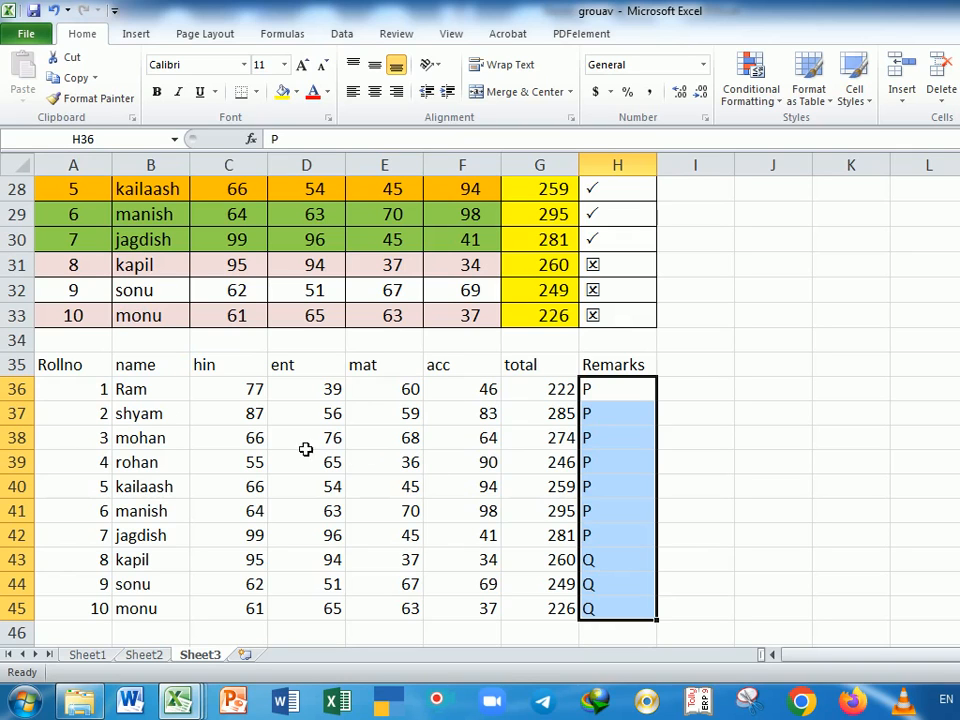
Highlight the formulas-only table A35:H45 and inspect the sum formula in G40 without changing it.
{"action": "left_click_drag", "start_coordinate": [75, 368], "coordinate": [620, 605]}
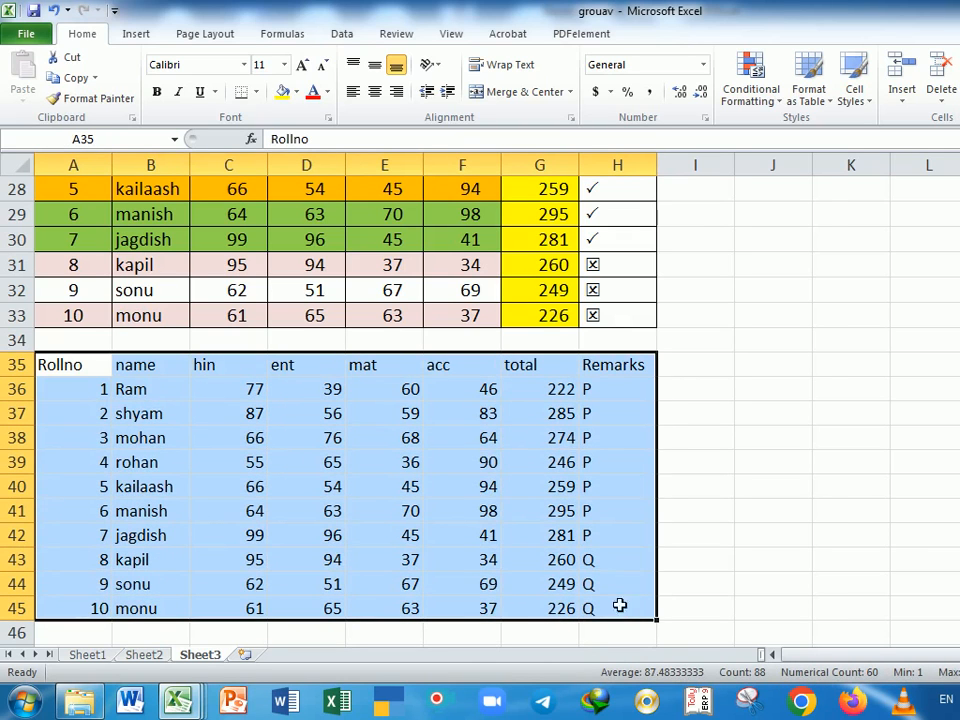
{"action": "left_click", "coordinate": [560, 488]}
{"action": "key", "text": "F2"}
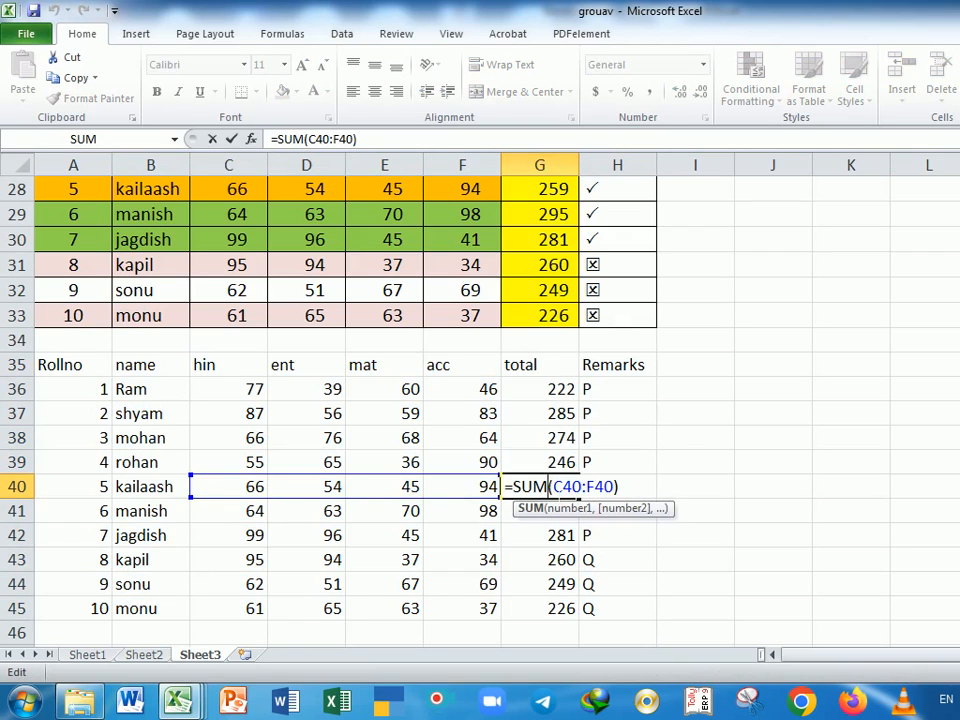
{"action": "key", "text": "Return"}
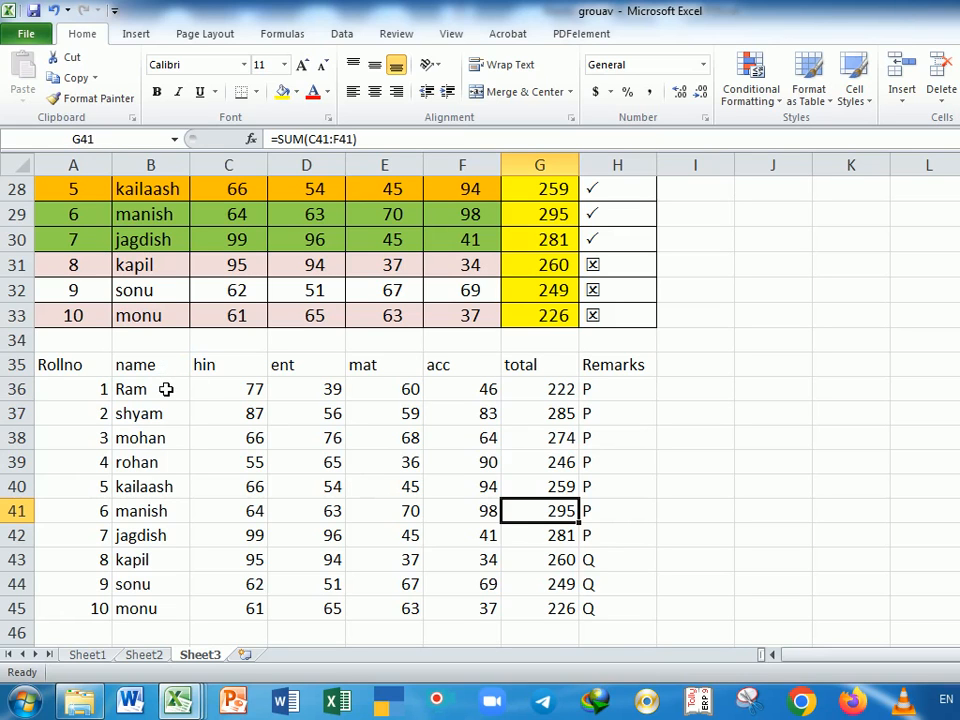
Copy the table A23:H33 and paste only its formulas and number formatting at J23.
{"action": "scroll", "coordinate": [250, 440], "scroll_direction": "up", "scroll_amount": 3}
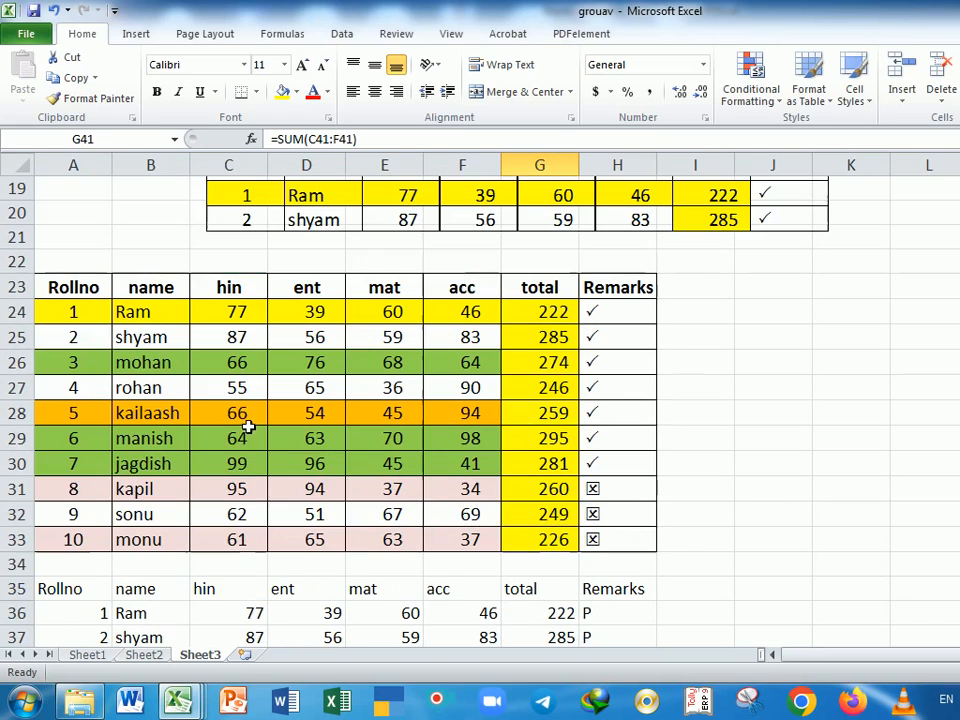
{"action": "left_click_drag", "start_coordinate": [73, 289], "coordinate": [645, 545]}
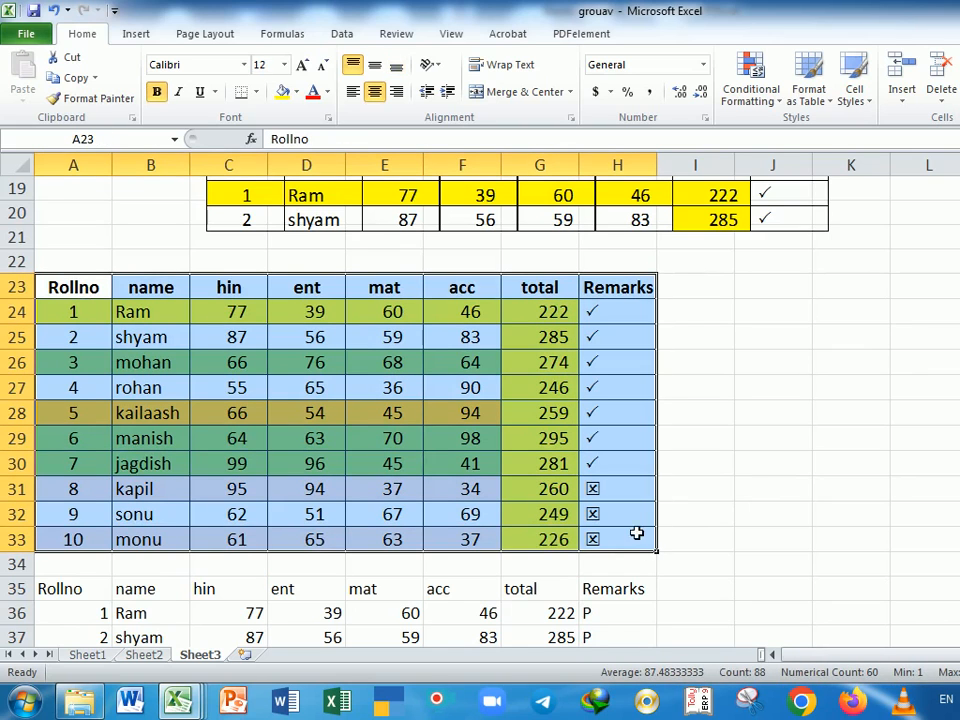
{"action": "left_click", "coordinate": [74, 78]}
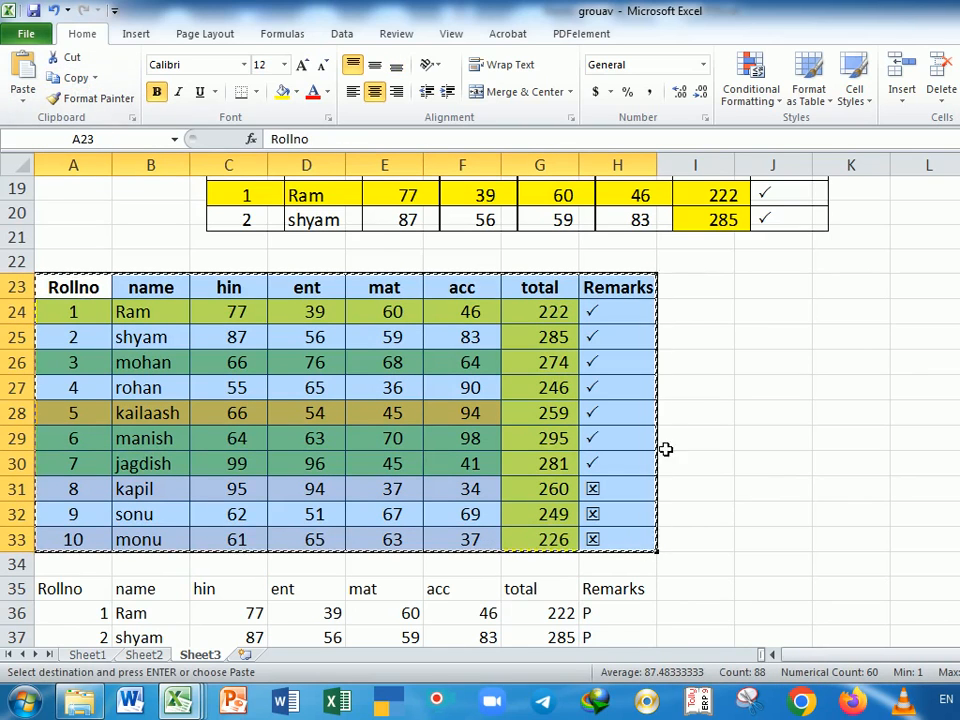
{"action": "left_click", "coordinate": [762, 290]}
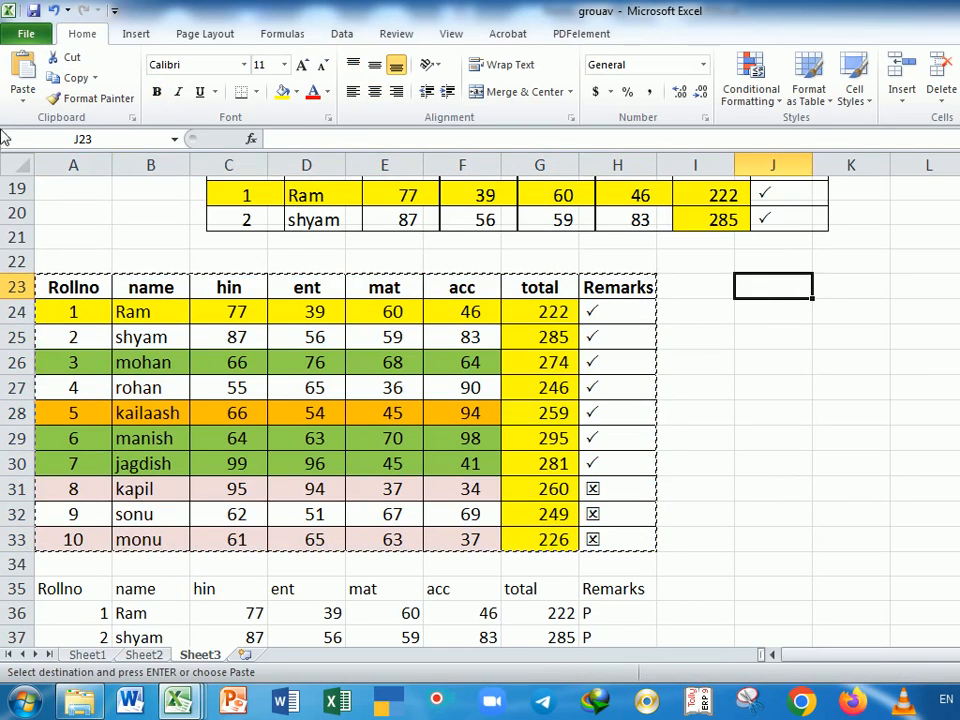
{"action": "left_click", "coordinate": [22, 92]}
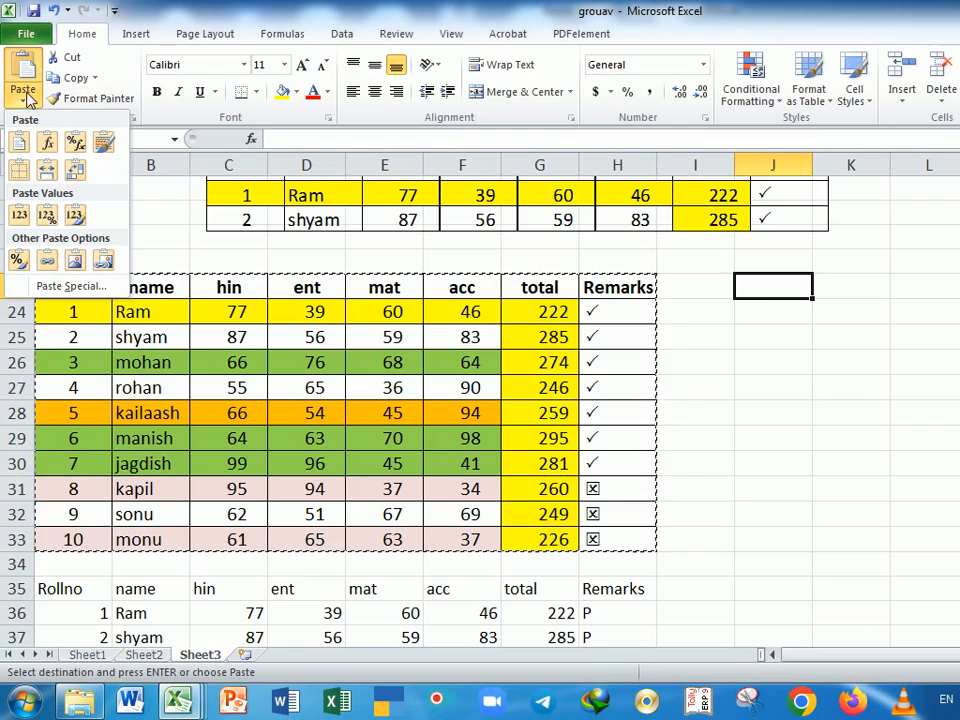
{"action": "left_click", "coordinate": [75, 148]}
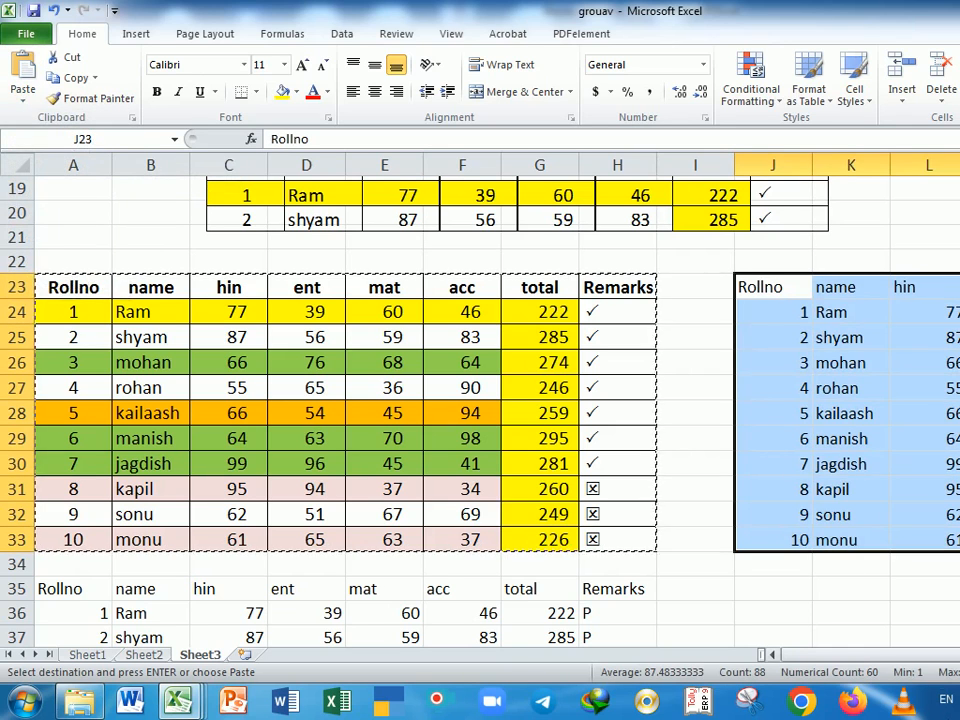
Inspect the sum formula in P26 of the unformatted copy at J23 without changing it, and highlight that table.
{"action": "left_click_drag", "start_coordinate": [930, 657], "coordinate": [959, 657]}
{"action": "left_click", "coordinate": [959, 413]}
{"action": "key", "text": "ctrl+Up"}
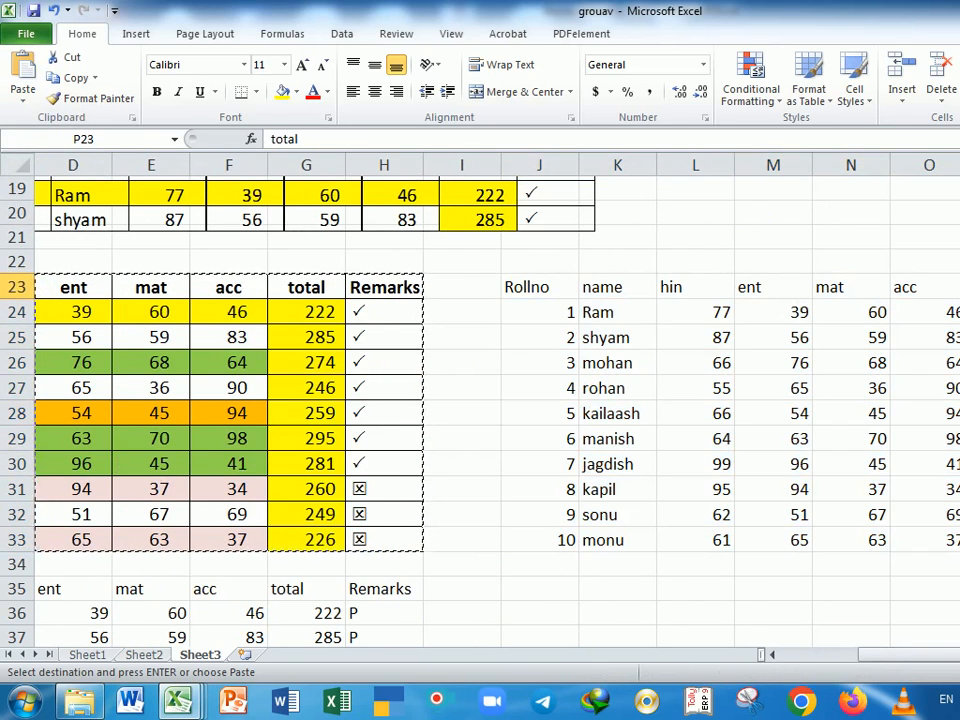
{"action": "key", "text": "Down"}
{"action": "key", "text": "Down"}
{"action": "key", "text": "Down"}
{"action": "key", "text": "F2"}
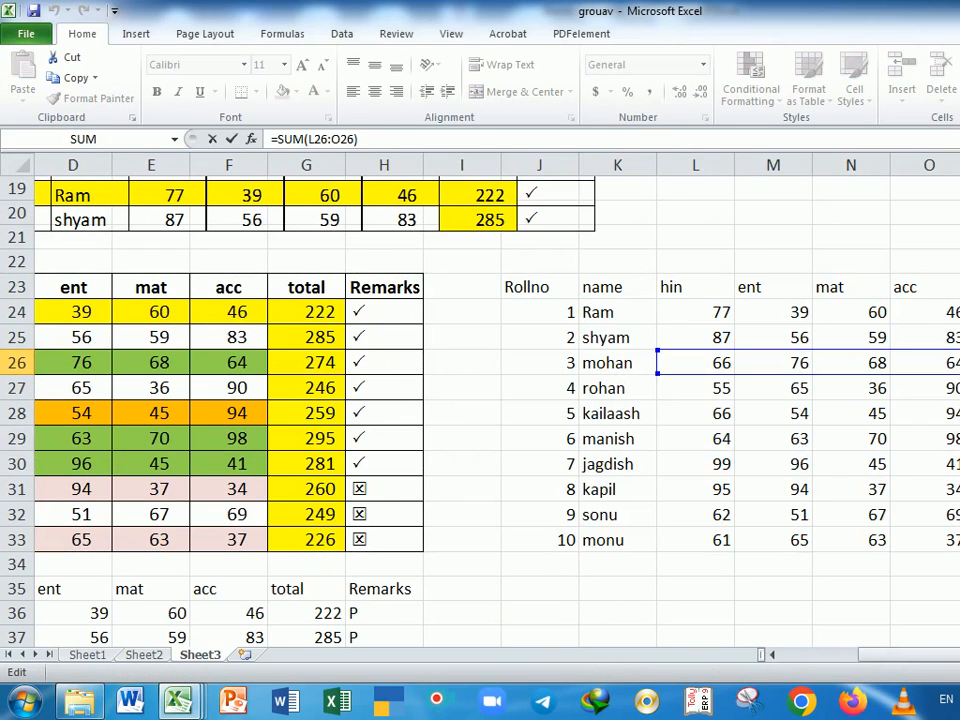
{"action": "key", "text": "Return"}
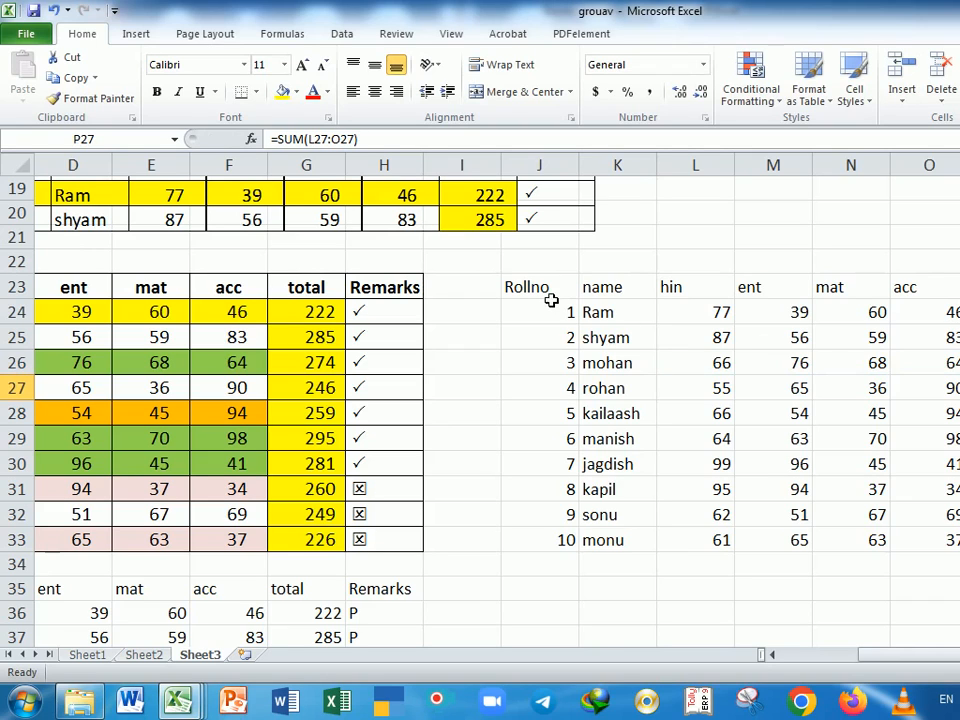
{"action": "left_click_drag", "start_coordinate": [551, 298], "coordinate": [958, 545]}
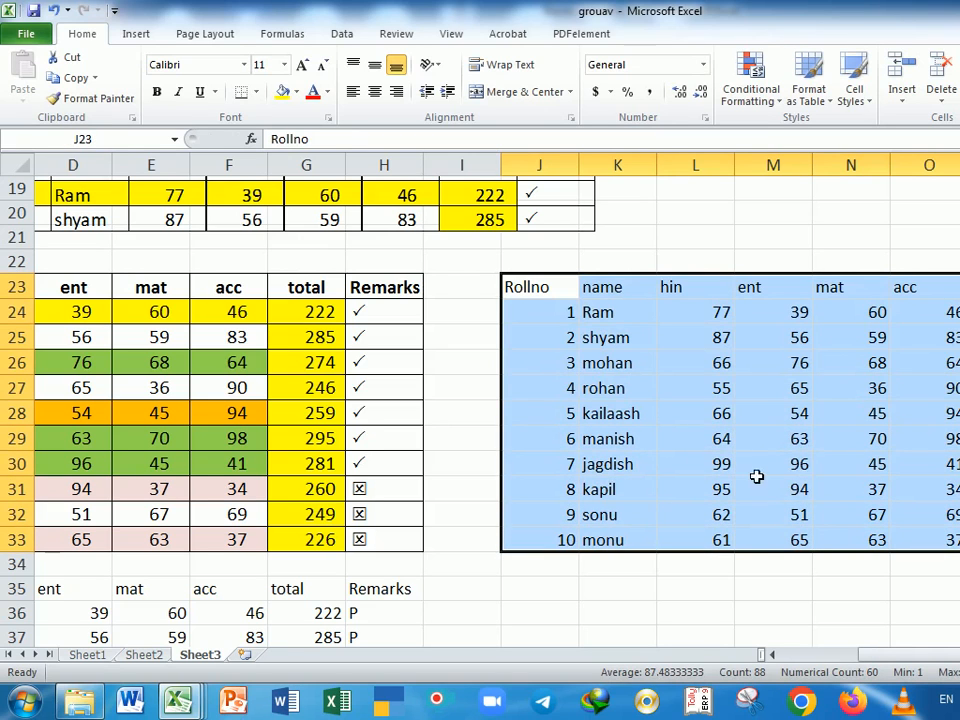
{"action": "left_click_drag", "start_coordinate": [906, 655], "coordinate": [830, 655]}
{"action": "left_click", "coordinate": [500, 565]}
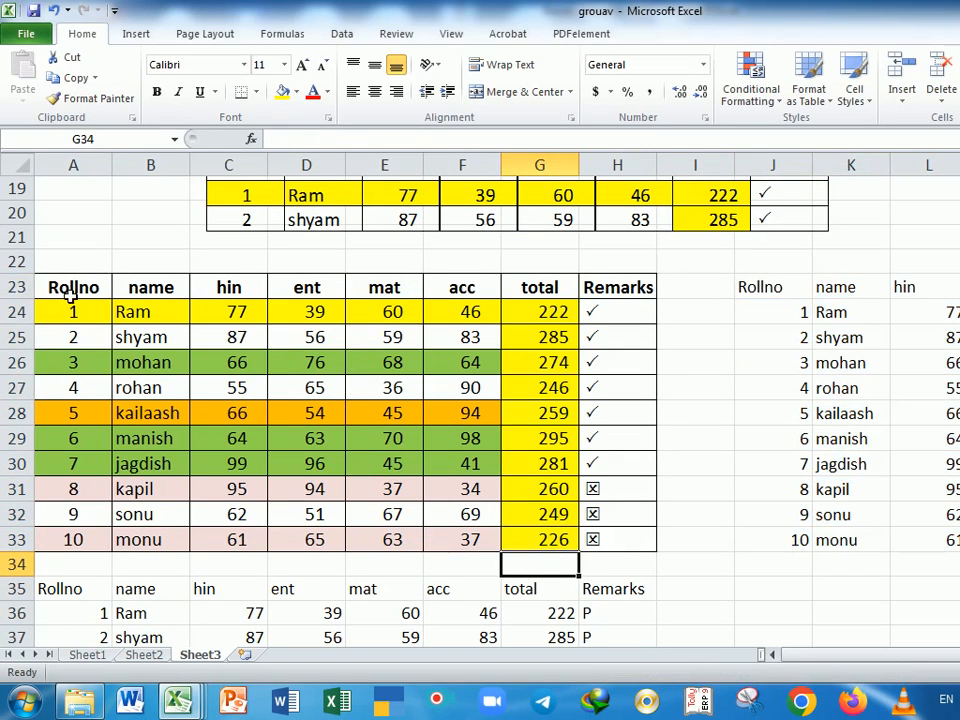
Copy the table A23:H33 and paste it at J36 with Keep Source Formatting.
{"action": "left_click_drag", "start_coordinate": [73, 296], "coordinate": [620, 552]}
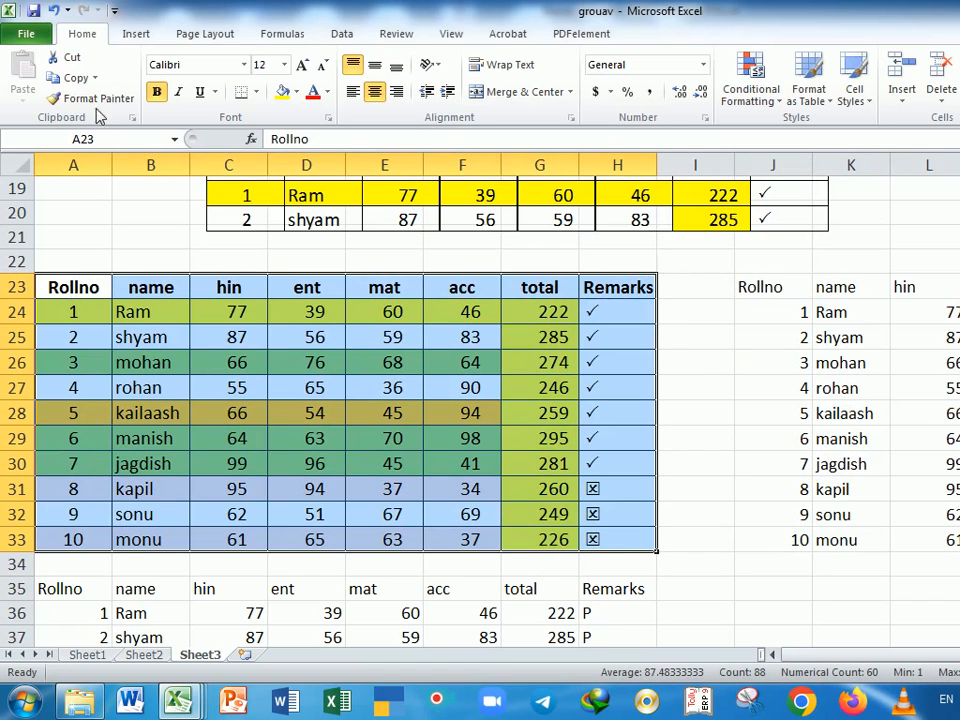
{"action": "left_click", "coordinate": [73, 78]}
{"action": "scroll", "coordinate": [229, 337], "scroll_direction": "down", "scroll_amount": 4}
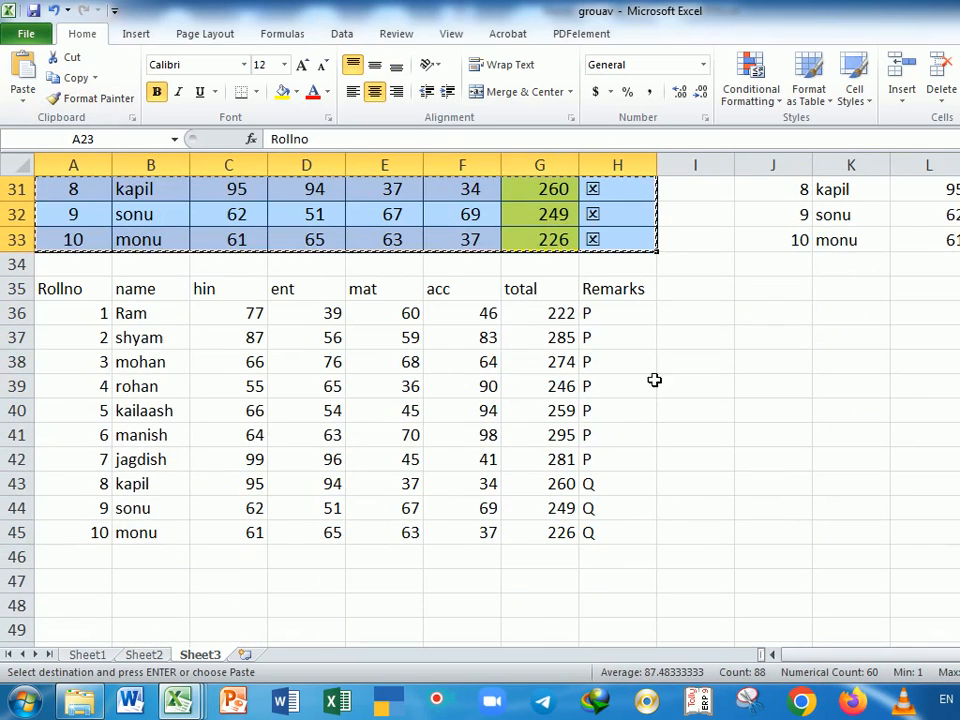
{"action": "left_click", "coordinate": [758, 315]}
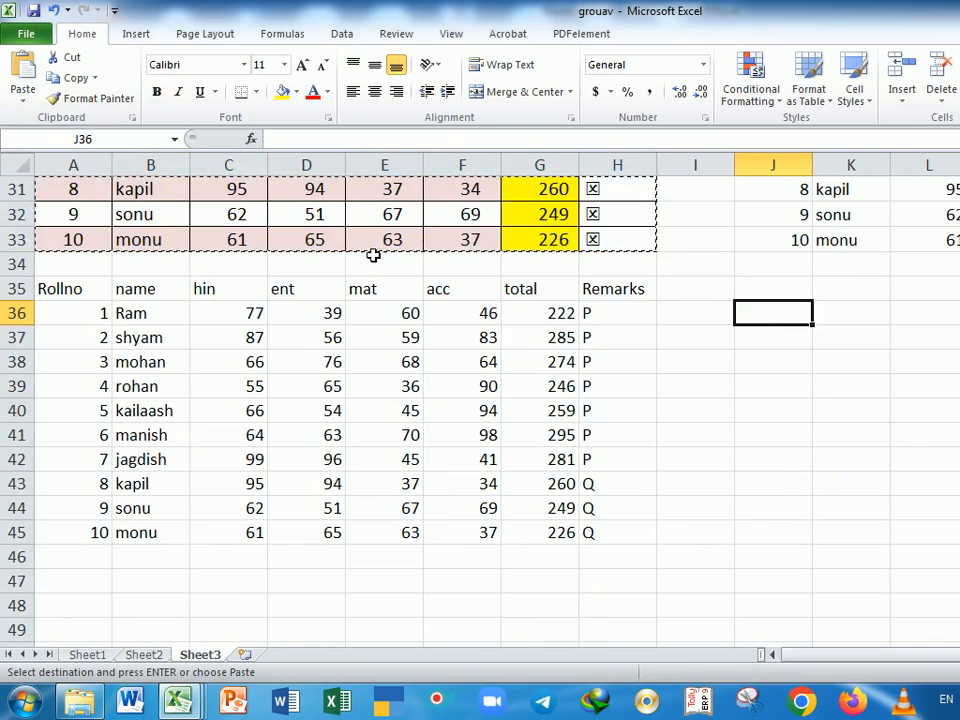
{"action": "left_click", "coordinate": [27, 104]}
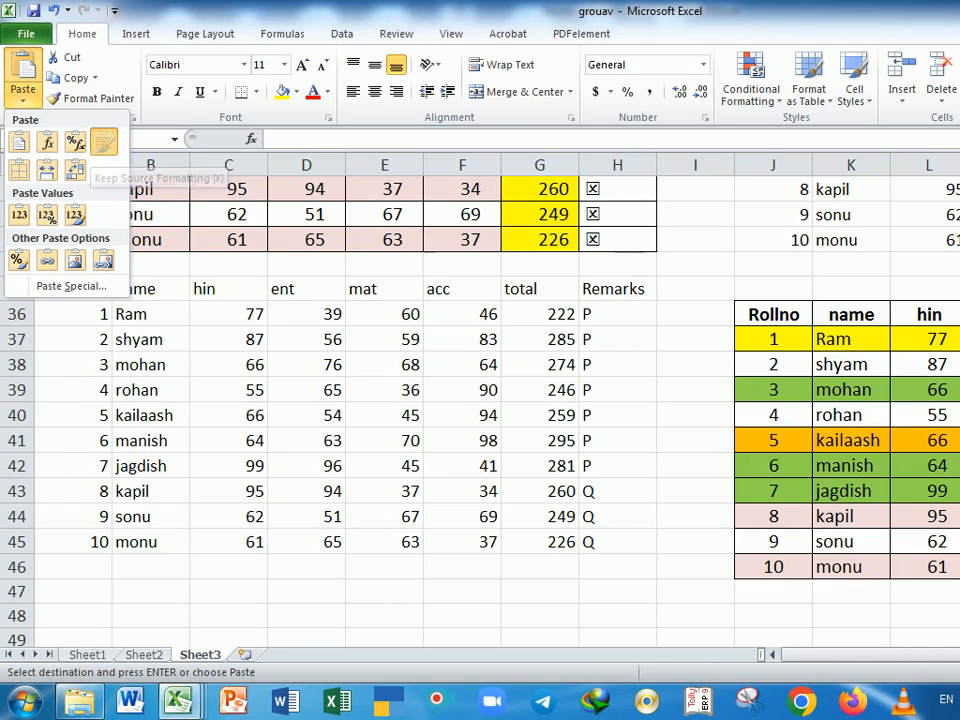
{"action": "left_click", "coordinate": [105, 145]}
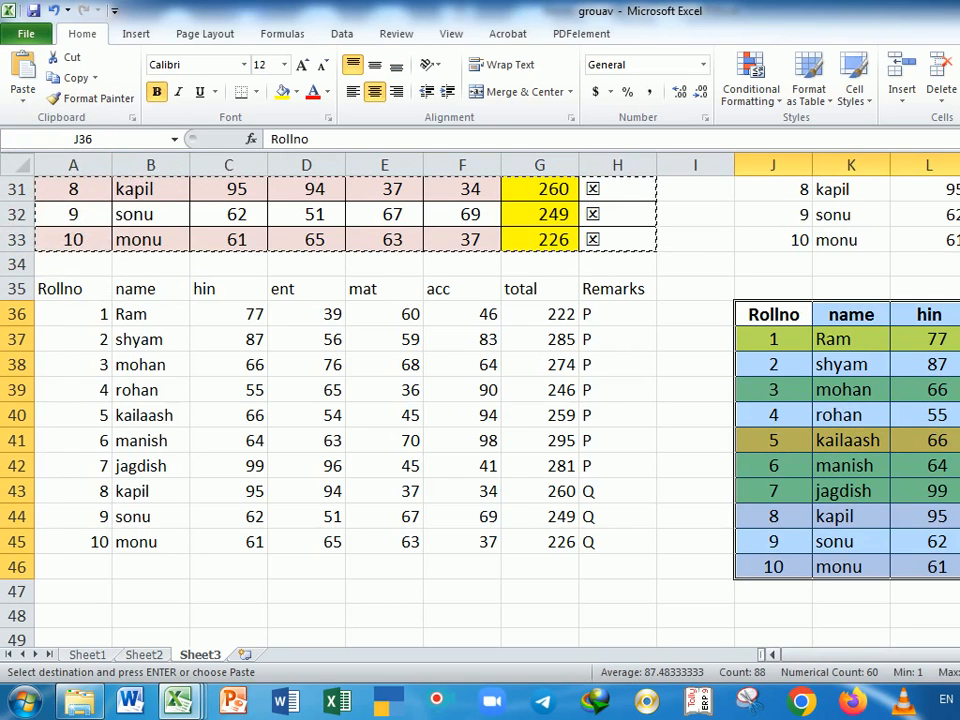
Inspect the total formulas in P39 and P37, and compare the Remarks entries H36:H45 with those in Q37:Q46.
{"action": "scroll", "coordinate": [480, 400], "scroll_direction": "right", "scroll_amount": 2}
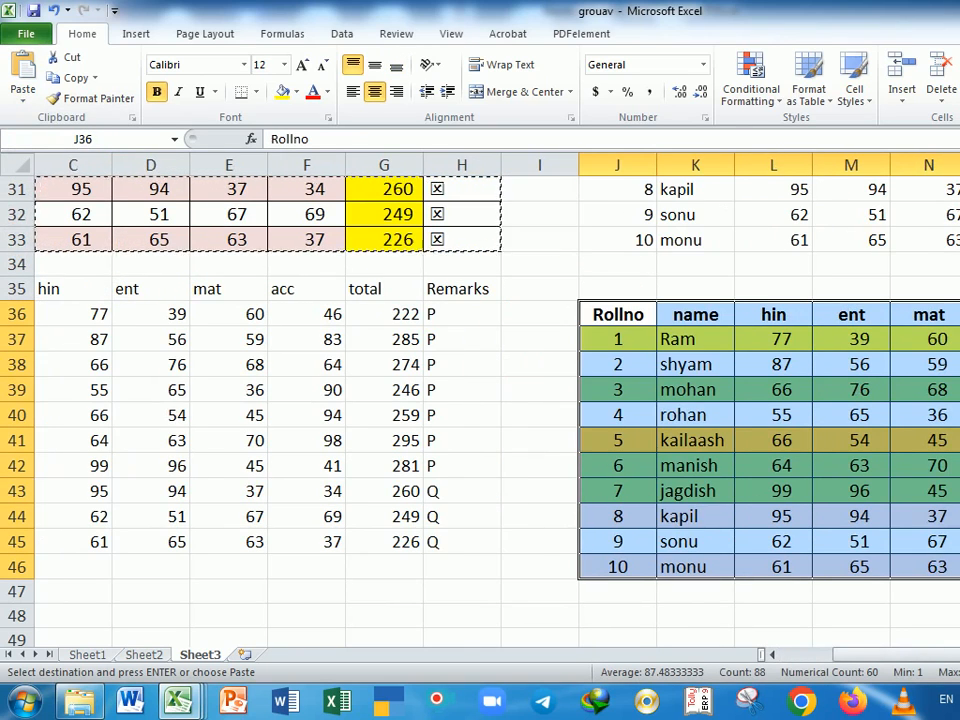
{"action": "left_click", "coordinate": [959, 466]}
{"action": "left_click", "coordinate": [959, 390]}
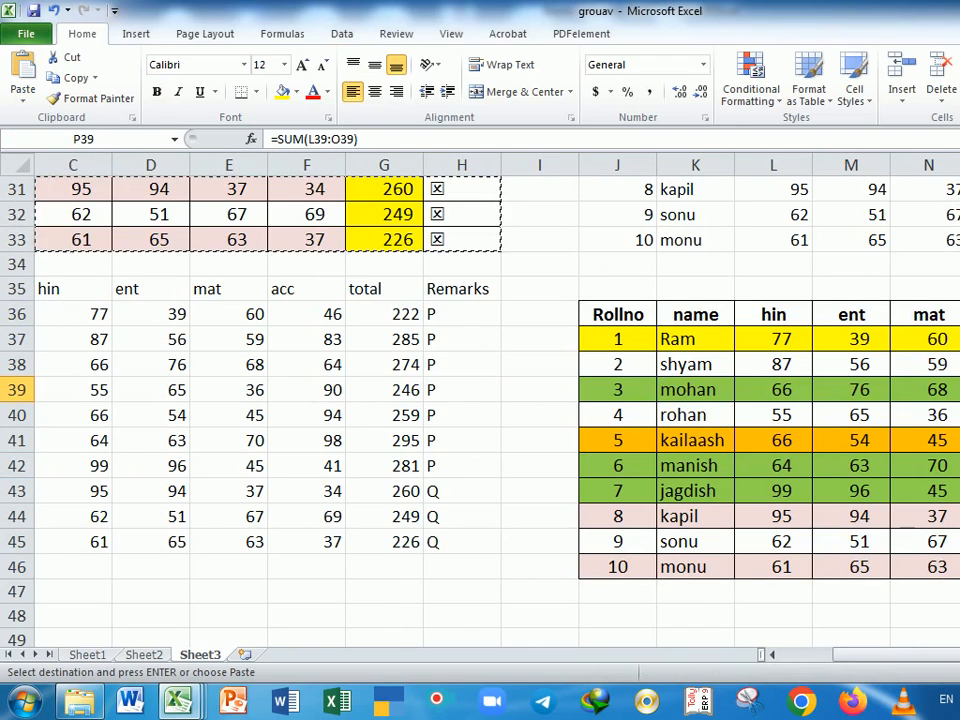
{"action": "double_click", "coordinate": [959, 339]}
{"action": "key", "text": "Return"}
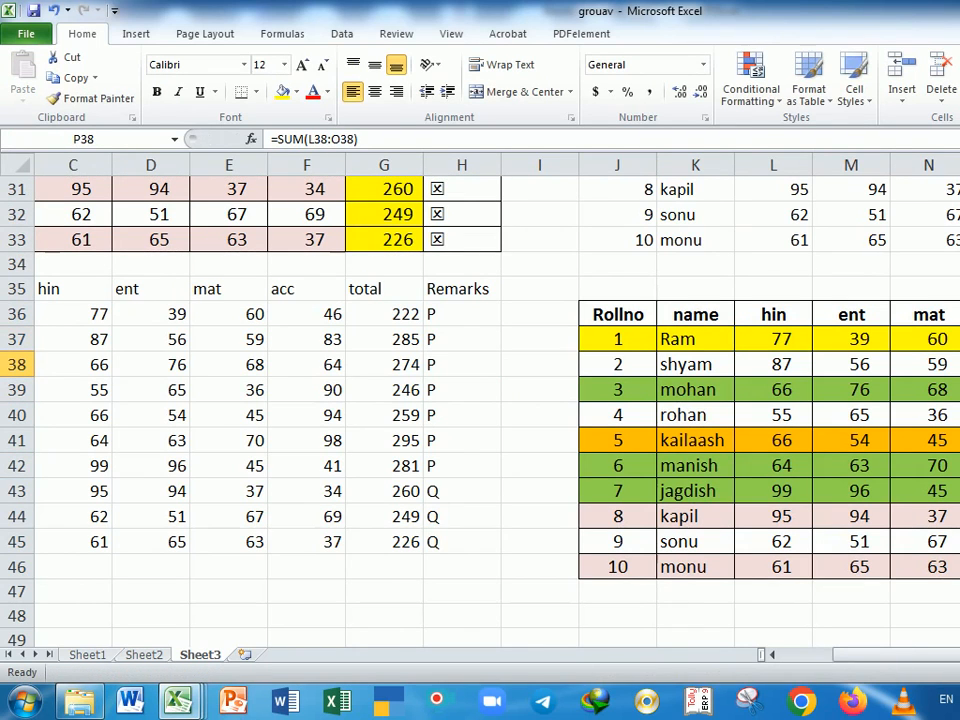
{"action": "left_click_drag", "start_coordinate": [468, 326], "coordinate": [478, 553]}
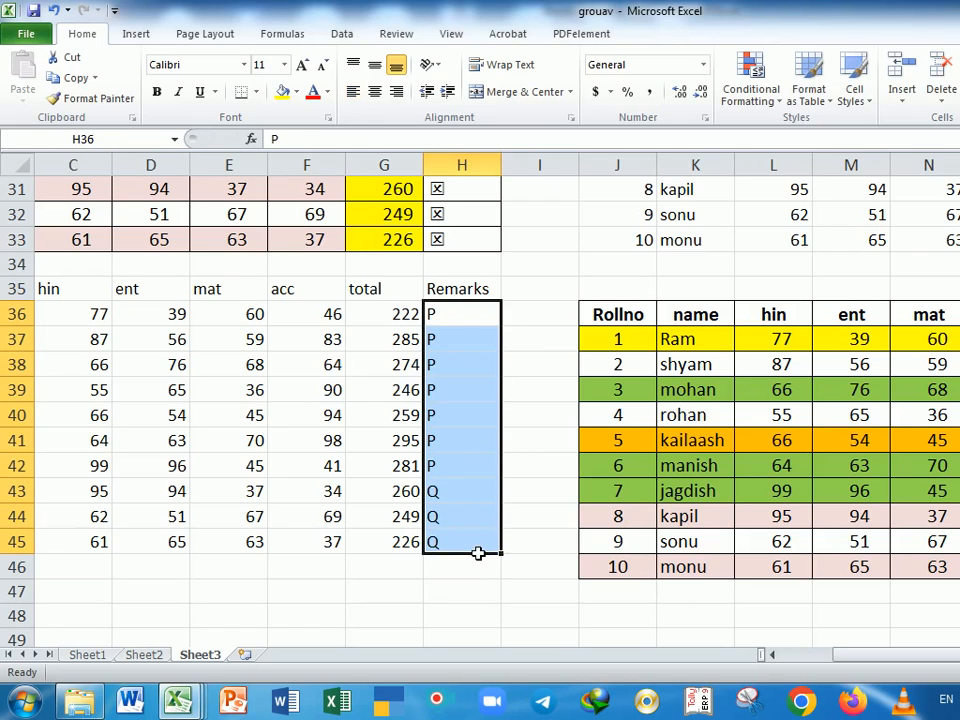
{"action": "left_click_drag", "start_coordinate": [959, 339], "coordinate": [959, 567]}
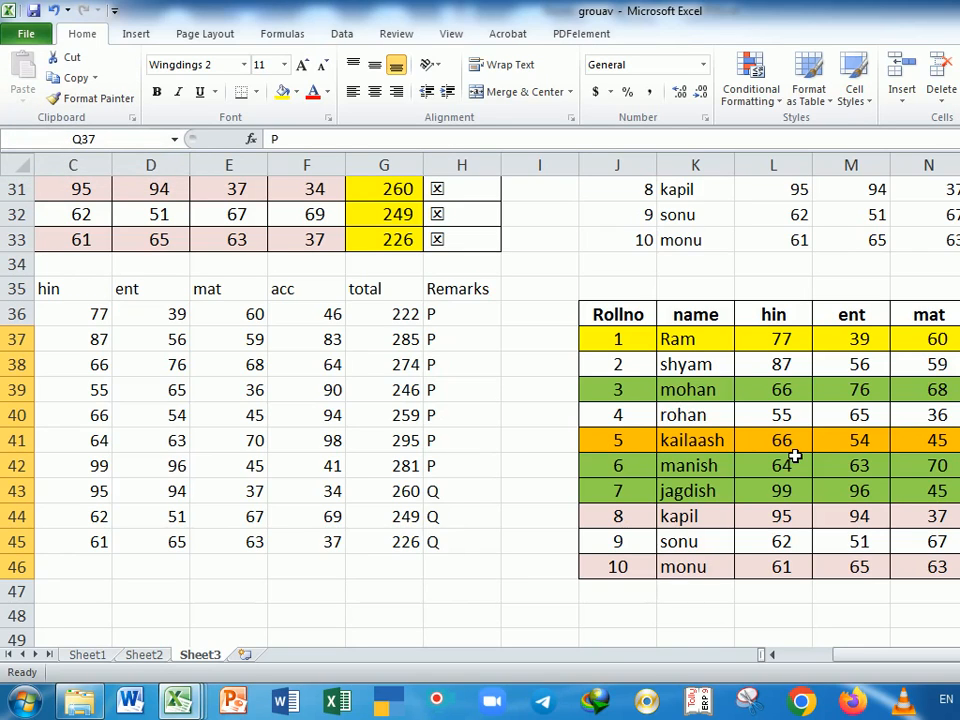
Copy the formatted table J36:Q46 and paste it without borders at A47.
{"action": "left_click_drag", "start_coordinate": [636, 317], "coordinate": [959, 566]}
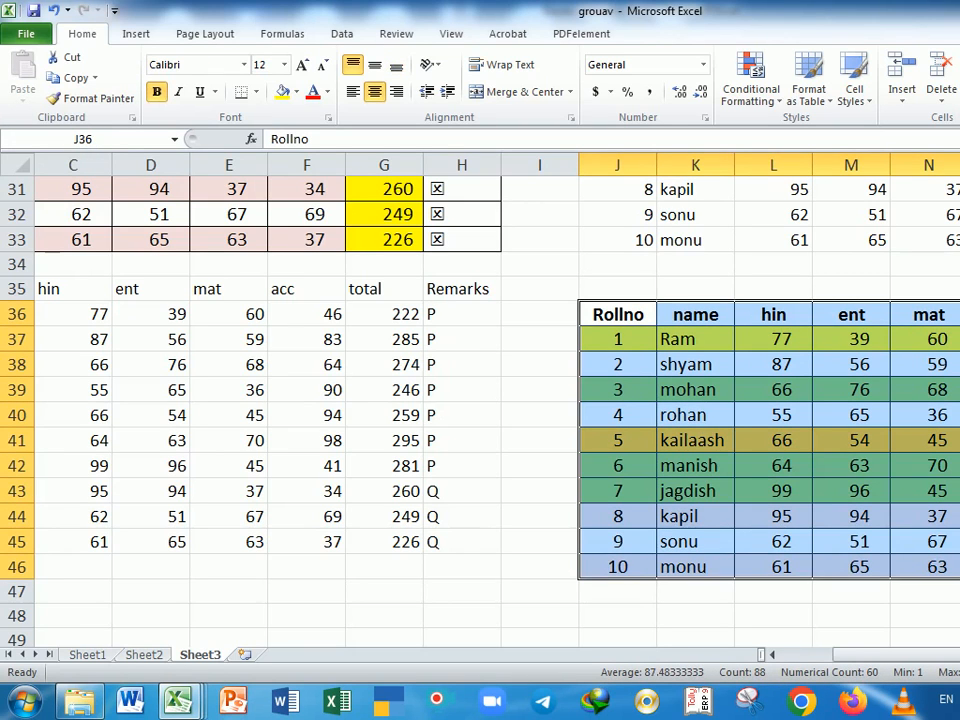
{"action": "left_click_drag", "start_coordinate": [932, 656], "coordinate": [849, 656]}
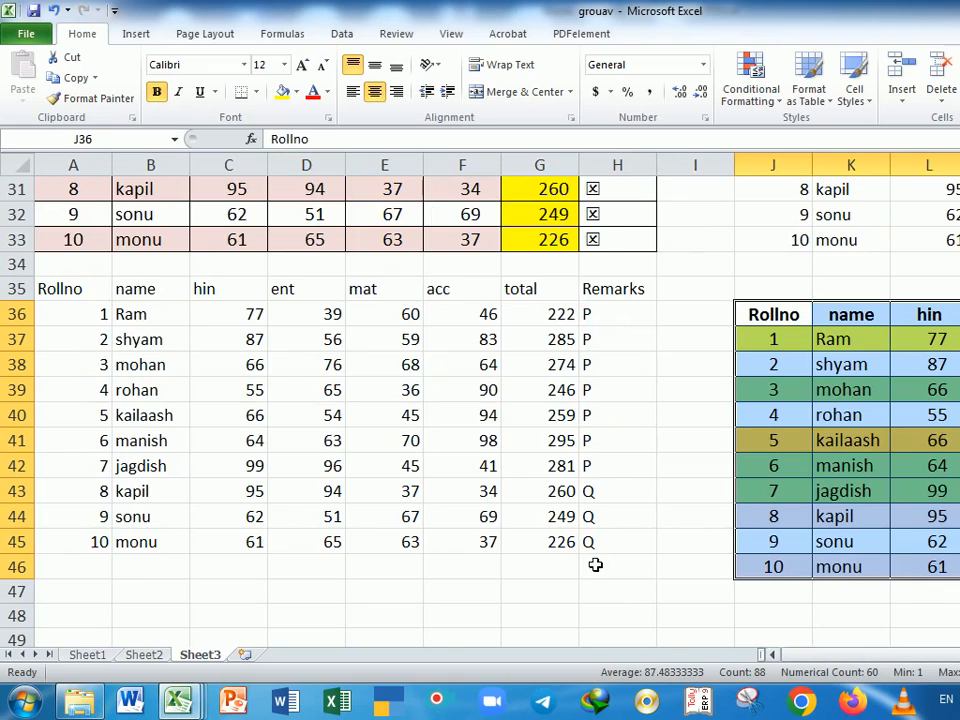
{"action": "scroll", "coordinate": [590, 564], "scroll_direction": "up", "scroll_amount": 1}
{"action": "scroll", "coordinate": [578, 562], "scroll_direction": "down", "scroll_amount": 1}
{"action": "left_click_drag", "start_coordinate": [947, 656], "coordinate": [959, 656]}
{"action": "left_click", "coordinate": [78, 79]}
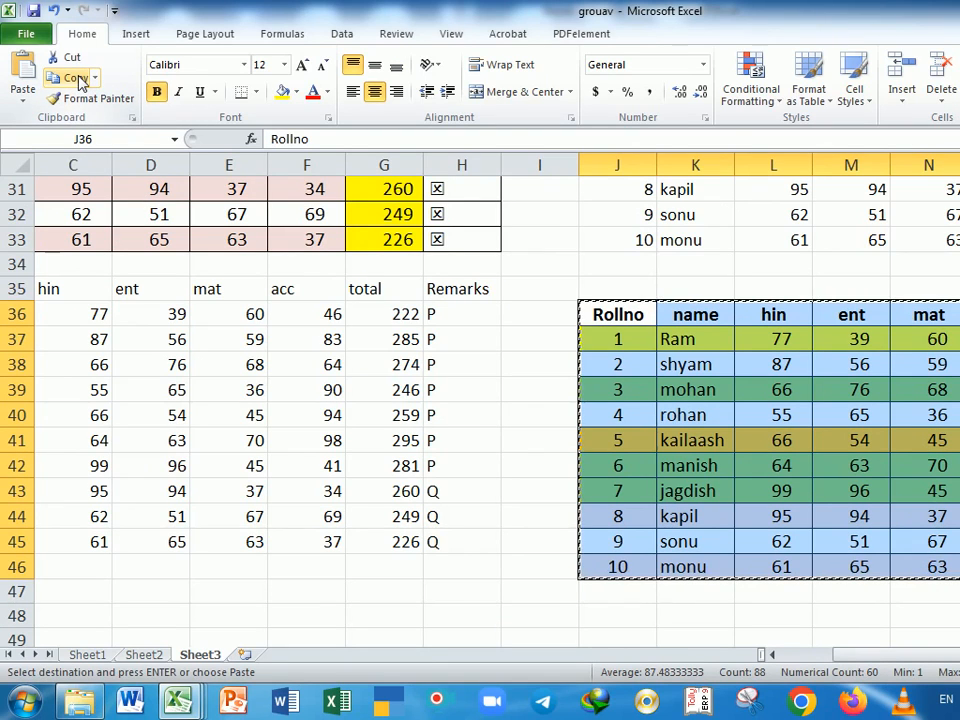
{"action": "scroll", "coordinate": [311, 439], "scroll_direction": "down", "scroll_amount": 3}
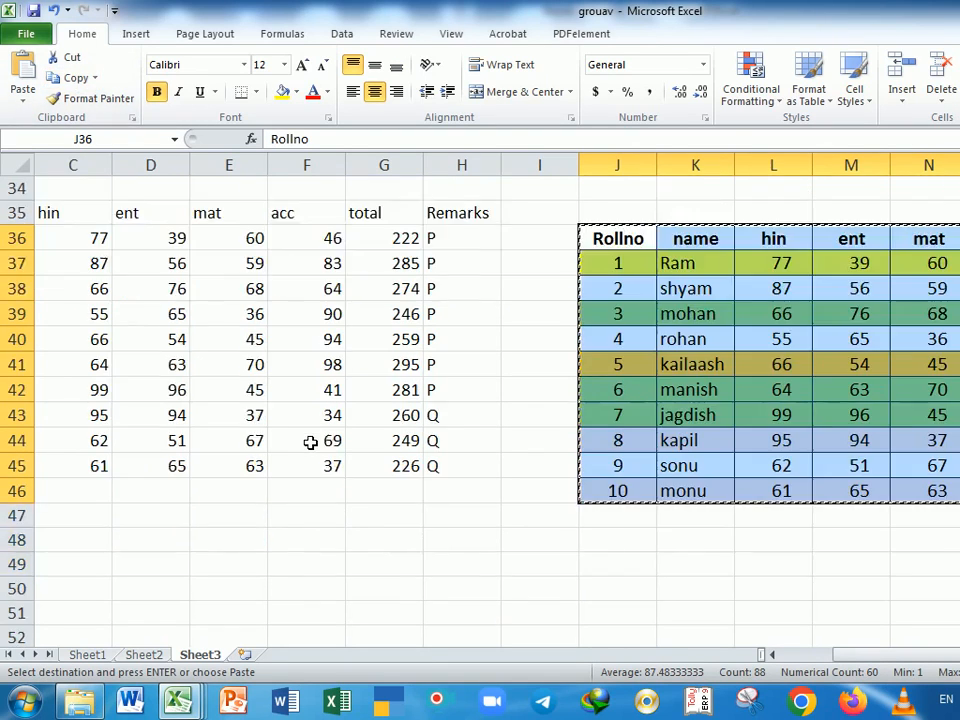
{"action": "left_click_drag", "start_coordinate": [860, 660], "coordinate": [767, 654]}
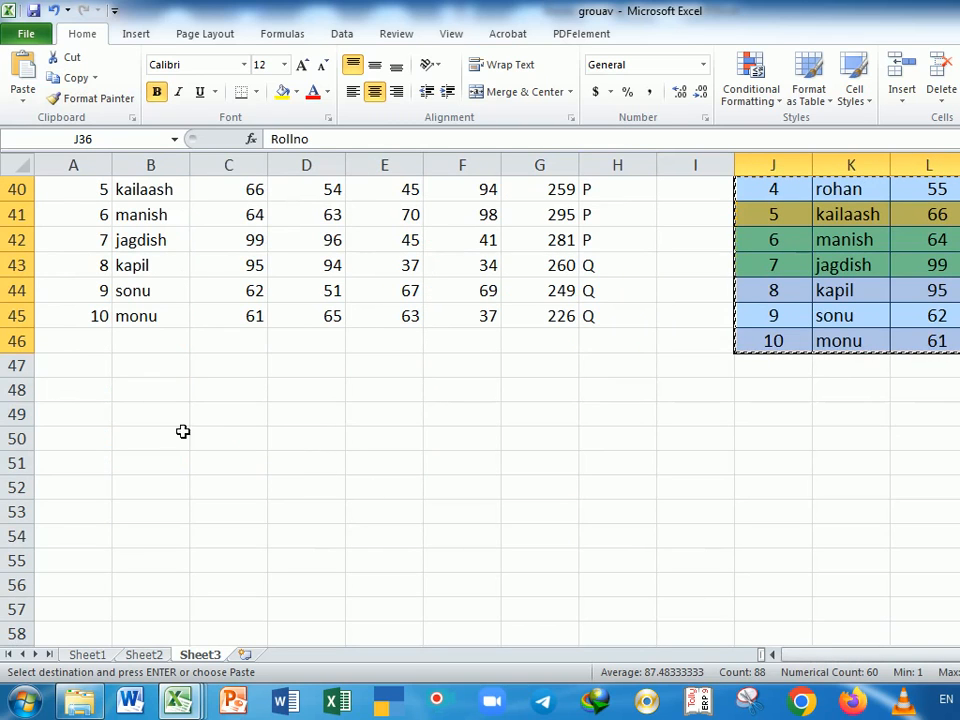
{"action": "left_click", "coordinate": [84, 371]}
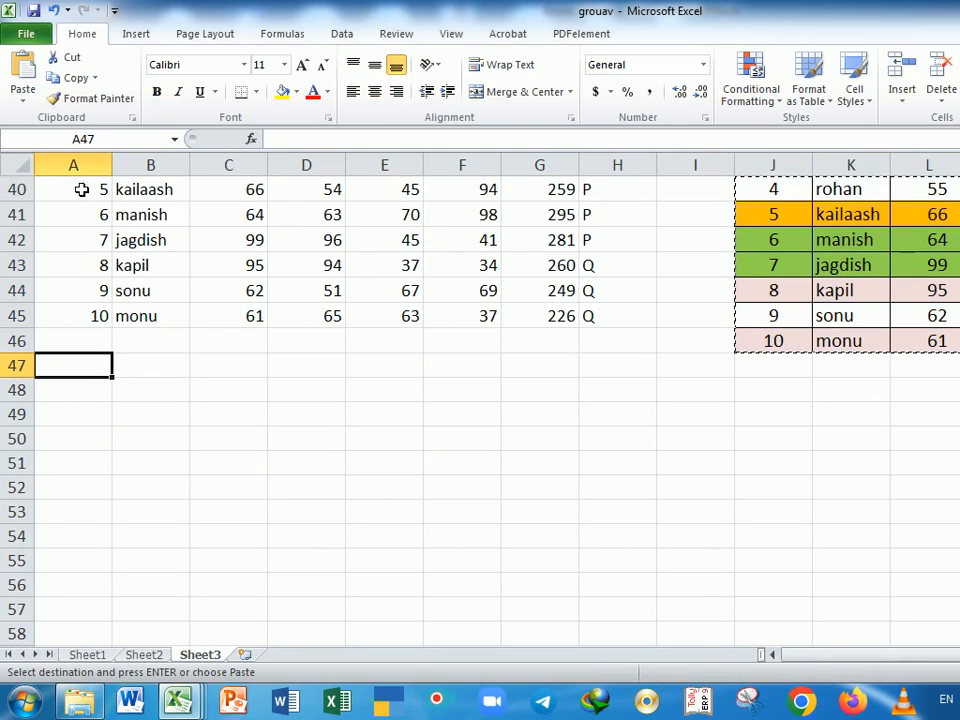
{"action": "left_click", "coordinate": [23, 100]}
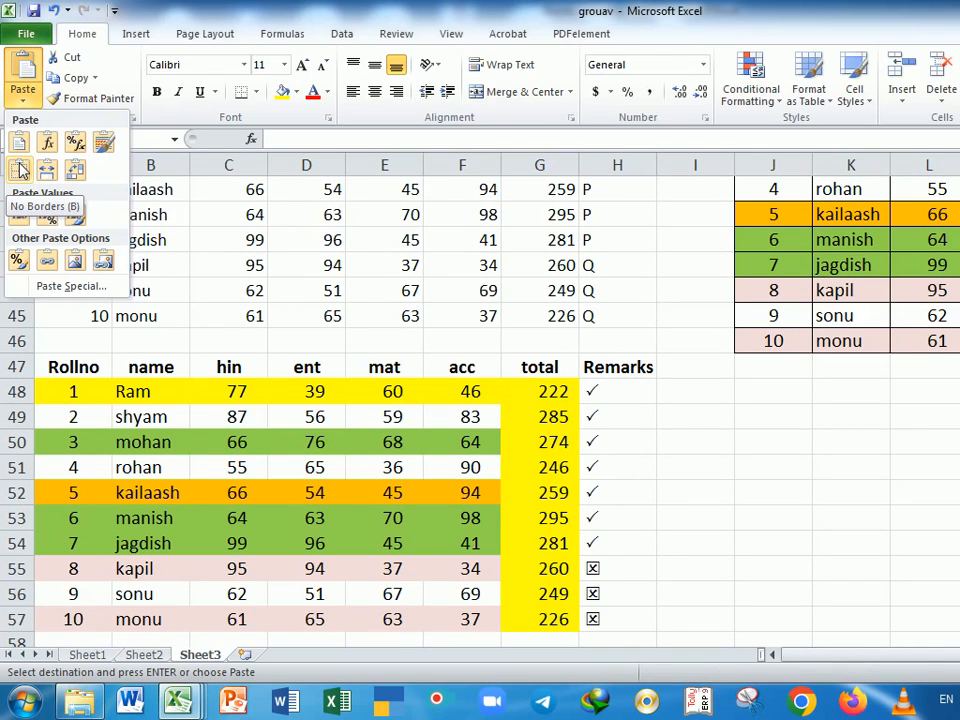
{"action": "left_click", "coordinate": [20, 170]}
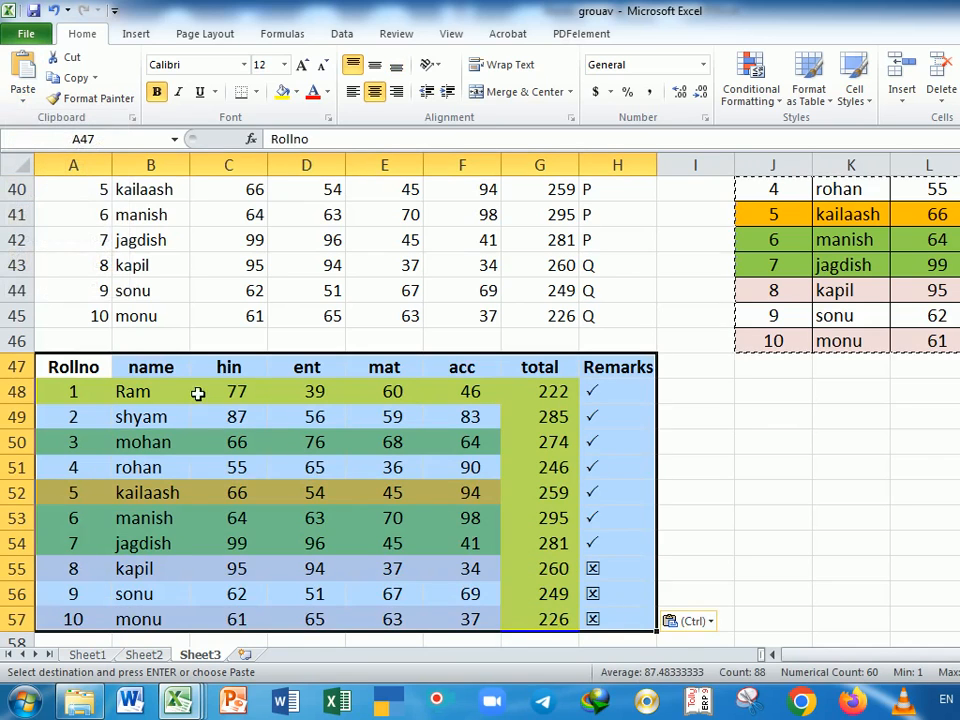
Inspect the sum formulas in G51 up to G48 of the borderless table, and highlight its data rows A48:H57.
{"action": "scroll", "coordinate": [472, 456], "scroll_direction": "down", "scroll_amount": 1}
{"action": "left_click", "coordinate": [546, 390]}
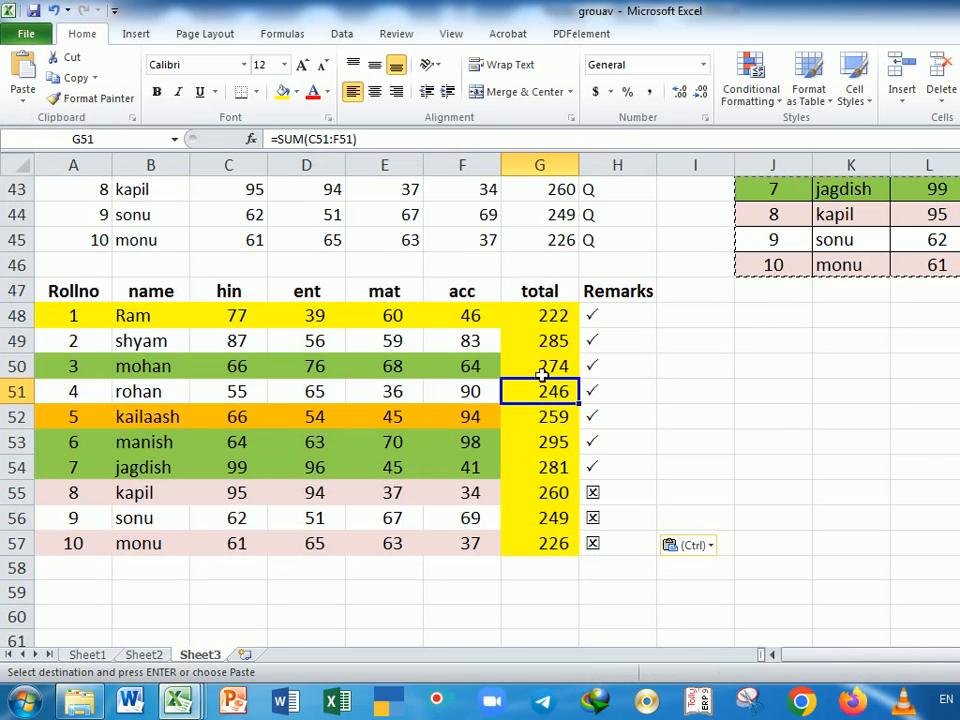
{"action": "left_click", "coordinate": [544, 366]}
{"action": "left_click", "coordinate": [541, 341]}
{"action": "left_click", "coordinate": [541, 316]}
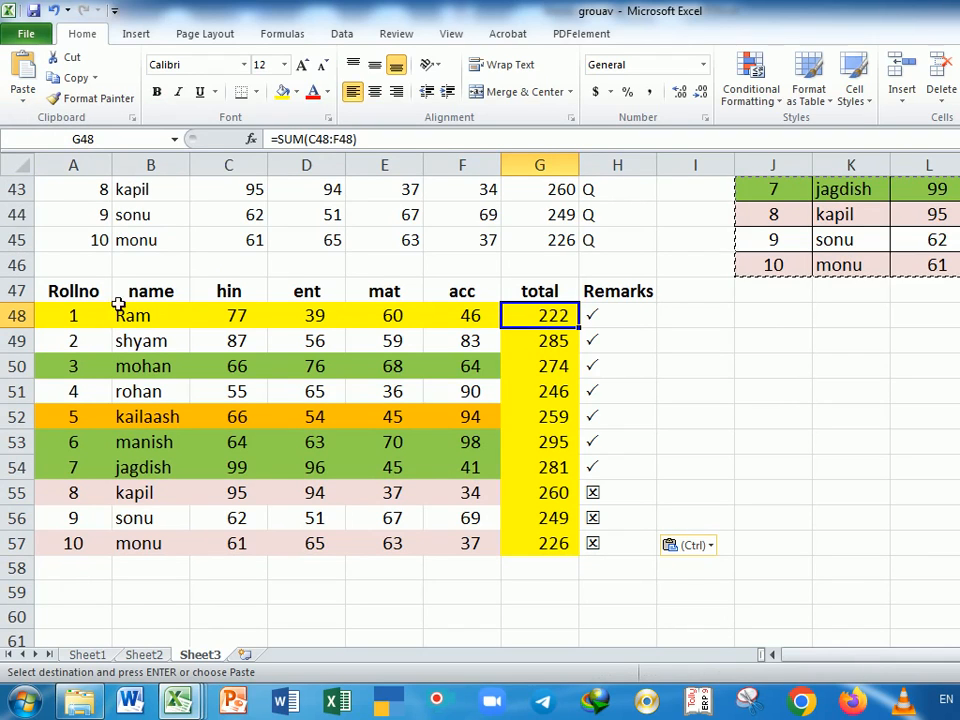
{"action": "left_click_drag", "start_coordinate": [72, 315], "coordinate": [602, 543]}
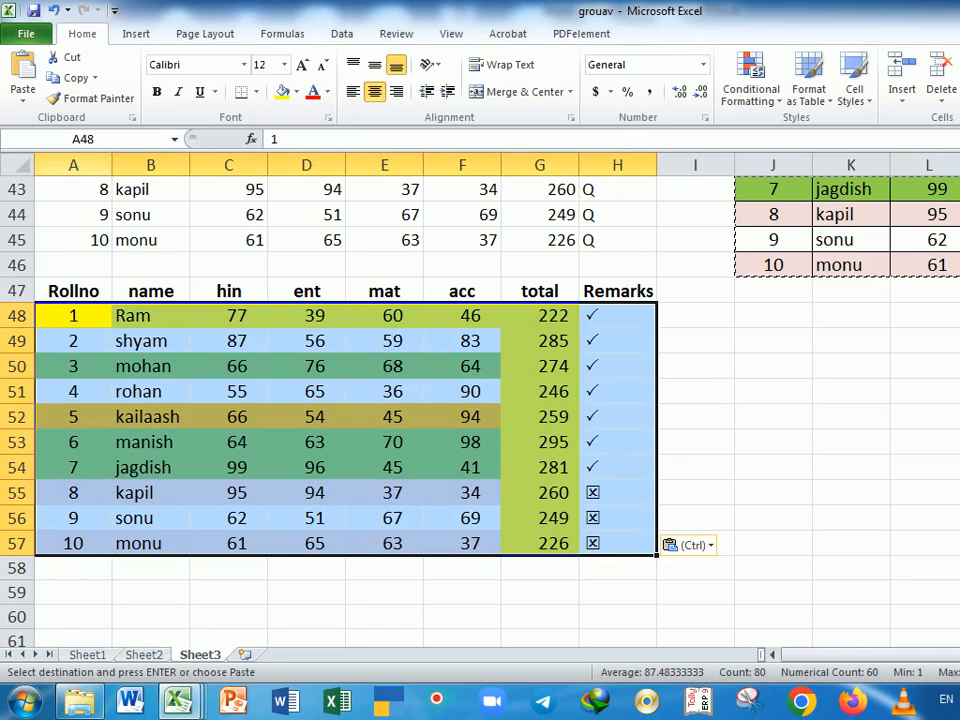
Preview the Keep Source Column Widths paste option for the copied table at A48 without pasting.
{"action": "left_click", "coordinate": [22, 97]}
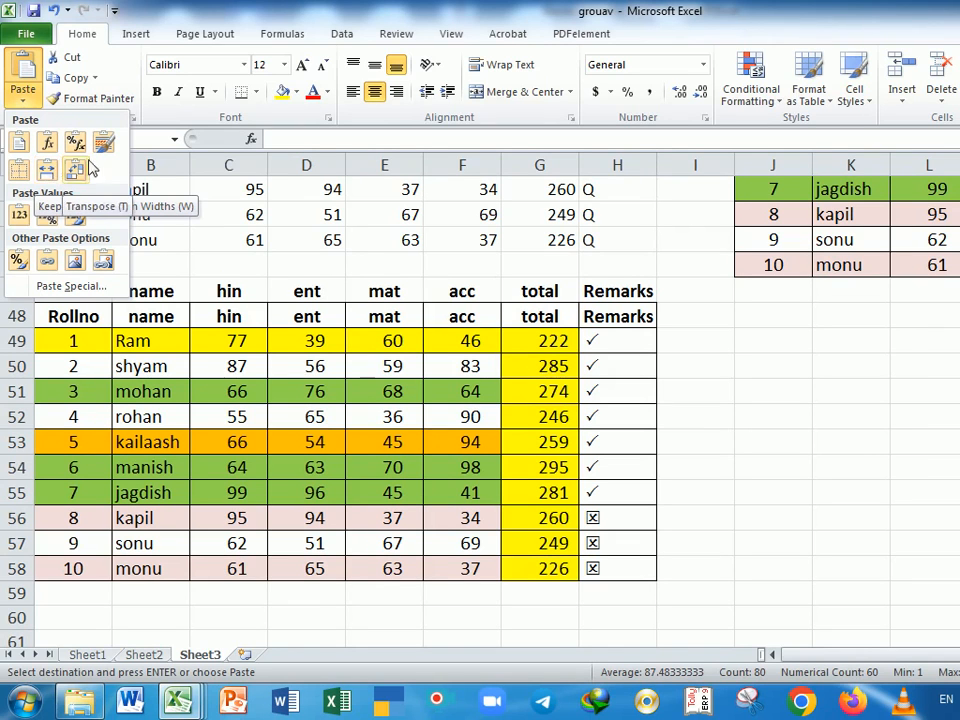
{"action": "left_click", "coordinate": [50, 172]}
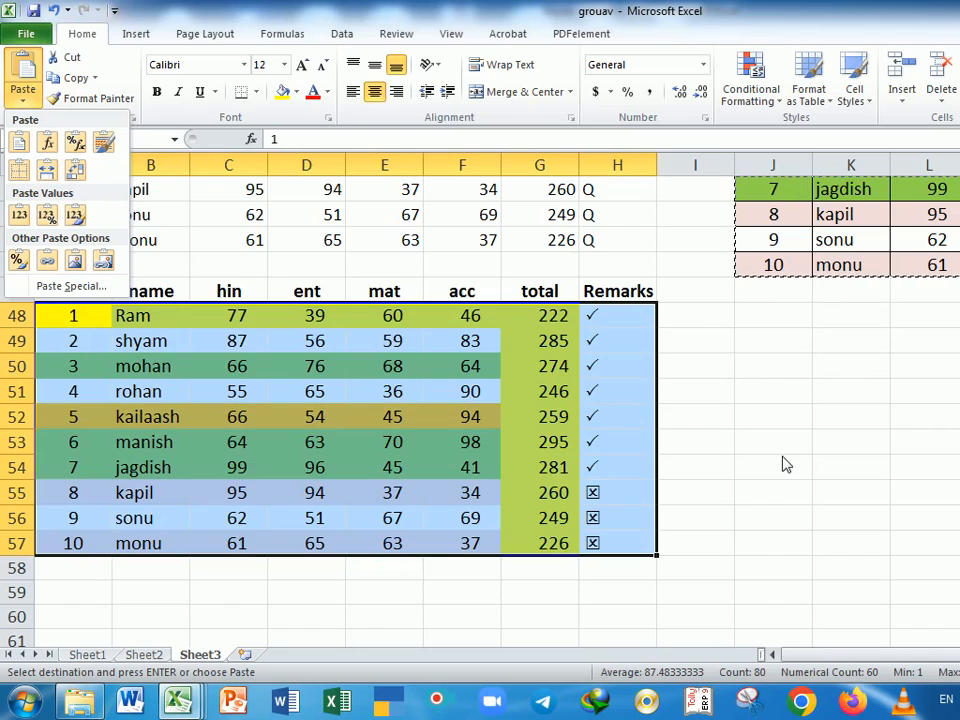
{"action": "scroll", "coordinate": [775, 475], "scroll_direction": "up", "scroll_amount": 10}
{"action": "scroll", "coordinate": [757, 491], "scroll_direction": "up", "scroll_amount": 5}
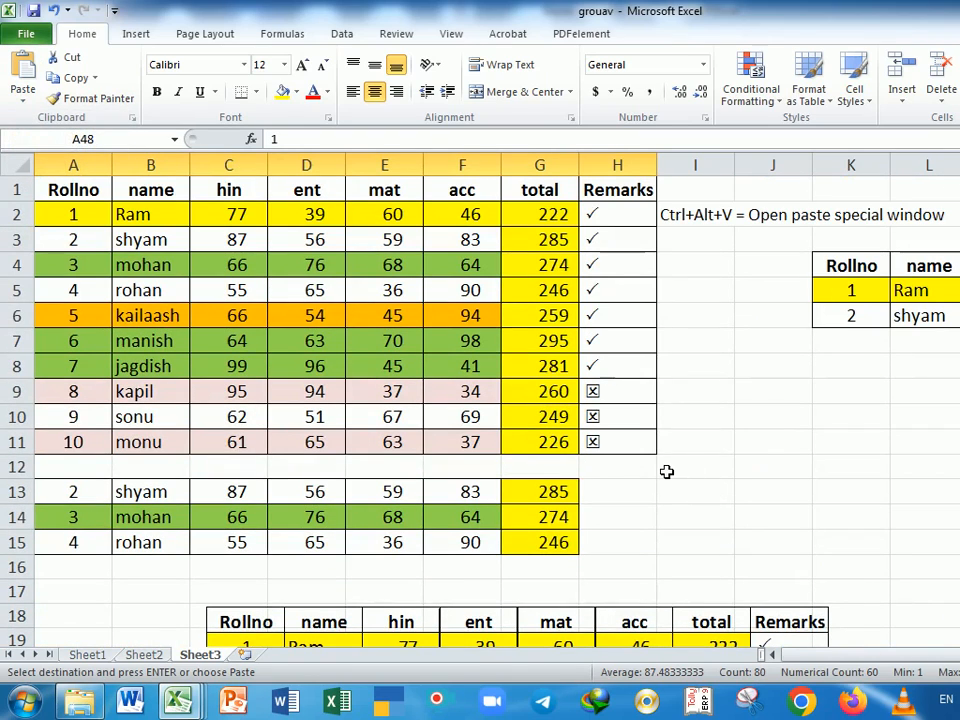
Narrow the name, hin, ent and mat columns (B to E) of the marks table on Sheet3.
{"action": "left_click_drag", "start_coordinate": [190, 177], "coordinate": [187, 179]}
{"action": "left_click_drag", "start_coordinate": [253, 172], "coordinate": [241, 172]}
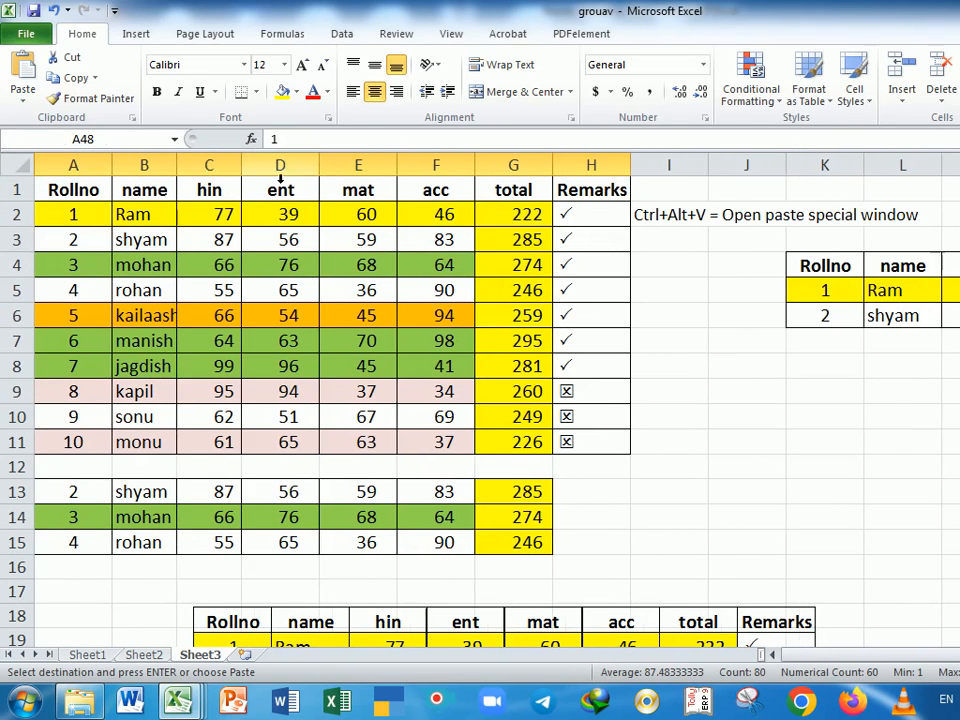
{"action": "left_click_drag", "start_coordinate": [319, 172], "coordinate": [311, 174]}
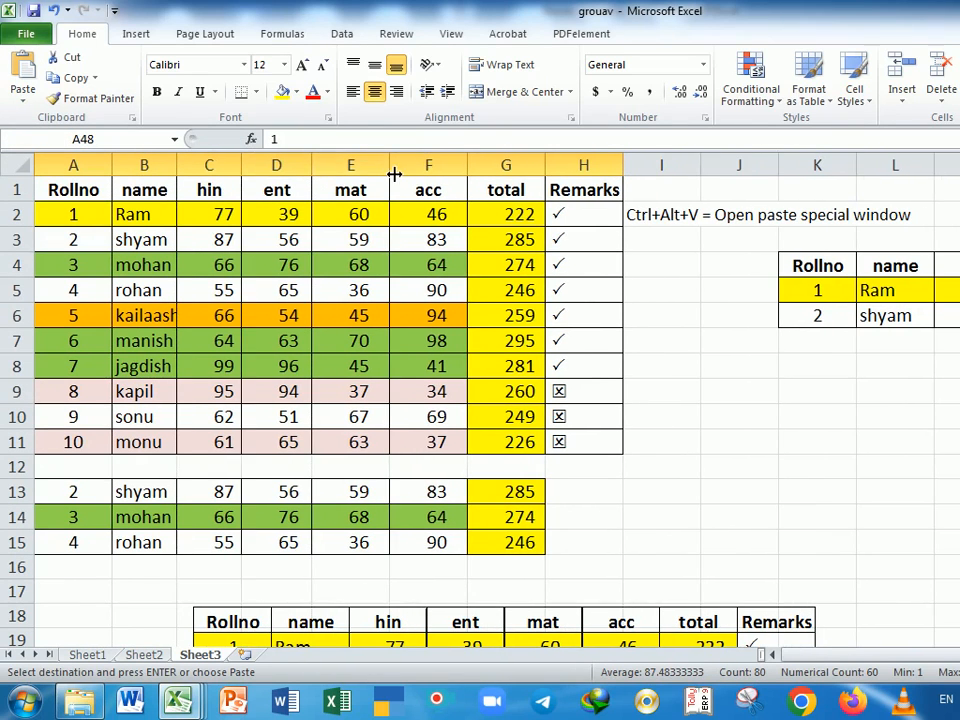
{"action": "left_click_drag", "start_coordinate": [394, 175], "coordinate": [376, 179]}
Copy the marks table A1:H11 and insert a new blank worksheet after Sheet3.
{"action": "left_click_drag", "start_coordinate": [96, 191], "coordinate": [592, 441]}
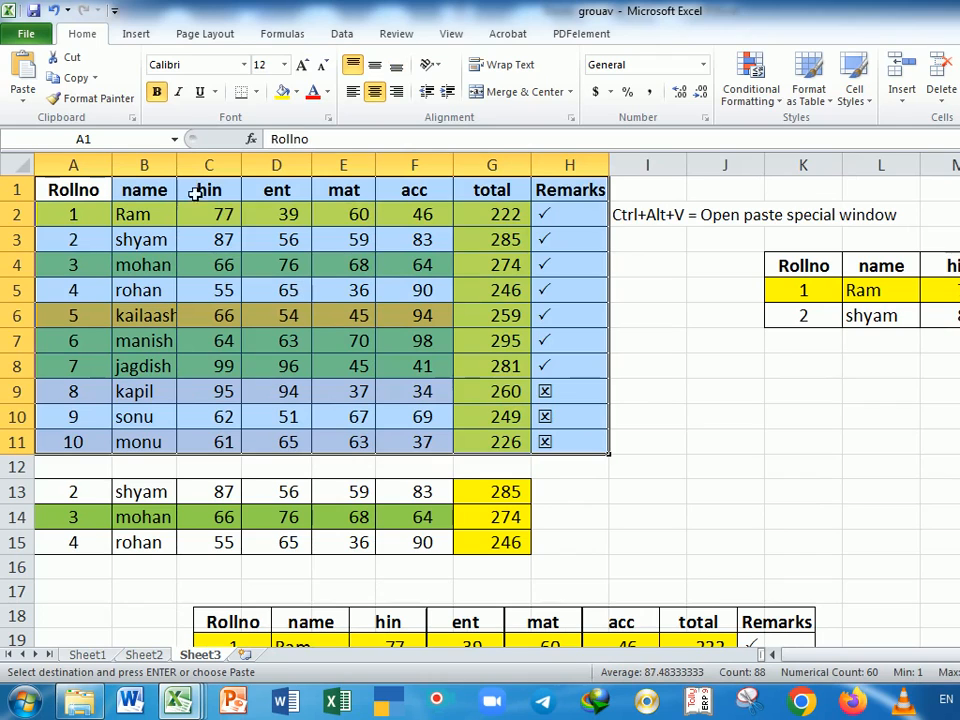
{"action": "left_click", "coordinate": [72, 77]}
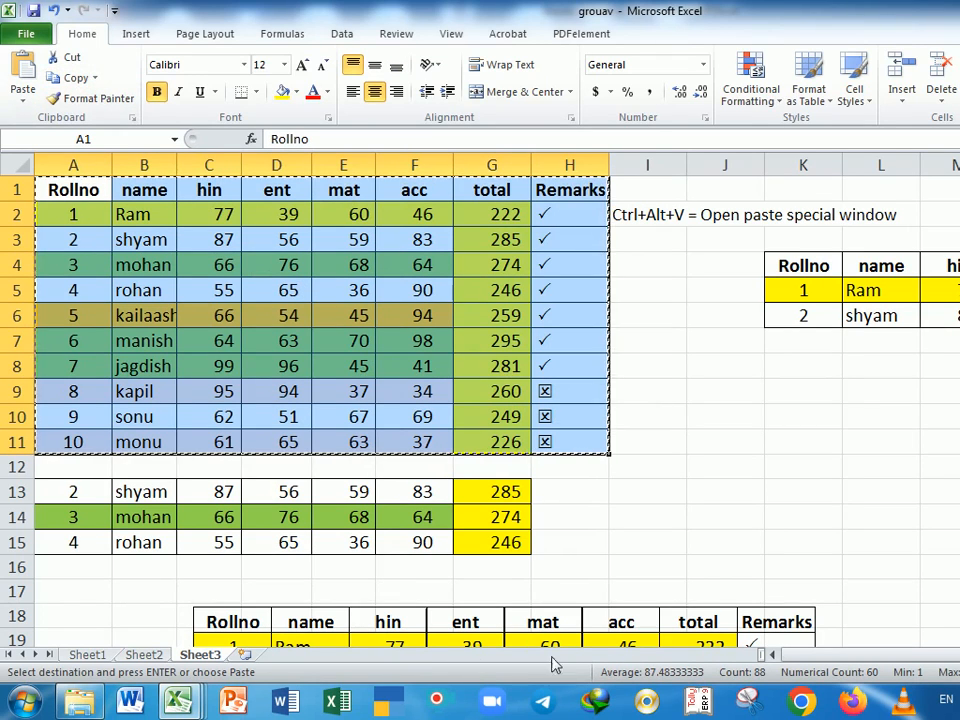
{"action": "left_click", "coordinate": [244, 654]}
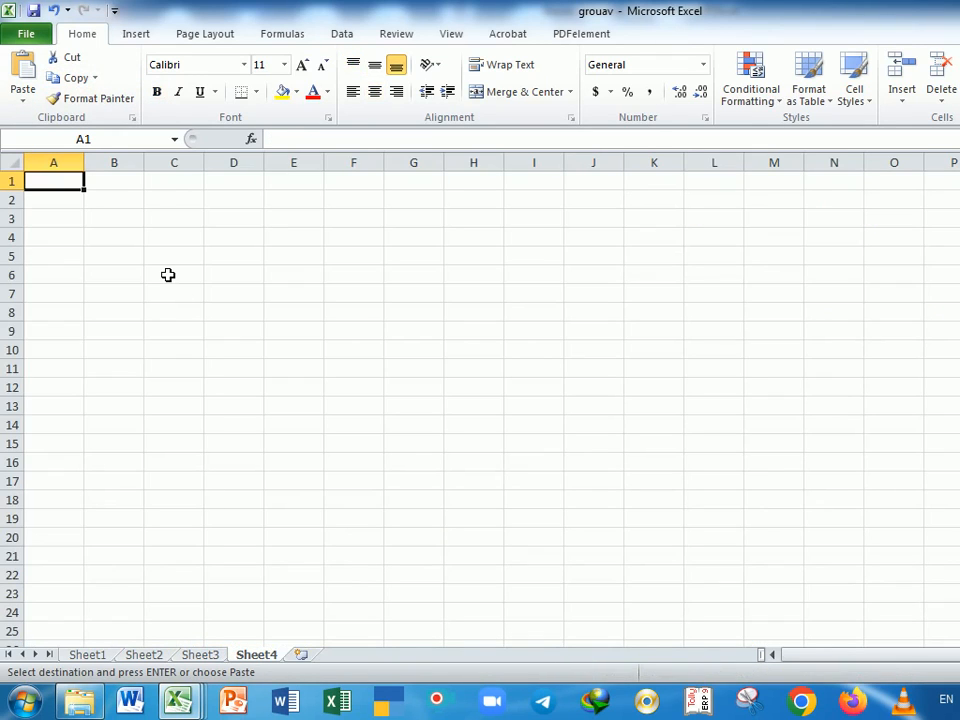
Paste the marks table at A1 of the new sheet, view it enlarged, and undo the paste.
{"action": "key", "text": "ctrl+v"}
{"action": "left_click", "coordinate": [202, 455]}
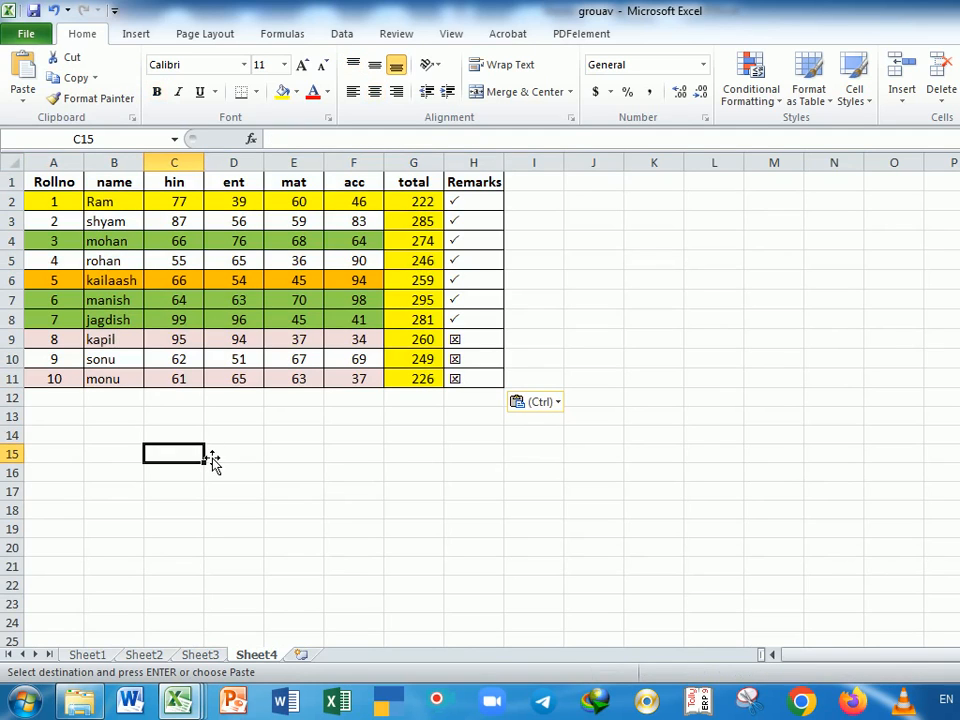
{"action": "scroll", "coordinate": [229, 487], "scroll_direction": "up", "scroll_amount": 2, "text": "ctrl"}
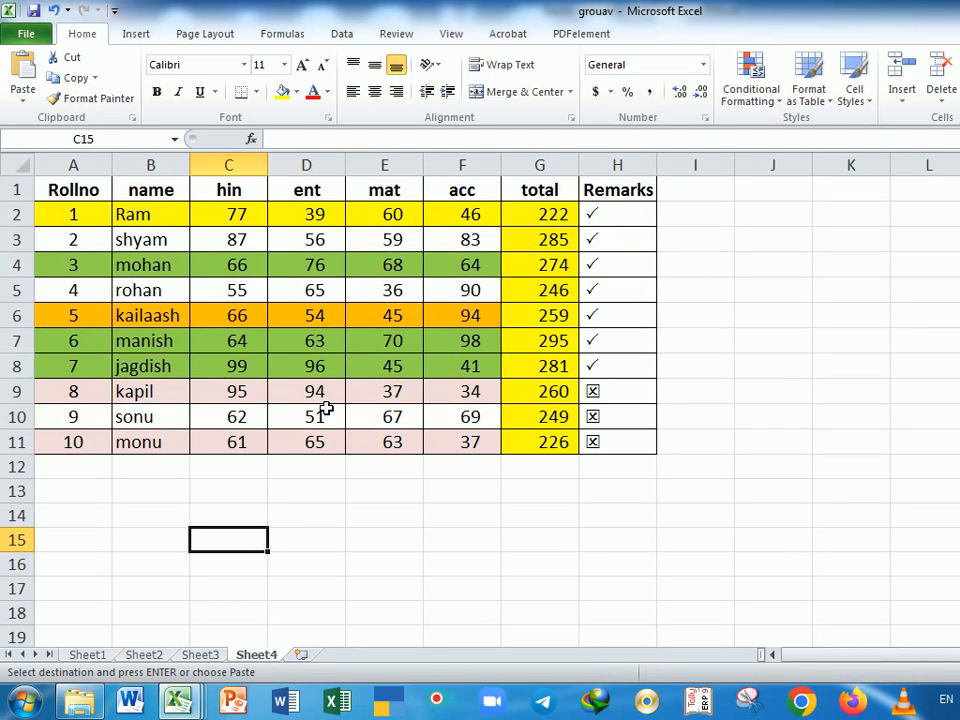
{"action": "scroll", "coordinate": [326, 409], "scroll_direction": "down", "scroll_amount": 1, "text": "ctrl"}
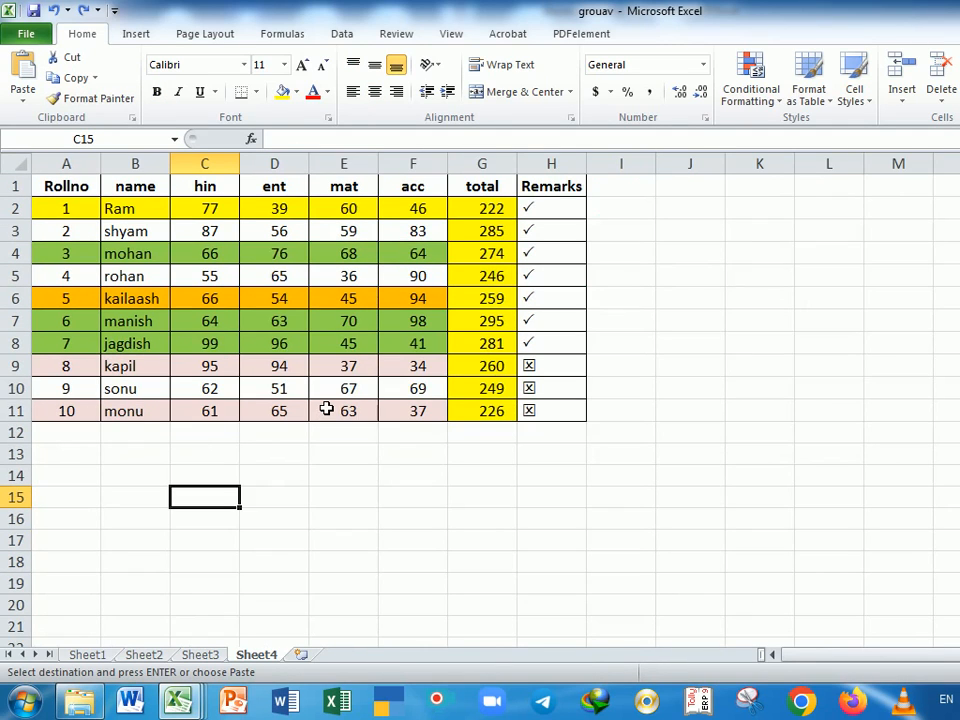
{"action": "scroll", "coordinate": [326, 409], "scroll_direction": "down", "scroll_amount": 1, "text": "ctrl"}
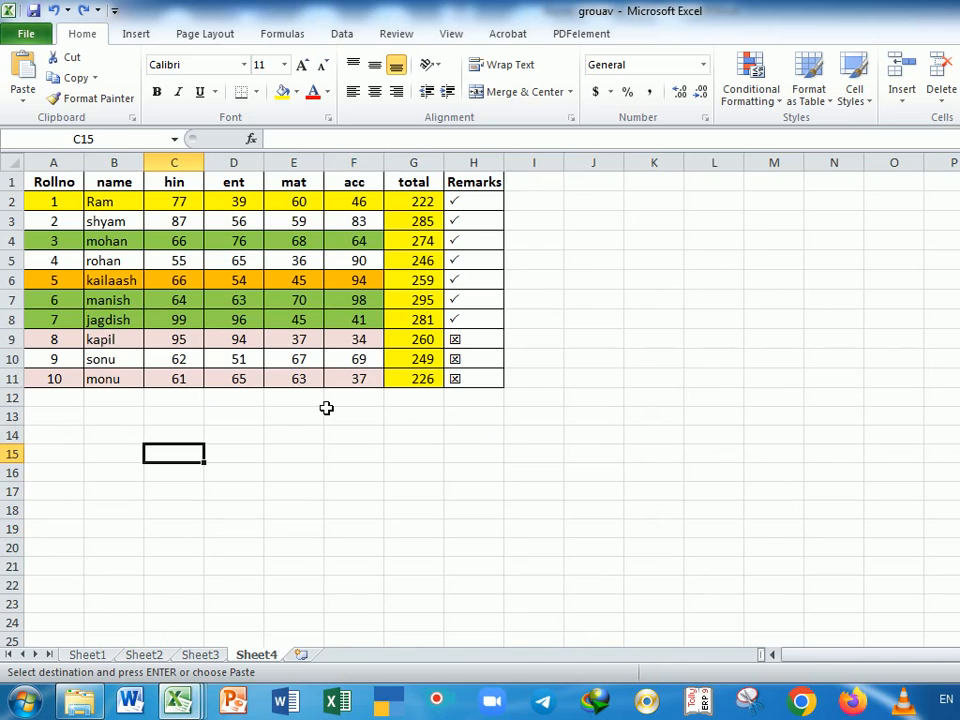
{"action": "key", "text": "ctrl+z"}
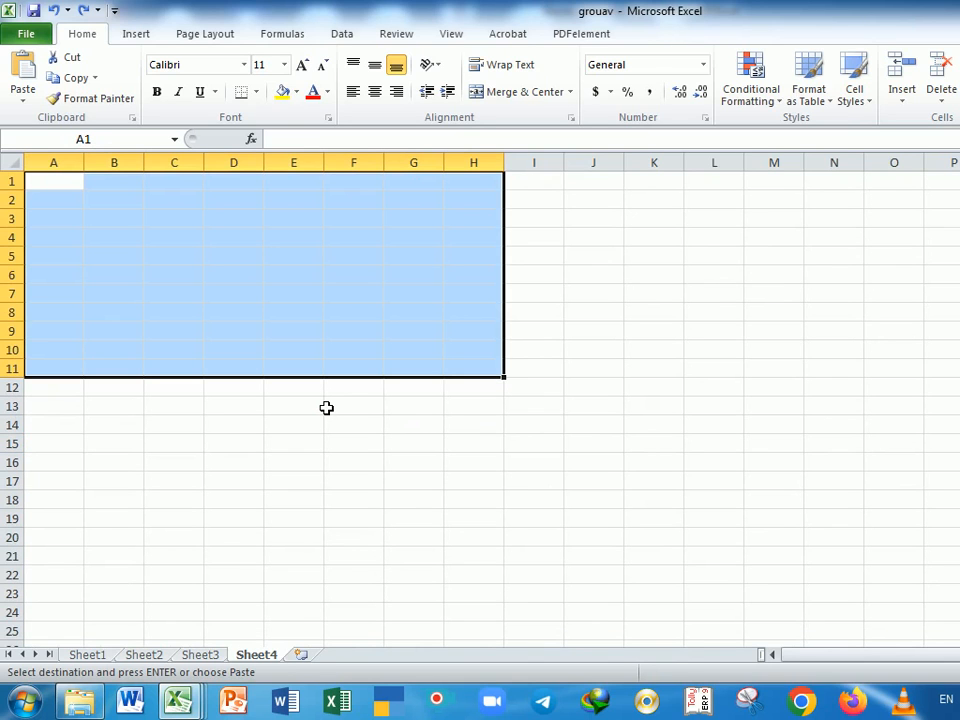
Copy the custom number format table A64:F74 on Sheet1, including its headings and totals row.
{"action": "left_click", "coordinate": [90, 655]}
{"action": "scroll", "coordinate": [278, 496], "scroll_direction": "up", "scroll_amount": 1}
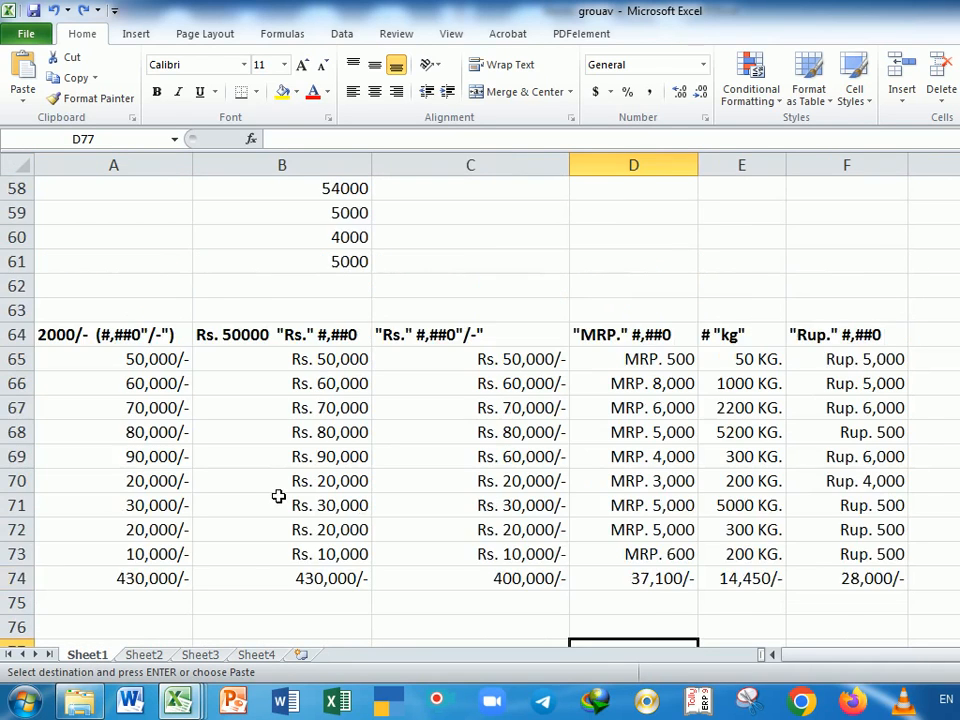
{"action": "scroll", "coordinate": [278, 496], "scroll_direction": "up", "scroll_amount": 5}
{"action": "scroll", "coordinate": [279, 495], "scroll_direction": "down", "scroll_amount": 5}
{"action": "left_click_drag", "start_coordinate": [127, 342], "coordinate": [896, 576]}
{"action": "key", "text": "ctrl+c"}
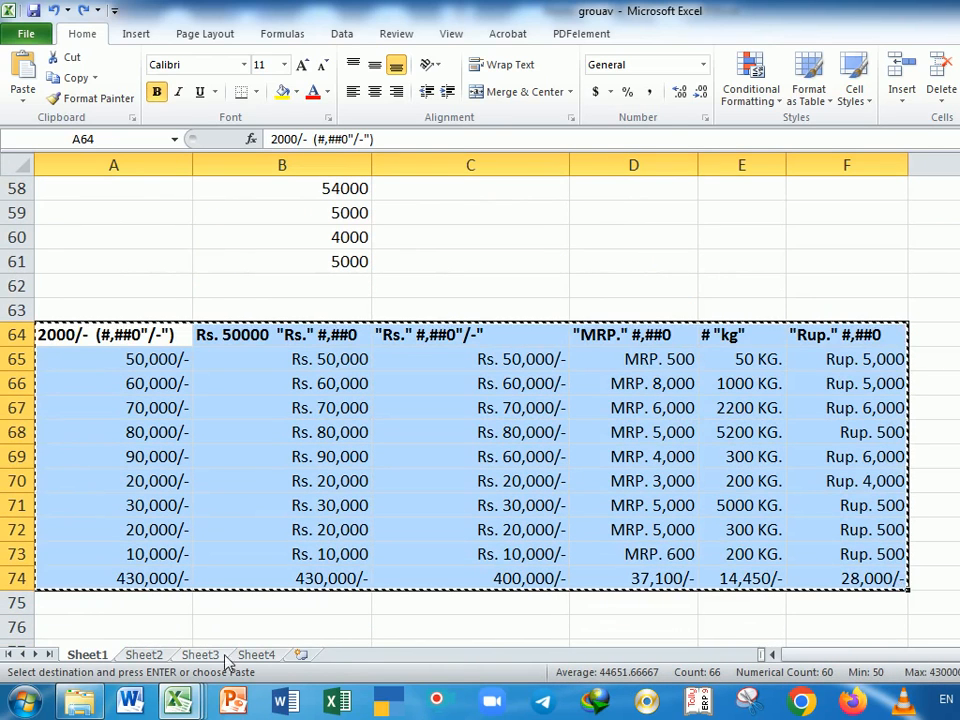
Paste the copied Sheet1 table at A1 of Sheet4 with the ordinary paste, and undo it.
{"action": "left_click", "coordinate": [200, 655]}
{"action": "left_click", "coordinate": [256, 655]}
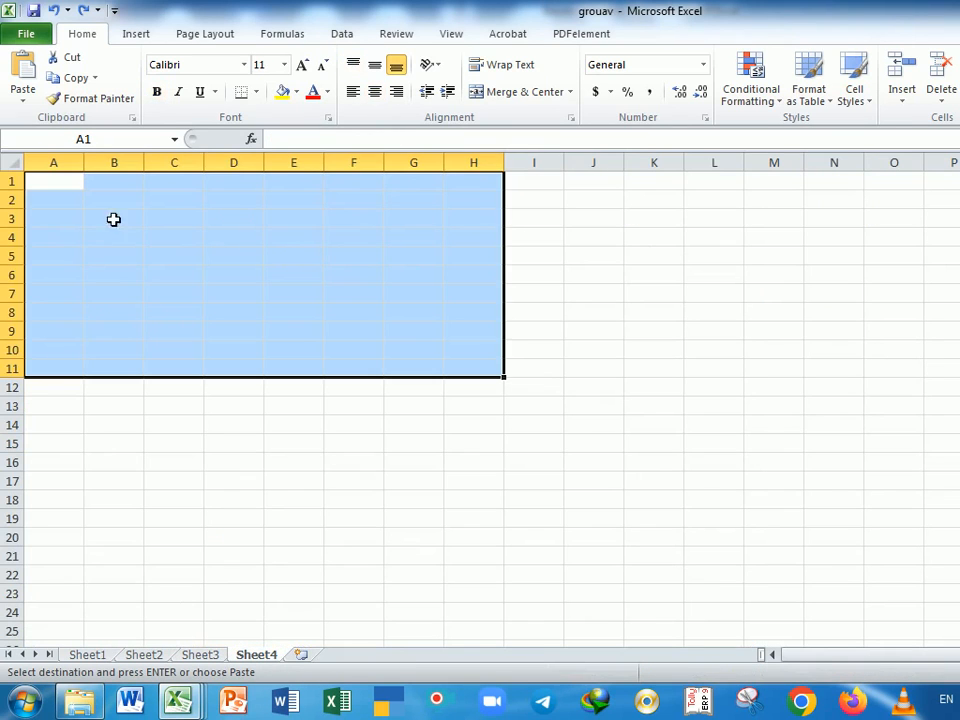
{"action": "left_click", "coordinate": [57, 188]}
{"action": "key", "text": "ctrl+v"}
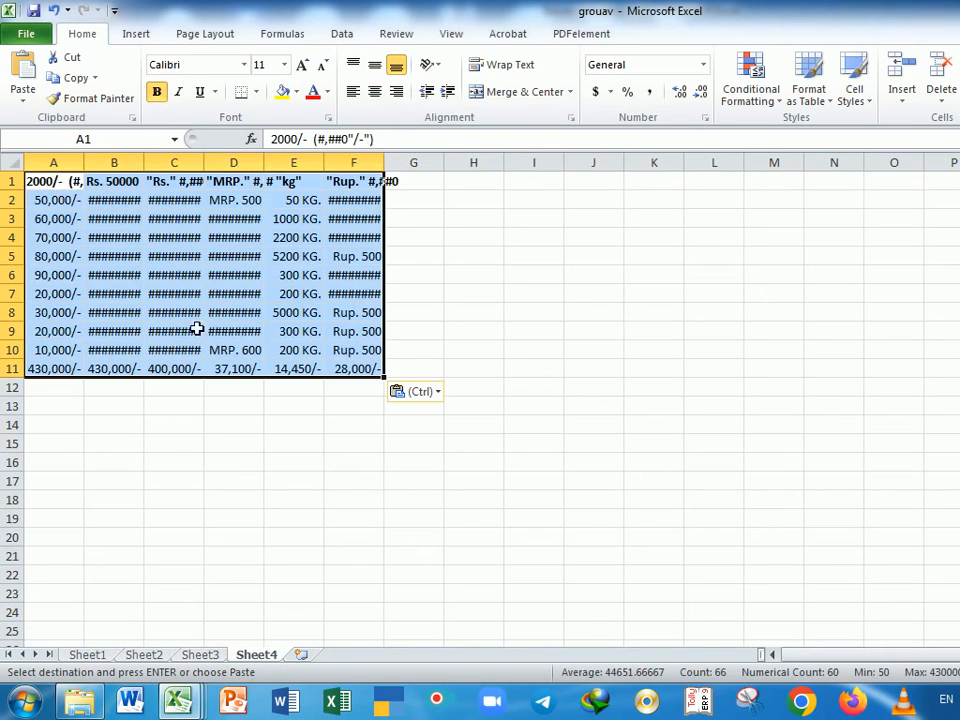
{"action": "left_click", "coordinate": [255, 463]}
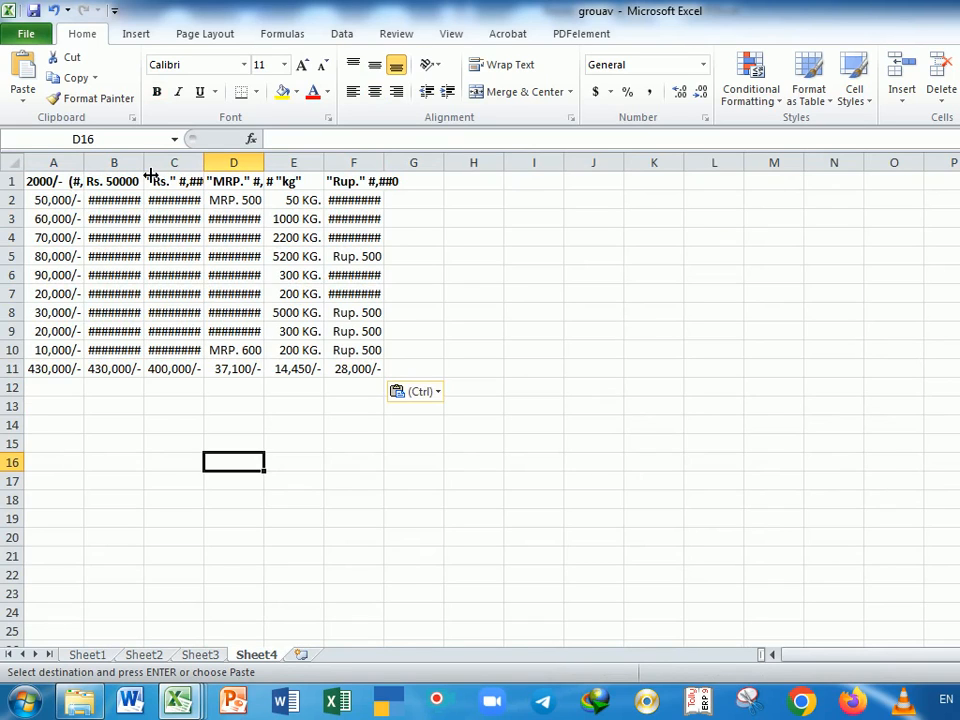
{"action": "key", "text": "ctrl+a"}
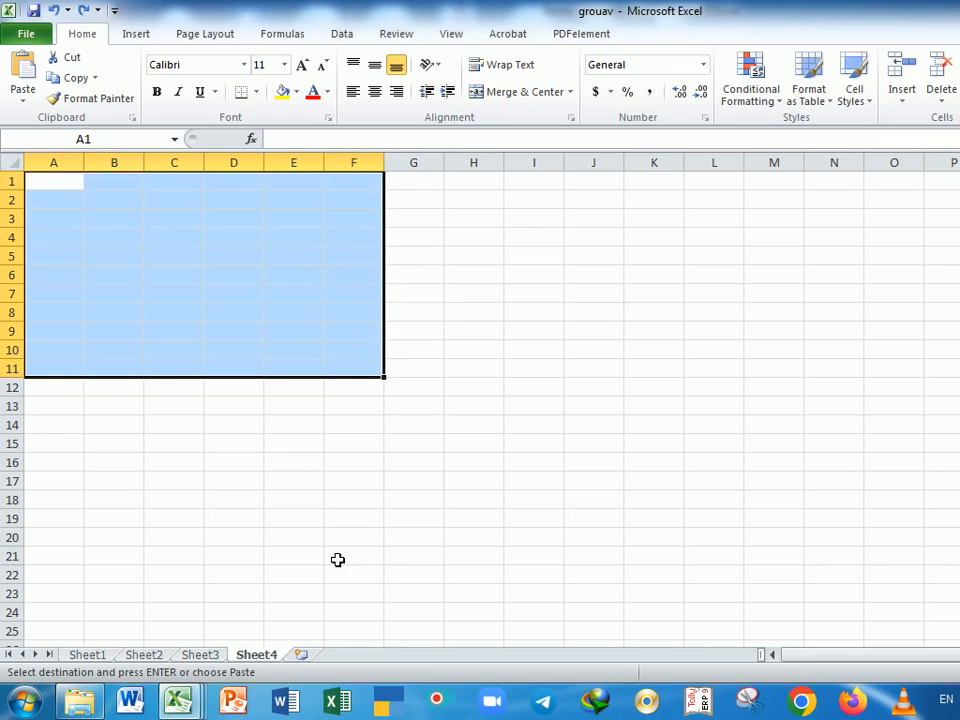
Check the source table on Sheet1, paste it into Sheet4 with Keep Source Column Widths, and undo that paste.
{"action": "left_click", "coordinate": [87, 655]}
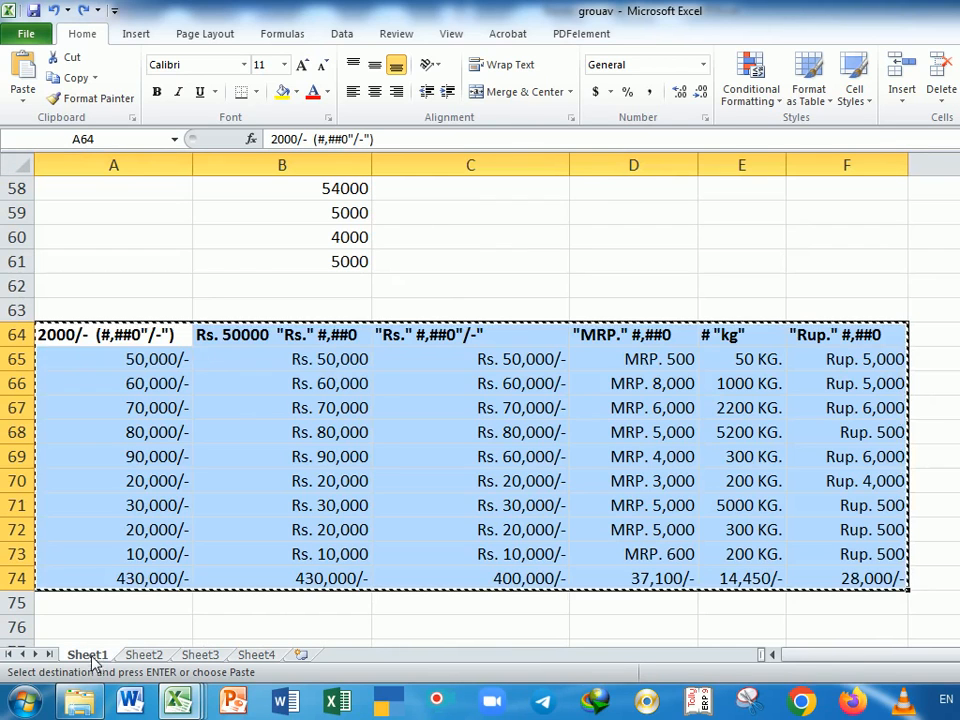
{"action": "left_click", "coordinate": [256, 655]}
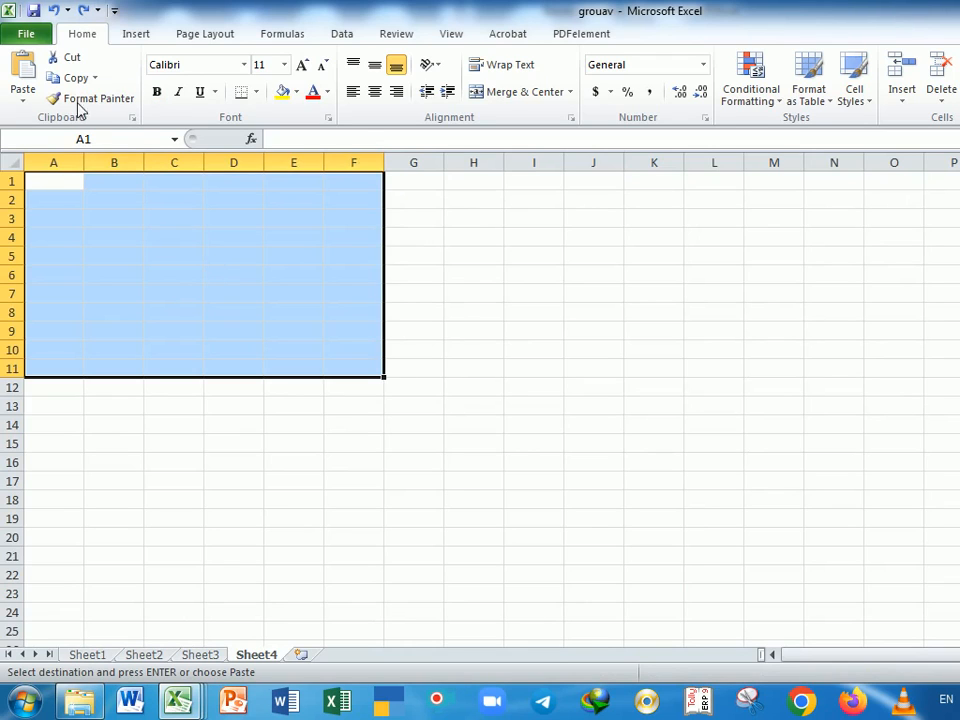
{"action": "left_click", "coordinate": [24, 99]}
{"action": "left_click", "coordinate": [46, 176]}
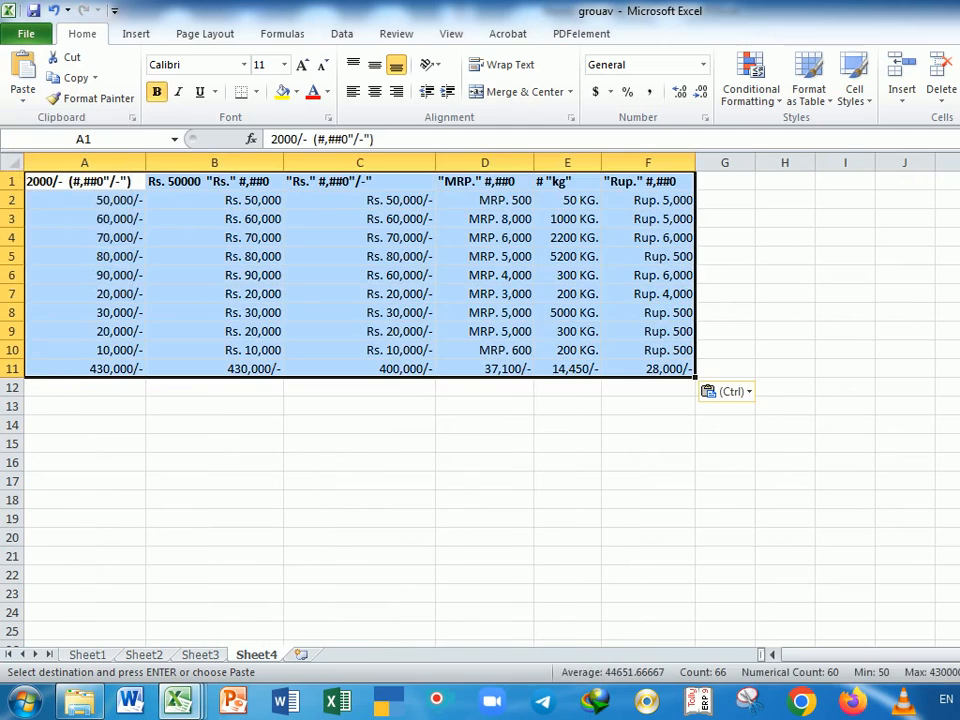
{"action": "left_click", "coordinate": [300, 445]}
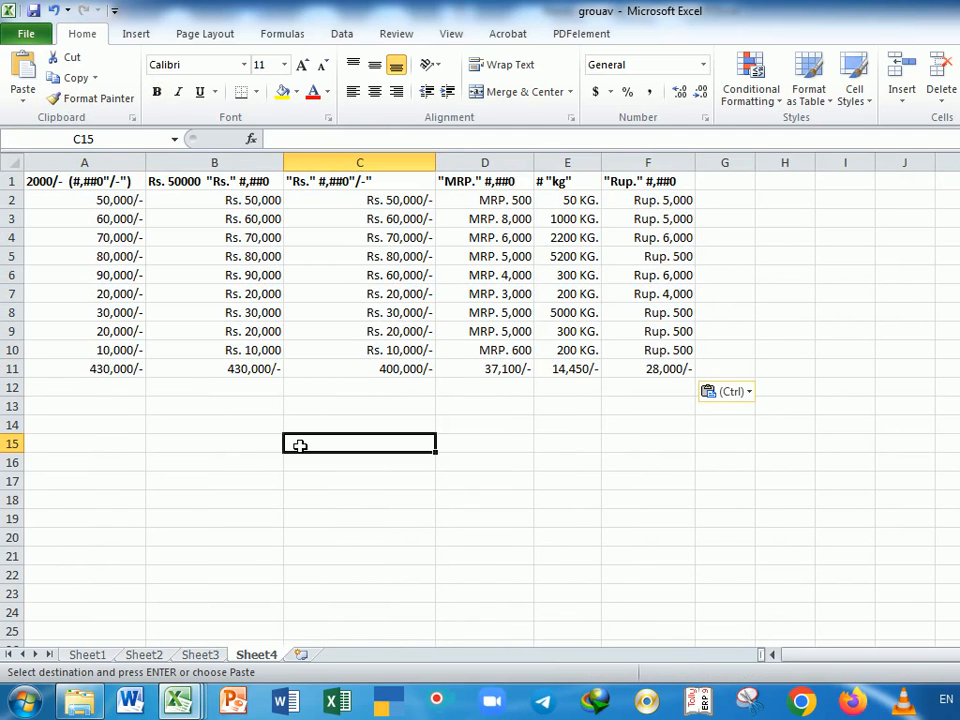
{"action": "key", "text": "ctrl+z"}
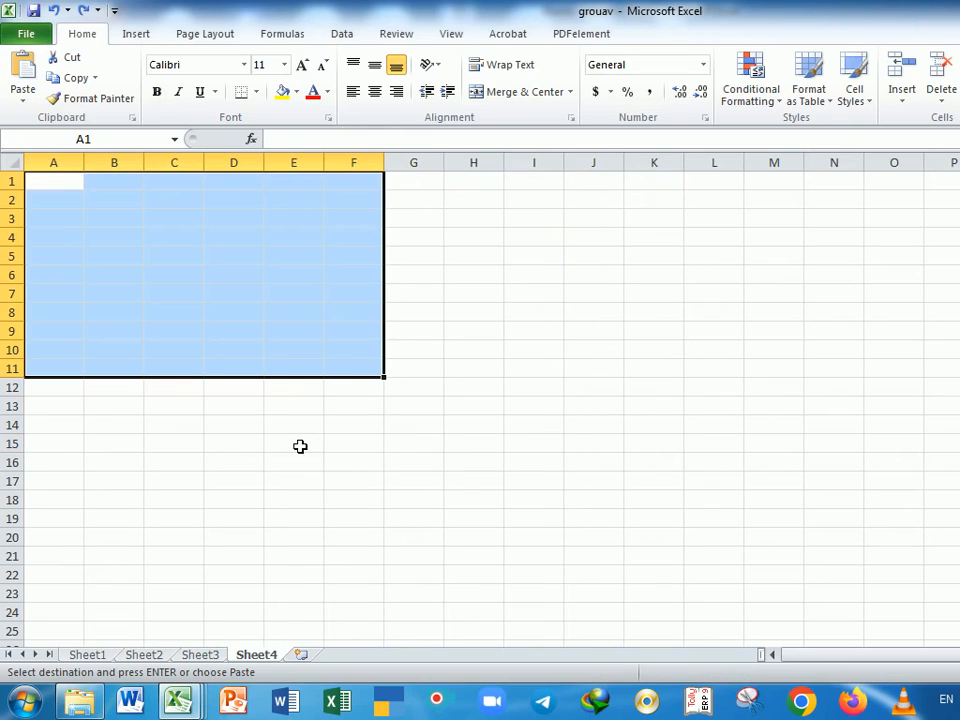
Repeat the ordinary paste of the number format table into Sheet4 for comparison, and undo it again.
{"action": "key", "text": "ctrl+v"}
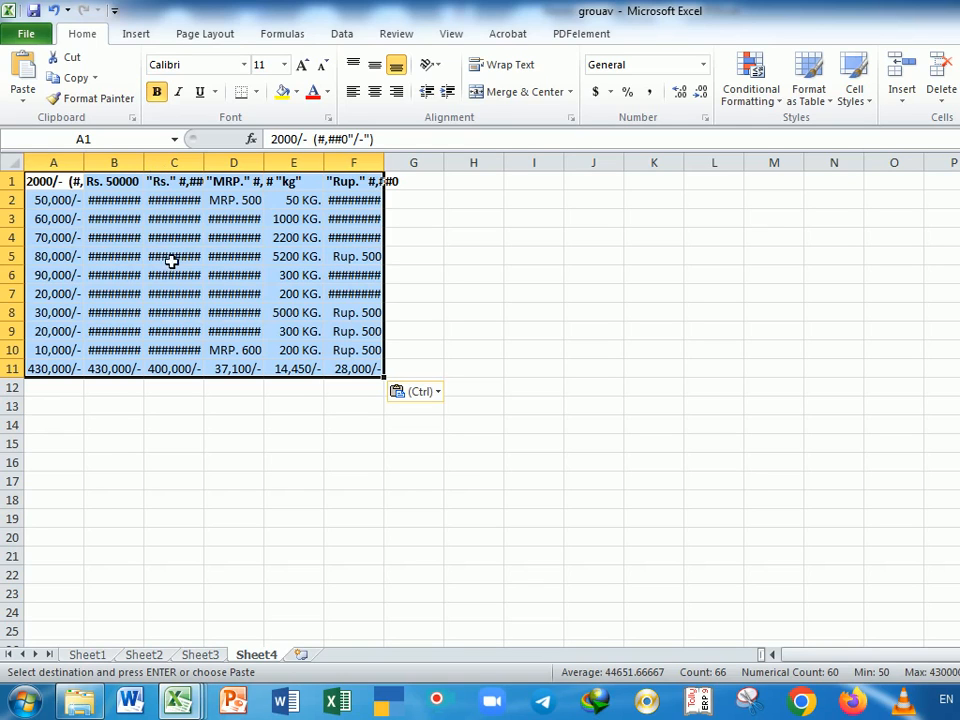
{"action": "left_click", "coordinate": [214, 428]}
{"action": "key", "text": "ctrl+z"}
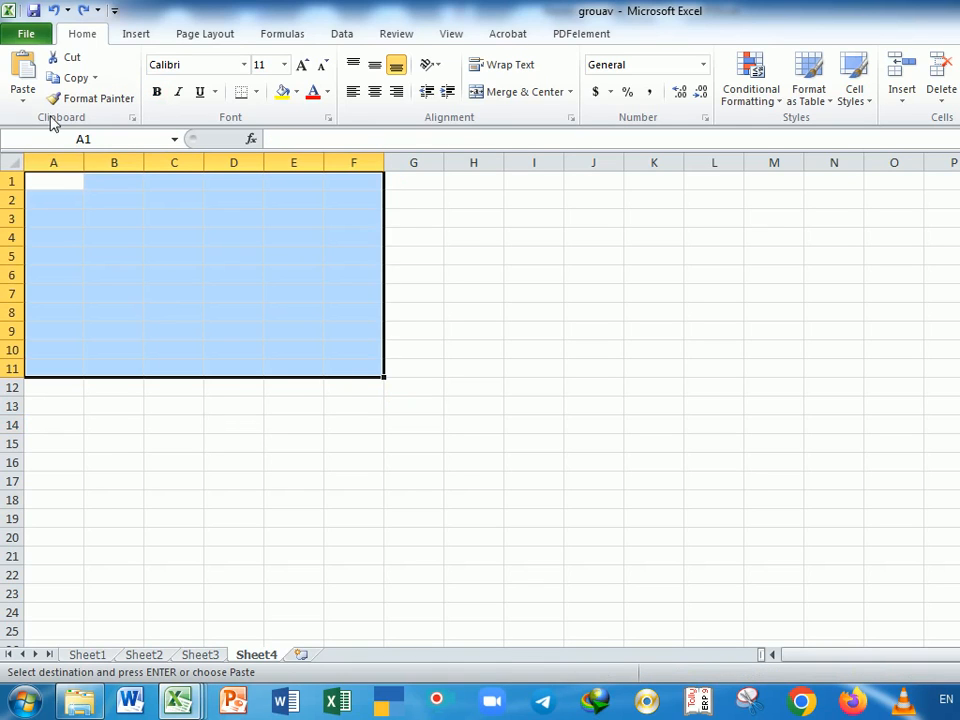
Paste the number format table at A1 of Sheet4 using the Keep Source Column Widths option.
{"action": "left_click", "coordinate": [22, 98]}
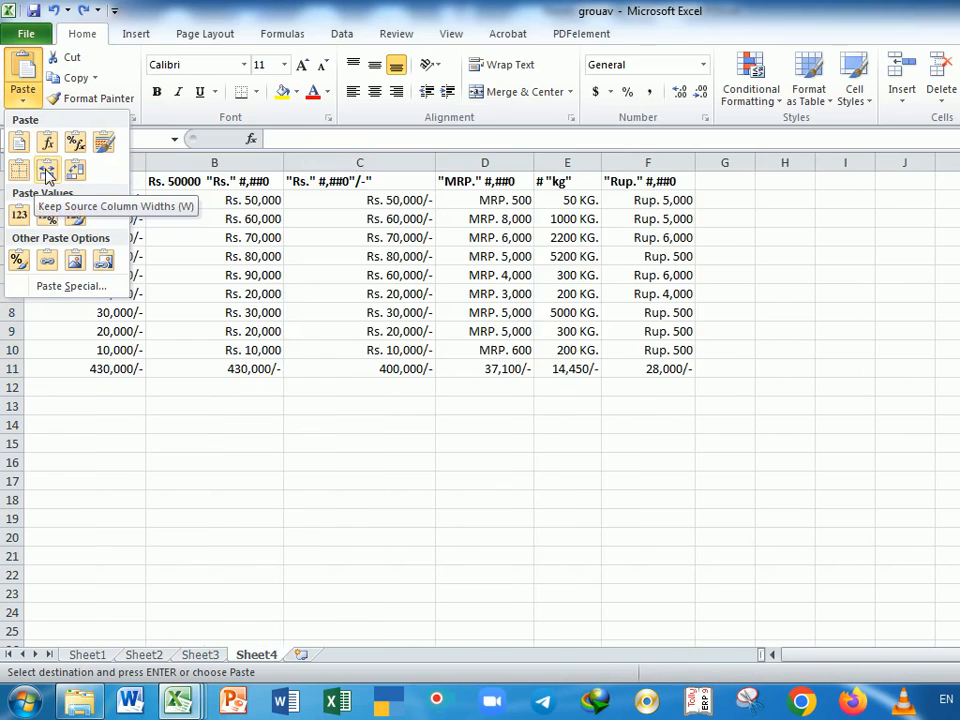
{"action": "left_click", "coordinate": [46, 172]}
{"action": "left_click", "coordinate": [318, 443]}
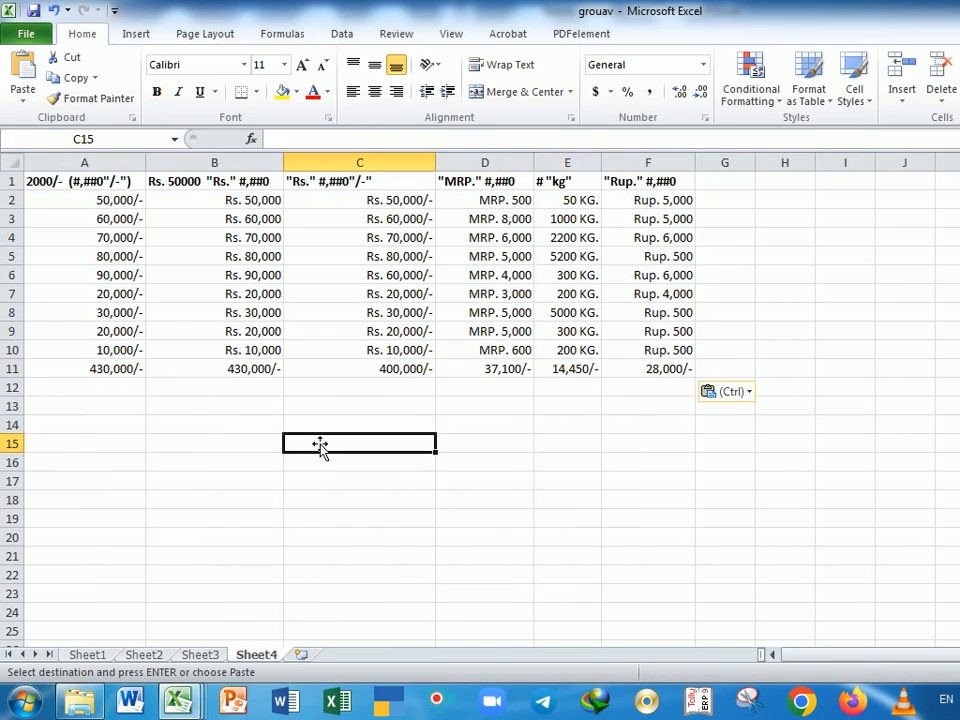
Copy the marks table A1:H11 on Sheet3 and return to Sheet4.
{"action": "left_click", "coordinate": [150, 656]}
{"action": "left_click", "coordinate": [197, 656]}
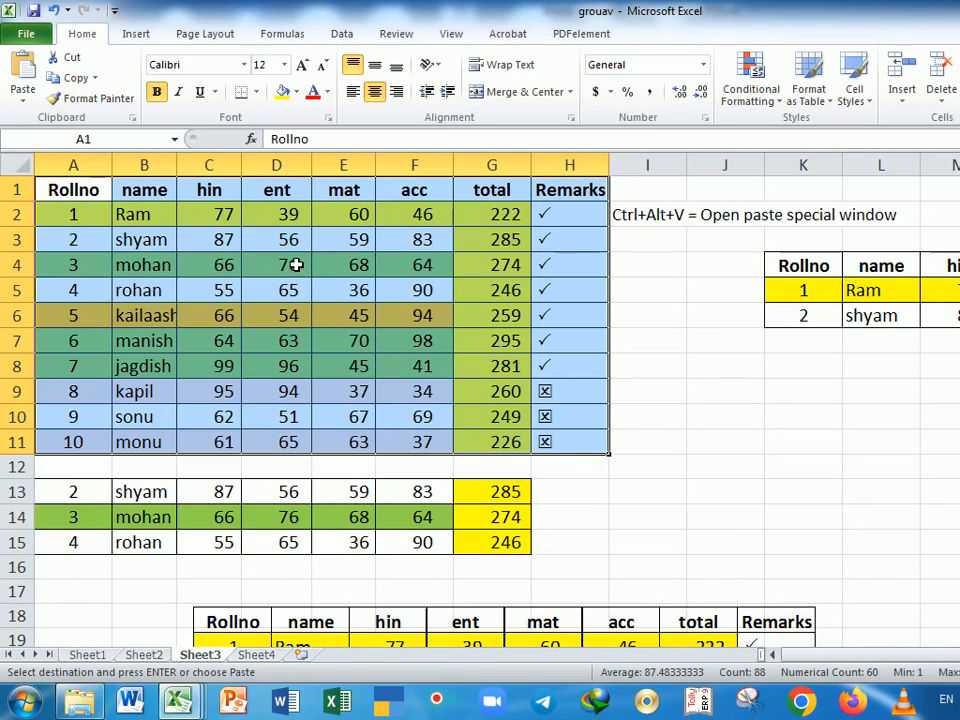
{"action": "left_click", "coordinate": [258, 658]}
Paste the marks table at A13 of Sheet4 with Keep Source Column Widths, review both tables, and undo the paste.
{"action": "left_click", "coordinate": [133, 406]}
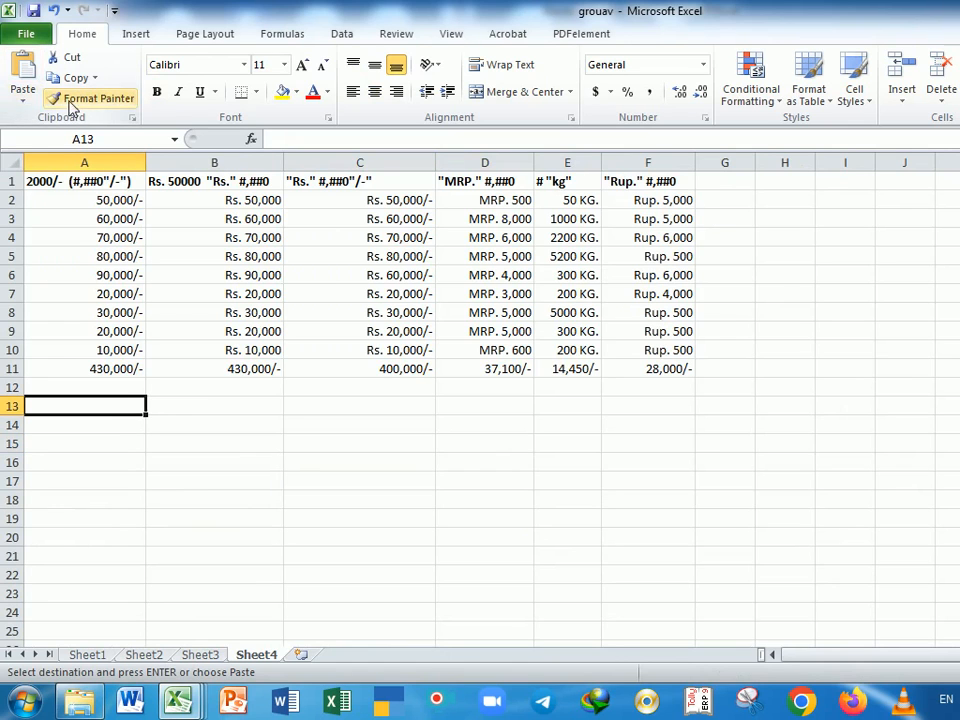
{"action": "left_click", "coordinate": [28, 102]}
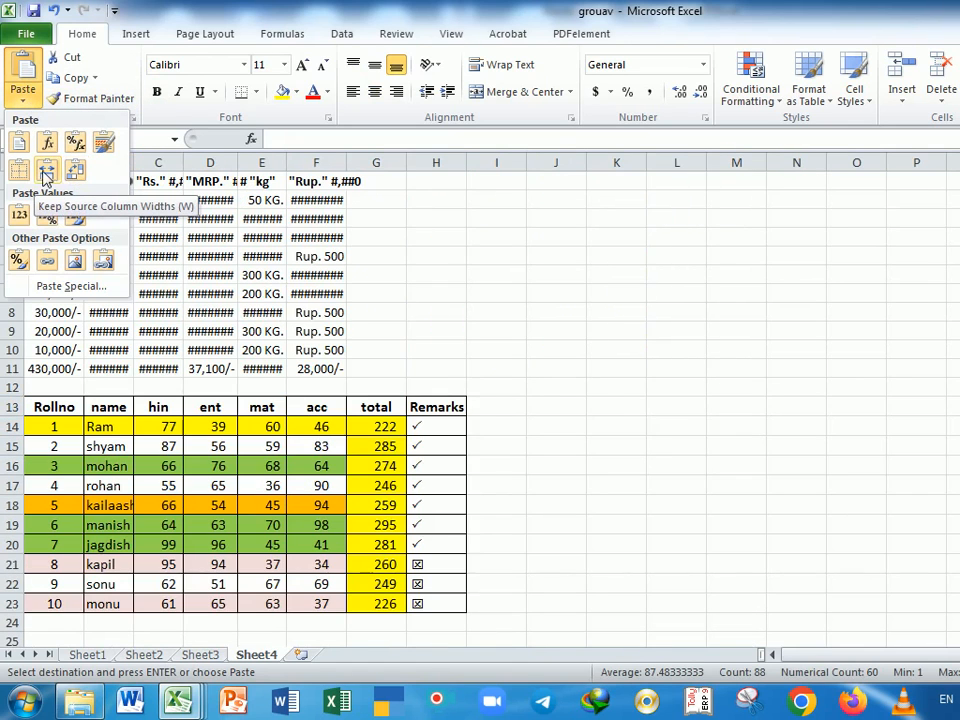
{"action": "left_click", "coordinate": [46, 176]}
{"action": "left_click", "coordinate": [547, 470]}
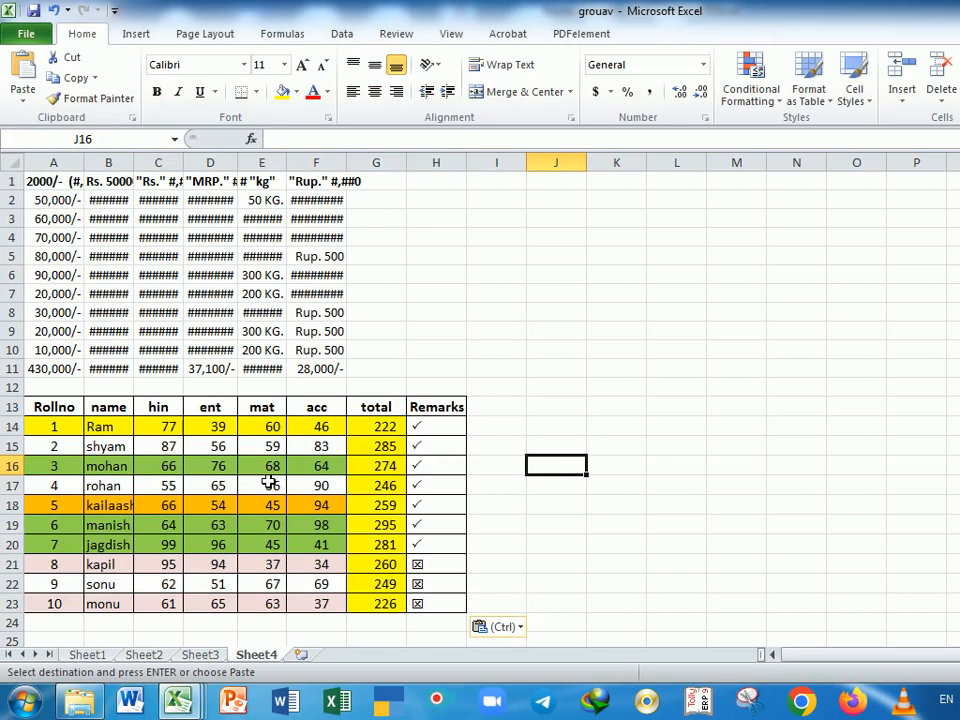
{"action": "scroll", "coordinate": [190, 484], "scroll_direction": "down", "scroll_amount": 1}
{"action": "scroll", "coordinate": [262, 448], "scroll_direction": "up", "scroll_amount": 1}
{"action": "key", "text": "ctrl+z"}
Paste the marks table at H1 of Sheet4, beside the first table, with Keep Source Column Widths.
{"action": "left_click", "coordinate": [810, 182]}
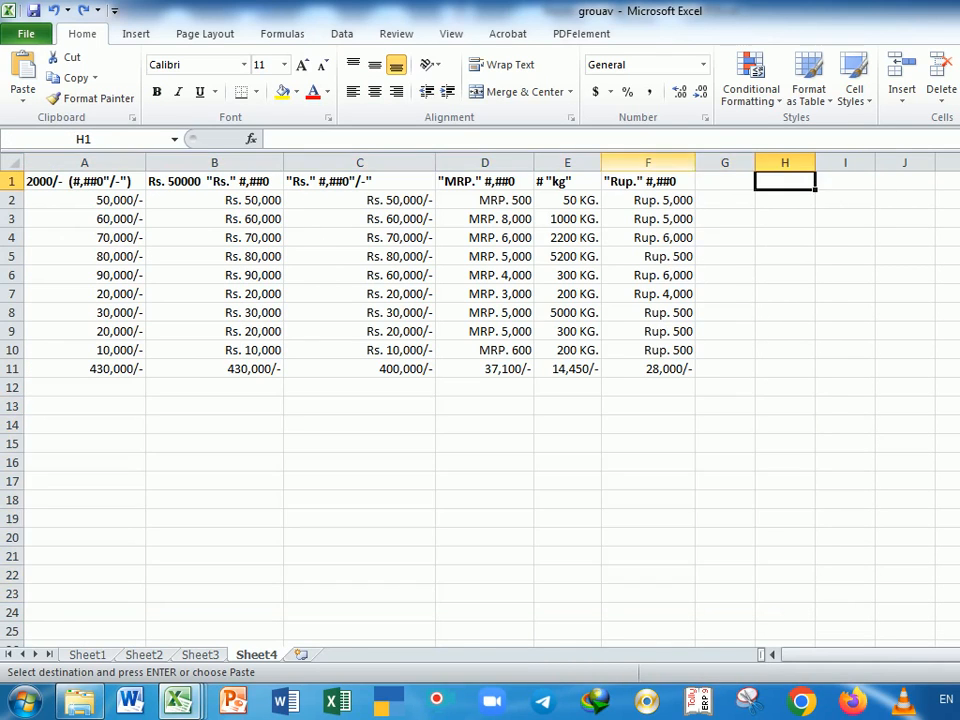
{"action": "left_click", "coordinate": [24, 92]}
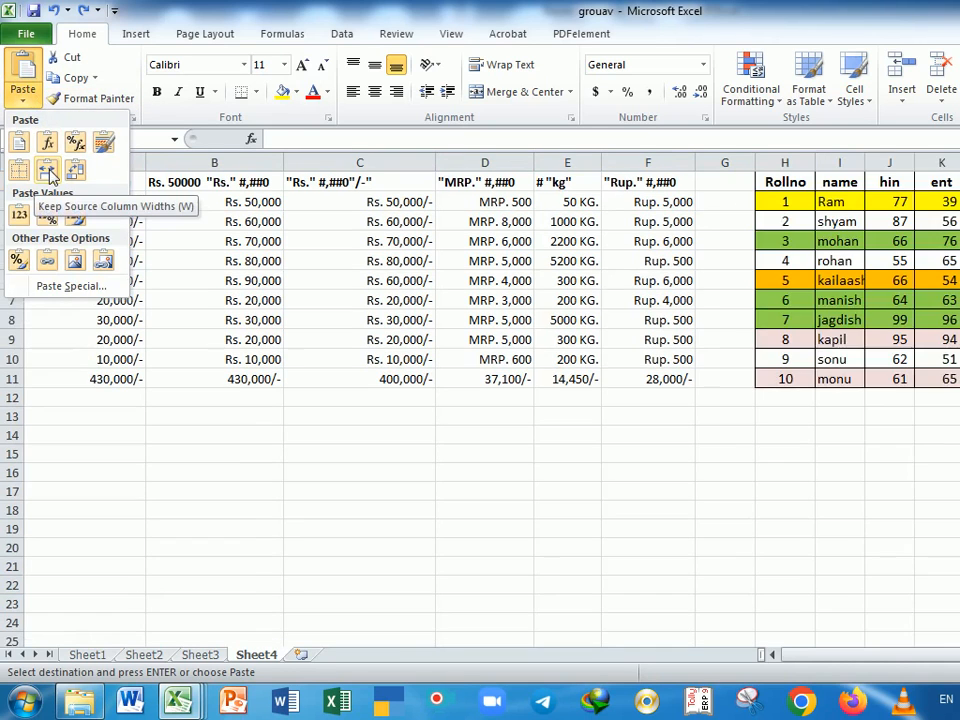
{"action": "left_click", "coordinate": [51, 174]}
{"action": "left_click", "coordinate": [959, 472]}
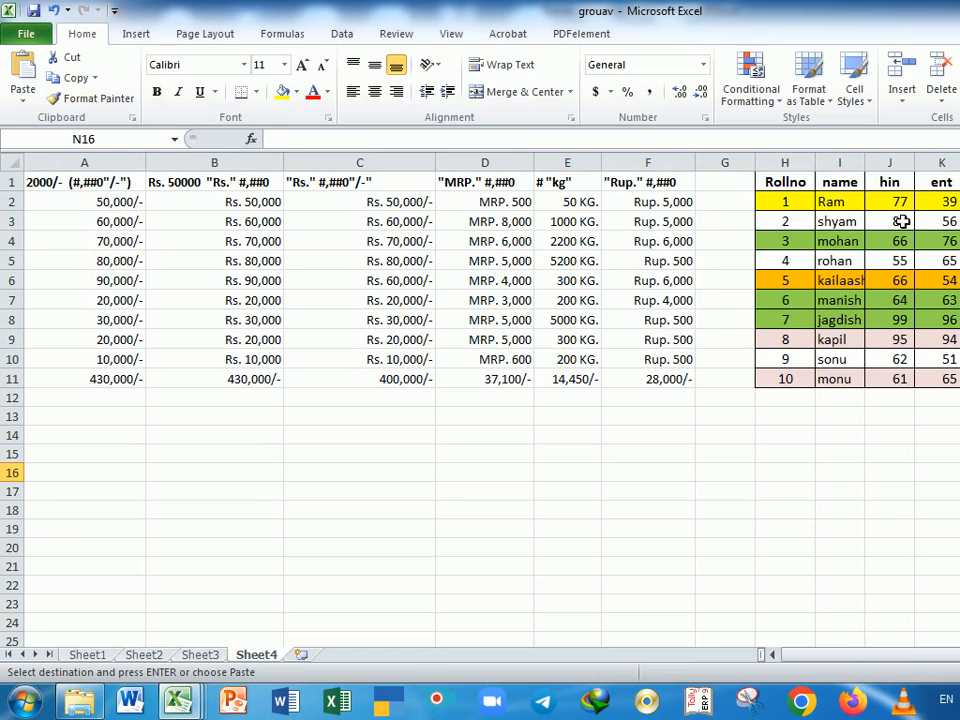
Compare the hin and ent columns J1:K11 of the pasted table with the source columns on Sheet3.
{"action": "left_click_drag", "start_coordinate": [894, 182], "coordinate": [900, 381]}
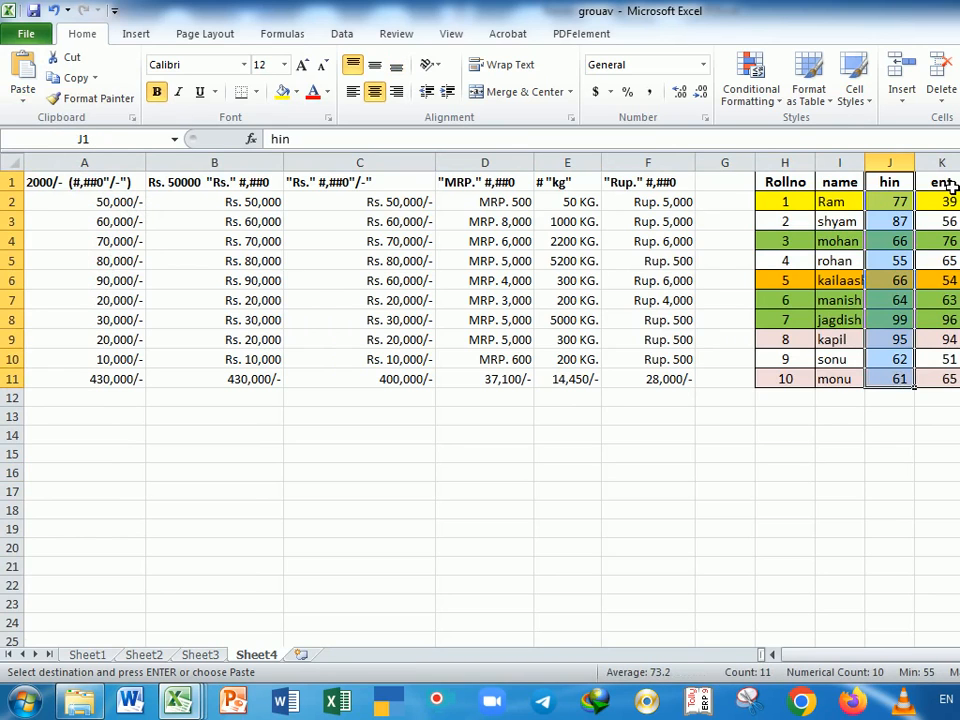
{"action": "left_click_drag", "start_coordinate": [950, 186], "coordinate": [949, 381]}
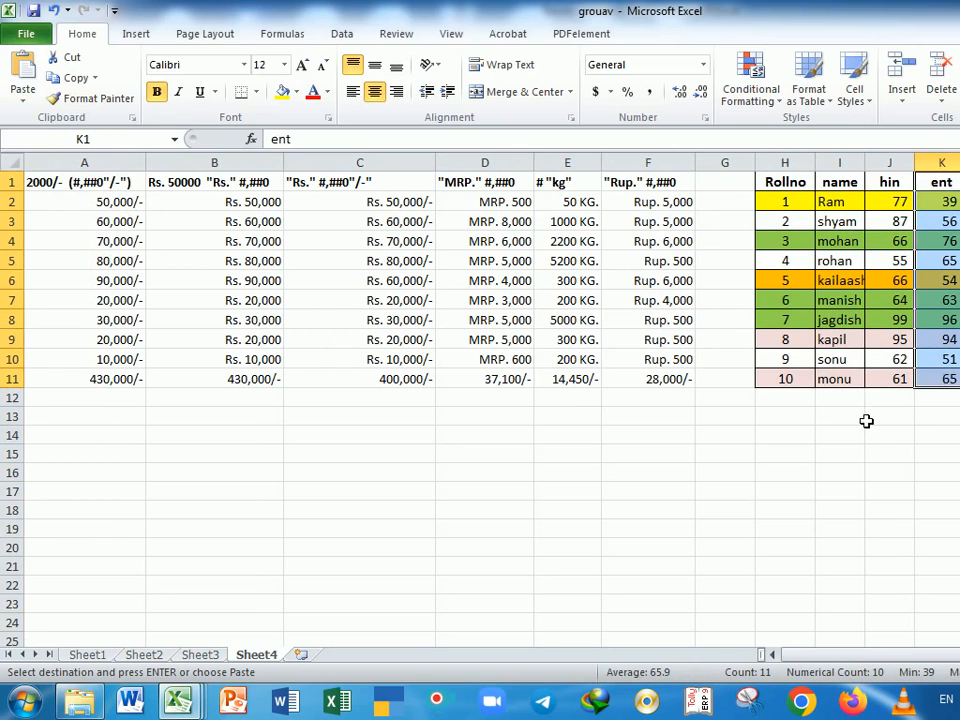
{"action": "left_click", "coordinate": [200, 655]}
{"action": "left_click", "coordinate": [222, 240]}
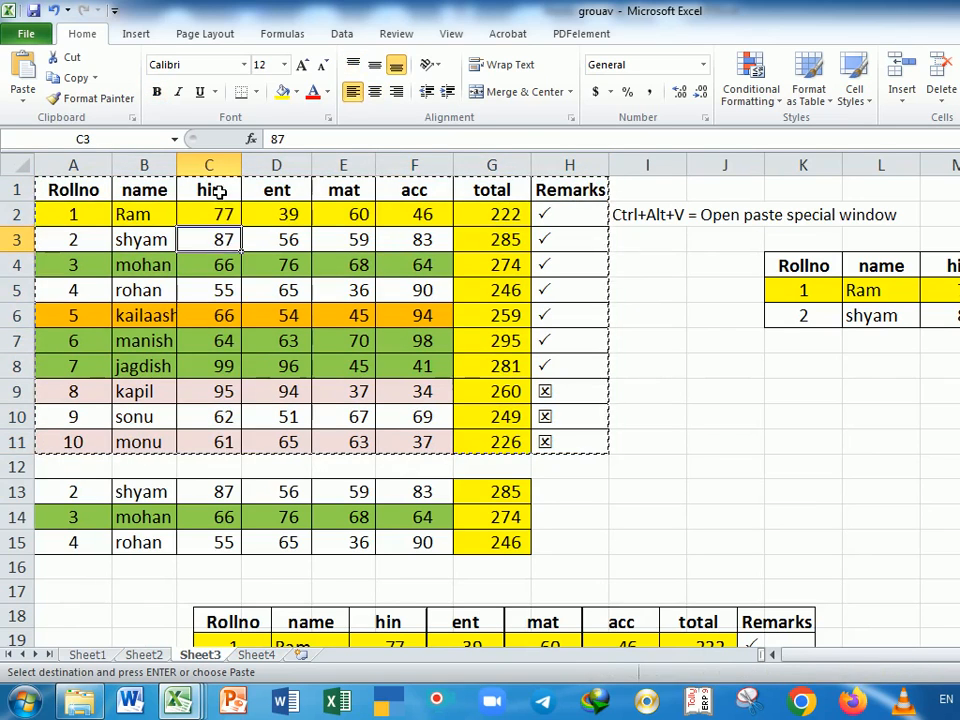
Compare the hin column C1:C11 on Sheet3 with the marks table pasted at H1 of Sheet4.
{"action": "left_click_drag", "start_coordinate": [218, 192], "coordinate": [231, 443]}
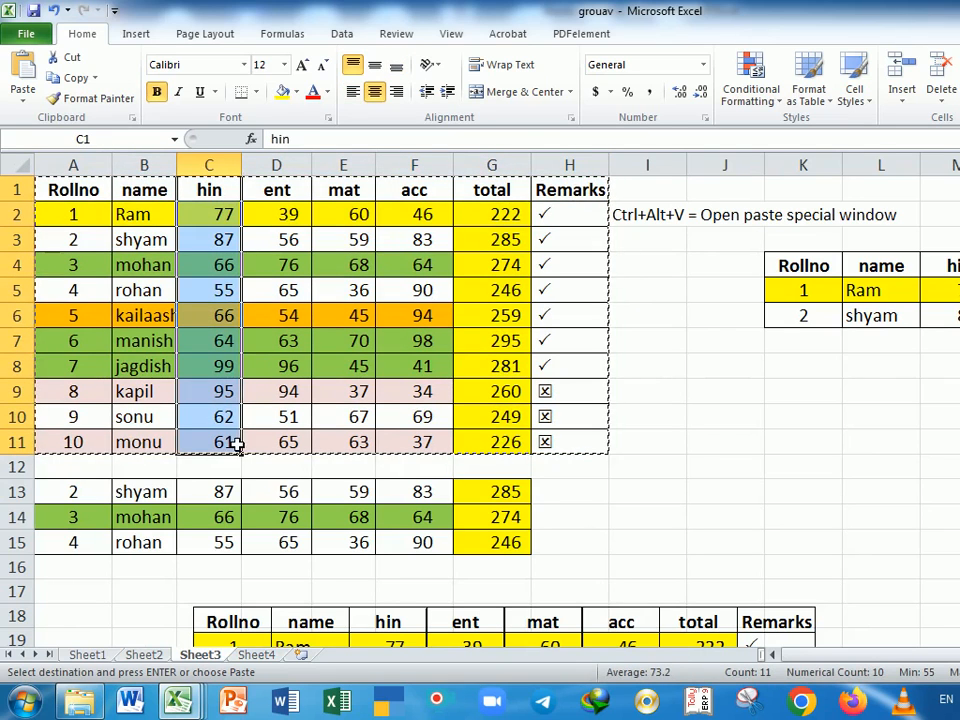
{"action": "left_click", "coordinate": [257, 655]}
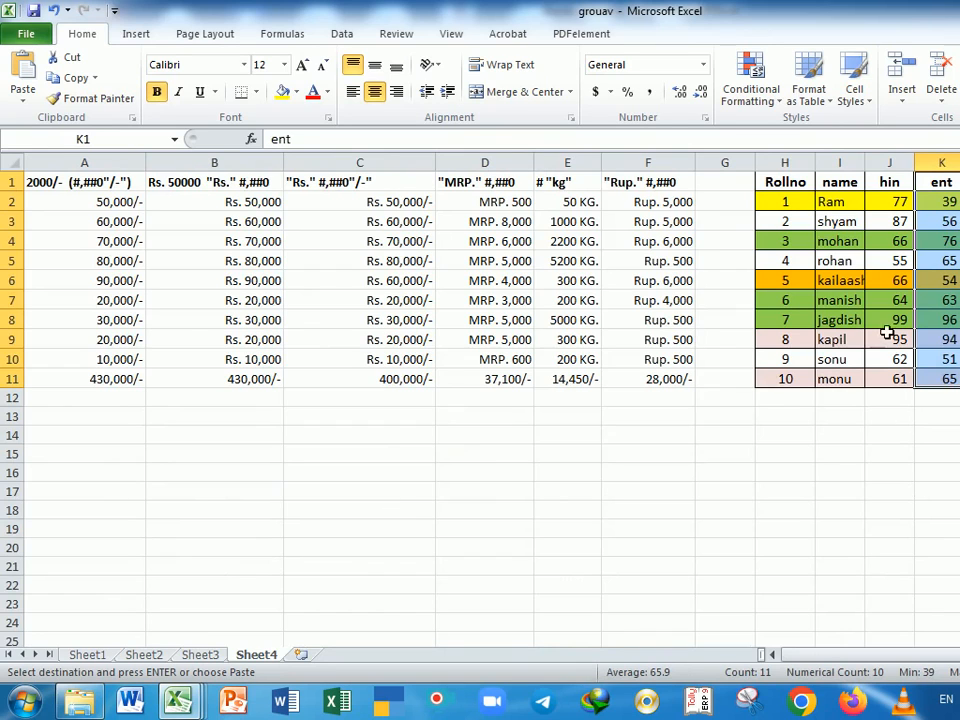
{"action": "left_click_drag", "start_coordinate": [784, 182], "coordinate": [955, 380]}
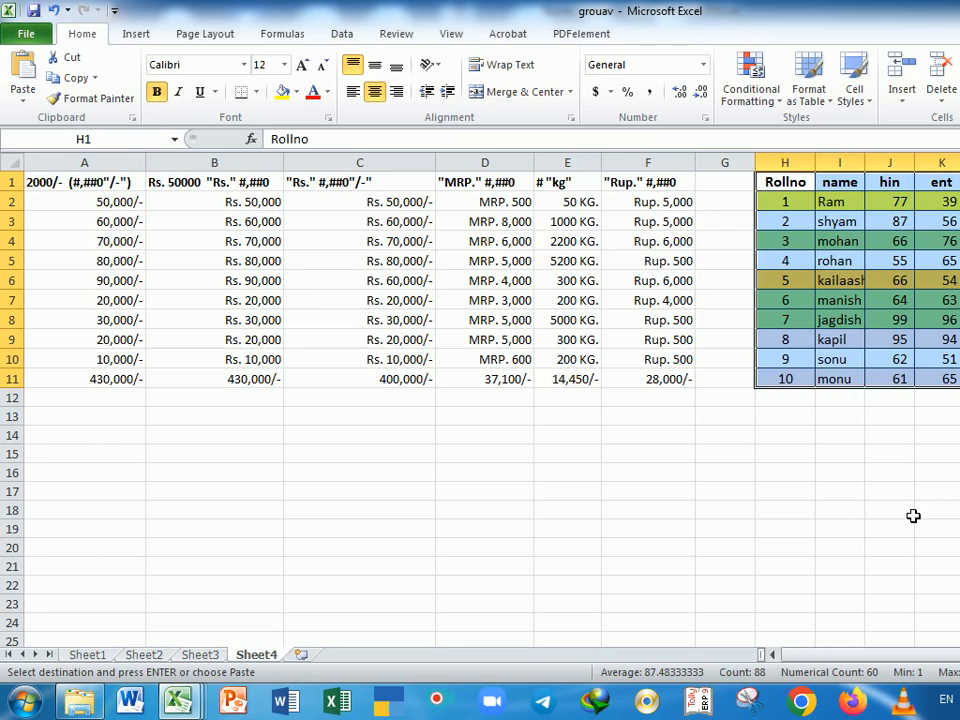
Return to Sheet3 and copy the marks table A23:H33.
{"action": "left_click", "coordinate": [152, 657]}
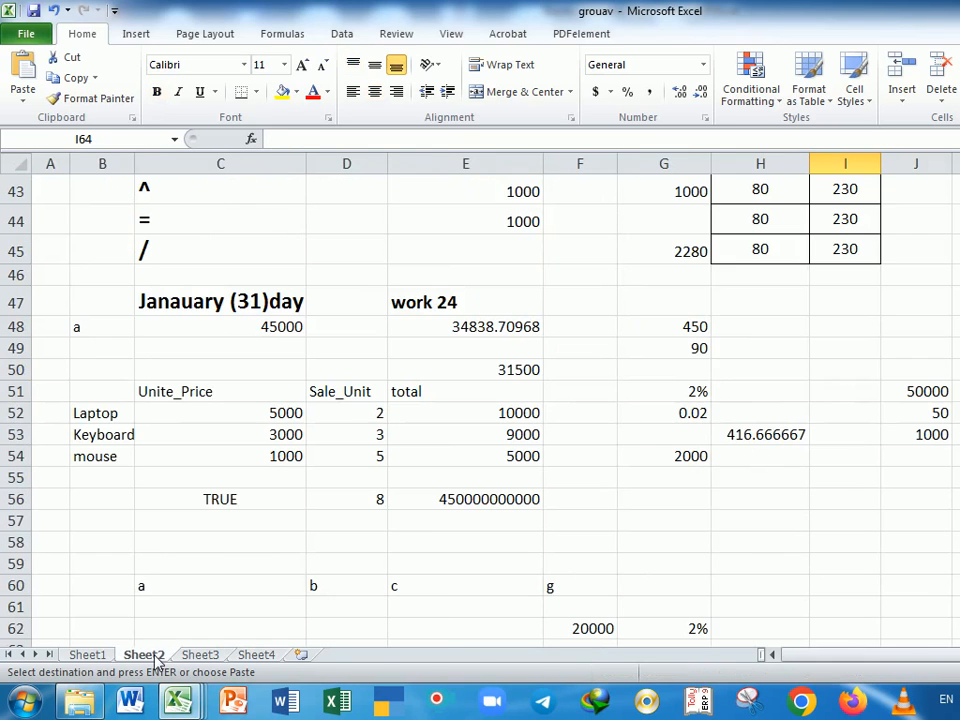
{"action": "left_click", "coordinate": [195, 655]}
{"action": "left_click", "coordinate": [362, 268]}
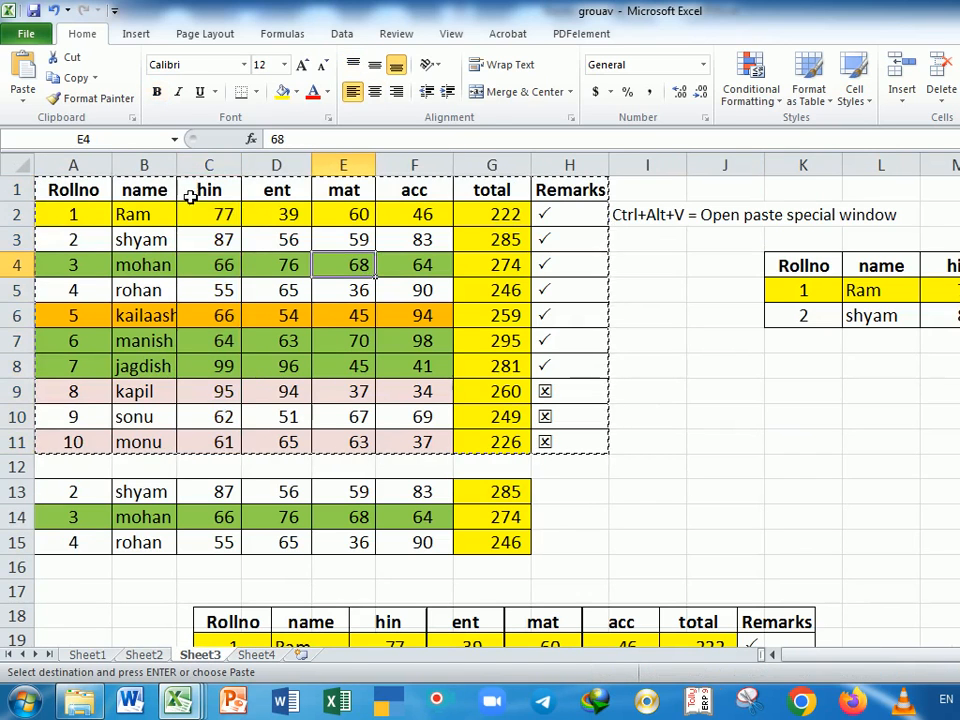
{"action": "scroll", "coordinate": [190, 197], "scroll_direction": "down", "scroll_amount": 7}
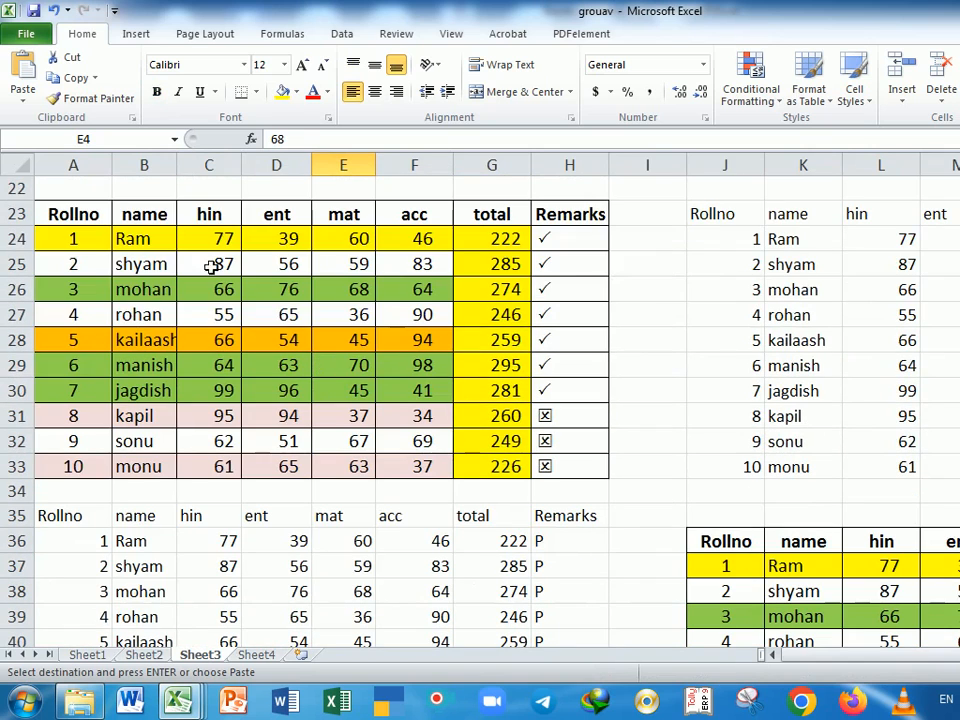
{"action": "left_click_drag", "start_coordinate": [100, 215], "coordinate": [546, 474]}
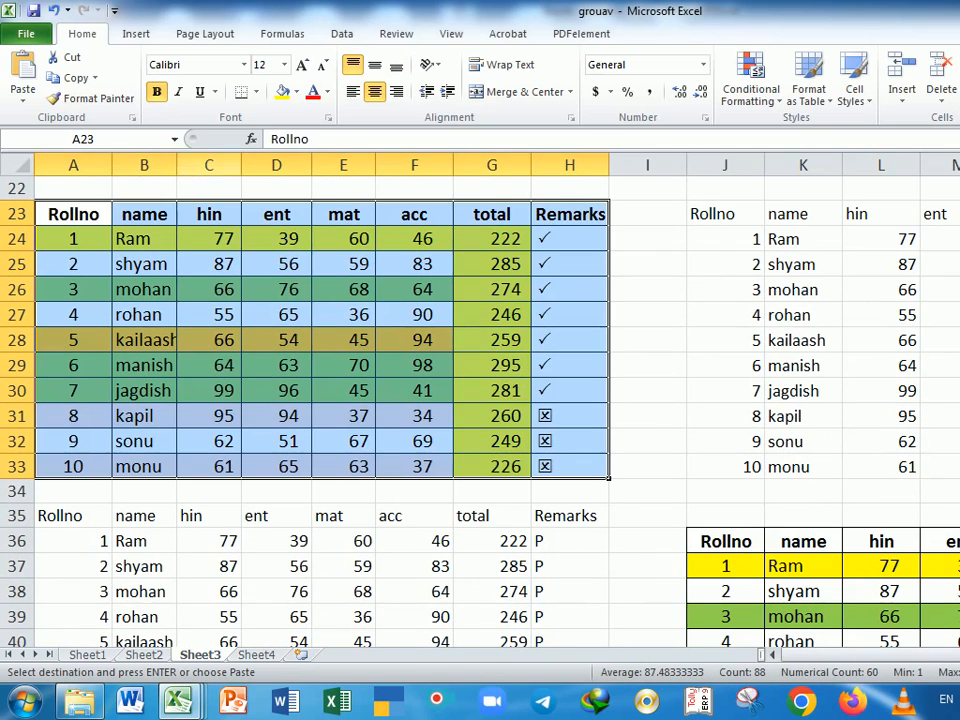
{"action": "left_click", "coordinate": [24, 103]}
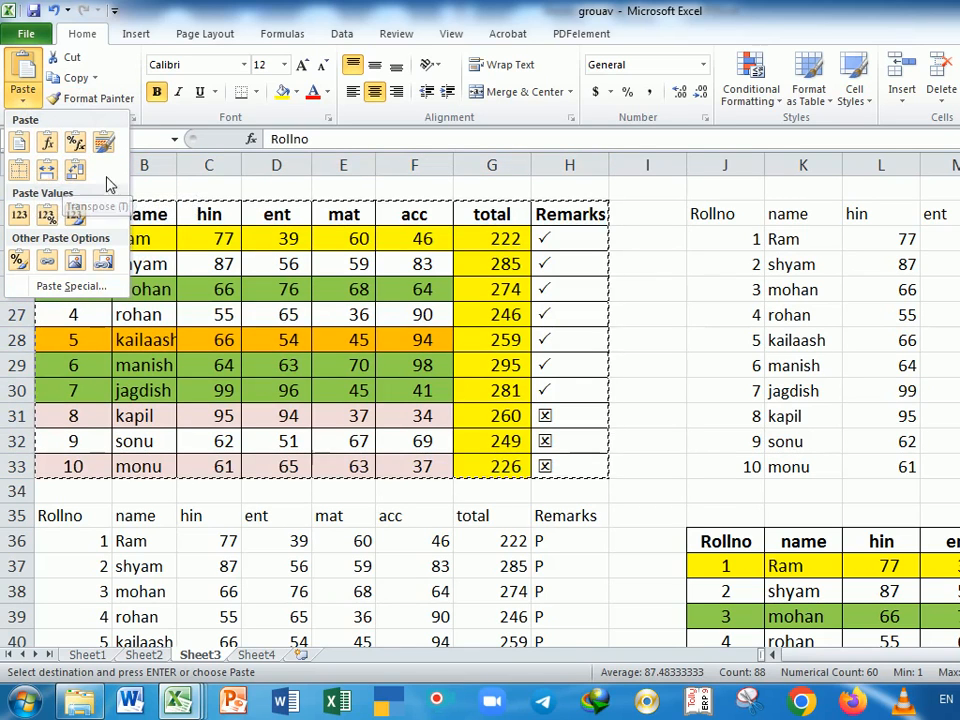
{"action": "left_click", "coordinate": [226, 197]}
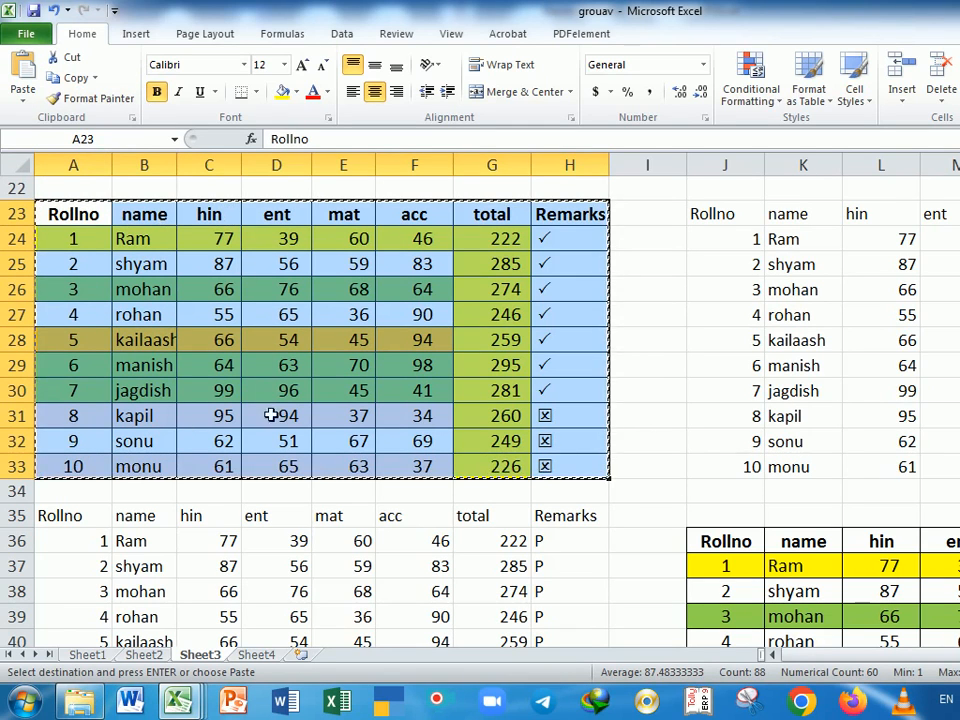
Paste the copied marks table at J48, beside the borderless table, with the Transpose option.
{"action": "scroll", "coordinate": [437, 366], "scroll_direction": "down", "scroll_amount": 7}
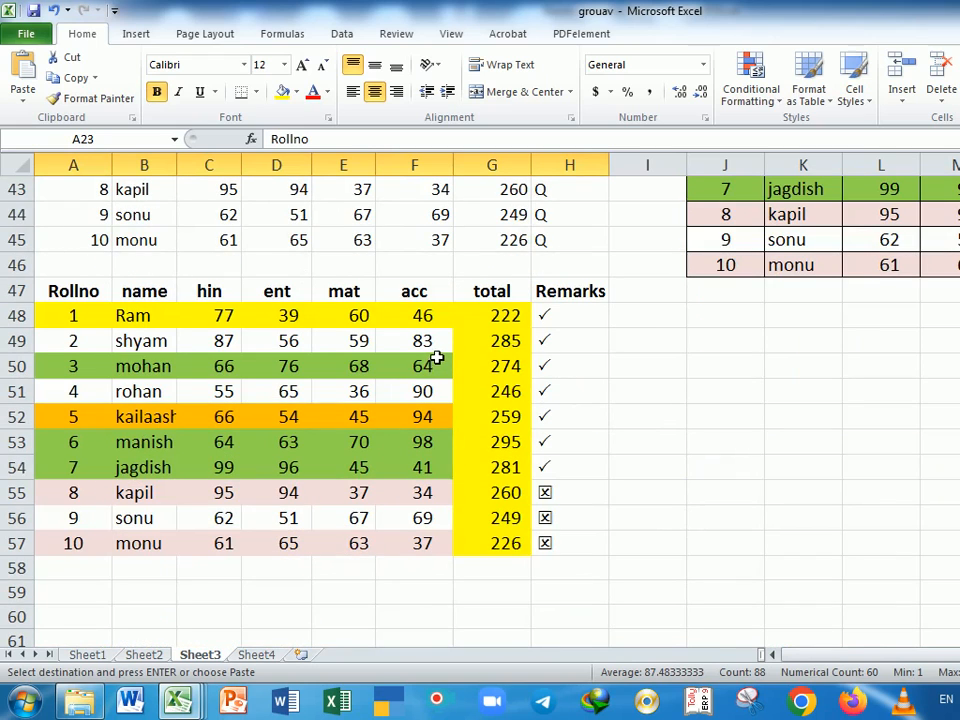
{"action": "left_click", "coordinate": [670, 327]}
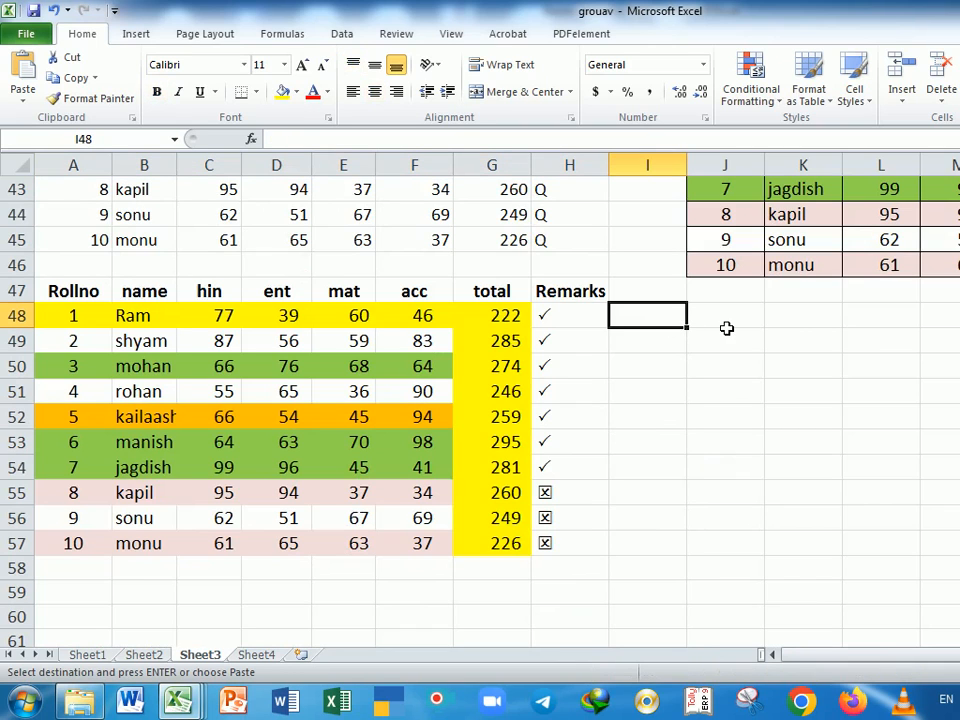
{"action": "left_click", "coordinate": [726, 328]}
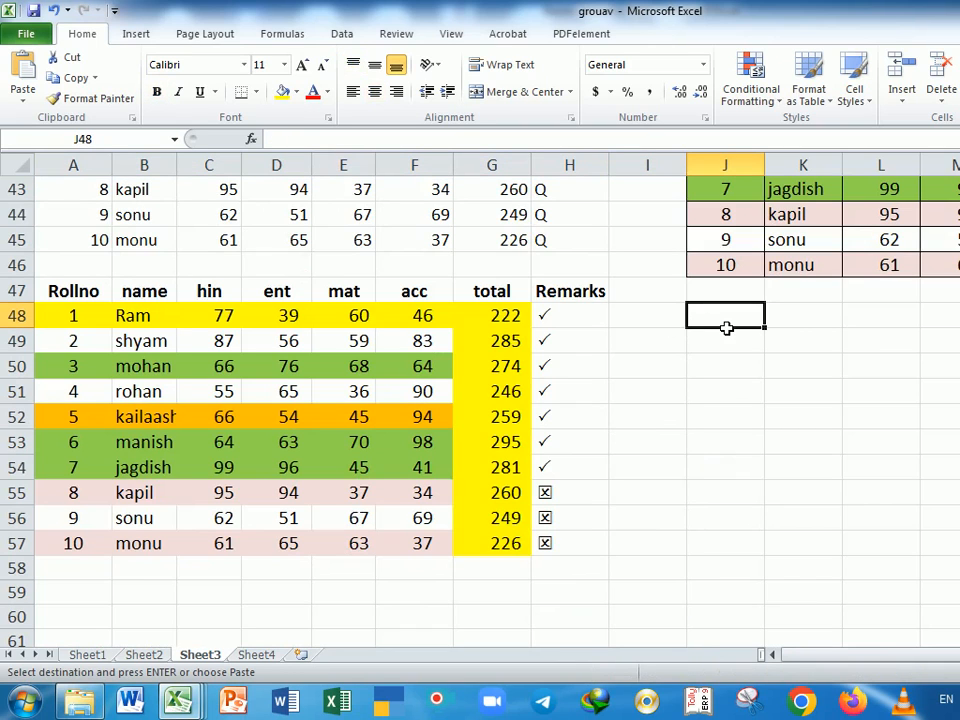
{"action": "left_click", "coordinate": [23, 92]}
{"action": "left_click", "coordinate": [75, 170]}
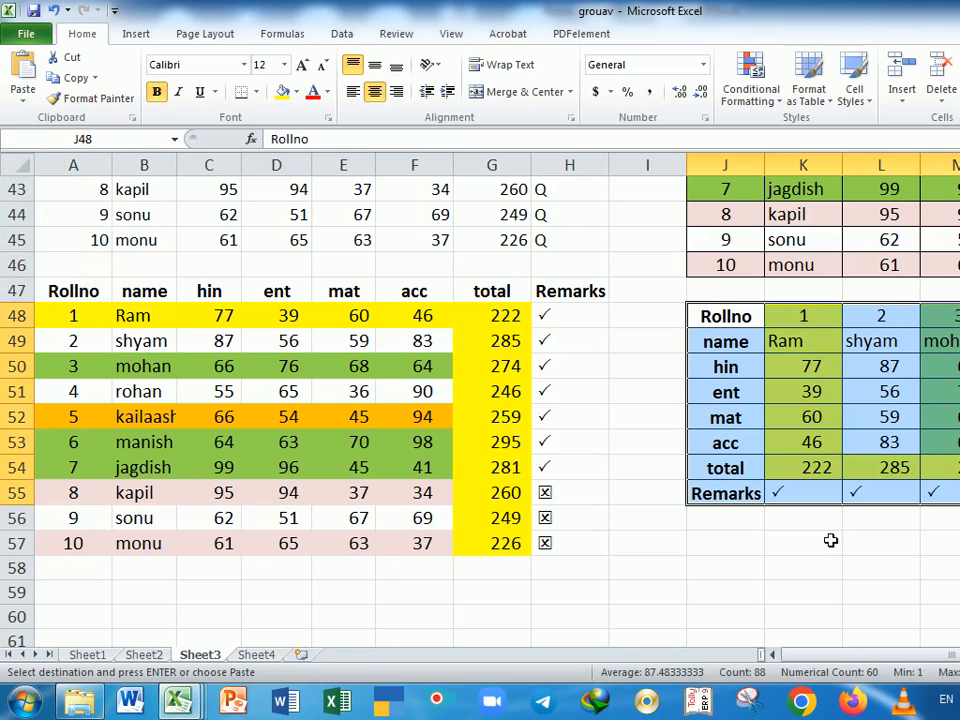
{"action": "left_click_drag", "start_coordinate": [846, 658], "coordinate": [895, 656]}
{"action": "left_click", "coordinate": [781, 615]}
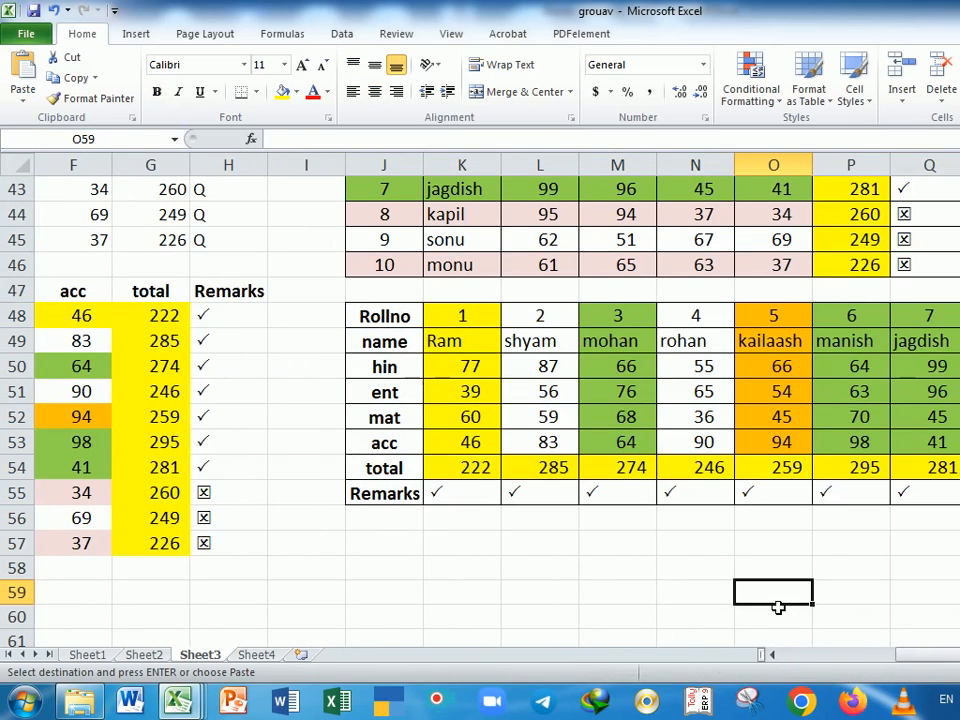
Copy the transposed marks table that starts at J48, through its Remarks row.
{"action": "scroll", "coordinate": [797, 433], "scroll_direction": "up", "scroll_amount": 3}
{"action": "scroll", "coordinate": [776, 392], "scroll_direction": "down", "scroll_amount": 1}
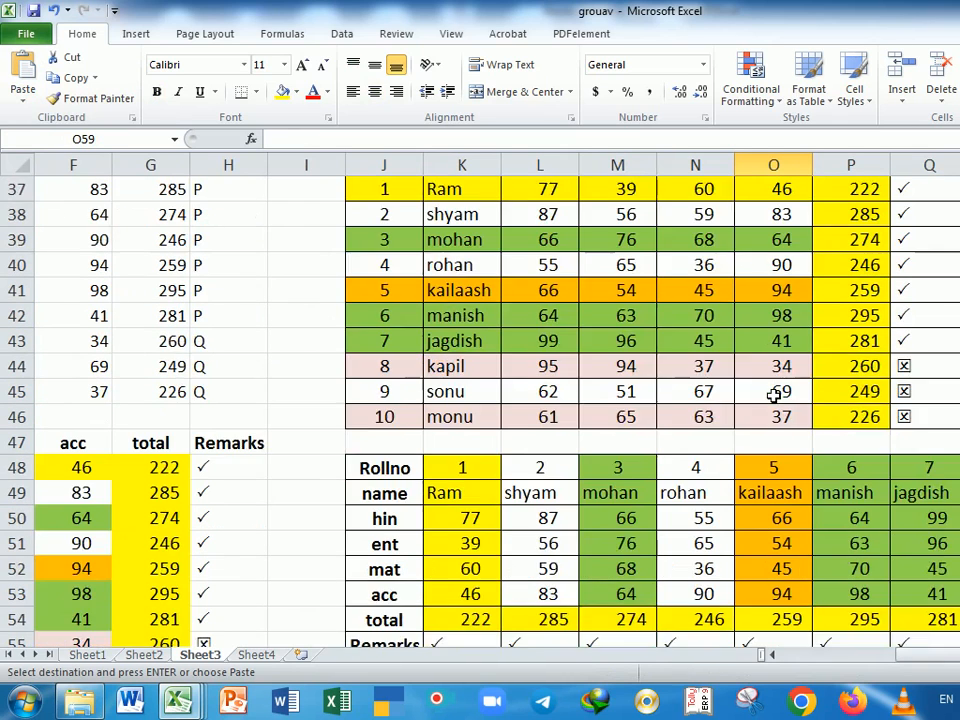
{"action": "scroll", "coordinate": [773, 396], "scroll_direction": "down", "scroll_amount": 1}
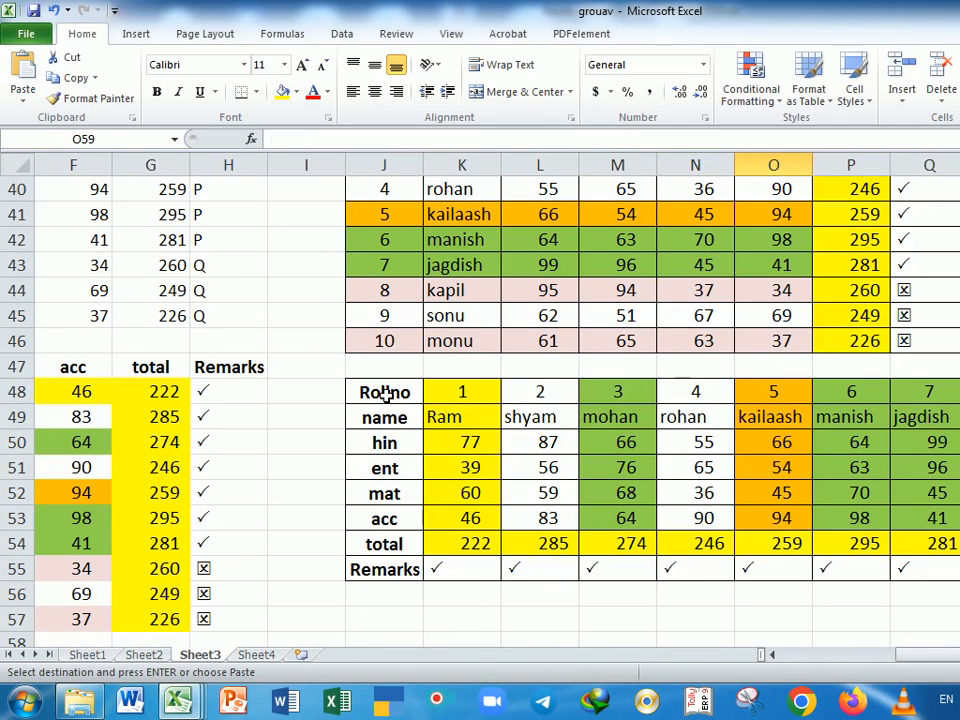
{"action": "left_click_drag", "start_coordinate": [386, 394], "coordinate": [958, 570]}
{"action": "key", "text": "ctrl+c"}
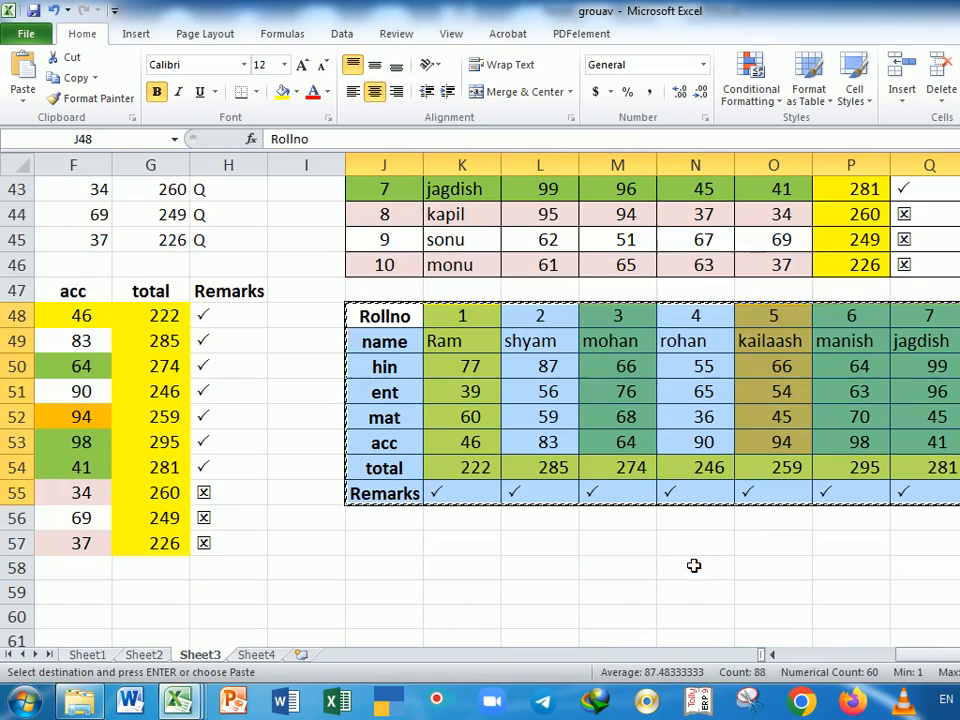
Paste the copied table at A60, below the borderless table, with Transpose to restore its original orientation.
{"action": "scroll", "coordinate": [692, 566], "scroll_direction": "down", "scroll_amount": 1}
{"action": "left_click_drag", "start_coordinate": [930, 654], "coordinate": [775, 654]}
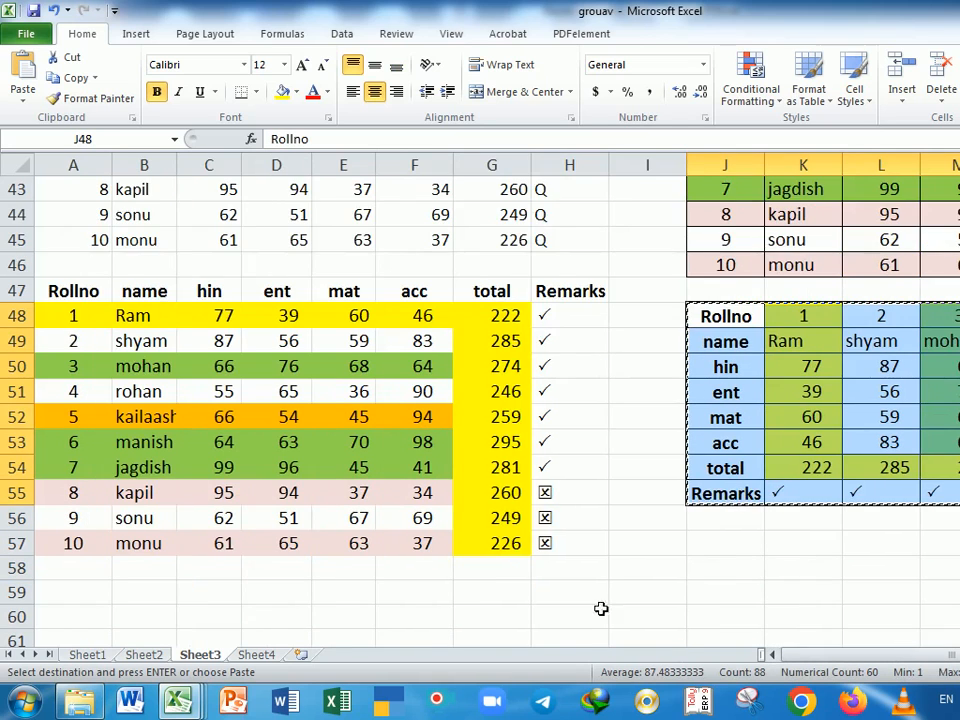
{"action": "scroll", "coordinate": [521, 589], "scroll_direction": "down", "scroll_amount": 3}
{"action": "left_click", "coordinate": [86, 395]}
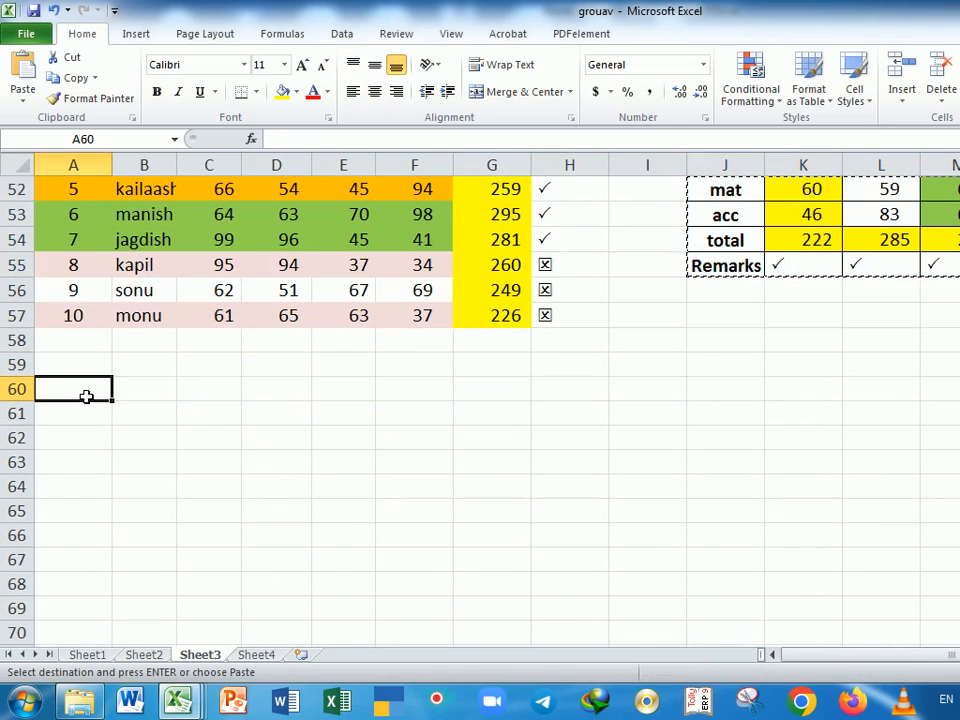
{"action": "left_click", "coordinate": [22, 100]}
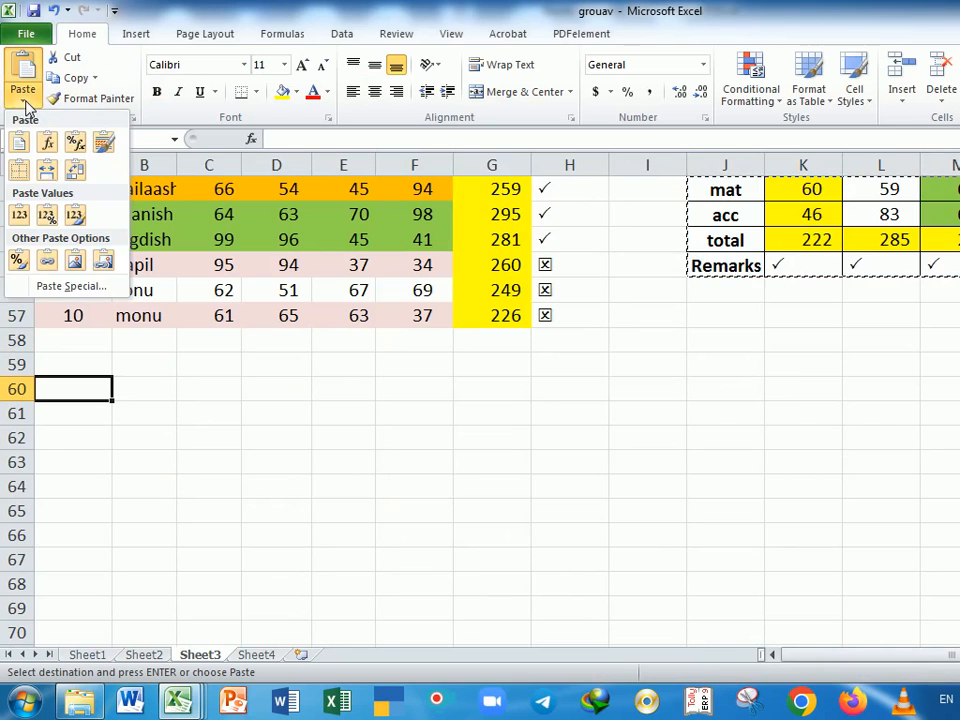
{"action": "left_click", "coordinate": [77, 171]}
{"action": "left_click", "coordinate": [673, 502]}
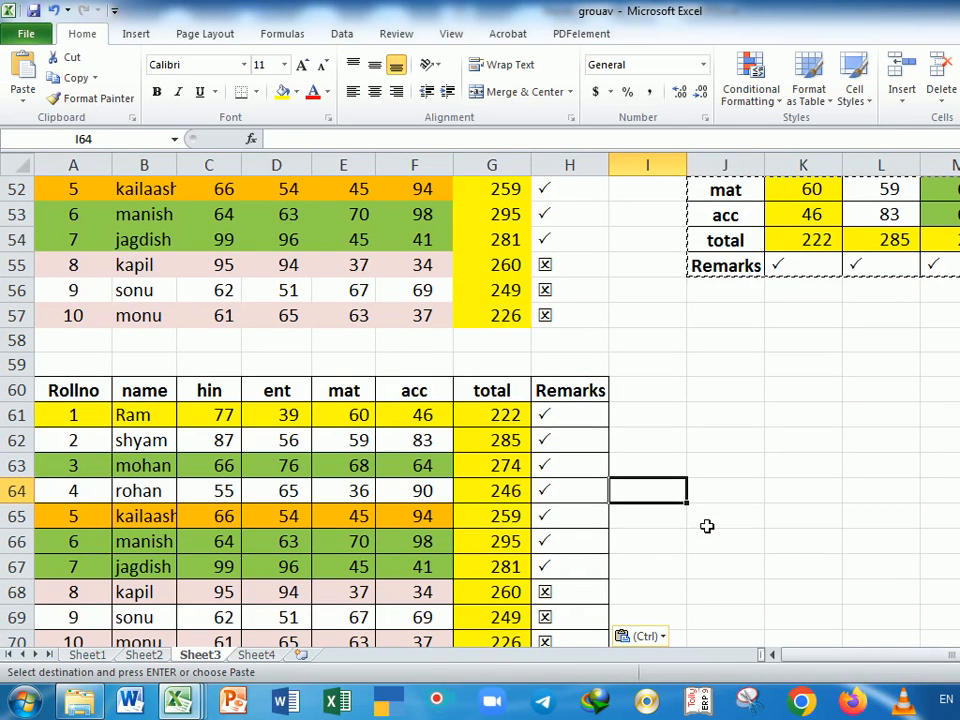
{"action": "scroll", "coordinate": [707, 526], "scroll_direction": "up", "scroll_amount": 2}
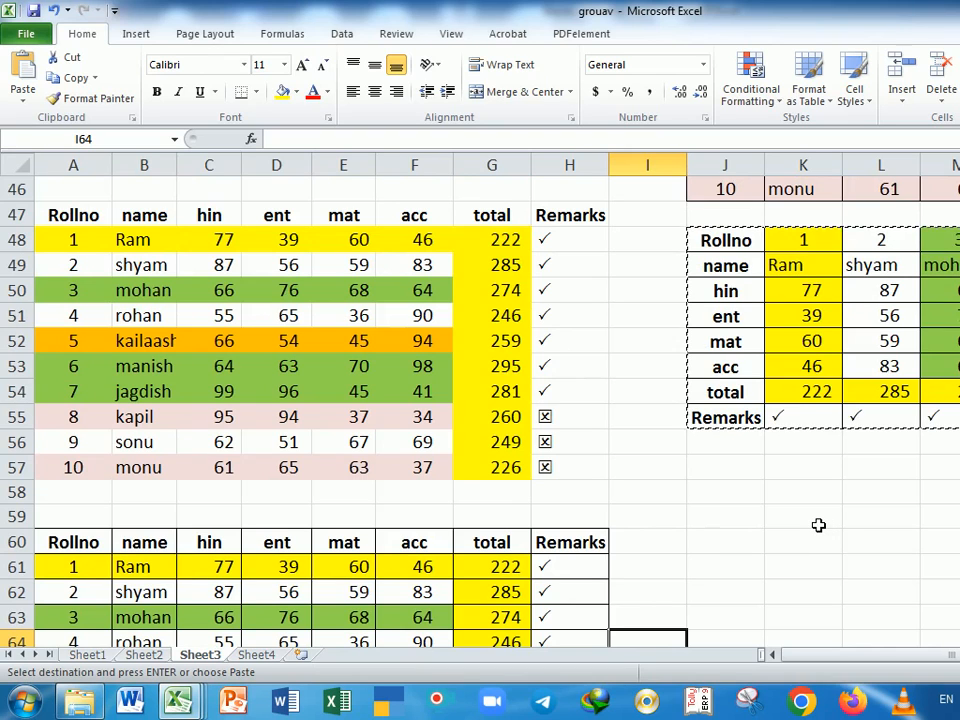
{"action": "scroll", "coordinate": [818, 525], "scroll_direction": "down", "scroll_amount": 1}
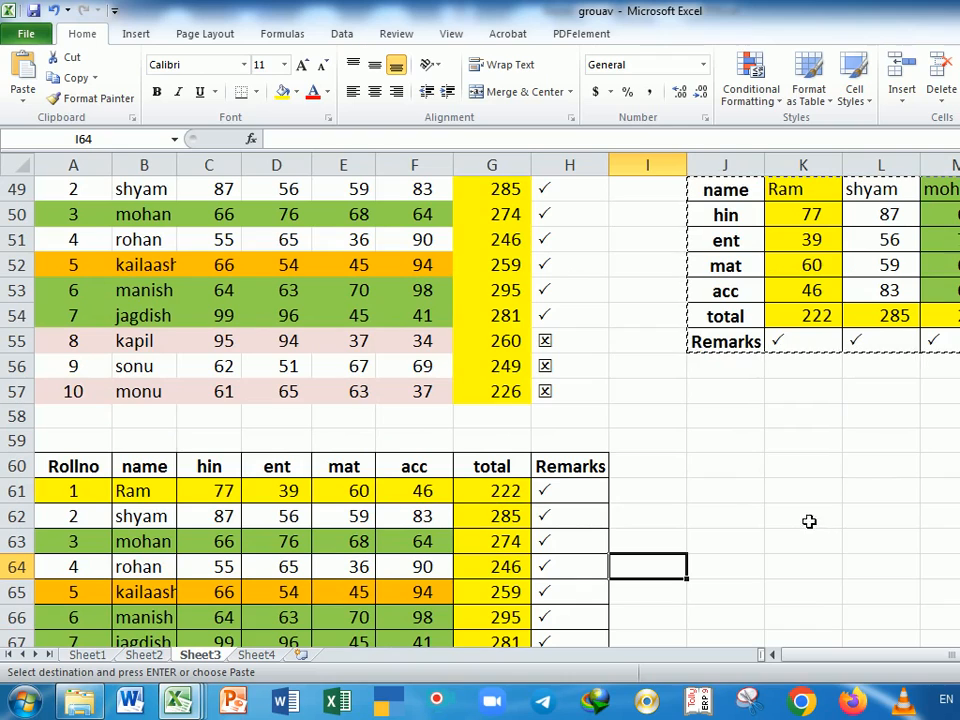
{"action": "left_click", "coordinate": [724, 468]}
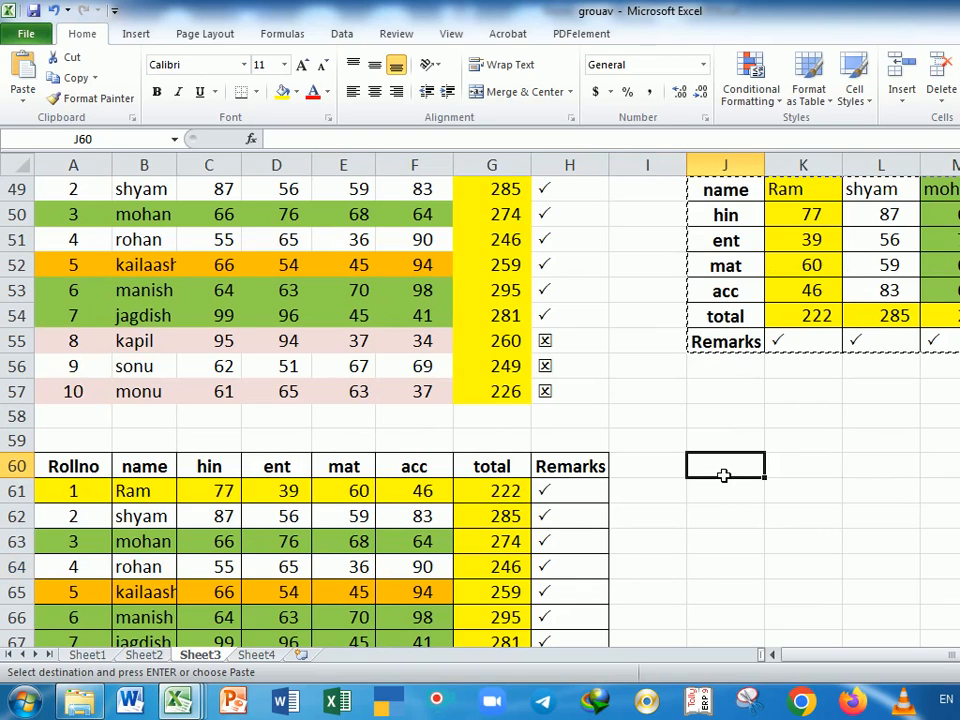
{"action": "left_click", "coordinate": [23, 100]}
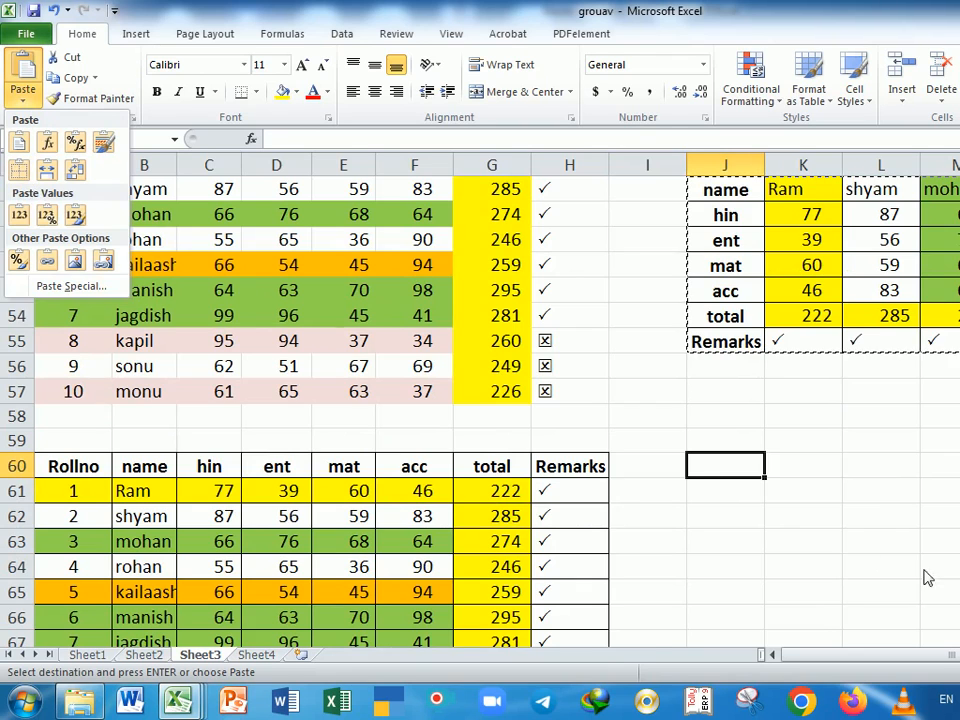
{"action": "left_click", "coordinate": [844, 525]}
{"action": "scroll", "coordinate": [832, 521], "scroll_direction": "down", "scroll_amount": 3}
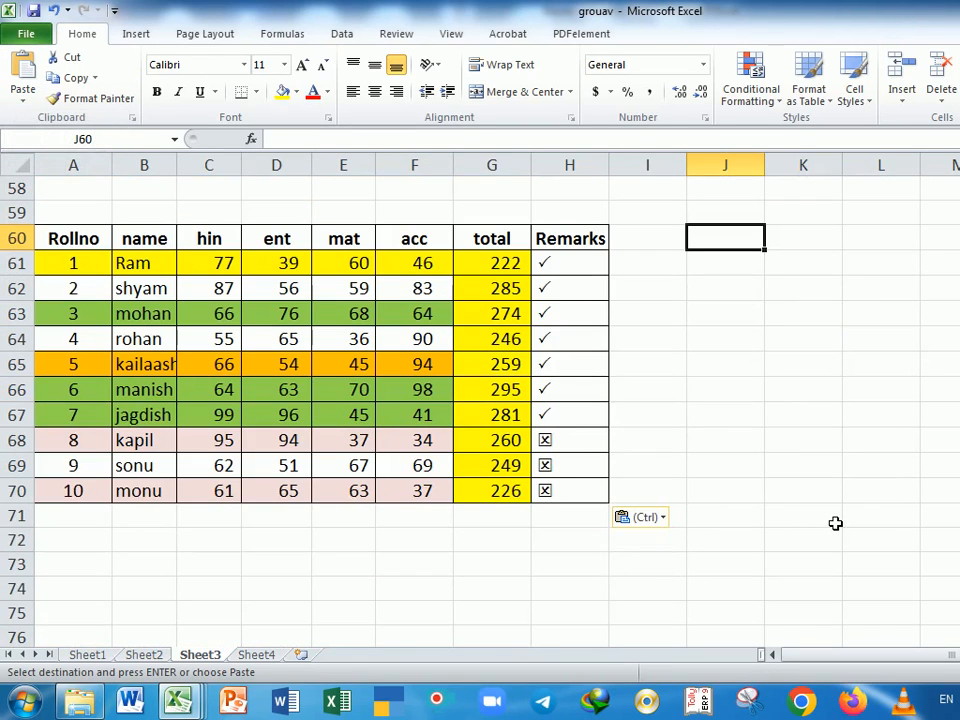
Check the total formula in G62, then copy the marks table A60:H70 and paste only its values at J60.
{"action": "left_click", "coordinate": [512, 290]}
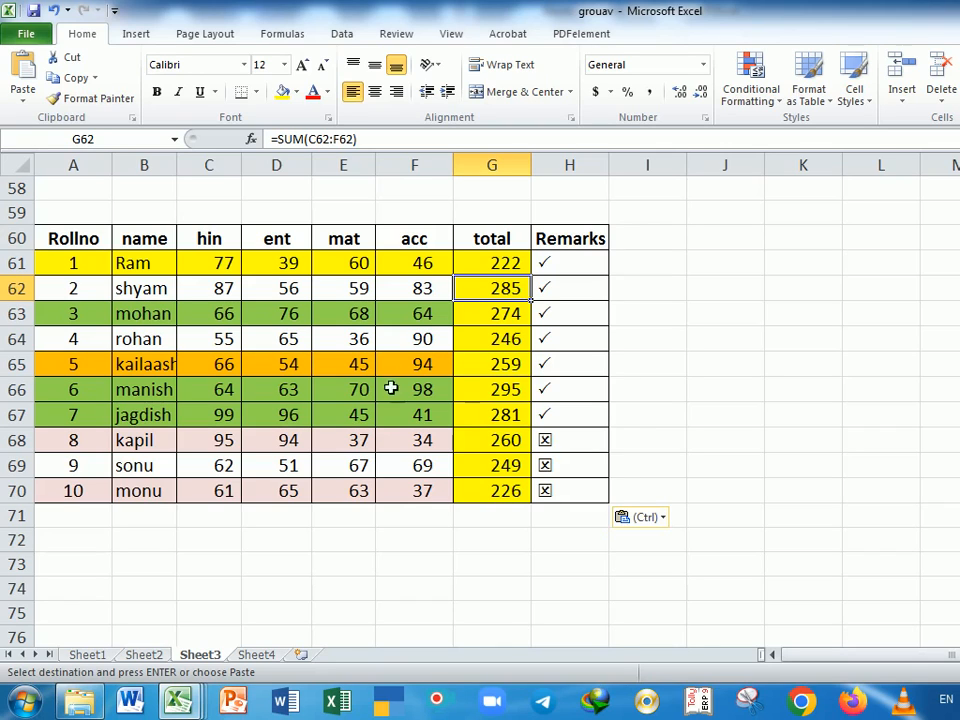
{"action": "left_click_drag", "start_coordinate": [294, 392], "coordinate": [513, 396]}
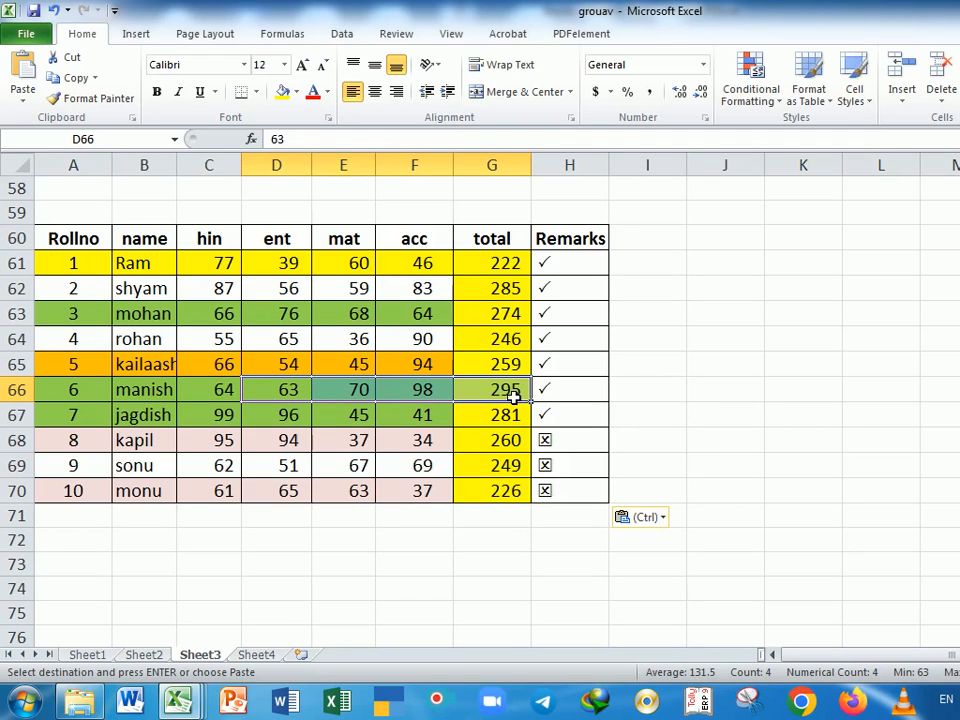
{"action": "left_click_drag", "start_coordinate": [90, 242], "coordinate": [583, 492]}
{"action": "left_click_drag", "start_coordinate": [583, 492], "coordinate": [583, 492]}
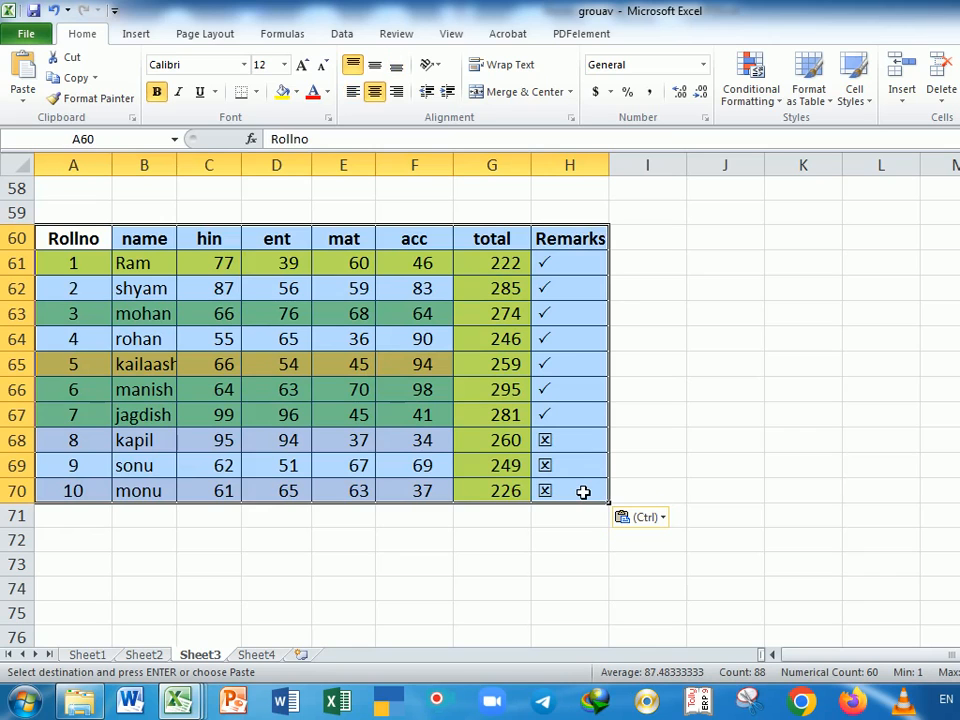
{"action": "left_click", "coordinate": [724, 245]}
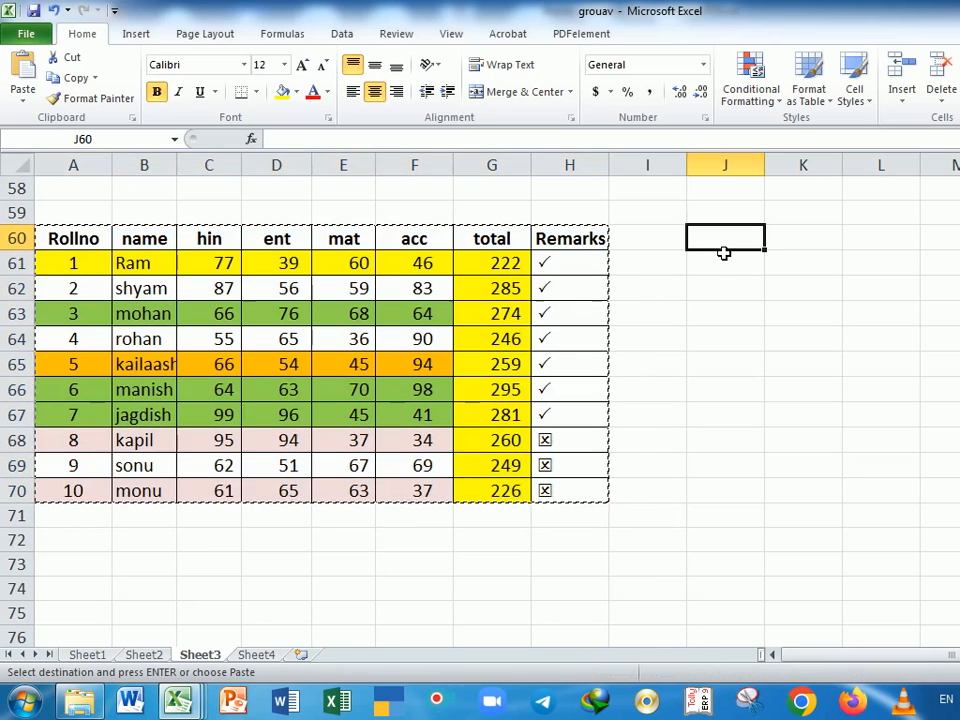
{"action": "left_click", "coordinate": [22, 92]}
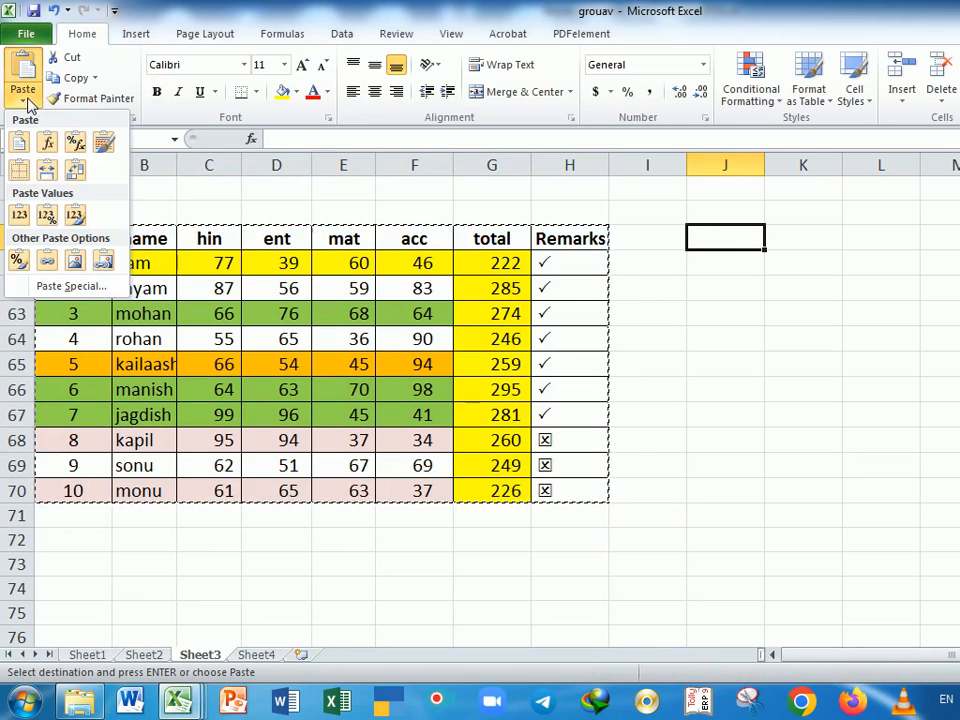
{"action": "left_click", "coordinate": [19, 214]}
{"action": "left_click", "coordinate": [788, 364]}
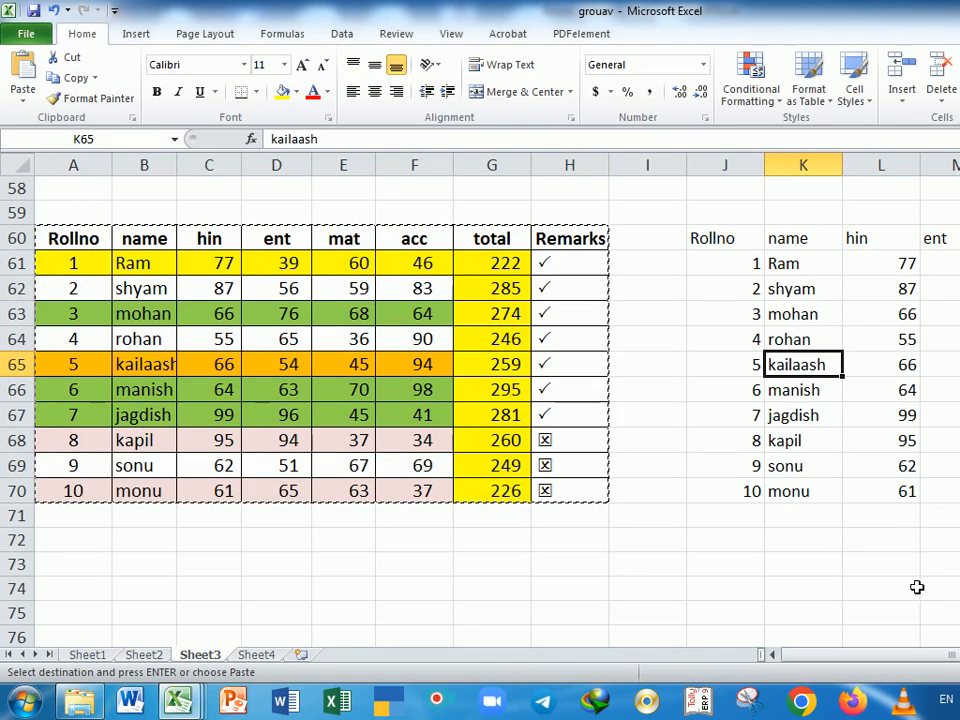
Inspect the total cells from P61 in the values-only table to see whether they contain formulas.
{"action": "left_click_drag", "start_coordinate": [932, 656], "coordinate": [959, 656]}
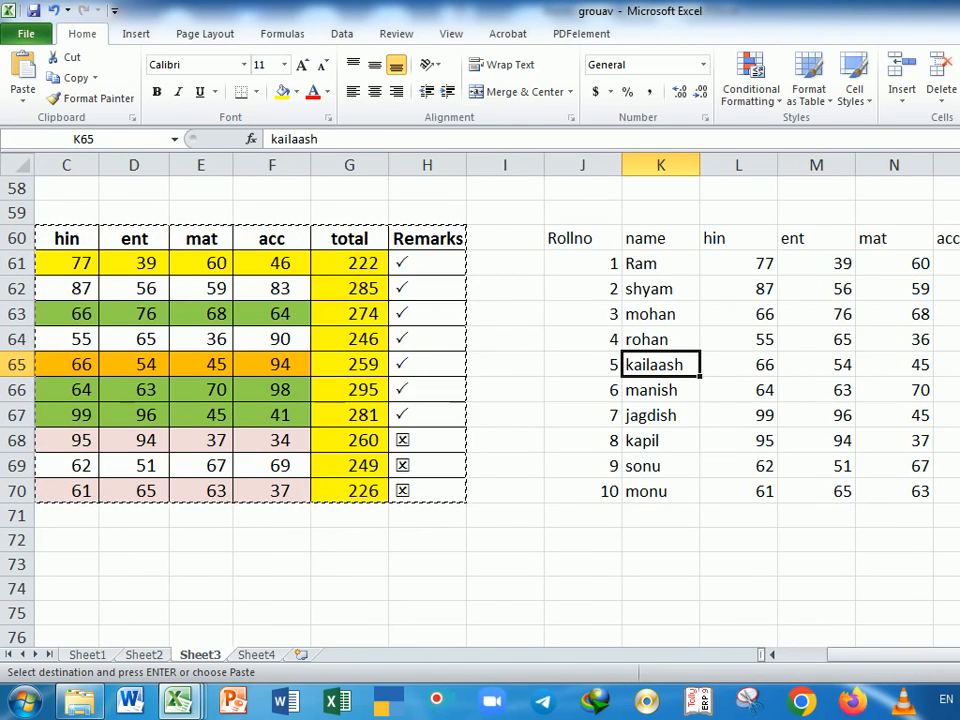
{"action": "left_click", "coordinate": [959, 263]}
{"action": "key", "text": "F2"}
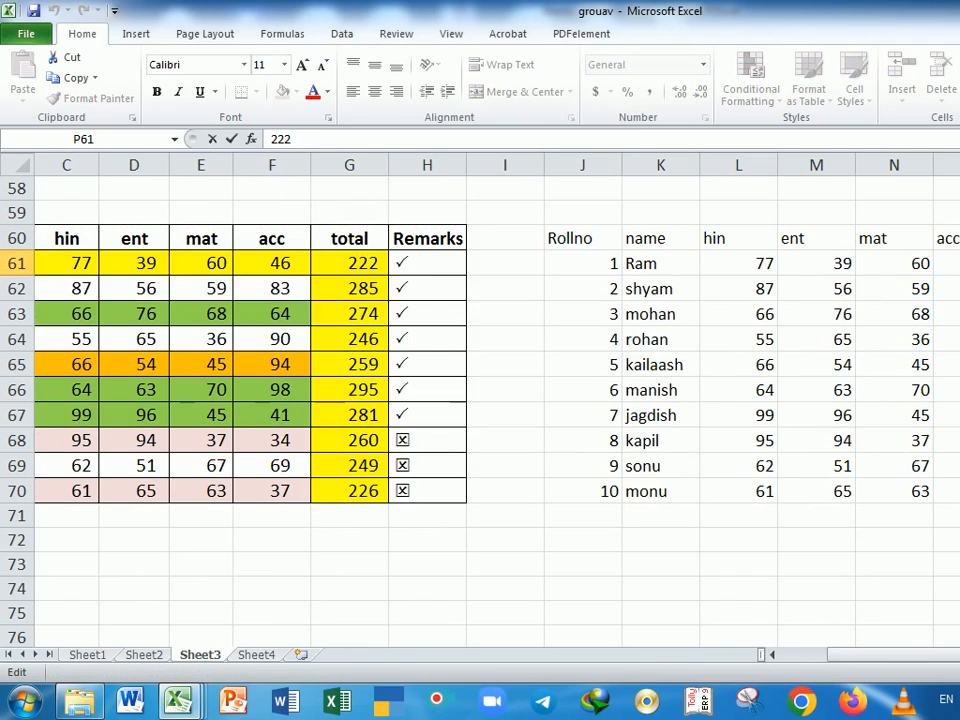
{"action": "key", "text": "Return"}
{"action": "key", "text": "Return"}
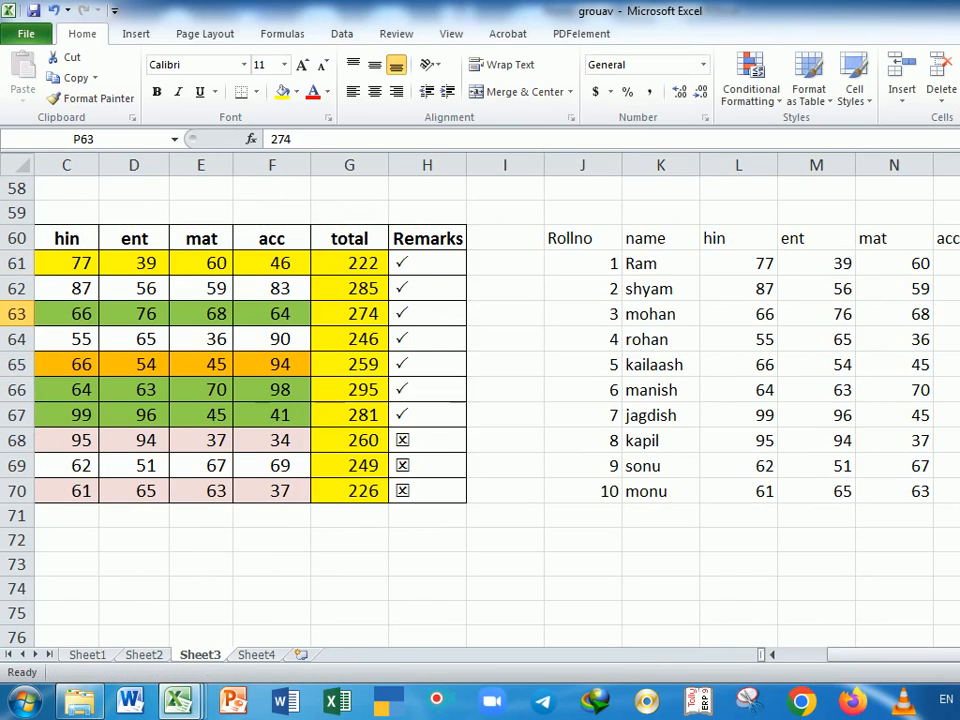
Check the total formula in G61 and compare it with the total in P62 of the values-only table.
{"action": "double_click", "coordinate": [366, 264]}
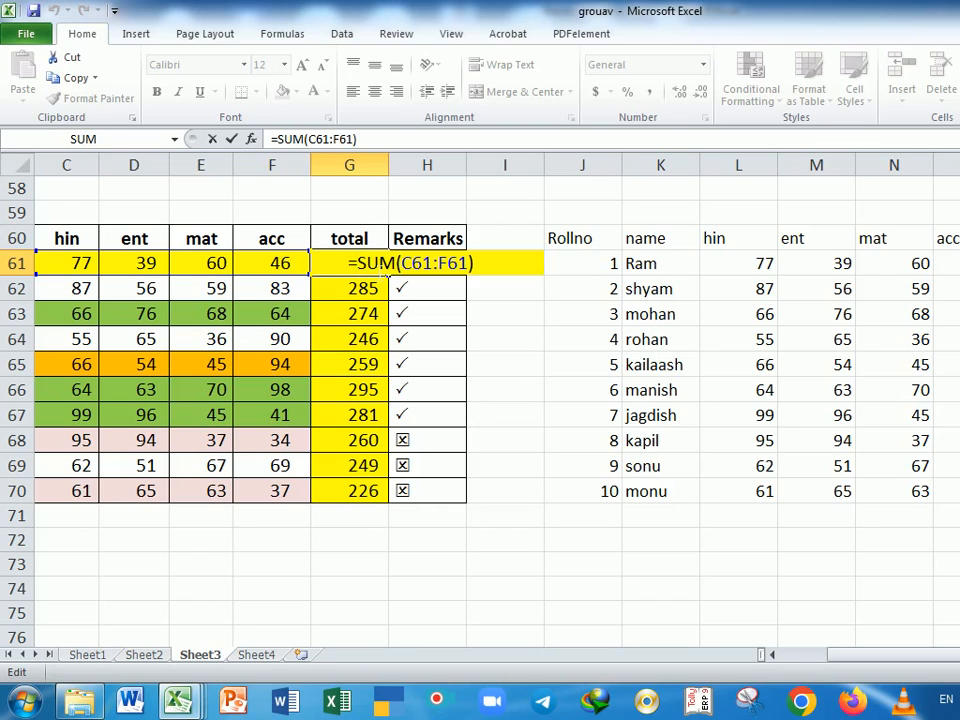
{"action": "key", "text": "Return"}
{"action": "left_click", "coordinate": [958, 289]}
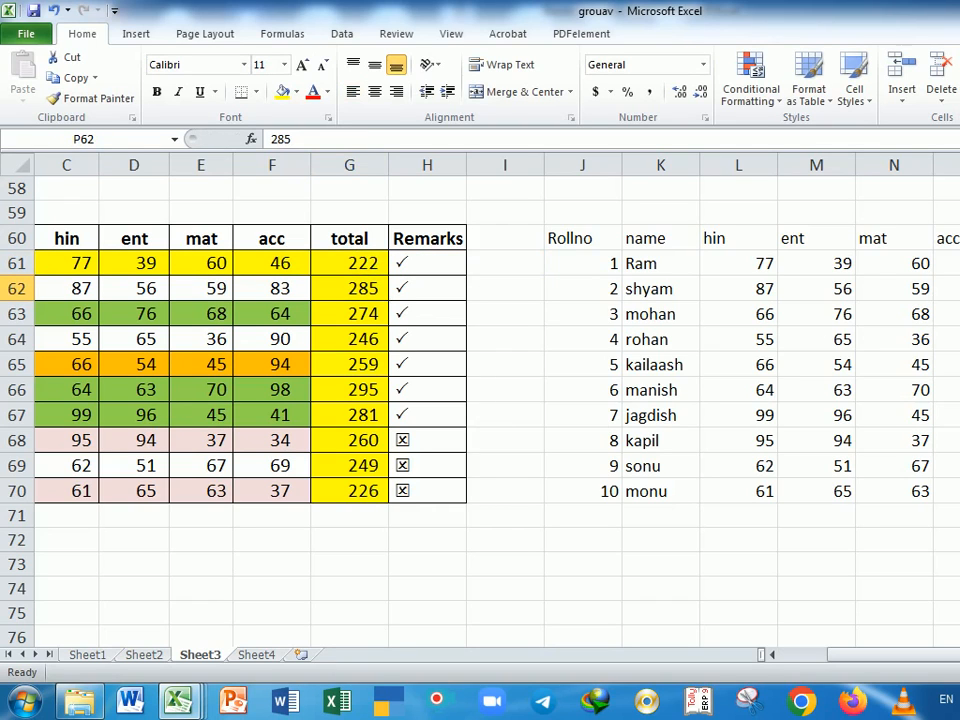
{"action": "left_click", "coordinate": [958, 289]}
{"action": "left_click", "coordinate": [711, 392]}
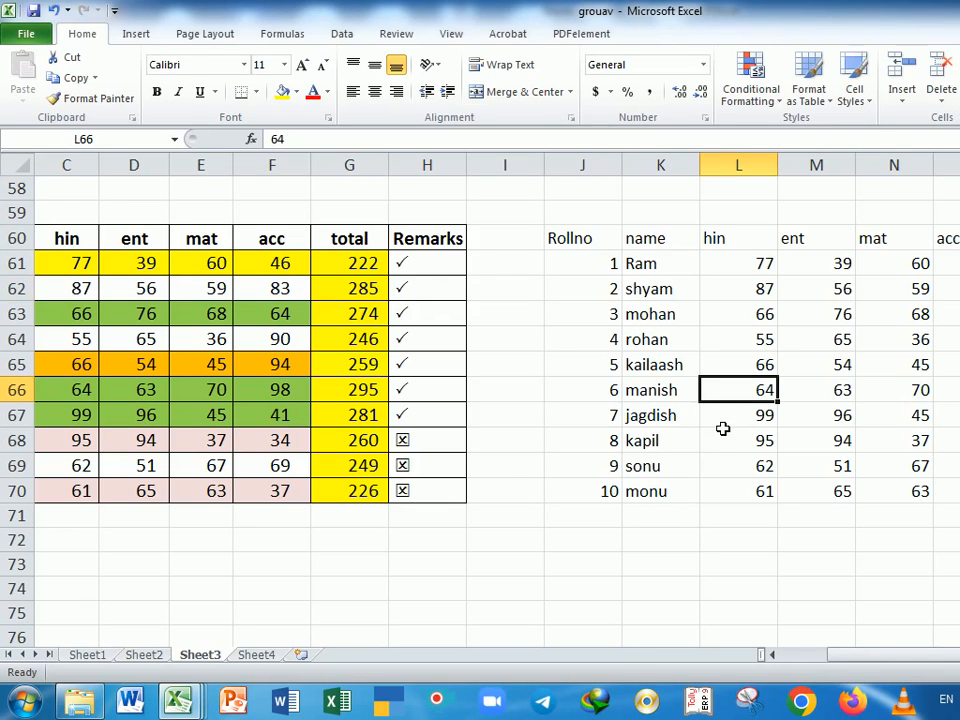
{"action": "key", "text": "ctrl+c"}
{"action": "left_click", "coordinate": [20, 92]}
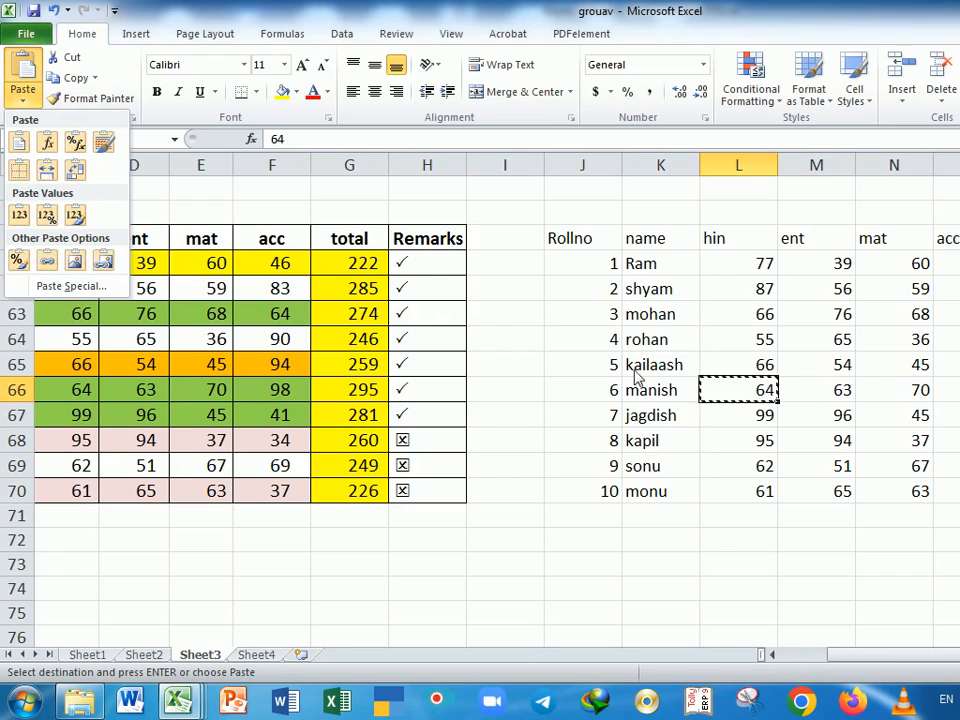
{"action": "key", "text": "Escape"}
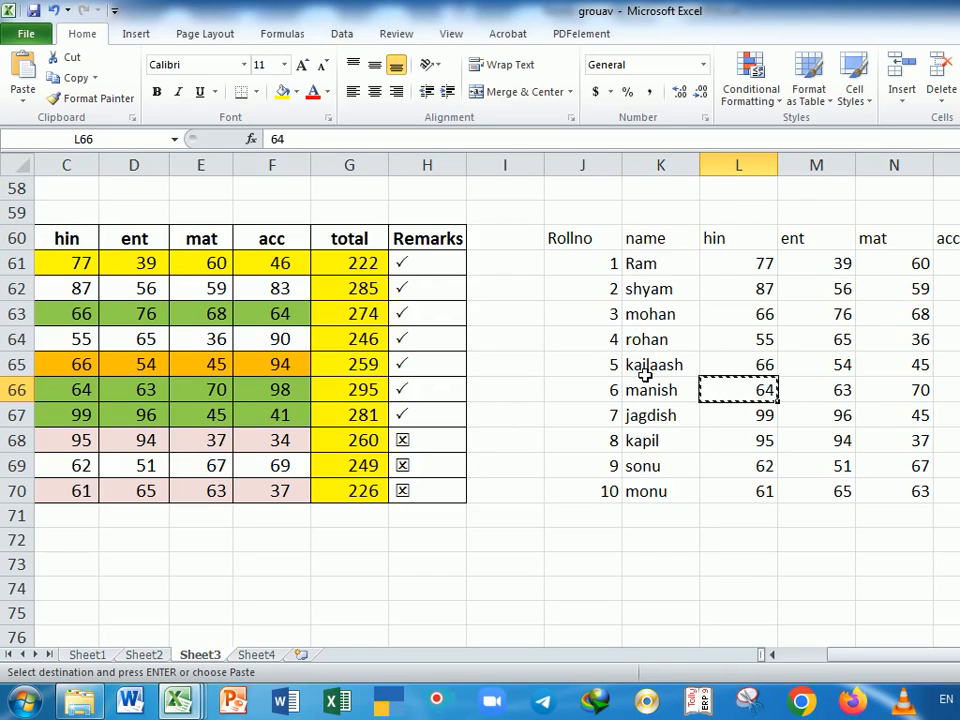
{"action": "left_click", "coordinate": [815, 506]}
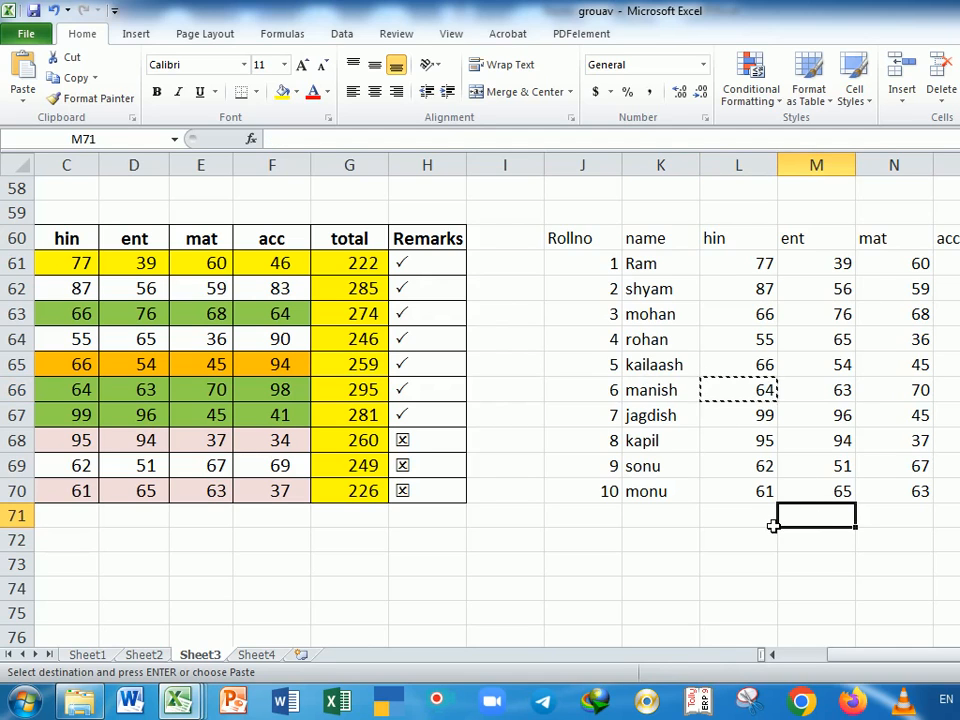
Copy the marks table A60:H70 and paste it at A73 with Values & Number Formatting.
{"action": "left_click_drag", "start_coordinate": [882, 656], "coordinate": [804, 656]}
{"action": "left_click_drag", "start_coordinate": [94, 242], "coordinate": [579, 491]}
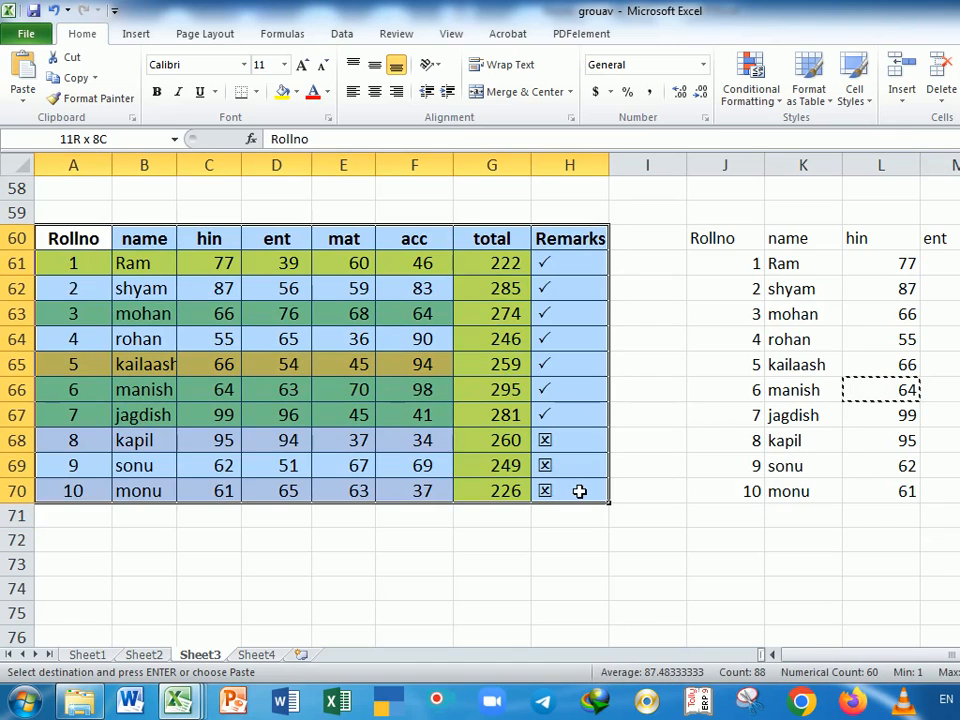
{"action": "left_click", "coordinate": [66, 78]}
{"action": "scroll", "coordinate": [255, 479], "scroll_direction": "down", "scroll_amount": 4}
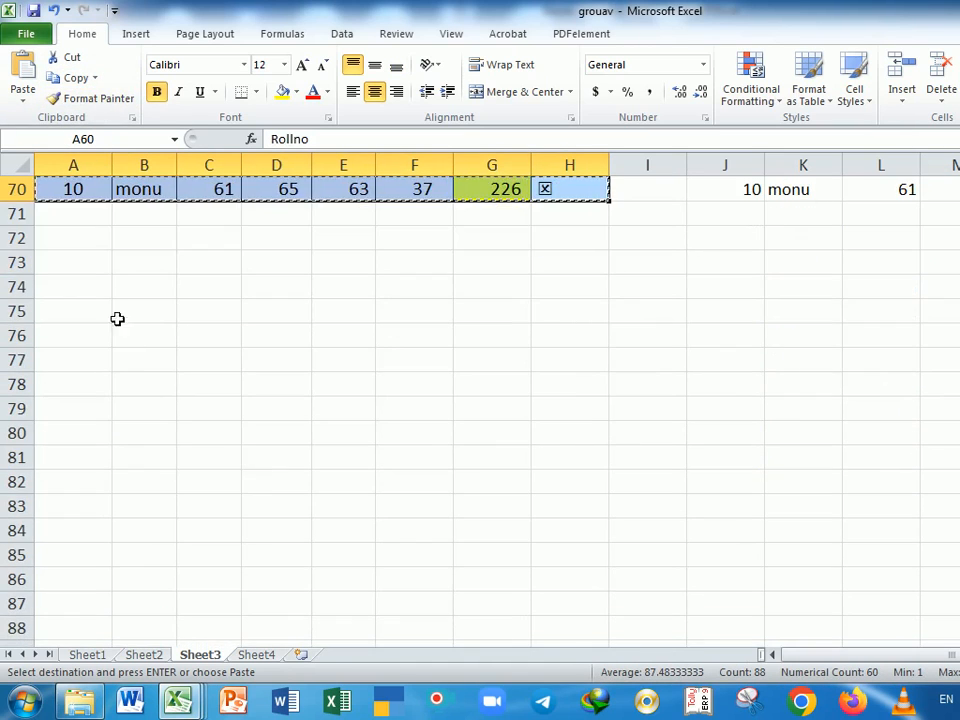
{"action": "left_click", "coordinate": [97, 268]}
{"action": "left_click", "coordinate": [22, 93]}
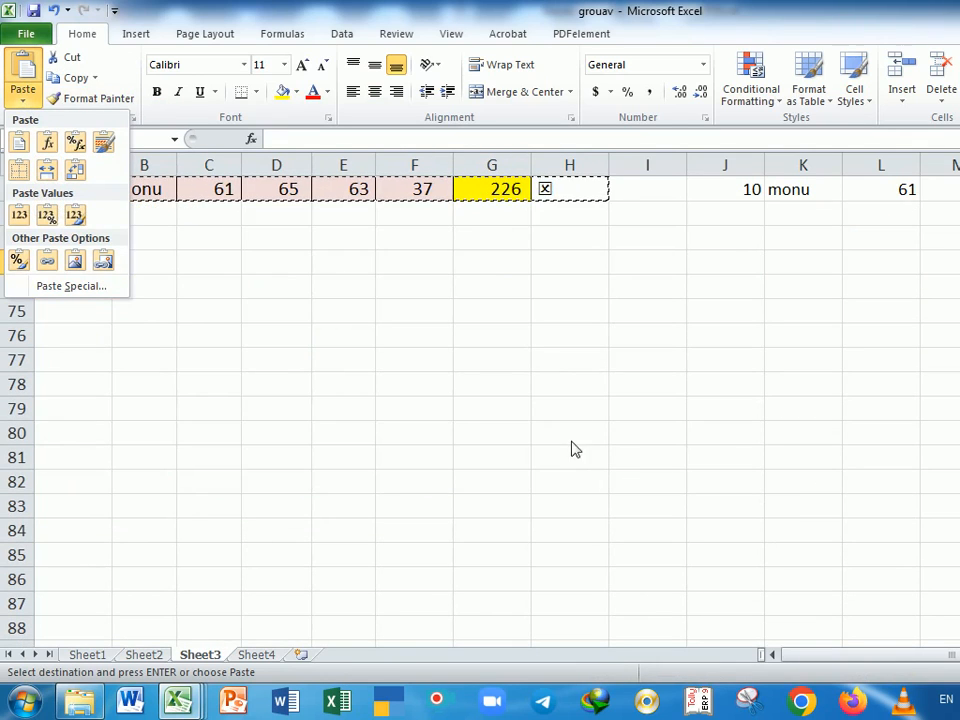
{"action": "scroll", "coordinate": [574, 424], "scroll_direction": "up", "scroll_amount": 2}
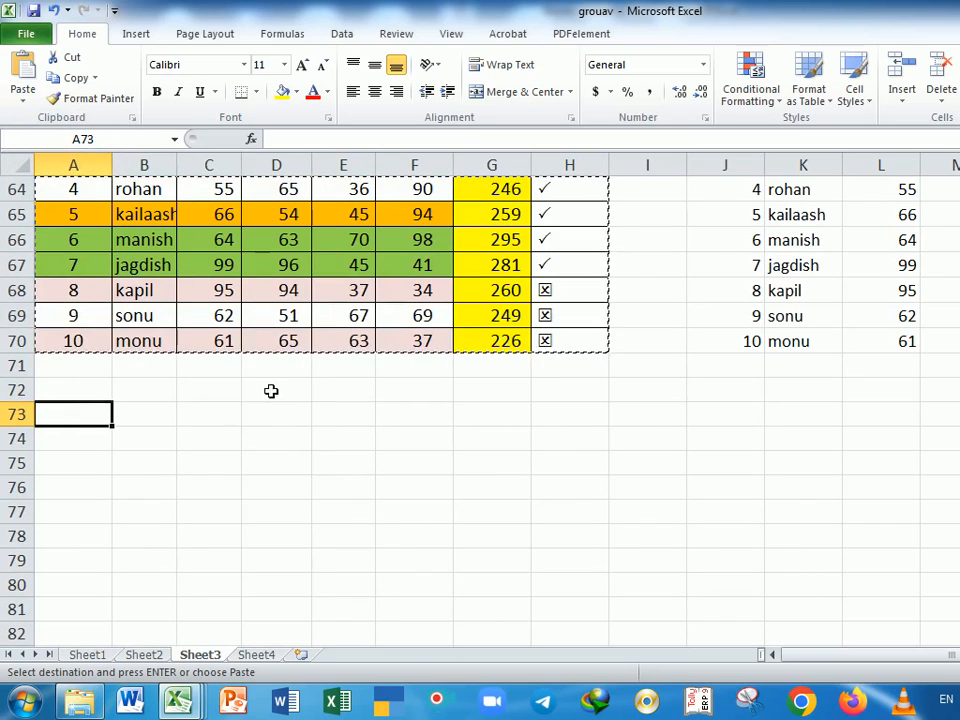
{"action": "left_click", "coordinate": [94, 78]}
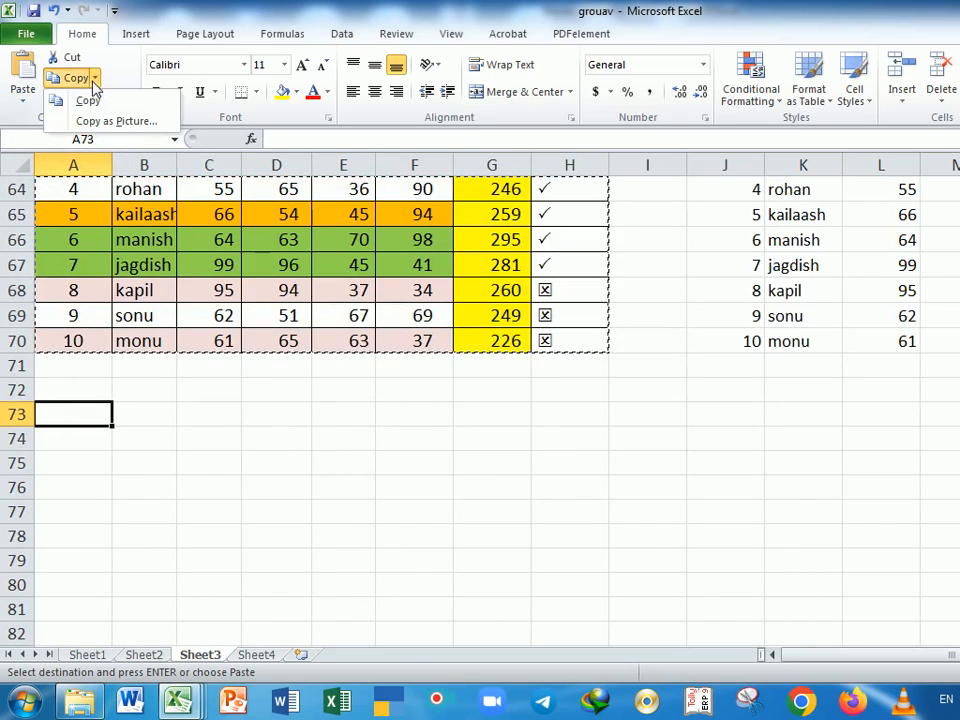
{"action": "left_click", "coordinate": [24, 100]}
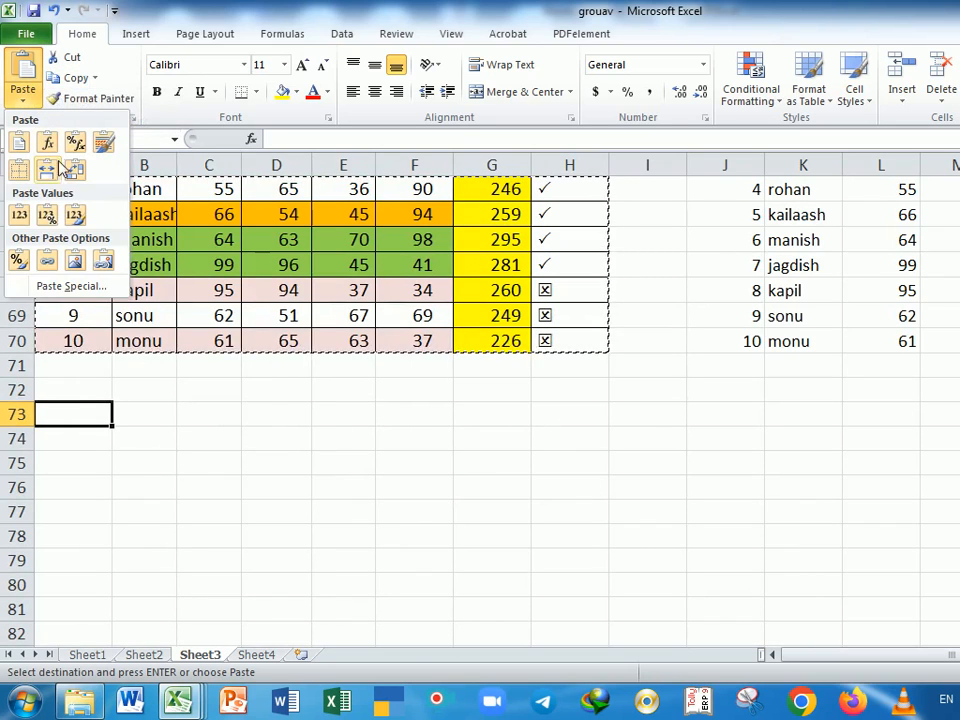
{"action": "left_click", "coordinate": [45, 214]}
Inspect the total cells in column G of the table pasted at A73 for formulas.
{"action": "left_click", "coordinate": [430, 560]}
{"action": "left_click", "coordinate": [480, 487]}
{"action": "left_click", "coordinate": [467, 463]}
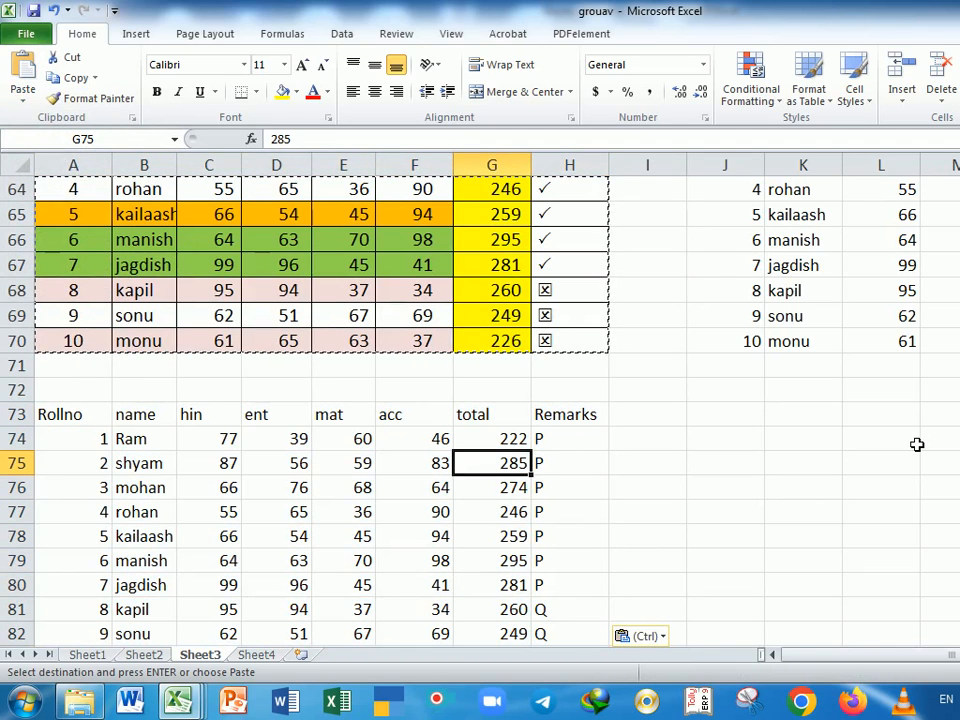
Paste the copied marks table at J73 with Values & Source Formatting.
{"action": "left_click", "coordinate": [711, 425]}
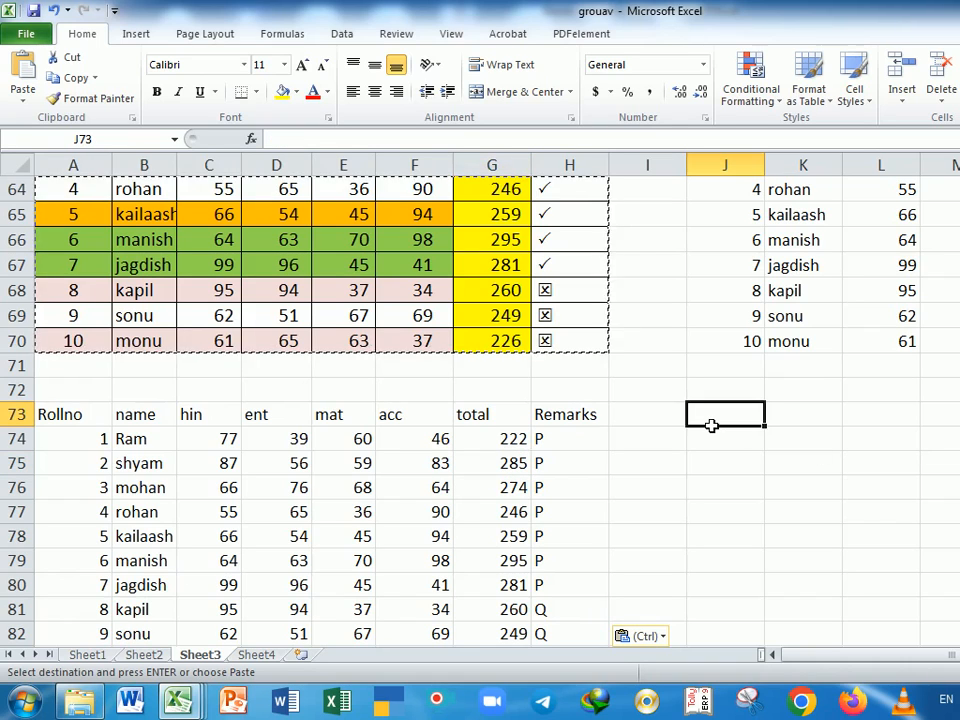
{"action": "left_click", "coordinate": [23, 96]}
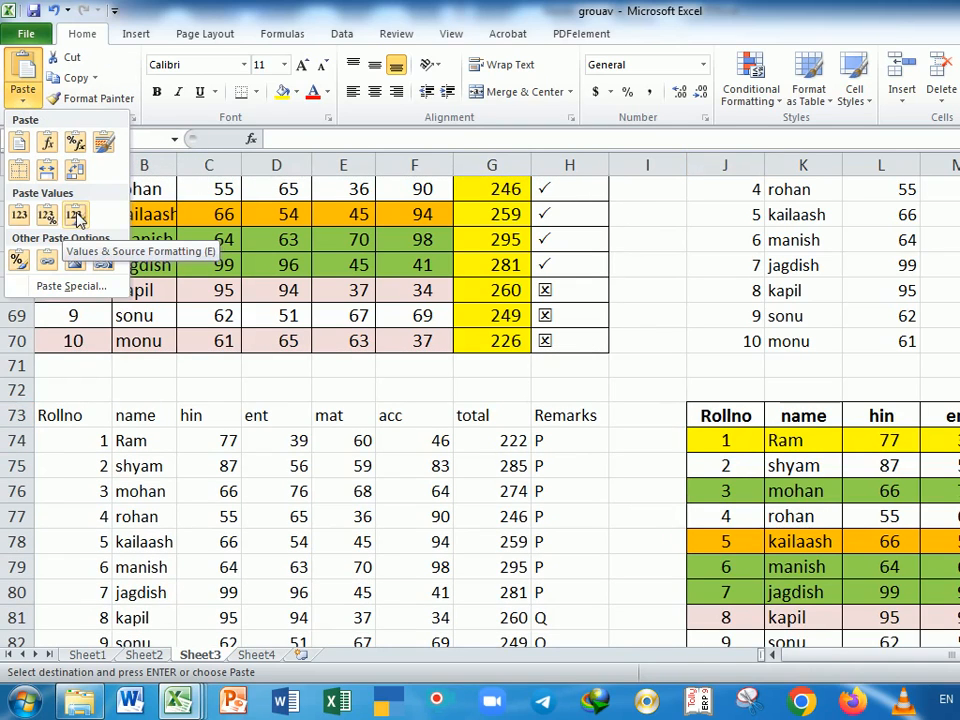
{"action": "left_click", "coordinate": [78, 218]}
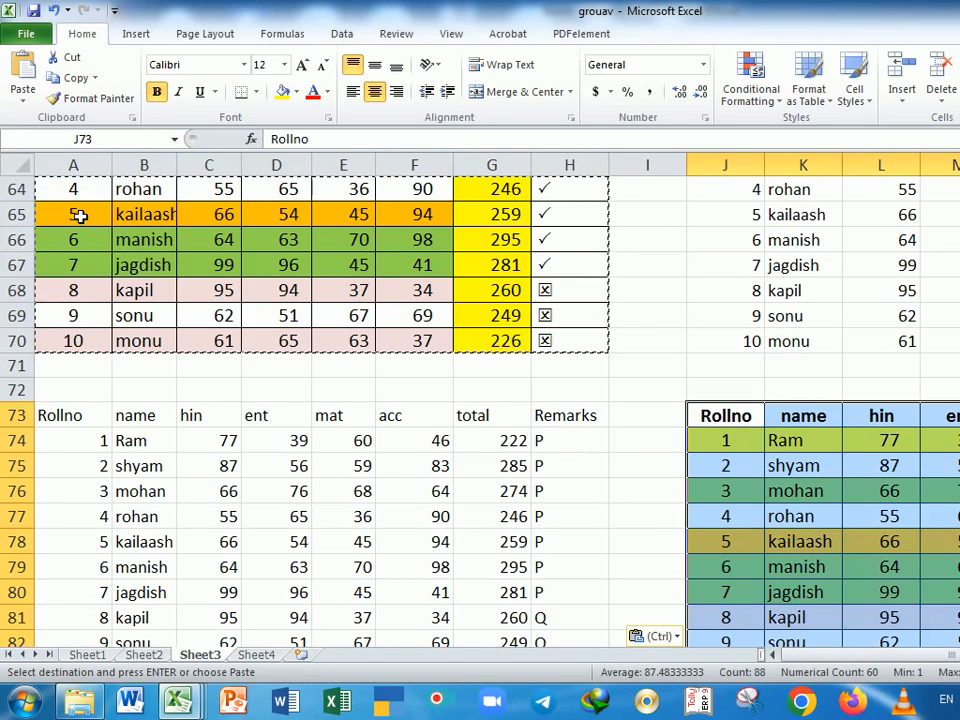
Inspect the column P totals in the table pasted at J73 and compare them with the formula in G65.
{"action": "scroll", "coordinate": [850, 600], "scroll_direction": "right", "scroll_amount": 3}
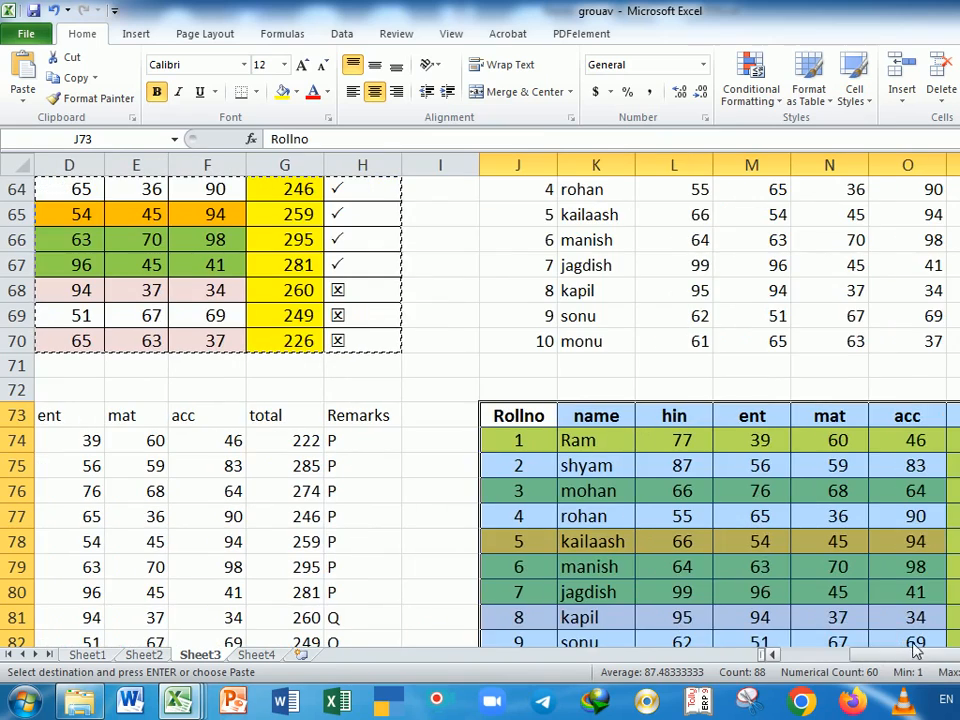
{"action": "scroll", "coordinate": [873, 568], "scroll_direction": "down", "scroll_amount": 2}
{"action": "left_click", "coordinate": [956, 415]}
{"action": "left_click", "coordinate": [956, 364]}
{"action": "left_click", "coordinate": [956, 314]}
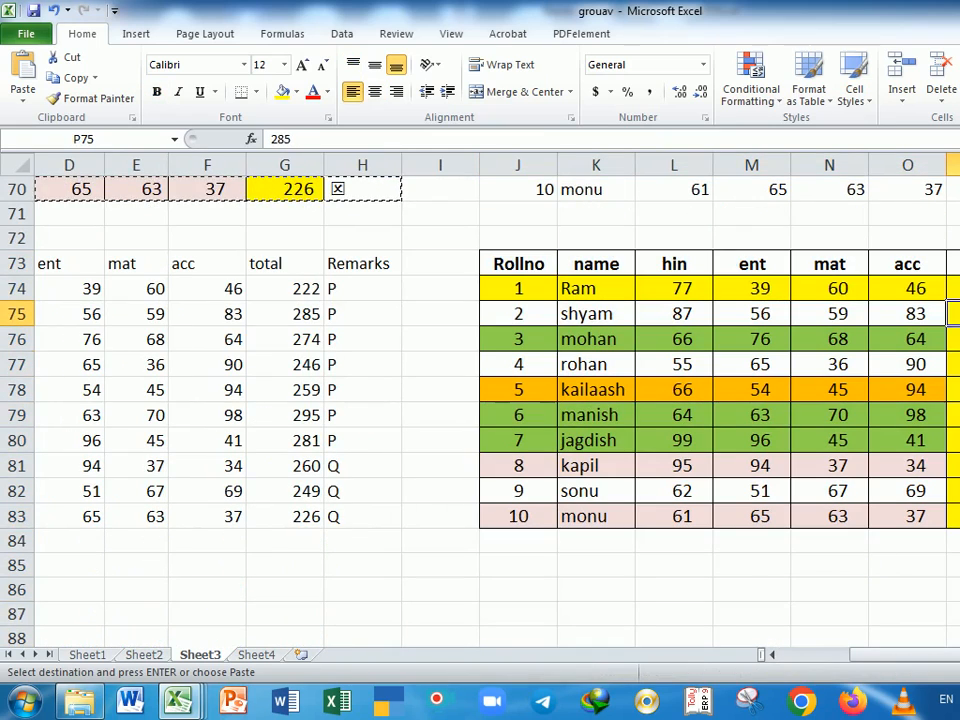
{"action": "left_click", "coordinate": [956, 289]}
{"action": "left_click", "coordinate": [955, 339]}
{"action": "scroll", "coordinate": [637, 487], "scroll_direction": "up", "scroll_amount": 3}
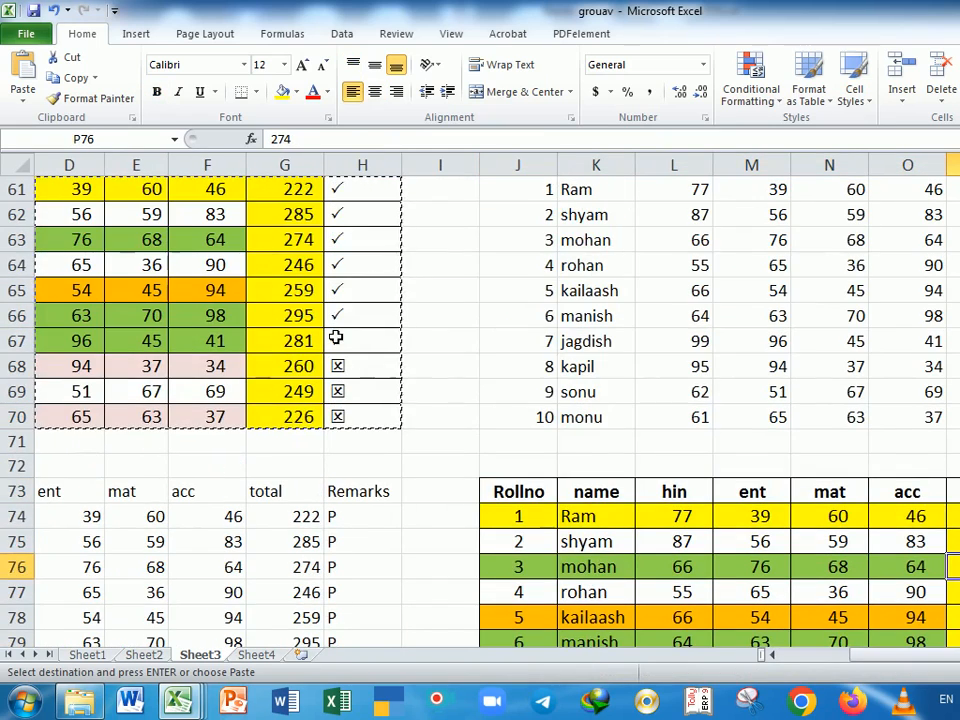
{"action": "left_click", "coordinate": [306, 294]}
{"action": "double_click", "coordinate": [303, 291]}
{"action": "key", "text": "Escape"}
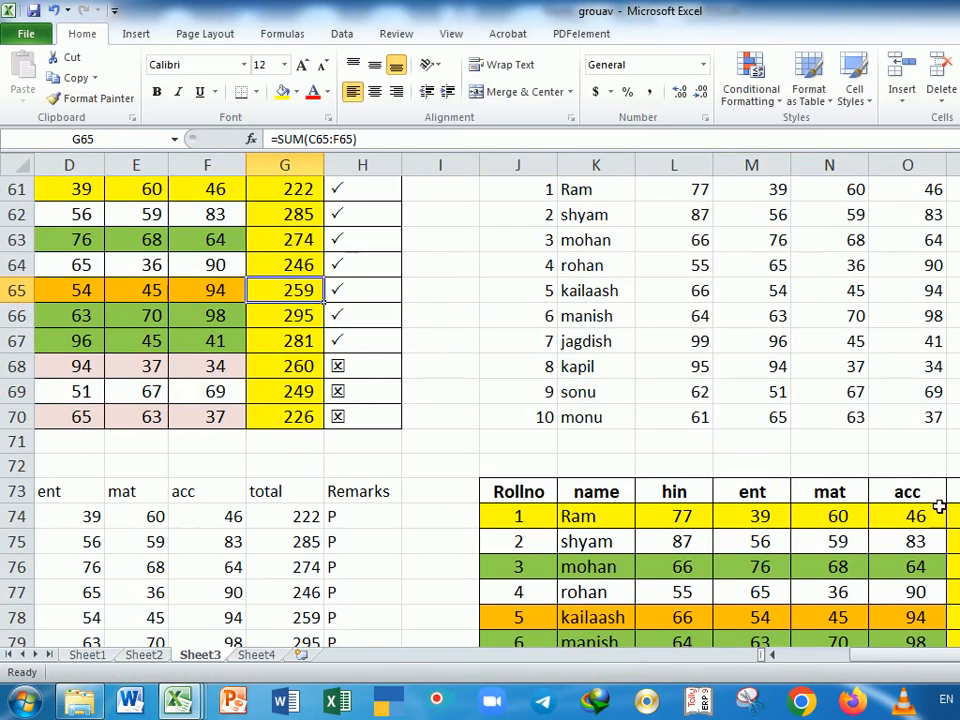
Highlight the totals P74:P83 and the whole table from J73, and recheck individual total cells for formulas.
{"action": "scroll", "coordinate": [322, 297], "scroll_direction": "down", "scroll_amount": 2}
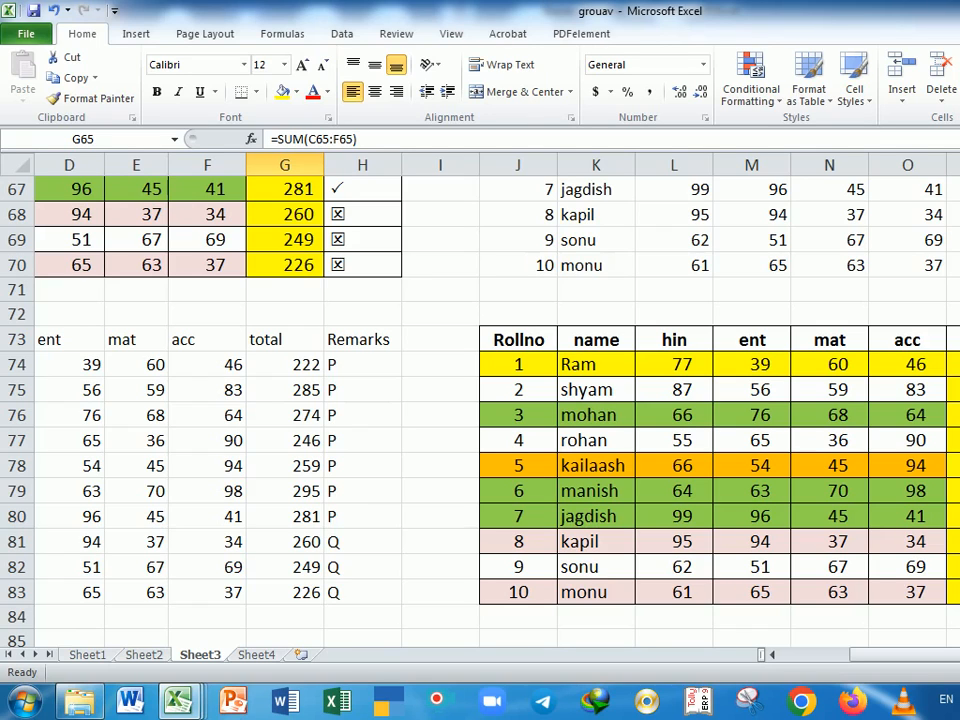
{"action": "left_click_drag", "start_coordinate": [956, 365], "coordinate": [956, 592]}
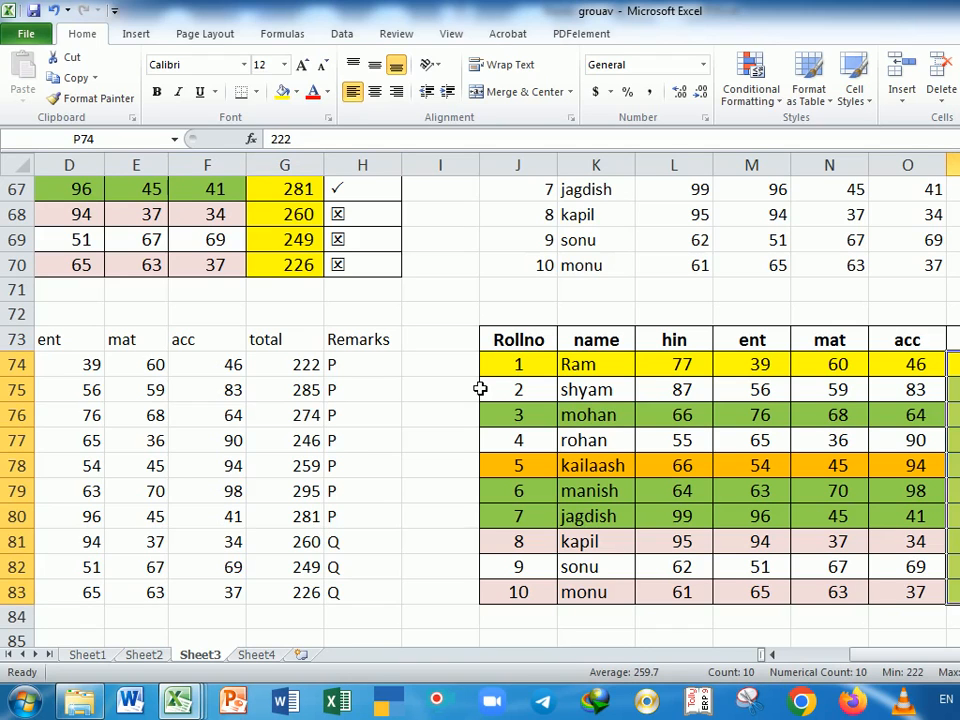
{"action": "left_click_drag", "start_coordinate": [519, 340], "coordinate": [958, 592]}
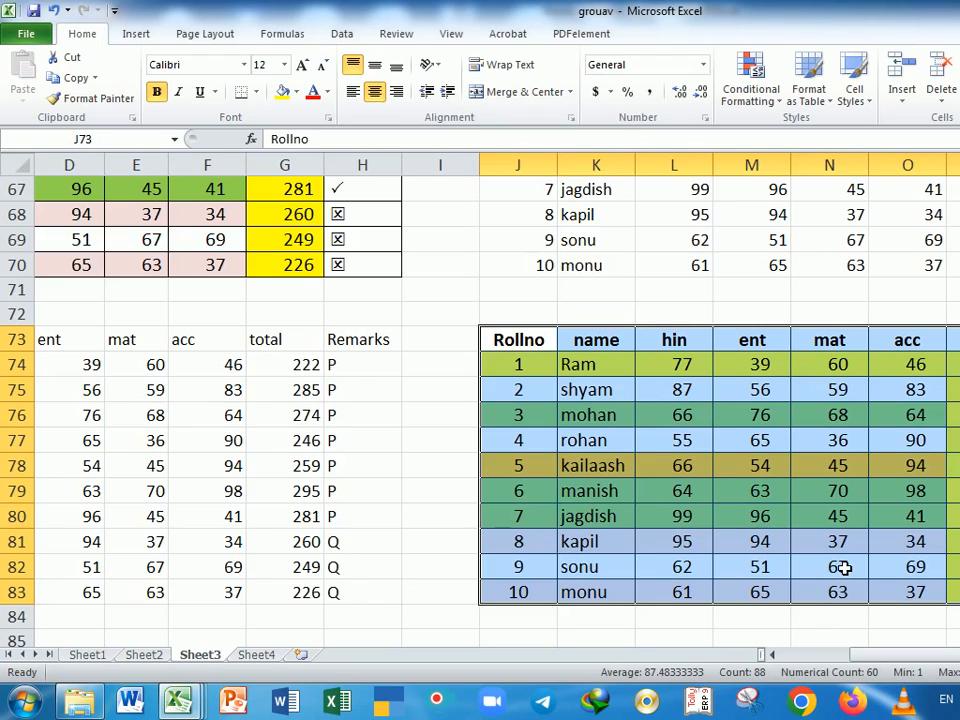
{"action": "left_click", "coordinate": [956, 466]}
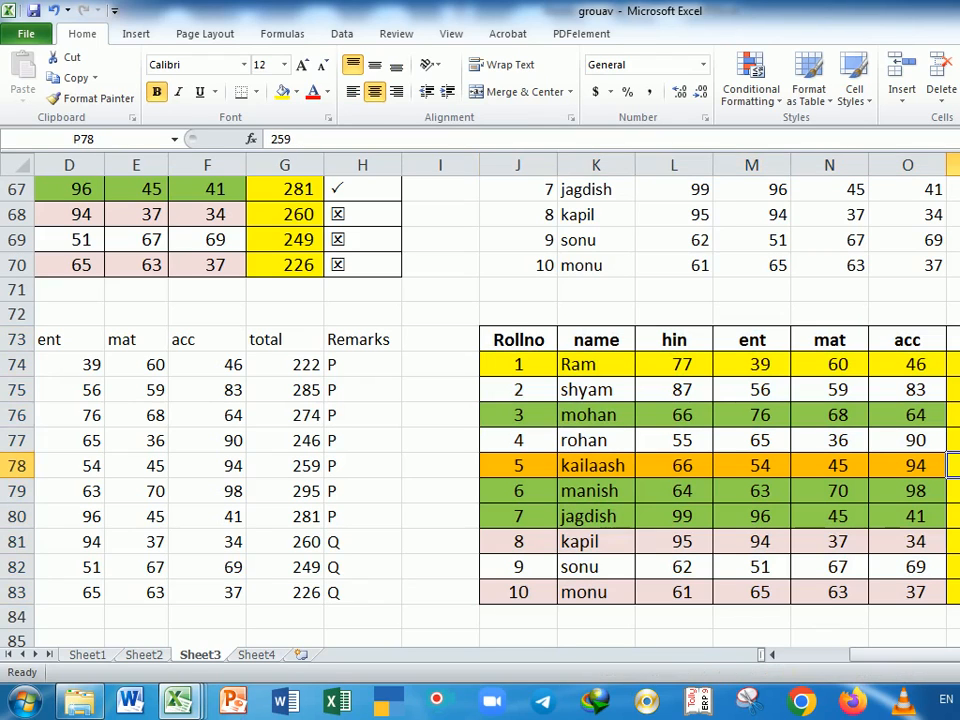
{"action": "left_click", "coordinate": [956, 415]}
{"action": "left_click", "coordinate": [956, 365]}
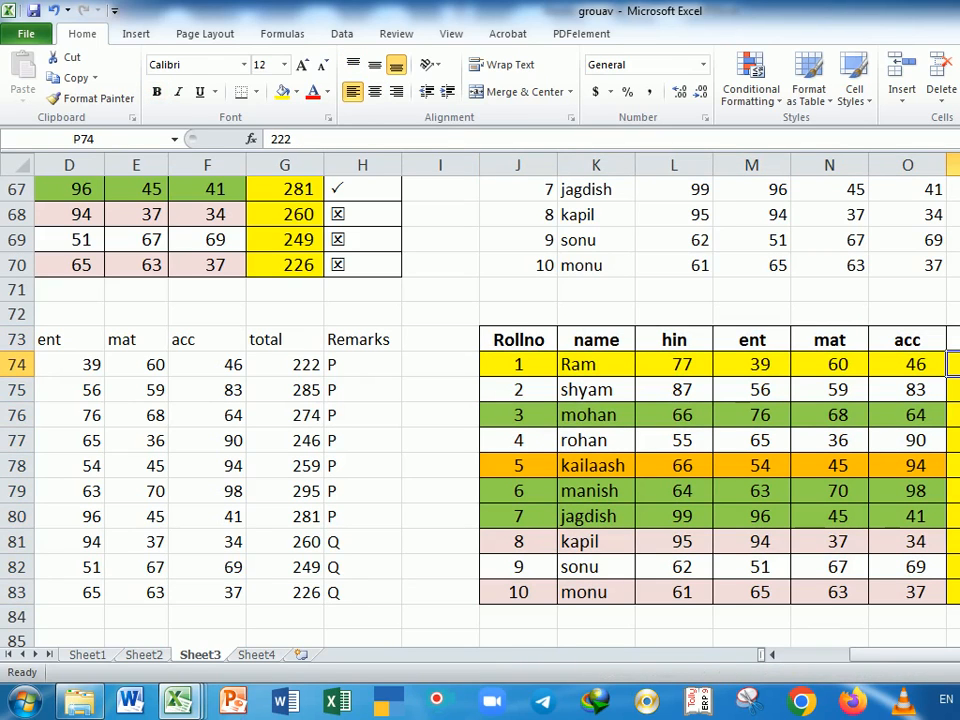
Copy the marks table A60:H70 and paste only its formatting at A86.
{"action": "left_click_drag", "start_coordinate": [951, 656], "coordinate": [852, 657]}
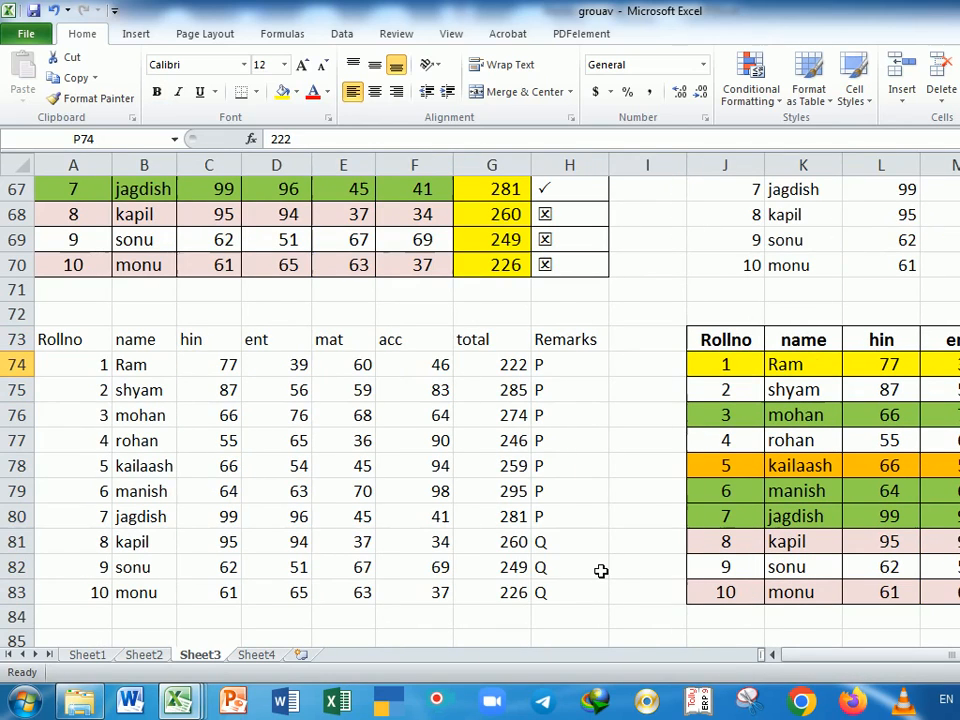
{"action": "scroll", "coordinate": [601, 571], "scroll_direction": "down", "scroll_amount": 3}
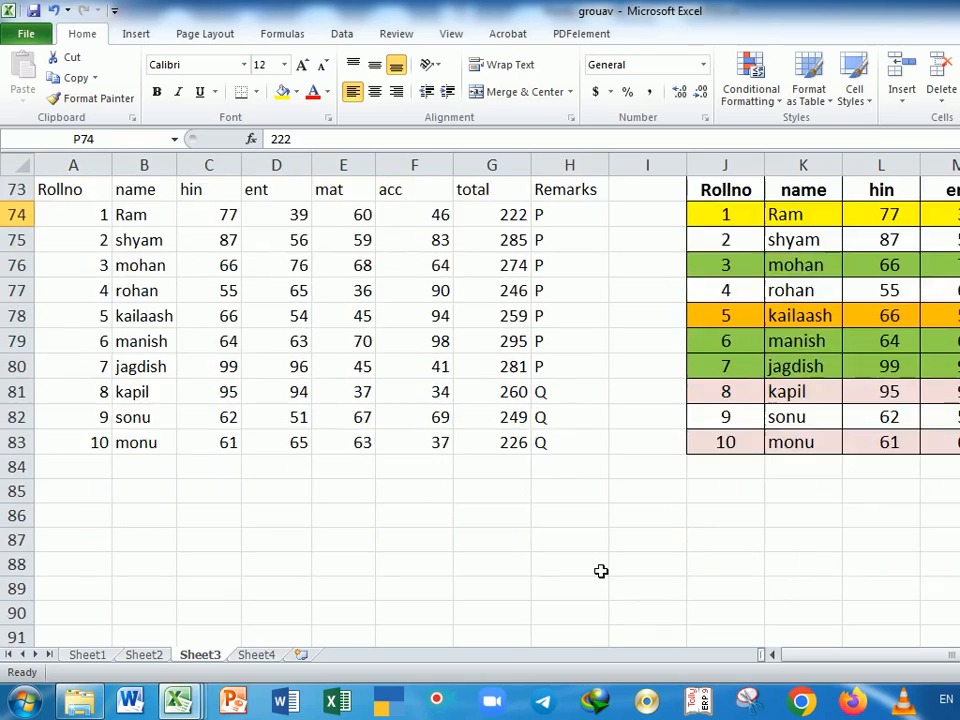
{"action": "scroll", "coordinate": [601, 571], "scroll_direction": "up", "scroll_amount": 2}
{"action": "scroll", "coordinate": [601, 571], "scroll_direction": "up", "scroll_amount": 4}
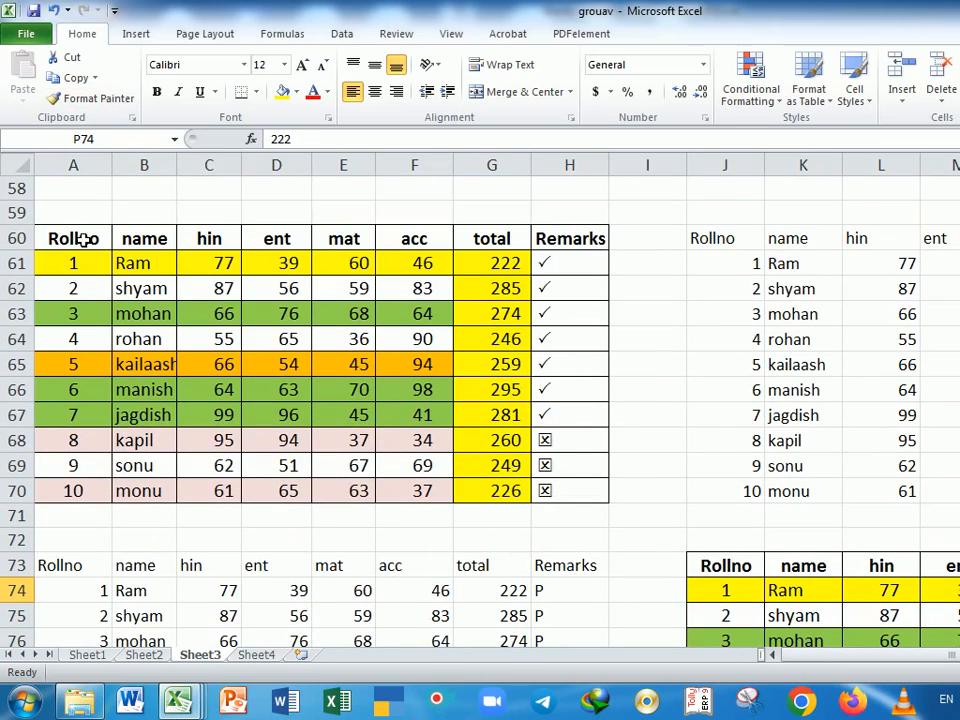
{"action": "left_click_drag", "start_coordinate": [66, 238], "coordinate": [557, 492]}
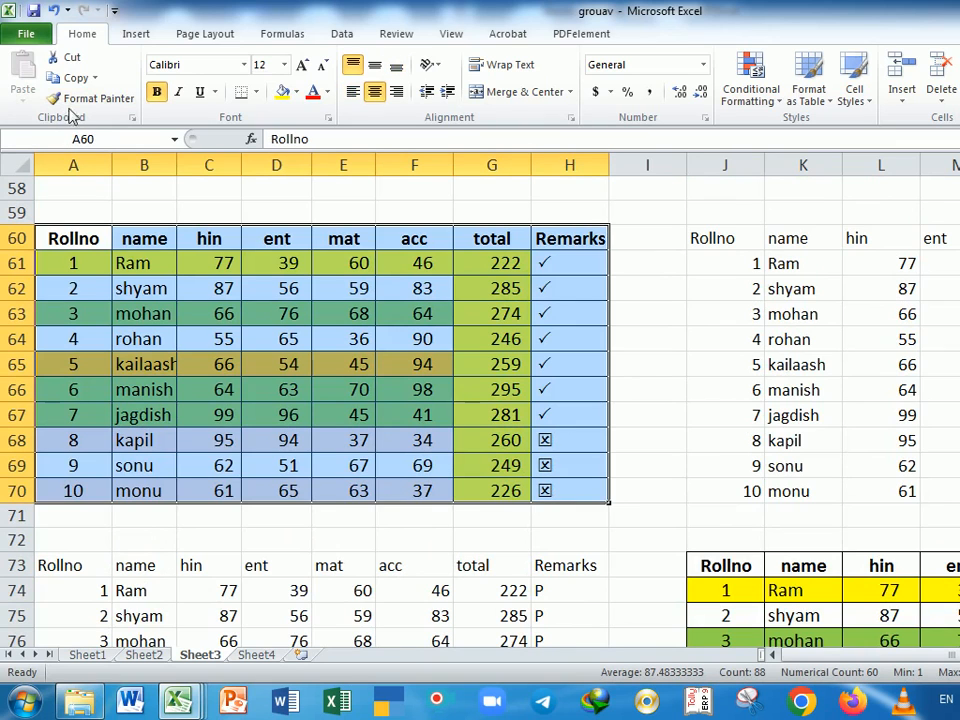
{"action": "left_click", "coordinate": [72, 78]}
{"action": "scroll", "coordinate": [370, 460], "scroll_direction": "down", "scroll_amount": 7}
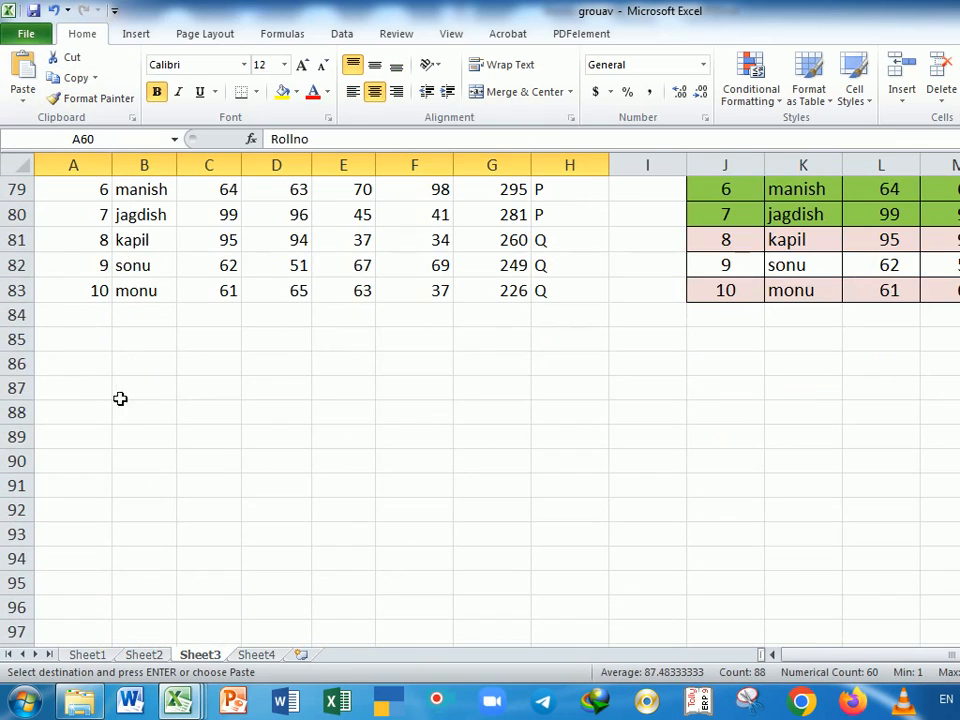
{"action": "left_click", "coordinate": [96, 370]}
{"action": "left_click", "coordinate": [20, 108]}
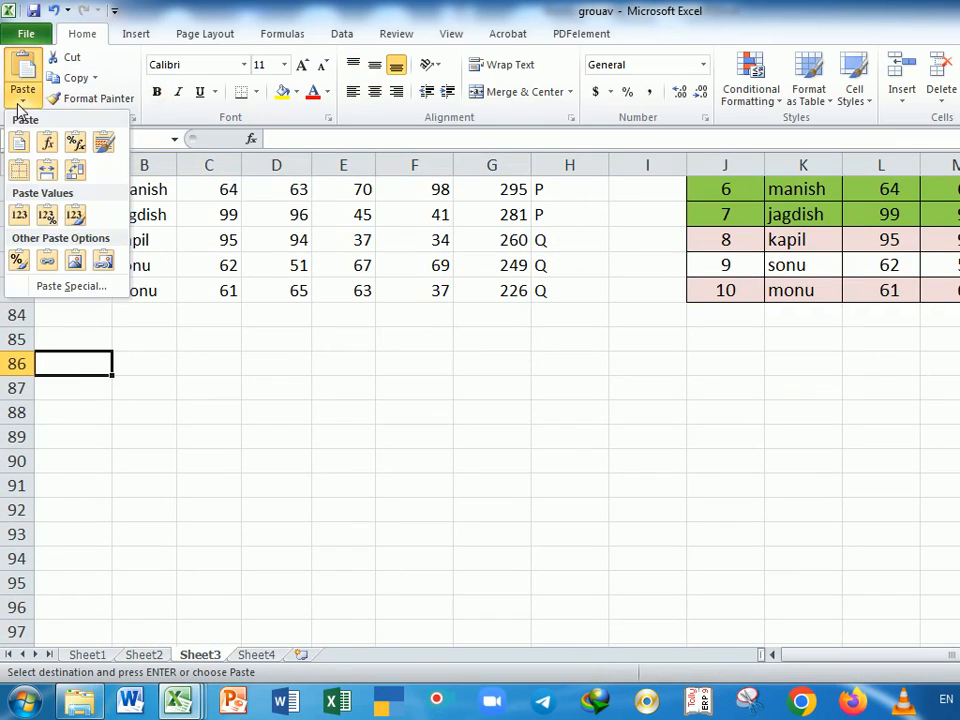
{"action": "left_click", "coordinate": [18, 262]}
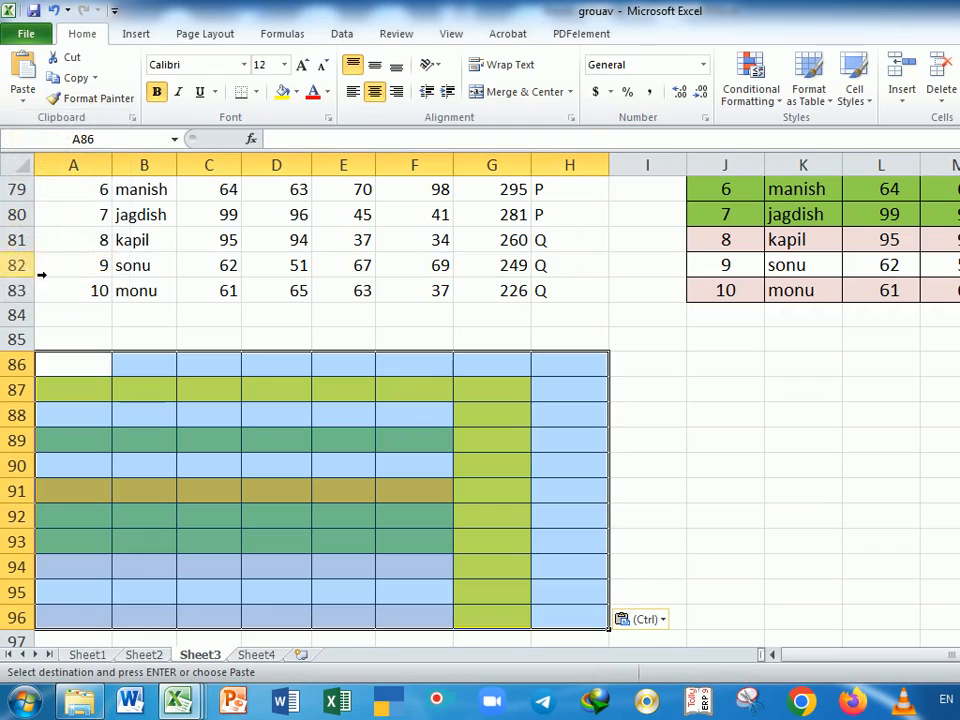
{"action": "left_click", "coordinate": [834, 490]}
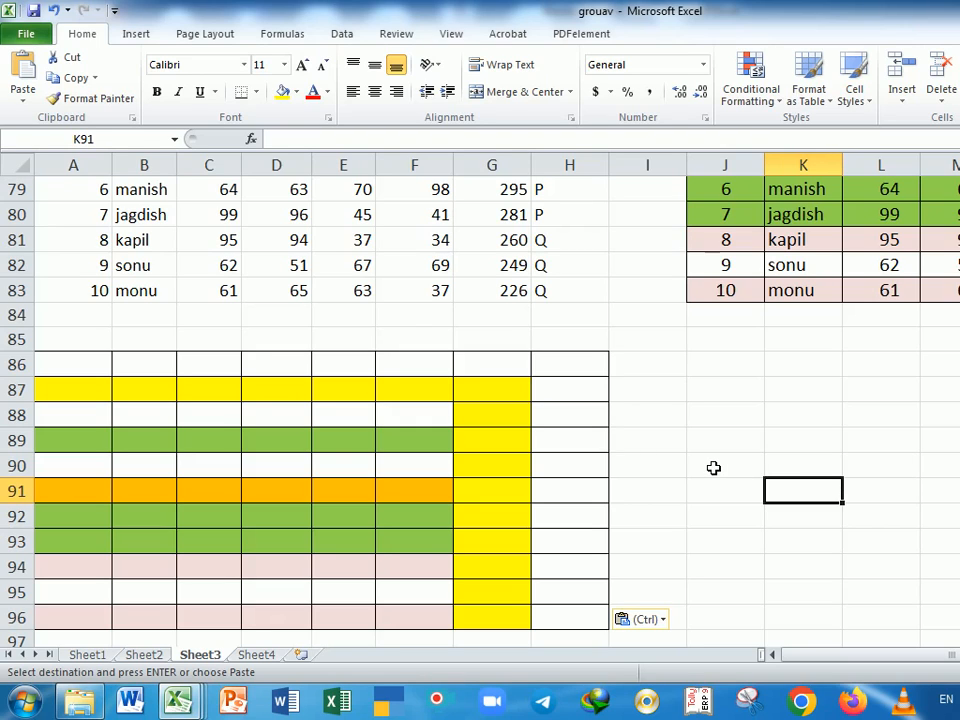
{"action": "scroll", "coordinate": [713, 468], "scroll_direction": "down", "scroll_amount": 1}
{"action": "scroll", "coordinate": [713, 468], "scroll_direction": "up", "scroll_amount": 3}
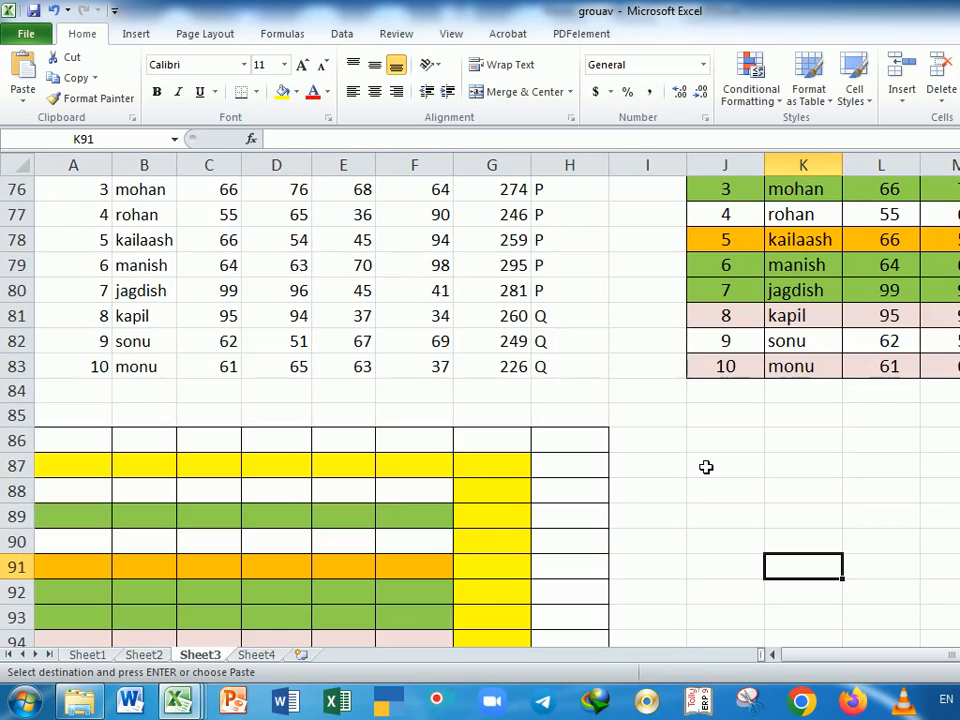
{"action": "scroll", "coordinate": [706, 471], "scroll_direction": "down", "scroll_amount": 2}
{"action": "scroll", "coordinate": [706, 471], "scroll_direction": "down", "scroll_amount": 1}
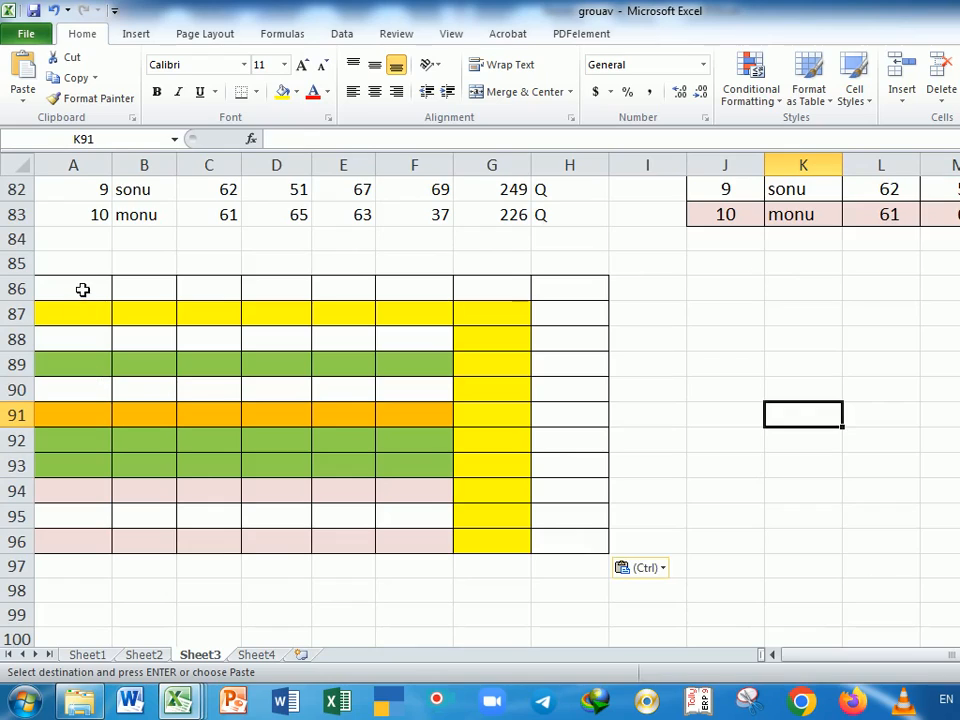
Compare the source table at A60 with the formatting pasted at A86, and highlight the range A86:H96.
{"action": "scroll", "coordinate": [760, 440], "scroll_direction": "up", "scroll_amount": 5}
{"action": "scroll", "coordinate": [576, 360], "scroll_direction": "up", "scroll_amount": 4}
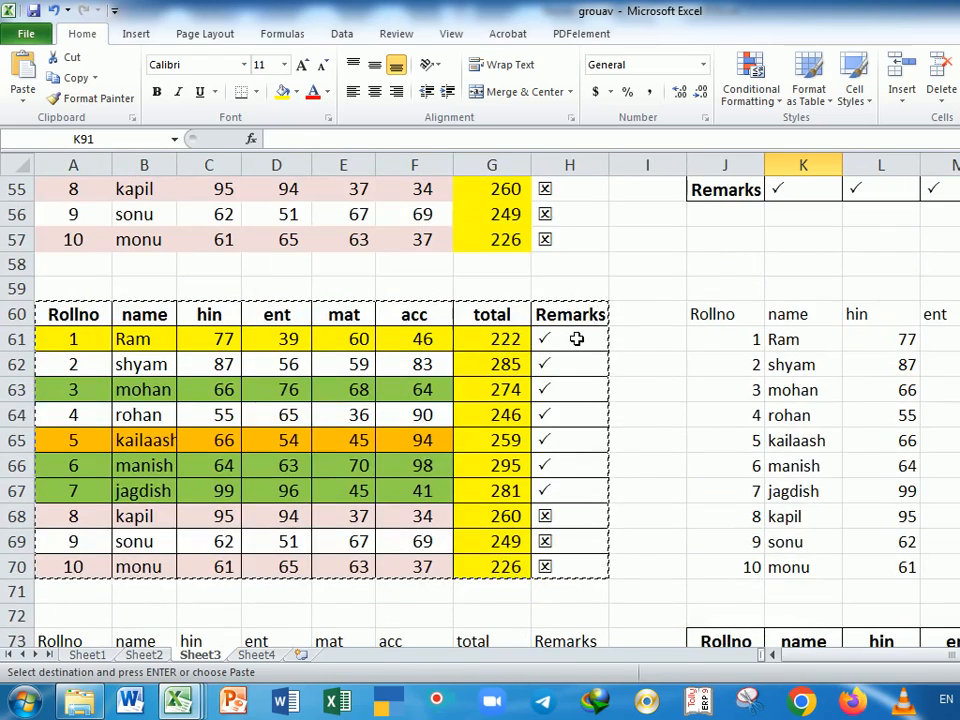
{"action": "scroll", "coordinate": [576, 338], "scroll_direction": "down", "scroll_amount": 9}
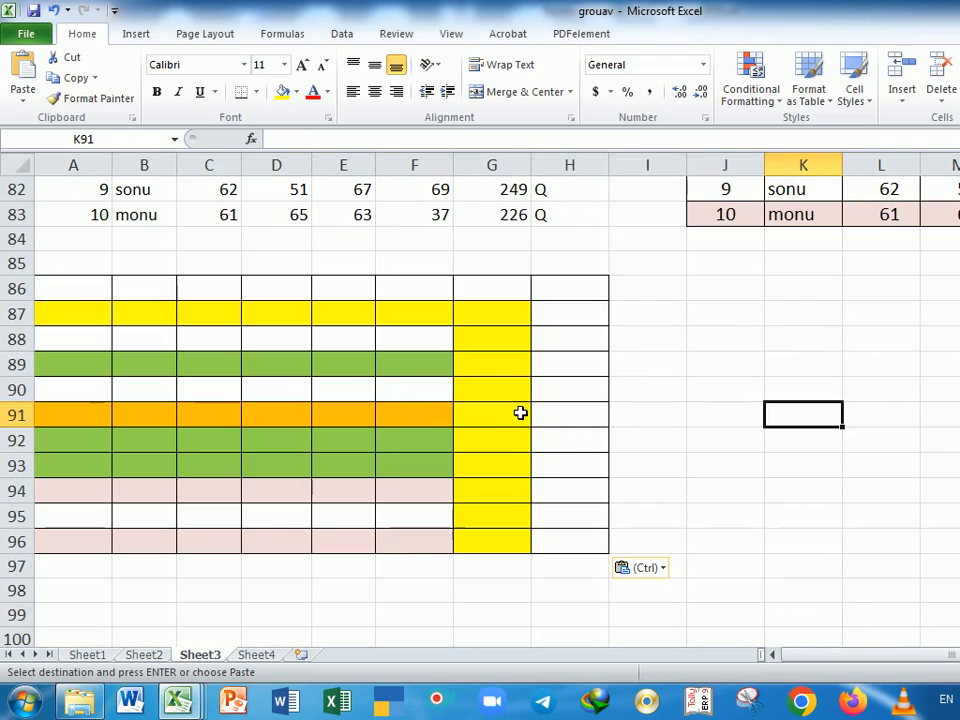
{"action": "left_click_drag", "start_coordinate": [64, 287], "coordinate": [542, 548]}
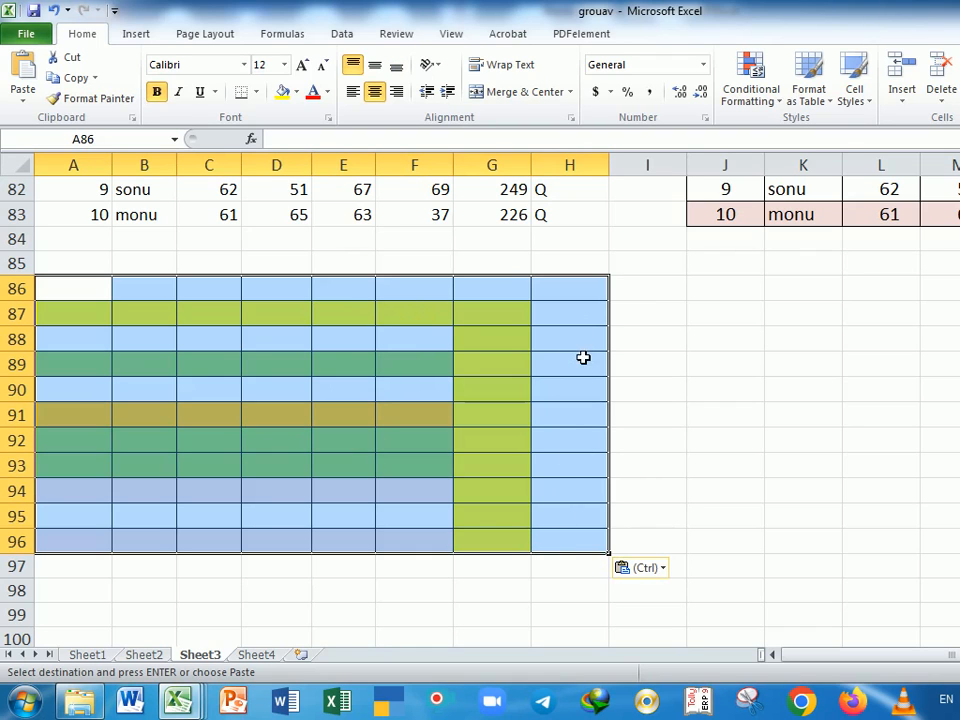
Enter P in H87 and H88, the first two remark cells of the formatted blank table.
{"action": "left_click", "coordinate": [576, 324]}
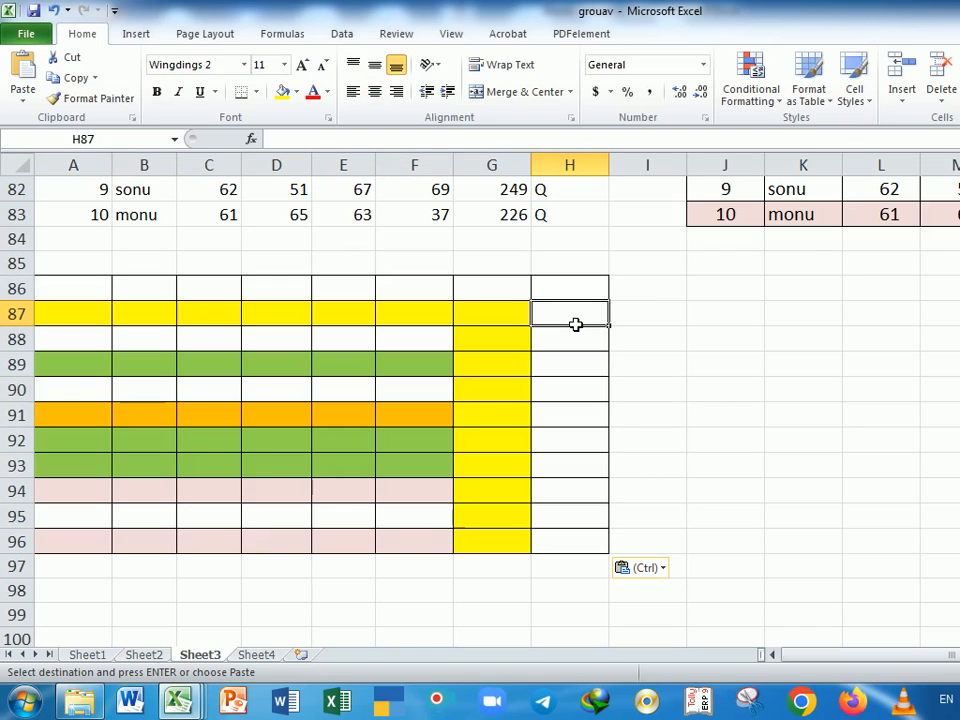
{"action": "type", "text": "P"}
{"action": "key", "text": "Return"}
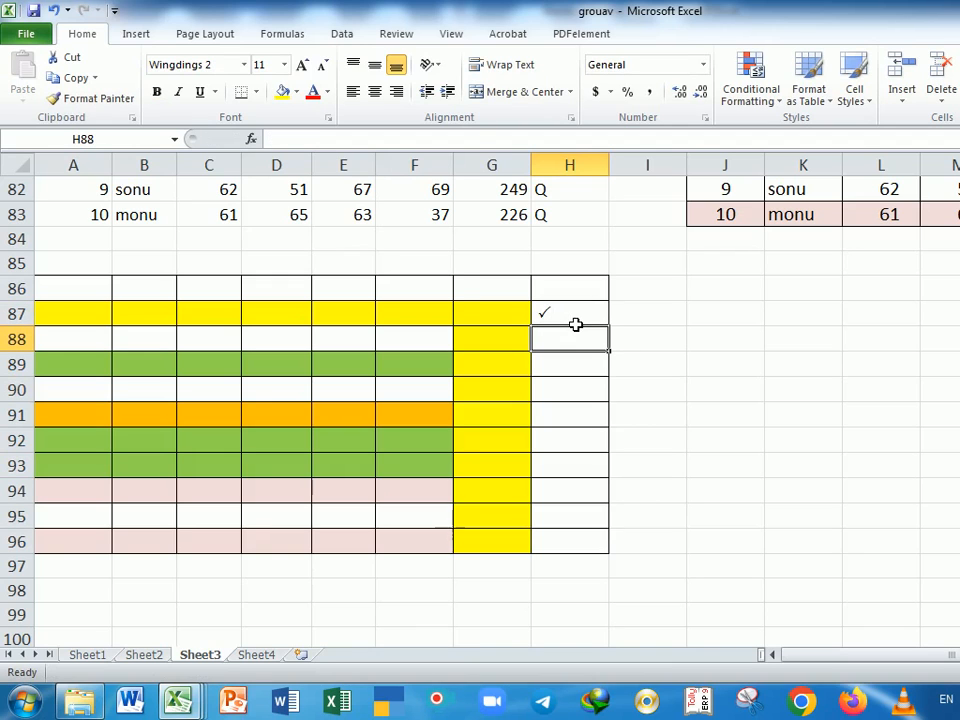
{"action": "type", "text": "P"}
{"action": "key", "text": "Return"}
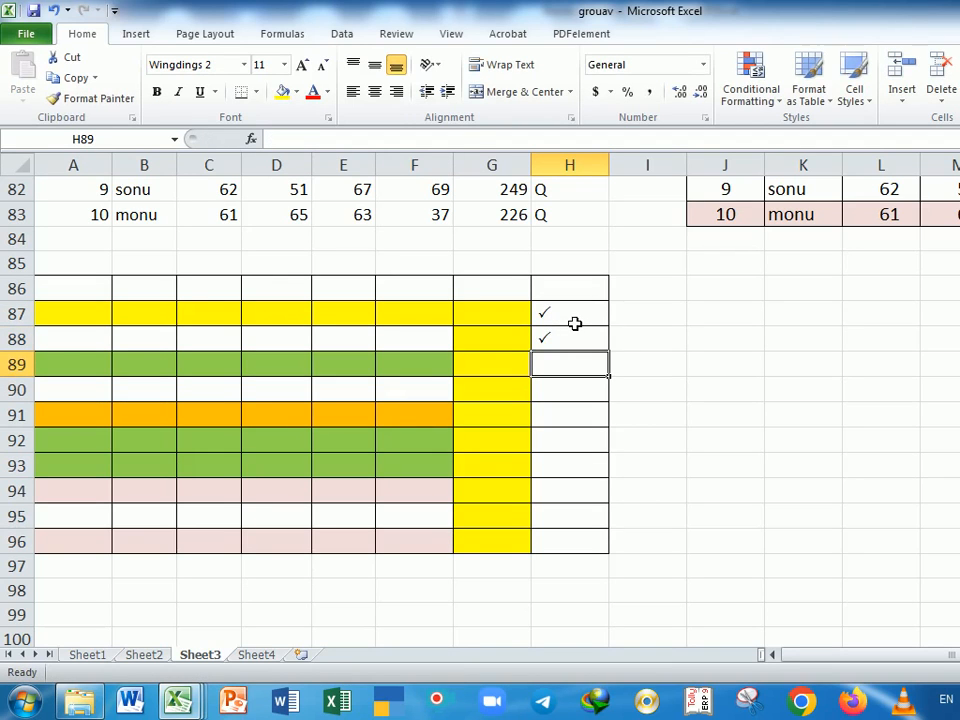
Compare the remarks in H87:H88 with the original marks table at A60 and the values-only table at A73.
{"action": "scroll", "coordinate": [508, 478], "scroll_direction": "up", "scroll_amount": 6}
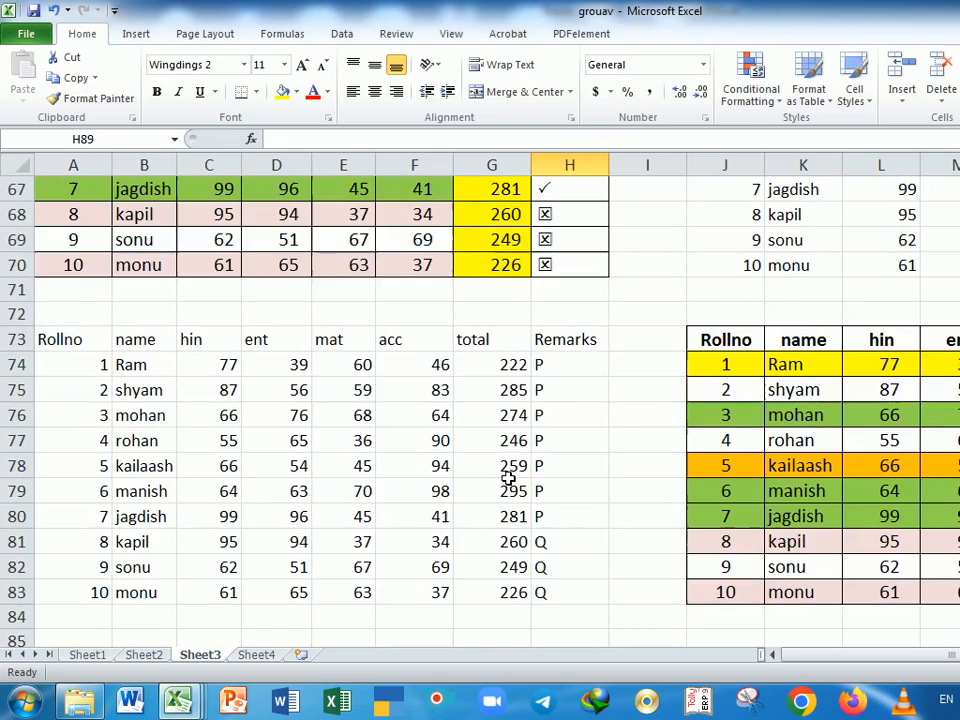
{"action": "scroll", "coordinate": [508, 478], "scroll_direction": "up", "scroll_amount": 1}
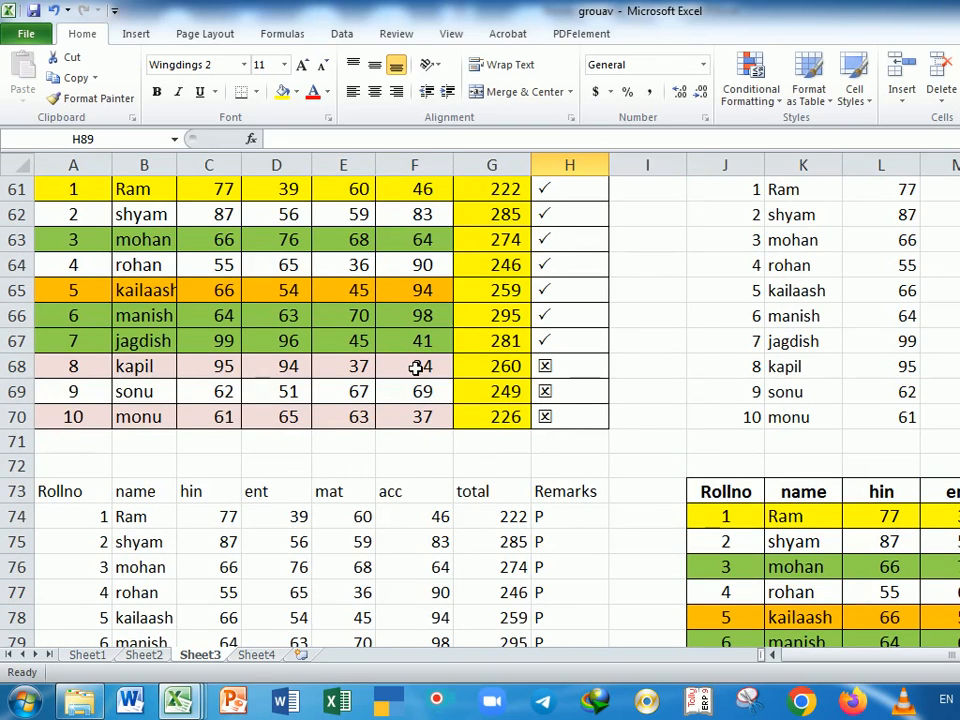
{"action": "scroll", "coordinate": [415, 370], "scroll_direction": "down", "scroll_amount": 4}
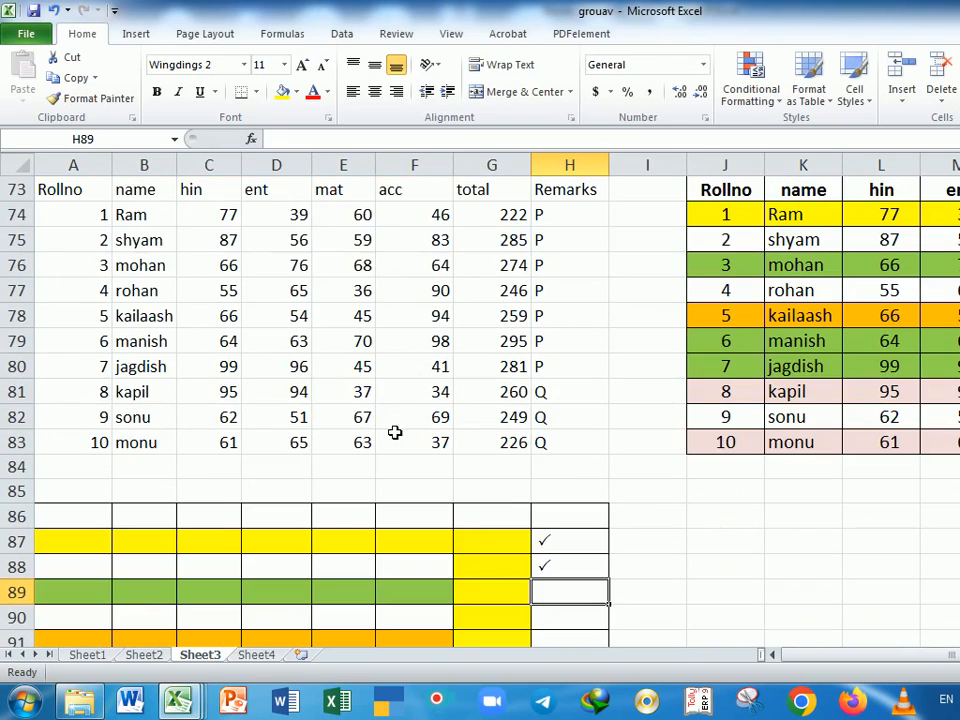
{"action": "scroll", "coordinate": [396, 433], "scroll_direction": "up", "scroll_amount": 3}
{"action": "scroll", "coordinate": [394, 430], "scroll_direction": "up", "scroll_amount": 2}
{"action": "scroll", "coordinate": [392, 439], "scroll_direction": "down", "scroll_amount": 4}
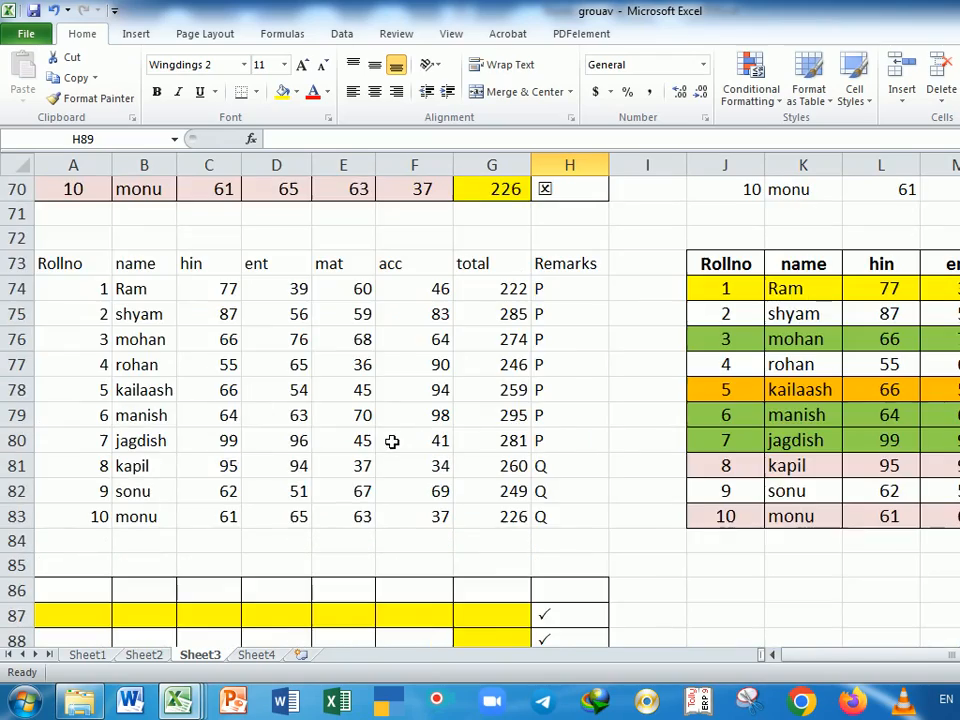
{"action": "scroll", "coordinate": [373, 373], "scroll_direction": "up", "scroll_amount": 6}
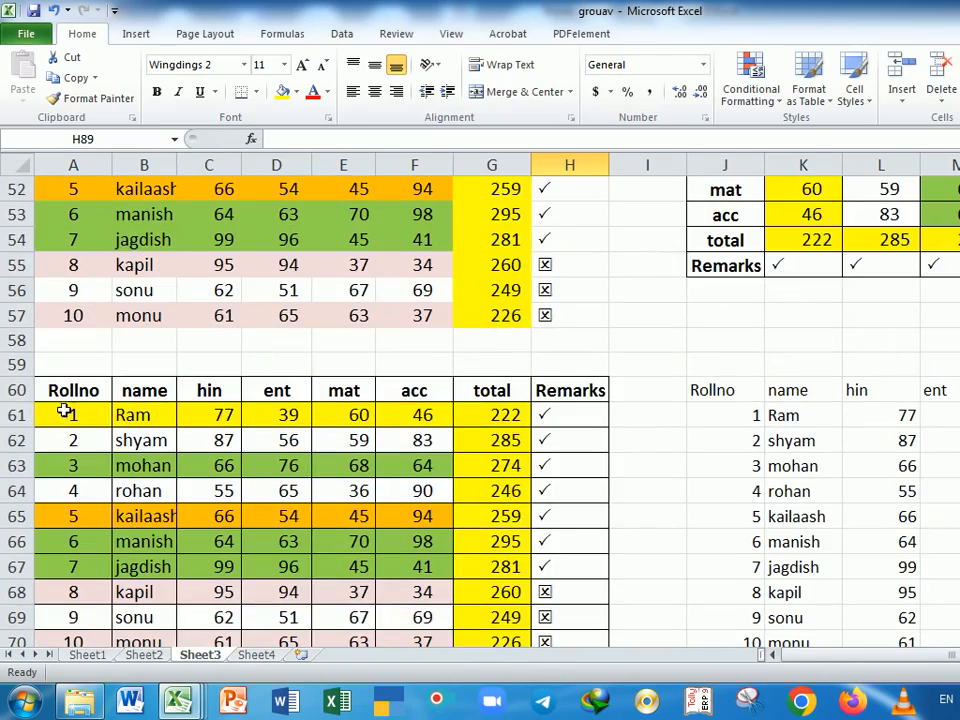
Enter the header rollno in A86, the first cell of the formatted blank table.
{"action": "scroll", "coordinate": [290, 509], "scroll_direction": "down", "scroll_amount": 5}
{"action": "scroll", "coordinate": [290, 509], "scroll_direction": "down", "scroll_amount": 3}
{"action": "left_click", "coordinate": [108, 444]}
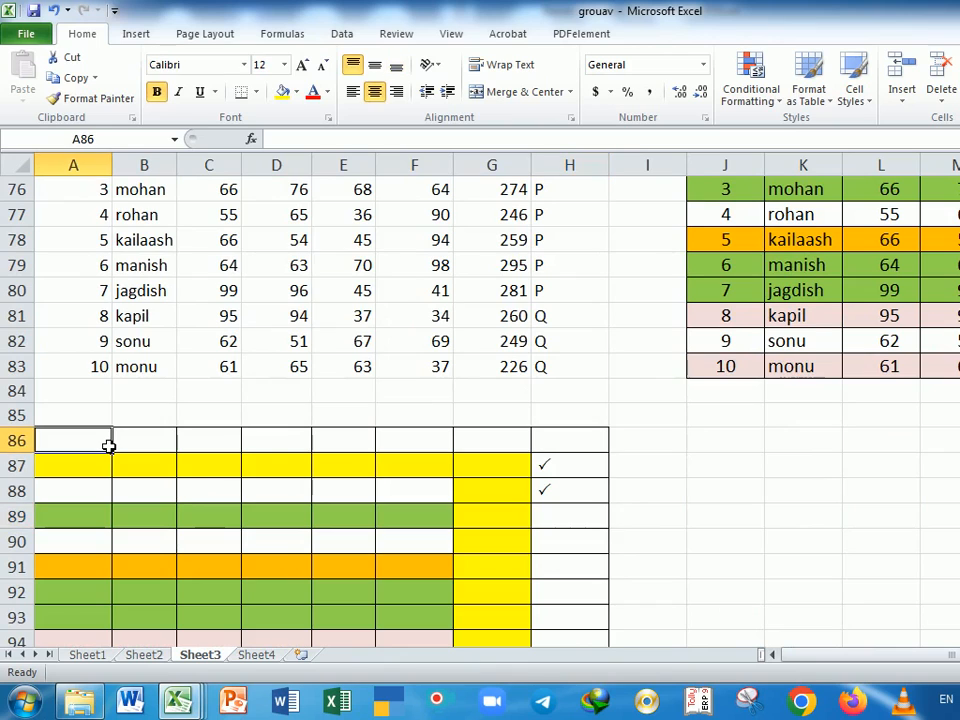
{"action": "type", "text": "r"}
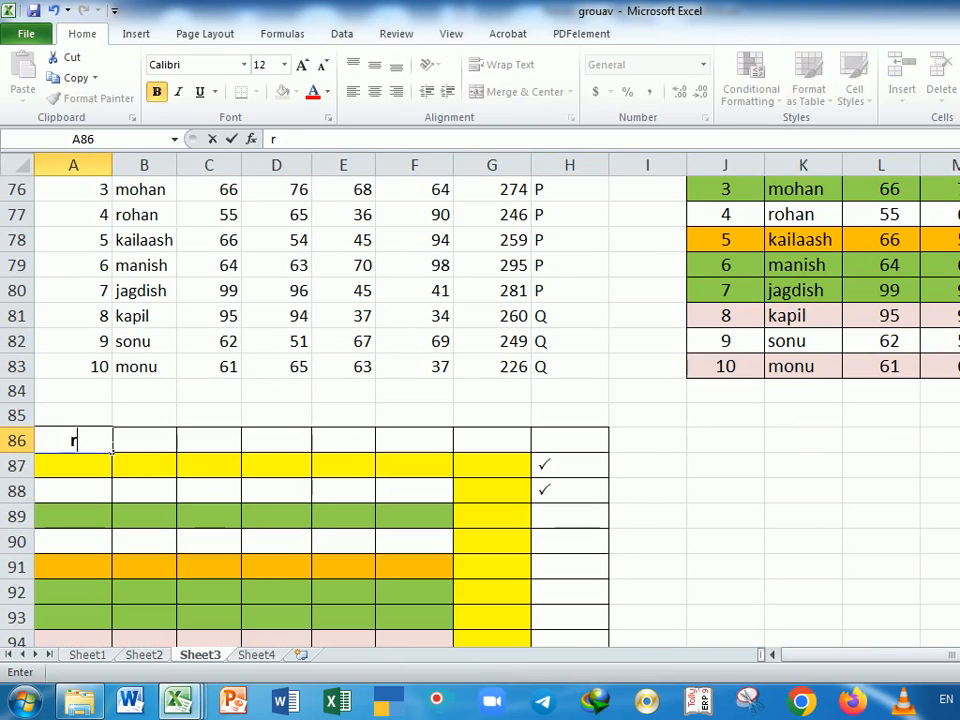
{"action": "type", "text": "ollno"}
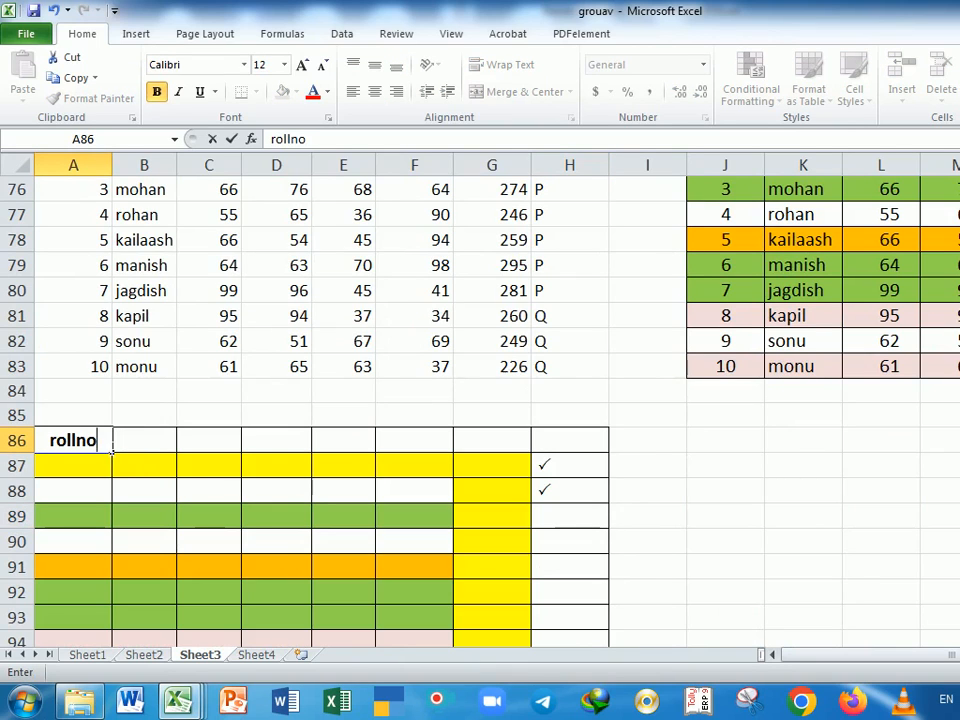
{"action": "key", "text": "Return"}
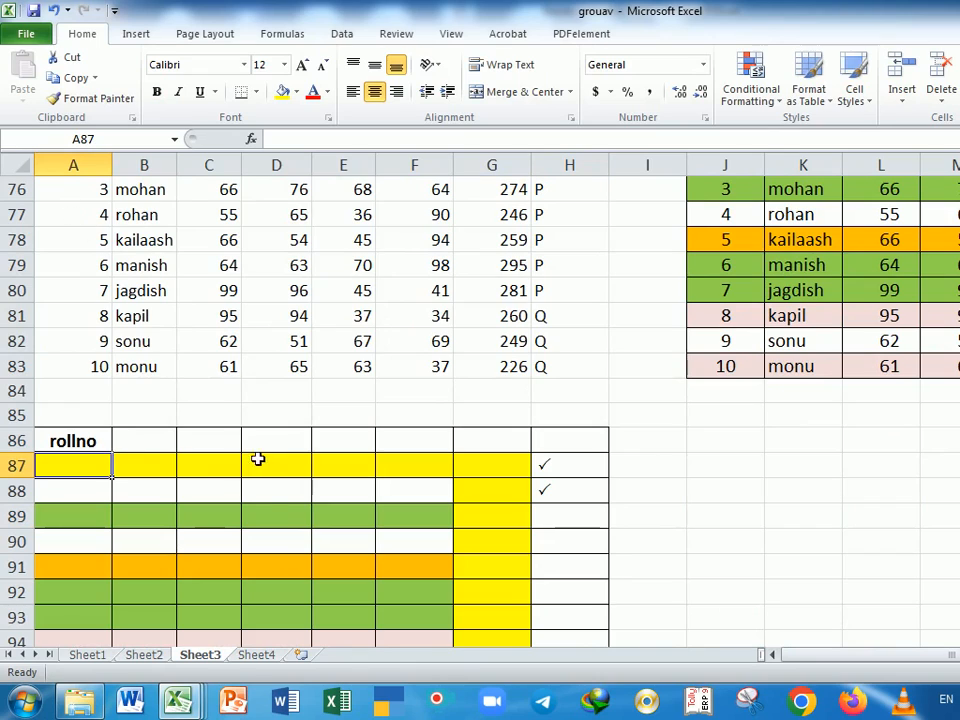
Enter roll numbers 1 to 5 in A87:A91 under the rollno header.
{"action": "scroll", "coordinate": [265, 463], "scroll_direction": "up", "scroll_amount": 7}
{"action": "scroll", "coordinate": [210, 480], "scroll_direction": "down", "scroll_amount": 5}
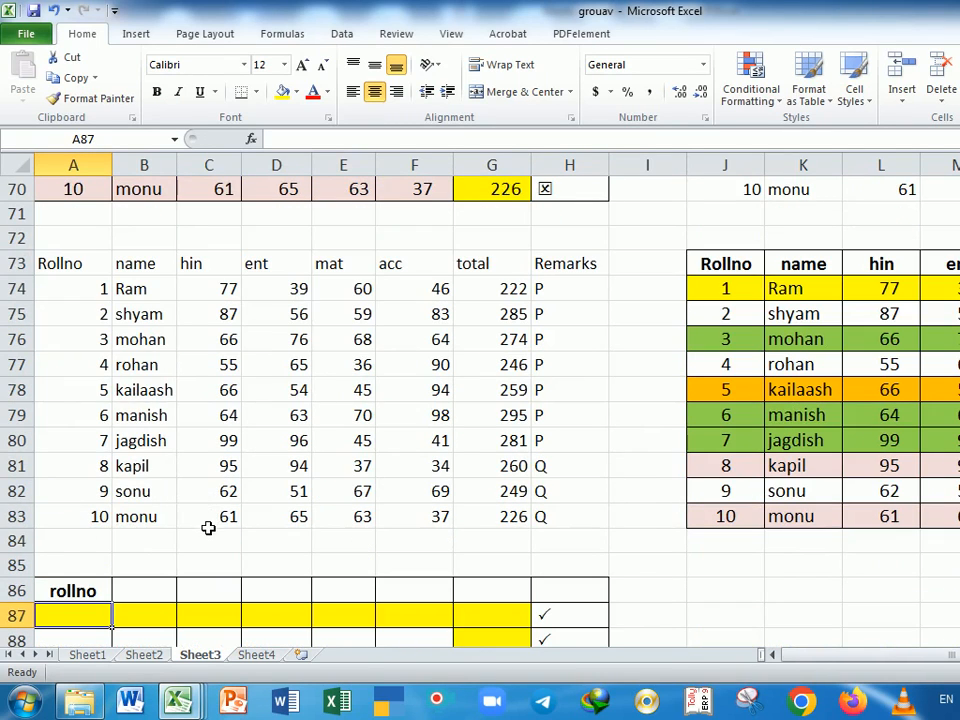
{"action": "scroll", "coordinate": [208, 527], "scroll_direction": "up", "scroll_amount": 4}
{"action": "scroll", "coordinate": [255, 470], "scroll_direction": "down", "scroll_amount": 2}
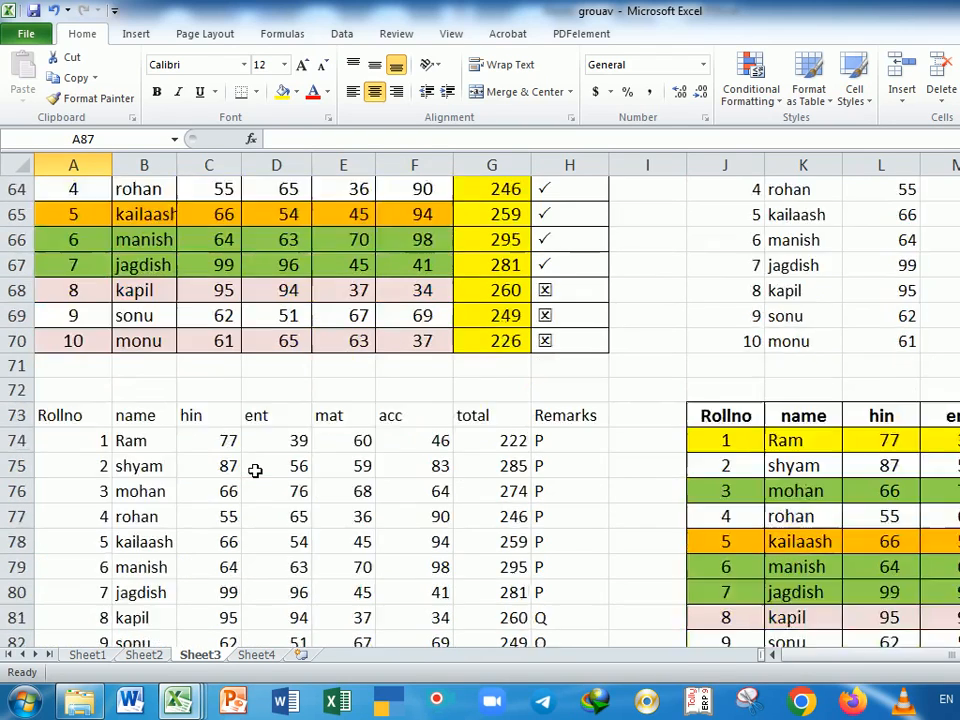
{"action": "scroll", "coordinate": [255, 470], "scroll_direction": "down", "scroll_amount": 4}
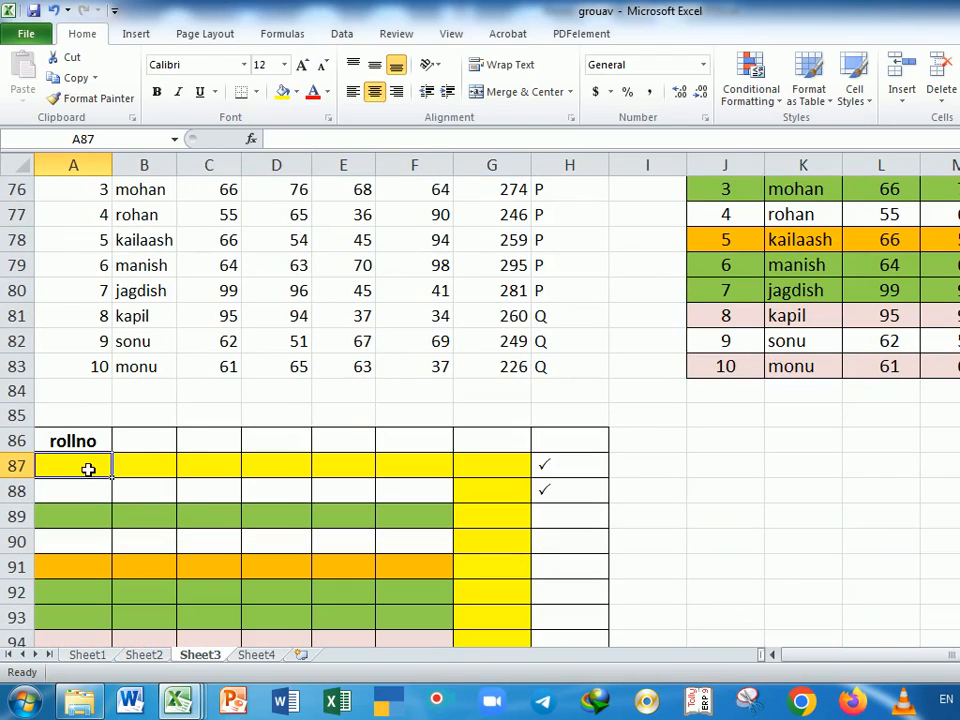
{"action": "type", "text": "1"}
{"action": "key", "text": "Return"}
{"action": "type", "text": "2"}
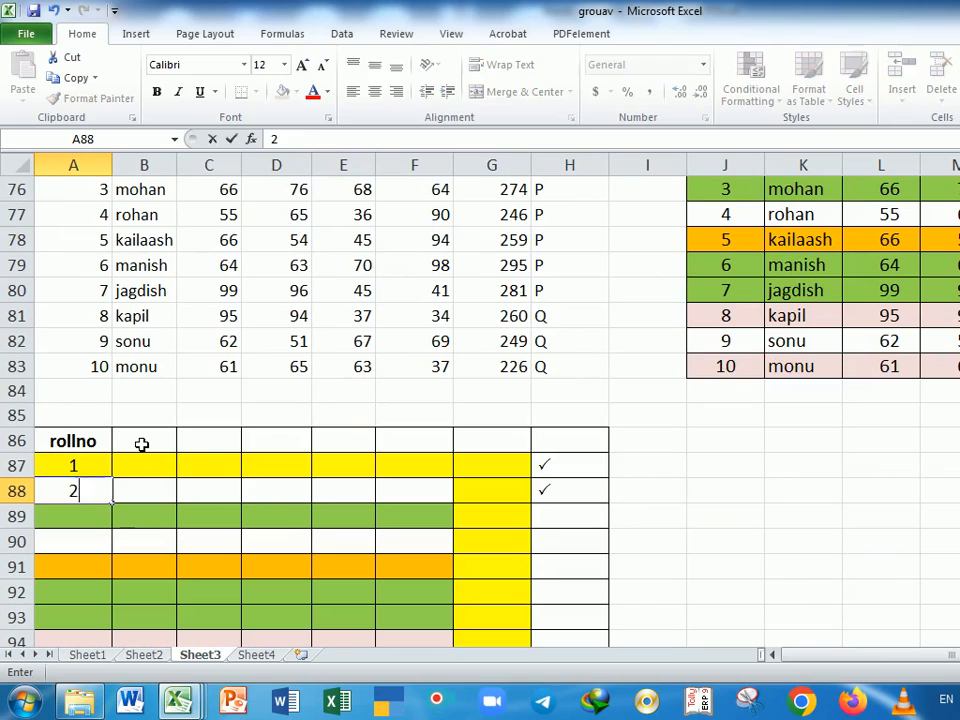
{"action": "key", "text": "Return"}
{"action": "type", "text": "3"}
{"action": "key", "text": "Return"}
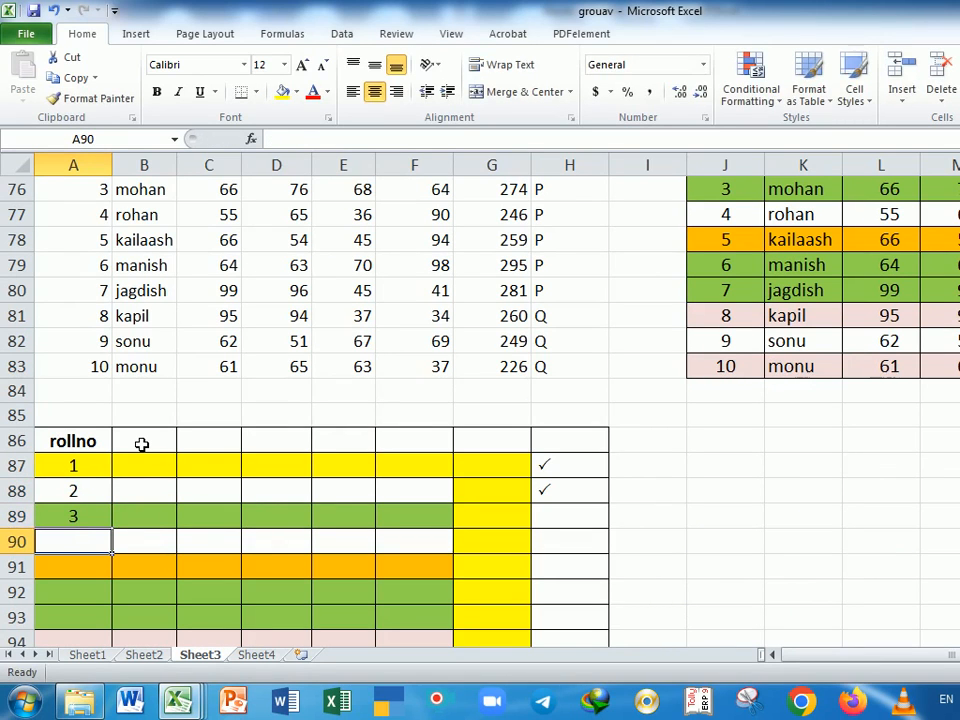
{"action": "type", "text": "4"}
{"action": "key", "text": "Return"}
{"action": "type", "text": "5"}
{"action": "key", "text": "Return"}
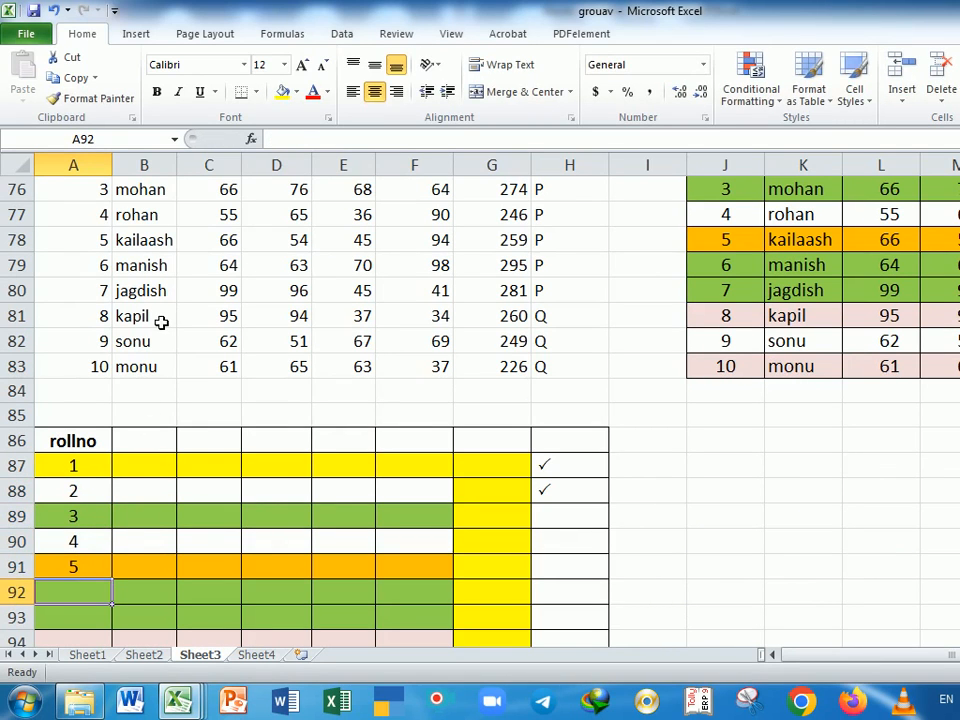
Highlight A87:A91, the source roll numbers A61:A70 and the table A60:H70, and compare their formatting with the table at A86.
{"action": "left_click_drag", "start_coordinate": [96, 467], "coordinate": [96, 572]}
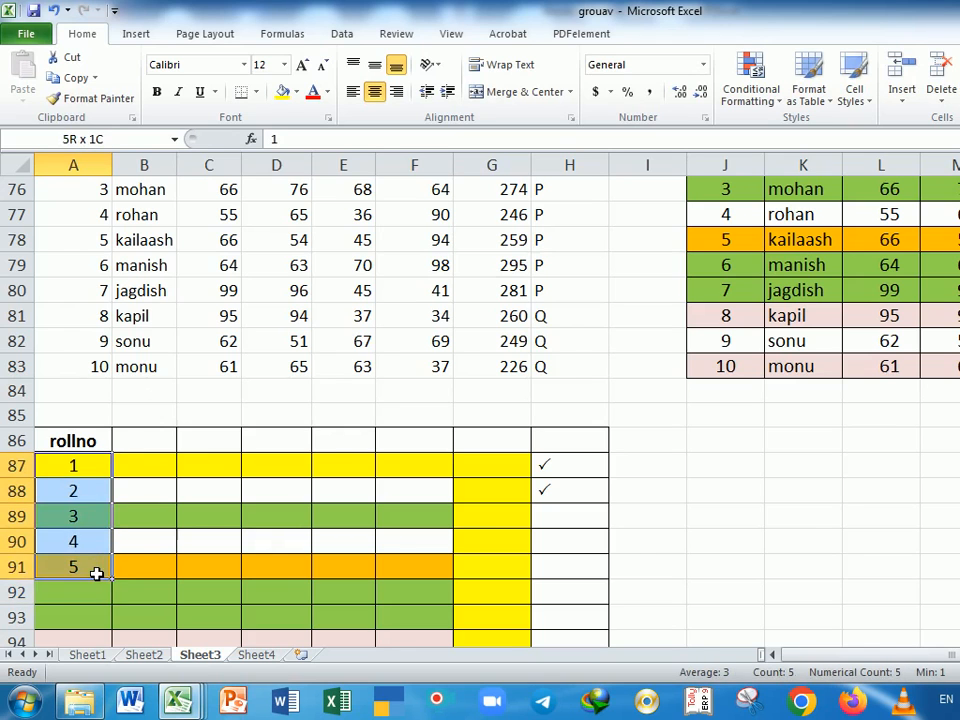
{"action": "scroll", "coordinate": [203, 520], "scroll_direction": "up", "scroll_amount": 3}
{"action": "scroll", "coordinate": [203, 520], "scroll_direction": "up", "scroll_amount": 3}
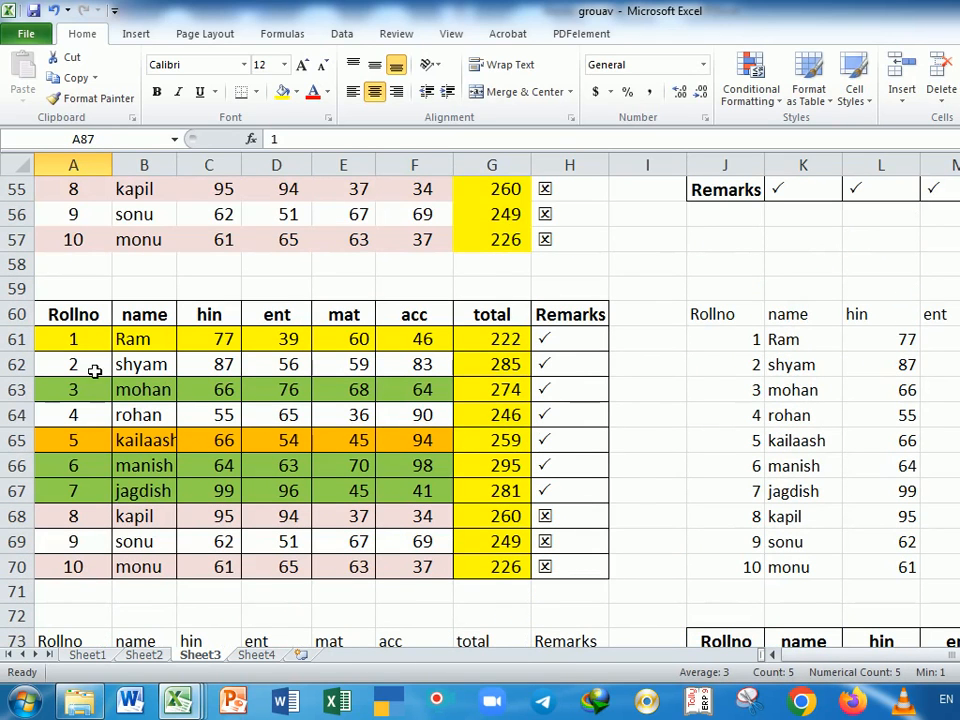
{"action": "left_click_drag", "start_coordinate": [94, 341], "coordinate": [74, 568]}
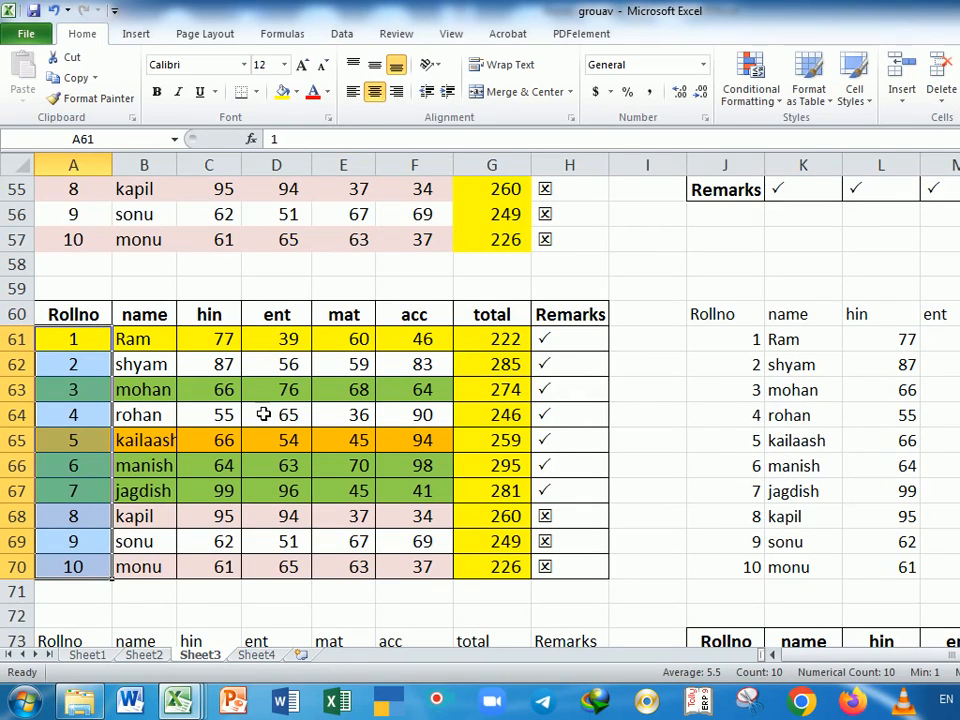
{"action": "left_click_drag", "start_coordinate": [94, 318], "coordinate": [551, 578]}
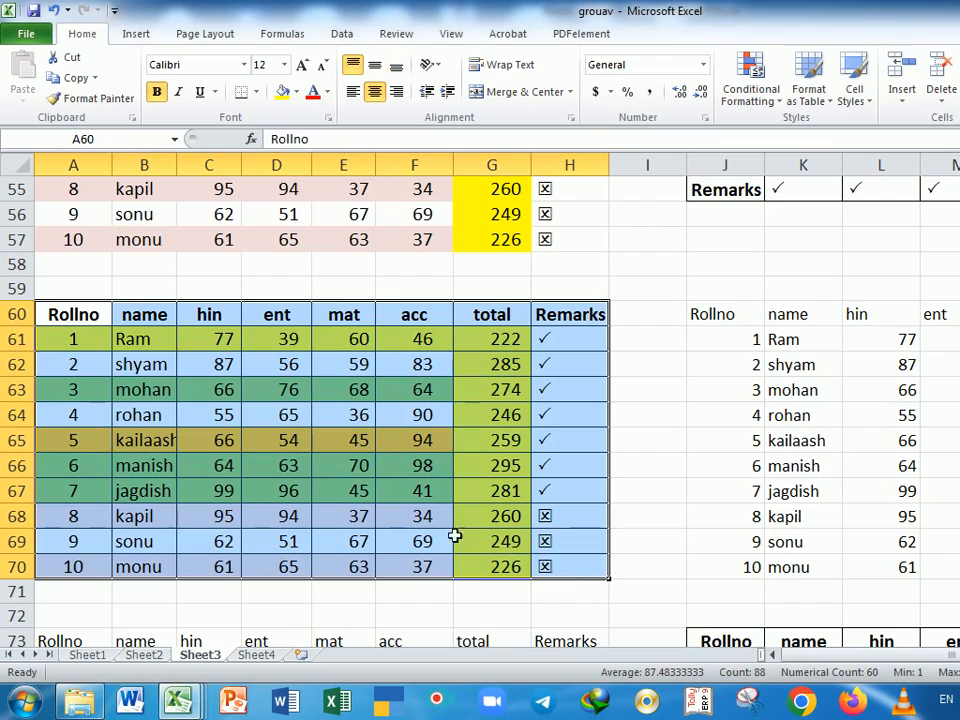
{"action": "scroll", "coordinate": [392, 525], "scroll_direction": "down", "scroll_amount": 7}
{"action": "scroll", "coordinate": [375, 528], "scroll_direction": "down", "scroll_amount": 1}
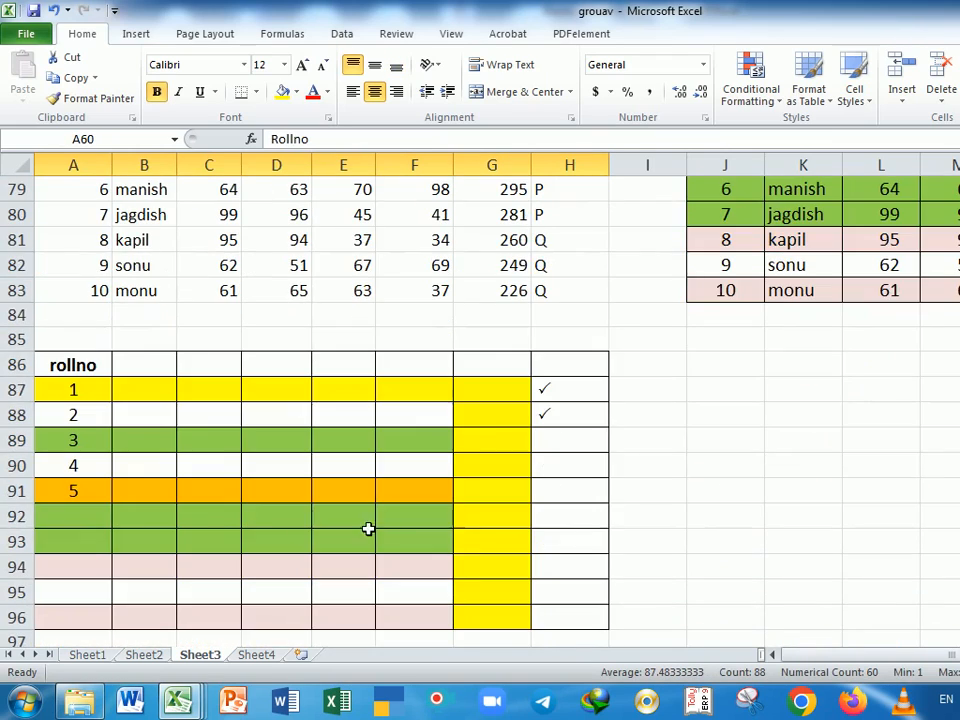
{"action": "scroll", "coordinate": [214, 530], "scroll_direction": "up", "scroll_amount": 7}
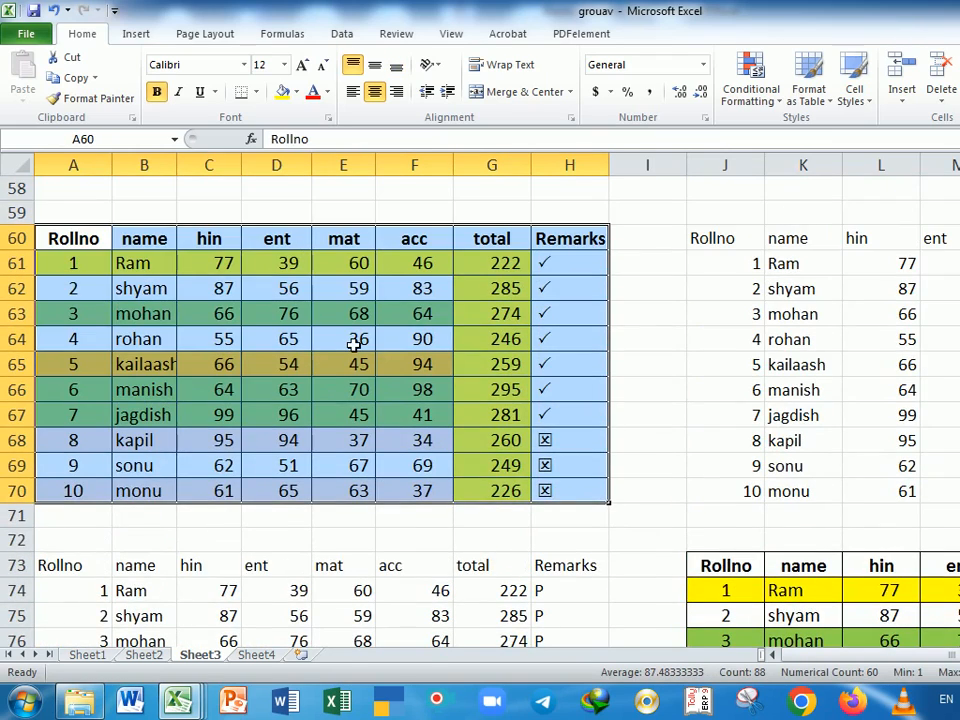
{"action": "scroll", "coordinate": [355, 343], "scroll_direction": "down", "scroll_amount": 9}
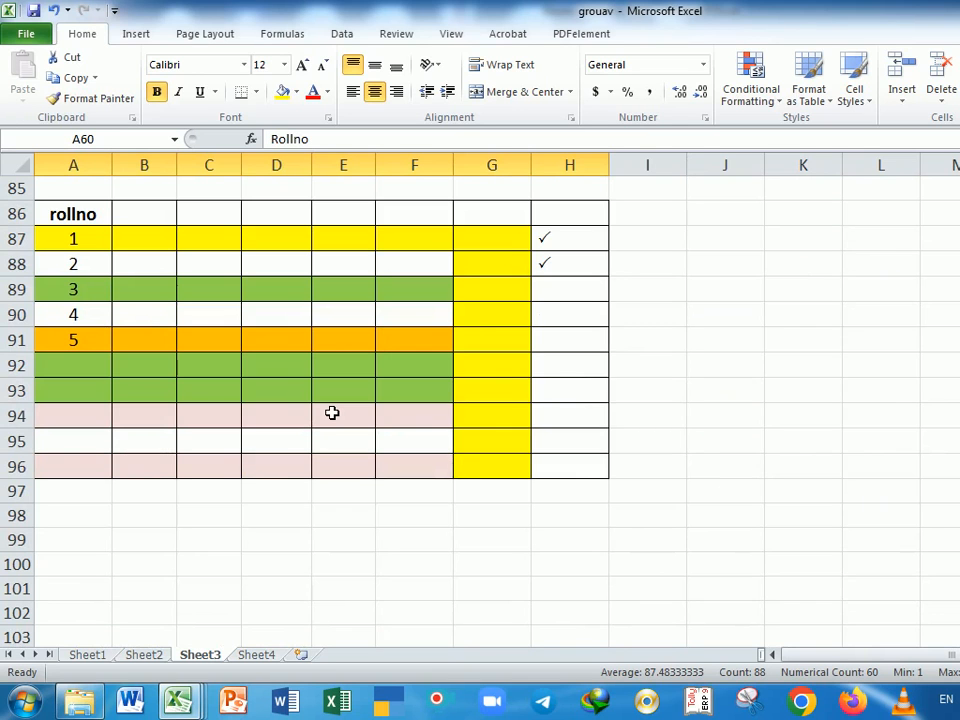
Undo the last roll number entry, made in A91.
{"action": "key", "text": "ctrl+z"}
{"action": "scroll", "coordinate": [332, 413], "scroll_direction": "down", "scroll_amount": 6}
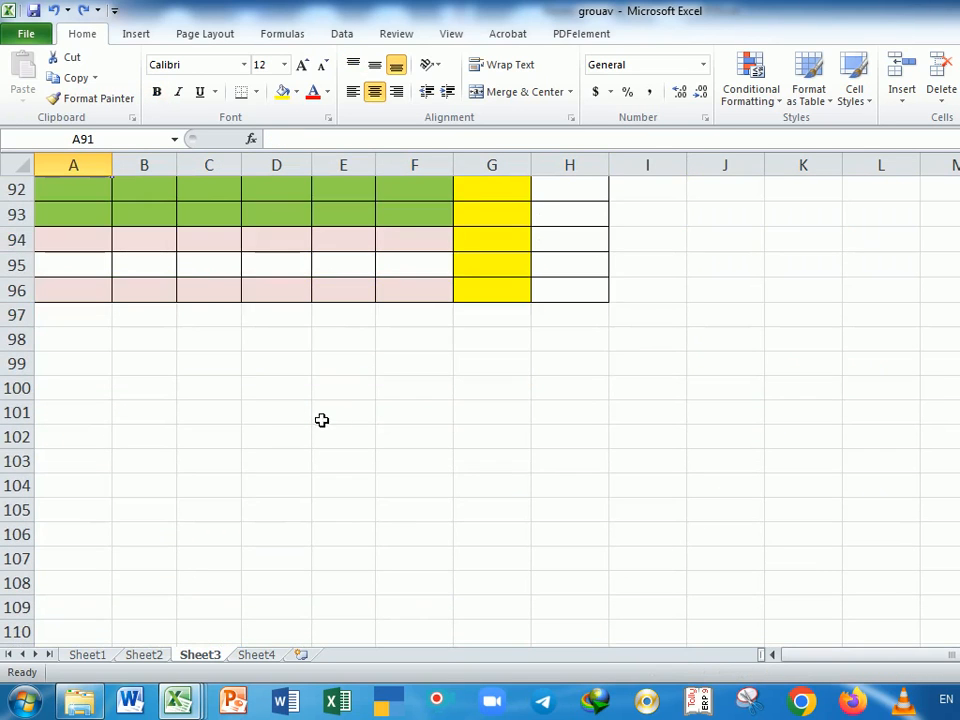
{"action": "scroll", "coordinate": [242, 422], "scroll_direction": "up", "scroll_amount": 2}
Copy the colour-formatted marks table J73:Q83 on Sheet3.
{"action": "scroll", "coordinate": [276, 546], "scroll_direction": "up", "scroll_amount": 6}
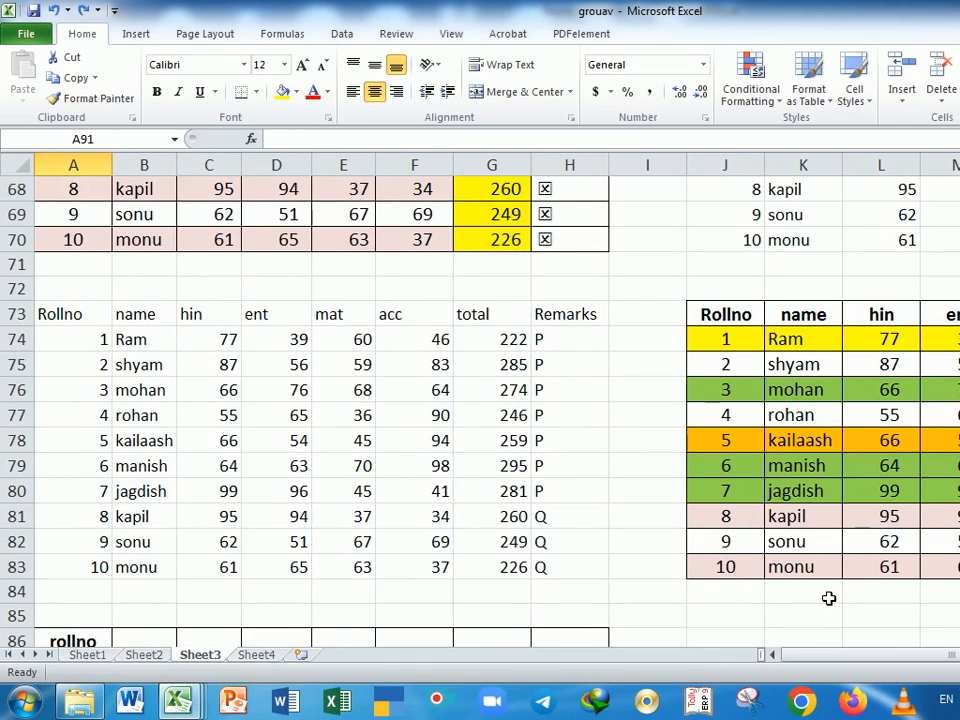
{"action": "scroll", "coordinate": [829, 598], "scroll_direction": "down", "scroll_amount": 1}
{"action": "left_click_drag", "start_coordinate": [688, 334], "coordinate": [950, 546]}
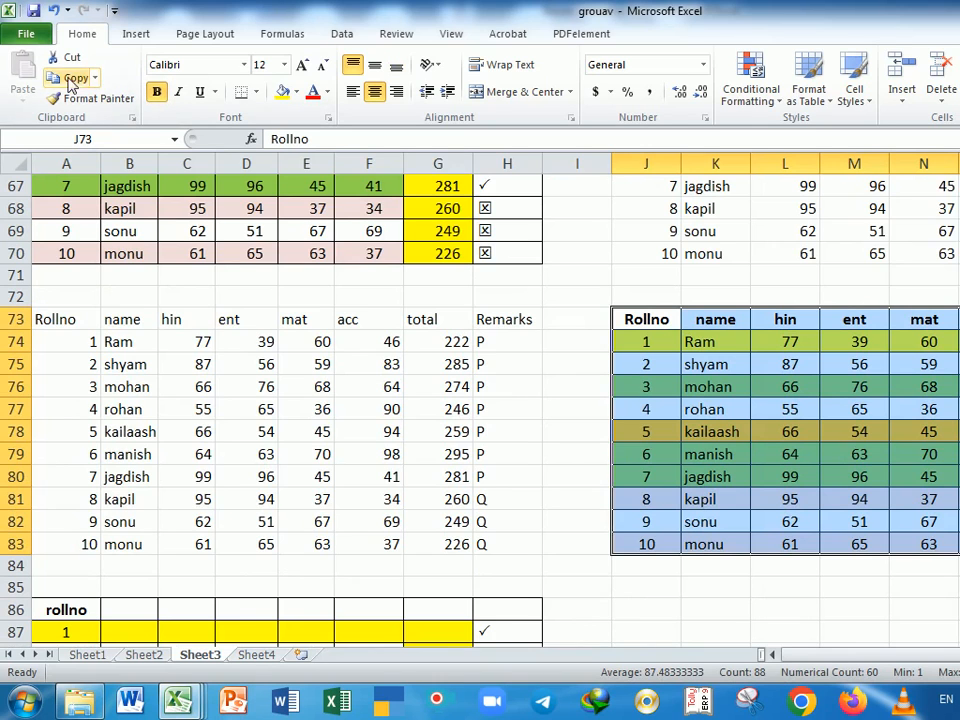
{"action": "left_click", "coordinate": [72, 86]}
Paste the copied table as links at J86, below the source table, and end copy mode.
{"action": "scroll", "coordinate": [486, 380], "scroll_direction": "down", "scroll_amount": 6}
{"action": "scroll", "coordinate": [739, 276], "scroll_direction": "up", "scroll_amount": 1}
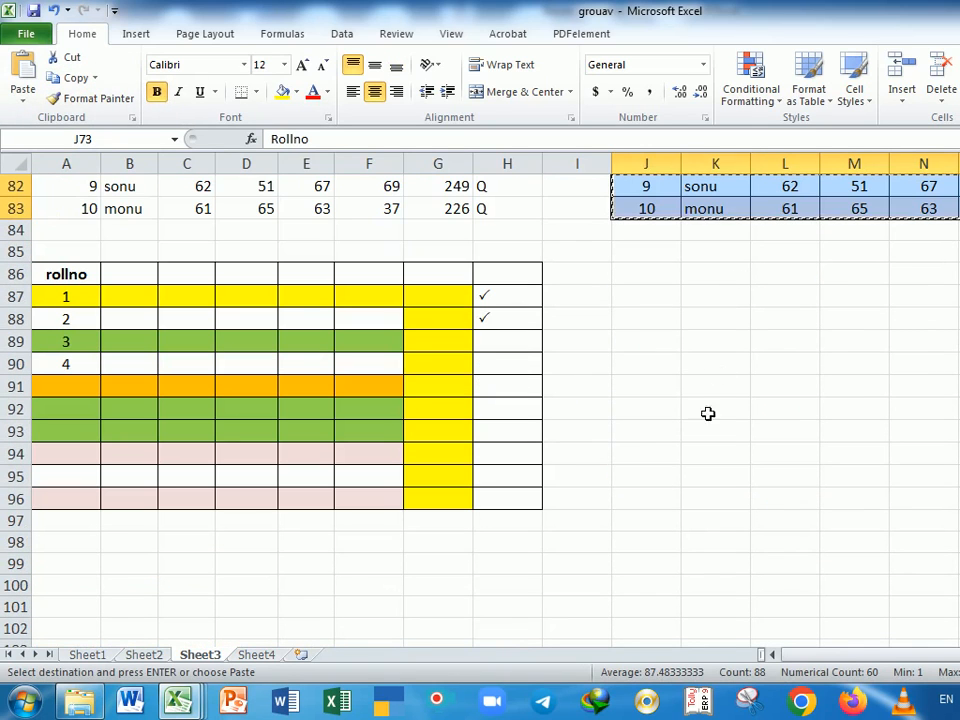
{"action": "scroll", "coordinate": [625, 360], "scroll_direction": "down", "scroll_amount": 1}
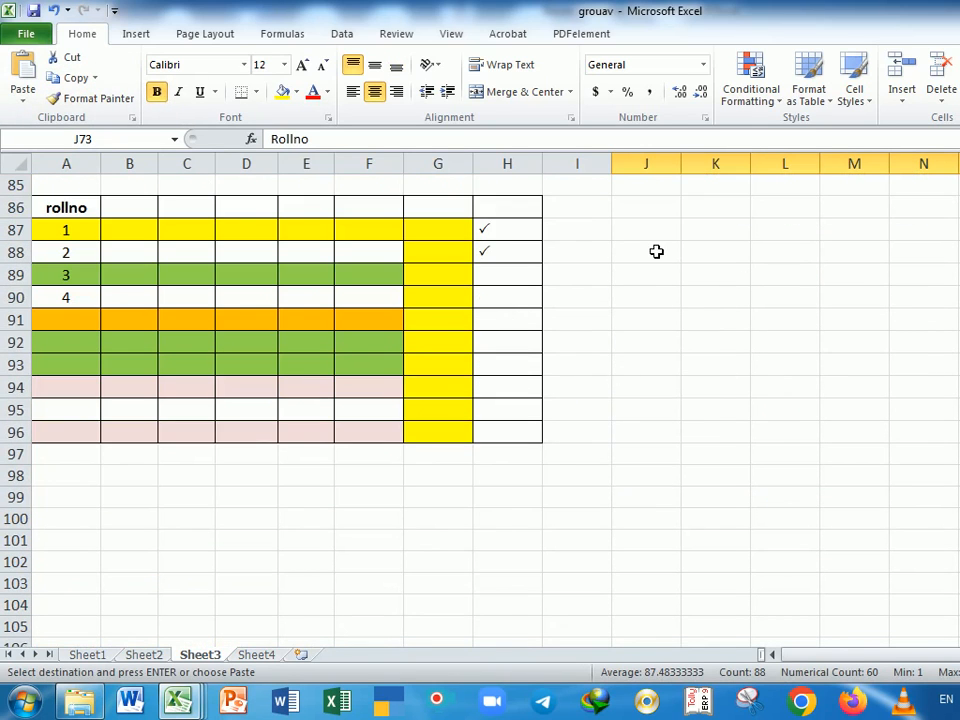
{"action": "left_click", "coordinate": [646, 207]}
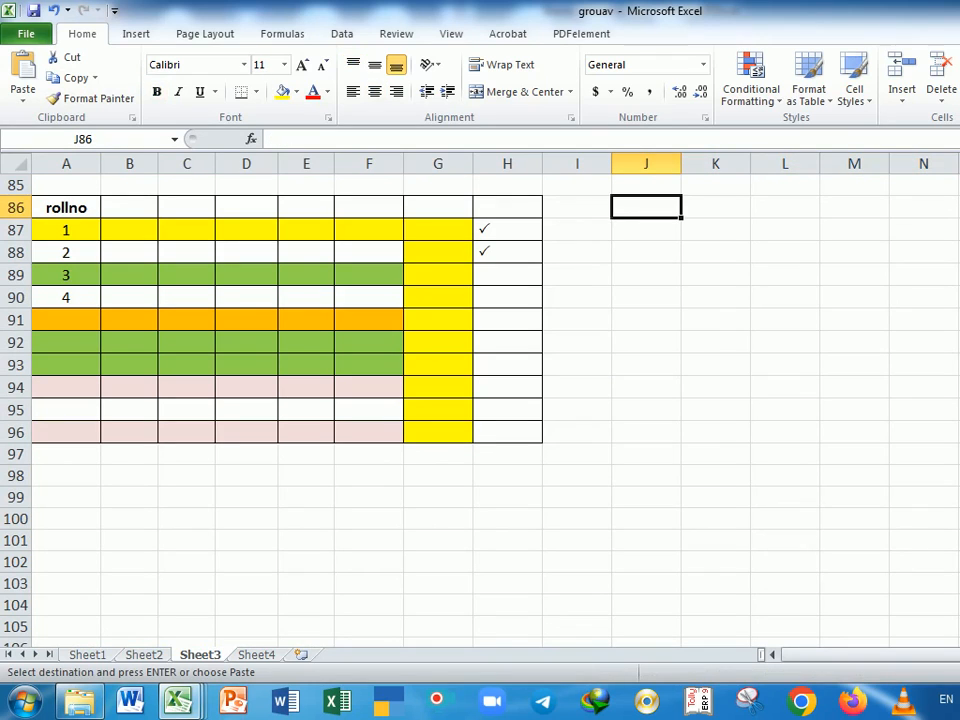
{"action": "left_click", "coordinate": [22, 98]}
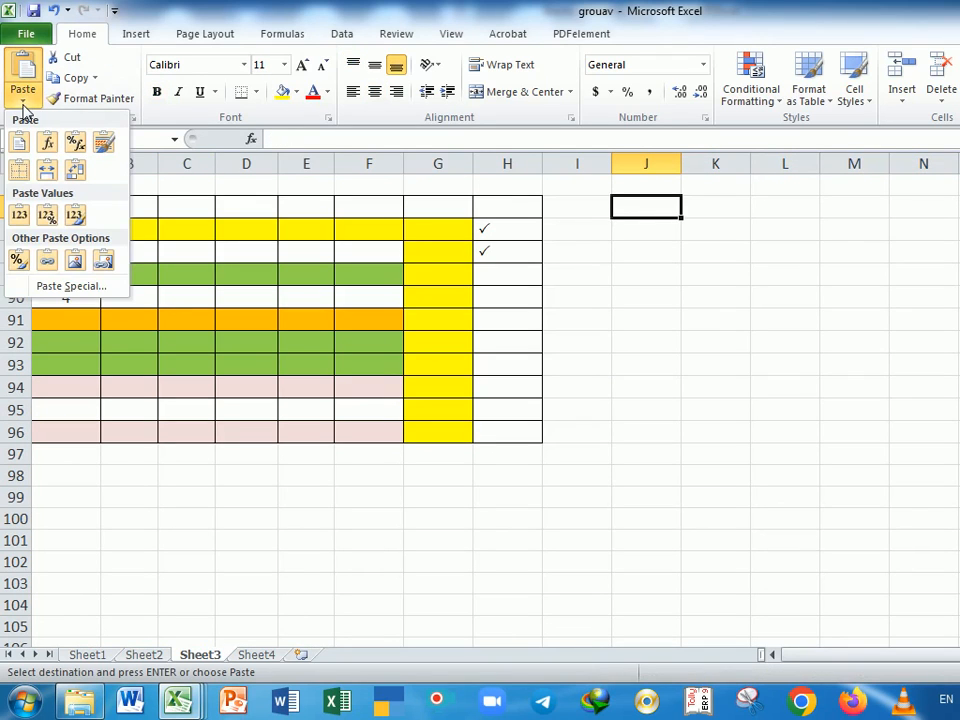
{"action": "left_click", "coordinate": [48, 262]}
{"action": "scroll", "coordinate": [480, 400], "scroll_direction": "up", "scroll_amount": 2}
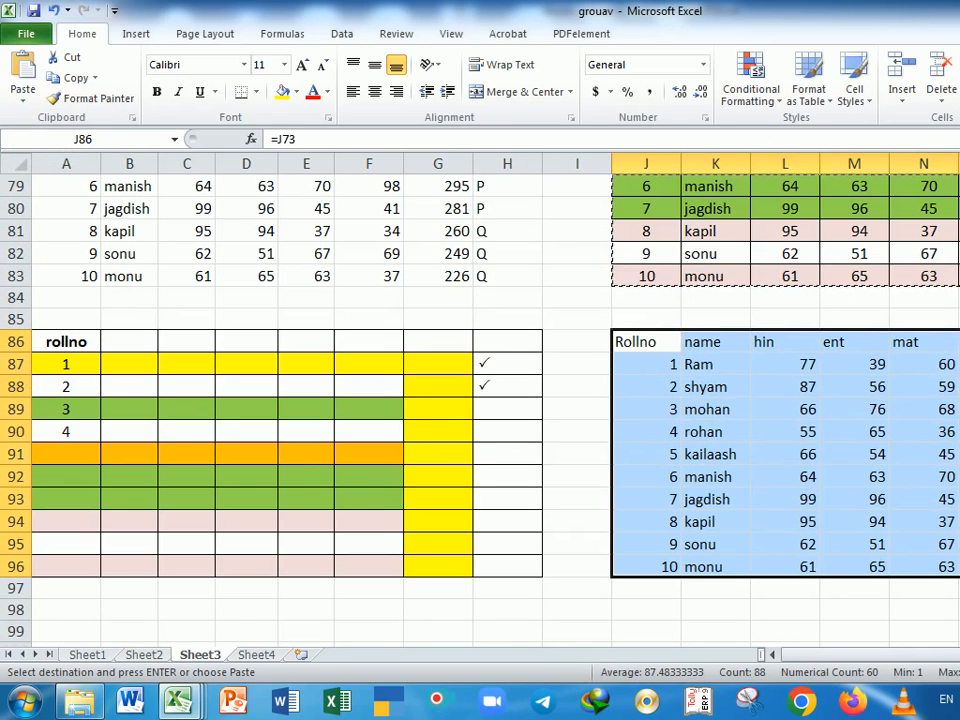
{"action": "scroll", "coordinate": [950, 493], "scroll_direction": "up", "scroll_amount": 1}
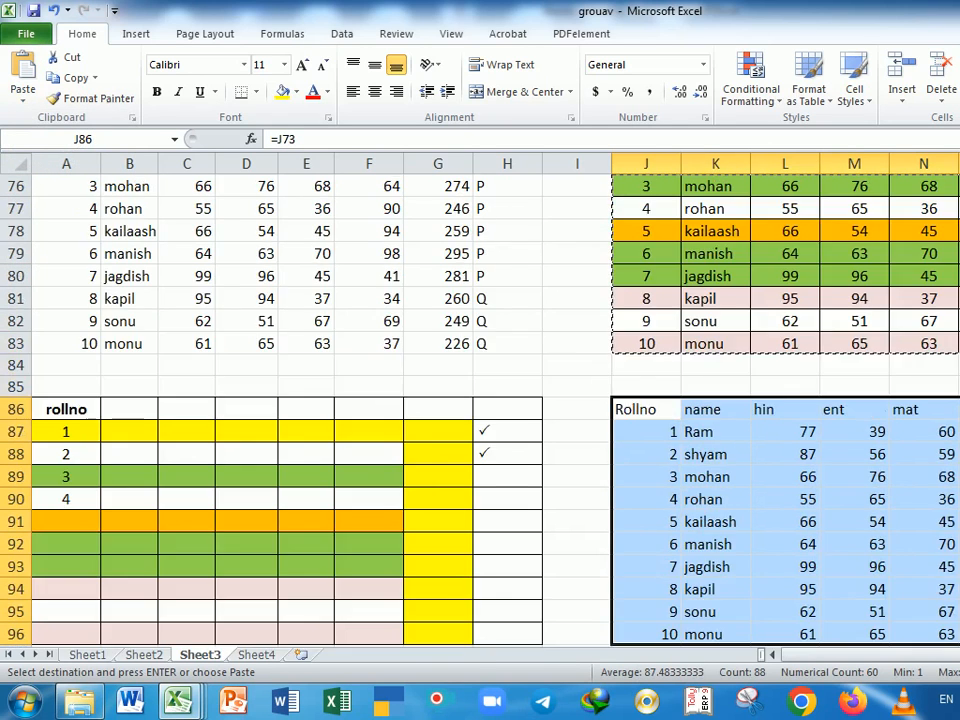
{"action": "scroll", "coordinate": [950, 493], "scroll_direction": "down", "scroll_amount": 1}
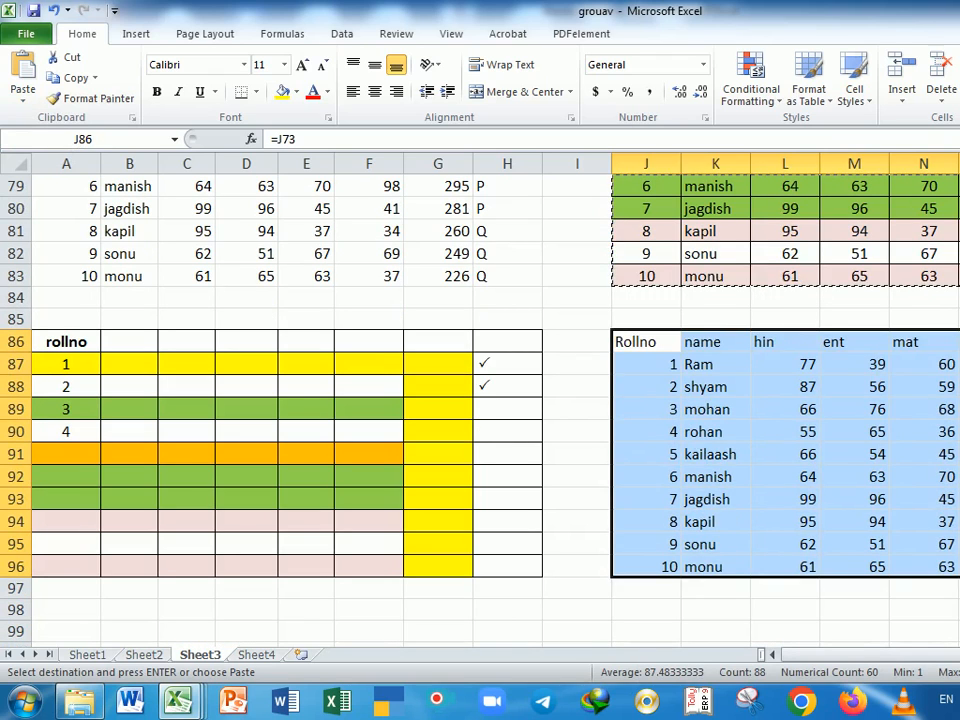
{"action": "left_click", "coordinate": [957, 297]}
{"action": "key", "text": "Escape"}
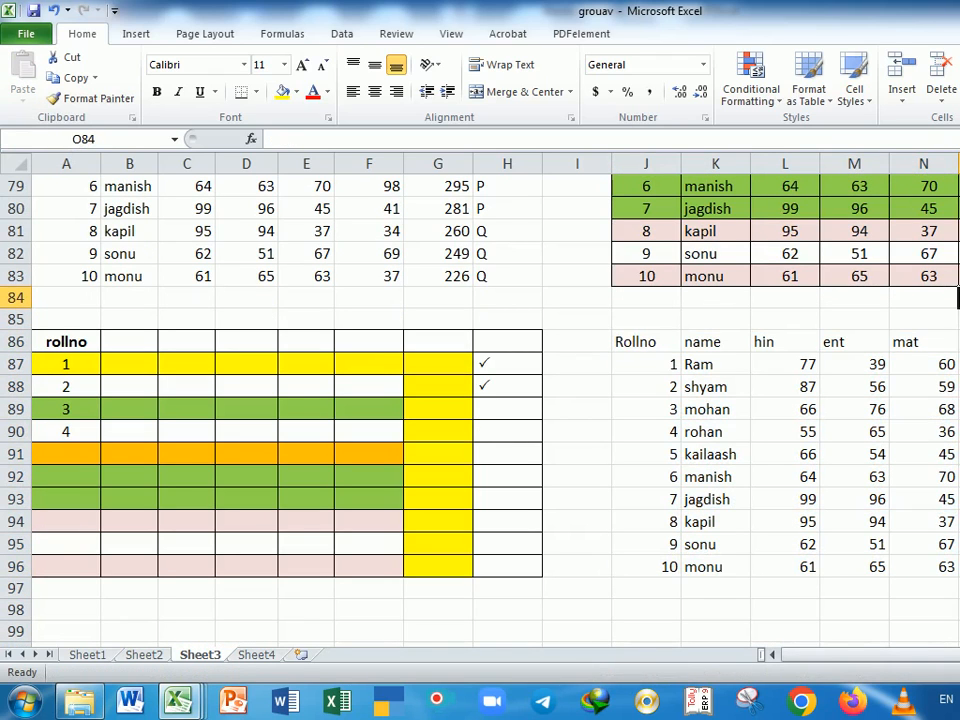
Retype the roll number 10 student's name in K83 with a capital initial and check the link formula in K96.
{"action": "left_click", "coordinate": [957, 276]}
{"action": "left_click", "coordinate": [747, 282]}
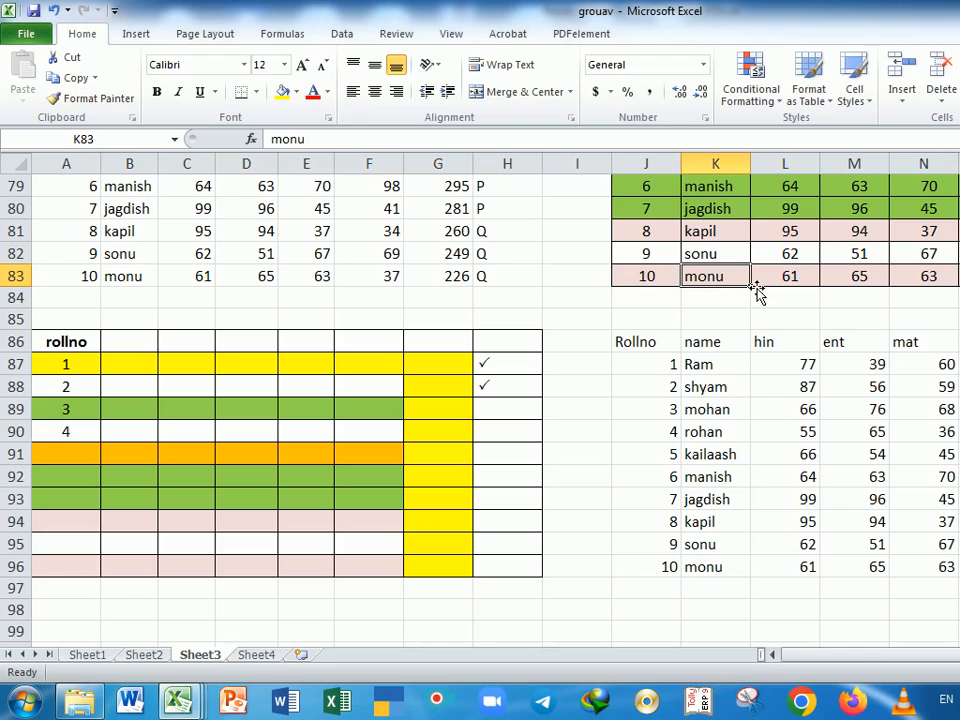
{"action": "type", "text": "Monu"}
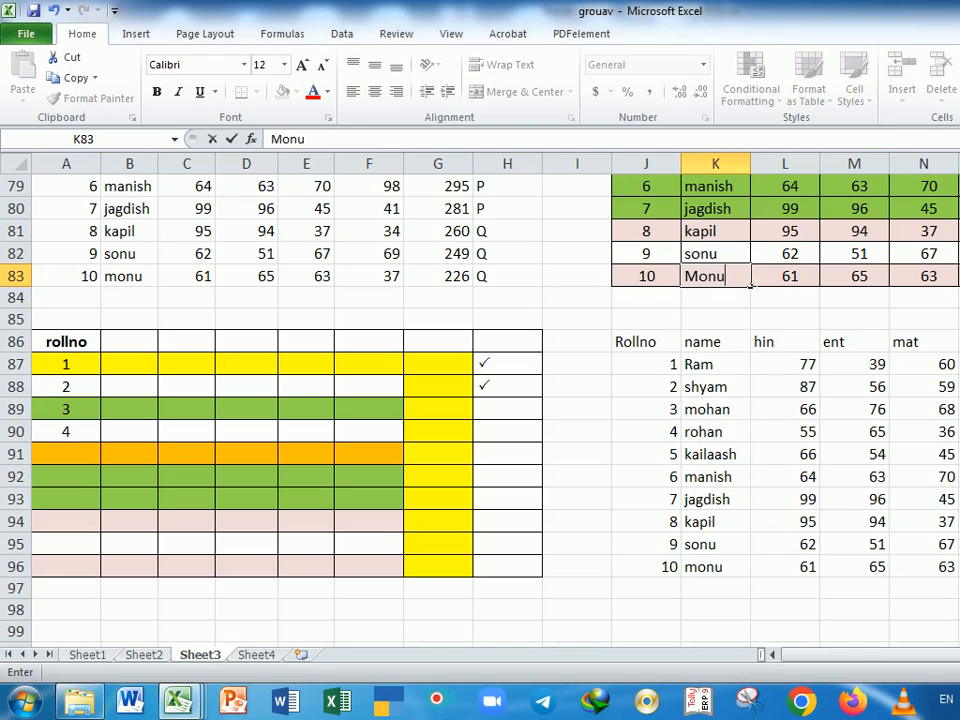
{"action": "key", "text": "Return"}
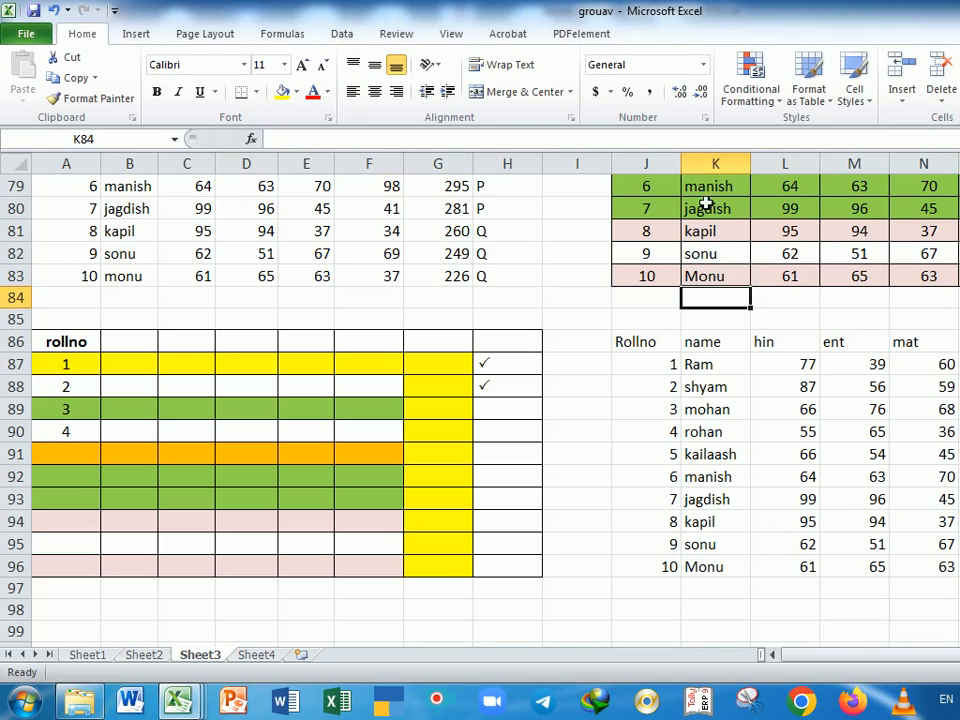
{"action": "left_click", "coordinate": [734, 566]}
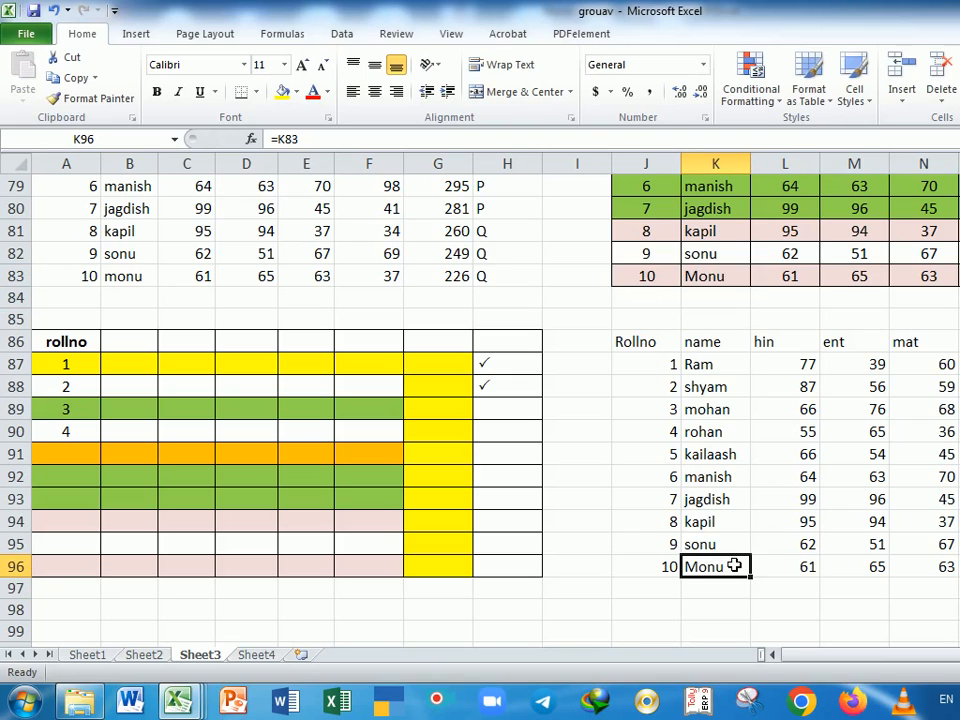
{"action": "double_click", "coordinate": [734, 566]}
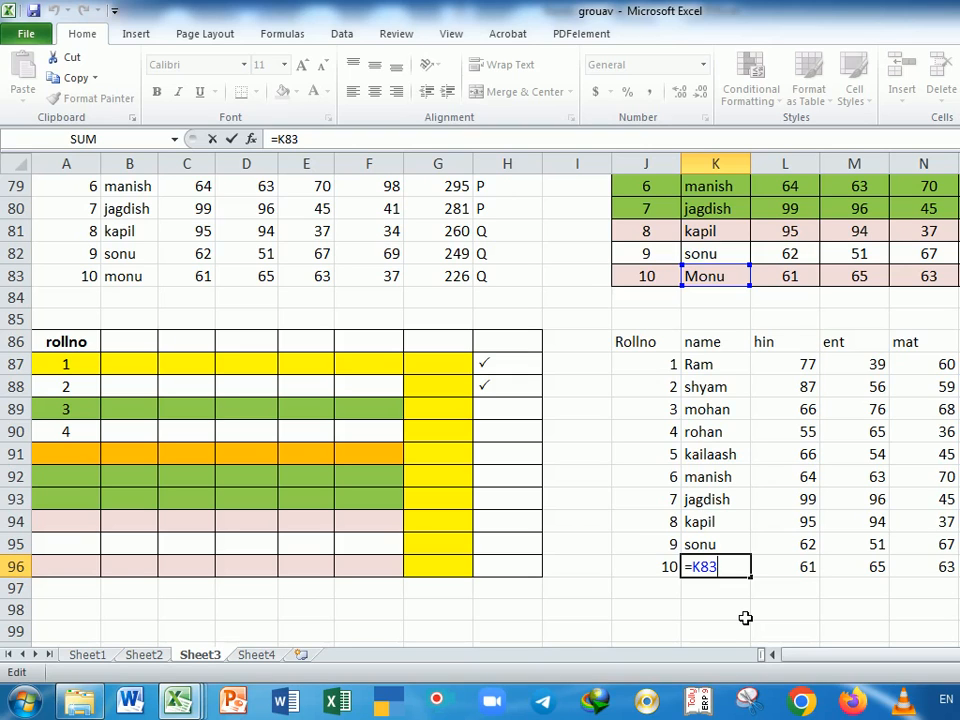
{"action": "key", "text": "Return"}
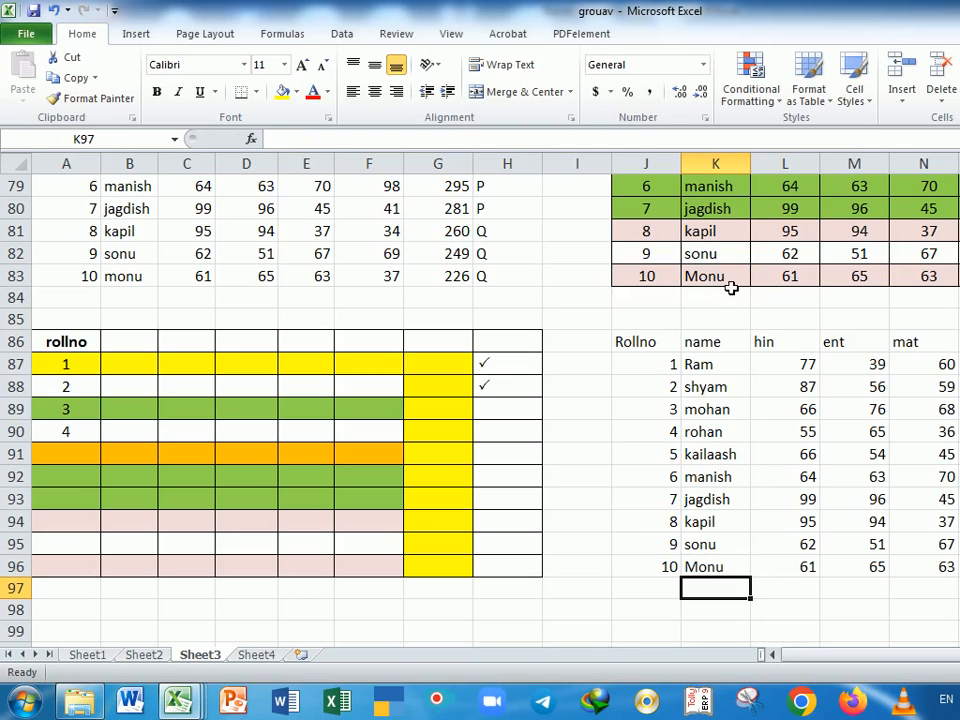
Set the hin mark in L82 to 90 and check the link in L95 and the linked table at J86.
{"action": "left_click", "coordinate": [785, 252]}
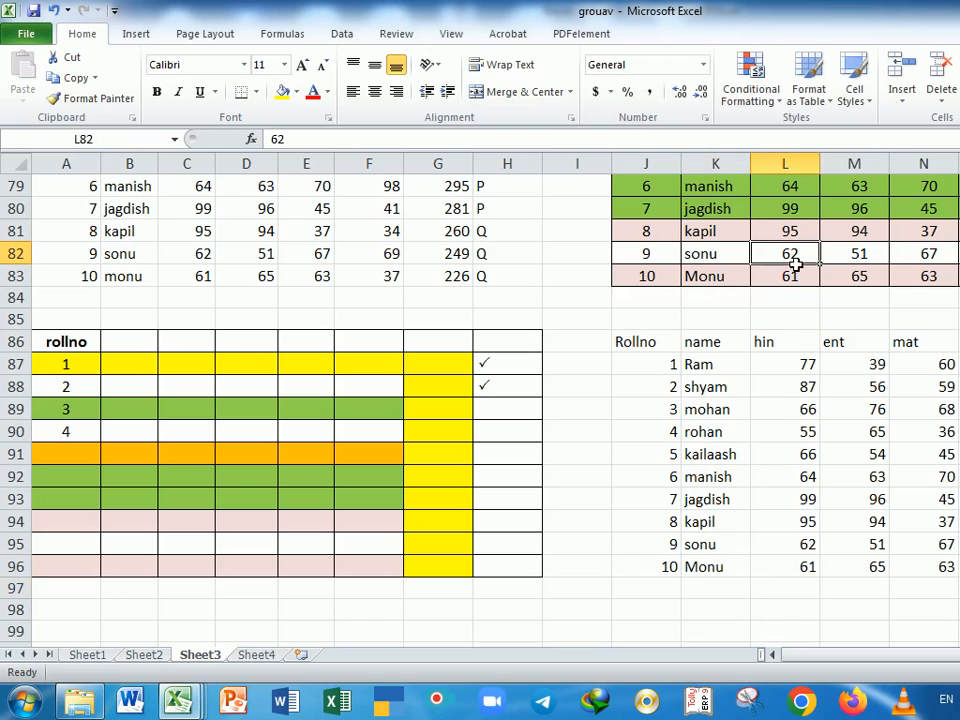
{"action": "type", "text": "90"}
{"action": "key", "text": "Return"}
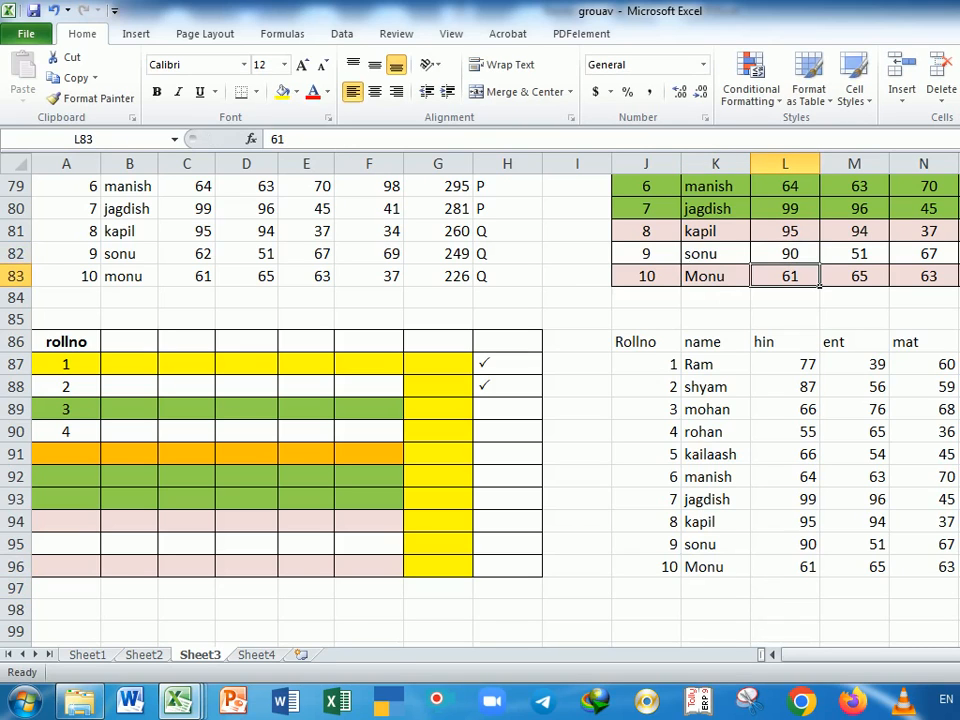
{"action": "left_click", "coordinate": [800, 545]}
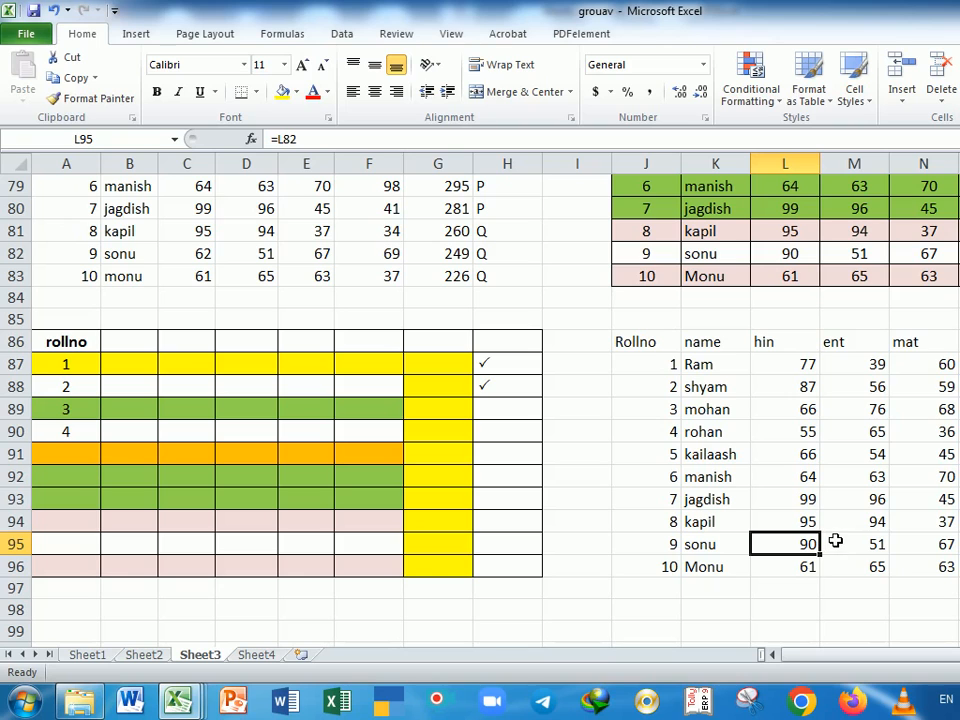
{"action": "left_click", "coordinate": [806, 367]}
{"action": "left_click_drag", "start_coordinate": [806, 367], "coordinate": [793, 566]}
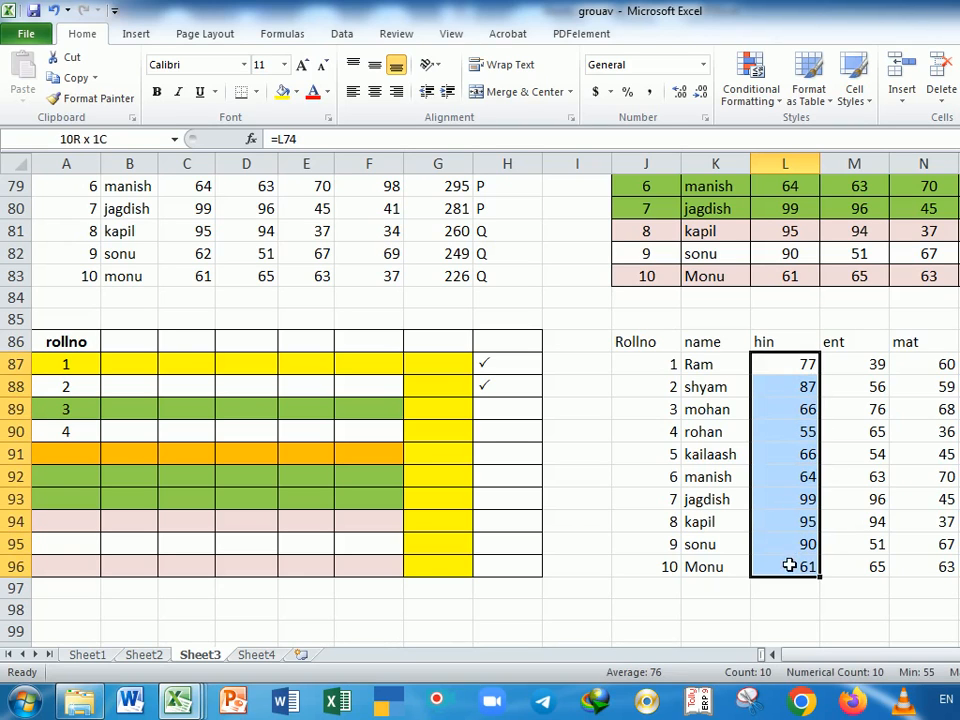
{"action": "left_click_drag", "start_coordinate": [669, 347], "coordinate": [958, 566]}
Copy J73:N83 from Sheet3 and paste it normally at A14 on Sheet4.
{"action": "scroll", "coordinate": [655, 245], "scroll_direction": "up", "scroll_amount": 3}
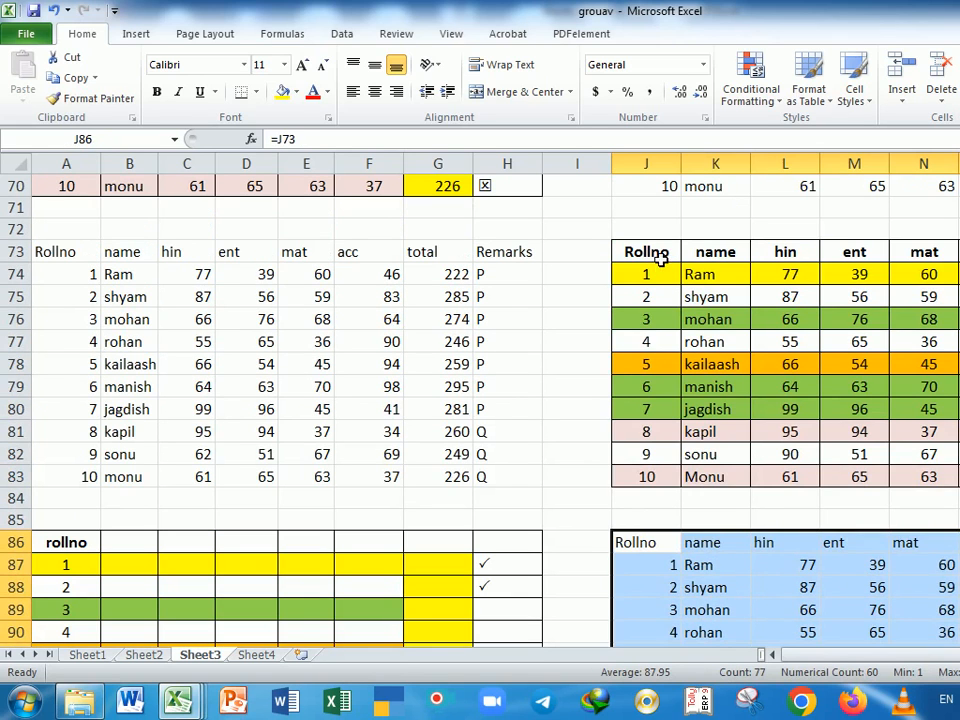
{"action": "left_click_drag", "start_coordinate": [660, 258], "coordinate": [936, 482]}
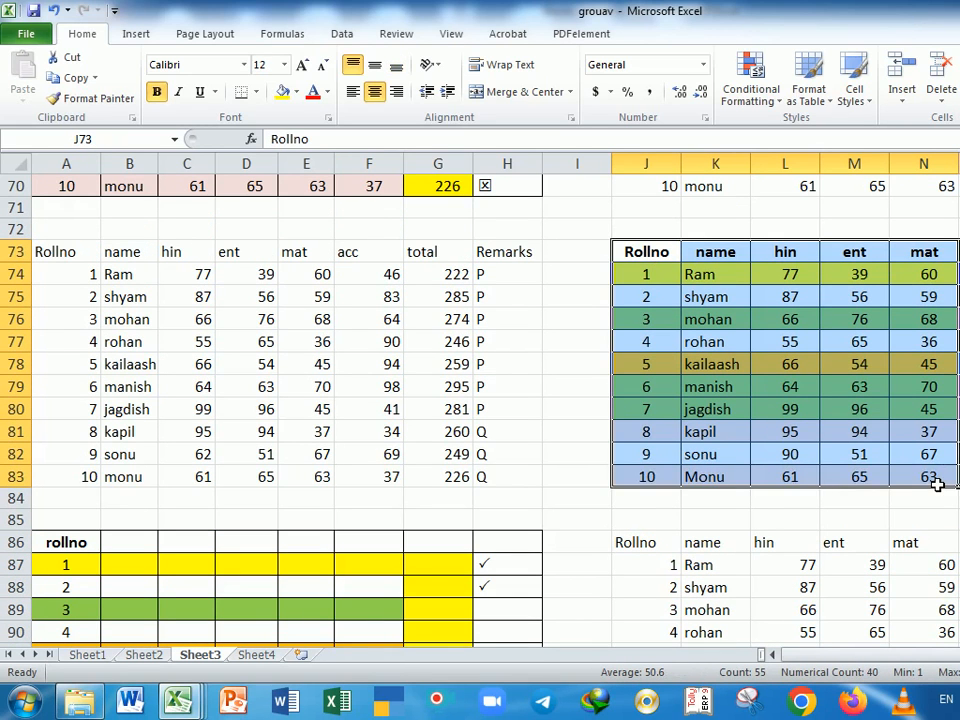
{"action": "key", "text": "ctrl+c"}
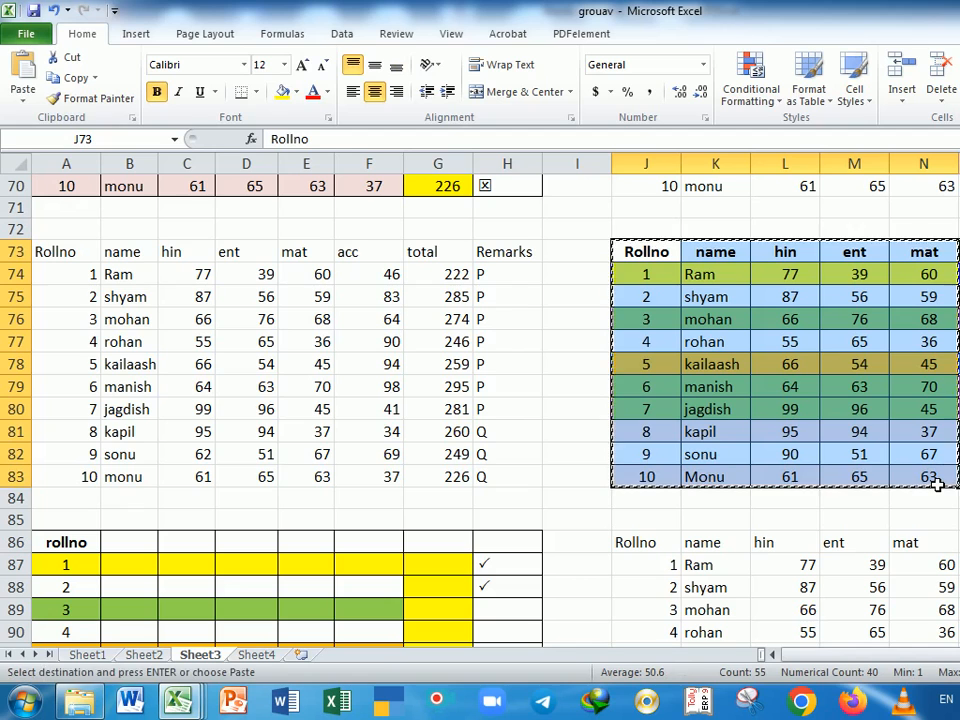
{"action": "left_click", "coordinate": [252, 656]}
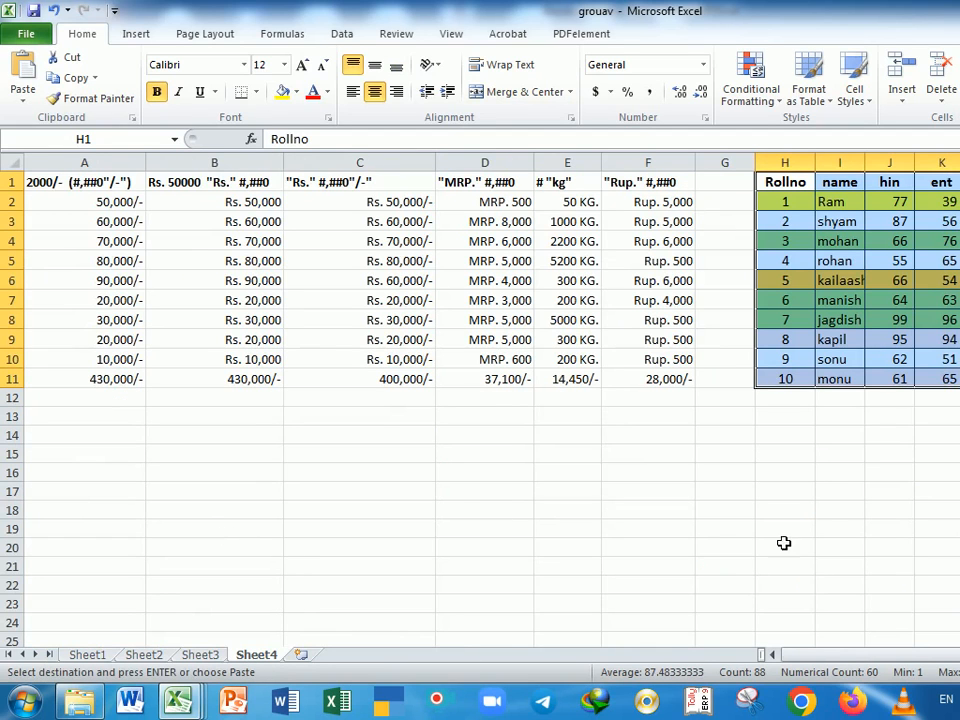
{"action": "left_click", "coordinate": [81, 441]}
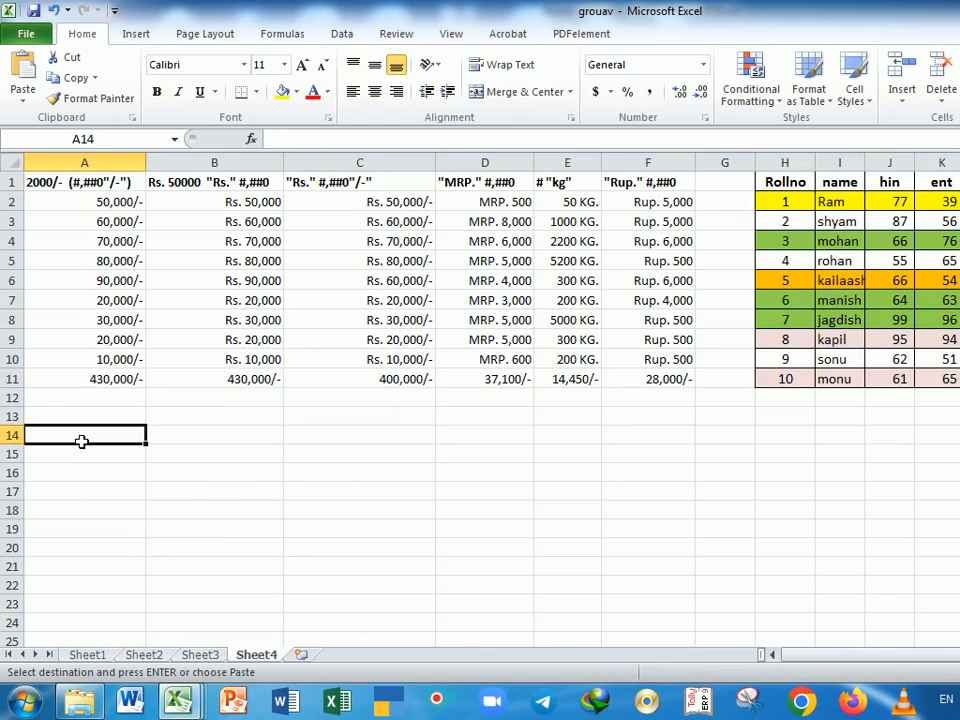
{"action": "key", "text": "ctrl+v"}
{"action": "left_click", "coordinate": [339, 520]}
{"action": "scroll", "coordinate": [424, 551], "scroll_direction": "down", "scroll_amount": 2}
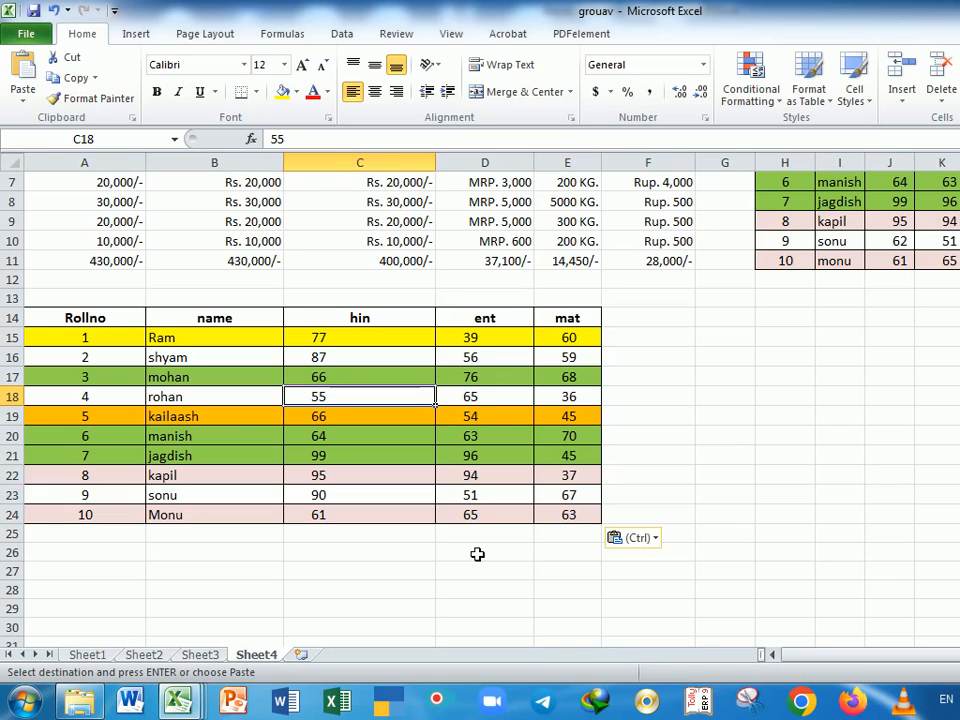
Replace the roll number 9 student's name in K82 of the Sheet3 source table with a different name.
{"action": "left_click", "coordinate": [199, 655]}
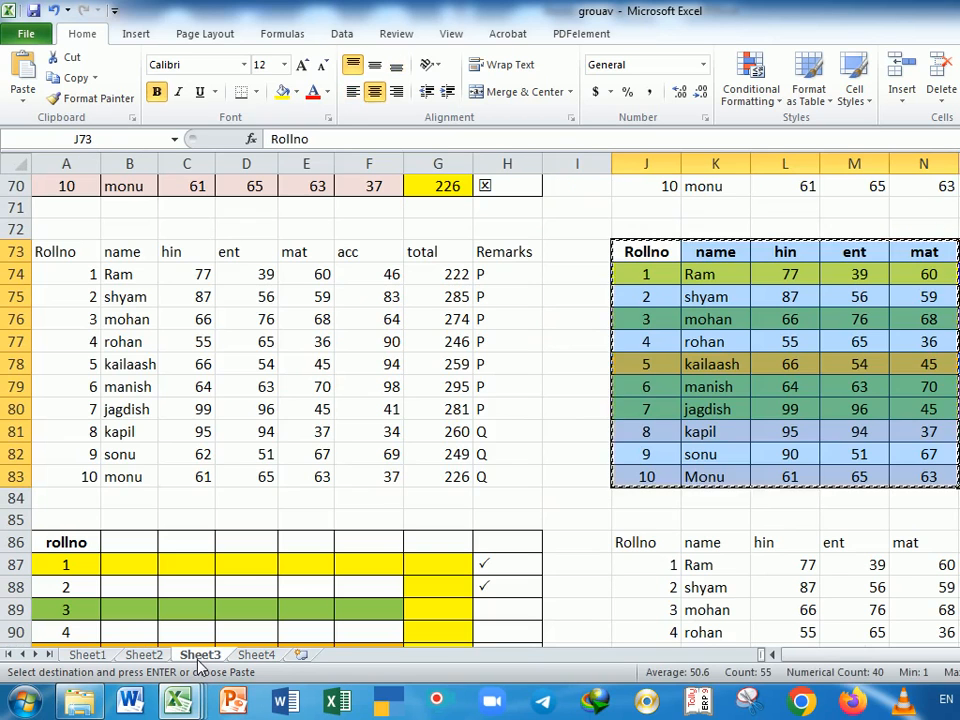
{"action": "left_click", "coordinate": [770, 500]}
{"action": "left_click", "coordinate": [733, 461]}
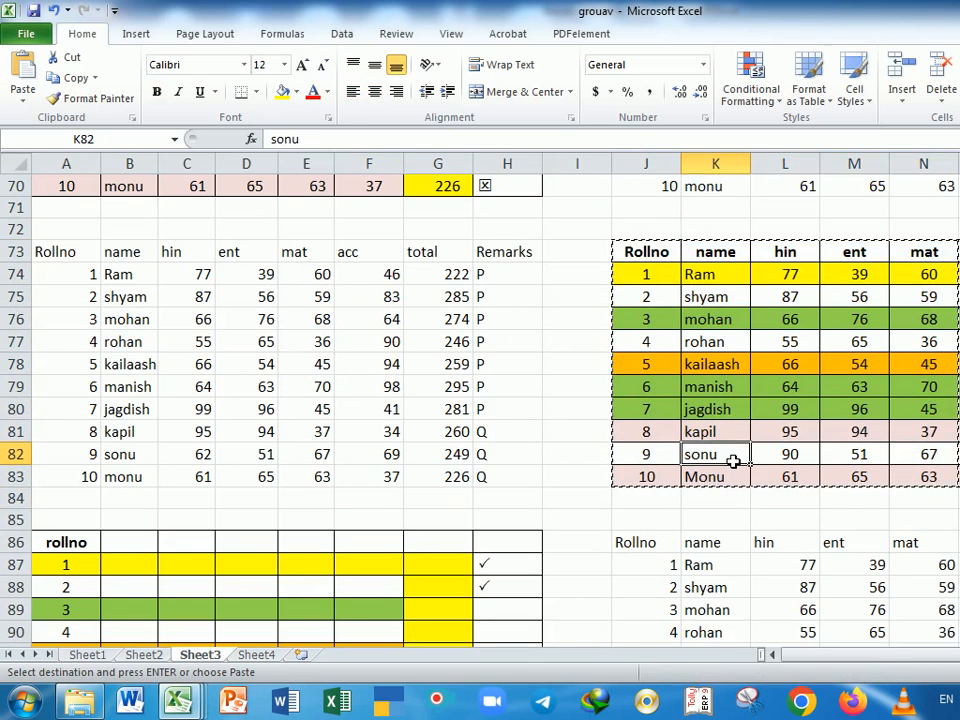
{"action": "type", "text": "Sonam"}
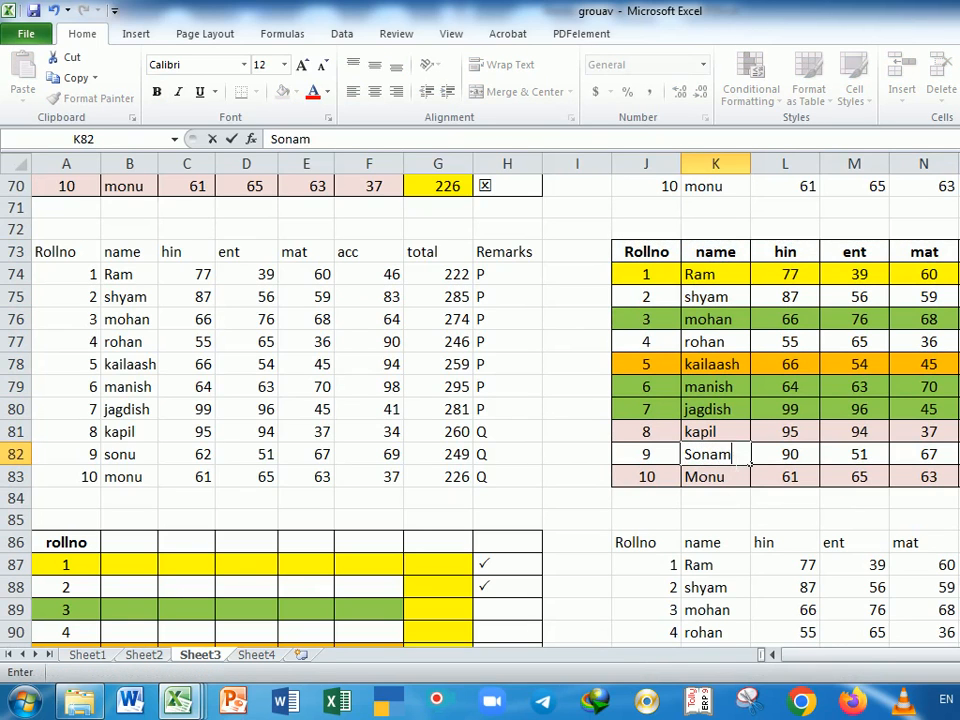
{"action": "key", "text": "Return"}
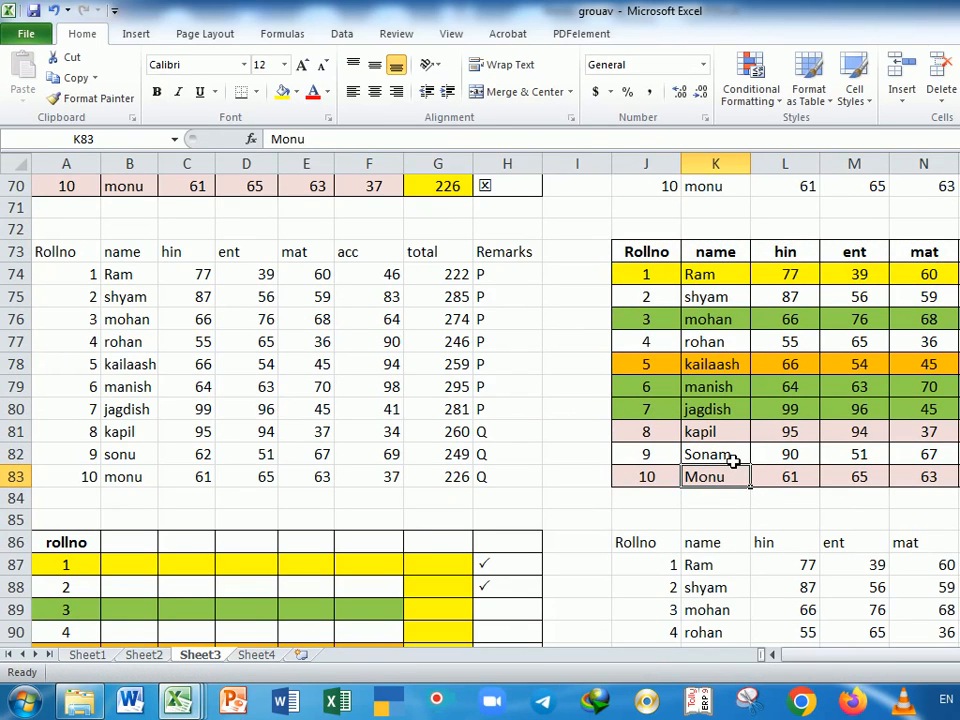
Check the corresponding name in B23 on Sheet4 and undo the name change in K82 on Sheet3.
{"action": "left_click", "coordinate": [255, 655]}
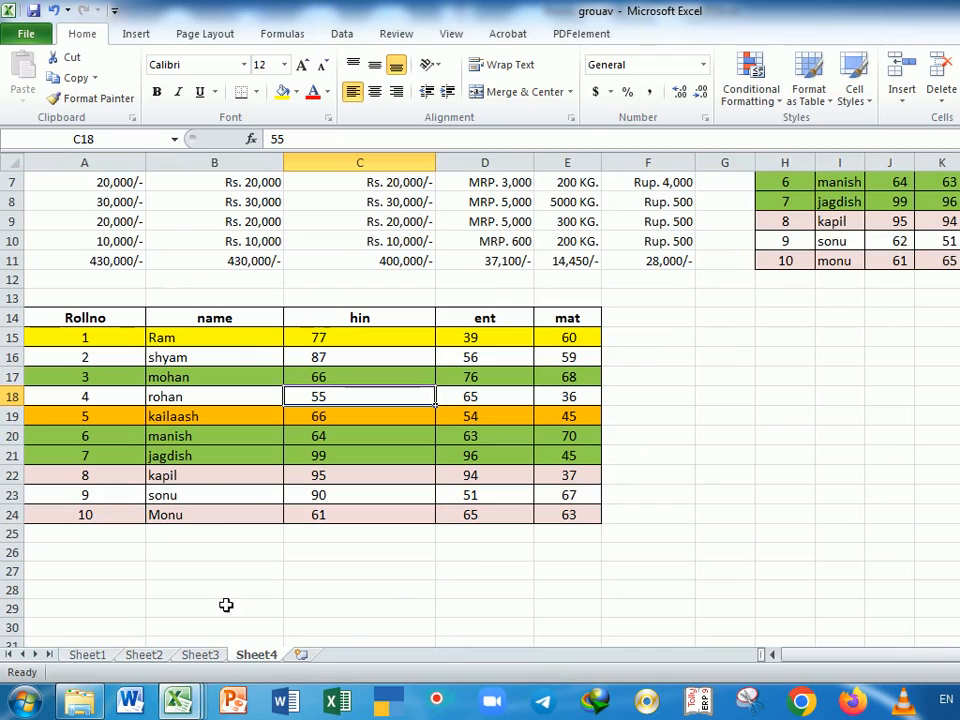
{"action": "left_click", "coordinate": [208, 500]}
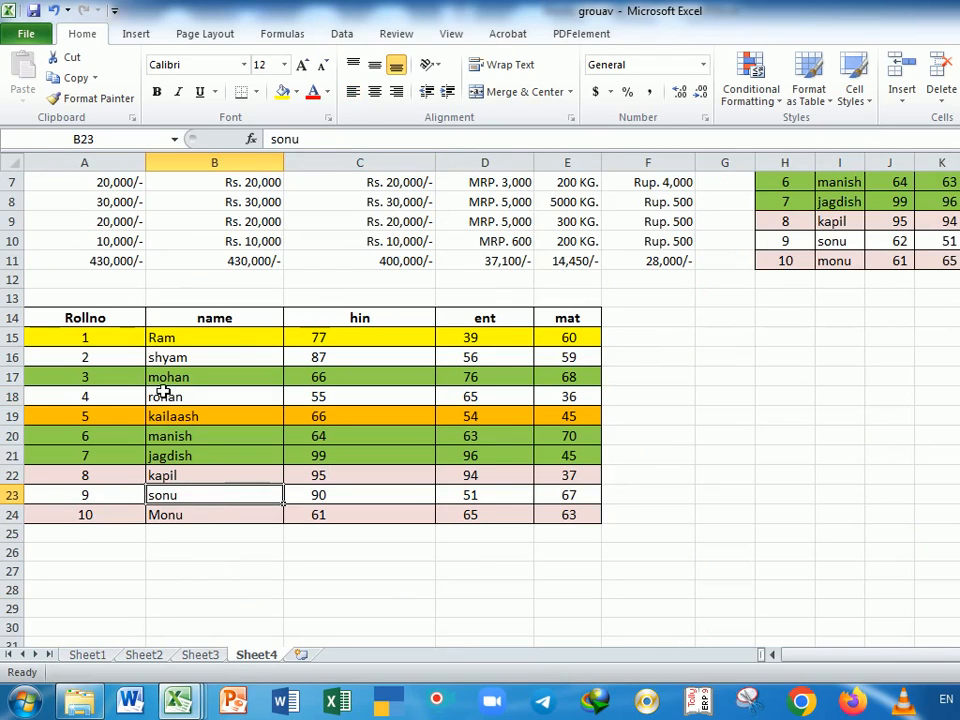
{"action": "key", "text": "ctrl+Page_Up"}
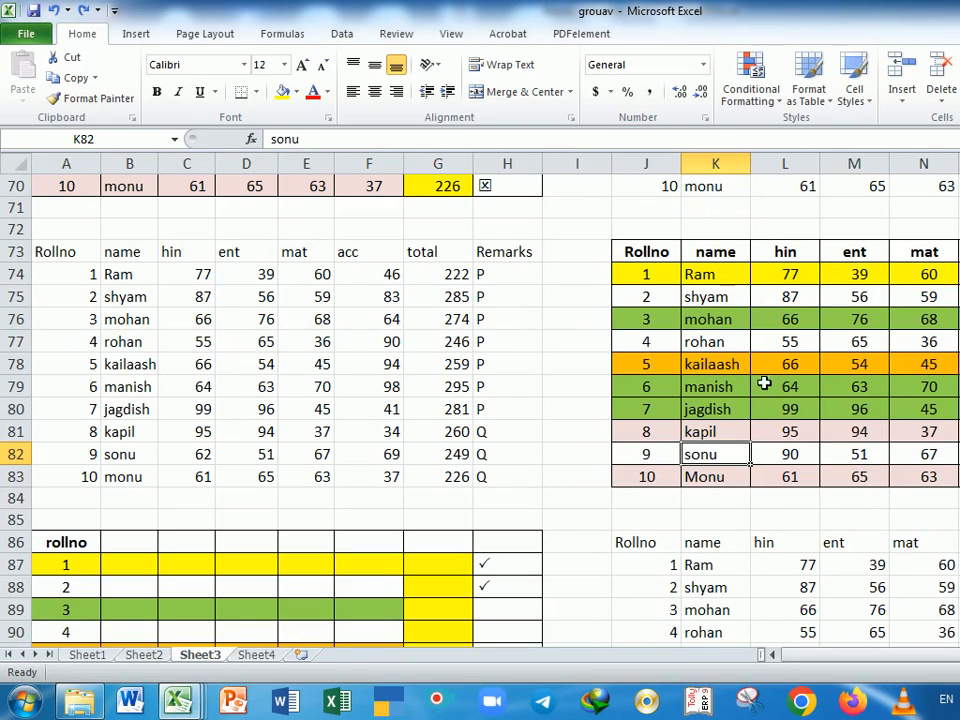
Copy the full table J73:Q83 from Sheet3 and paste it as links at A26 on Sheet4.
{"action": "left_click_drag", "start_coordinate": [636, 251], "coordinate": [955, 476]}
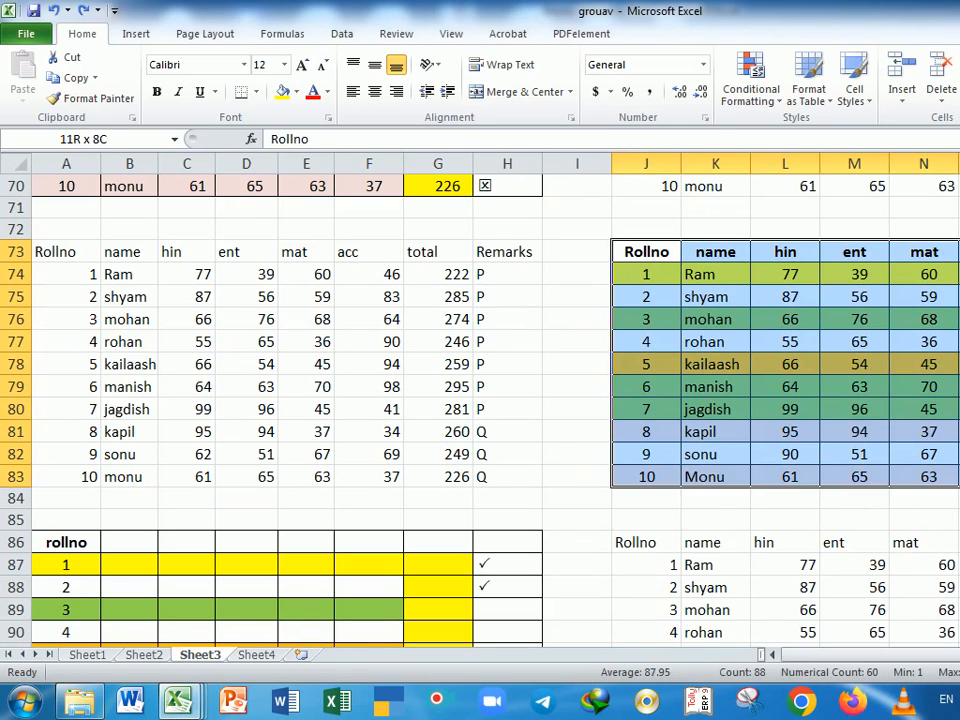
{"action": "key", "text": "ctrl+c"}
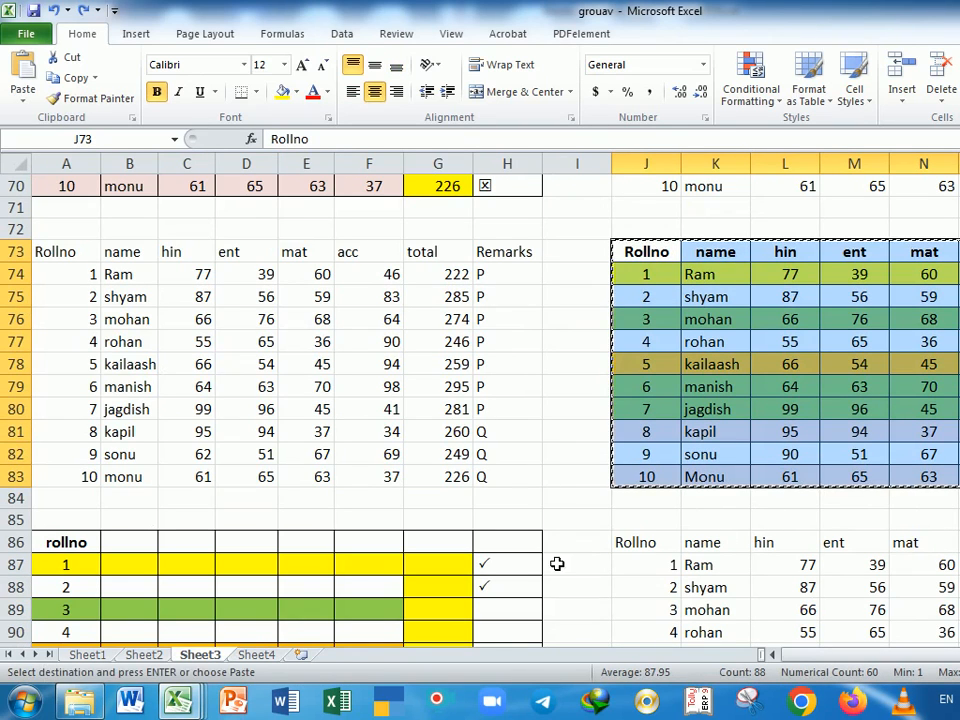
{"action": "left_click", "coordinate": [255, 654]}
{"action": "scroll", "coordinate": [250, 510], "scroll_direction": "down", "scroll_amount": 2}
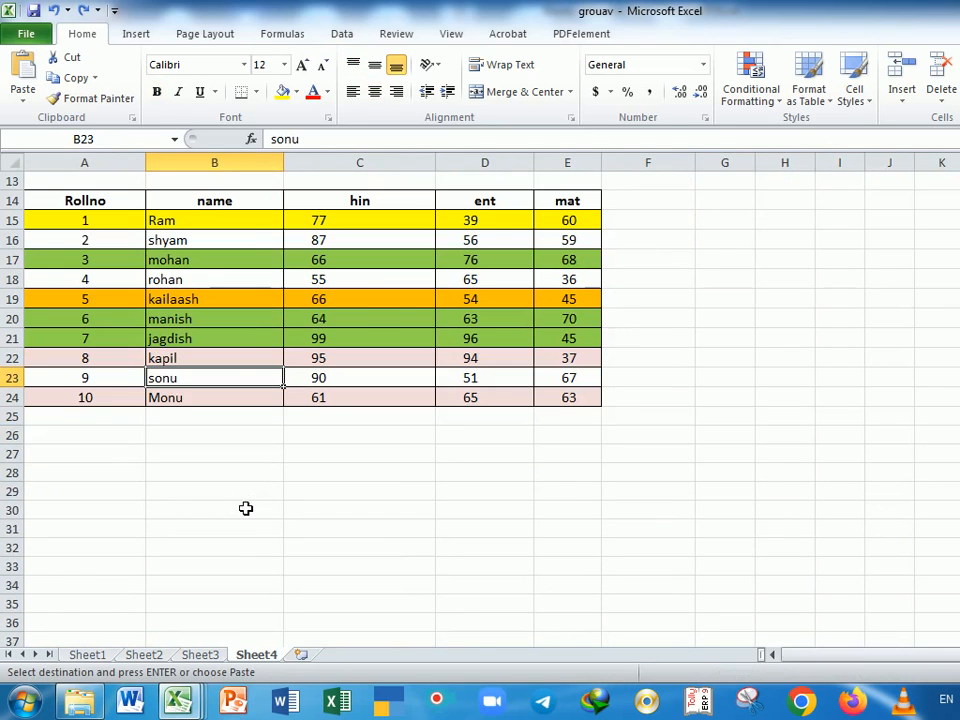
{"action": "left_click", "coordinate": [115, 440]}
{"action": "left_click", "coordinate": [24, 100]}
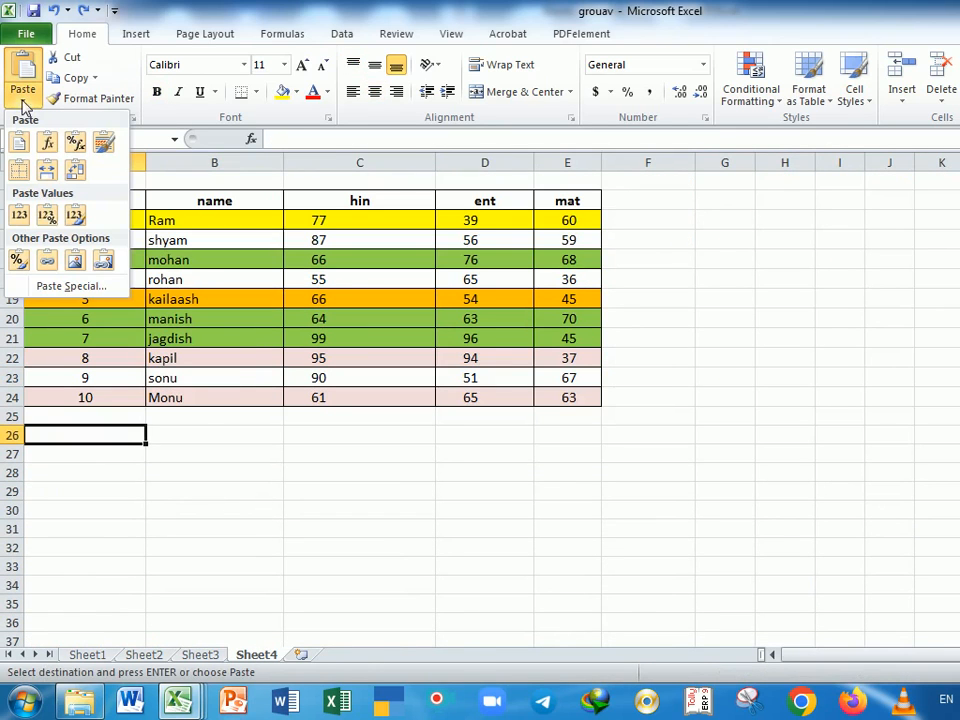
{"action": "left_click", "coordinate": [46, 262]}
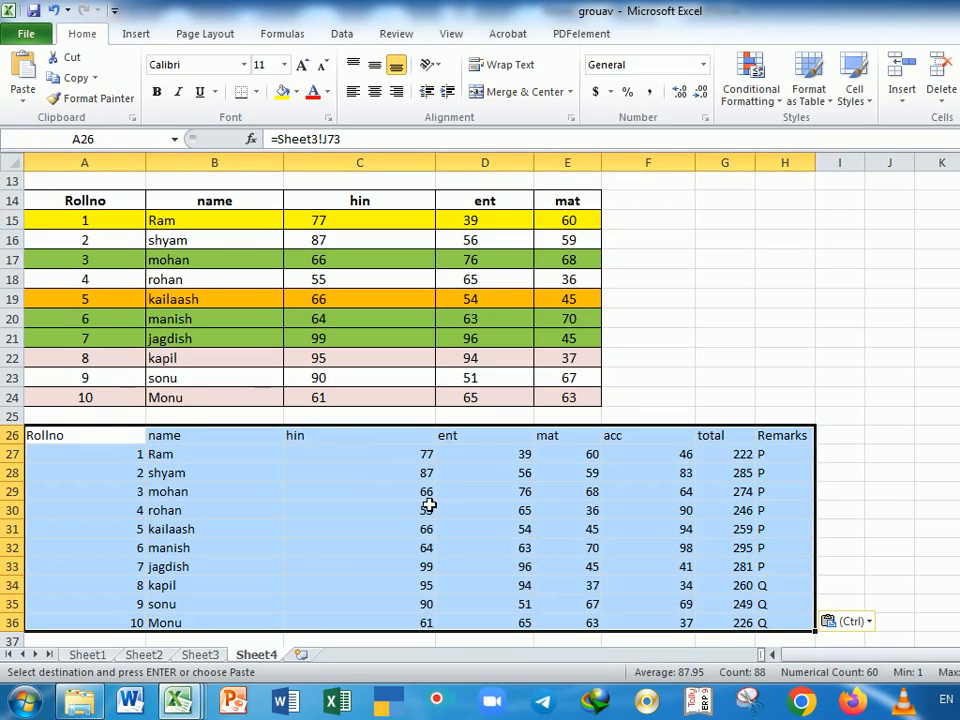
Return to the source table at J73 on Sheet3.
{"action": "left_click", "coordinate": [202, 654]}
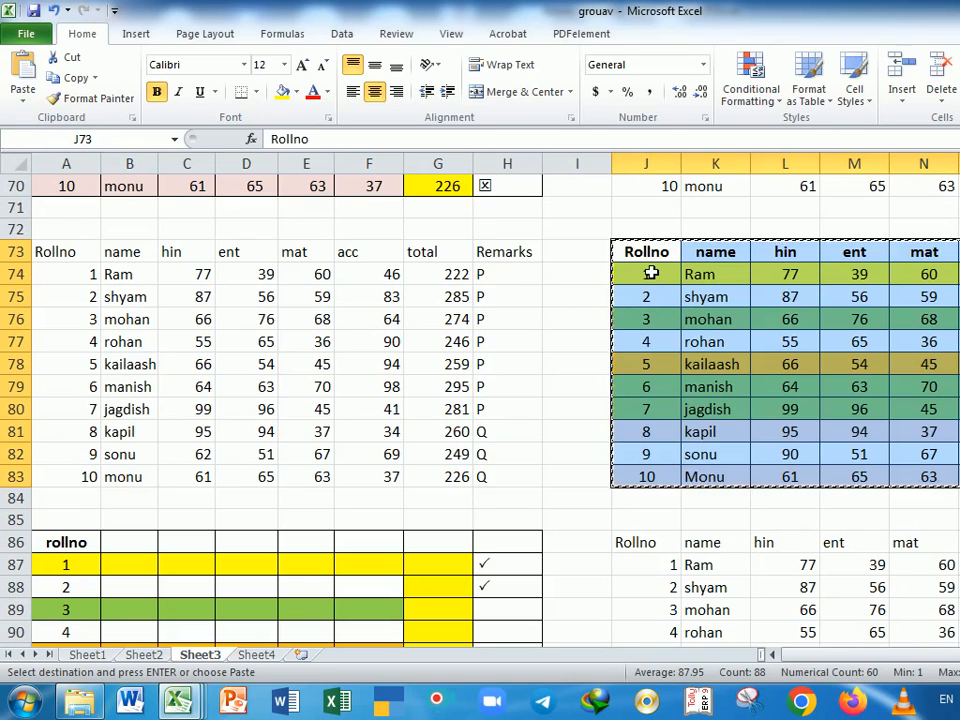
Clear the roll numbers in J74:J76 to test the linked table on Sheet4, then undo the deletion.
{"action": "left_click_drag", "start_coordinate": [650, 273], "coordinate": [678, 326]}
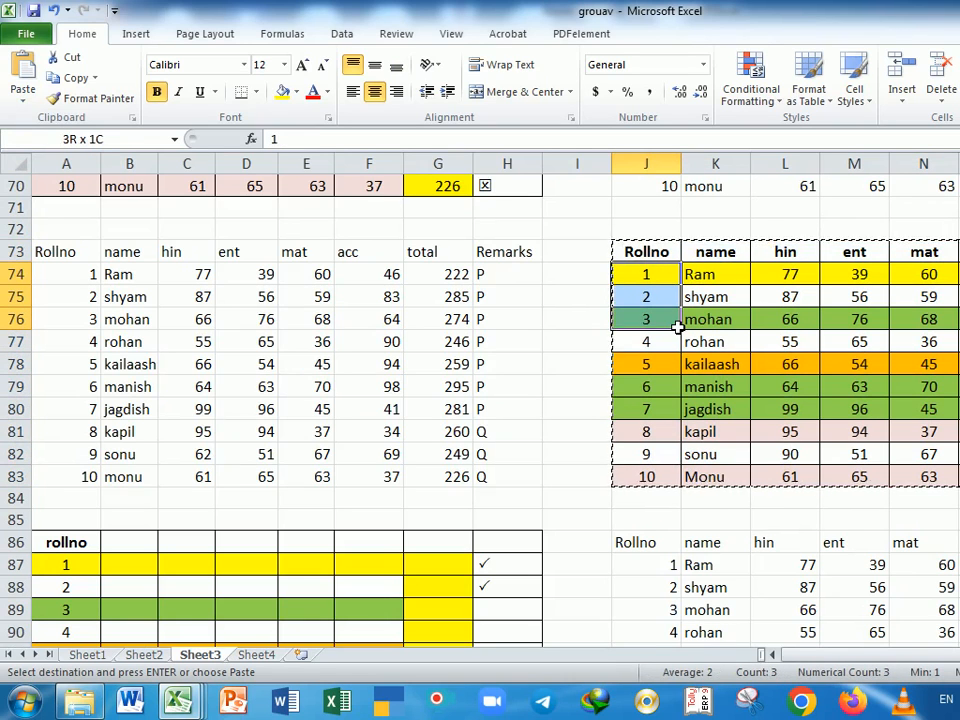
{"action": "key", "text": "Delete"}
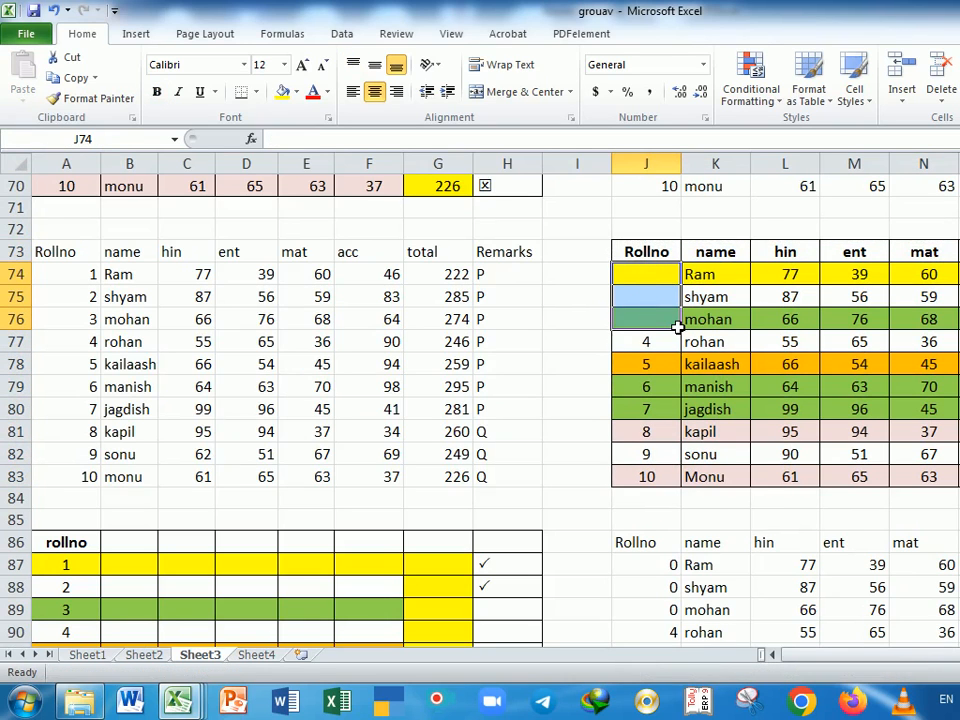
{"action": "left_click", "coordinate": [268, 657]}
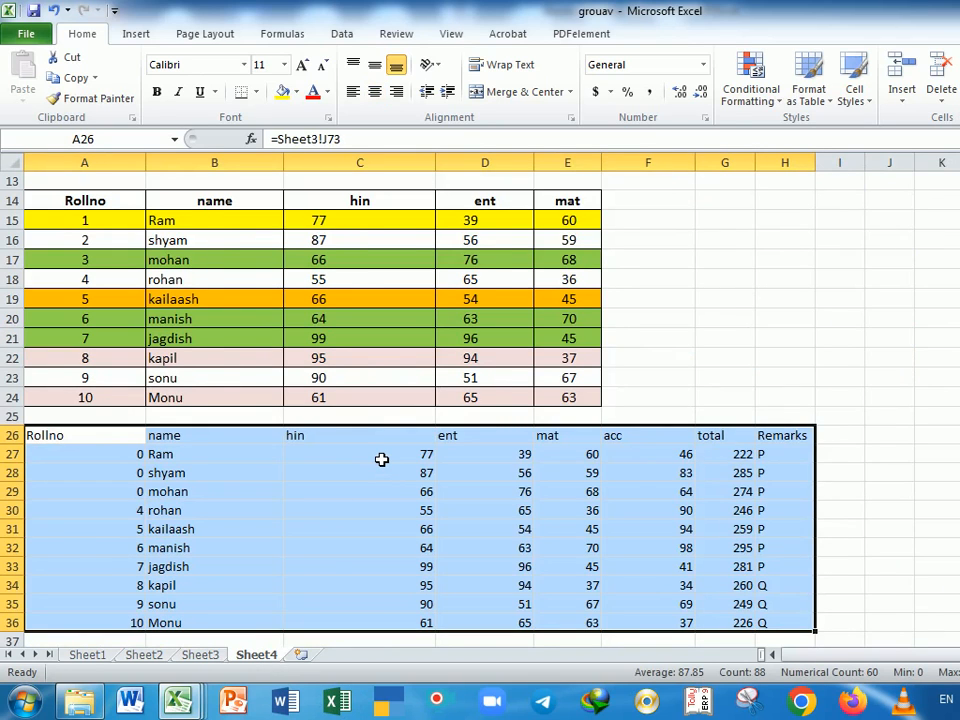
{"action": "key", "text": "ctrl+z"}
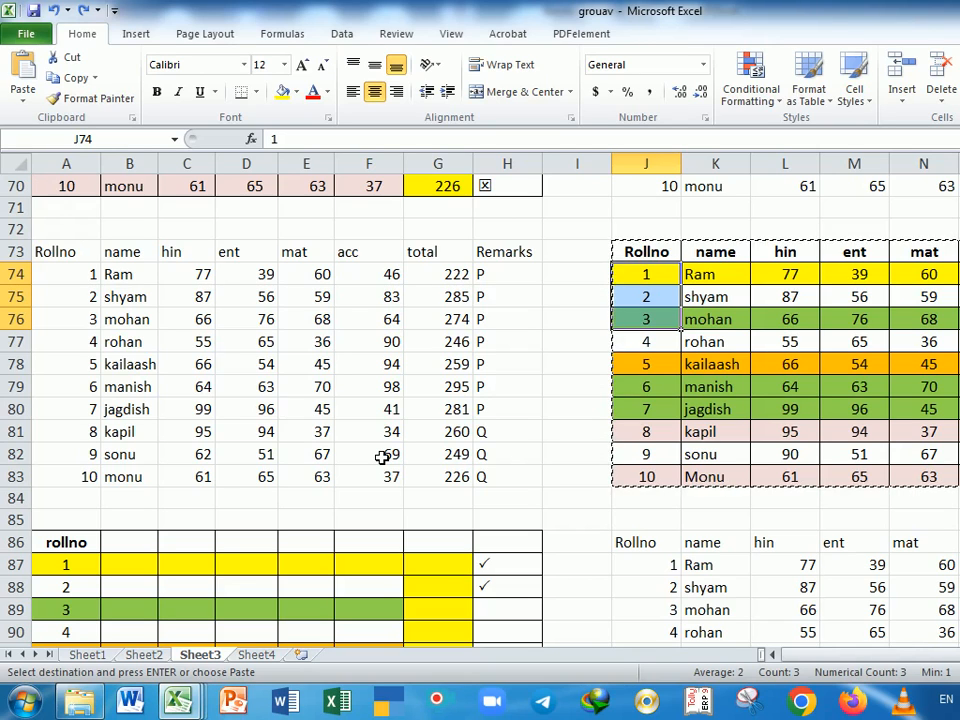
{"action": "left_click", "coordinate": [657, 528]}
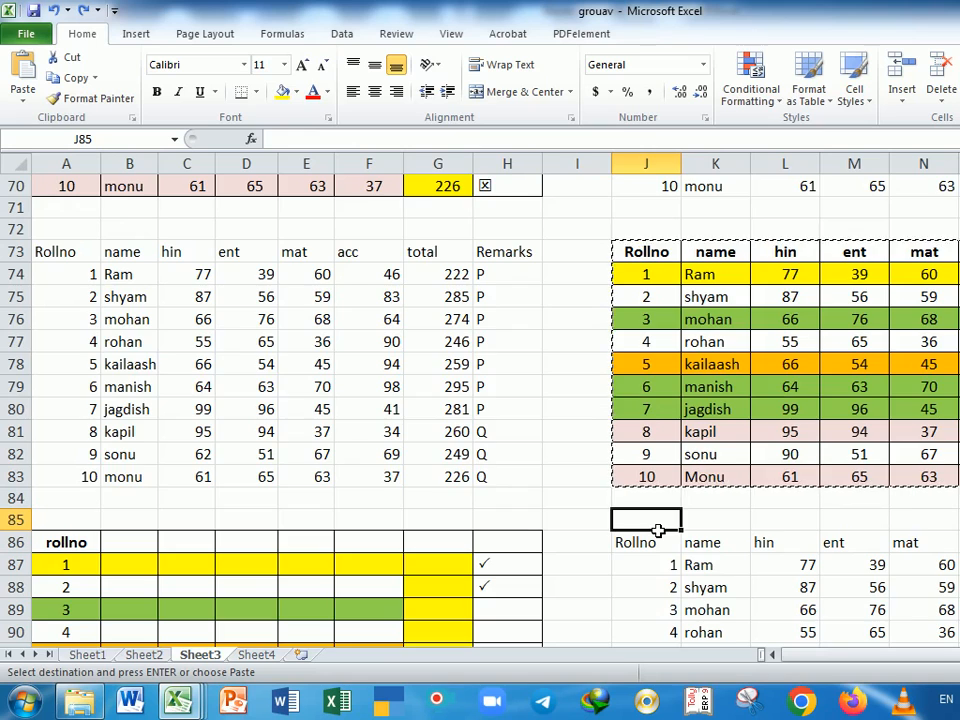
{"action": "scroll", "coordinate": [640, 524], "scroll_direction": "down", "scroll_amount": 2}
{"action": "key", "text": "Escape"}
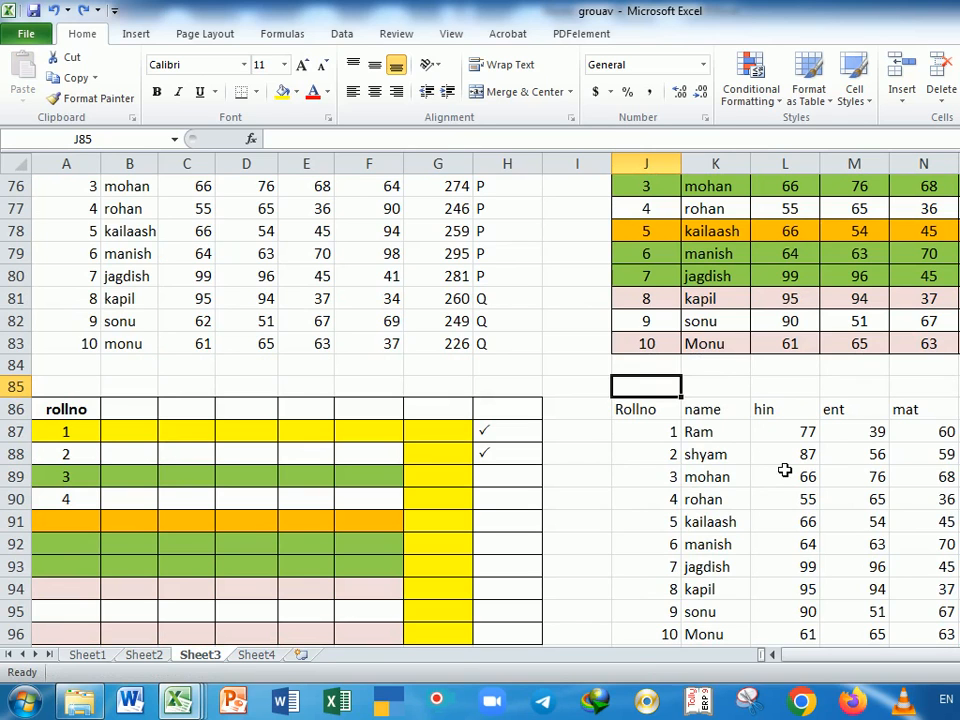
Copy the coloured marks table in A60:H70 and paste it as a picture at cell A99.
{"action": "scroll", "coordinate": [785, 470], "scroll_direction": "down", "scroll_amount": 1}
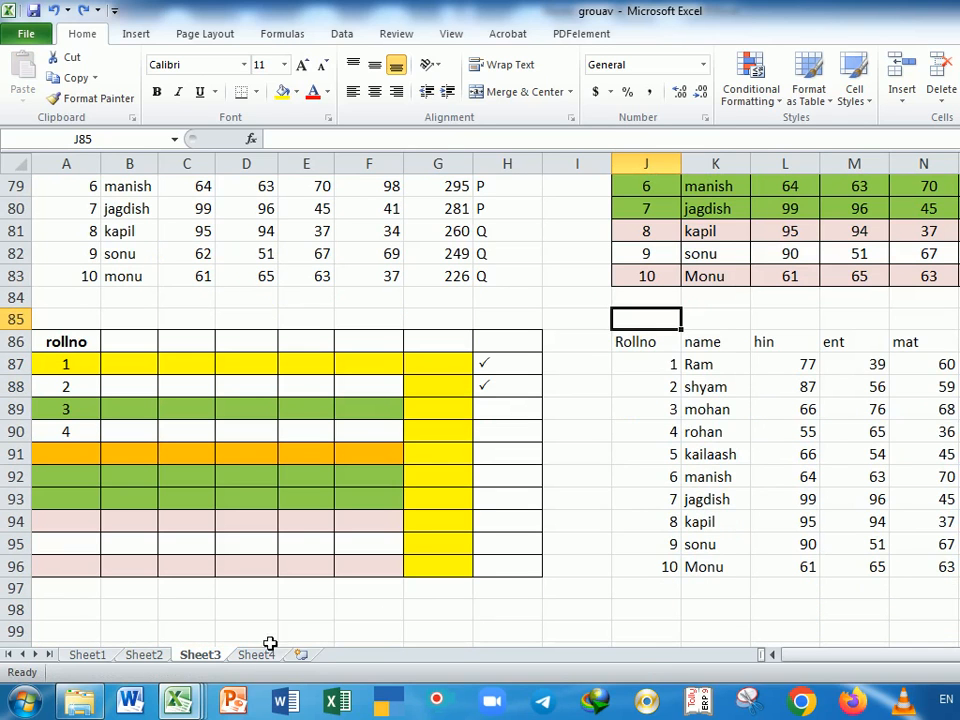
{"action": "scroll", "coordinate": [639, 586], "scroll_direction": "up", "scroll_amount": 3}
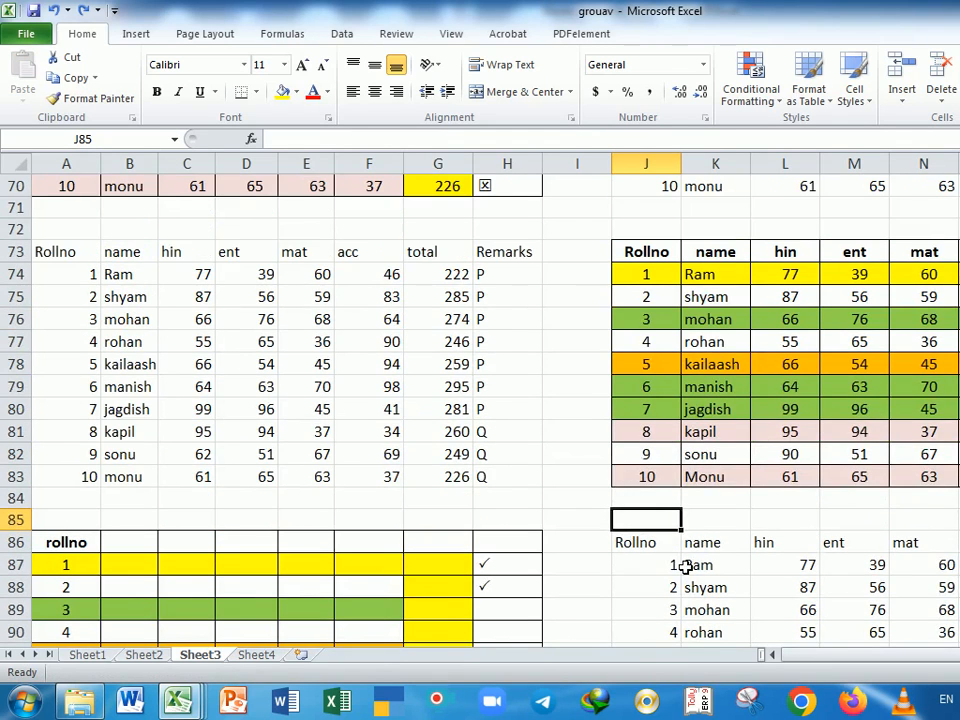
{"action": "scroll", "coordinate": [665, 480], "scroll_direction": "down", "scroll_amount": 2}
{"action": "scroll", "coordinate": [677, 561], "scroll_direction": "up", "scroll_amount": 7}
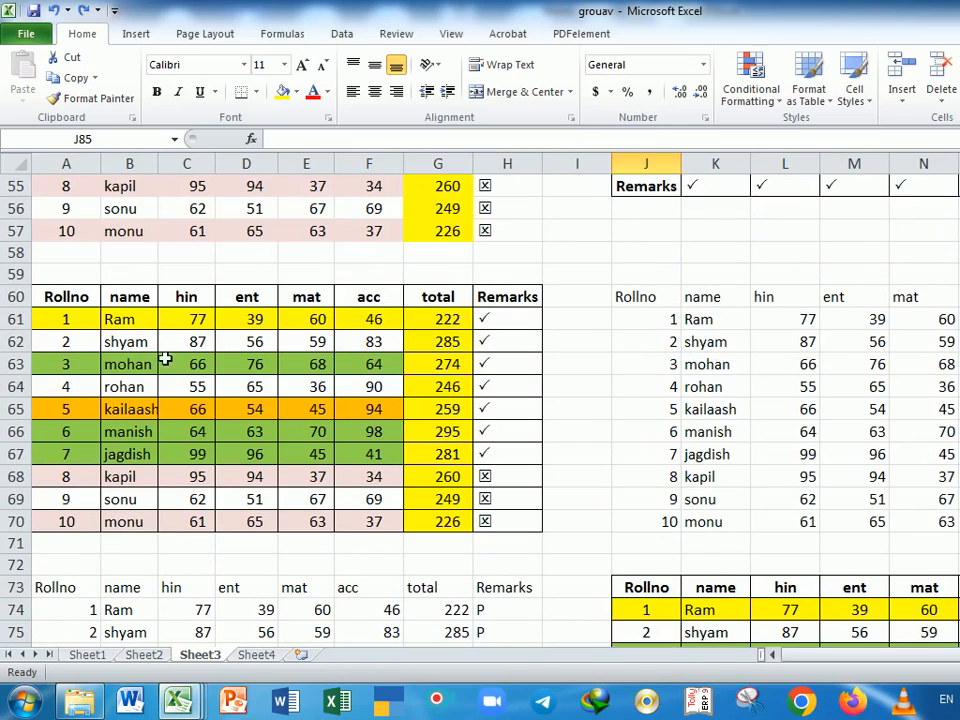
{"action": "left_click_drag", "start_coordinate": [52, 300], "coordinate": [512, 525]}
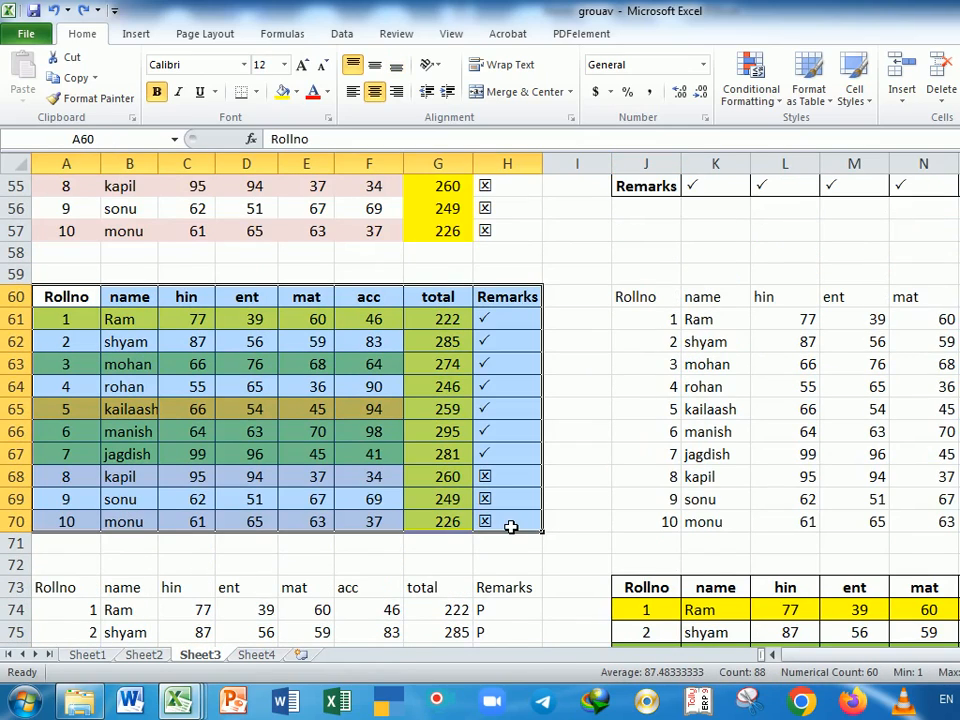
{"action": "left_click", "coordinate": [72, 78]}
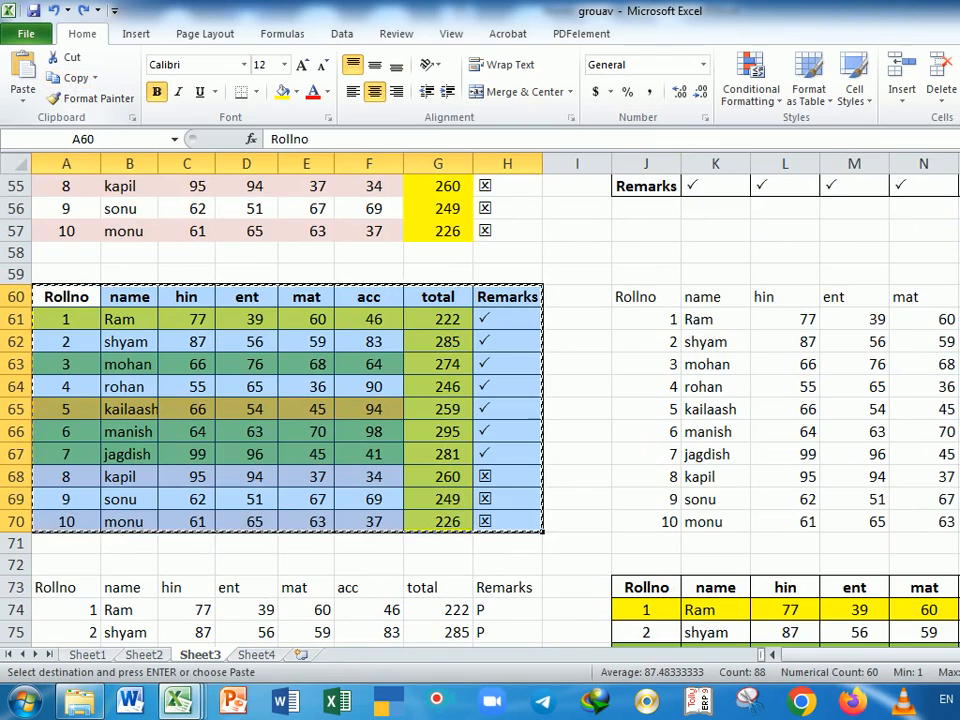
{"action": "scroll", "coordinate": [256, 358], "scroll_direction": "down", "scroll_amount": 4}
{"action": "scroll", "coordinate": [256, 358], "scroll_direction": "down", "scroll_amount": 9}
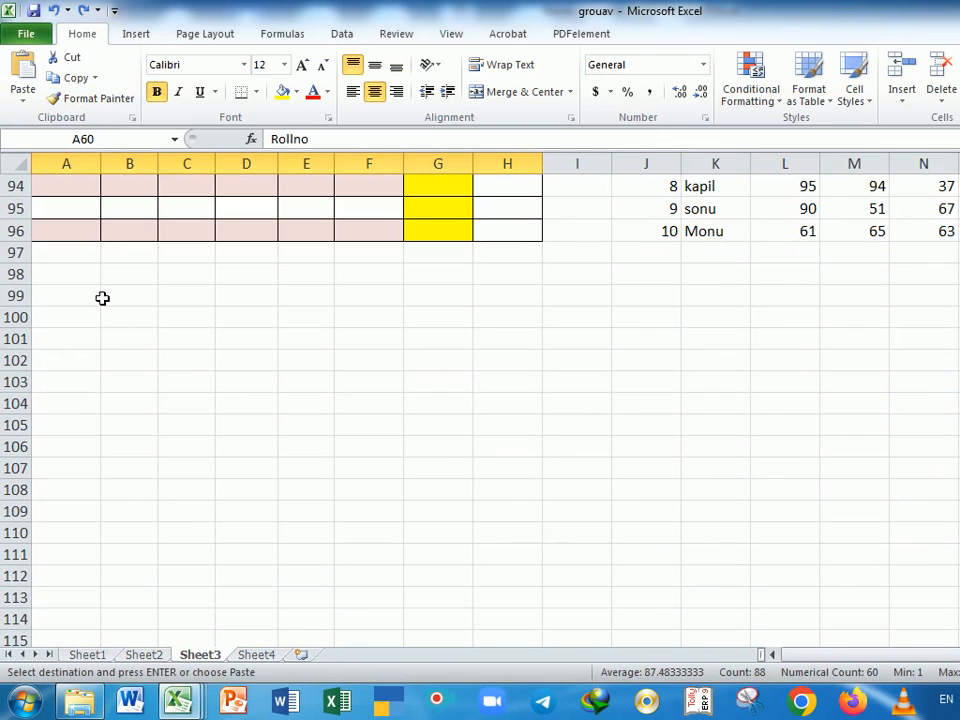
{"action": "left_click", "coordinate": [66, 296]}
{"action": "left_click", "coordinate": [23, 92]}
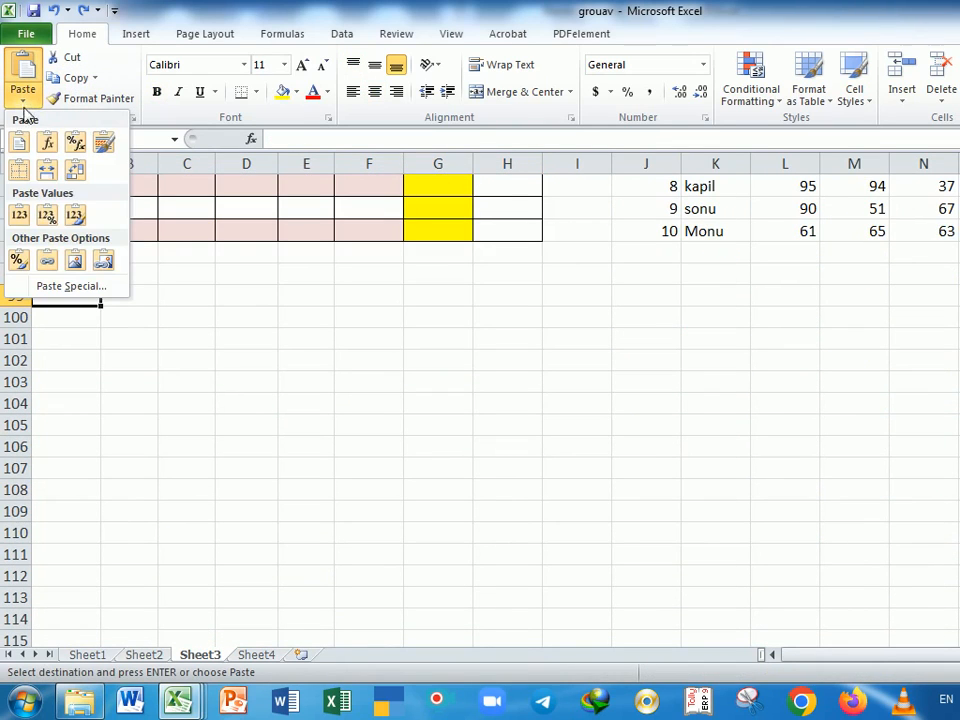
{"action": "left_click", "coordinate": [76, 262]}
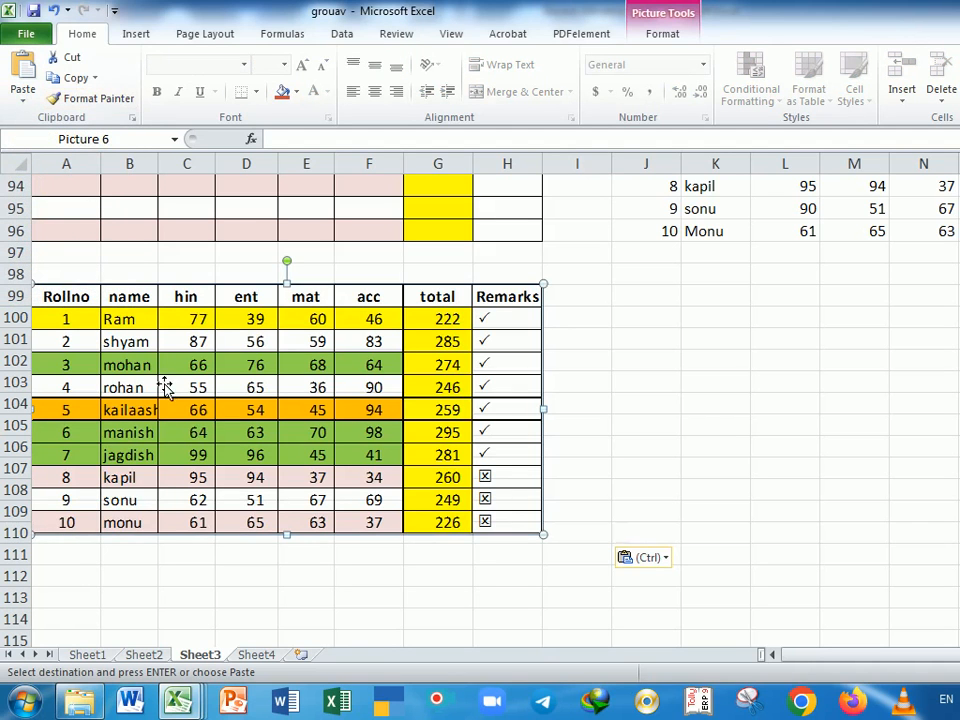
Move the pasted table picture across the sheet so it starts at column K, beside row 99.
{"action": "left_click_drag", "start_coordinate": [288, 419], "coordinate": [204, 376]}
{"action": "mouse_move", "coordinate": [204, 376]}
{"action": "left_mouse_down"}
{"action": "mouse_move", "coordinate": [315, 389]}
{"action": "mouse_move", "coordinate": [863, 403]}
{"action": "mouse_move", "coordinate": [300, 403]}
{"action": "mouse_move", "coordinate": [198, 372]}
{"action": "left_mouse_up"}
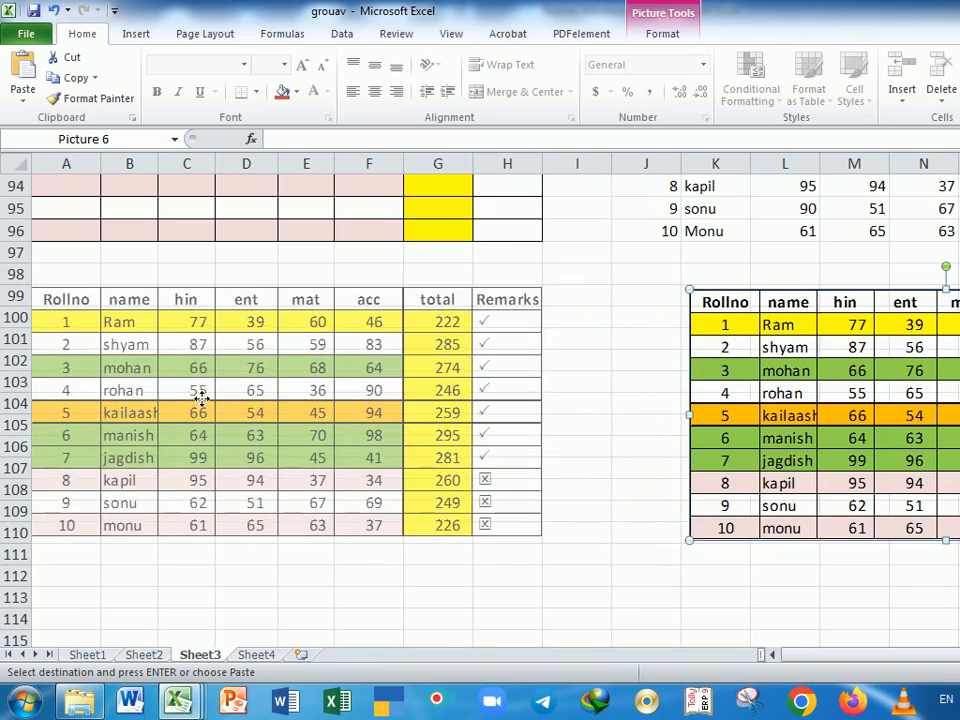
{"action": "left_click_drag", "start_coordinate": [198, 400], "coordinate": [864, 410]}
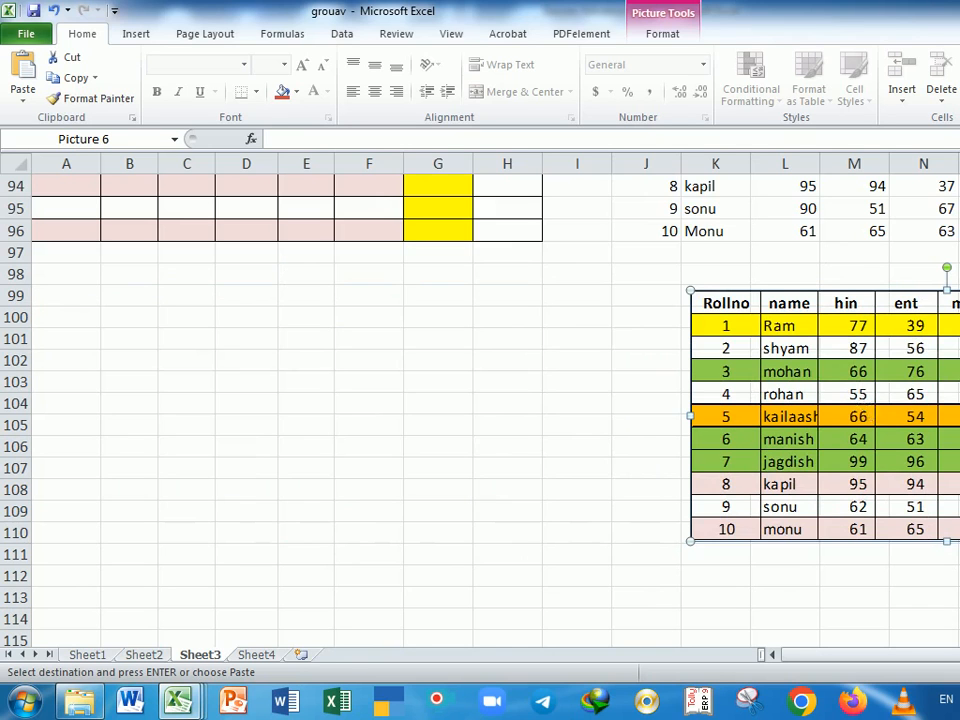
{"action": "left_click", "coordinate": [145, 340]}
Copy the plain marks table in J86:Q96, paste it as a linked picture at A99 and shift it slightly.
{"action": "scroll", "coordinate": [115, 320], "scroll_direction": "up", "scroll_amount": 2}
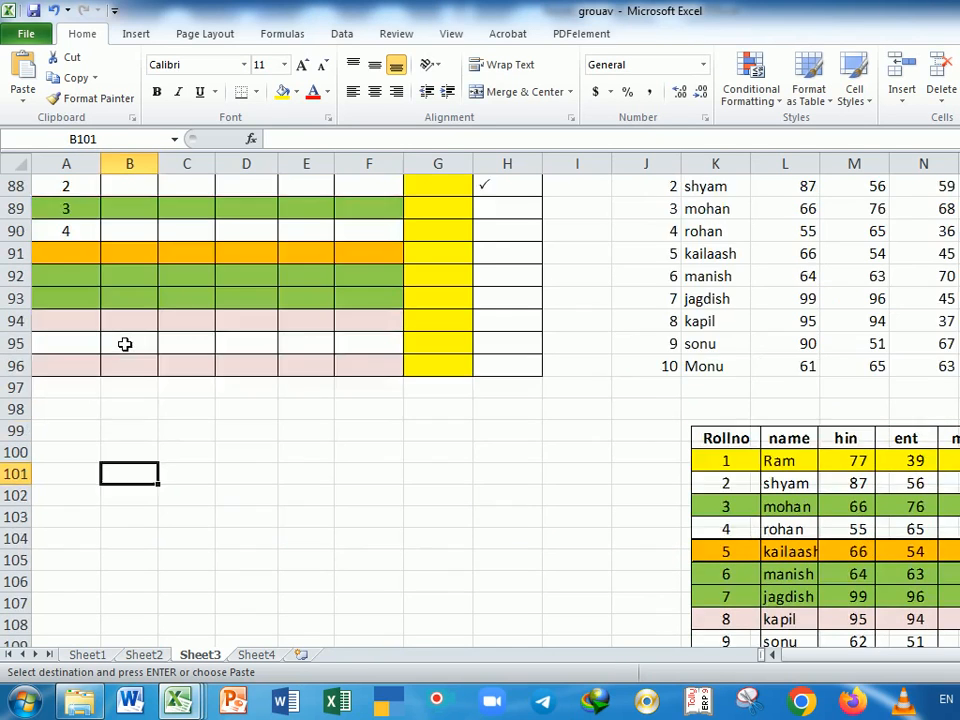
{"action": "scroll", "coordinate": [124, 344], "scroll_direction": "up", "scroll_amount": 2}
{"action": "scroll", "coordinate": [249, 432], "scroll_direction": "down", "scroll_amount": 2}
{"action": "scroll", "coordinate": [253, 435], "scroll_direction": "up", "scroll_amount": 1}
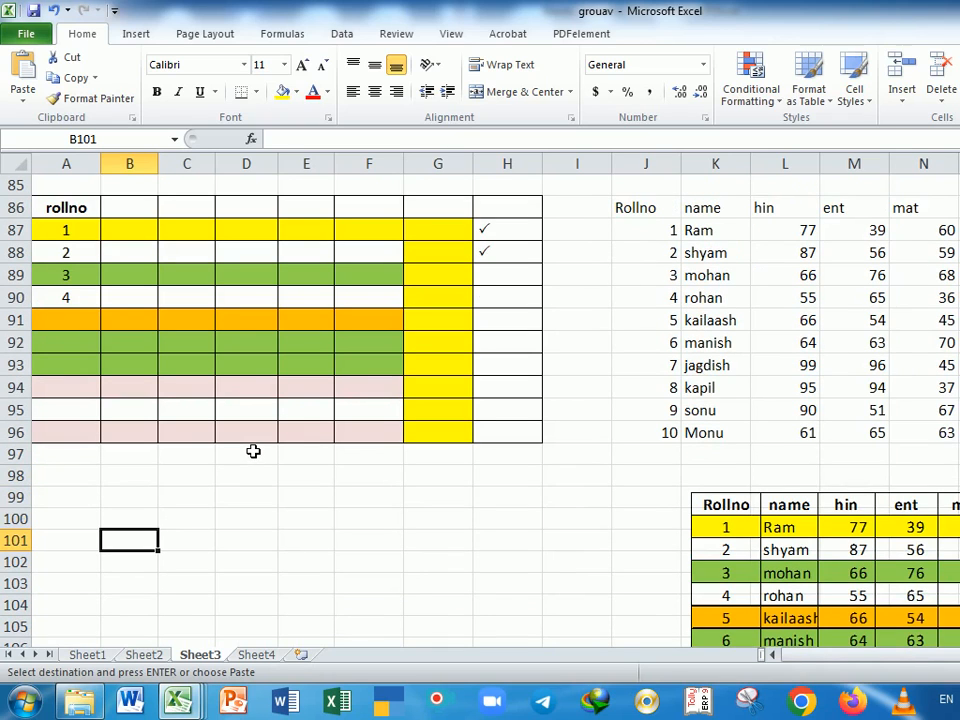
{"action": "left_click_drag", "start_coordinate": [654, 214], "coordinate": [955, 432]}
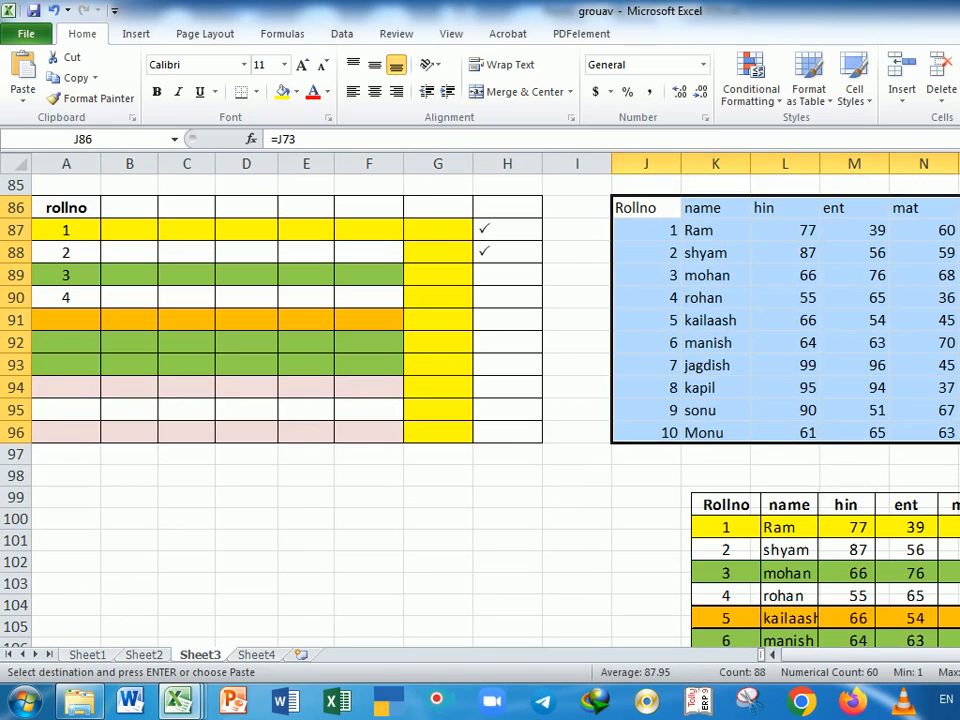
{"action": "left_click", "coordinate": [70, 77]}
{"action": "scroll", "coordinate": [109, 505], "scroll_direction": "down", "scroll_amount": 2}
{"action": "left_click", "coordinate": [68, 363]}
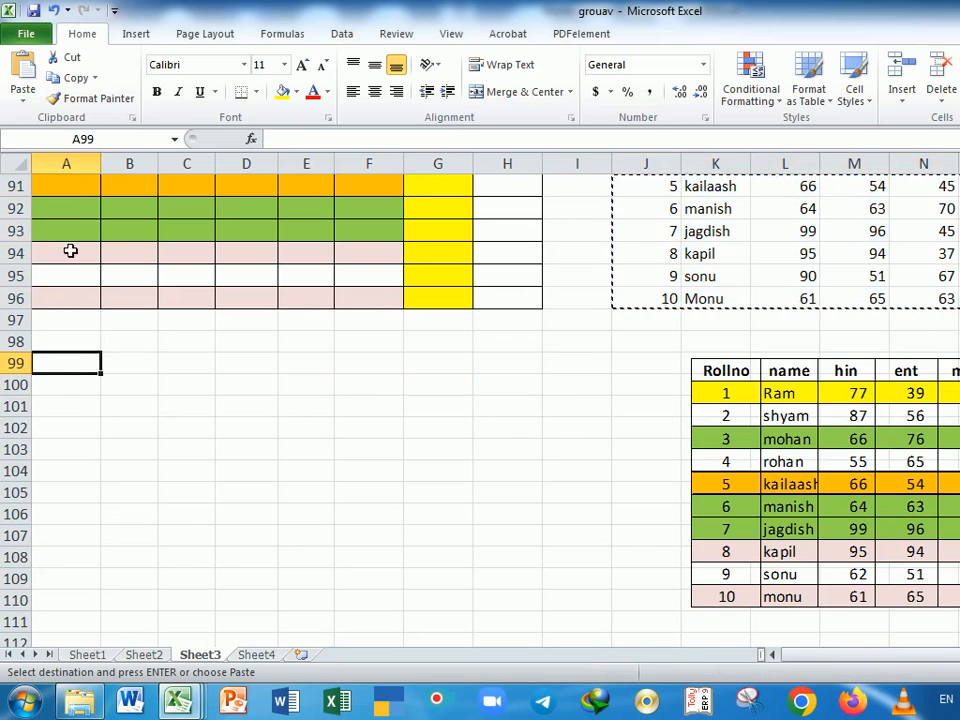
{"action": "left_click", "coordinate": [20, 100]}
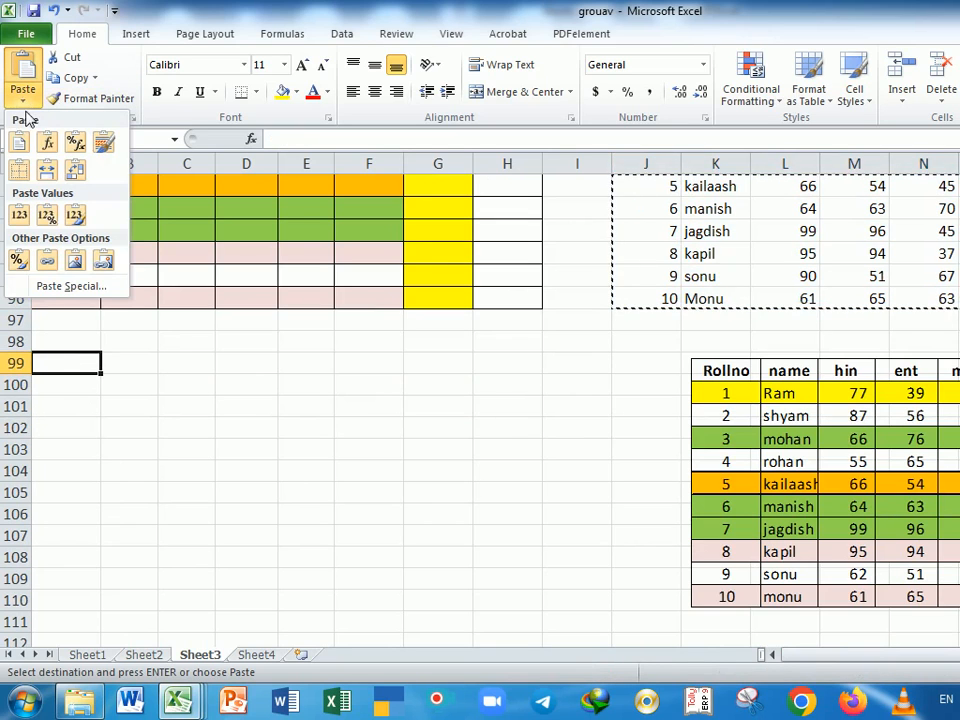
{"action": "left_click", "coordinate": [104, 262]}
{"action": "left_click_drag", "start_coordinate": [354, 443], "coordinate": [381, 452]}
Replace the student name in K95 with a different name and check the linked picture below for the change.
{"action": "left_click", "coordinate": [735, 274]}
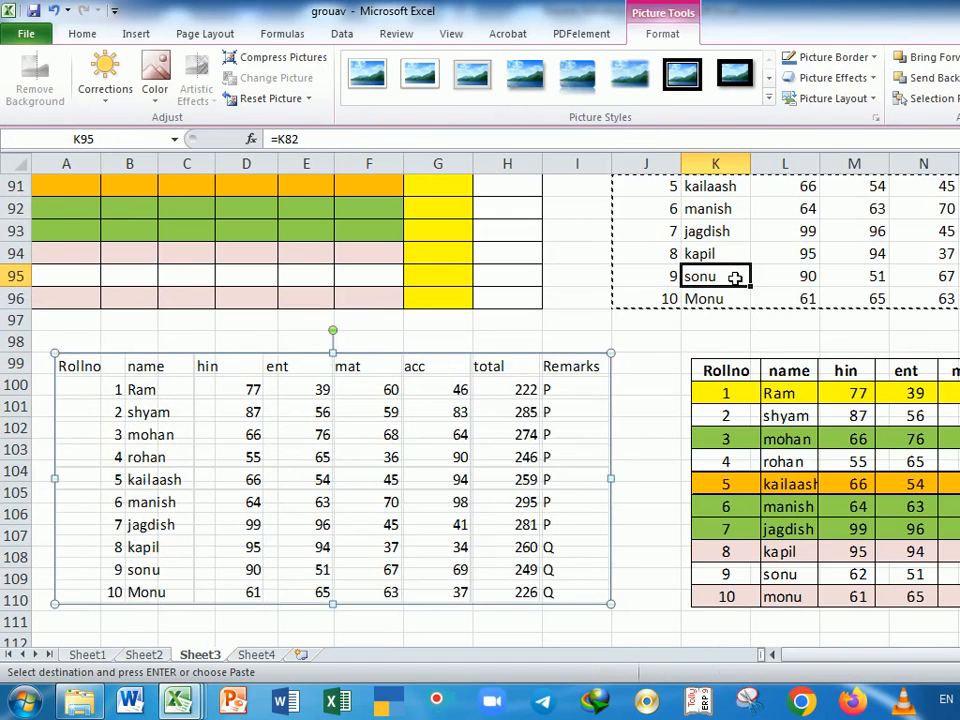
{"action": "type", "text": "soman"}
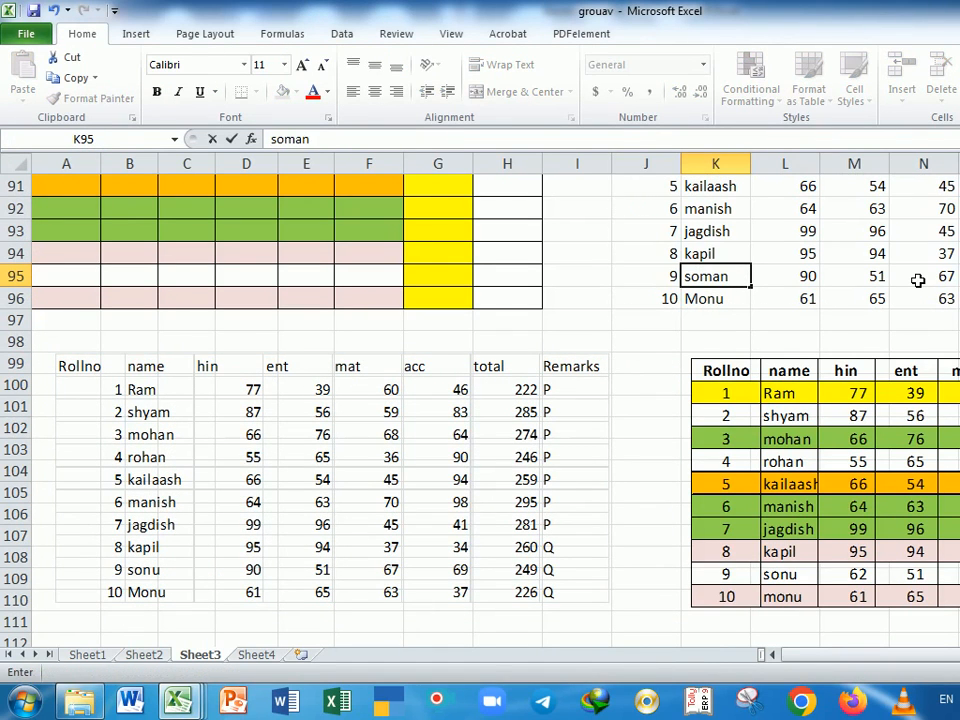
{"action": "key", "text": "Return"}
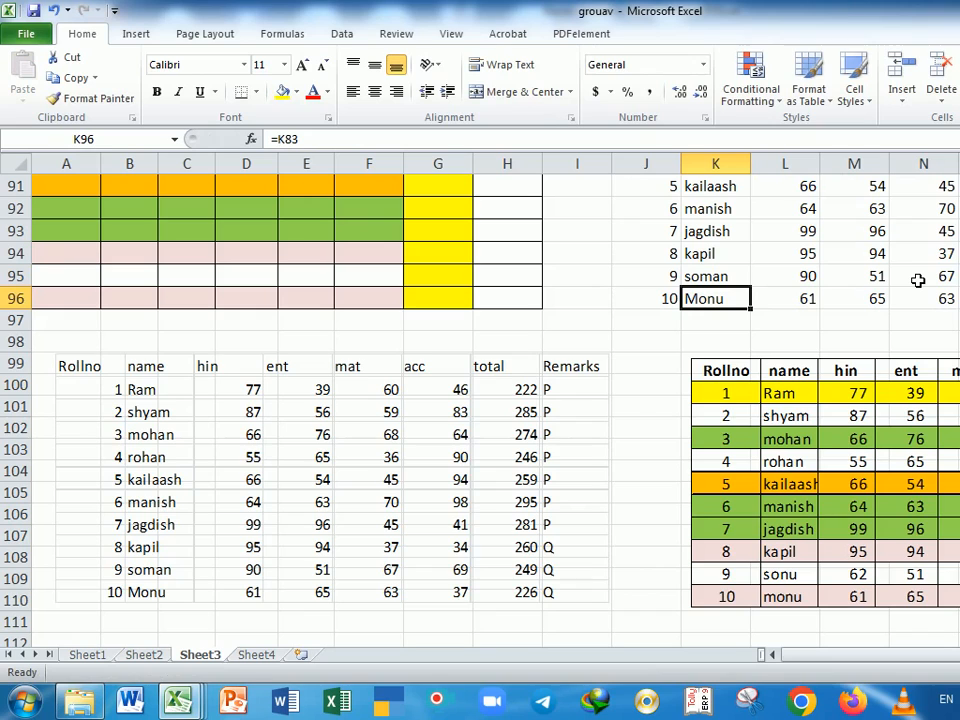
{"action": "left_click", "coordinate": [310, 532]}
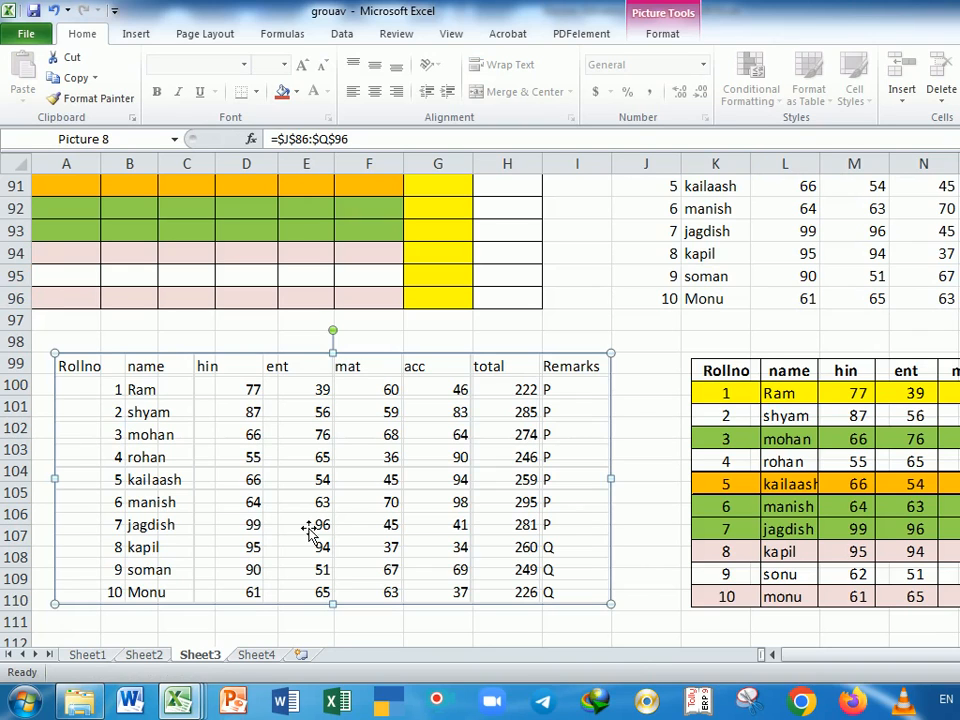
{"action": "left_click_drag", "start_coordinate": [502, 402], "coordinate": [517, 403]}
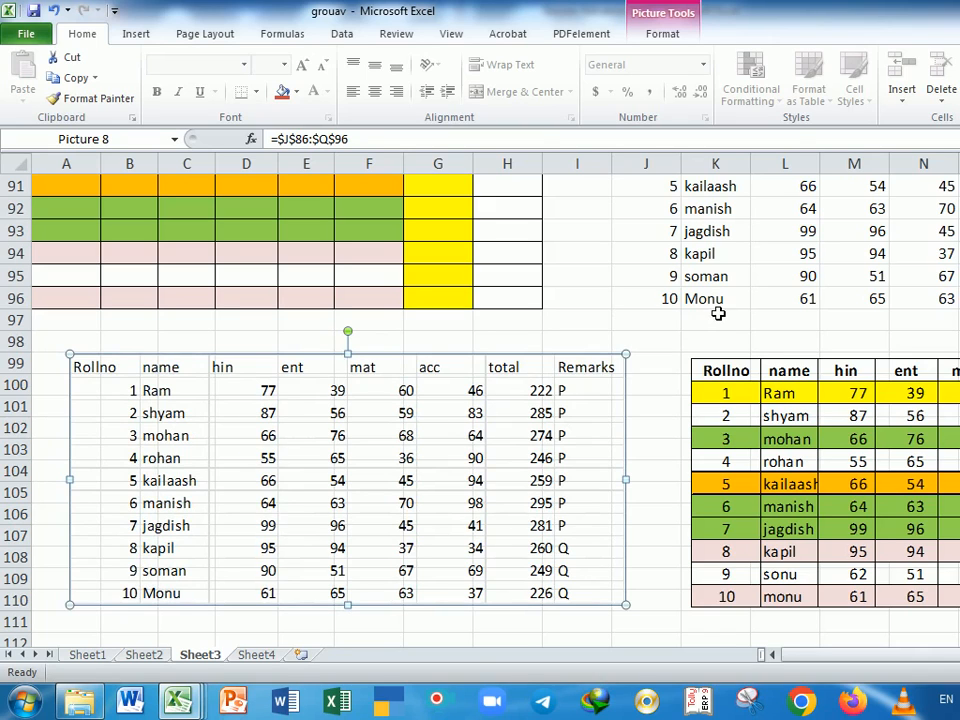
Set the roll number in J95 of the linked picture's source table to 21.
{"action": "left_click", "coordinate": [675, 276]}
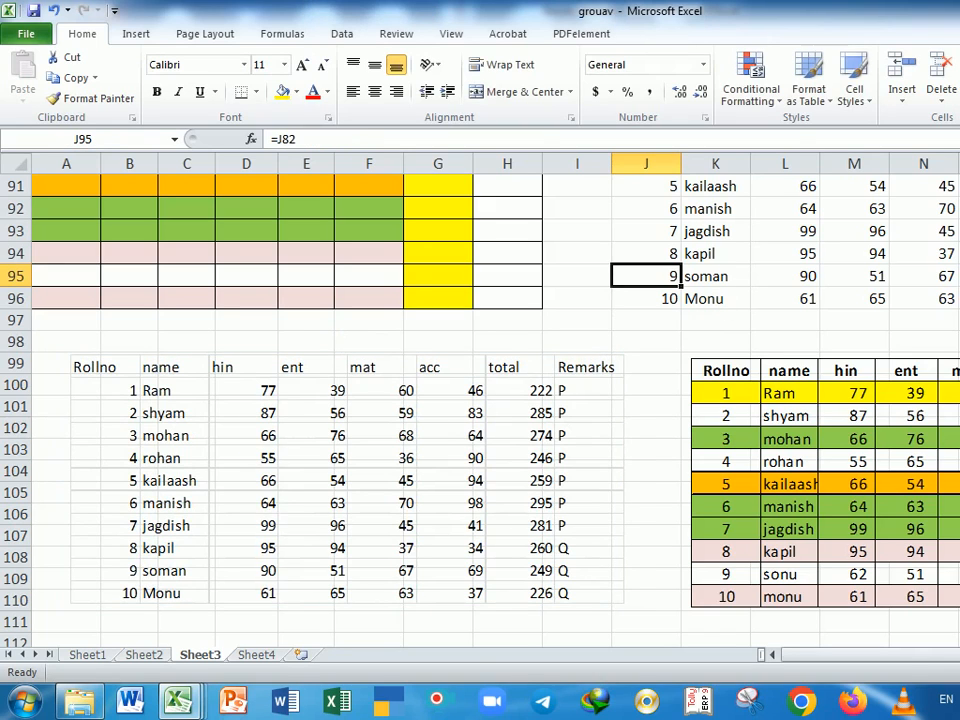
{"action": "type", "text": "09"}
{"action": "key", "text": "Return"}
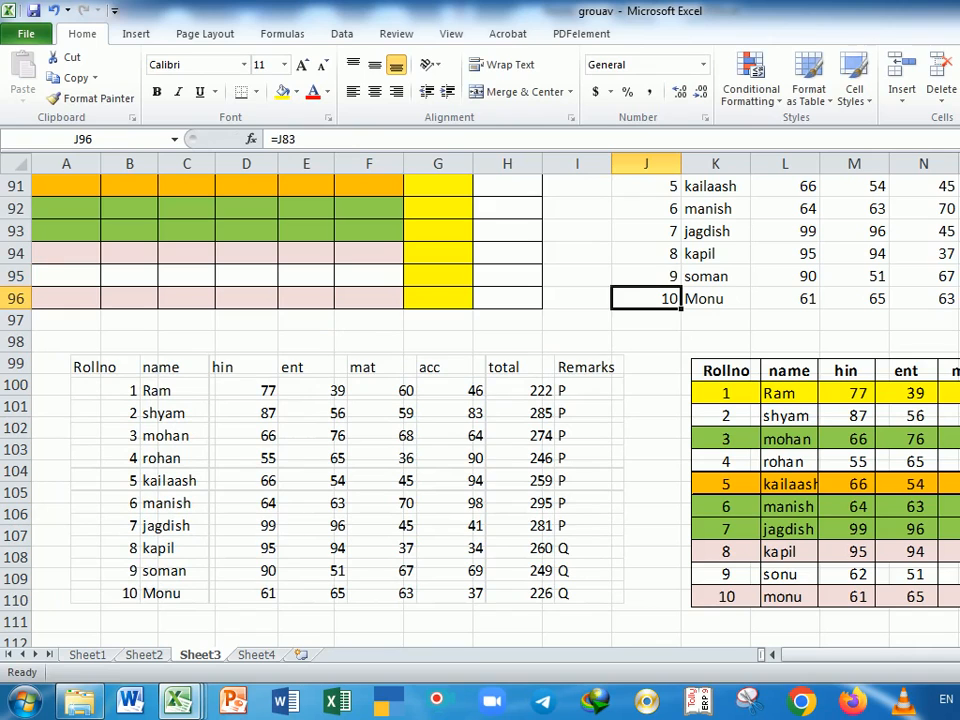
{"action": "key", "text": "Up"}
{"action": "type", "text": "21"}
{"action": "key", "text": "Return"}
Delete the linked picture of the marks table below row 98.
{"action": "left_click", "coordinate": [145, 575]}
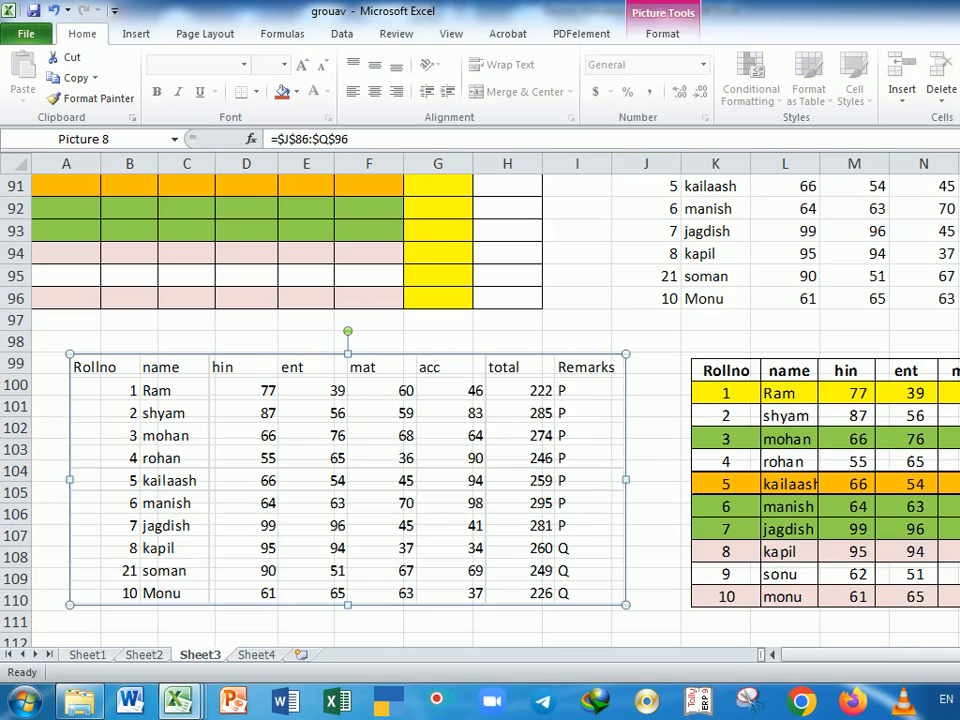
{"action": "left_click_drag", "start_coordinate": [253, 510], "coordinate": [235, 507]}
{"action": "key", "text": "Delete"}
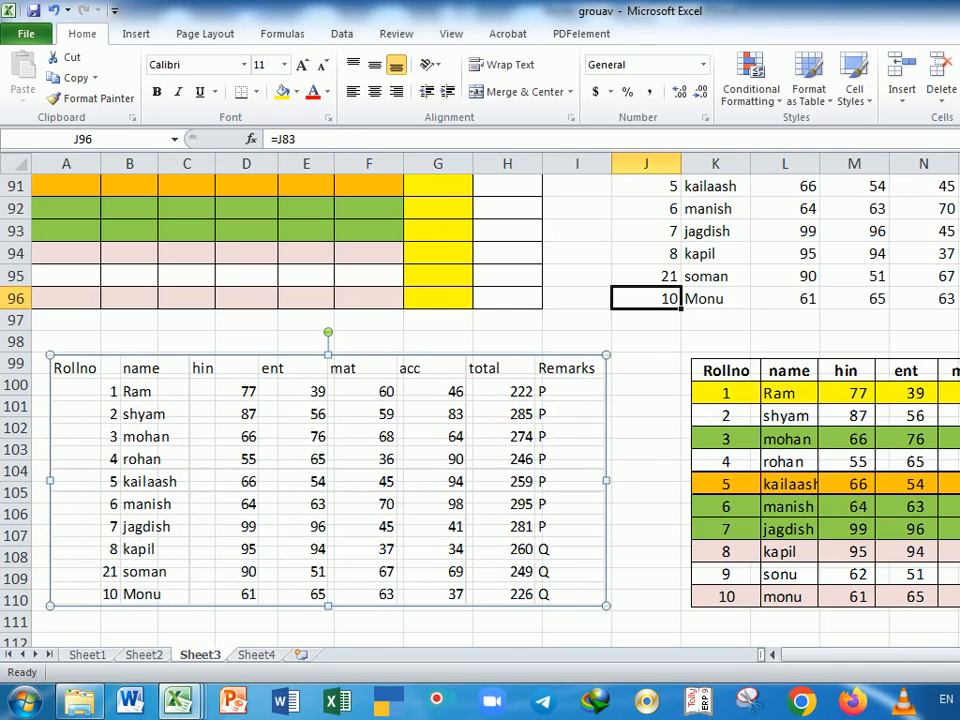
Copy the bordered, colour-filled marks table in A60:H70.
{"action": "scroll", "coordinate": [465, 510], "scroll_direction": "up", "scroll_amount": 6}
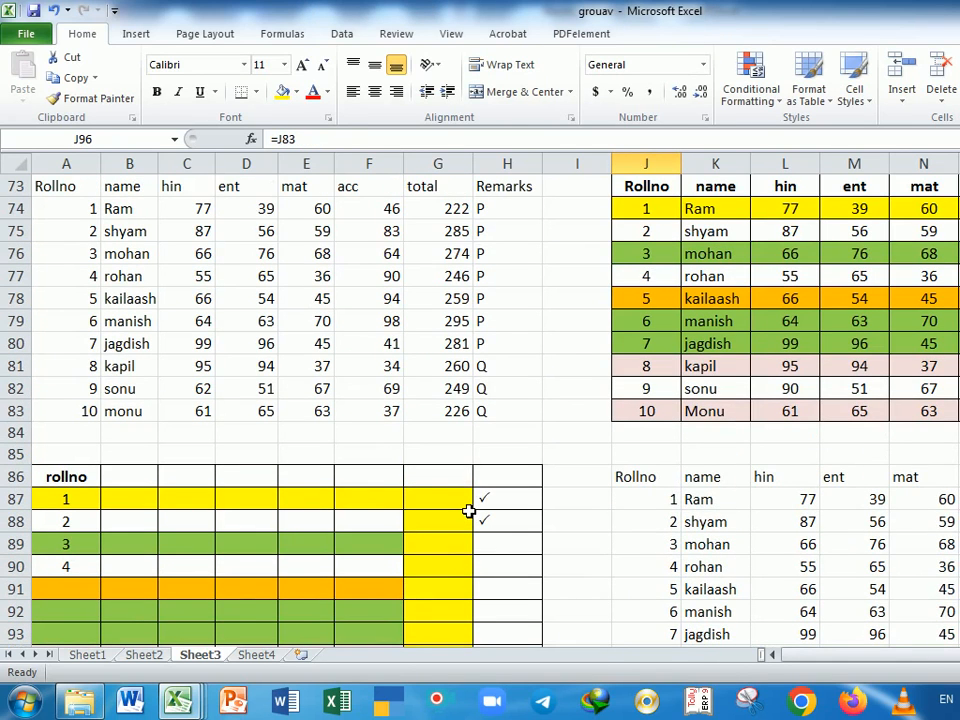
{"action": "scroll", "coordinate": [471, 515], "scroll_direction": "up", "scroll_amount": 1}
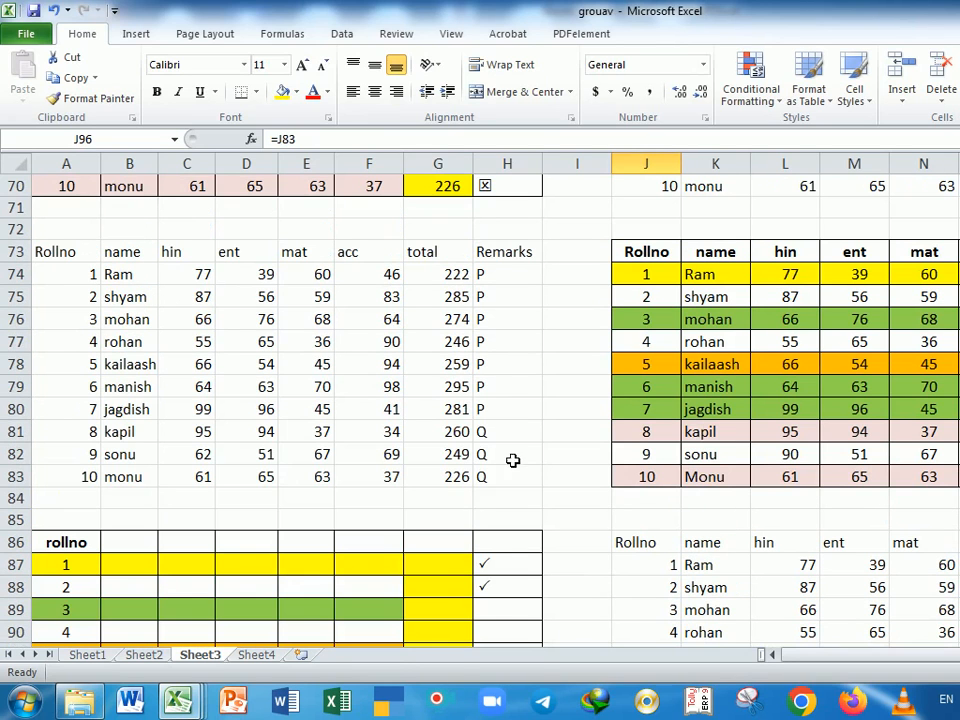
{"action": "left_click_drag", "start_coordinate": [650, 252], "coordinate": [958, 476]}
{"action": "scroll", "coordinate": [288, 440], "scroll_direction": "up", "scroll_amount": 6}
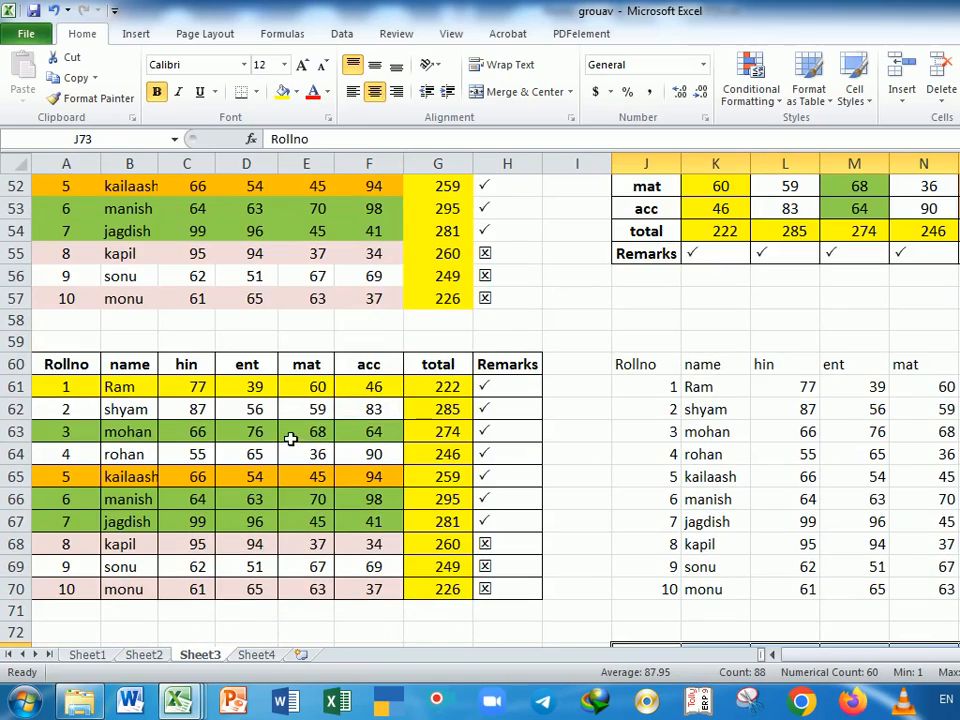
{"action": "left_click_drag", "start_coordinate": [68, 368], "coordinate": [493, 596]}
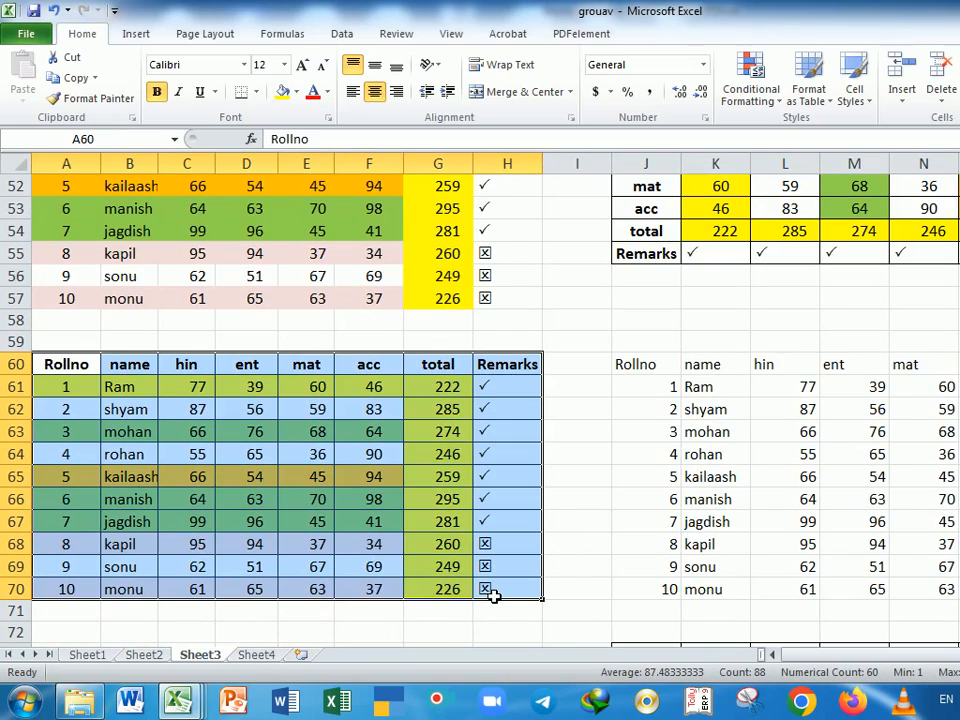
{"action": "key", "text": "ctrl+c"}
View the Paste Special options for the copied marks table, including with H101 as the destination, and close them without pasting.
{"action": "scroll", "coordinate": [429, 546], "scroll_direction": "down", "scroll_amount": 20}
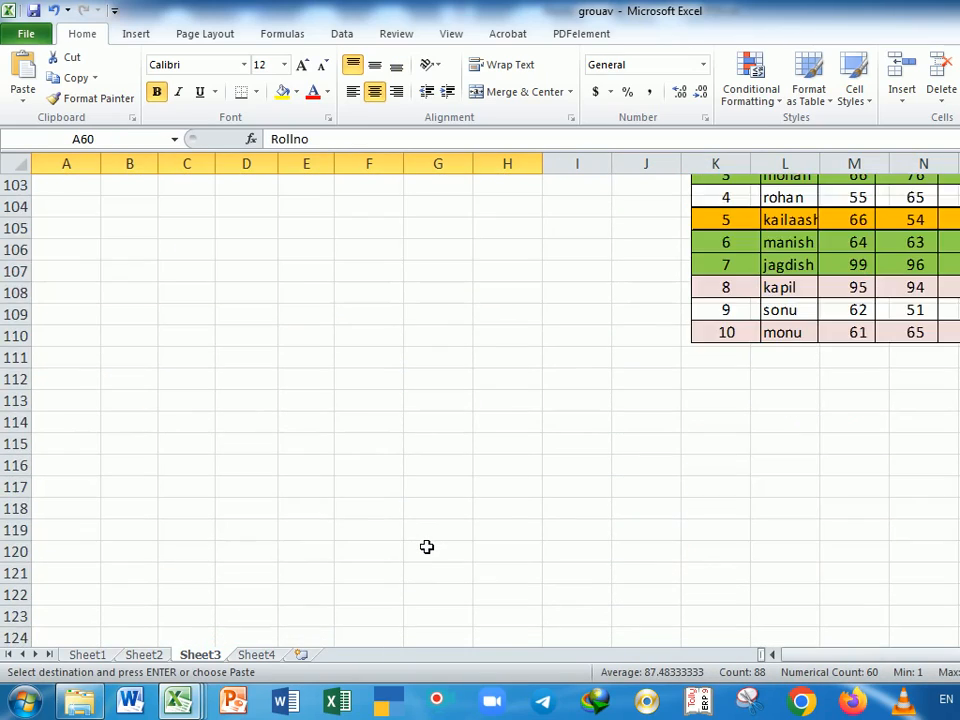
{"action": "scroll", "coordinate": [426, 544], "scroll_direction": "up", "scroll_amount": 1}
{"action": "scroll", "coordinate": [426, 543], "scroll_direction": "up", "scroll_amount": 2}
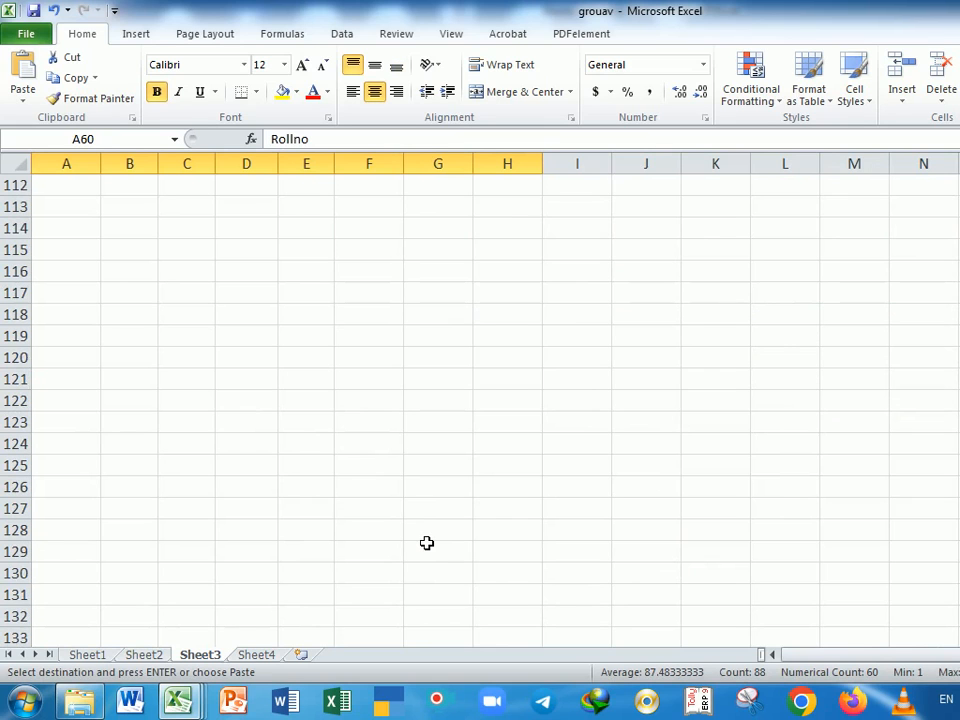
{"action": "left_click", "coordinate": [25, 103]}
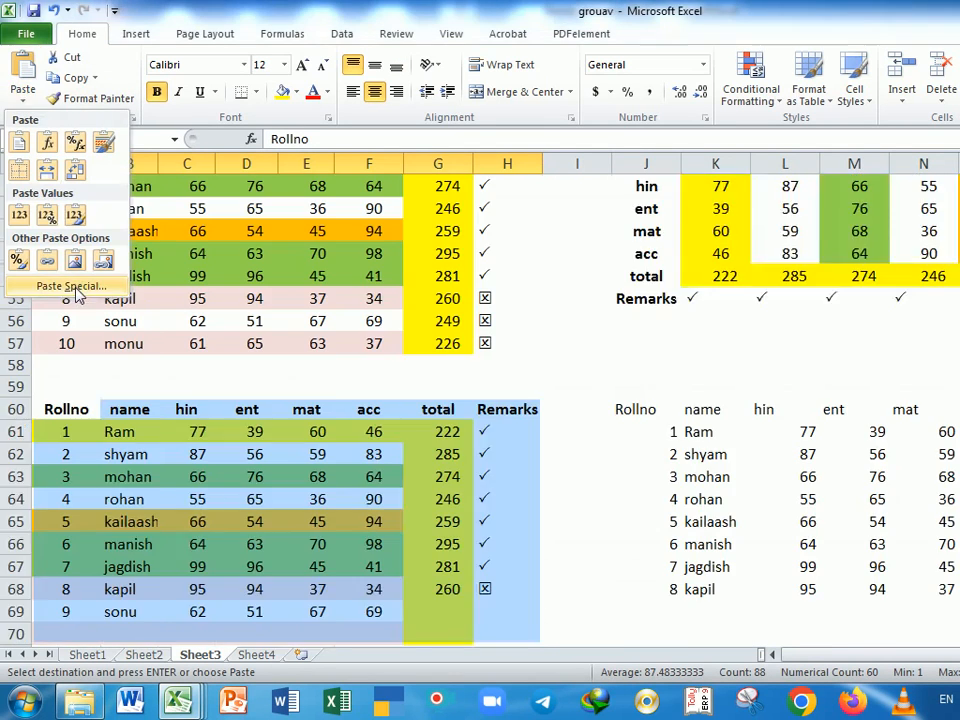
{"action": "left_click", "coordinate": [75, 286]}
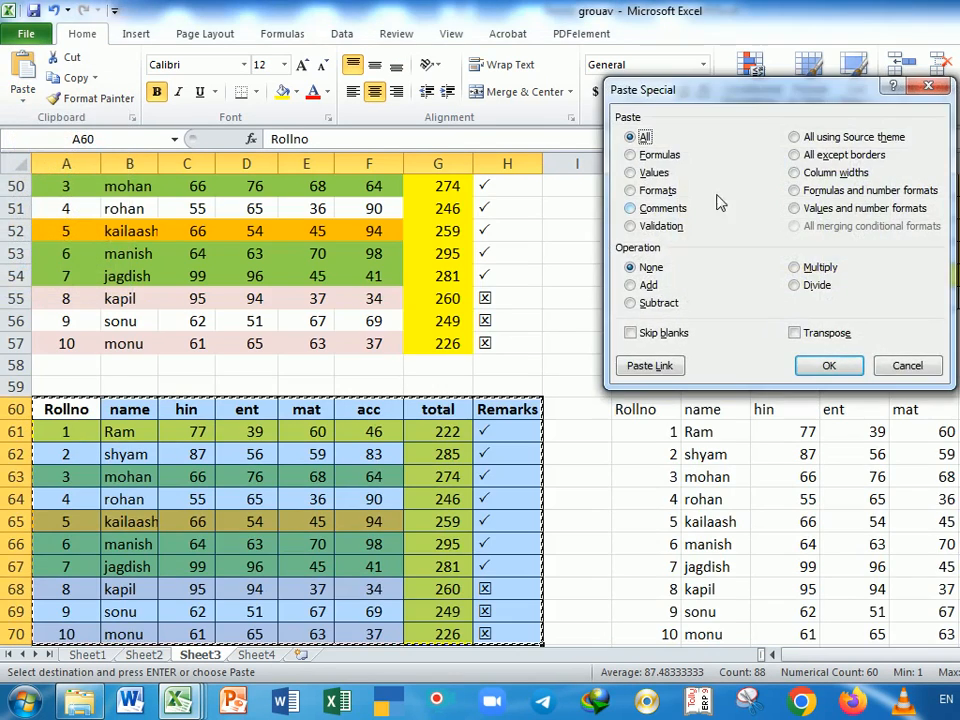
{"action": "left_click_drag", "start_coordinate": [740, 90], "coordinate": [846, 146]}
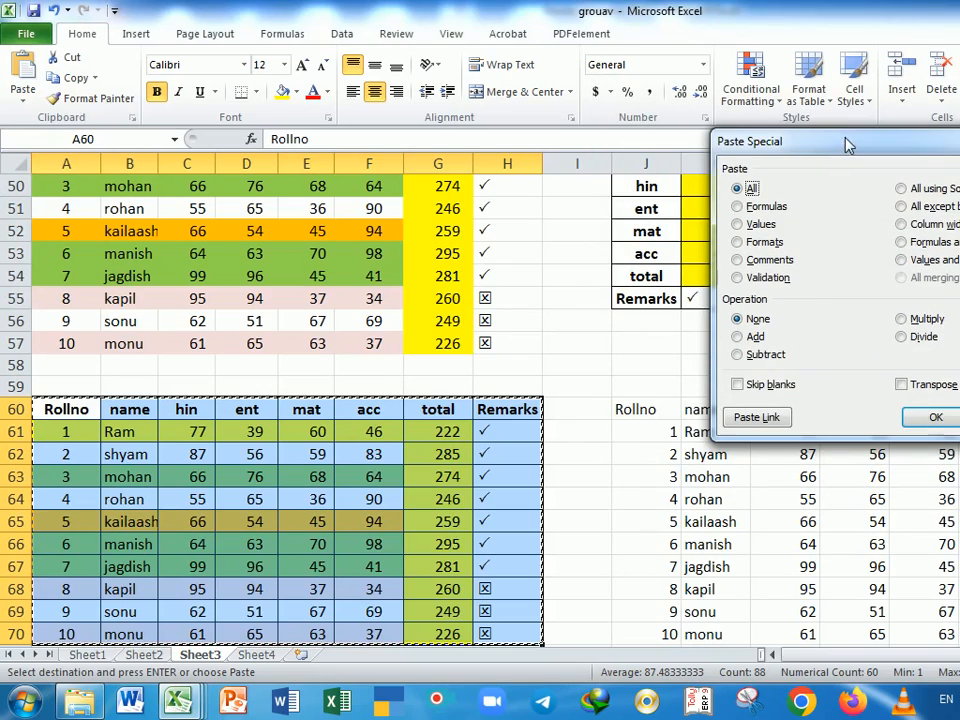
{"action": "key", "text": "Escape"}
{"action": "scroll", "coordinate": [814, 461], "scroll_direction": "down", "scroll_amount": 13}
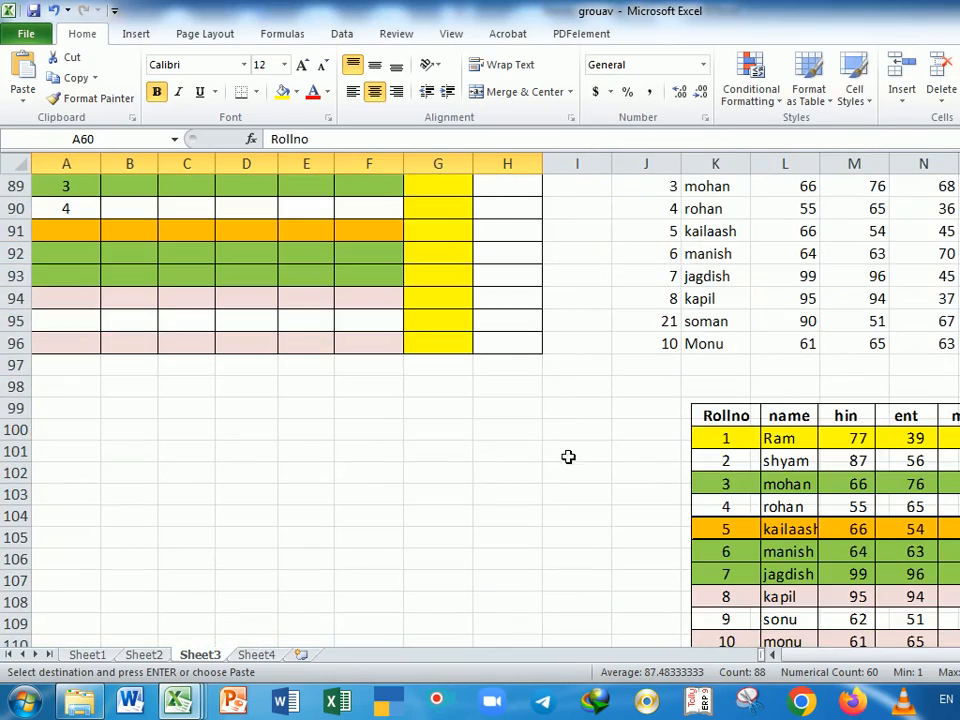
{"action": "left_click", "coordinate": [530, 454]}
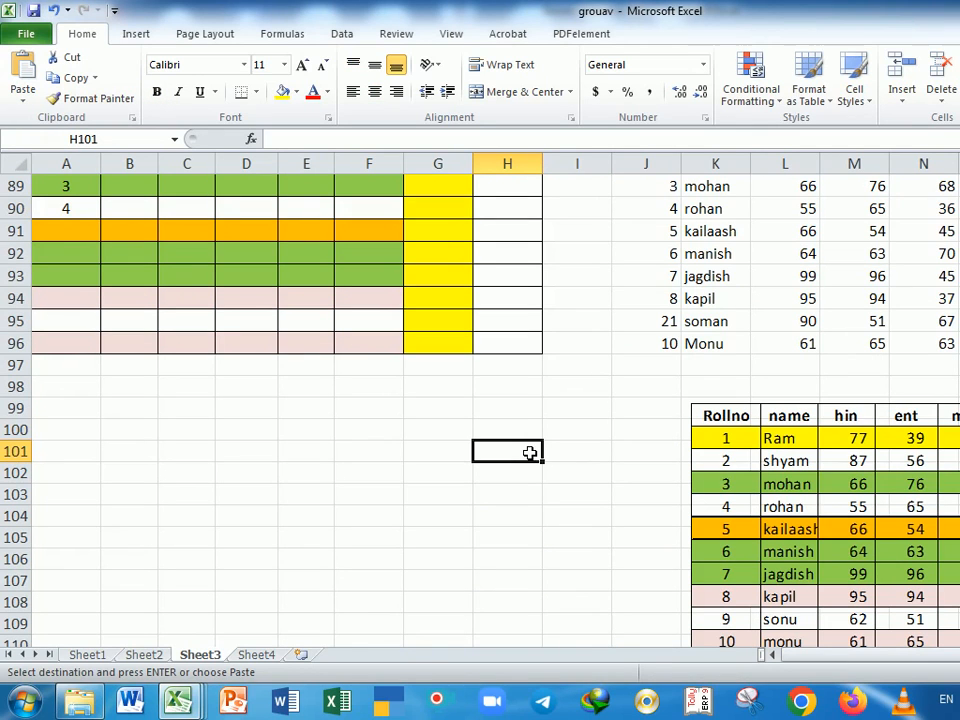
{"action": "key", "text": "ctrl+alt+v"}
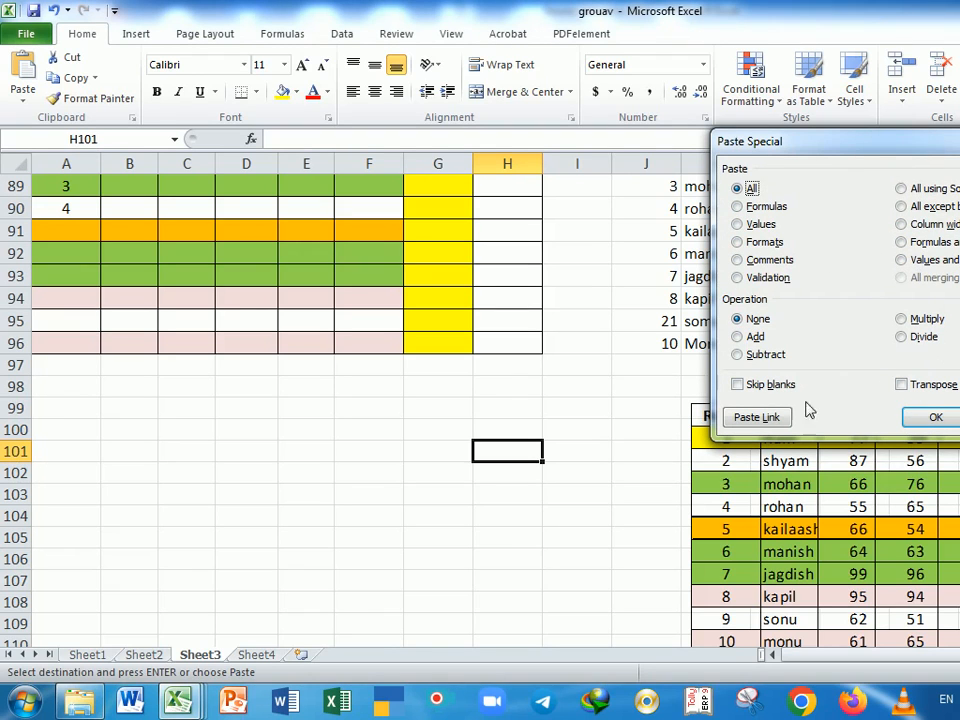
{"action": "key", "text": "Escape"}
Paste the copied marks table with all its formatting at A99.
{"action": "scroll", "coordinate": [418, 551], "scroll_direction": "up", "scroll_amount": 6}
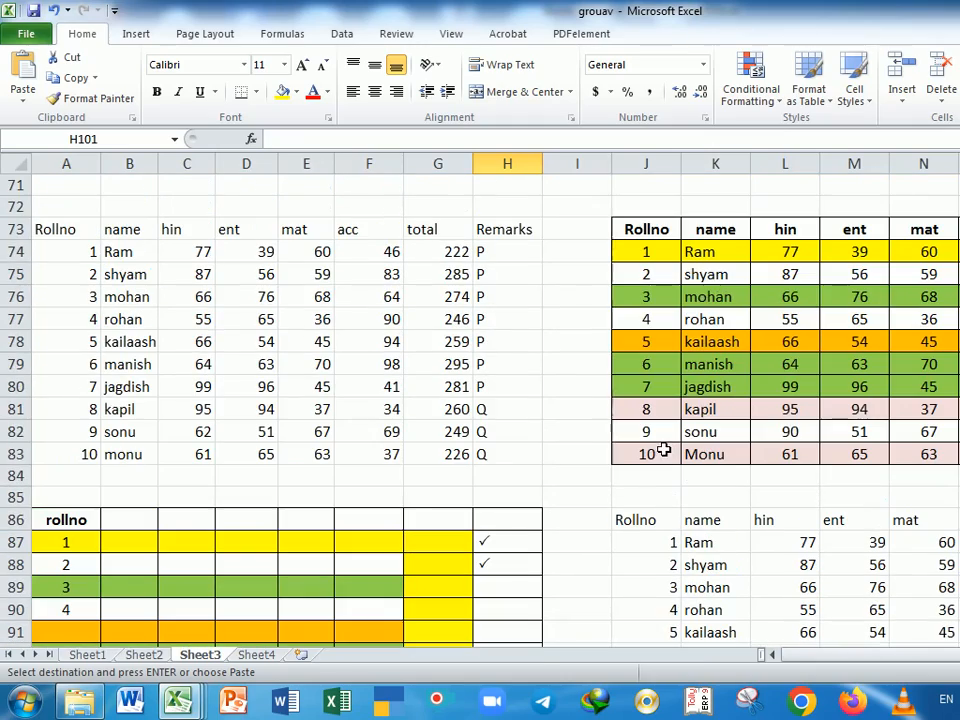
{"action": "left_click", "coordinate": [668, 234]}
{"action": "scroll", "coordinate": [524, 449], "scroll_direction": "up", "scroll_amount": 6}
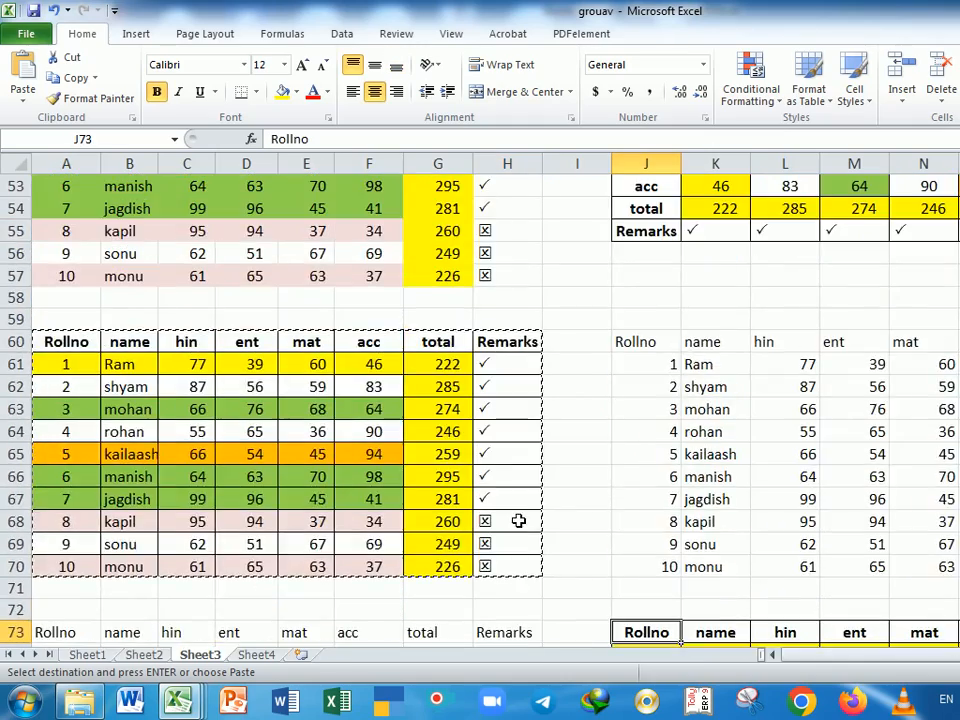
{"action": "scroll", "coordinate": [549, 600], "scroll_direction": "down", "scroll_amount": 11}
{"action": "scroll", "coordinate": [470, 566], "scroll_direction": "down", "scroll_amount": 2}
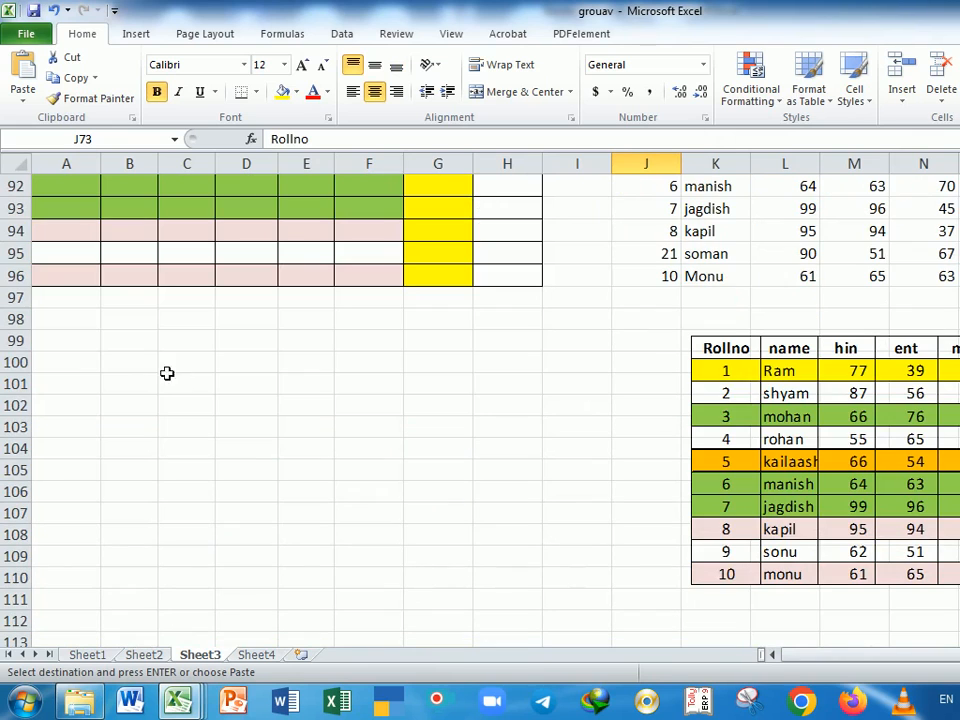
{"action": "left_click", "coordinate": [92, 345]}
{"action": "key", "text": "Return"}
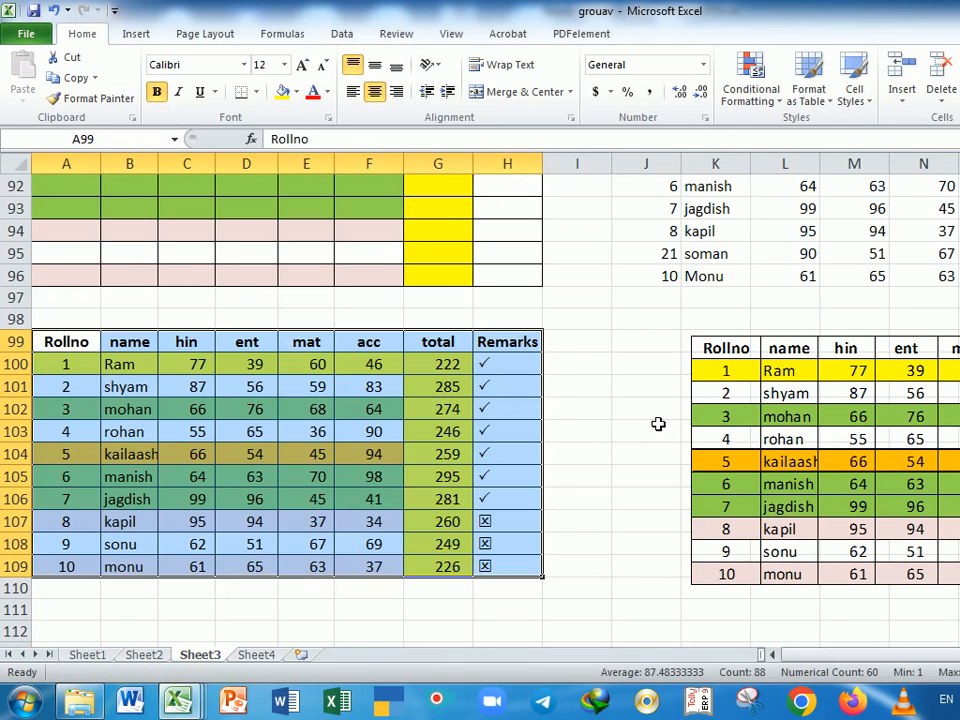
Delete the picture of the marks table beside the table pasted at A99.
{"action": "left_click", "coordinate": [789, 380]}
{"action": "key", "text": "Delete"}
{"action": "scroll", "coordinate": [788, 378], "scroll_direction": "down", "scroll_amount": 2}
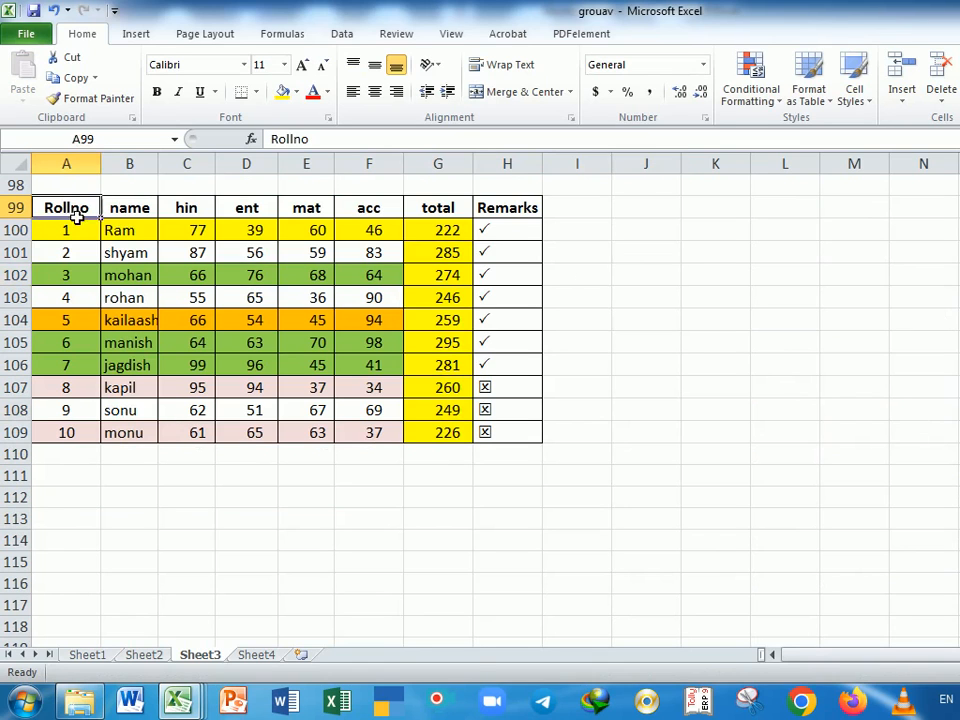
Copy the marks table in A99:H109 and paste only its formulas at J99 with Paste Special.
{"action": "left_click_drag", "start_coordinate": [66, 208], "coordinate": [489, 434]}
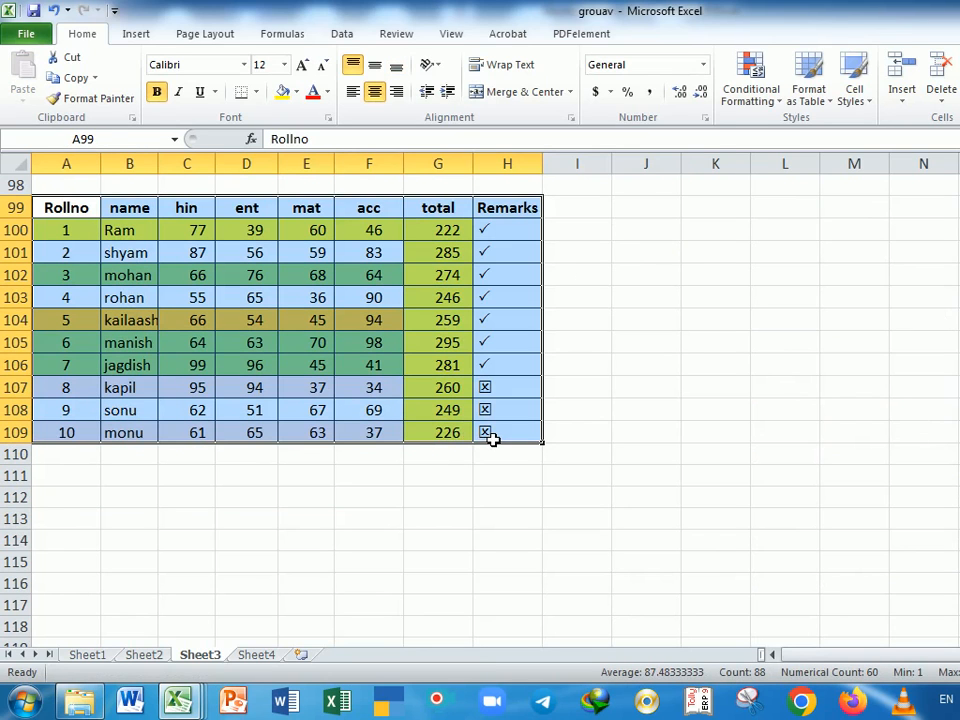
{"action": "key", "text": "ctrl+c"}
{"action": "left_click", "coordinate": [646, 208]}
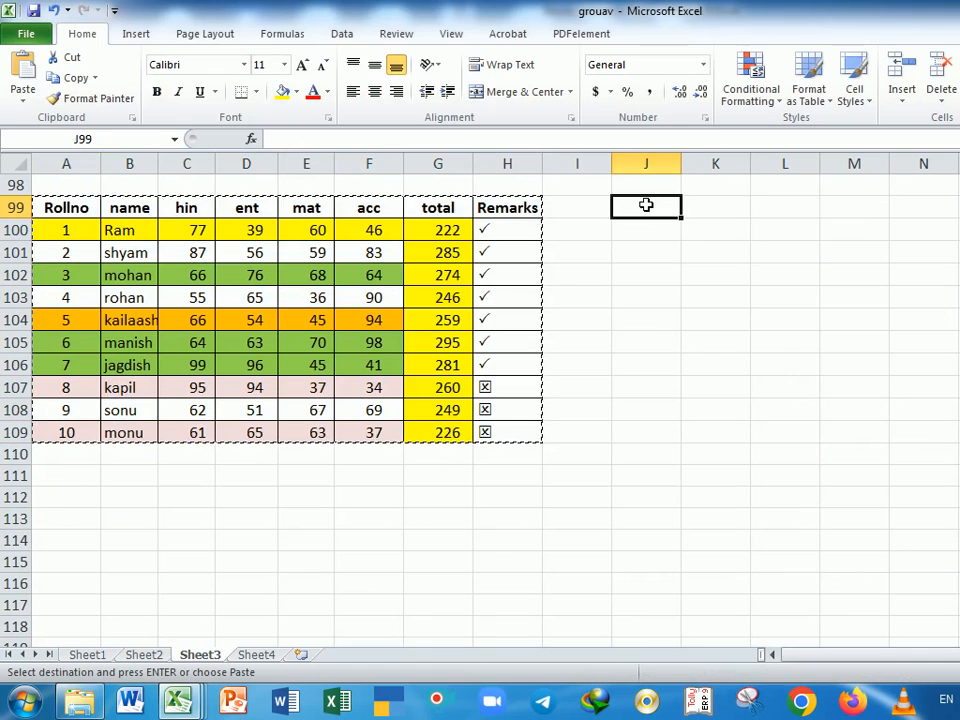
{"action": "key", "text": "ctrl+alt+v"}
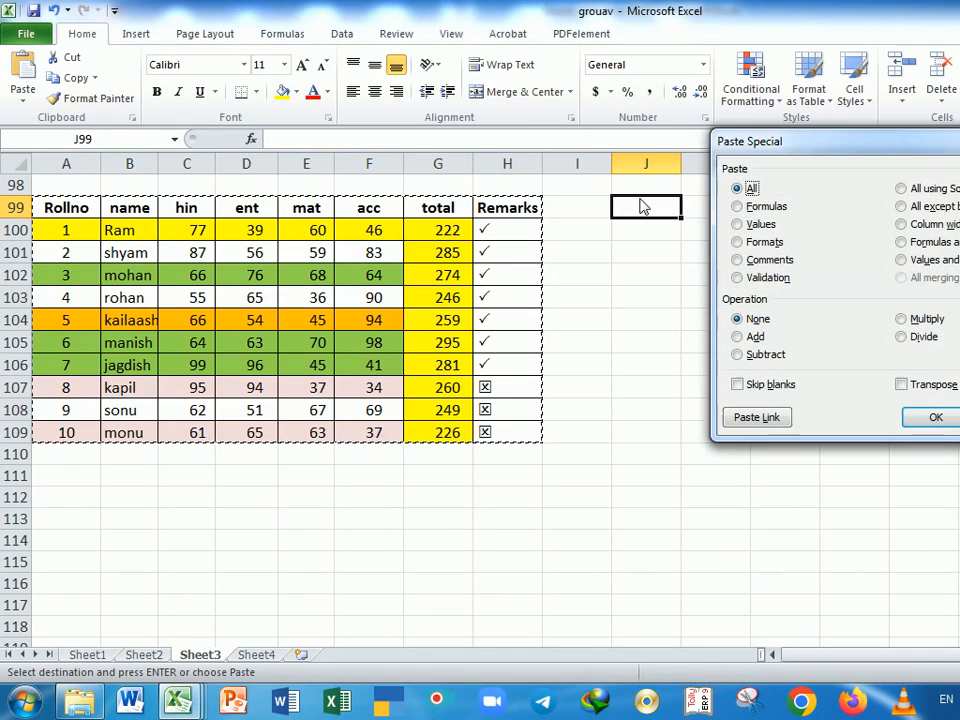
{"action": "left_click", "coordinate": [768, 207]}
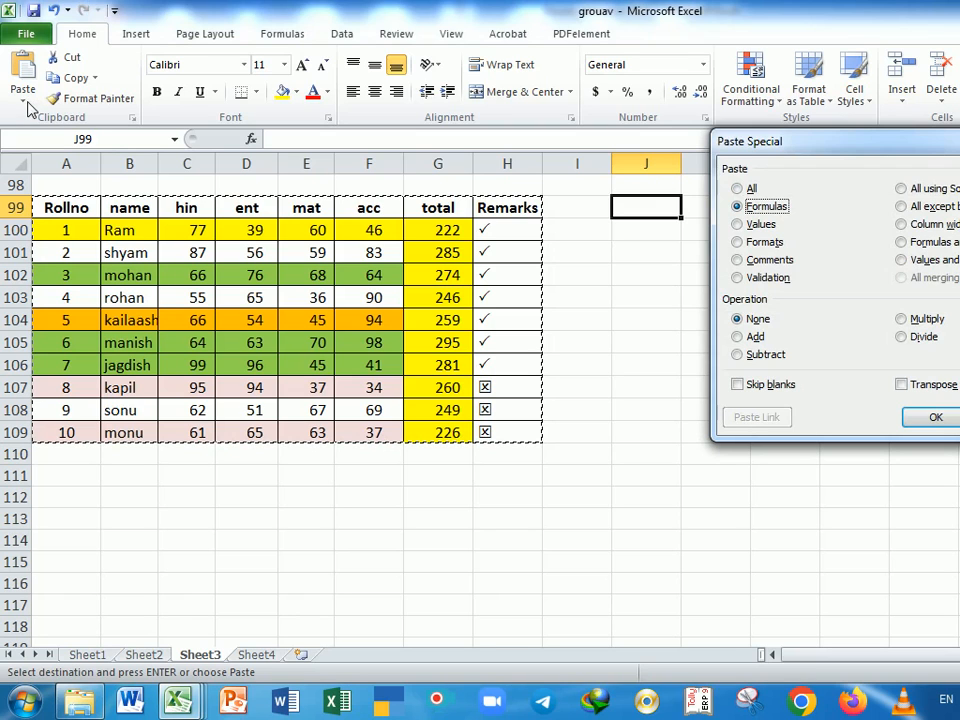
{"action": "left_click", "coordinate": [934, 417]}
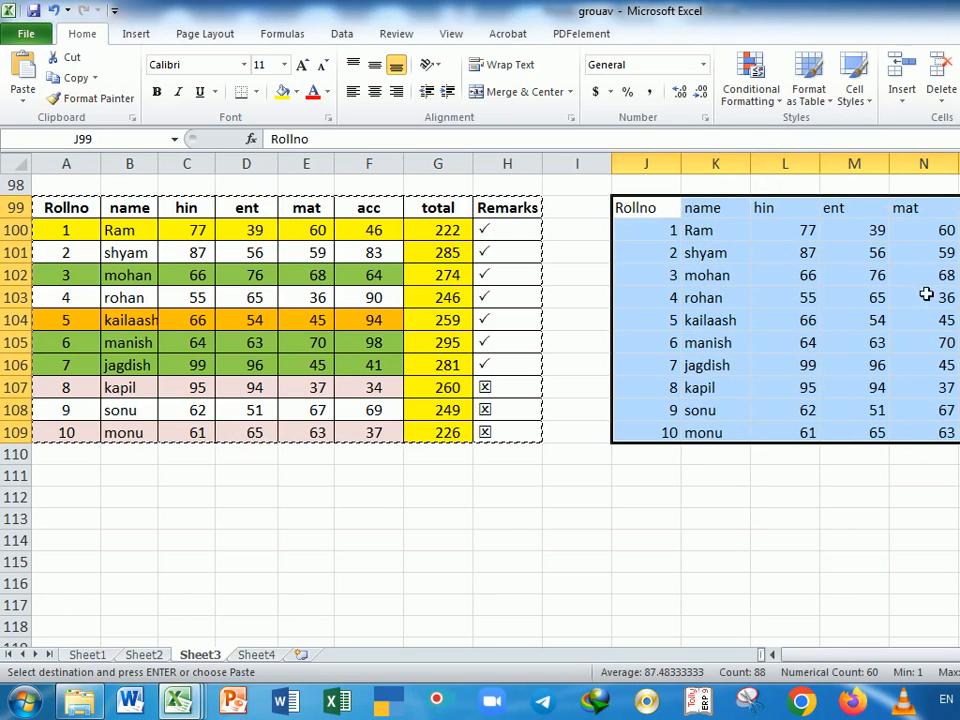
Inspect the total formulas in P102 and P101 of the table pasted as formulas.
{"action": "left_click", "coordinate": [959, 275]}
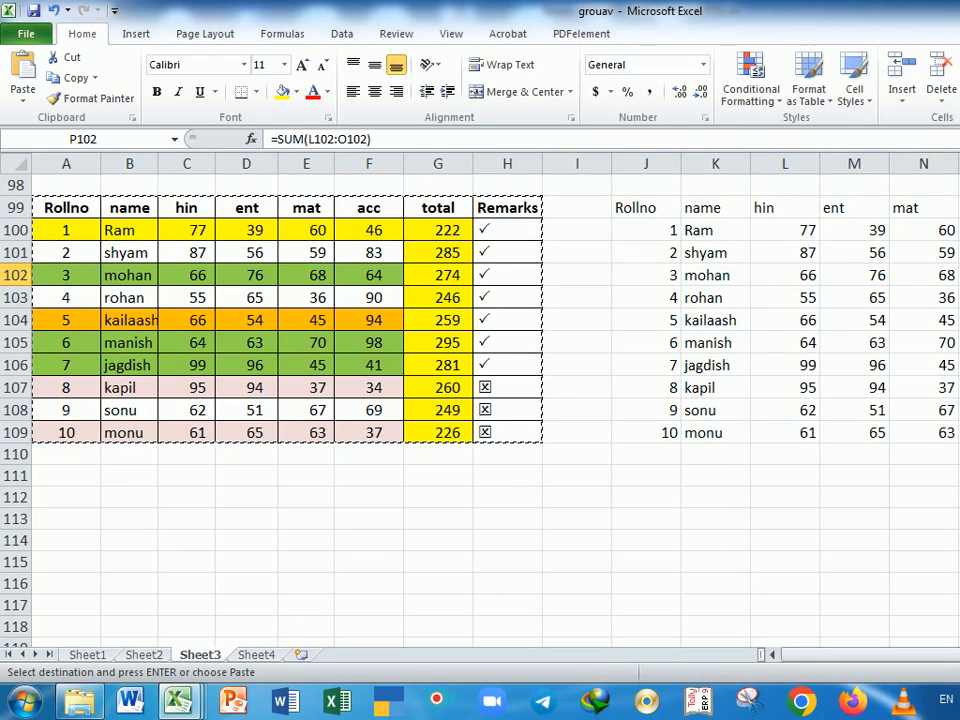
{"action": "double_click", "coordinate": [959, 252]}
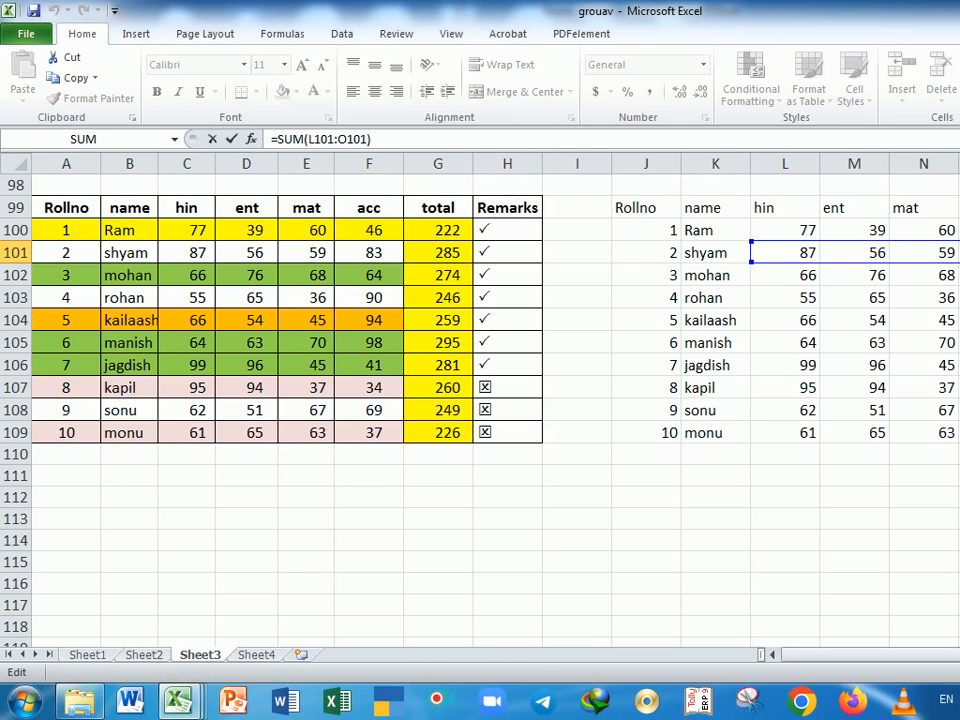
{"action": "key", "text": "Return"}
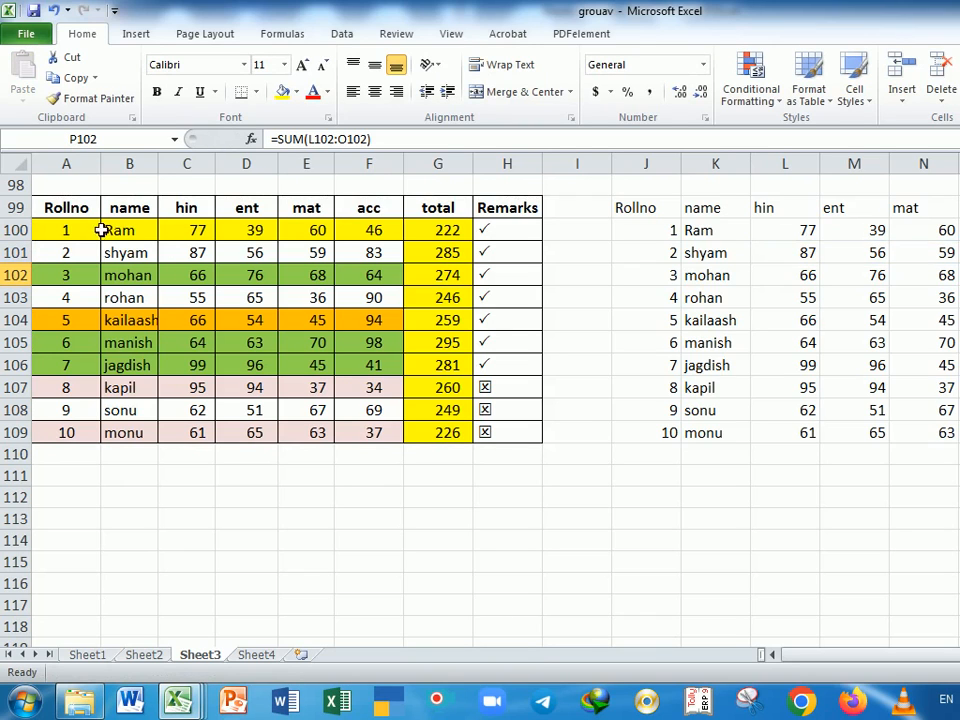
Copy the marks table in A99:H109 again and paste only its values at A111 with Paste Special.
{"action": "left_click_drag", "start_coordinate": [70, 208], "coordinate": [508, 438]}
{"action": "key", "text": "ctrl+c"}
{"action": "left_click", "coordinate": [70, 477]}
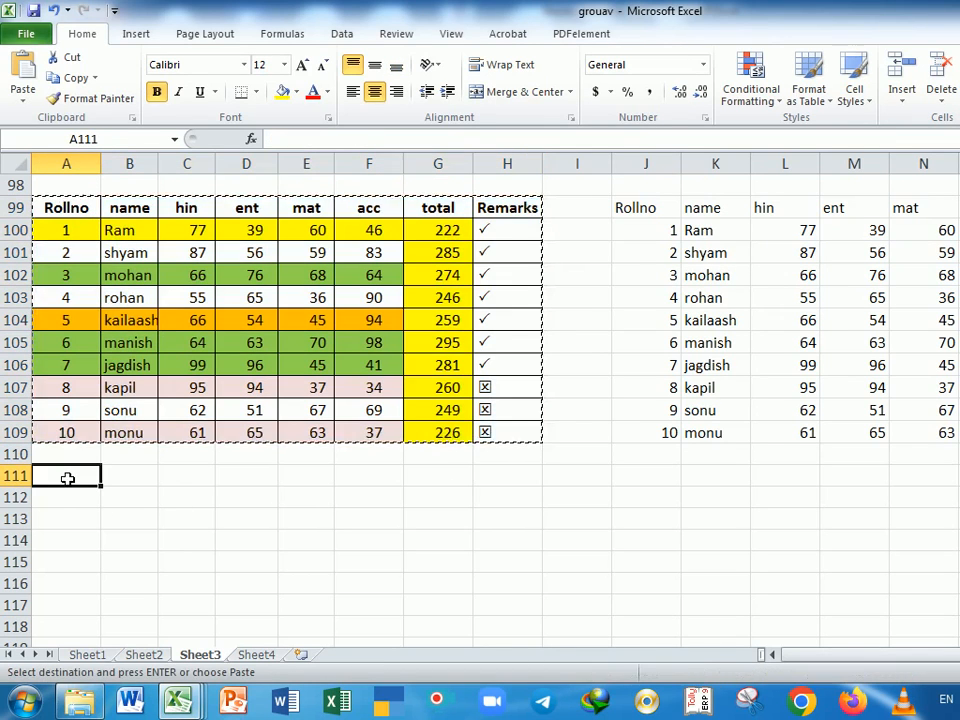
{"action": "key", "text": "ctrl+alt+v"}
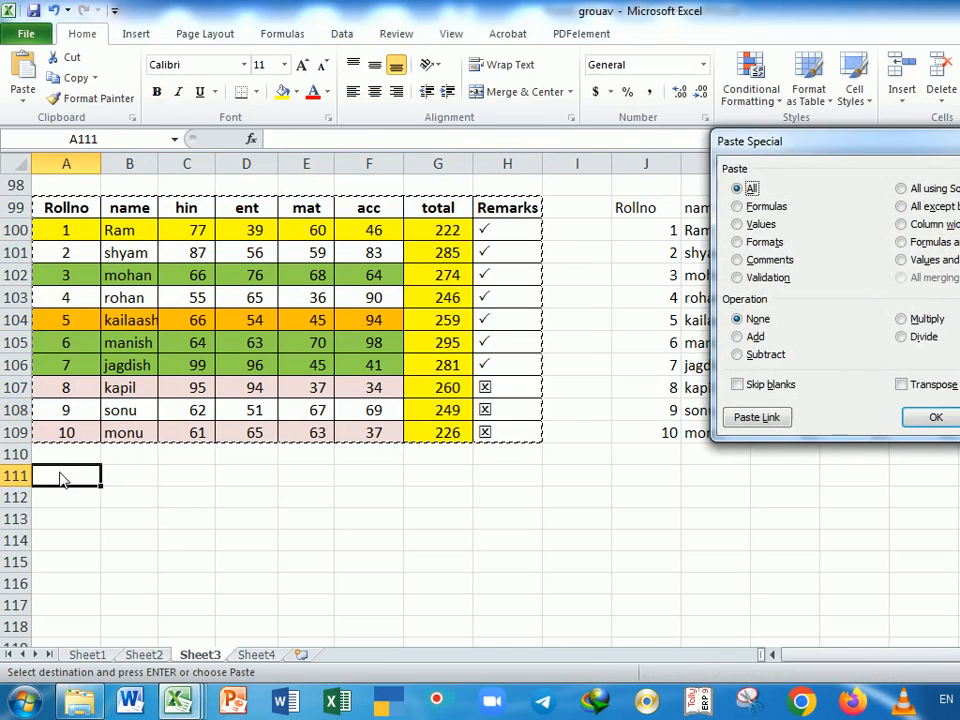
{"action": "left_click", "coordinate": [742, 228]}
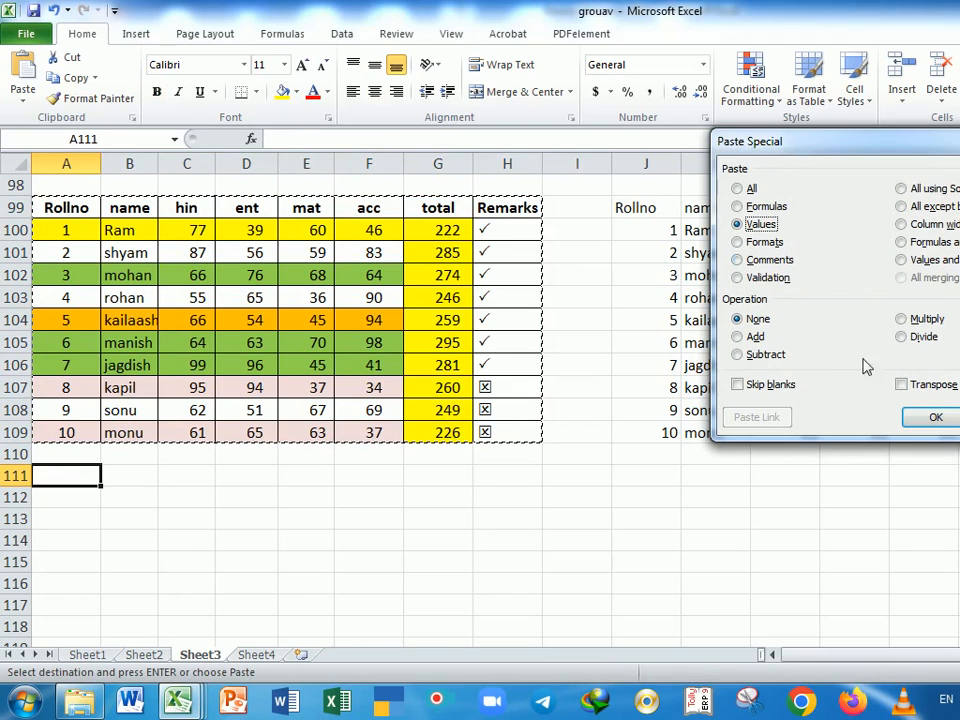
{"action": "left_click", "coordinate": [936, 418]}
Check several cells in the total column of the values-only table to see whether they hold formulas, and select the whole table A111:H121.
{"action": "left_click", "coordinate": [310, 543]}
{"action": "scroll", "coordinate": [404, 562], "scroll_direction": "down", "scroll_amount": 2}
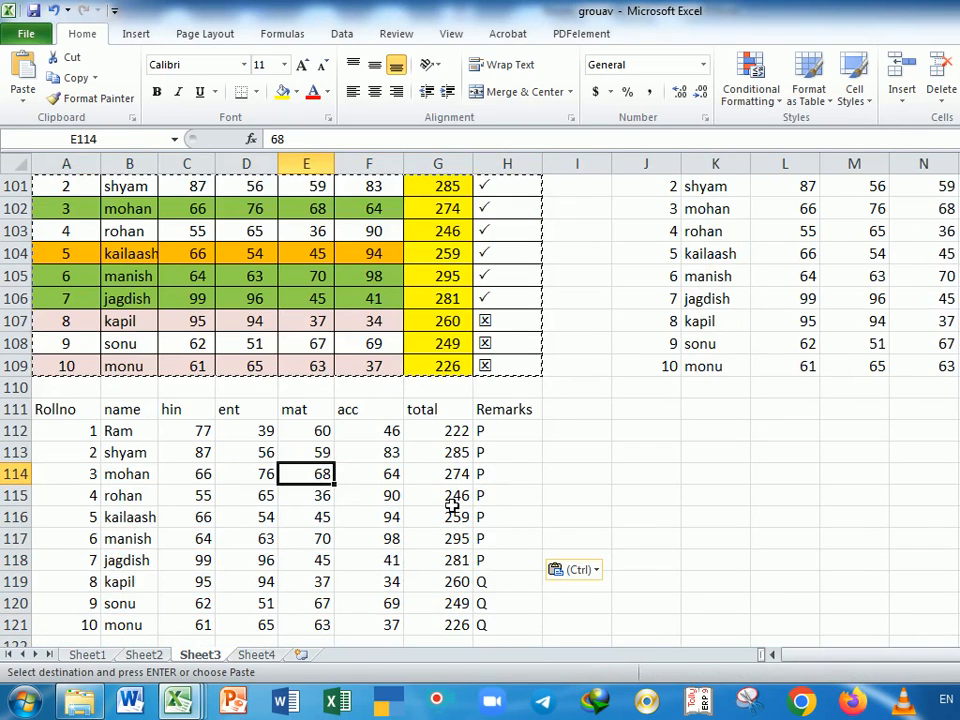
{"action": "left_click", "coordinate": [452, 364]}
{"action": "left_click", "coordinate": [458, 410]}
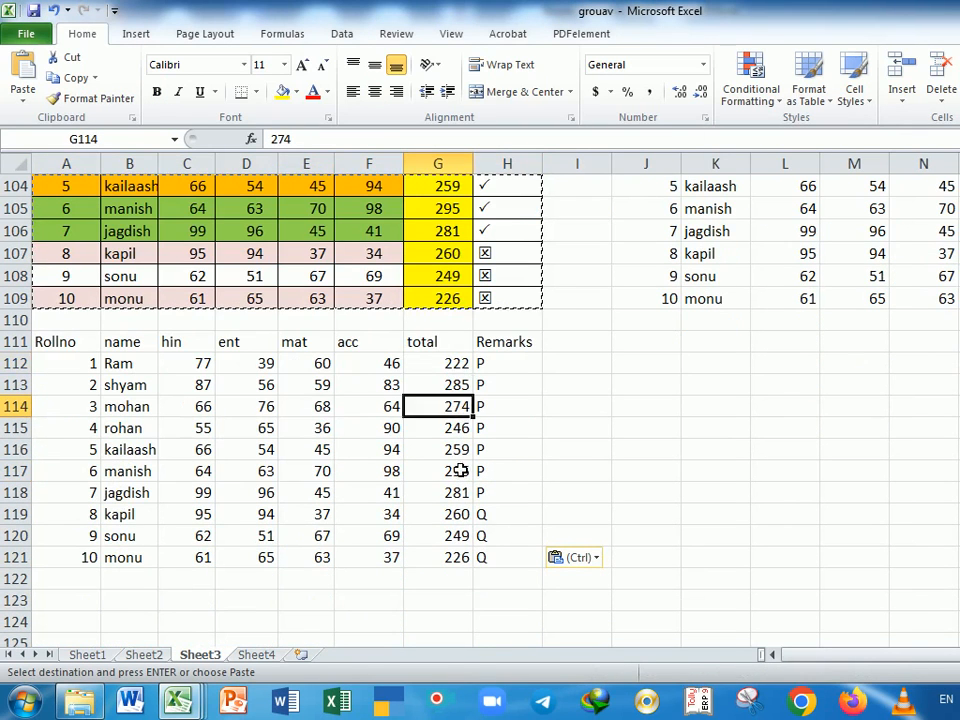
{"action": "left_click", "coordinate": [462, 471]}
{"action": "left_click", "coordinate": [462, 514]}
{"action": "left_click", "coordinate": [455, 492]}
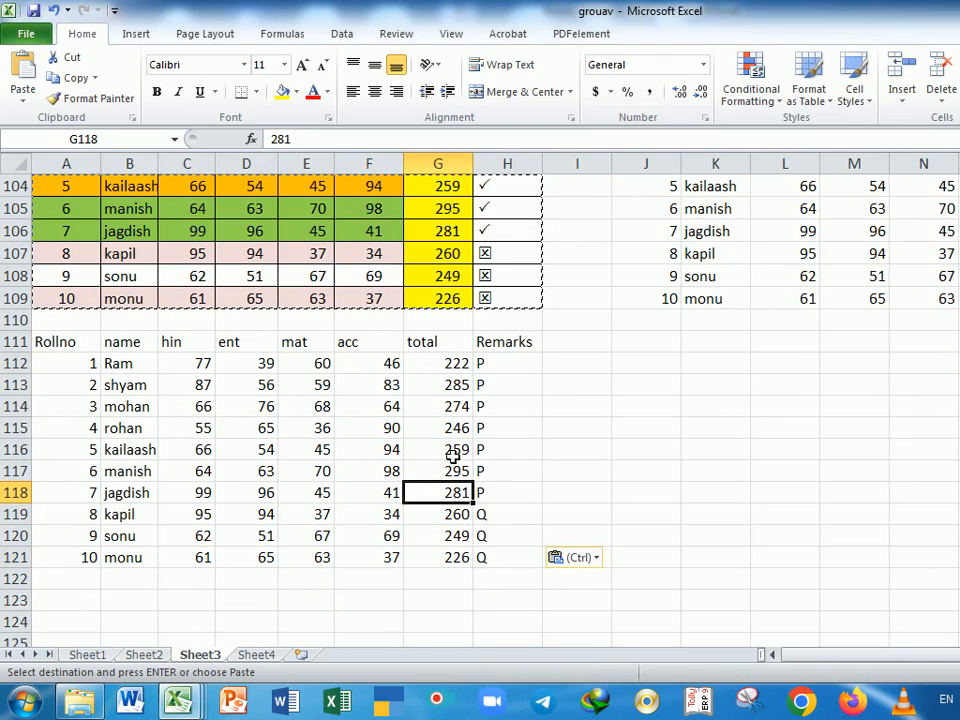
{"action": "left_click", "coordinate": [455, 406]}
{"action": "left_click", "coordinate": [455, 385]}
{"action": "left_click_drag", "start_coordinate": [60, 342], "coordinate": [515, 560]}
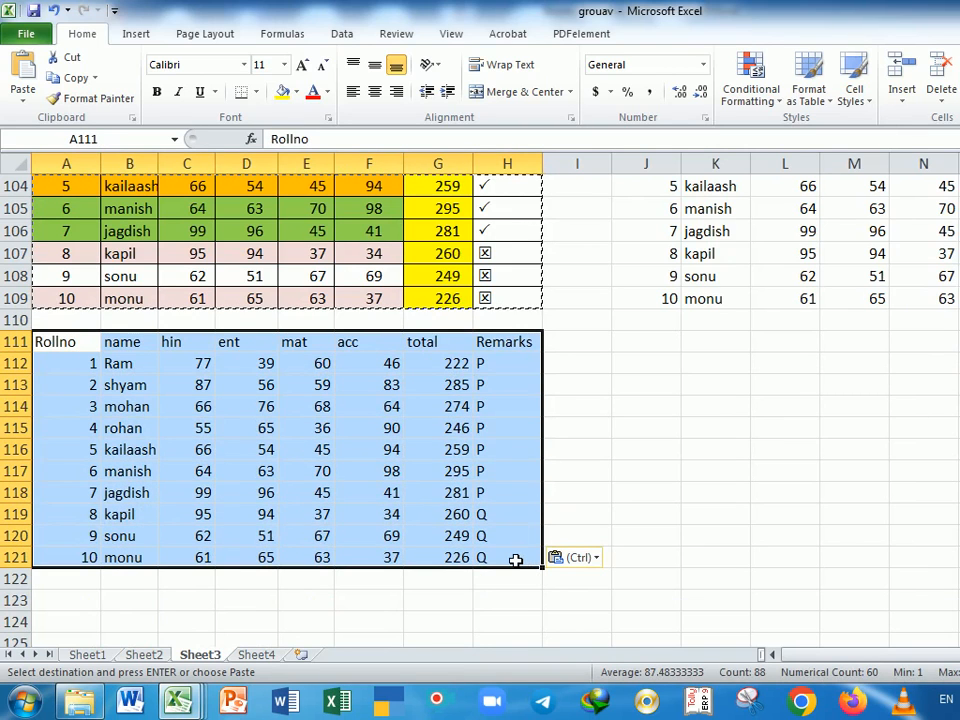
Inspect the total formula in P108 of the formulas-only table for comparison with the values-only table.
{"action": "left_click", "coordinate": [959, 450]}
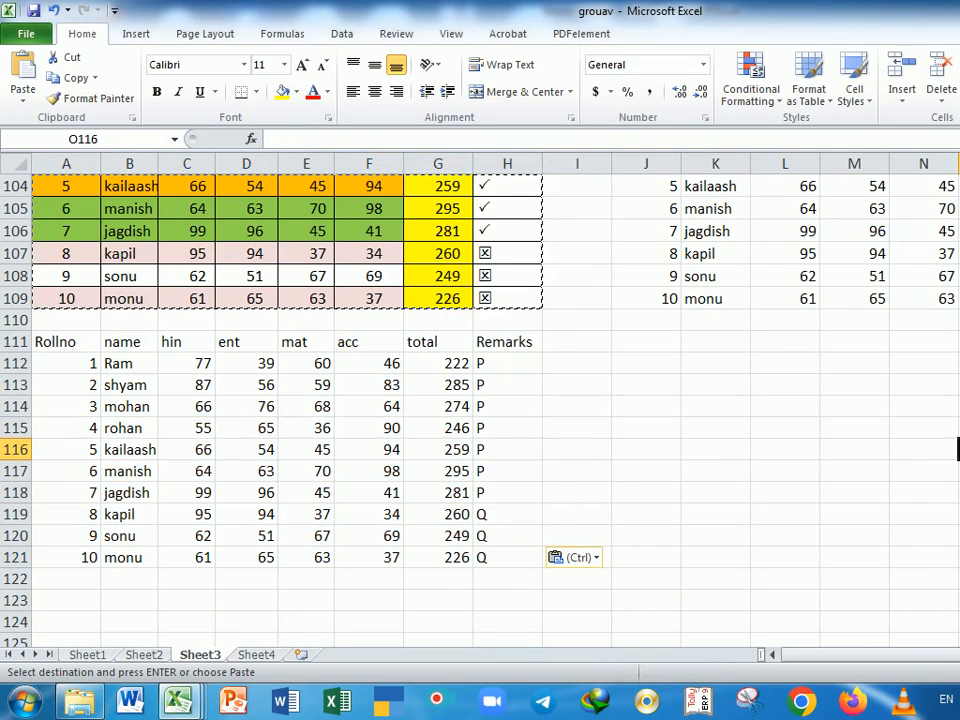
{"action": "double_click", "coordinate": [959, 276]}
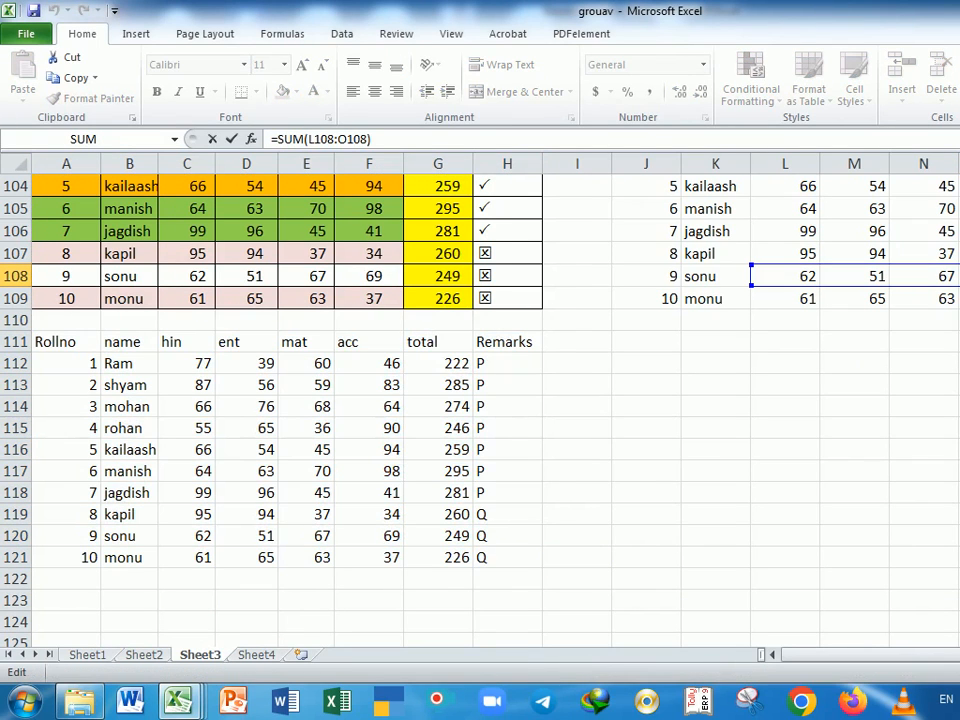
{"action": "key", "text": "Return"}
{"action": "scroll", "coordinate": [632, 496], "scroll_direction": "down", "scroll_amount": 1}
{"action": "scroll", "coordinate": [632, 496], "scroll_direction": "down", "scroll_amount": 1}
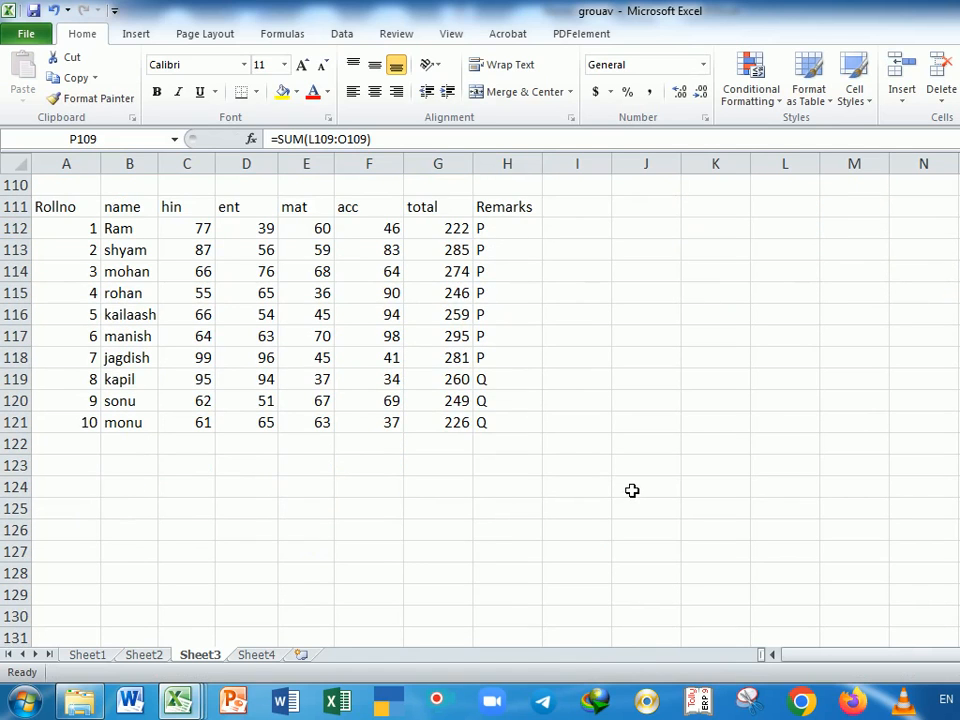
Copy the marks table A99:H109 and paste only its formats at J111 with Paste Special.
{"action": "scroll", "coordinate": [615, 490], "scroll_direction": "up", "scroll_amount": 4}
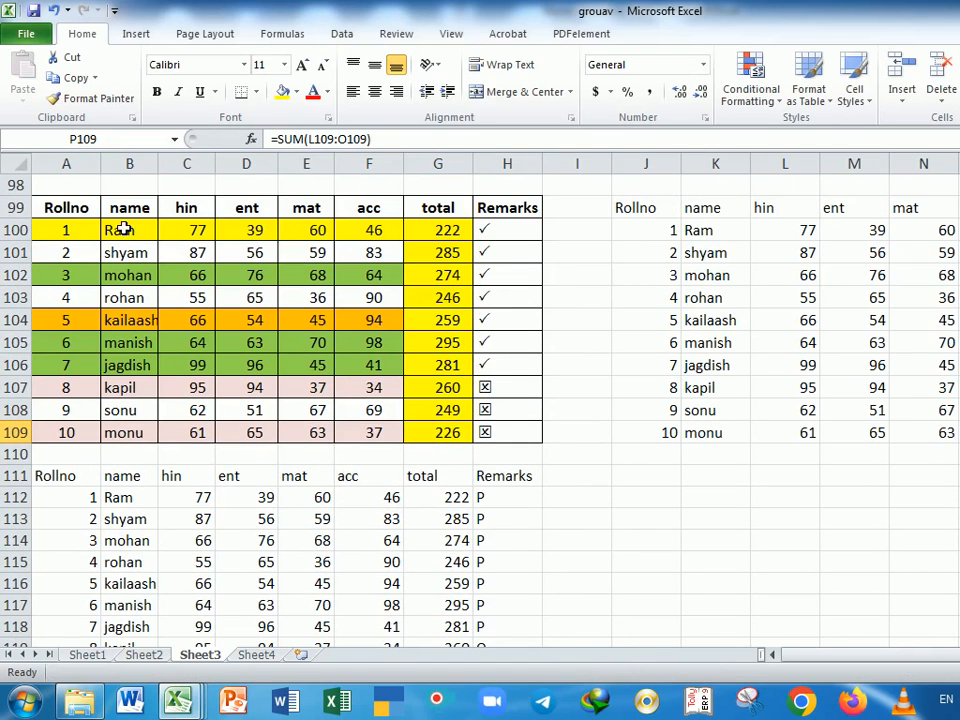
{"action": "left_click_drag", "start_coordinate": [66, 207], "coordinate": [485, 435]}
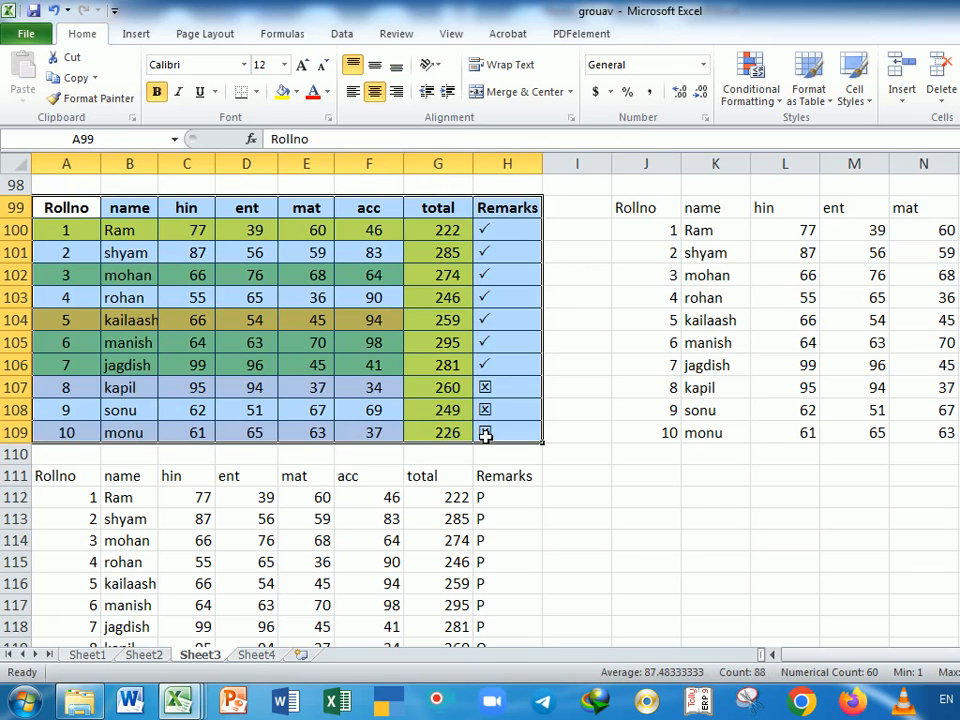
{"action": "key", "text": "ctrl+c"}
{"action": "scroll", "coordinate": [696, 502], "scroll_direction": "down", "scroll_amount": 2}
{"action": "left_click", "coordinate": [667, 343]}
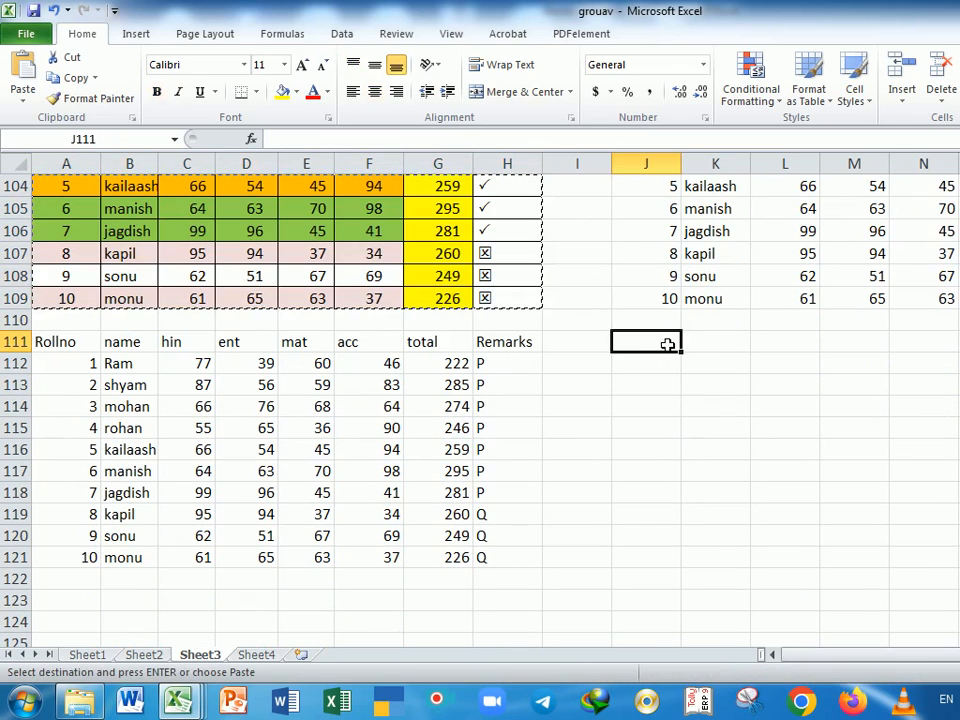
{"action": "key", "text": "ctrl+alt+v"}
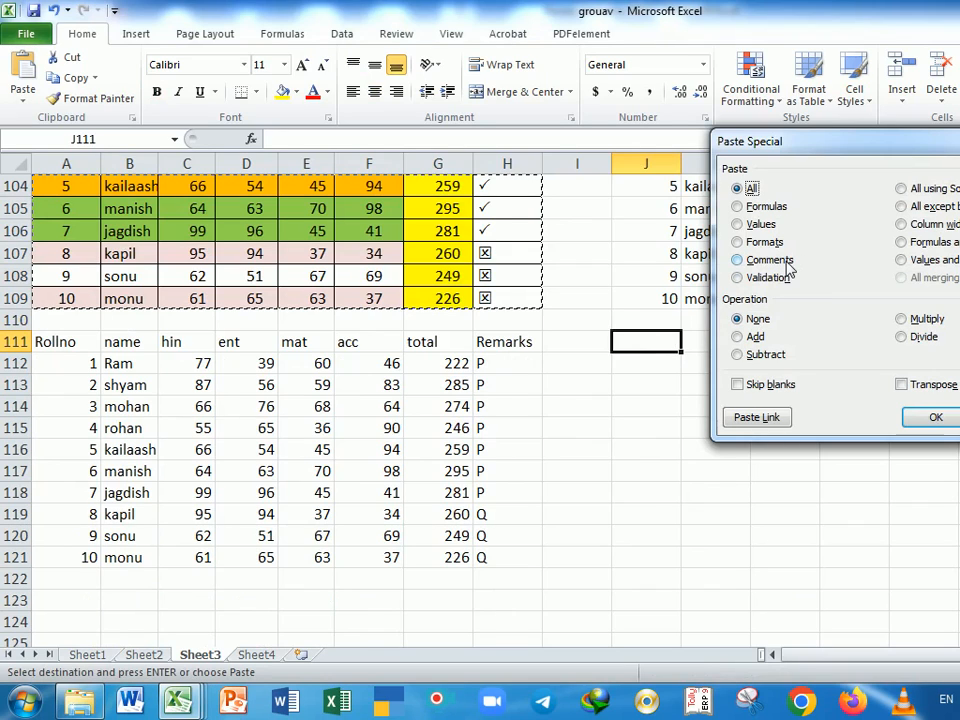
{"action": "left_click", "coordinate": [738, 243]}
{"action": "left_click", "coordinate": [934, 417]}
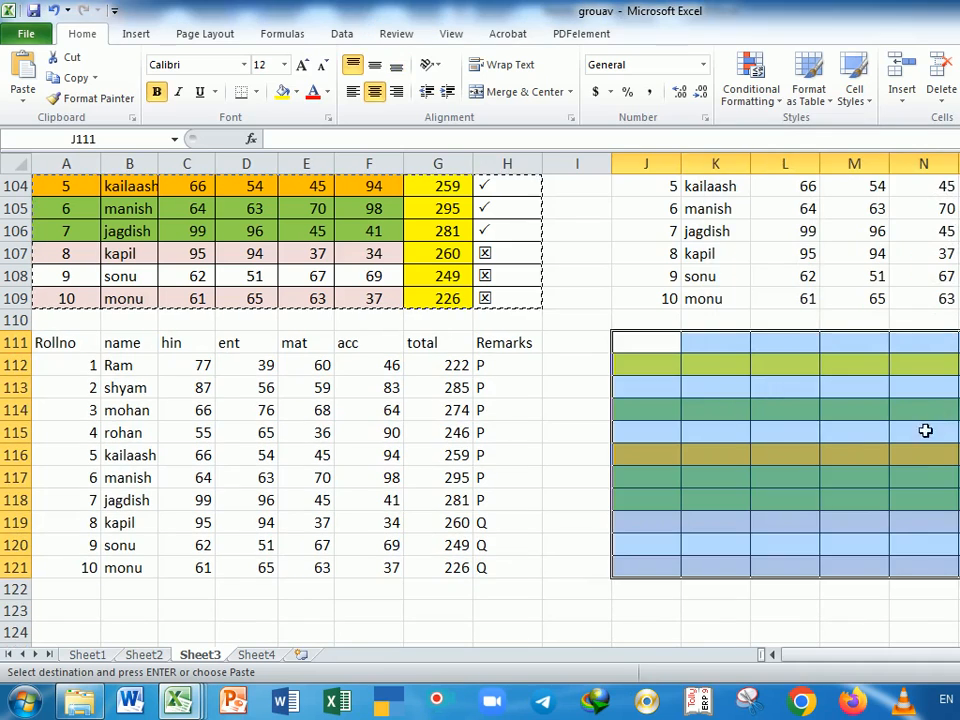
{"action": "left_click", "coordinate": [852, 456]}
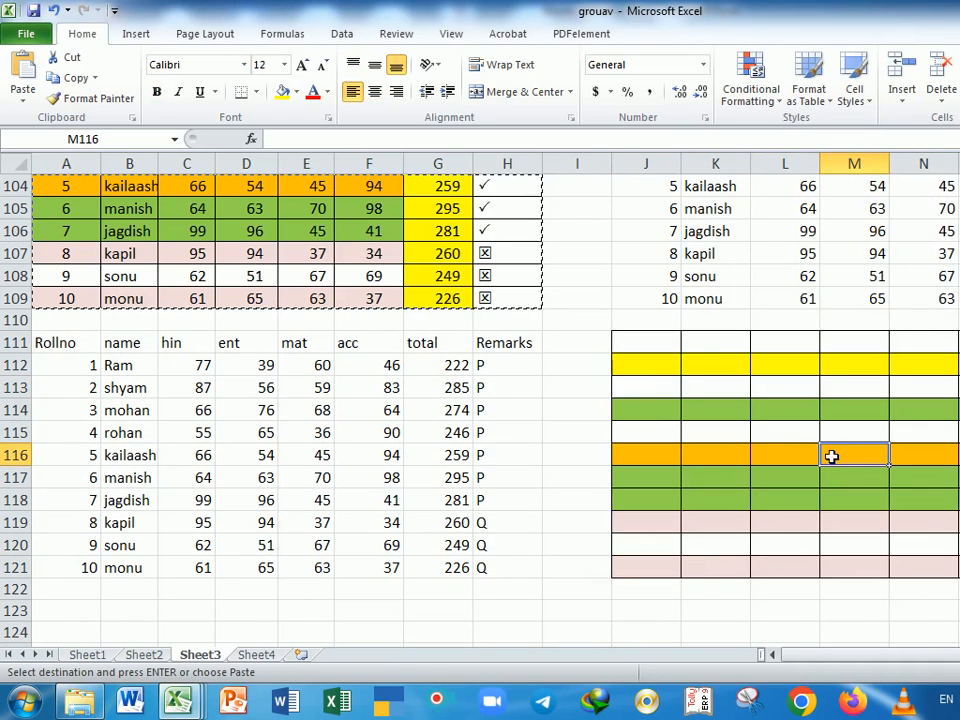
Preview the plain Paste option for the copied table at M116, and undo the formats-only paste at J111.
{"action": "left_click", "coordinate": [23, 93]}
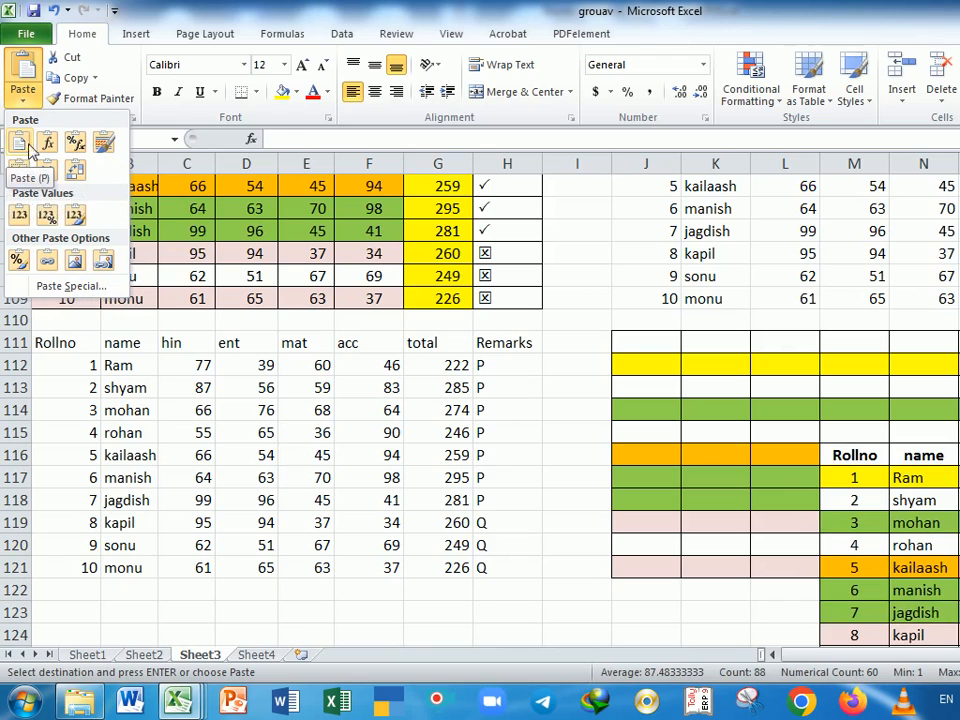
{"action": "left_click", "coordinate": [558, 596]}
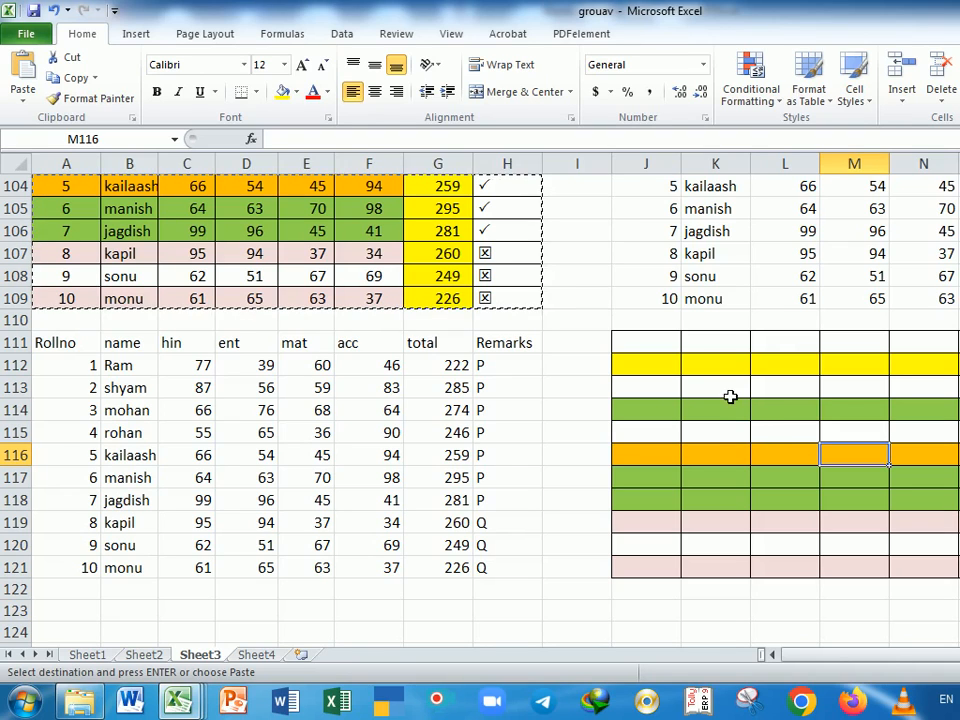
{"action": "key", "text": "ctrl+z"}
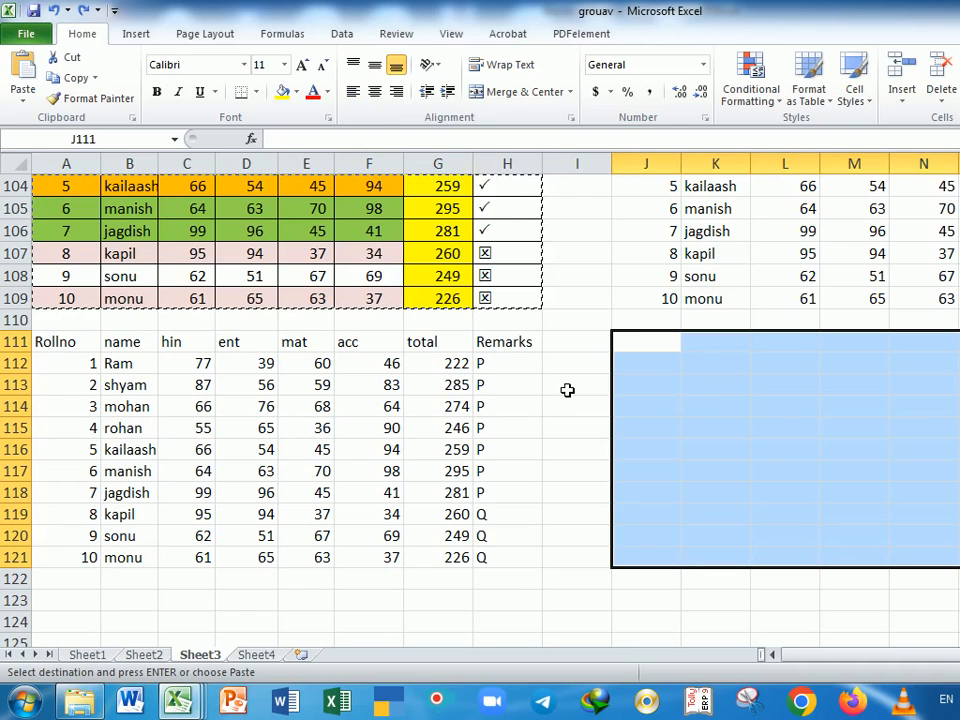
{"action": "key", "text": "ctrl+alt+v"}
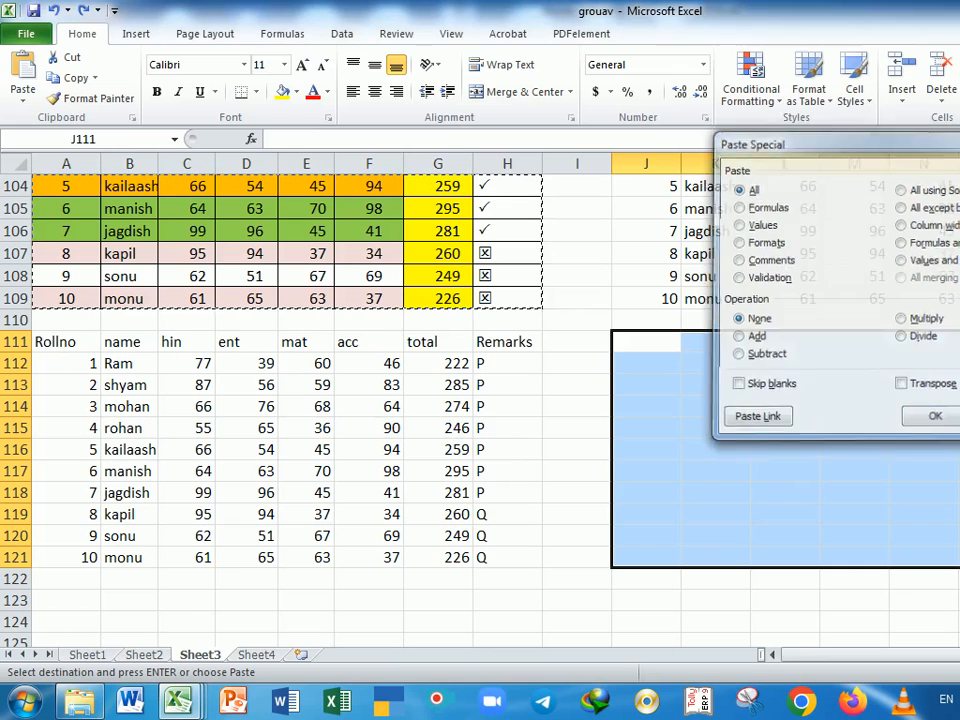
{"action": "left_click", "coordinate": [935, 417]}
Enter the note "Shift+F2 - inser comment" in cell K112.
{"action": "scroll", "coordinate": [806, 471], "scroll_direction": "up", "scroll_amount": 2}
{"action": "left_click", "coordinate": [749, 498]}
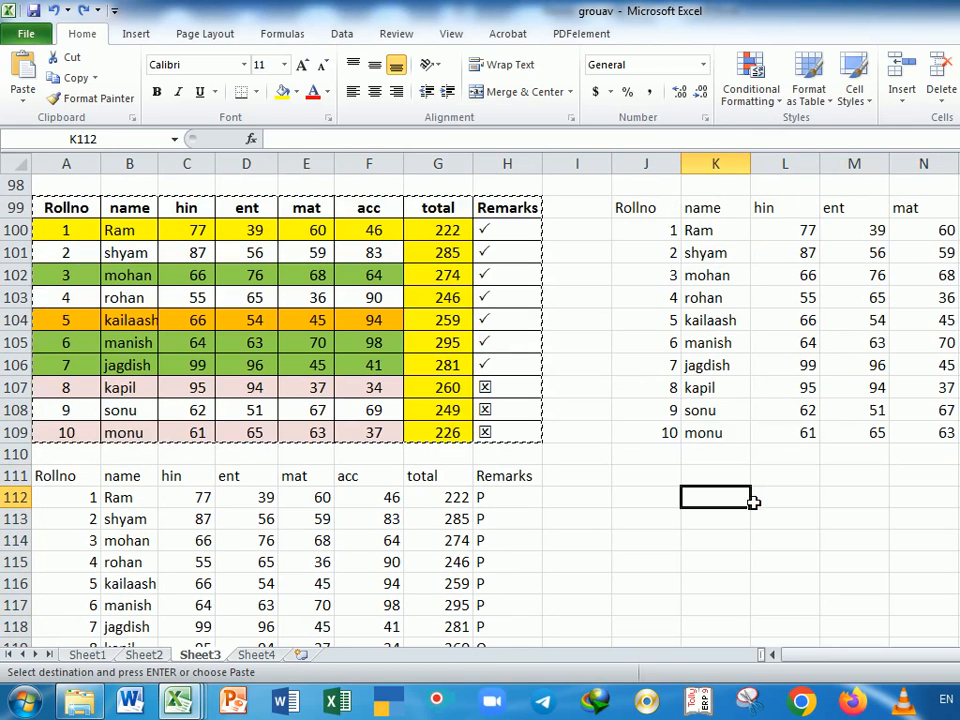
{"action": "type", "text": "s"}
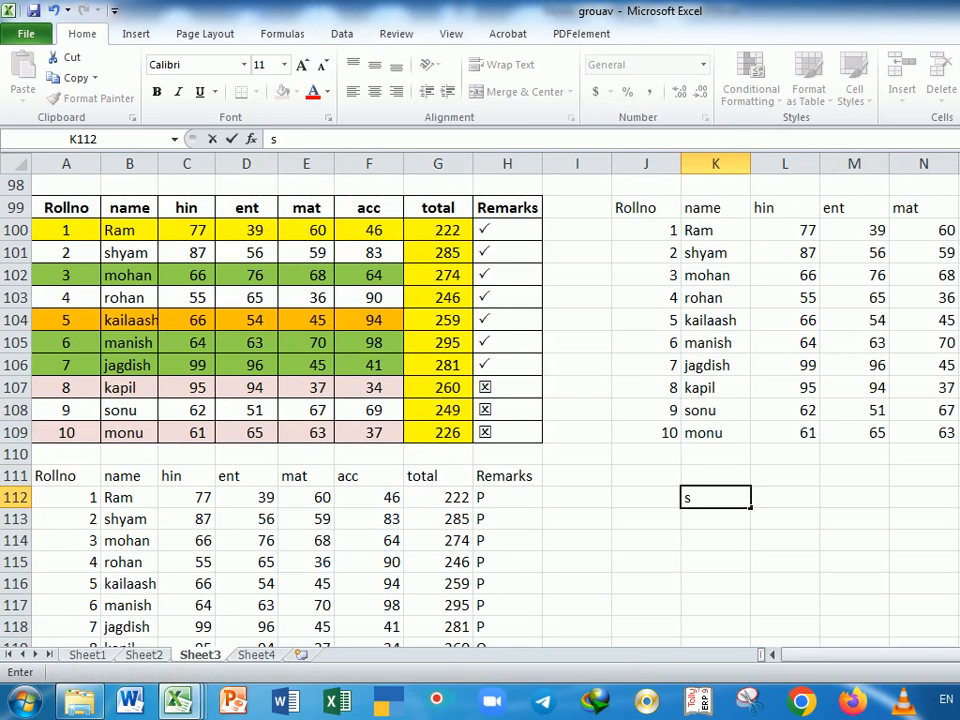
{"action": "type", "text": "Shift+F2"}
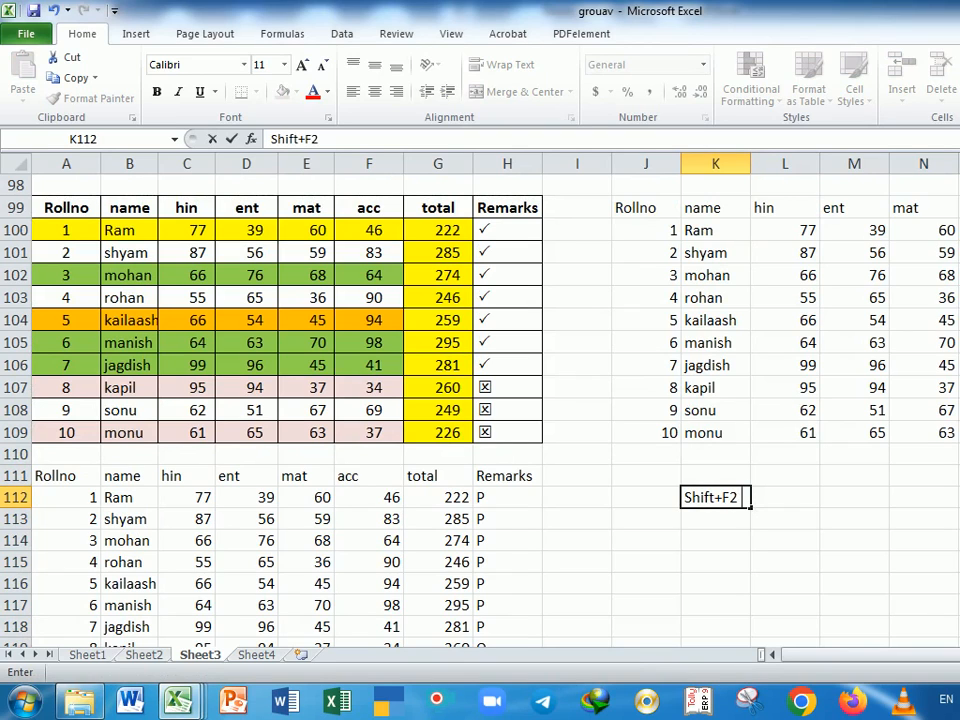
{"action": "type", "text": " - inser tcomm"}
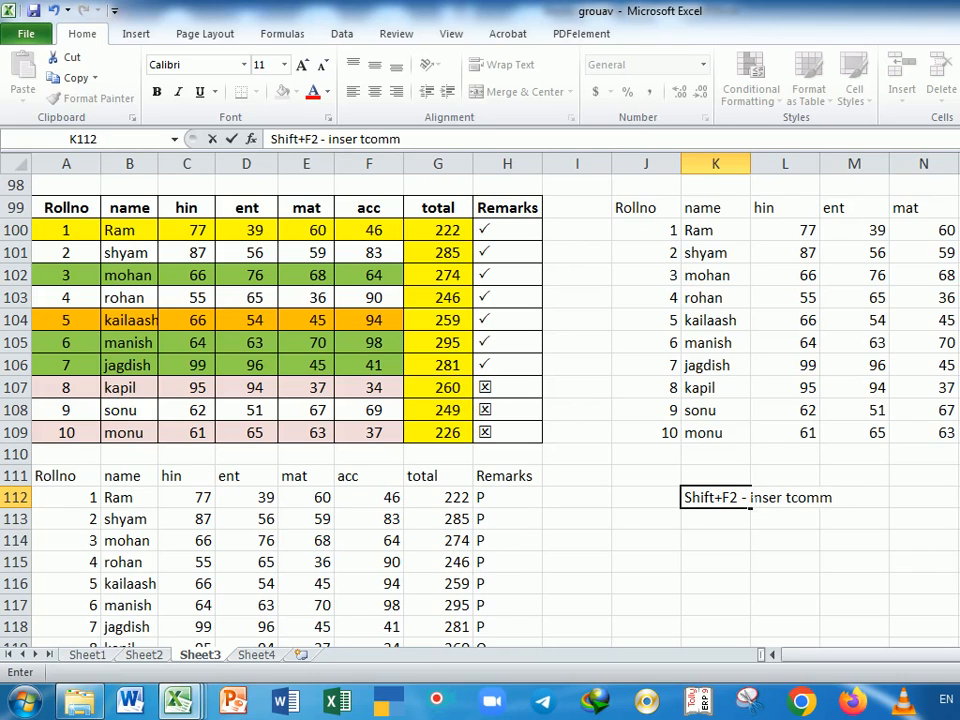
{"action": "key", "text": "BackSpace"}
{"action": "key", "text": "BackSpace"}
{"action": "key", "text": "BackSpace"}
{"action": "key", "text": "BackSpace"}
{"action": "key", "text": "BackSpace"}
{"action": "type", "text": "comment"}
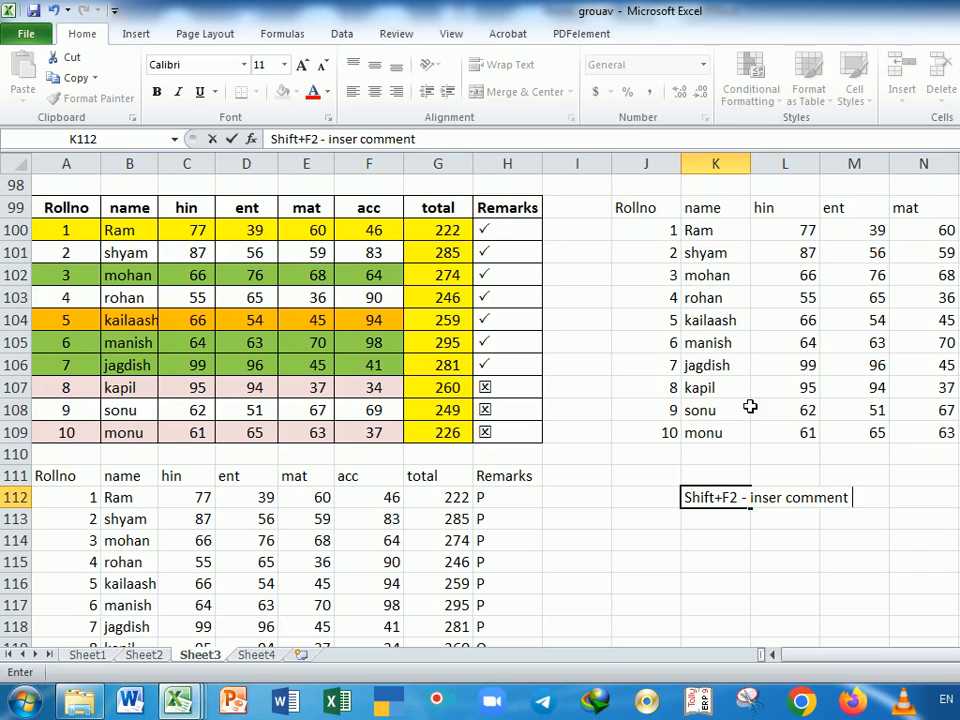
{"action": "left_click", "coordinate": [797, 545]}
Insert a comment on cell M103, replacing the default author name with bold text that begins "this is".
{"action": "left_click", "coordinate": [866, 303]}
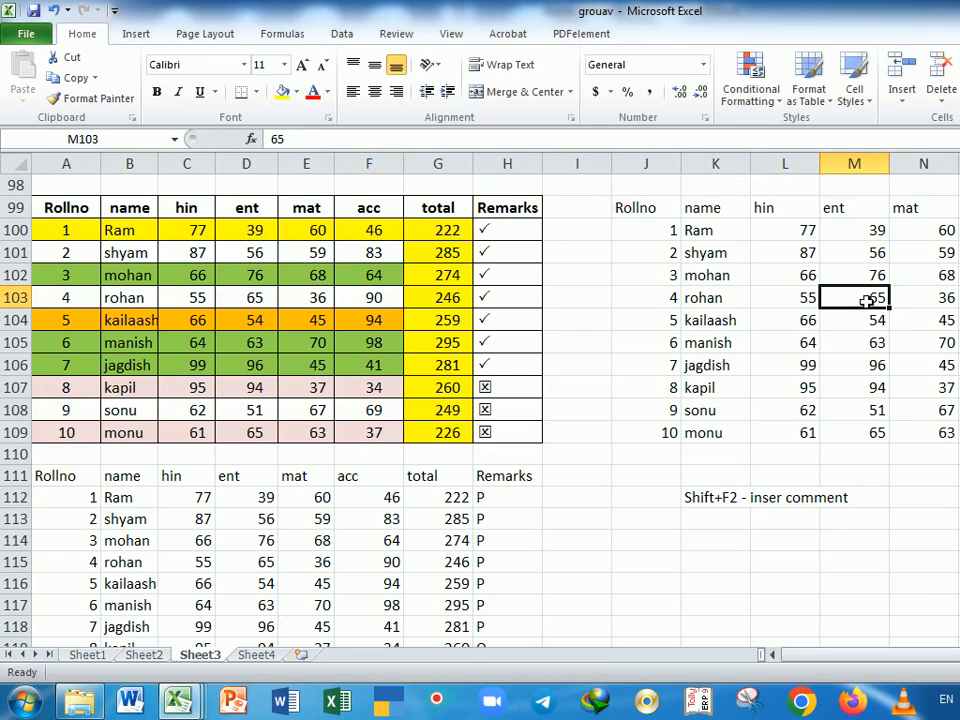
{"action": "right_click", "coordinate": [868, 302]}
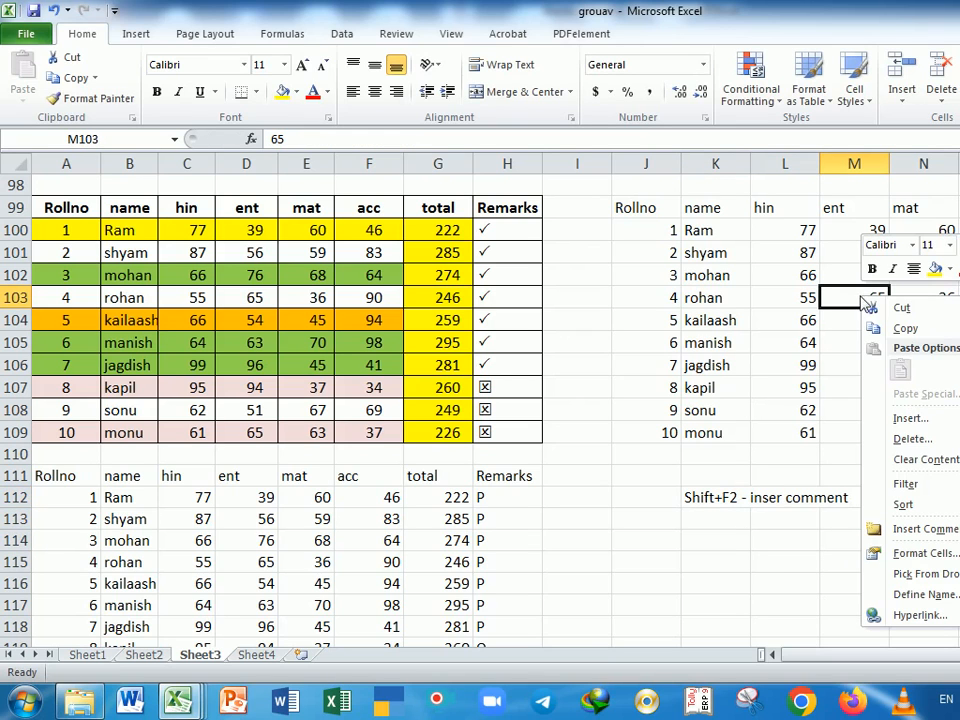
{"action": "left_click", "coordinate": [920, 528]}
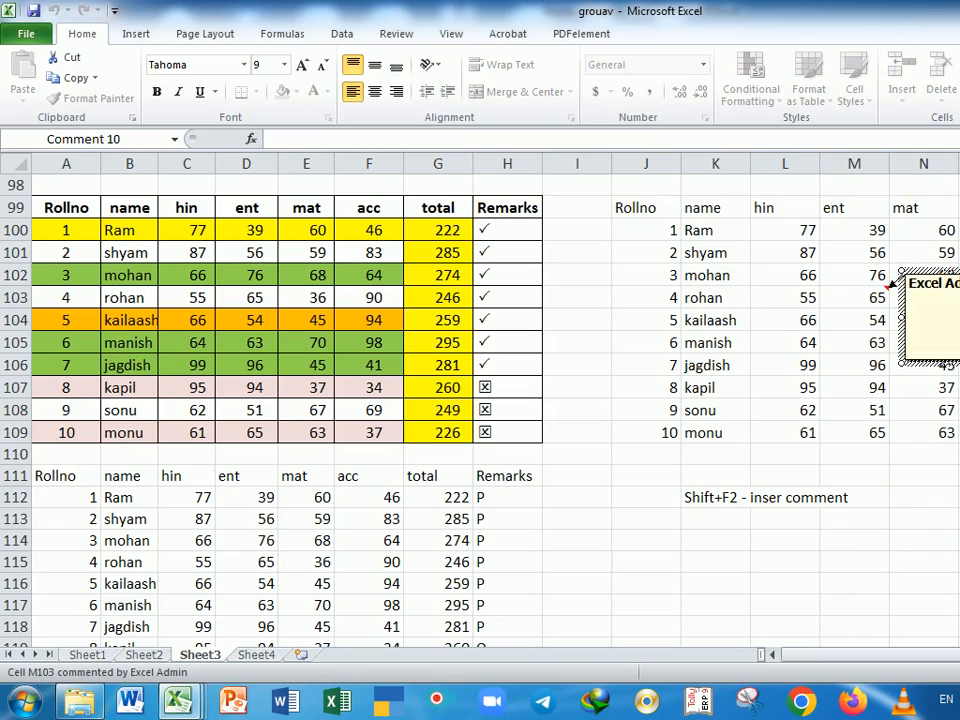
{"action": "key", "text": "ctrl+b"}
{"action": "key", "text": "BackSpace"}
{"action": "key", "text": "BackSpace"}
{"action": "key", "text": "BackSpace"}
{"action": "key", "text": "BackSpace"}
{"action": "key", "text": "BackSpace"}
{"action": "key", "text": "BackSpace"}
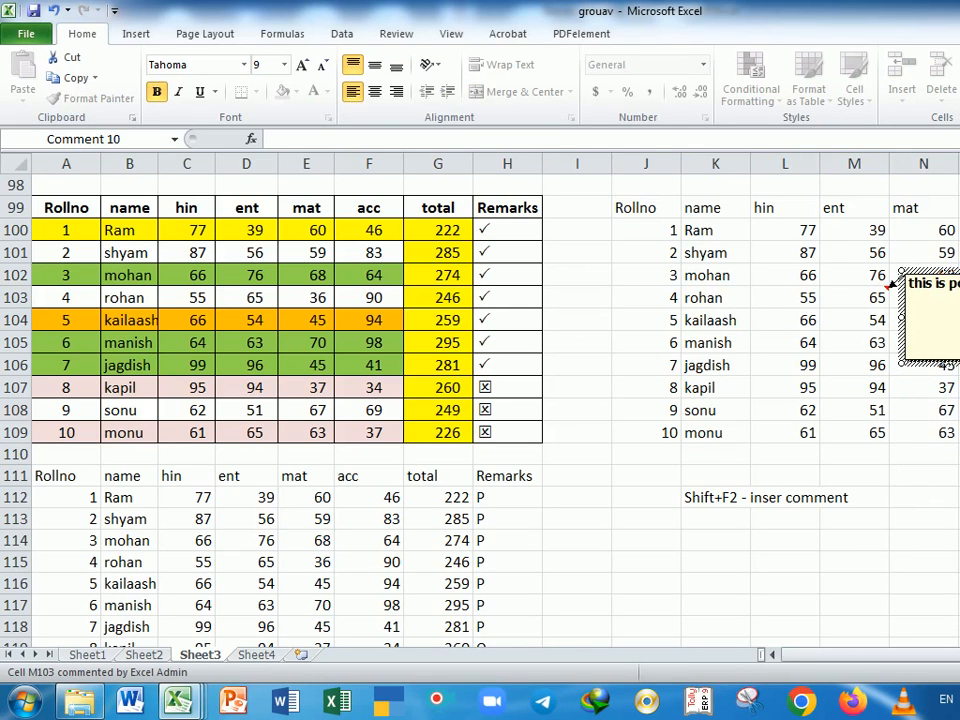
{"action": "left_click", "coordinate": [958, 476]}
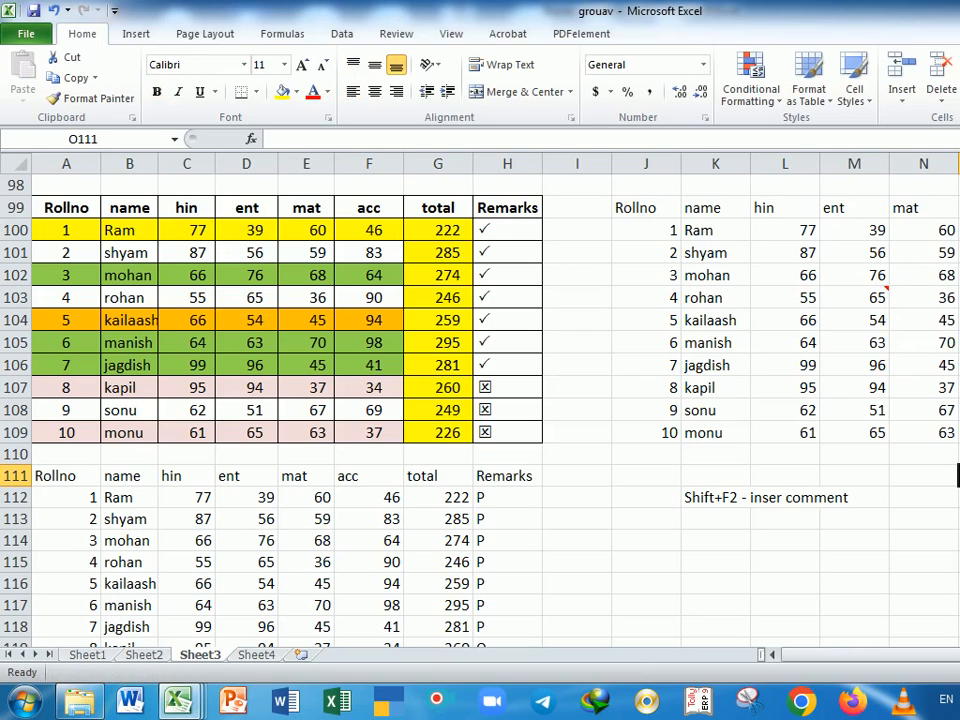
{"action": "scroll", "coordinate": [939, 530], "scroll_direction": "down", "scroll_amount": 1}
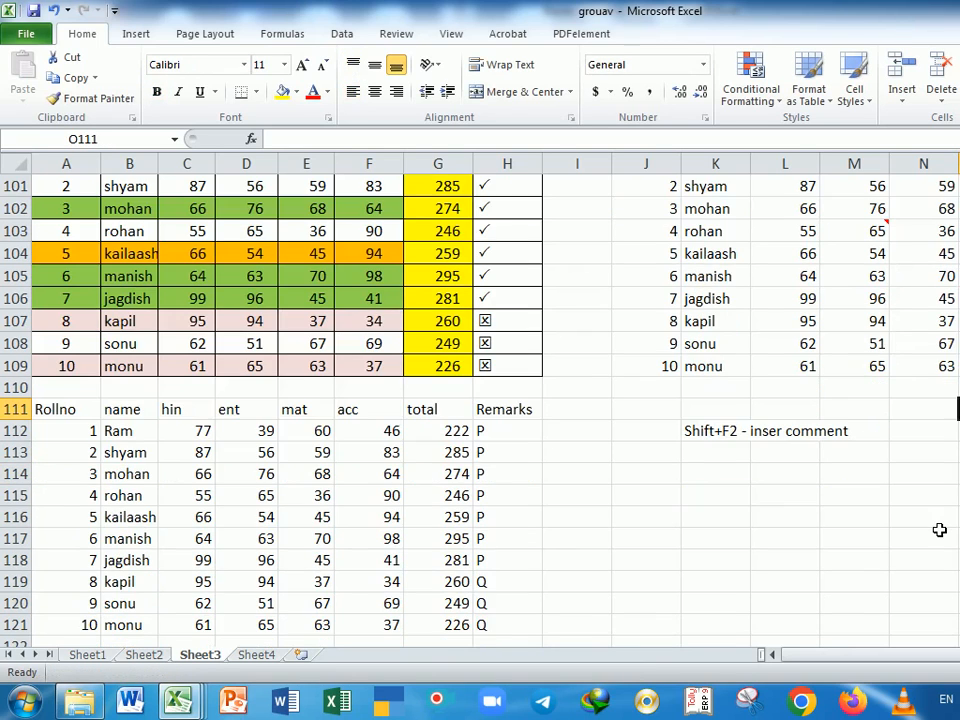
{"action": "scroll", "coordinate": [939, 530], "scroll_direction": "up", "scroll_amount": 1}
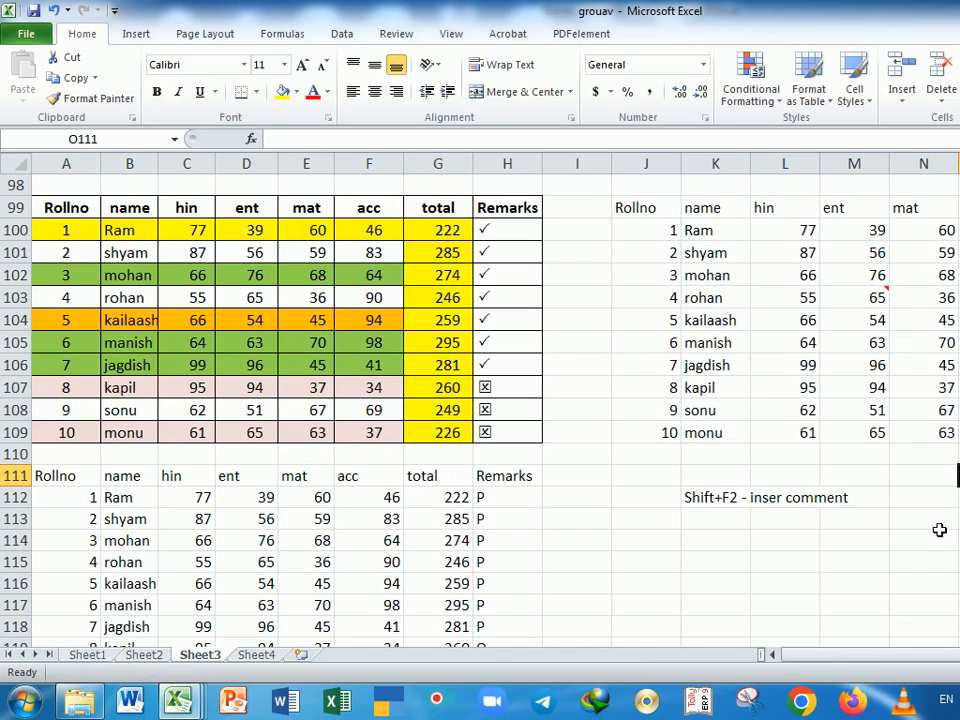
{"action": "left_click", "coordinate": [784, 236]}
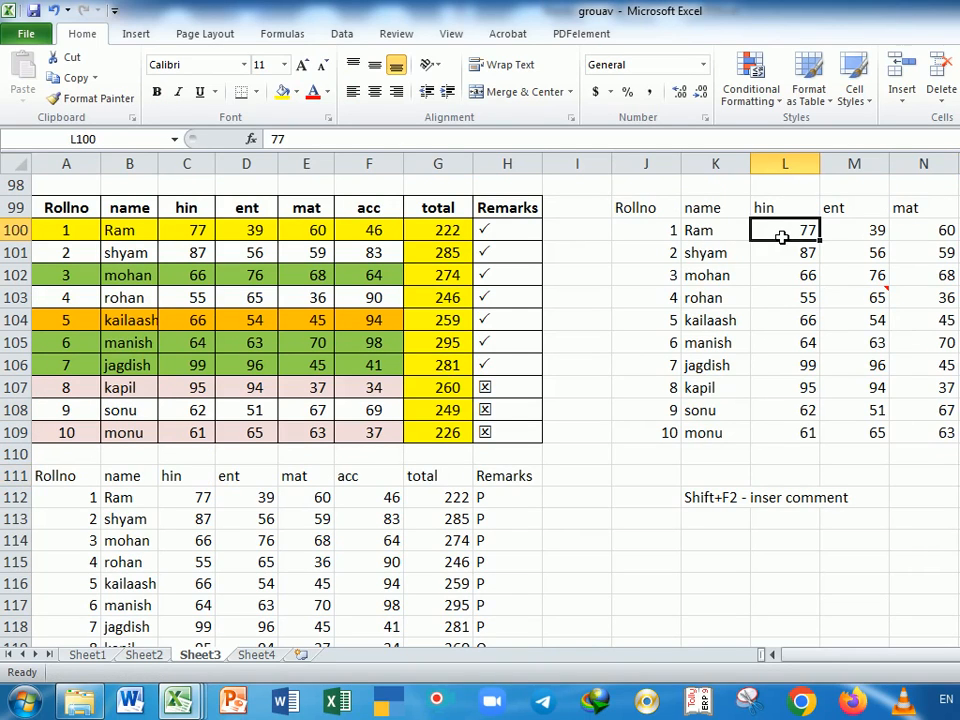
{"action": "left_click", "coordinate": [929, 329]}
{"action": "left_click", "coordinate": [806, 231]}
Copy cell M103 and paste only its comment onto L106, N106, O104, O101, M100, L102, N109 and O109 with Paste Special.
{"action": "left_click", "coordinate": [840, 298]}
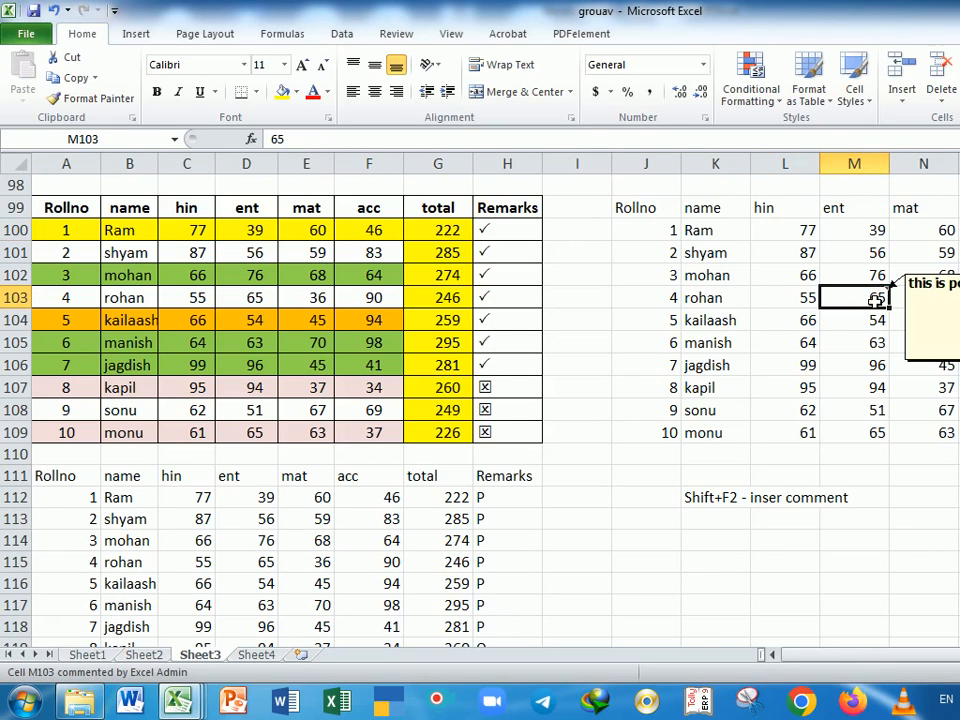
{"action": "key", "text": "ctrl+c"}
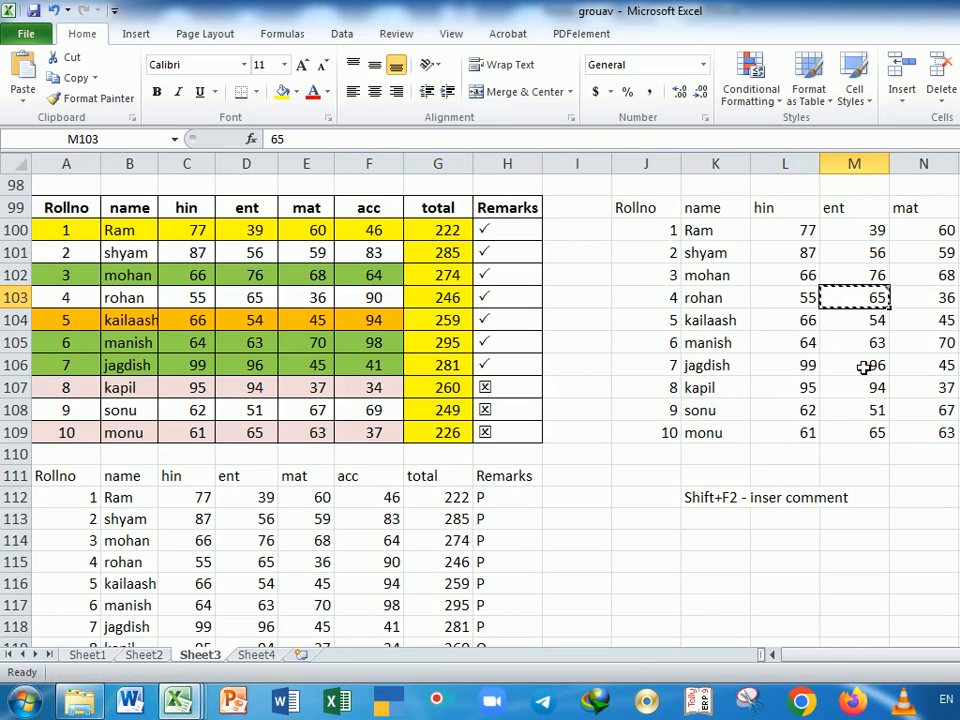
{"action": "left_click", "coordinate": [812, 368]}
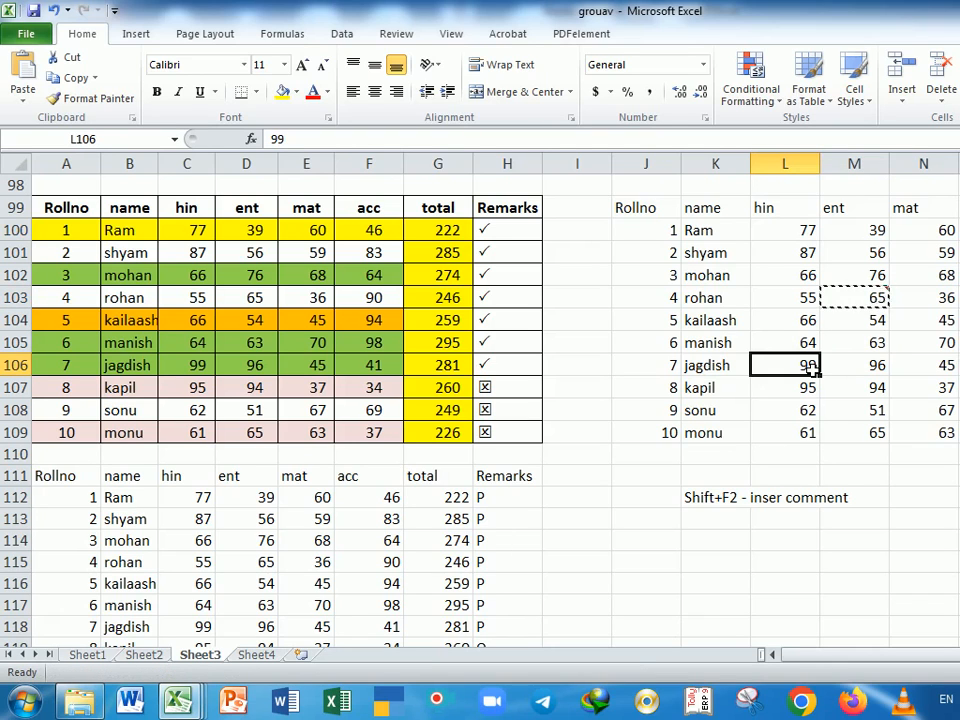
{"action": "left_click", "coordinate": [912, 370], "text": "ctrl"}
{"action": "left_click", "coordinate": [959, 320], "text": "ctrl"}
{"action": "left_click", "coordinate": [958, 252], "text": "ctrl"}
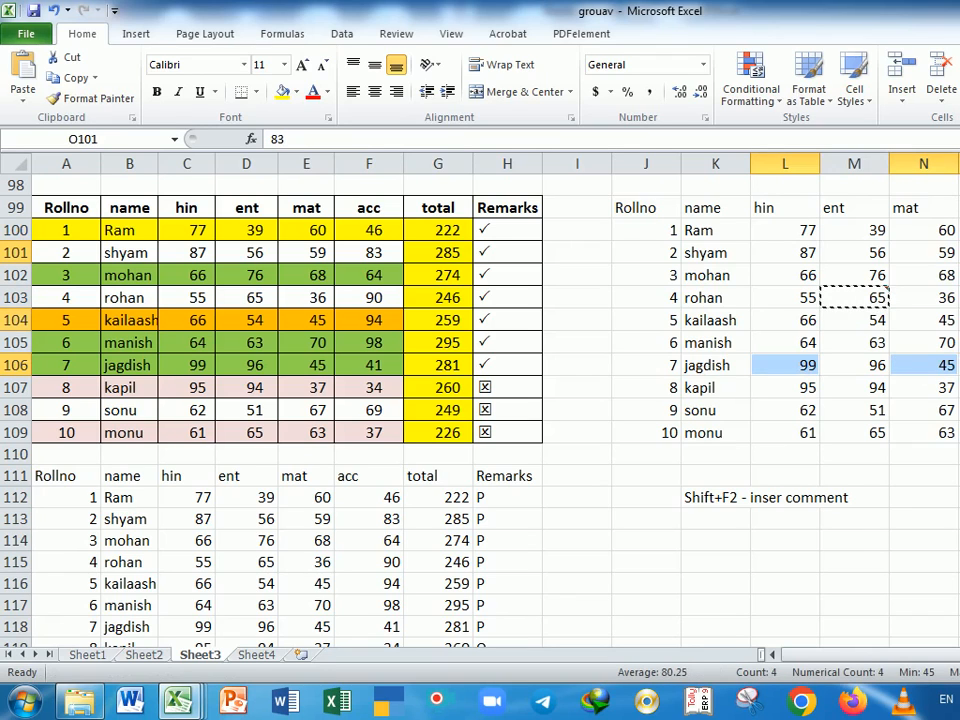
{"action": "left_click", "coordinate": [854, 231], "text": "ctrl"}
{"action": "left_click", "coordinate": [784, 273], "text": "ctrl"}
{"action": "left_click", "coordinate": [930, 432], "text": "ctrl"}
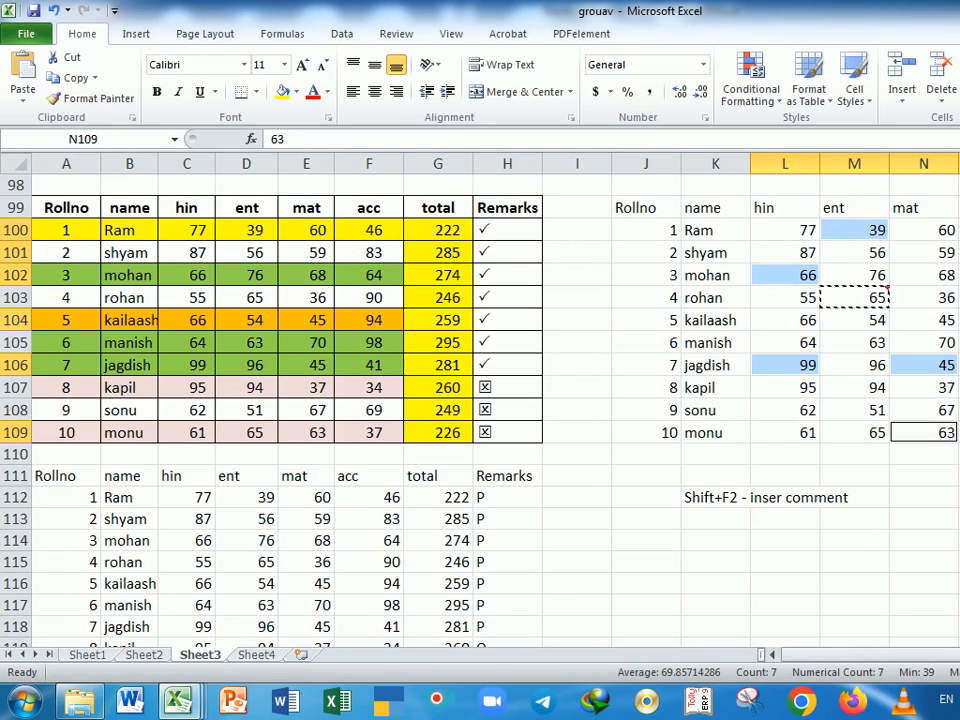
{"action": "left_click", "coordinate": [958, 432], "text": "ctrl"}
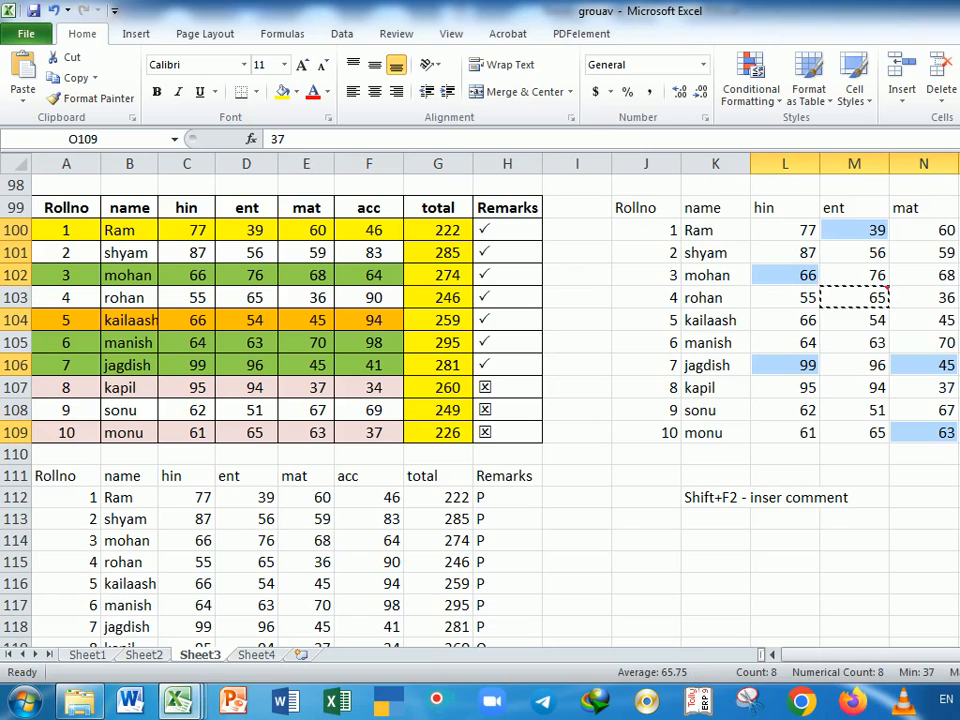
{"action": "key", "text": "ctrl+alt+v"}
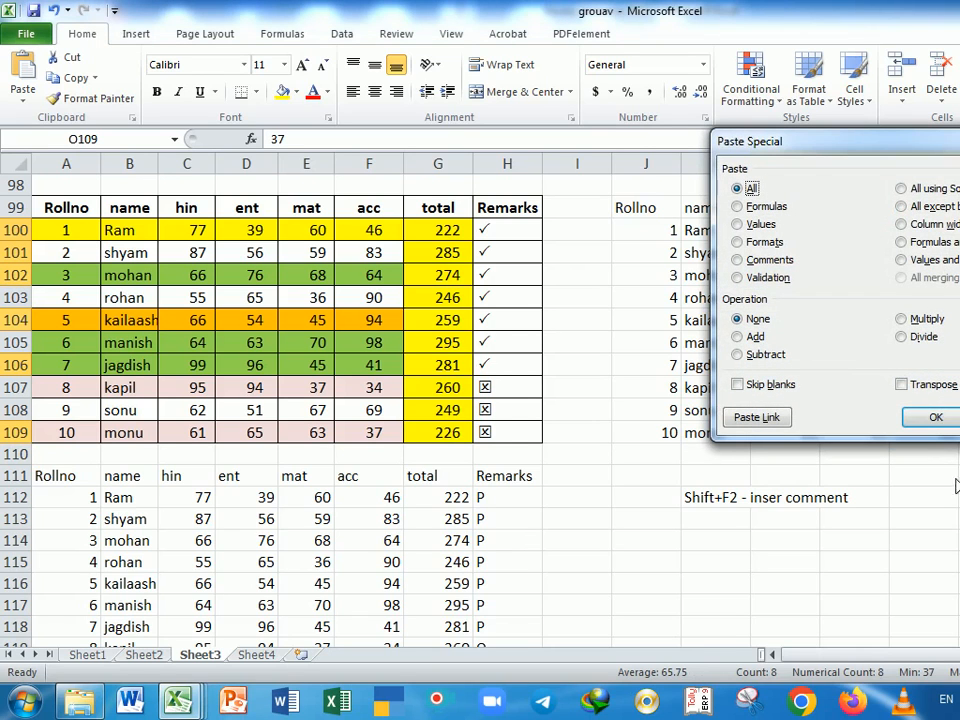
{"action": "left_click", "coordinate": [755, 260]}
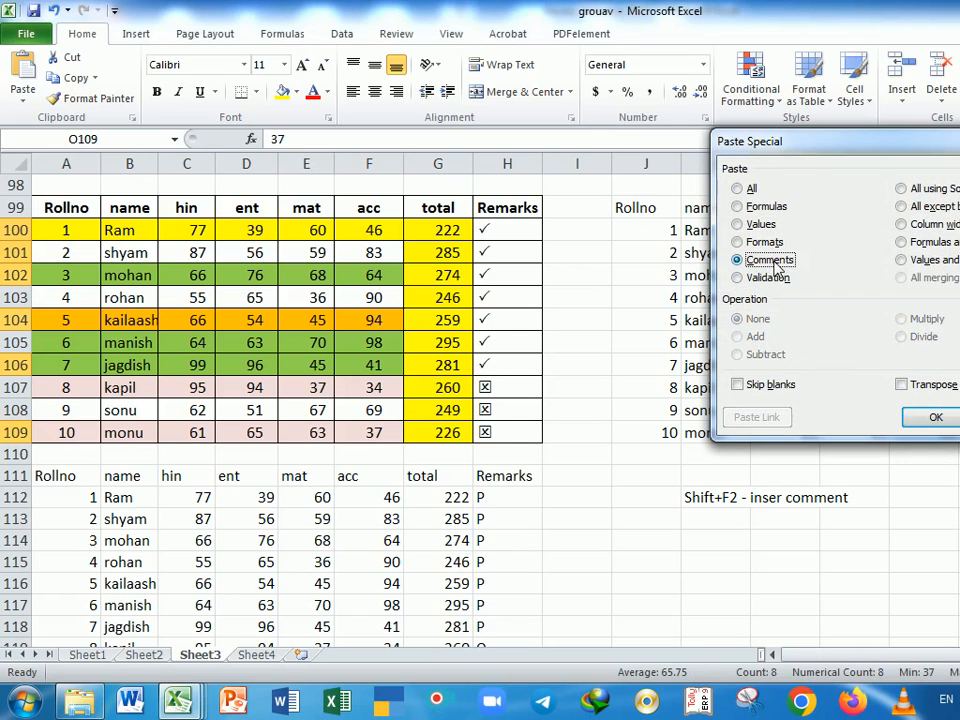
{"action": "left_click", "coordinate": [936, 418]}
{"action": "left_click_drag", "start_coordinate": [935, 477], "coordinate": [938, 496]}
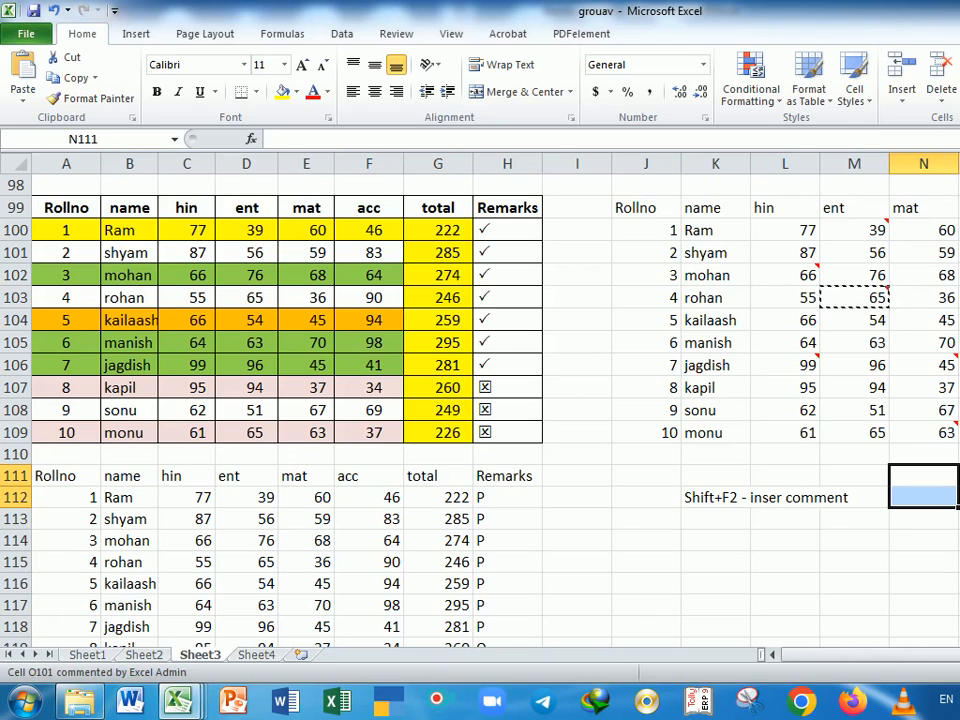
{"action": "left_click", "coordinate": [958, 519]}
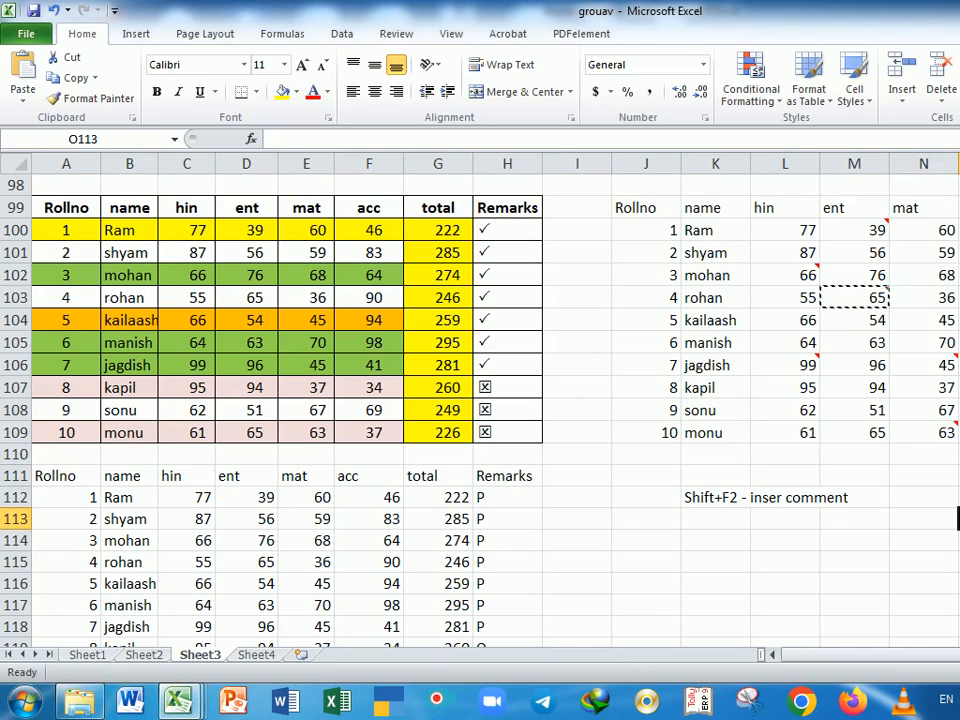
{"action": "left_click", "coordinate": [938, 496]}
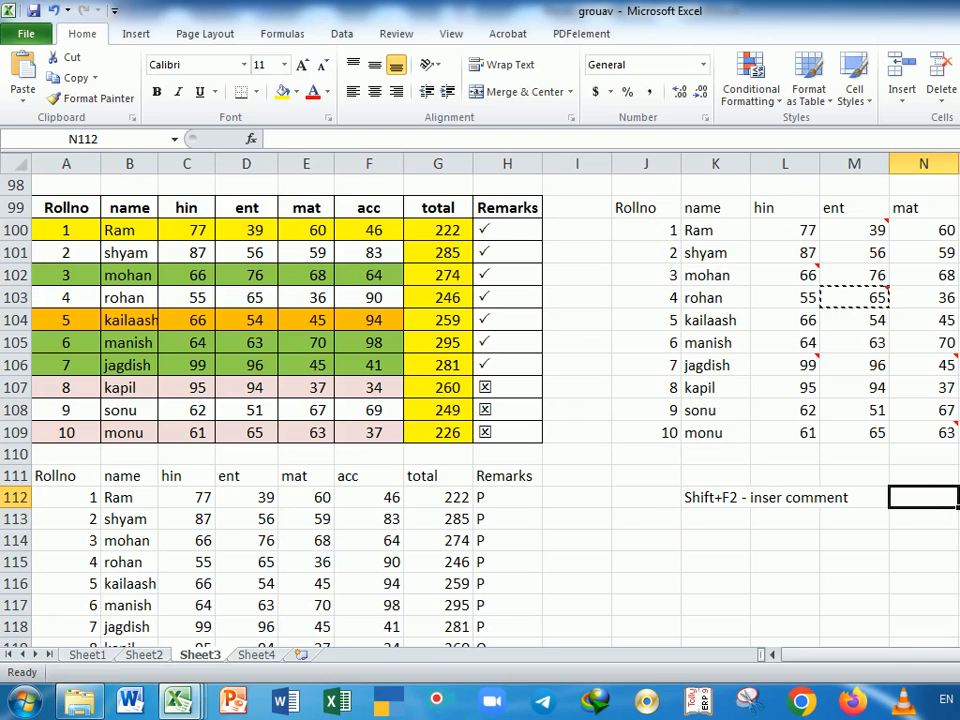
{"action": "left_click", "coordinate": [942, 547]}
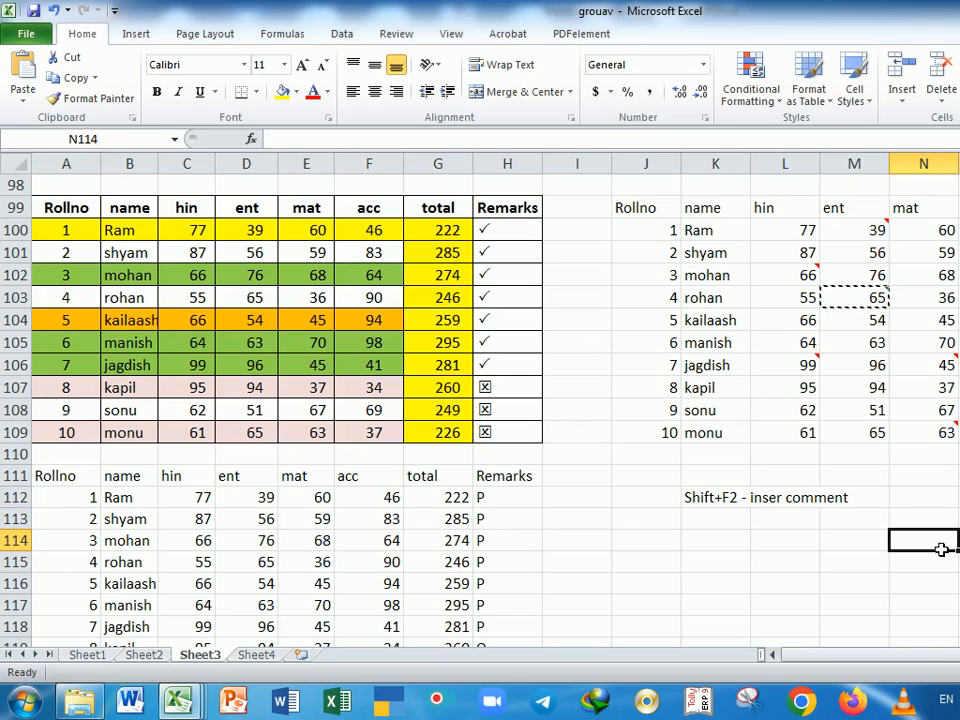
Copy the marks table A99:G109 and paste it at A123 with the Paste Special option All using Source theme.
{"action": "key", "text": "ctrl+alt+v"}
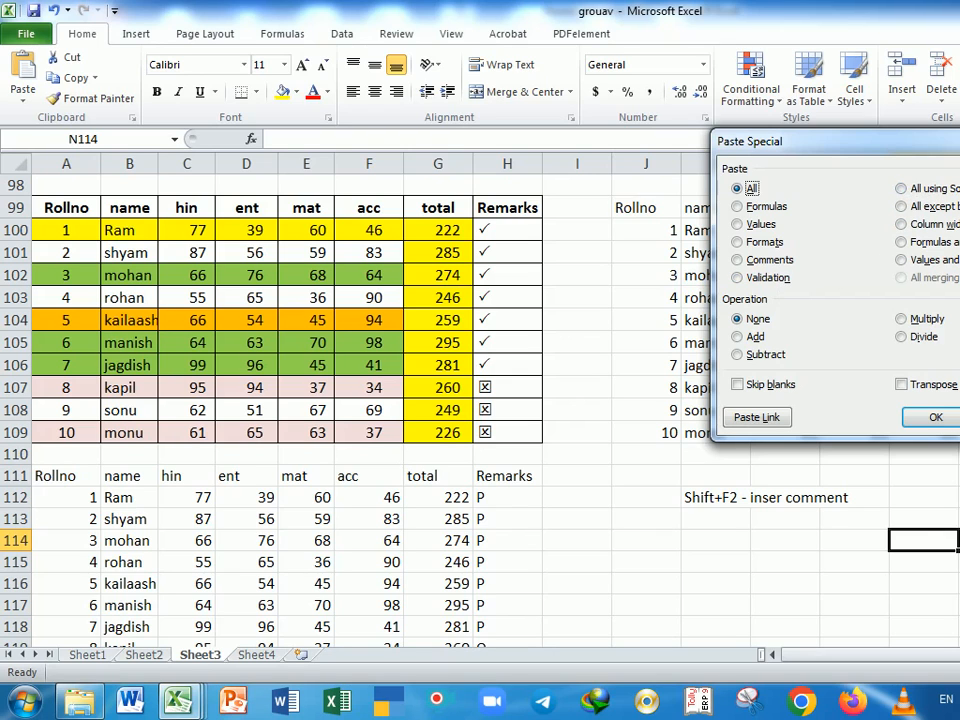
{"action": "key", "text": "Escape"}
{"action": "left_click_drag", "start_coordinate": [55, 207], "coordinate": [474, 431]}
{"action": "key", "text": "ctrl+c"}
{"action": "scroll", "coordinate": [512, 450], "scroll_direction": "down", "scroll_amount": 2}
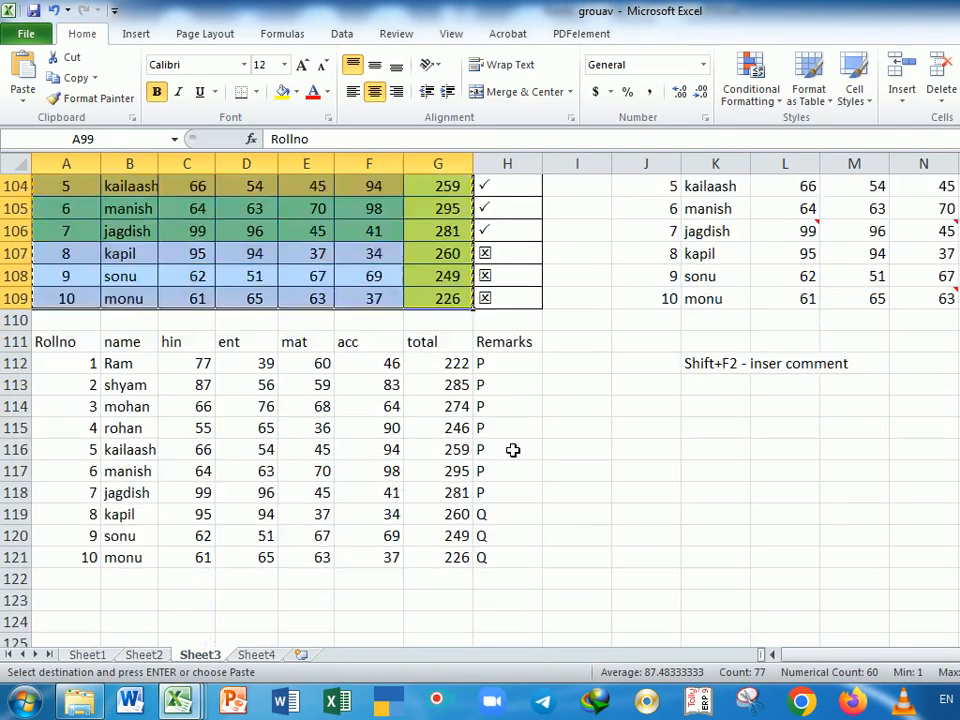
{"action": "scroll", "coordinate": [512, 450], "scroll_direction": "down", "scroll_amount": 5}
{"action": "left_click", "coordinate": [79, 277]}
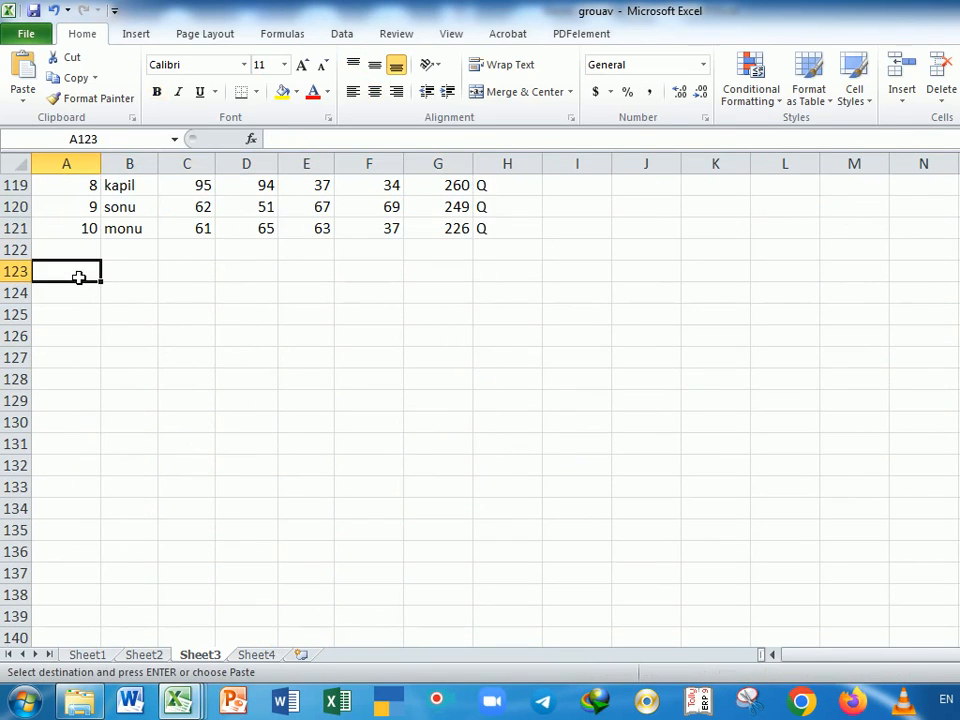
{"action": "key", "text": "ctrl+alt+v"}
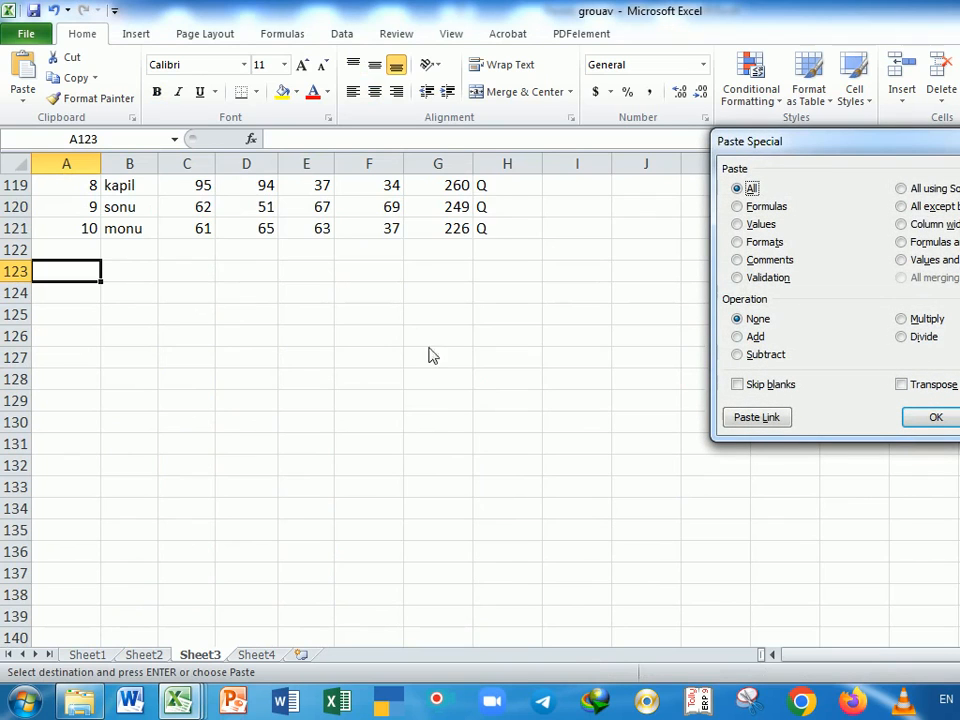
{"action": "left_click", "coordinate": [900, 188]}
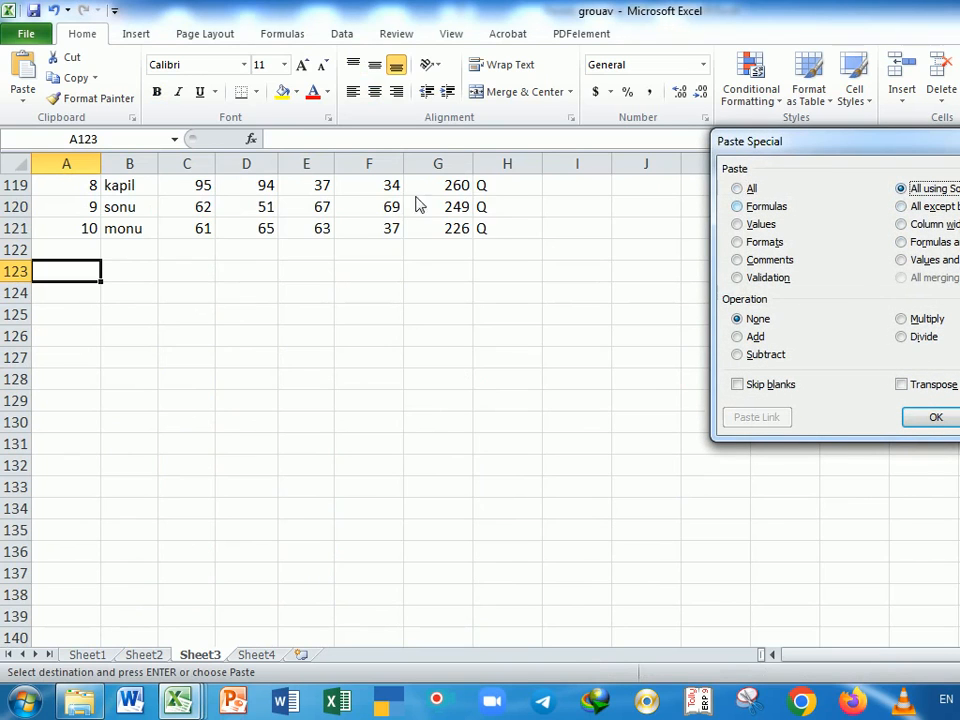
{"action": "left_click", "coordinate": [934, 426]}
{"action": "left_click", "coordinate": [398, 385]}
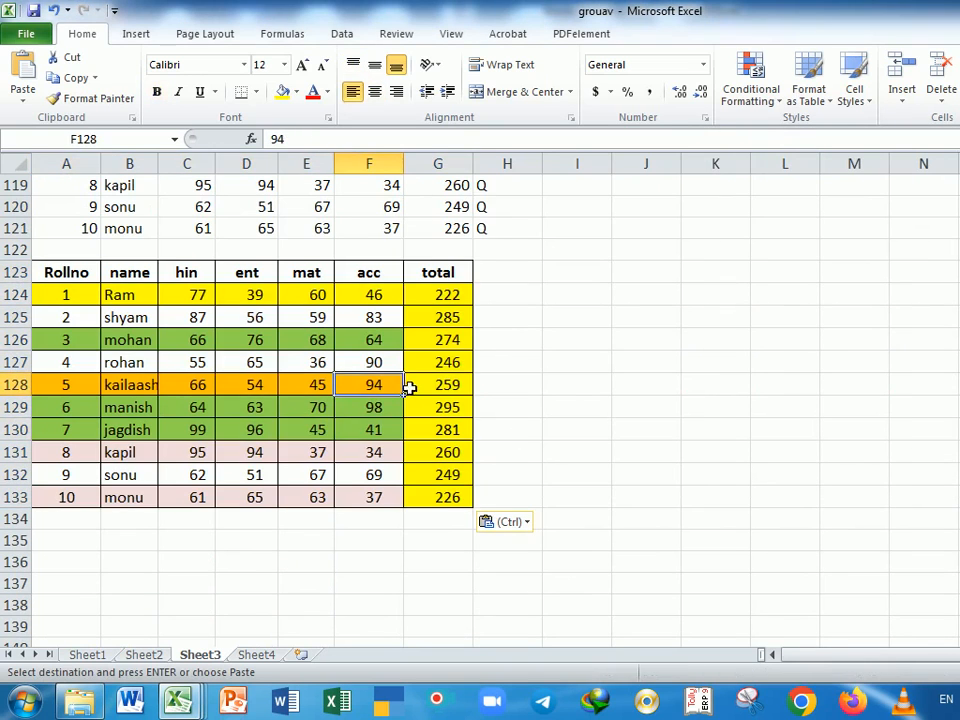
{"action": "left_click", "coordinate": [474, 364]}
Paste the copied marks table at I114 with the Paste Special option All except borders.
{"action": "scroll", "coordinate": [471, 313], "scroll_direction": "up", "scroll_amount": 5}
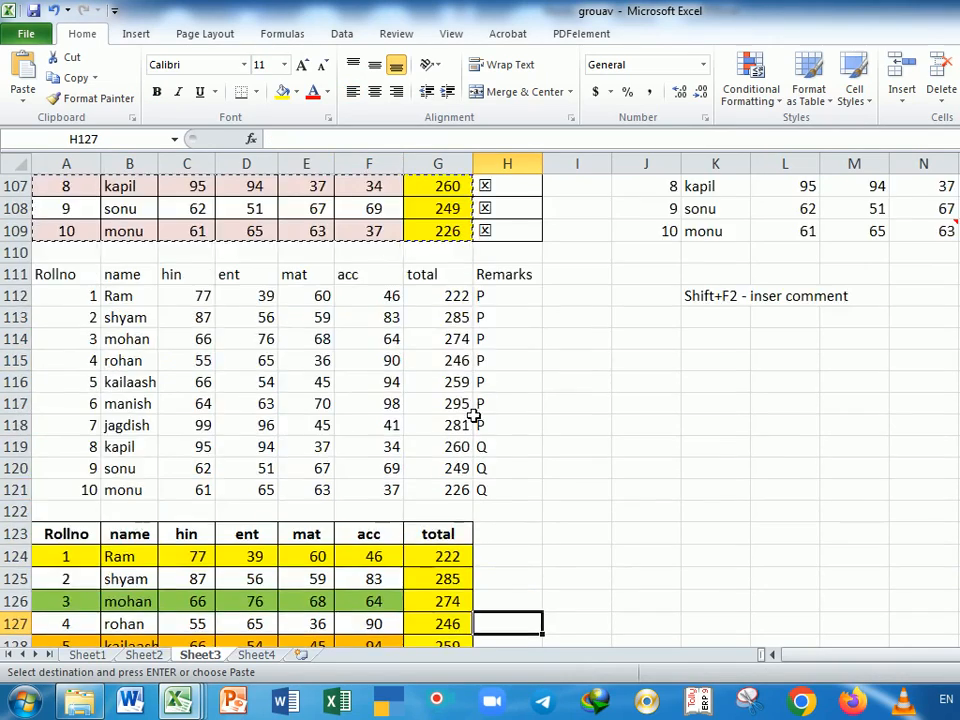
{"action": "scroll", "coordinate": [512, 401], "scroll_direction": "down", "scroll_amount": 3}
{"action": "scroll", "coordinate": [411, 279], "scroll_direction": "up", "scroll_amount": 4}
{"action": "scroll", "coordinate": [602, 444], "scroll_direction": "down", "scroll_amount": 4}
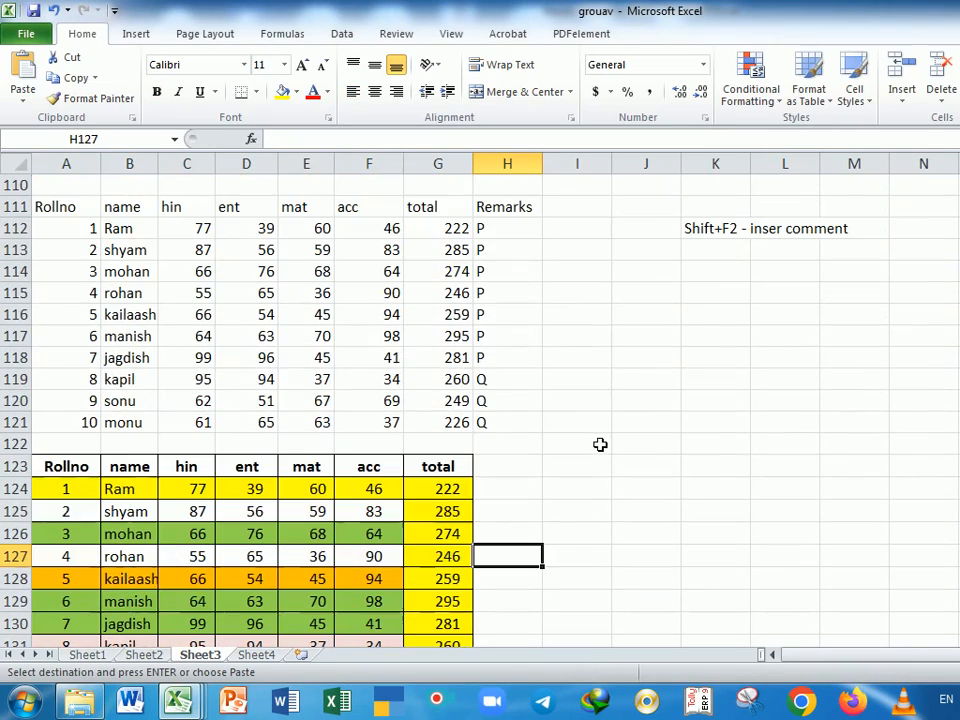
{"action": "scroll", "coordinate": [618, 305], "scroll_direction": "up", "scroll_amount": 1}
{"action": "left_click", "coordinate": [583, 279]}
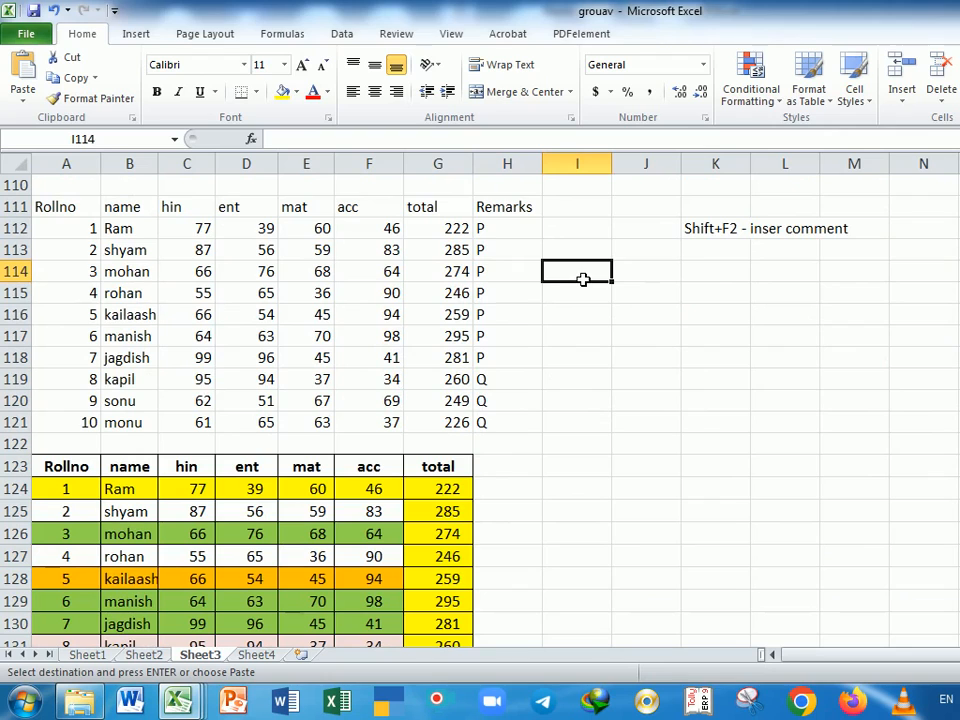
{"action": "key", "text": "ctrl+alt+v"}
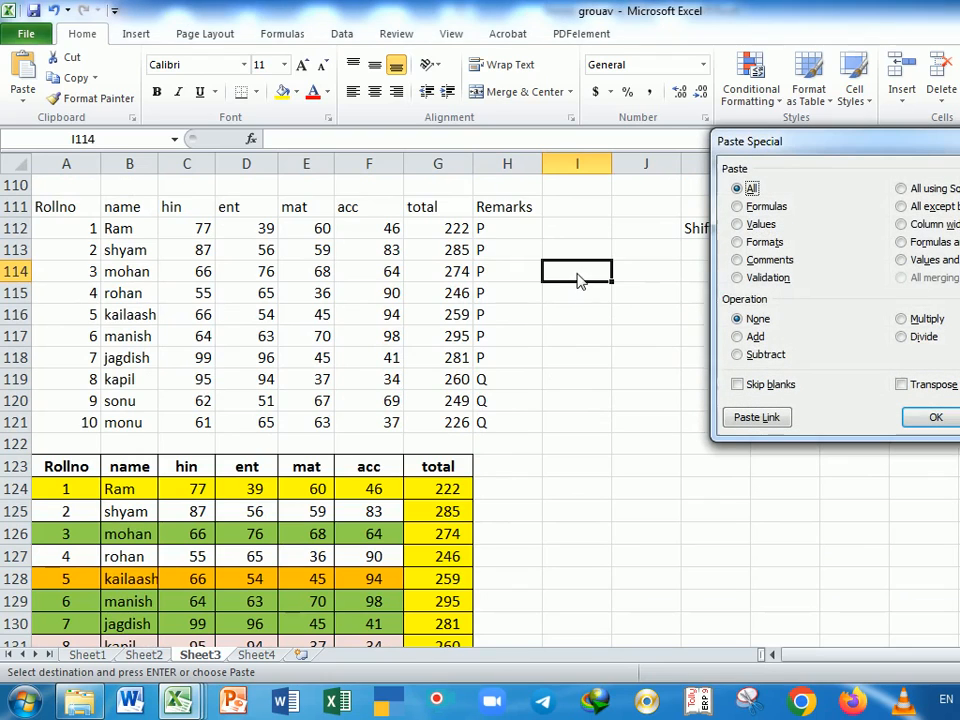
{"action": "left_click", "coordinate": [903, 207]}
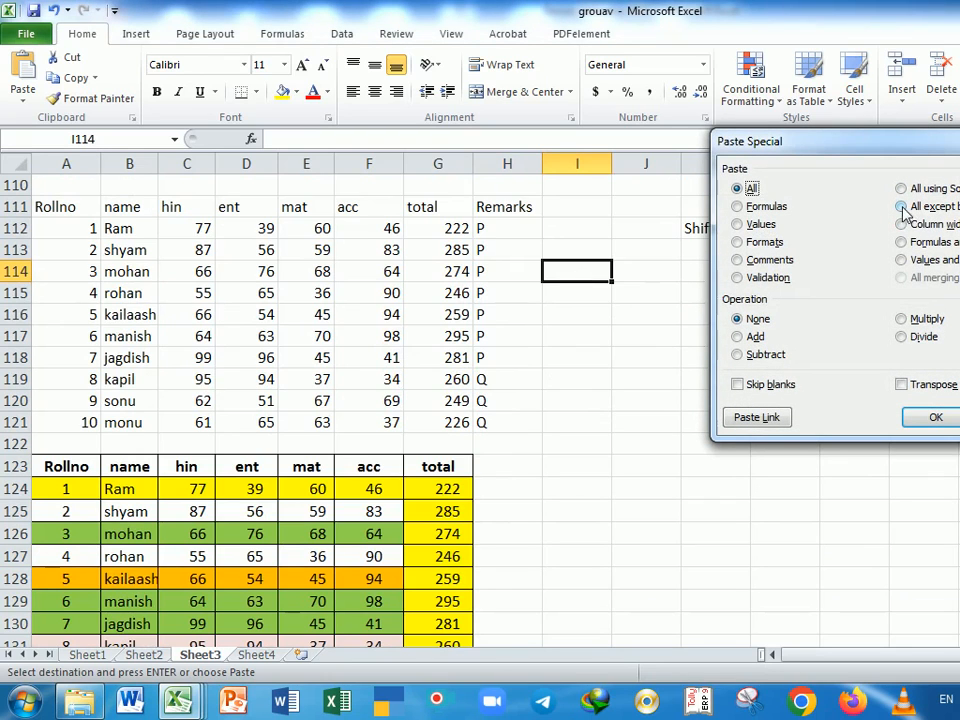
{"action": "left_click", "coordinate": [936, 418]}
{"action": "left_click", "coordinate": [735, 522]}
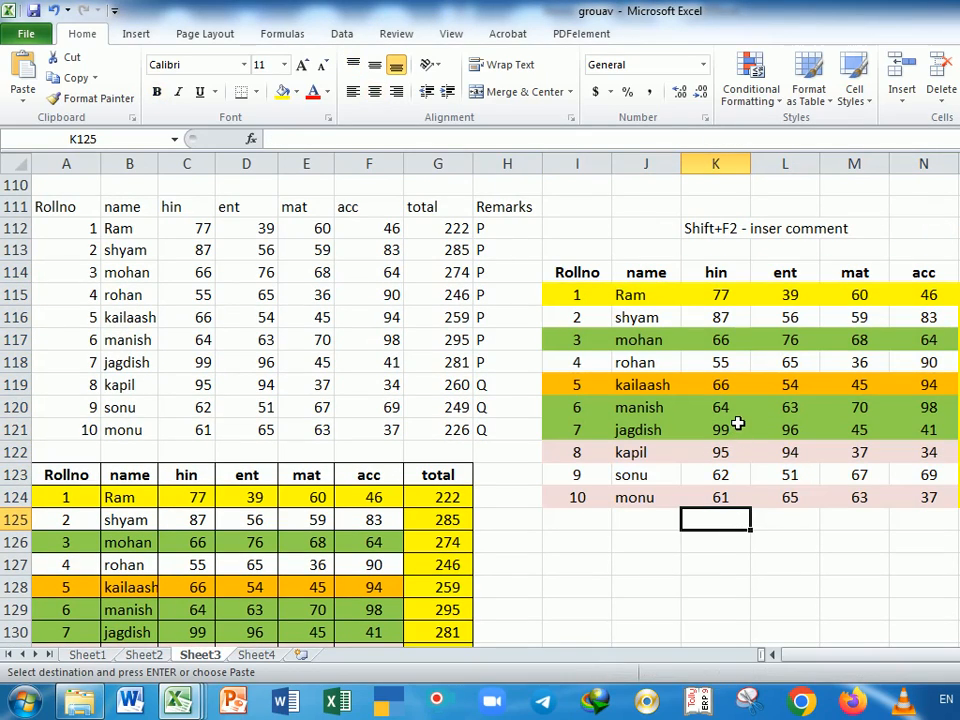
Paste only the copied table's column widths at I127 with Paste Special, and select the borderless table I114:O124.
{"action": "scroll", "coordinate": [737, 424], "scroll_direction": "up", "scroll_amount": 5}
{"action": "scroll", "coordinate": [489, 279], "scroll_direction": "down", "scroll_amount": 8}
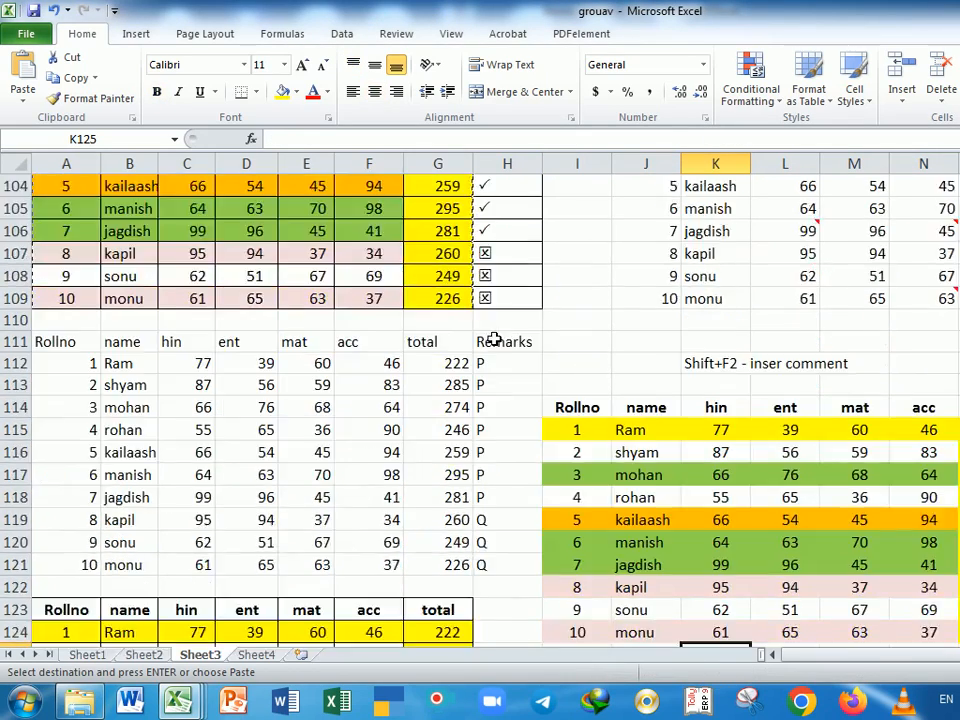
{"action": "left_click", "coordinate": [572, 377]}
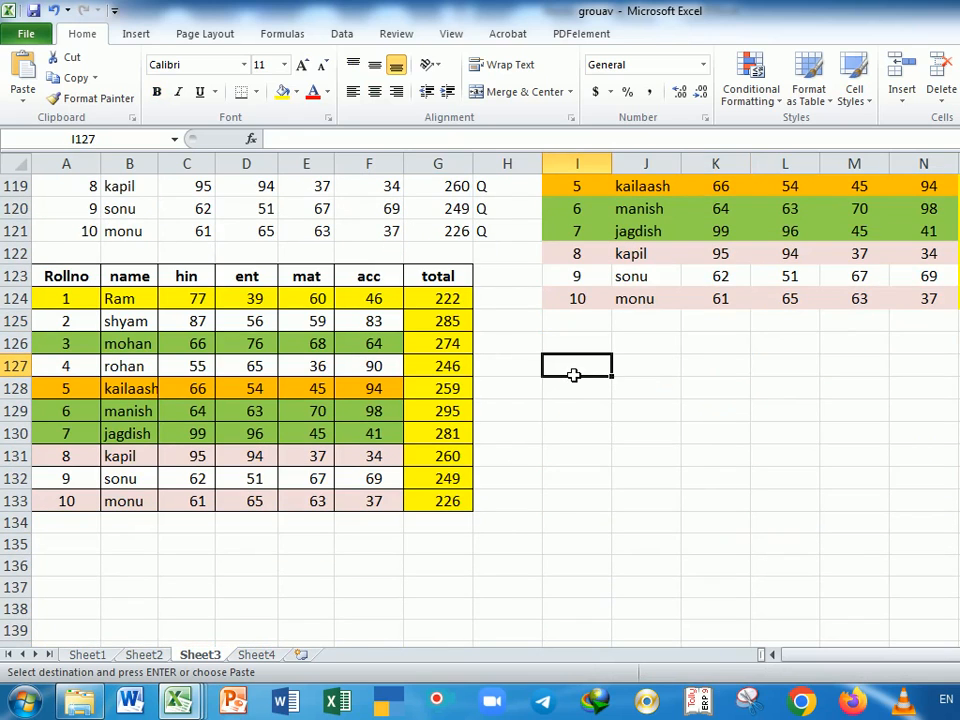
{"action": "key", "text": "ctrl+alt+v"}
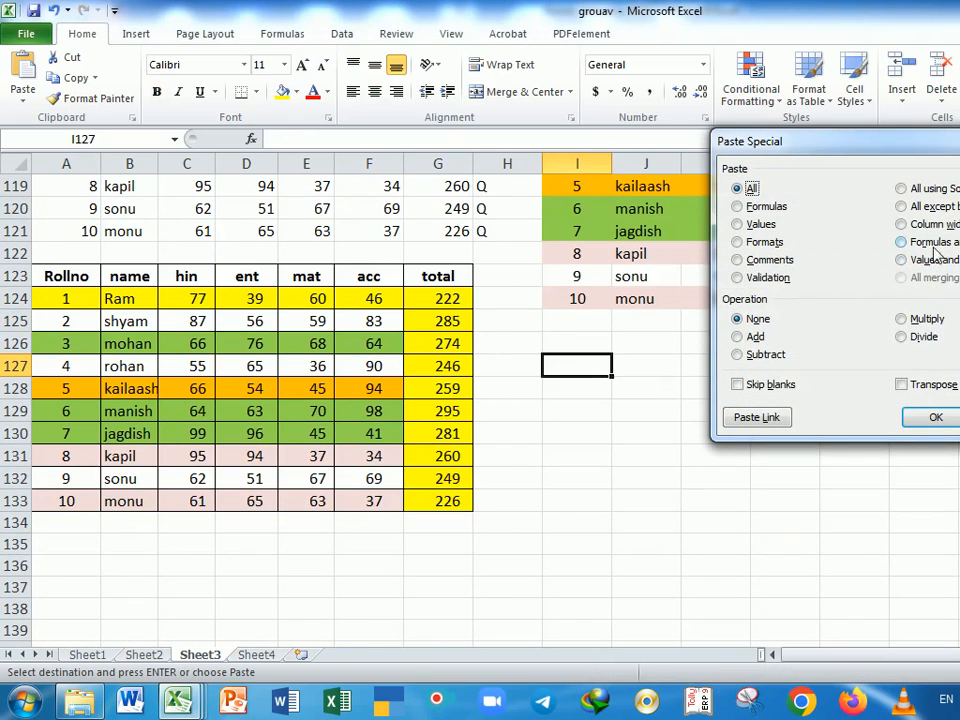
{"action": "left_click", "coordinate": [903, 225]}
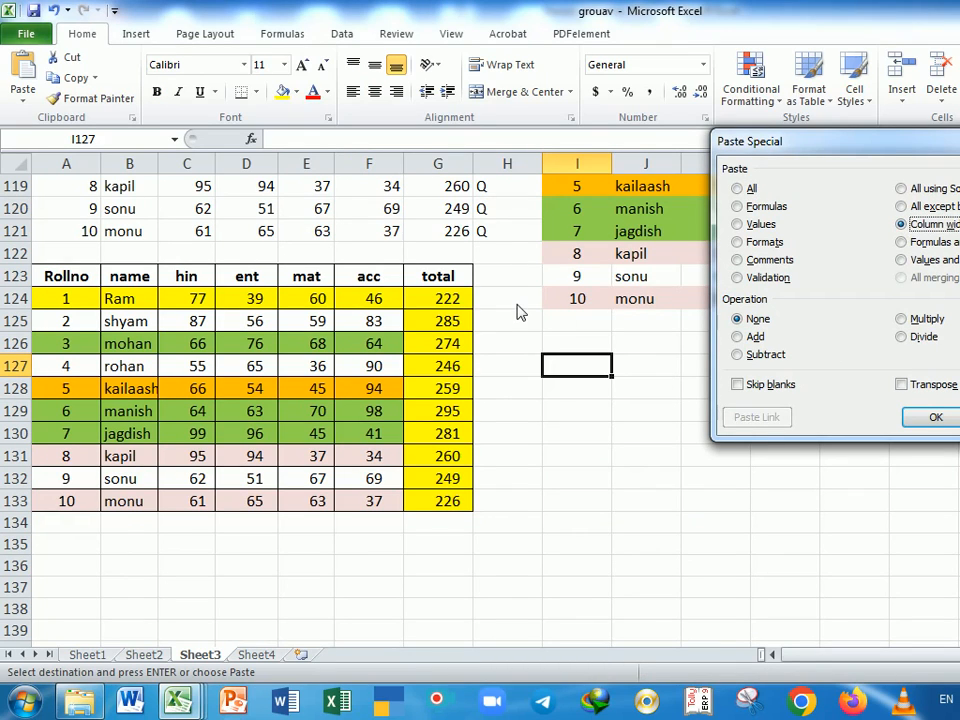
{"action": "left_click", "coordinate": [933, 418]}
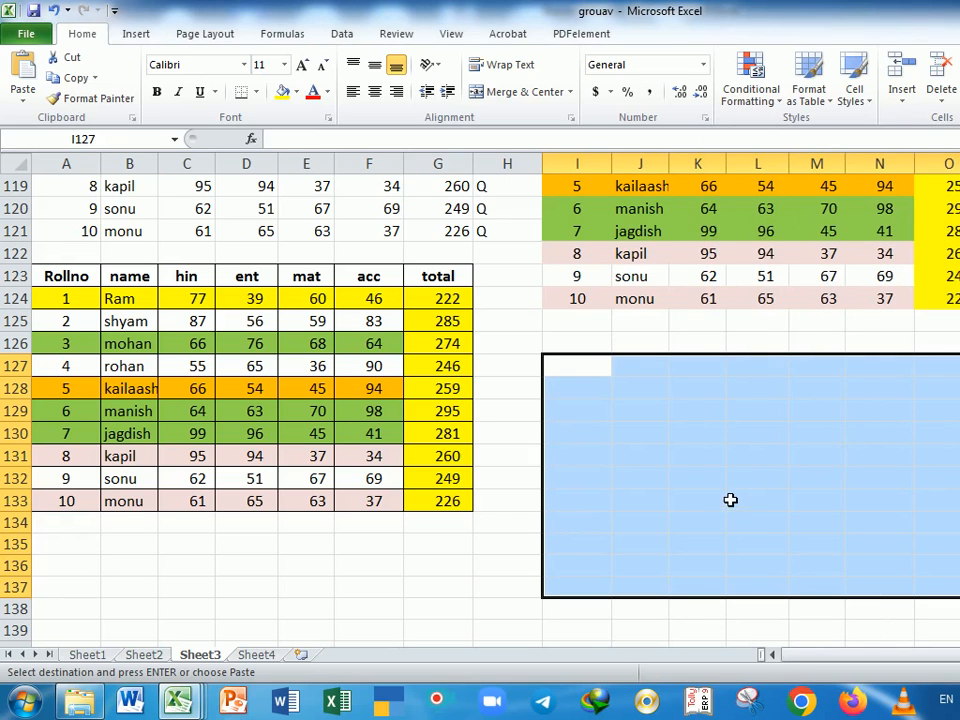
{"action": "scroll", "coordinate": [770, 478], "scroll_direction": "up", "scroll_amount": 1}
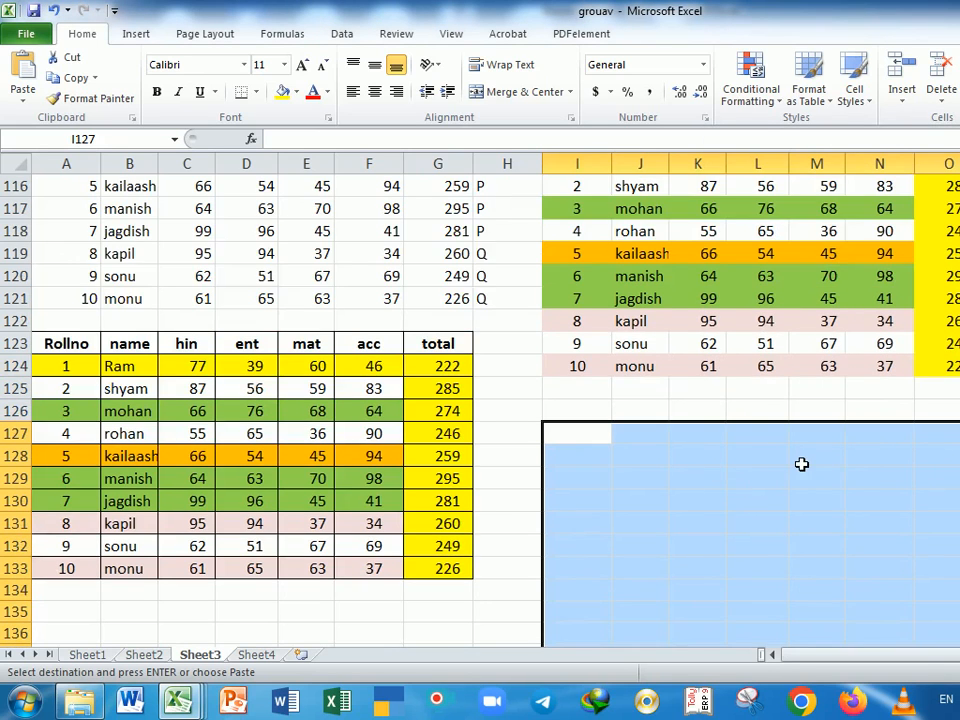
{"action": "scroll", "coordinate": [800, 464], "scroll_direction": "down", "scroll_amount": 1}
{"action": "left_click", "coordinate": [789, 456]}
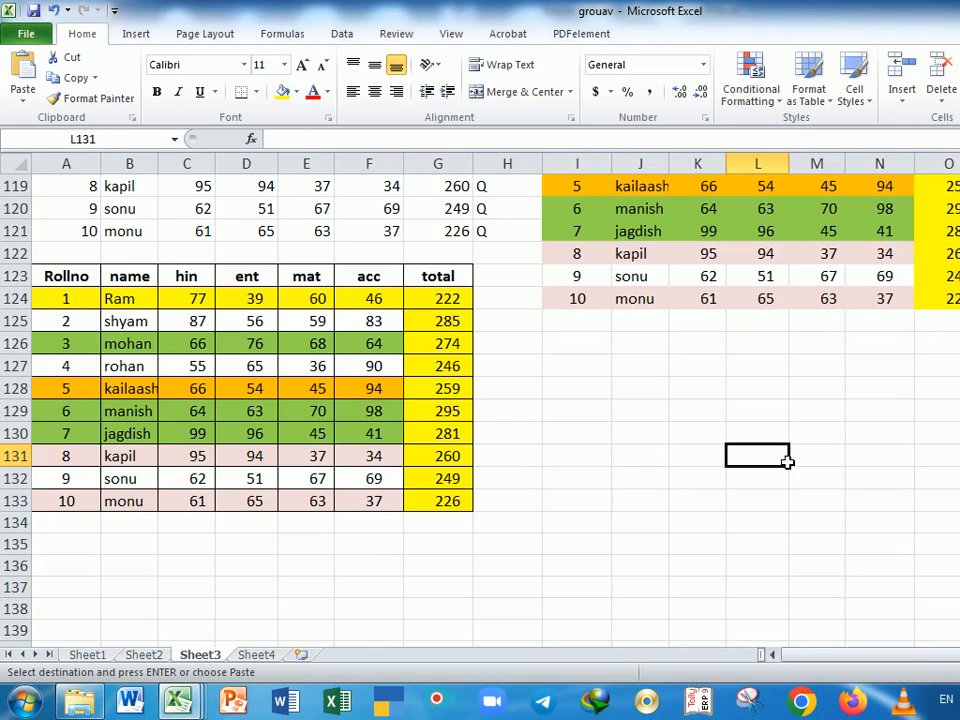
{"action": "scroll", "coordinate": [729, 460], "scroll_direction": "up", "scroll_amount": 2}
{"action": "scroll", "coordinate": [737, 439], "scroll_direction": "up", "scroll_amount": 1}
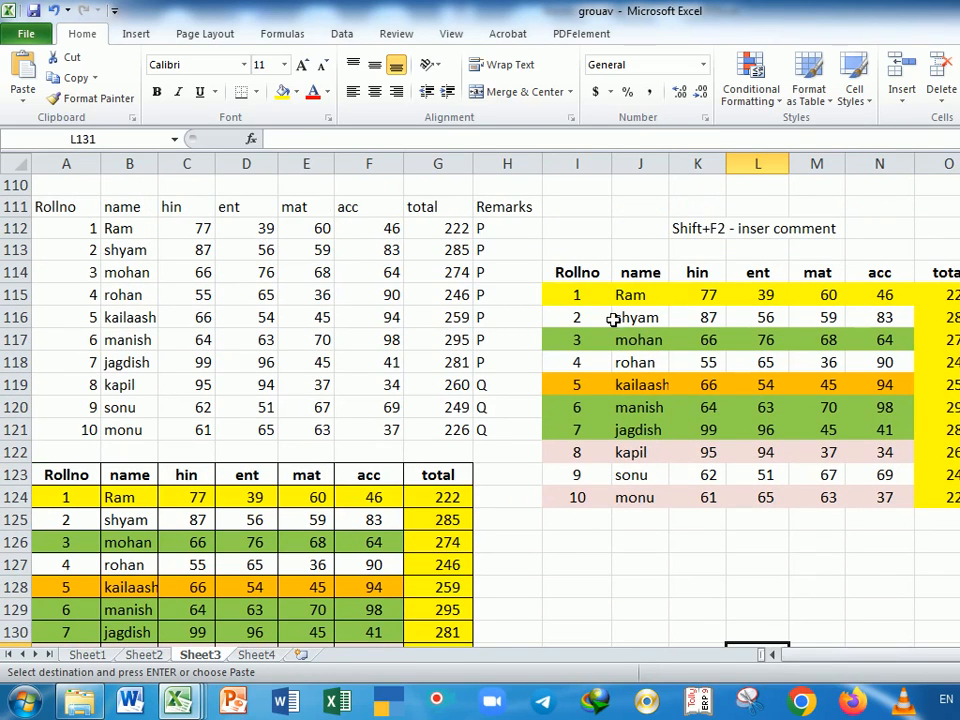
{"action": "left_click_drag", "start_coordinate": [579, 279], "coordinate": [957, 497]}
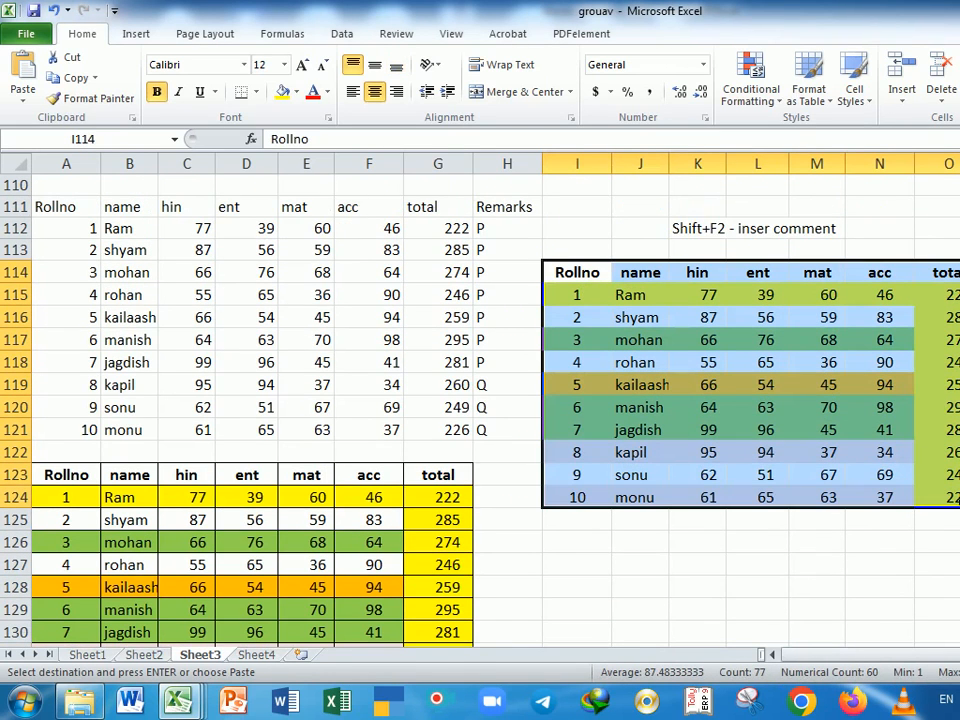
Insert a new worksheet after Sheet4 and paste only the copied table's column widths at its cell A1.
{"action": "left_click", "coordinate": [258, 656]}
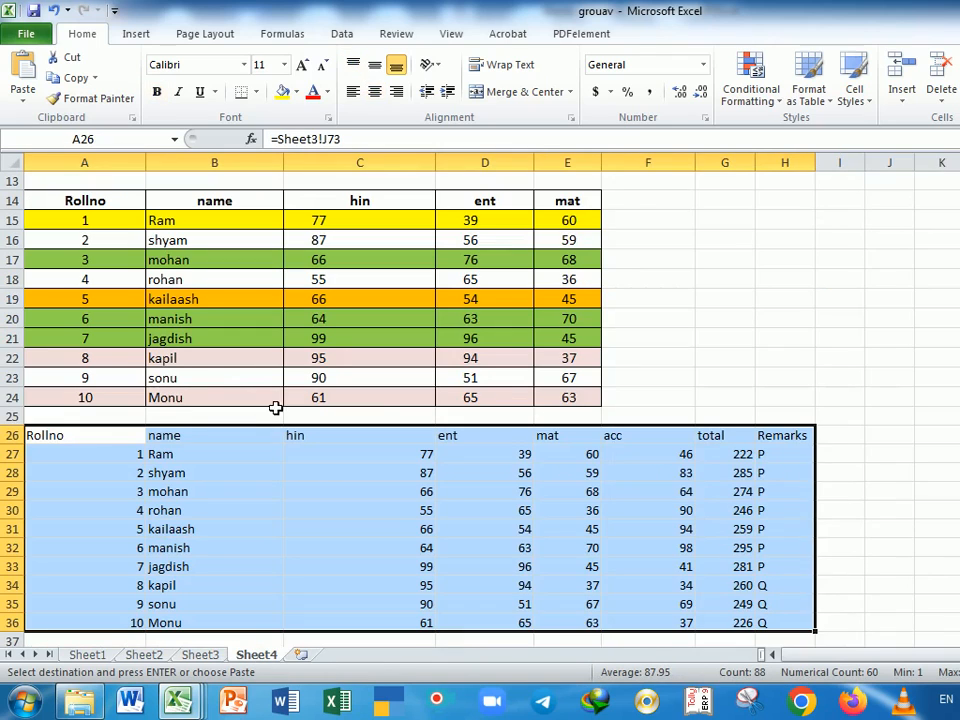
{"action": "left_click", "coordinate": [302, 655]}
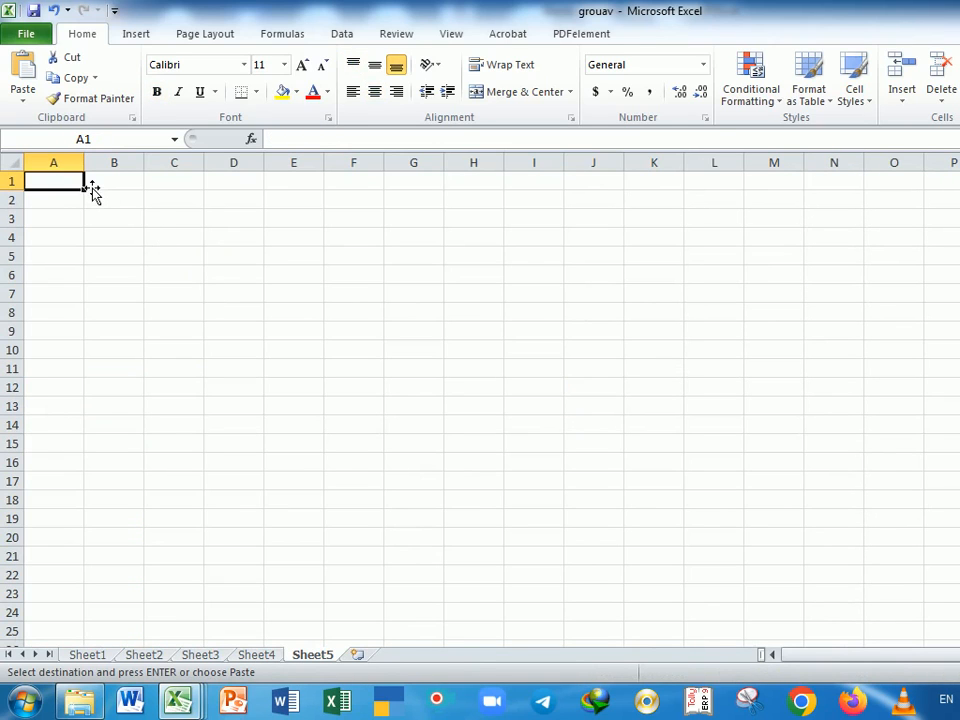
{"action": "key", "text": "ctrl+alt+v"}
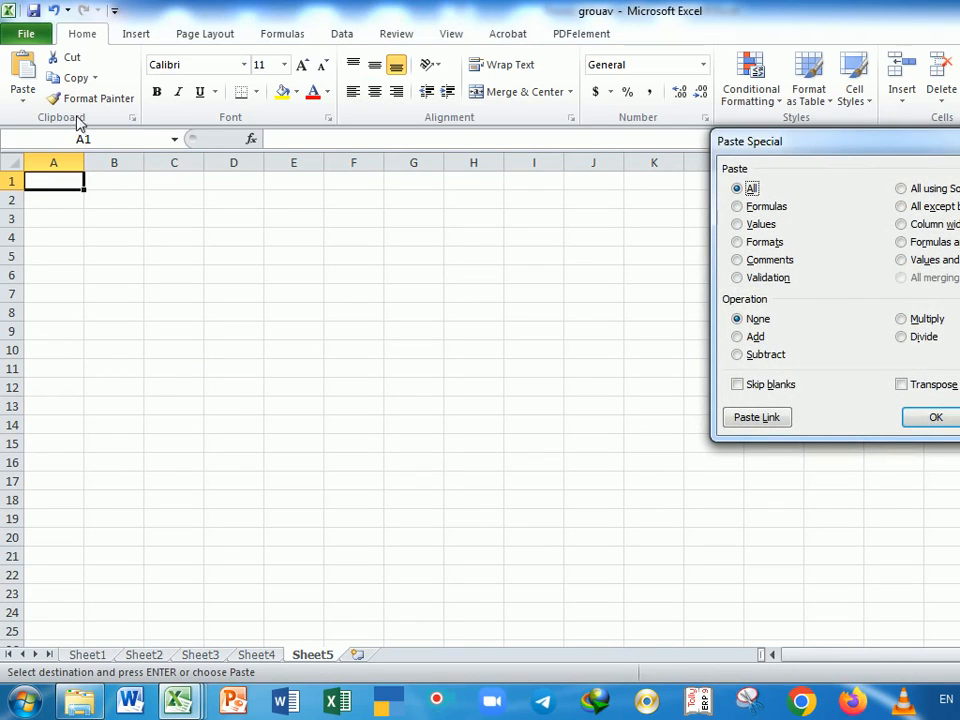
{"action": "left_click", "coordinate": [902, 224]}
{"action": "left_click", "coordinate": [935, 414]}
{"action": "left_click", "coordinate": [316, 481]}
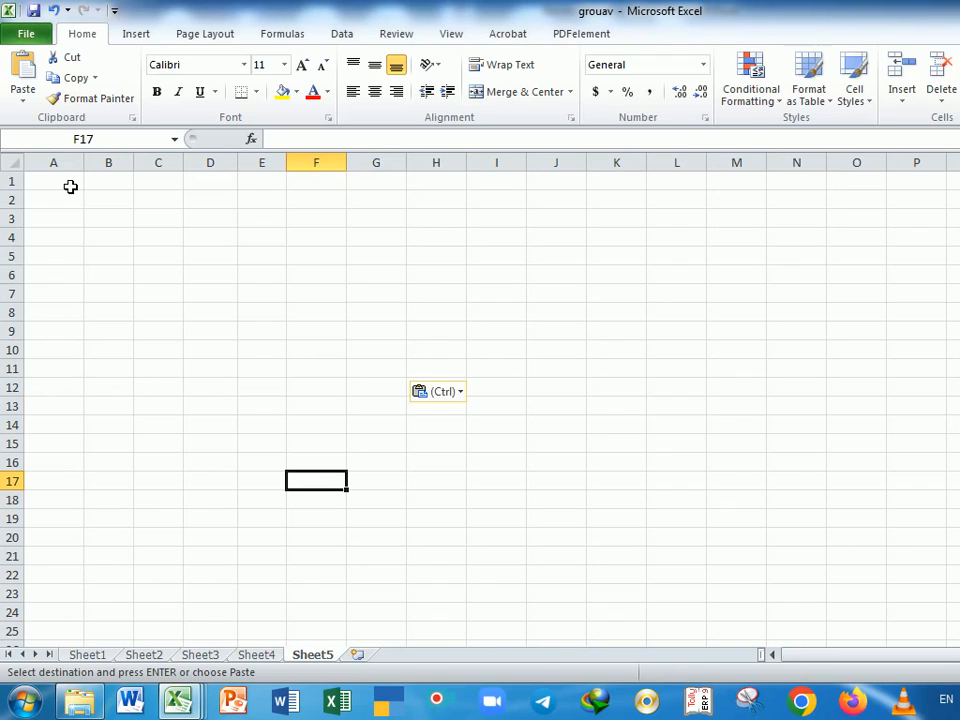
Apply all borders to the range A1:F14 on Sheet5.
{"action": "left_click_drag", "start_coordinate": [70, 187], "coordinate": [318, 190]}
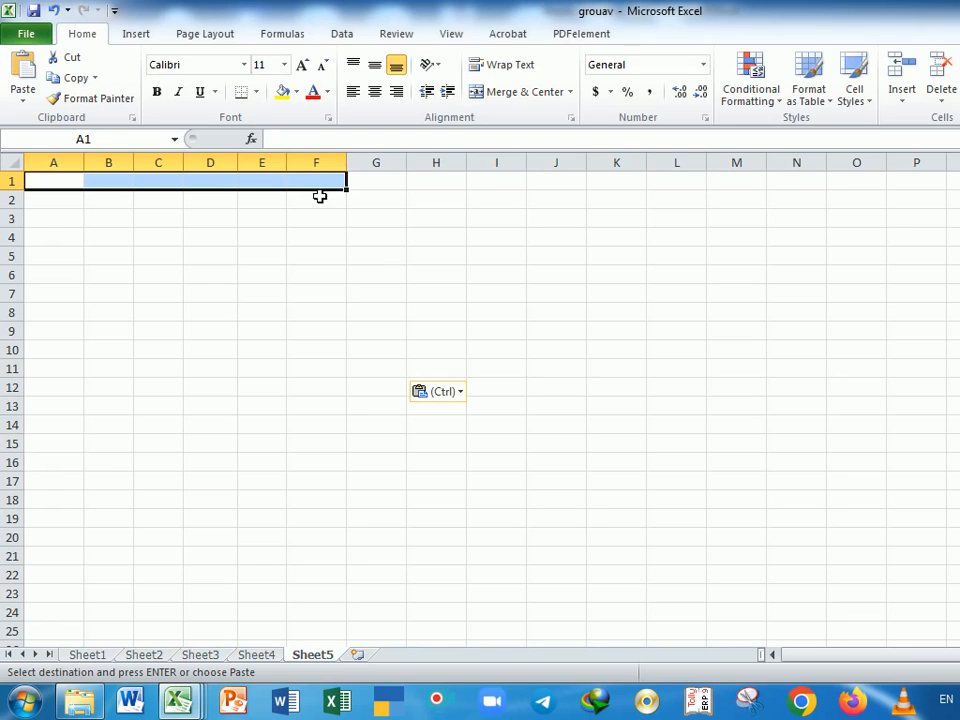
{"action": "left_click", "coordinate": [319, 258]}
{"action": "left_click_drag", "start_coordinate": [64, 184], "coordinate": [326, 428]}
{"action": "left_click", "coordinate": [257, 92]}
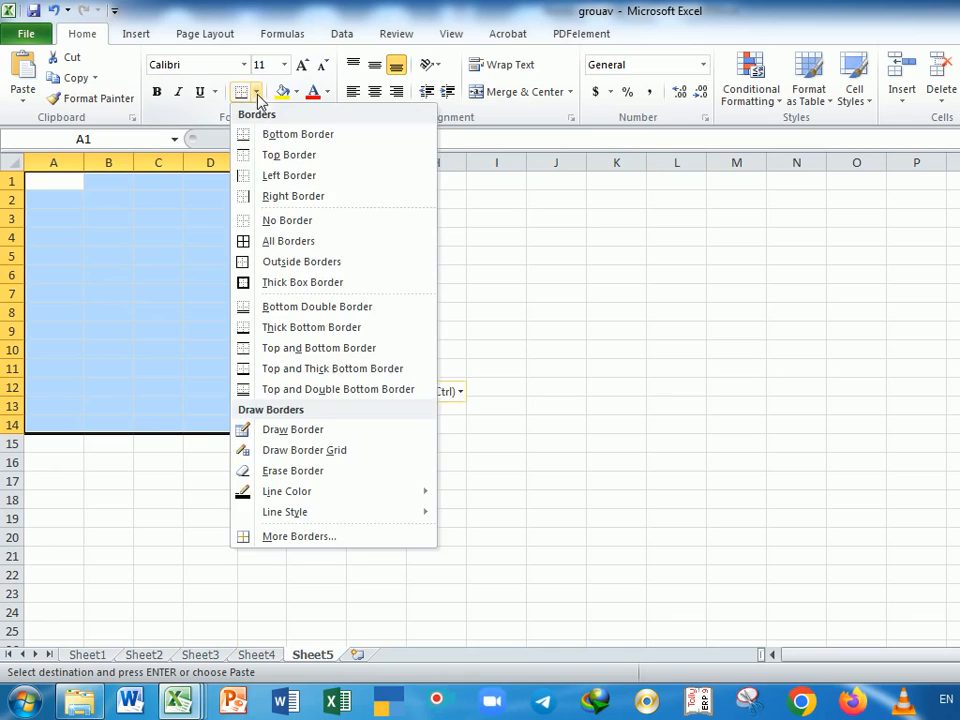
{"action": "left_click", "coordinate": [290, 243]}
{"action": "left_click", "coordinate": [545, 314]}
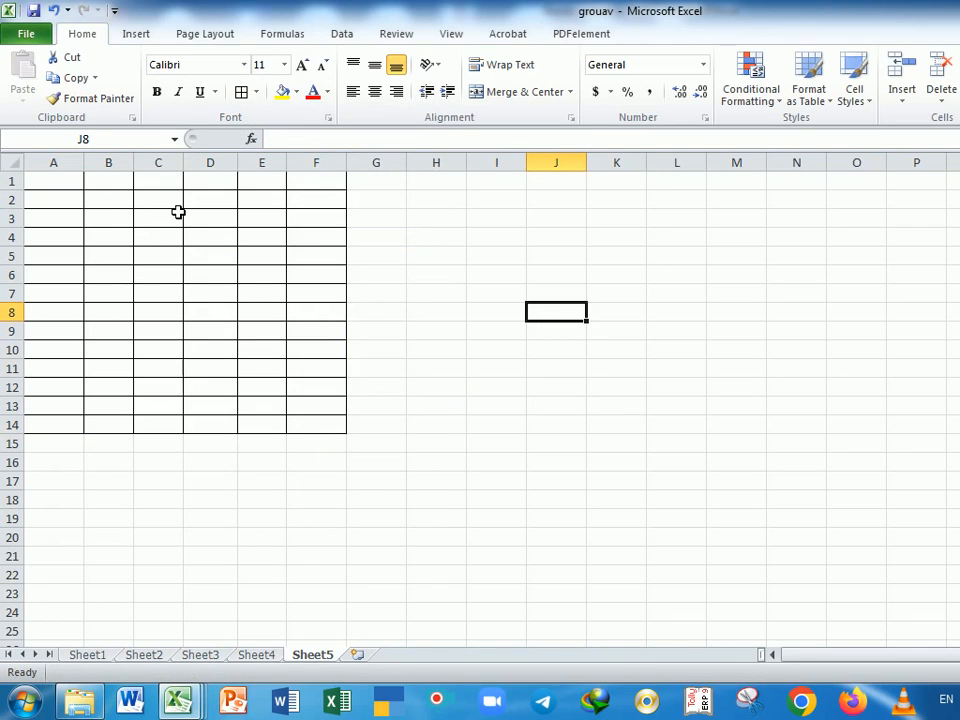
Return to Sheet3, copy the borderless table I114:O124, and view the Paste Special options at I127 without pasting.
{"action": "left_click", "coordinate": [262, 655]}
{"action": "left_click", "coordinate": [204, 656]}
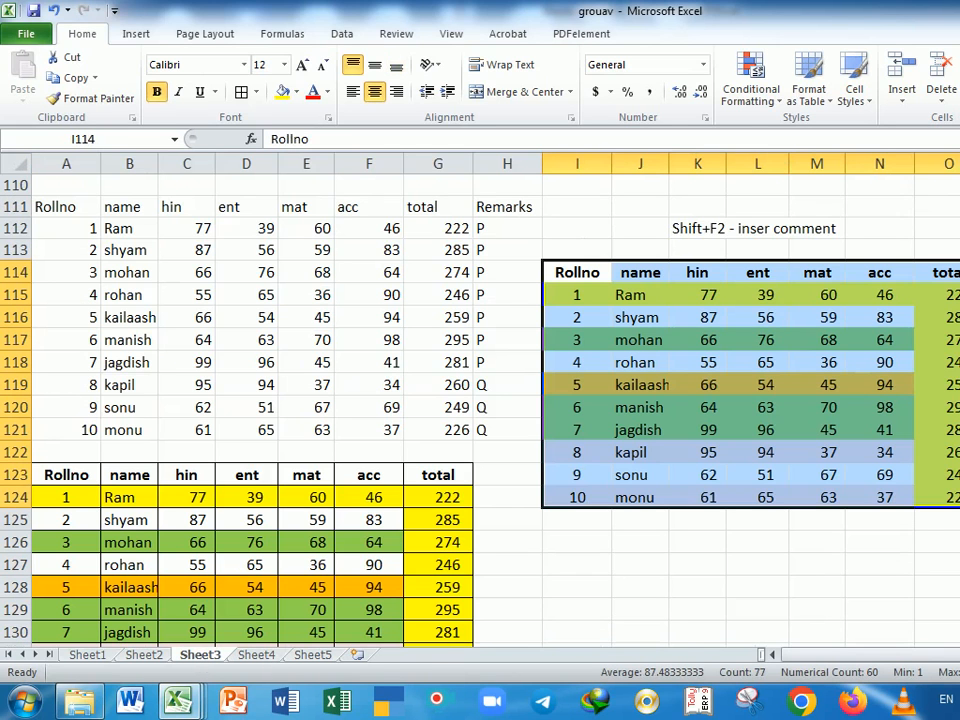
{"action": "key", "text": "ctrl+c"}
{"action": "scroll", "coordinate": [638, 364], "scroll_direction": "down", "scroll_amount": 4}
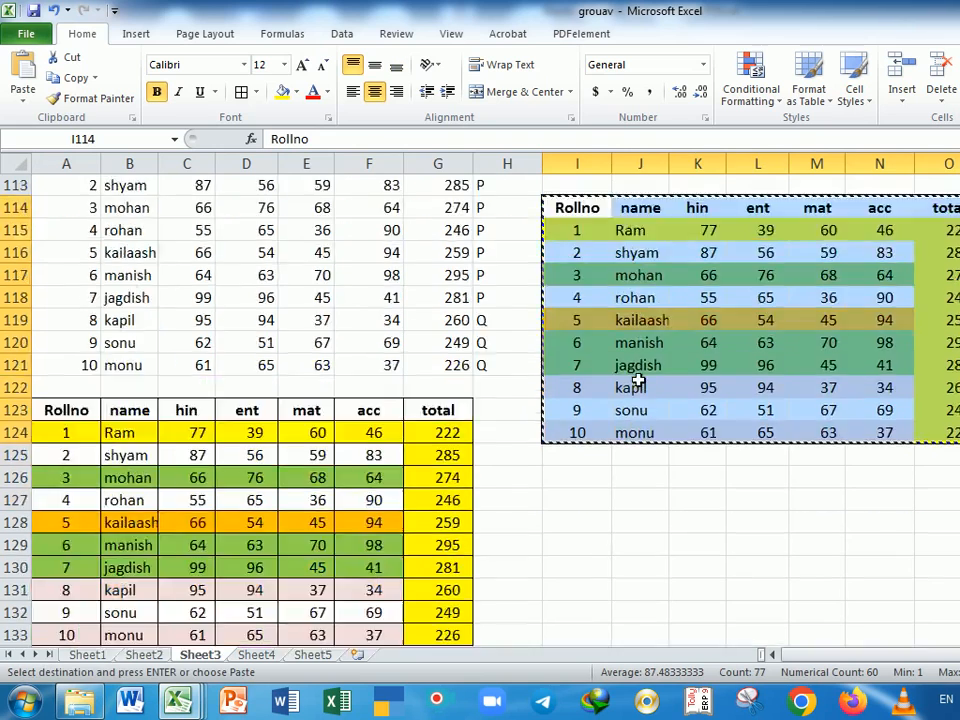
{"action": "left_click", "coordinate": [590, 300]}
{"action": "key", "text": "ctrl+alt+v"}
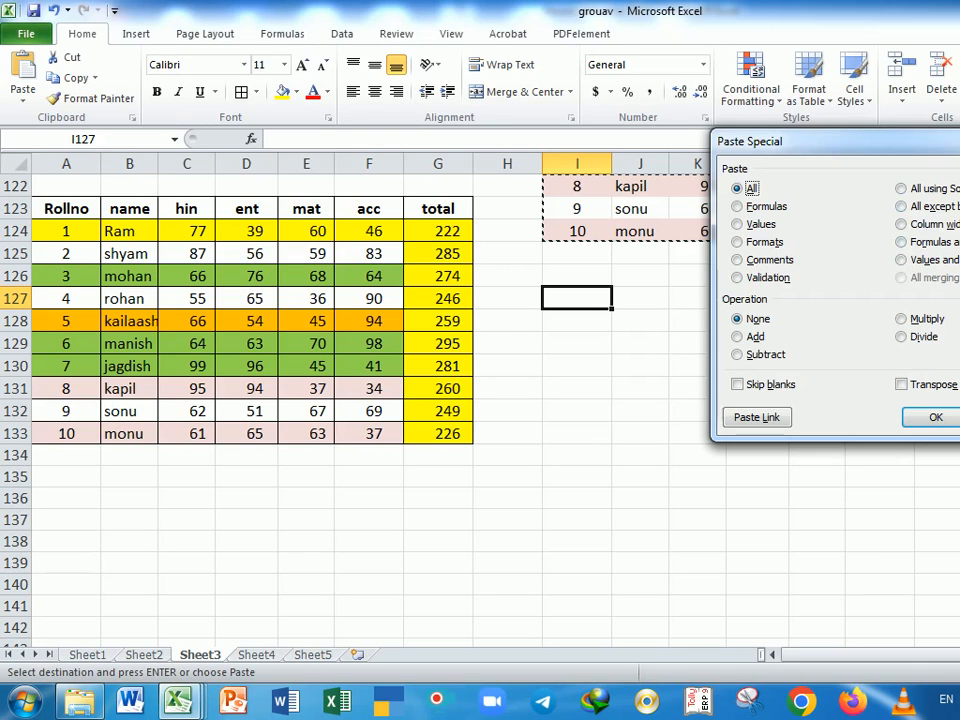
{"action": "key", "text": "Escape"}
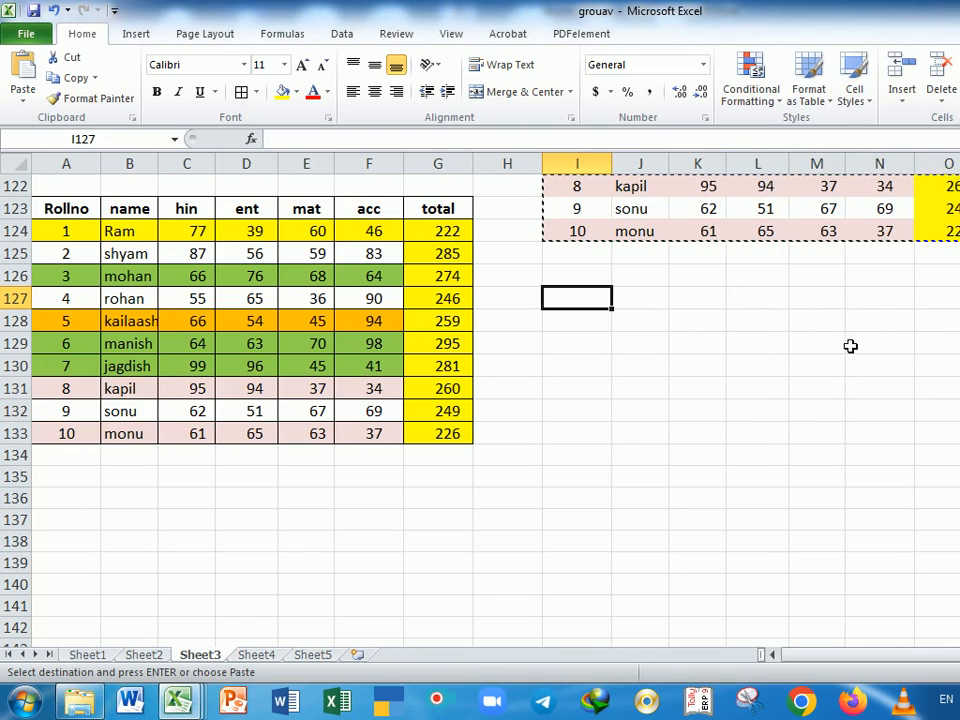
Enter the label Salary in I127 and the value 5000 in J127.
{"action": "type", "text": "Sja"}
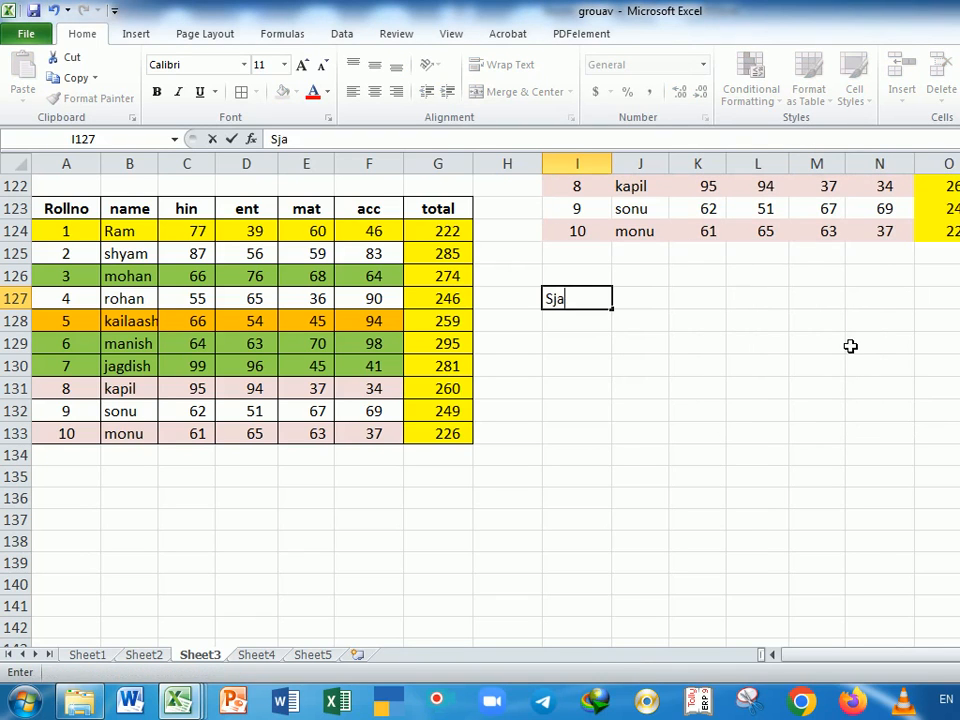
{"action": "type", "text": "arl"}
{"action": "key", "text": "Tab"}
{"action": "type", "text": "5"}
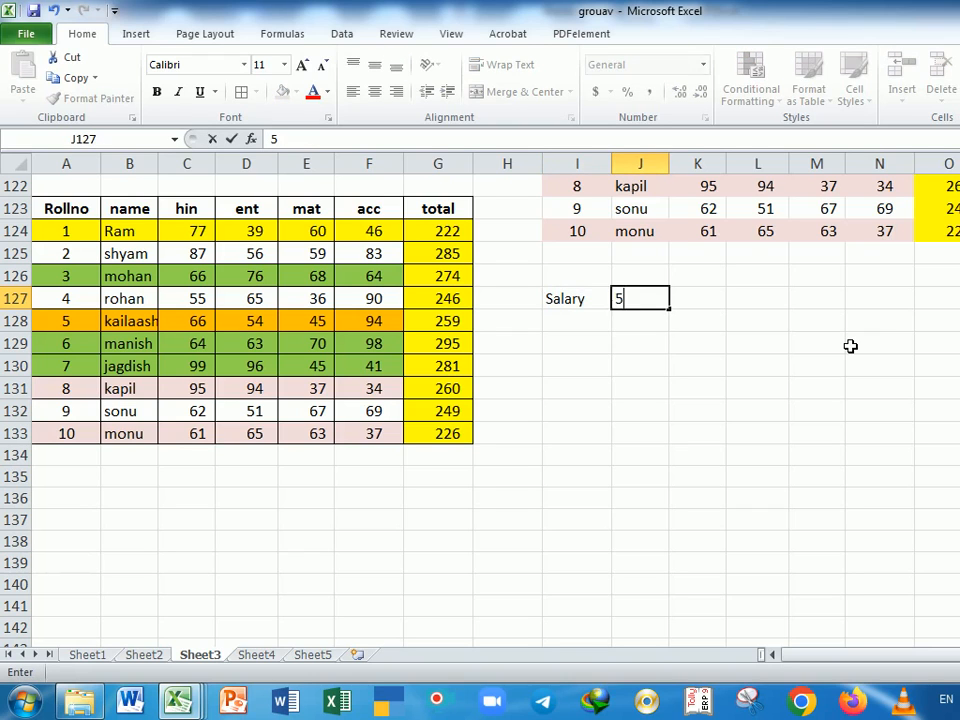
{"action": "type", "text": "000"}
{"action": "key", "text": "Return"}
Enter 80000 in J128 and change the salary in J127 to 50000.
{"action": "type", "text": "3"}
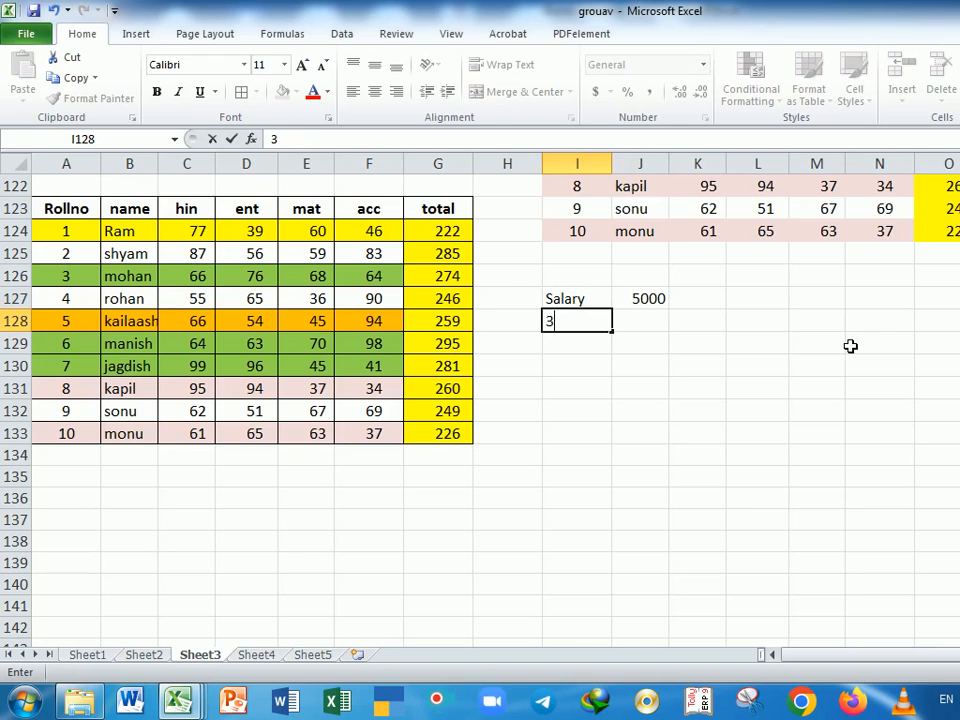
{"action": "key", "text": "Tab"}
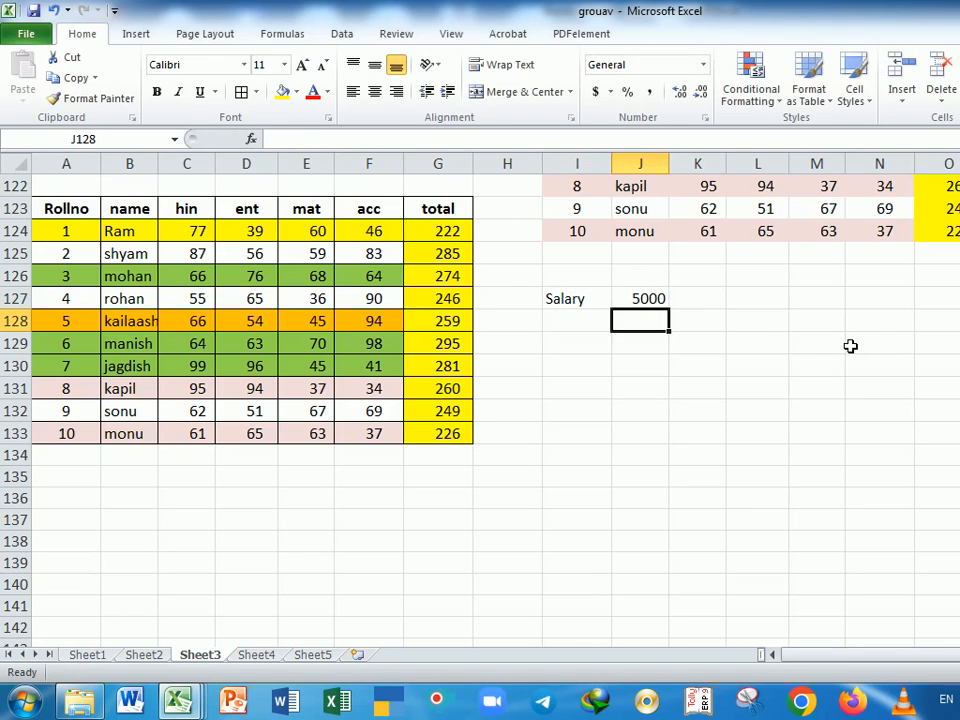
{"action": "type", "text": "8000"}
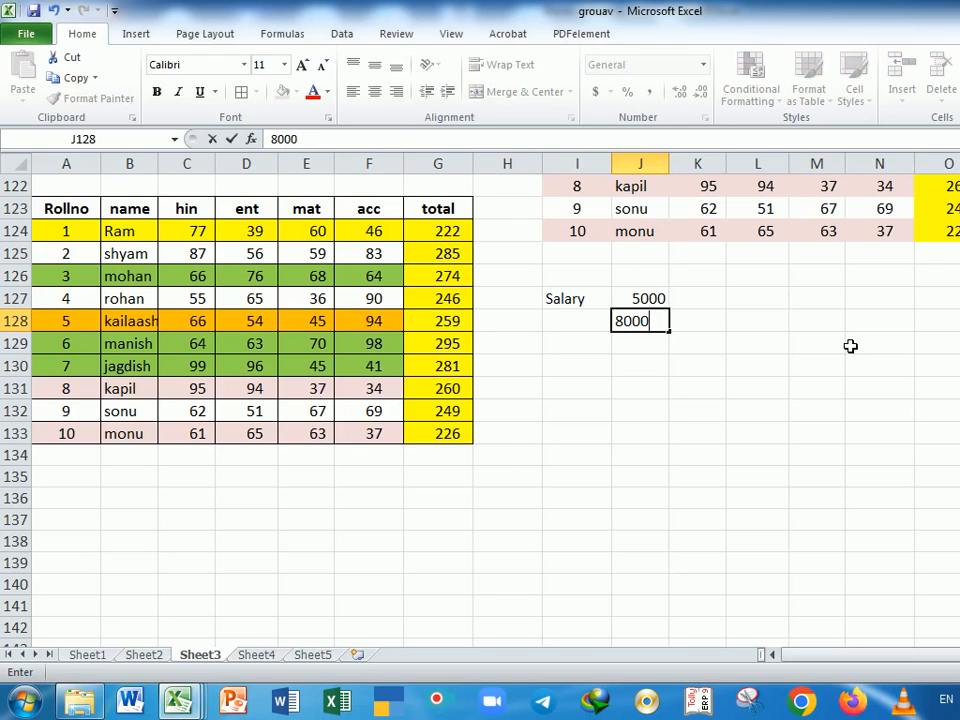
{"action": "type", "text": "0"}
{"action": "key", "text": "Return"}
{"action": "key", "text": "Up"}
{"action": "key", "text": "Up"}
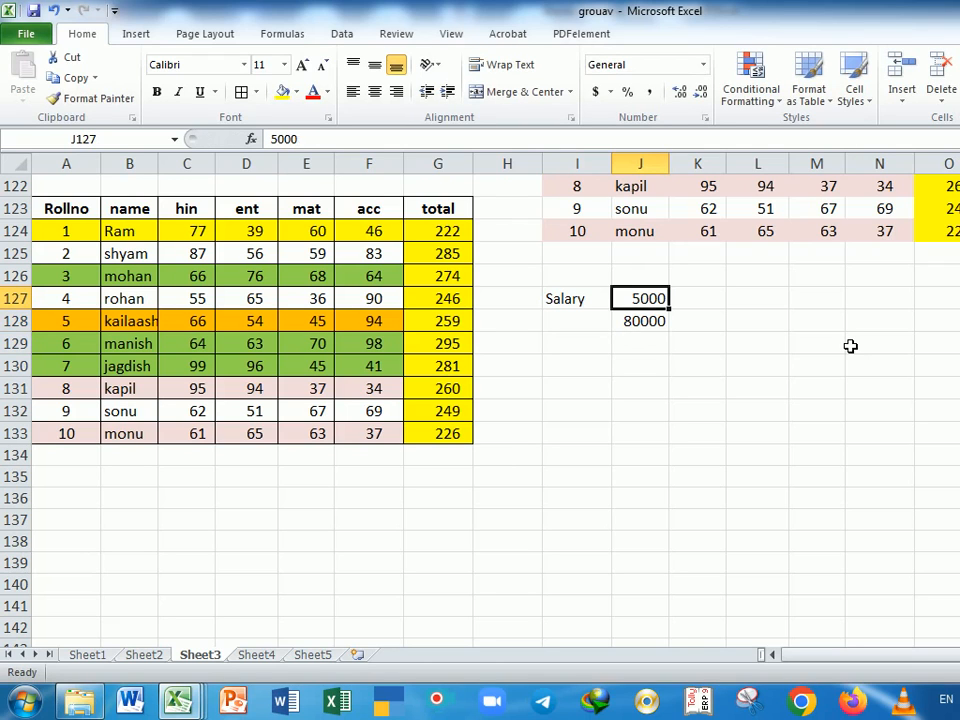
{"action": "type", "text": "50000"}
{"action": "key", "text": "Return"}
{"action": "key", "text": "Return"}
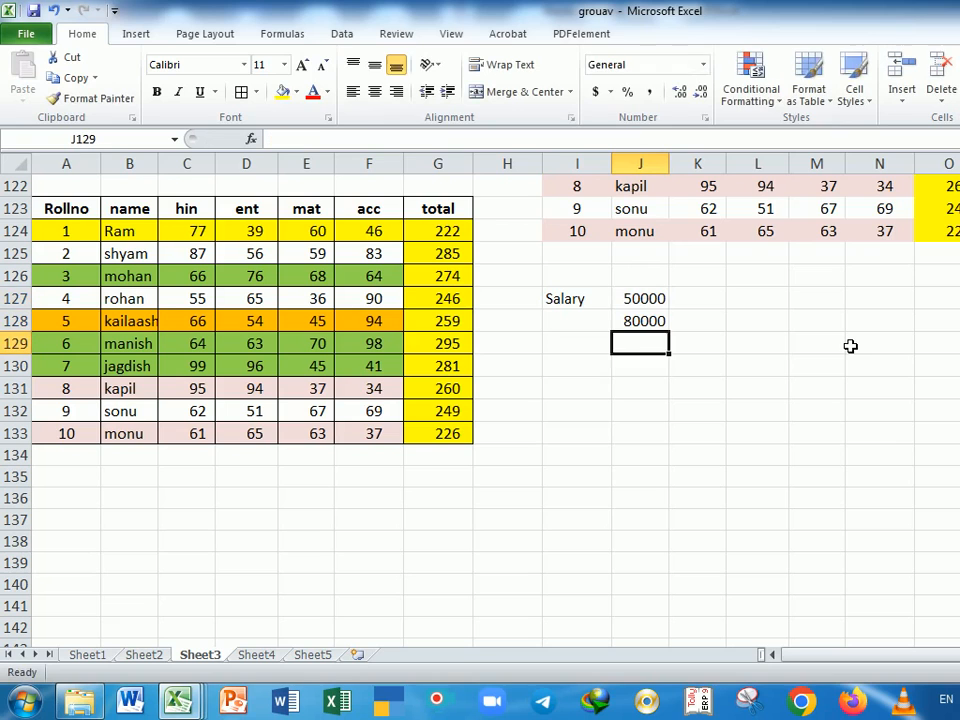
Enter the salaries 60000, 50000, 40000, 30000, 50000 and 60000 in cells J129 to J134.
{"action": "type", "text": "60000"}
{"action": "key", "text": "Return"}
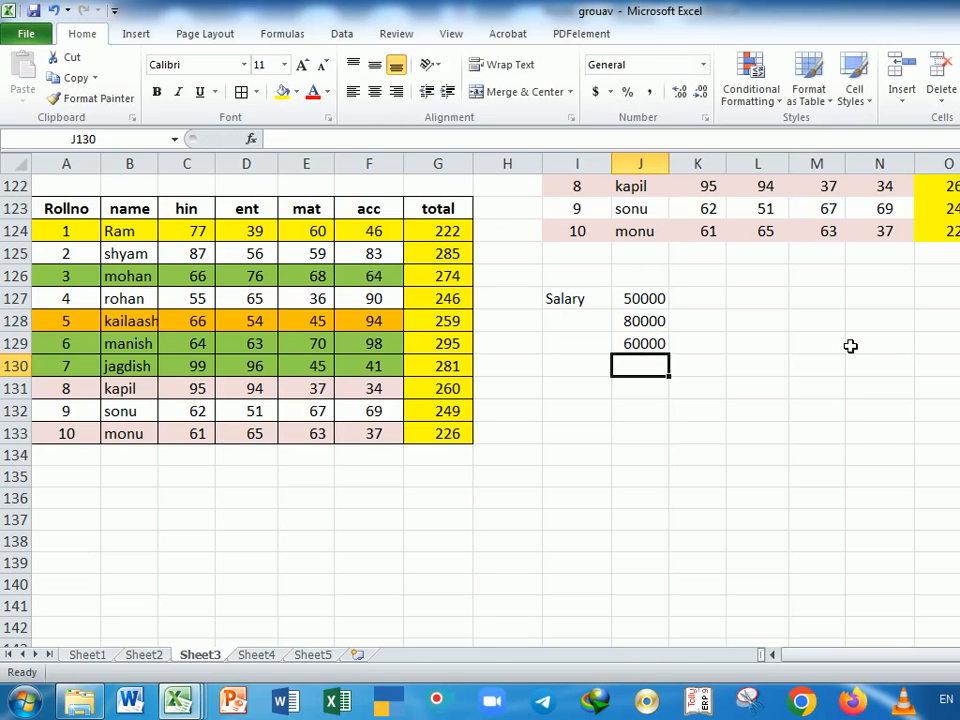
{"action": "type", "text": "50"}
{"action": "key", "text": "Return"}
{"action": "type", "text": "40000"}
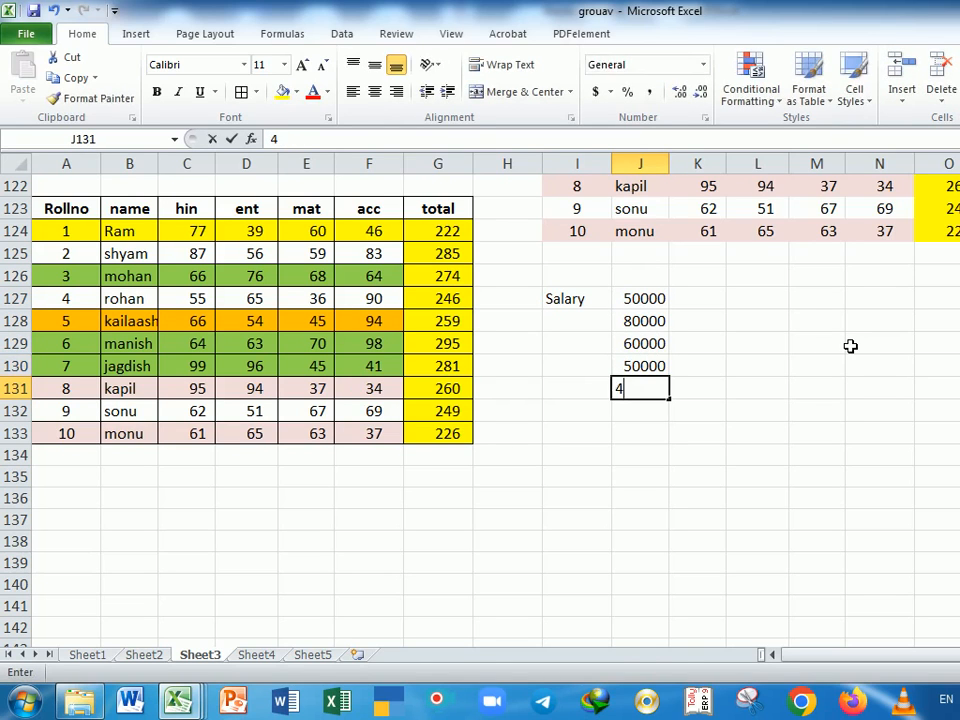
{"action": "key", "text": "Return"}
{"action": "type", "text": "30000"}
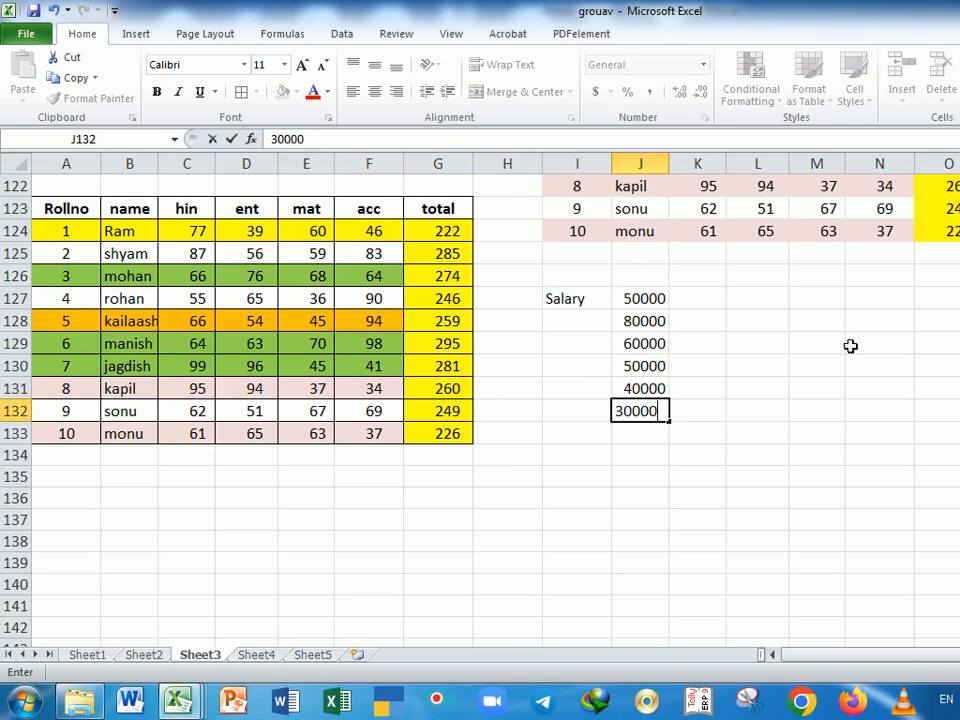
{"action": "key", "text": "Return"}
{"action": "type", "text": "50000"}
{"action": "key", "text": "Return"}
{"action": "type", "text": "6"}
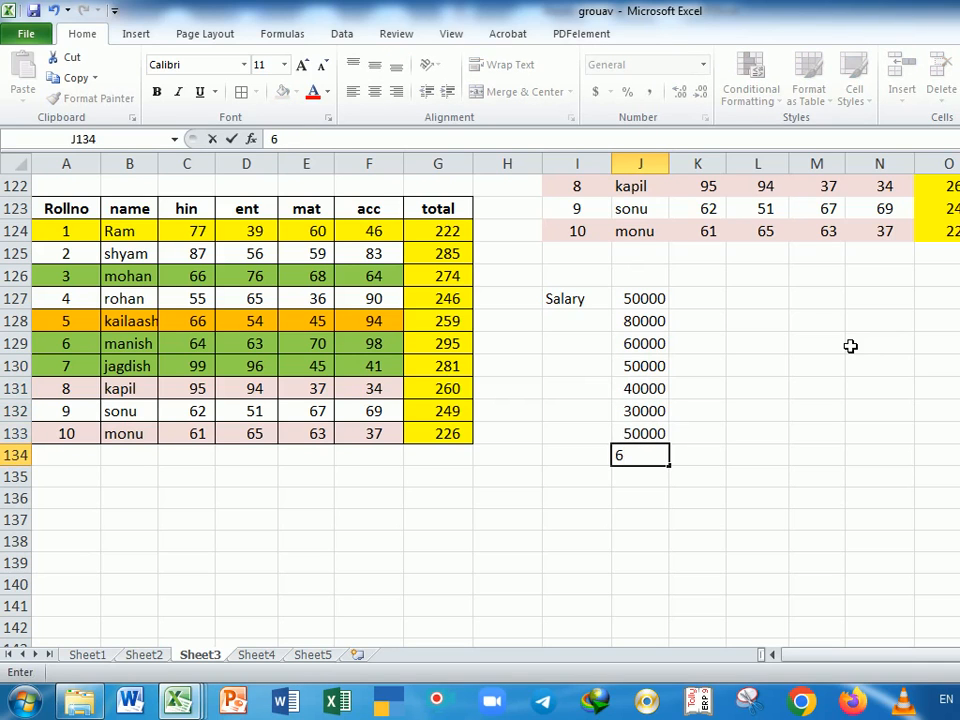
{"action": "type", "text": "0000"}
{"action": "key", "text": "Return"}
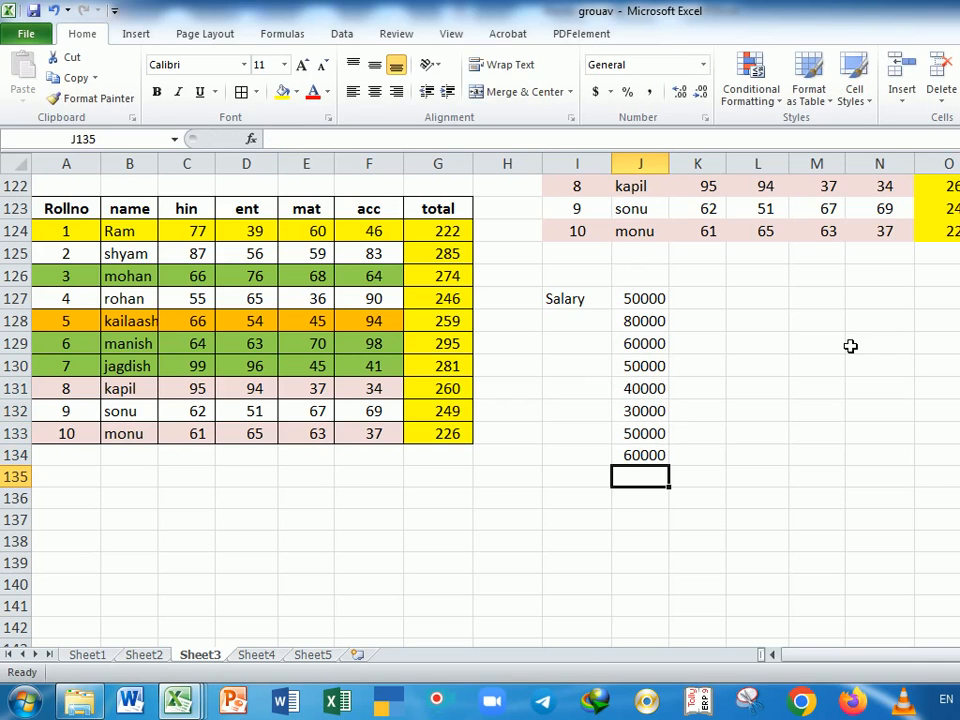
Widen column J slightly and enter the increment 1500 in L127.
{"action": "left_click_drag", "start_coordinate": [679, 171], "coordinate": [689, 171]}
{"action": "left_click", "coordinate": [779, 300]}
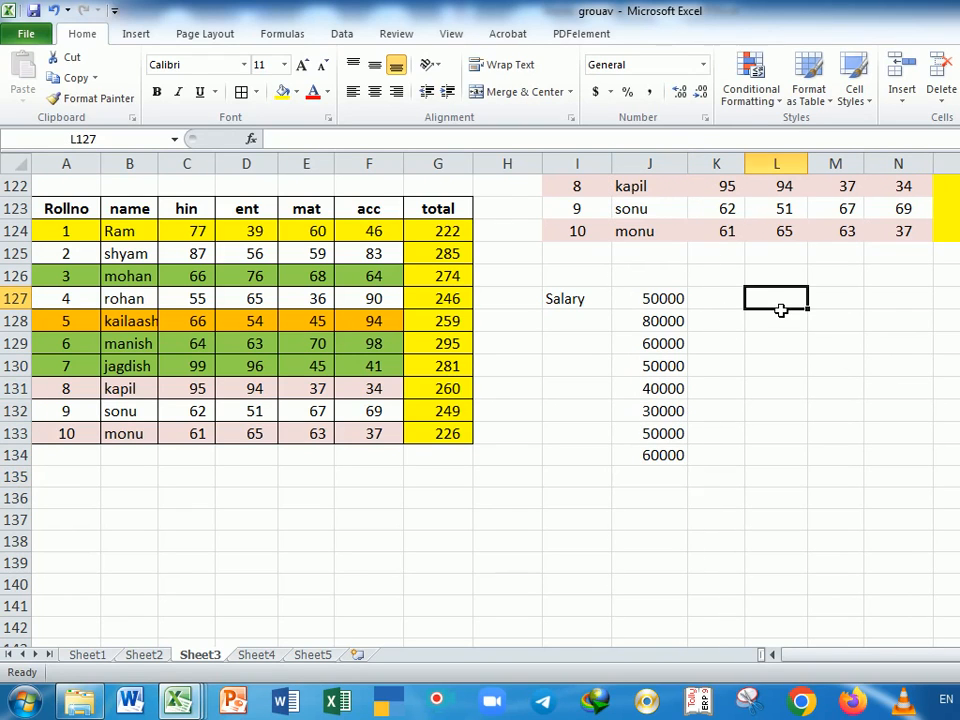
{"action": "type", "text": "1500"}
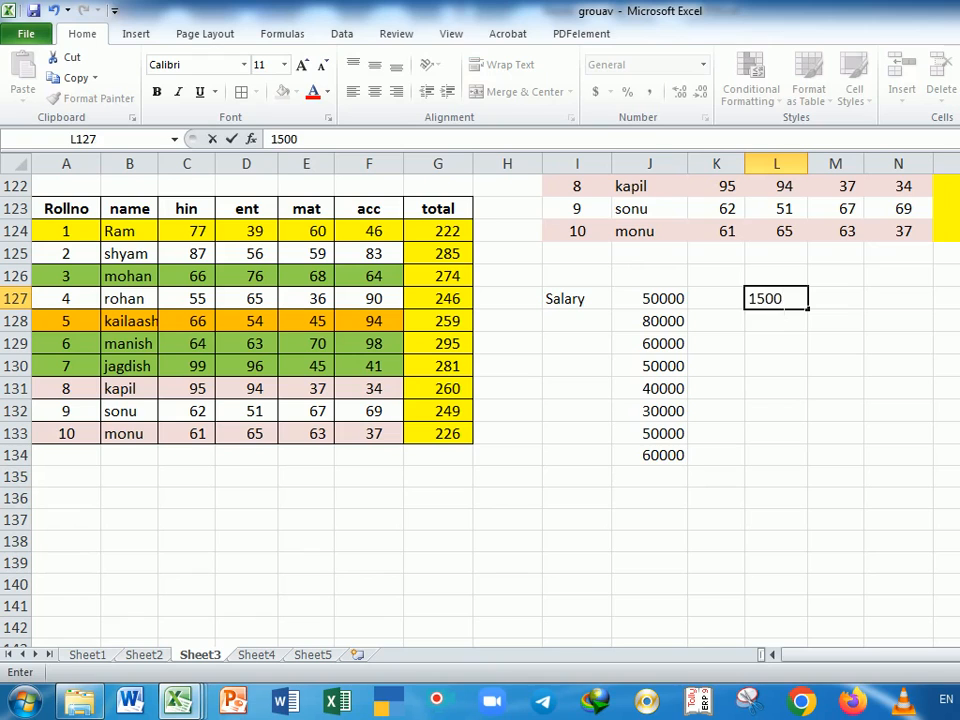
{"action": "key", "text": "Return"}
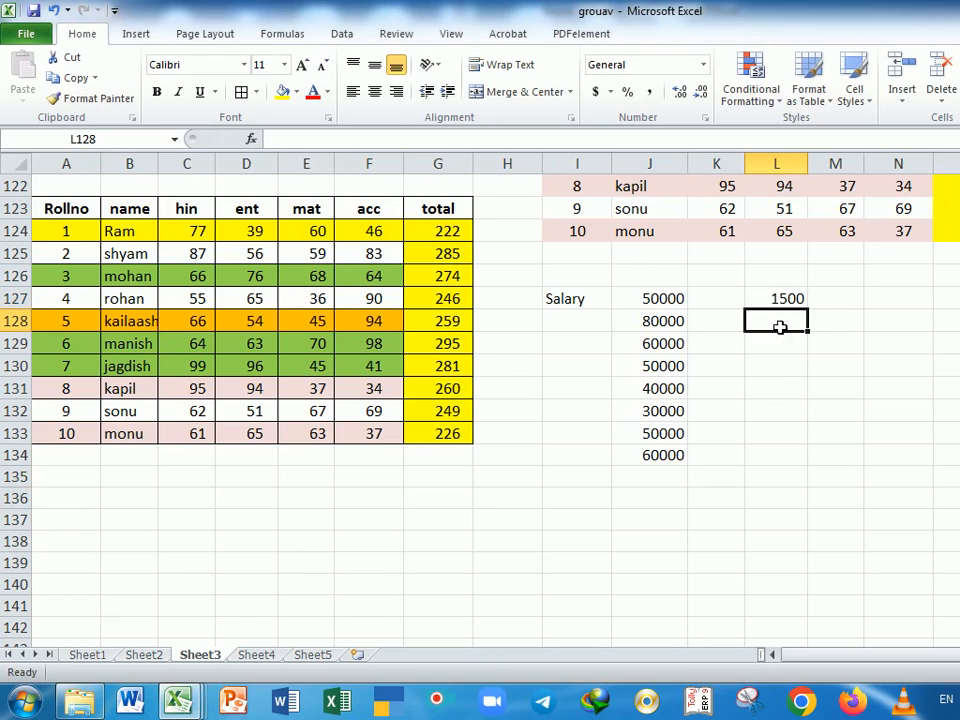
Add the salary and the increment in N127 with =J127+L127, and fill the formula down to N134.
{"action": "left_click", "coordinate": [900, 306]}
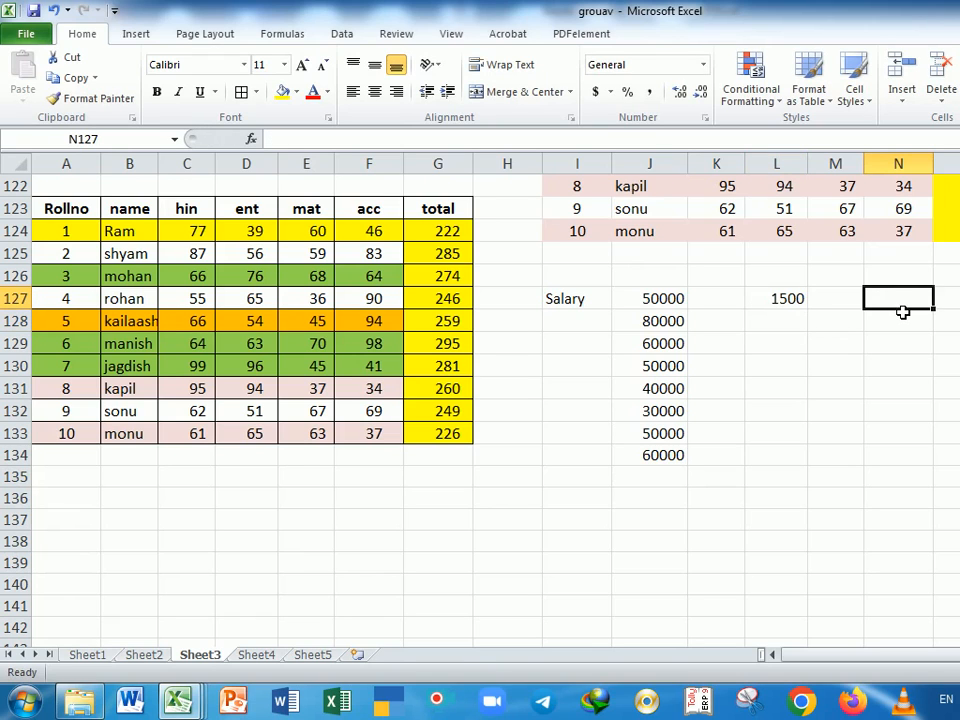
{"action": "type", "text": "="}
{"action": "key", "text": "Left"}
{"action": "key", "text": "Left"}
{"action": "key", "text": "Left"}
{"action": "key", "text": "Left"}
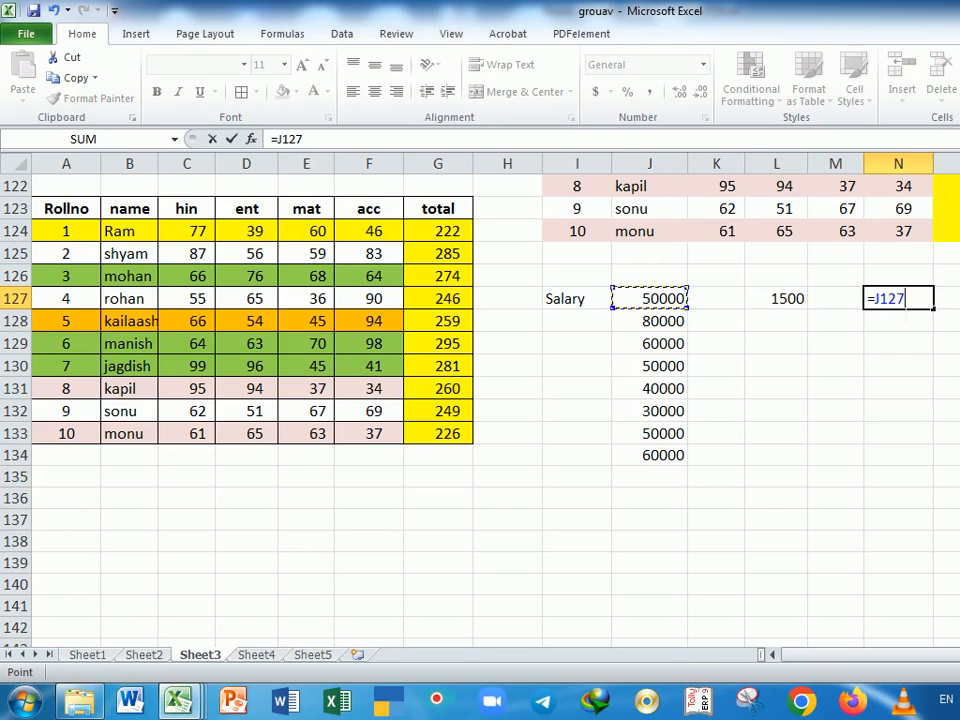
{"action": "type", "text": "+"}
{"action": "key", "text": "Left"}
{"action": "key", "text": "Left"}
{"action": "key", "text": "Return"}
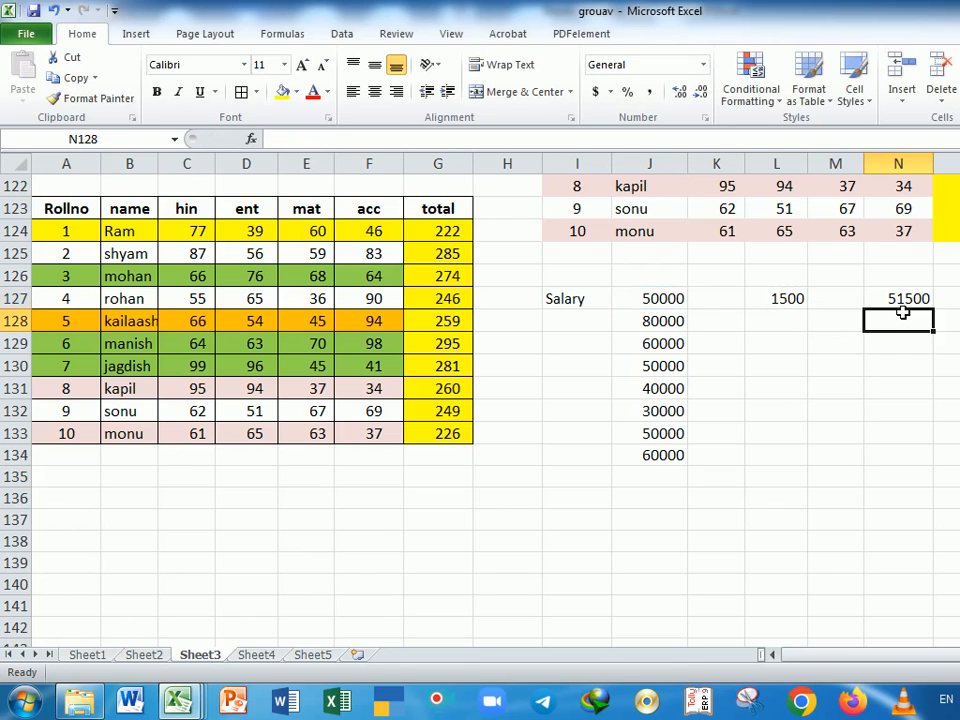
{"action": "left_click", "coordinate": [910, 299]}
{"action": "left_click_drag", "start_coordinate": [932, 309], "coordinate": [903, 466]}
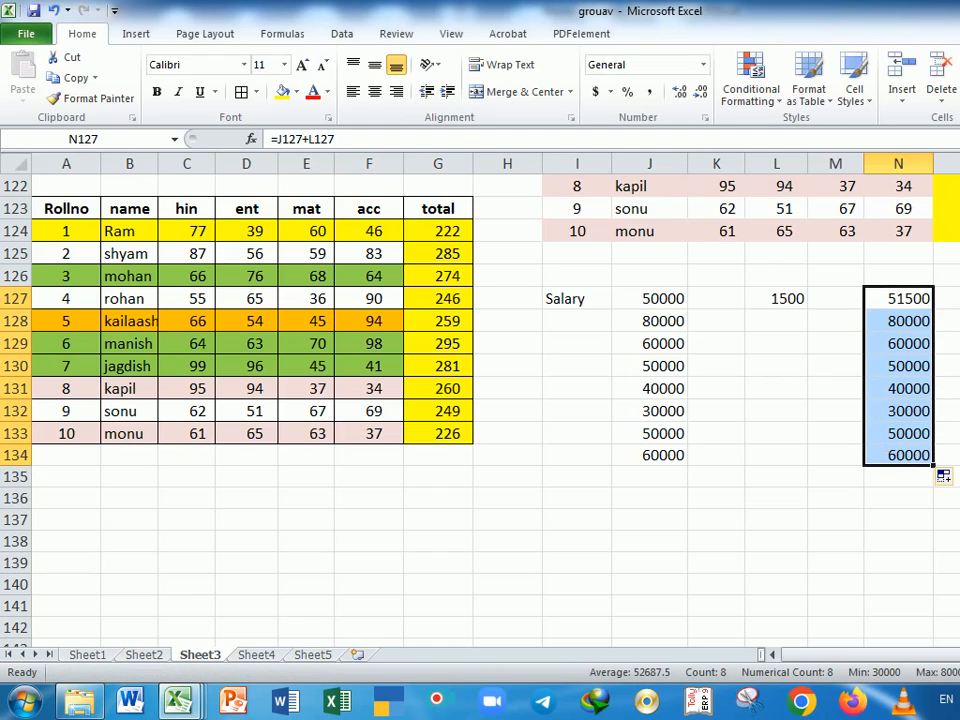
Copy the totals N127:N134, try a regular paste over the salaries at J127, and undo the paste.
{"action": "key", "text": "ctrl+c"}
{"action": "left_click", "coordinate": [671, 305]}
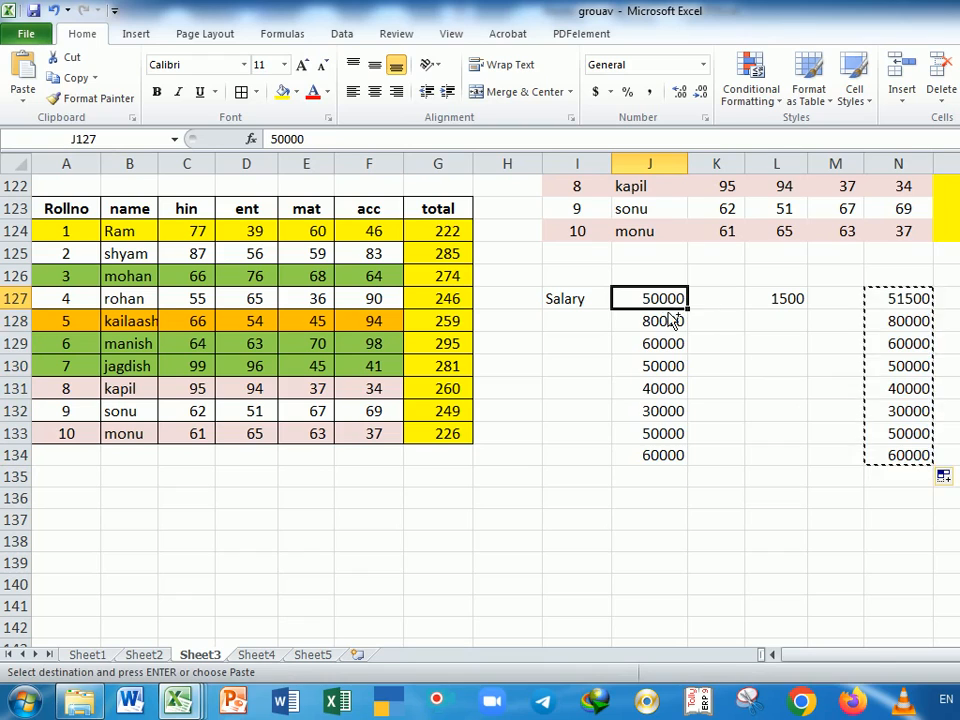
{"action": "key", "text": "ctrl+v"}
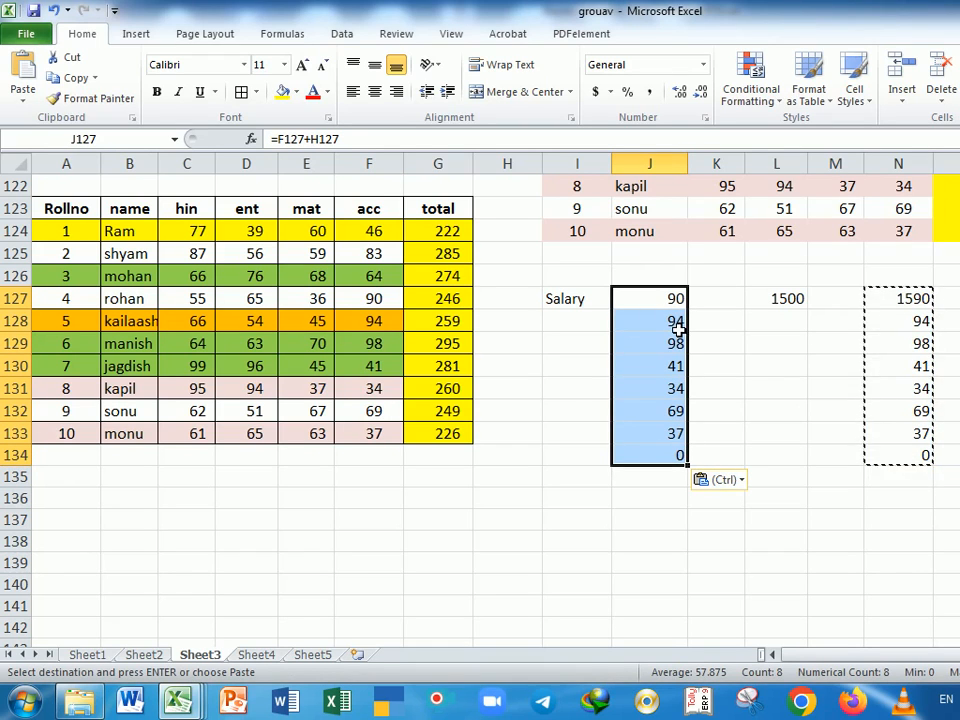
{"action": "key", "text": "ctrl+z"}
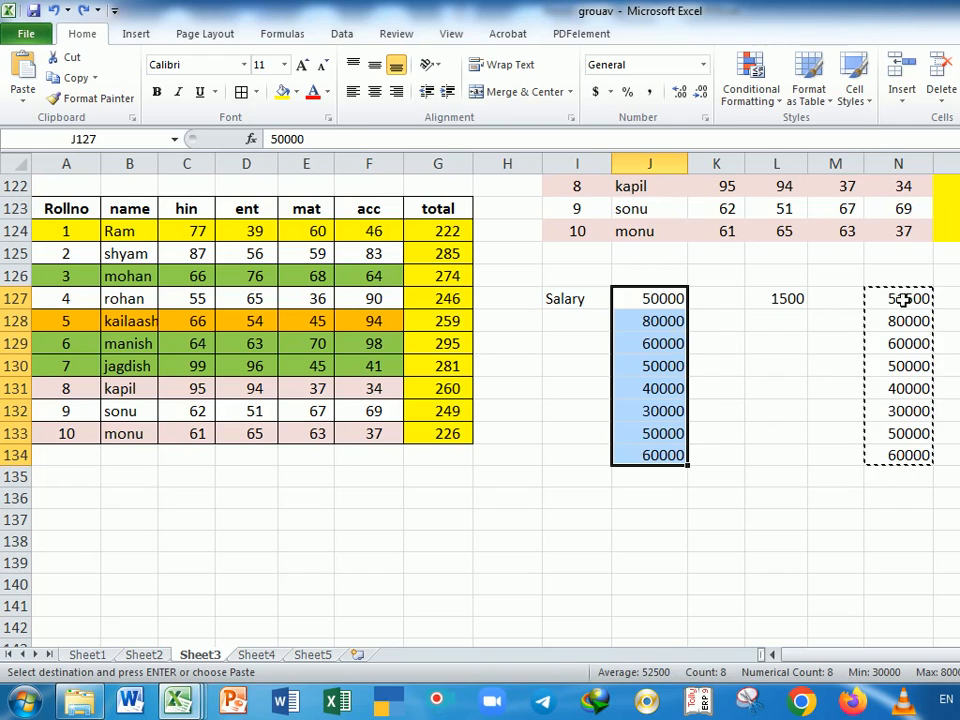
Paste only the values of the copied totals N127:N134 over the salaries from J127 with Paste Special.
{"action": "left_click_drag", "start_coordinate": [911, 300], "coordinate": [915, 456]}
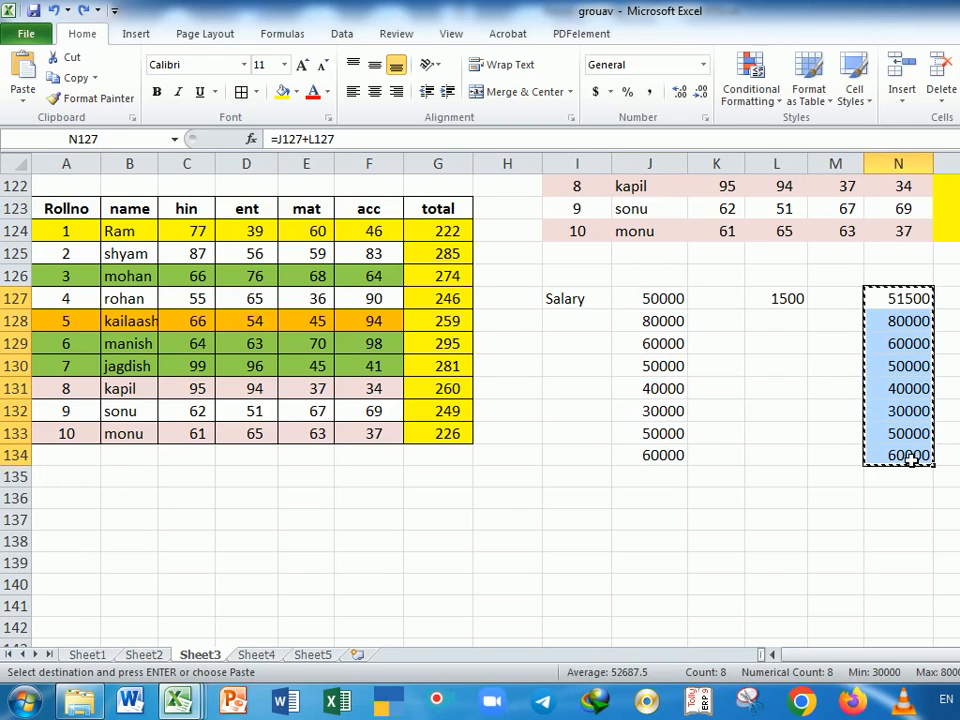
{"action": "left_click", "coordinate": [648, 303]}
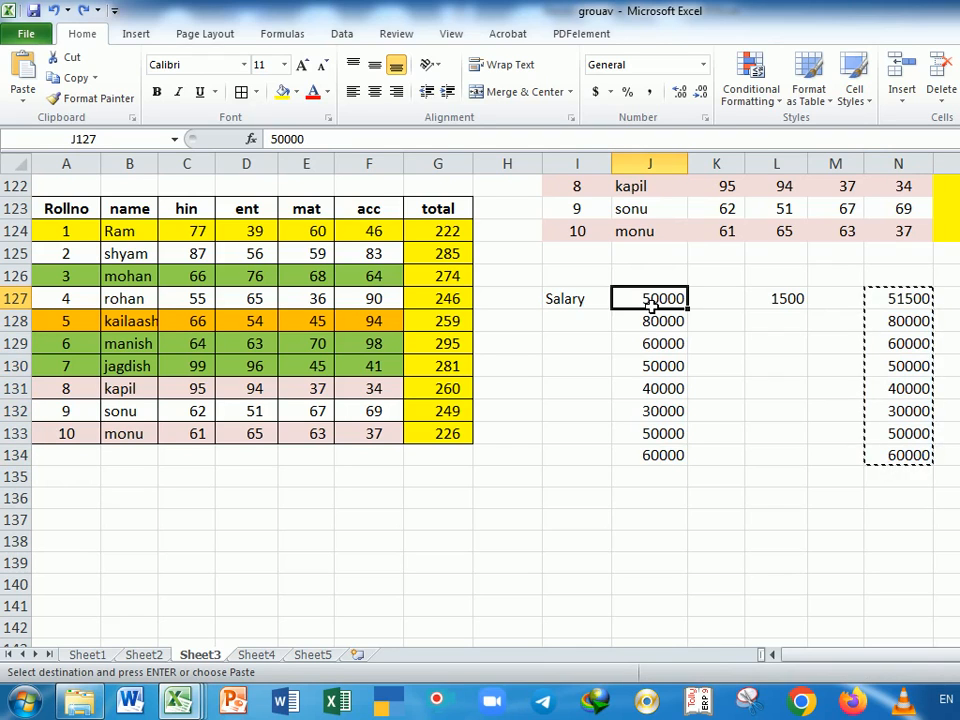
{"action": "key", "text": "ctrl+alt+v"}
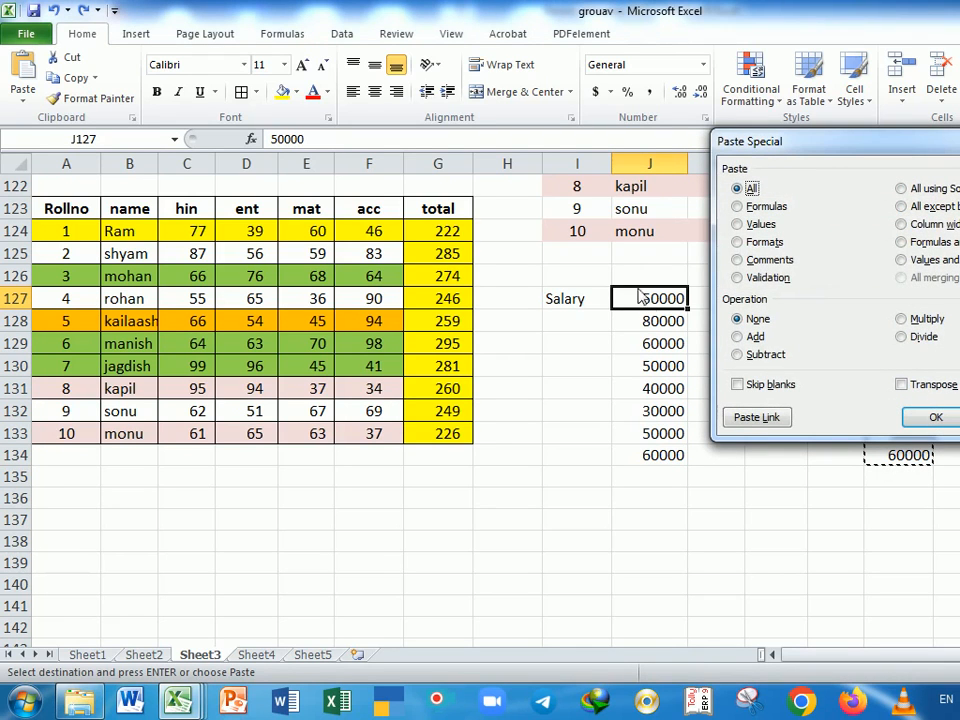
{"action": "left_click", "coordinate": [737, 224]}
{"action": "left_click", "coordinate": [935, 417]}
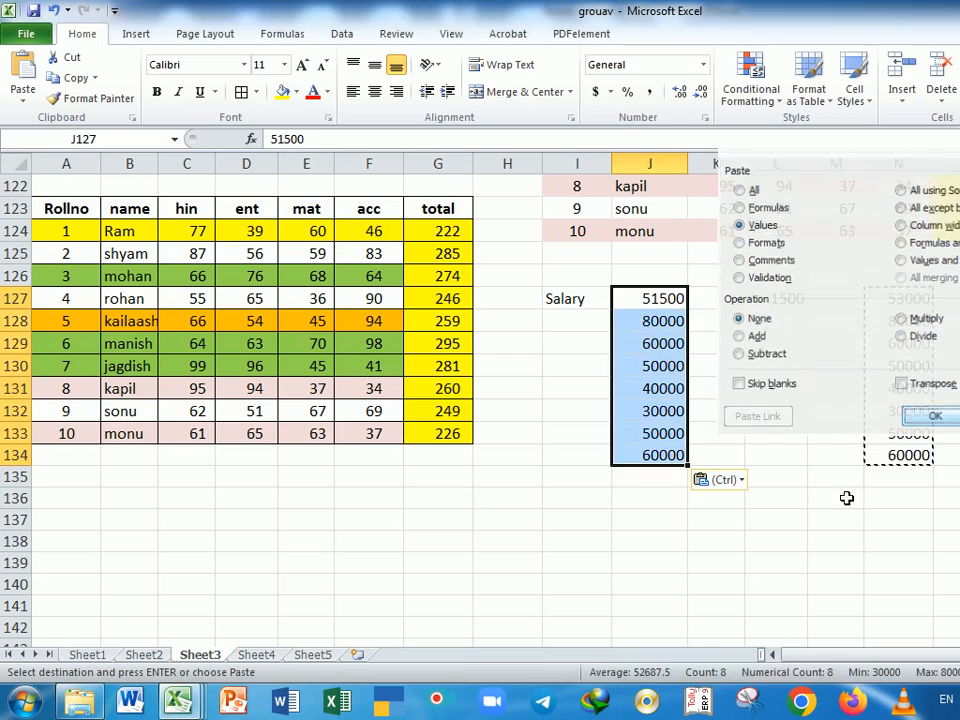
{"action": "left_click", "coordinate": [846, 498]}
Compare J127:J134 with the totals in N127:N134, and paste the totals over the salaries again using the Values paste option.
{"action": "left_click_drag", "start_coordinate": [655, 298], "coordinate": [678, 456]}
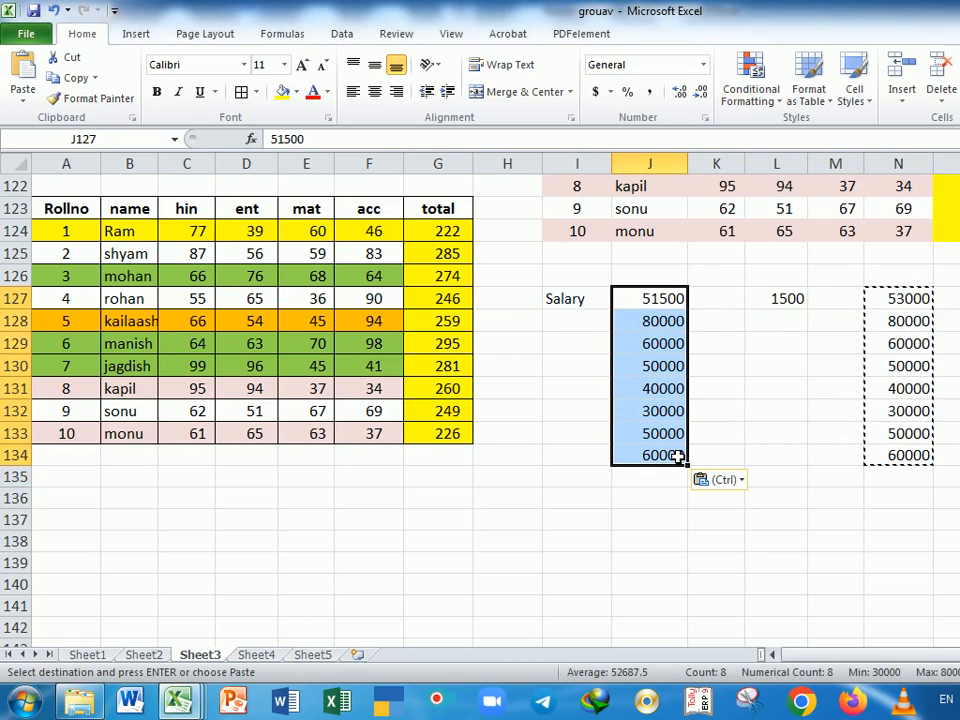
{"action": "left_click_drag", "start_coordinate": [922, 300], "coordinate": [905, 458]}
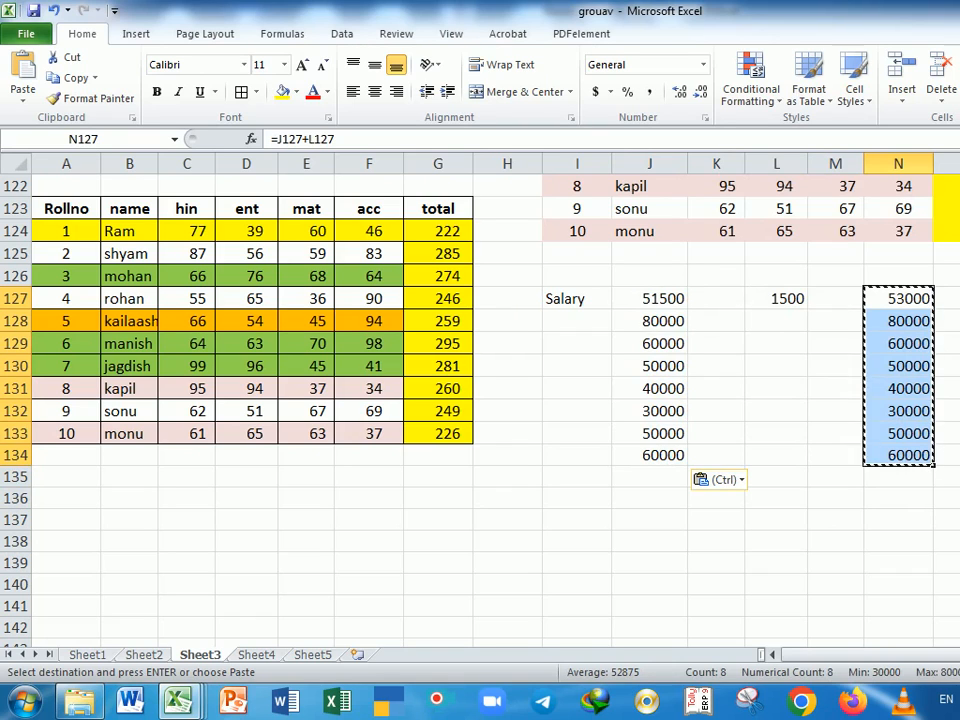
{"action": "left_click", "coordinate": [676, 303]}
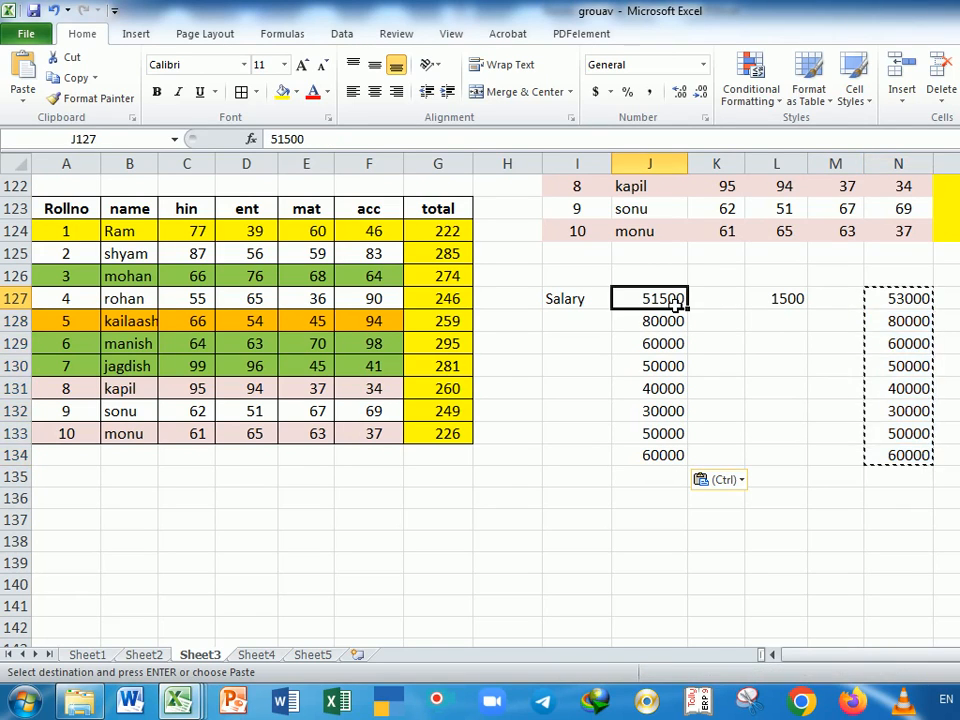
{"action": "left_click_drag", "start_coordinate": [885, 306], "coordinate": [895, 455]}
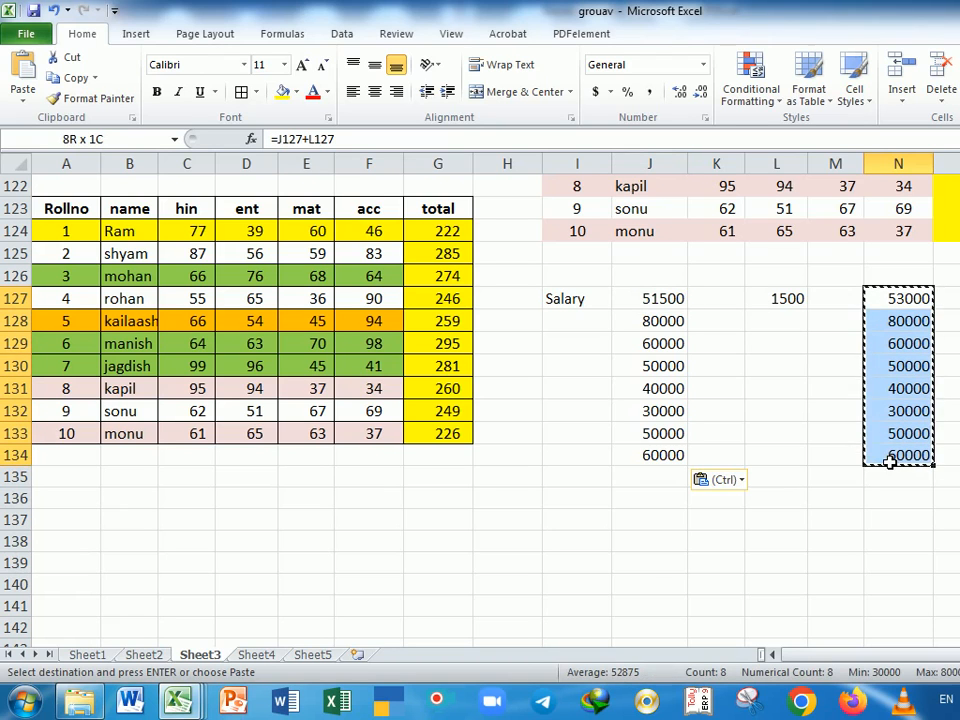
{"action": "left_click", "coordinate": [672, 306]}
{"action": "right_click", "coordinate": [672, 306]}
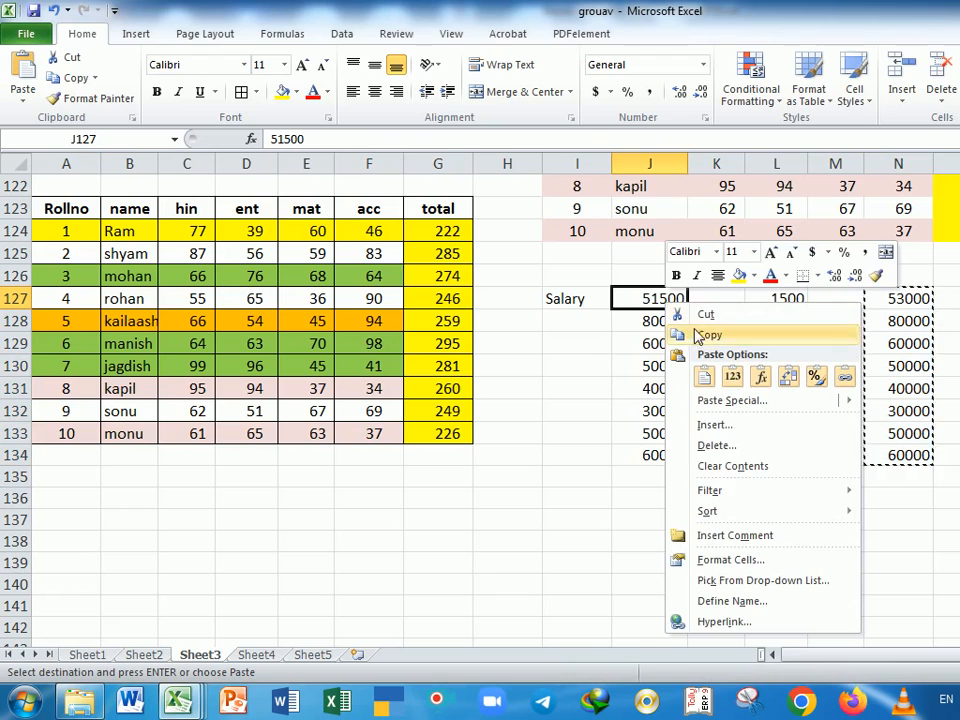
{"action": "left_click", "coordinate": [733, 376]}
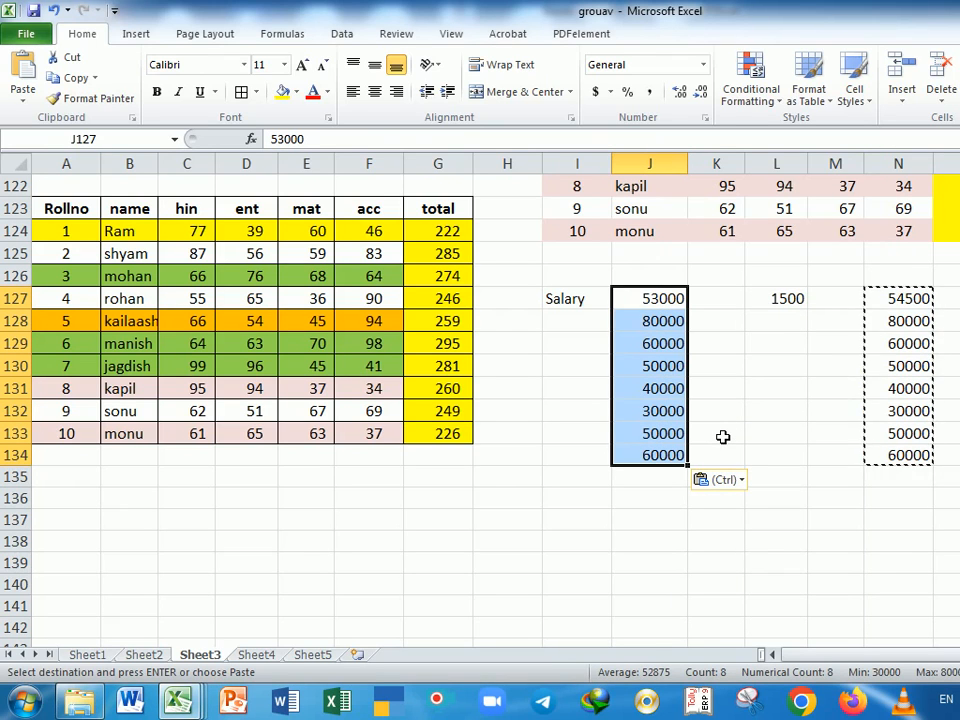
Paste the recalculated totals as values over J127:J134 once more, and select the totals N127:N134.
{"action": "left_click", "coordinate": [23, 96]}
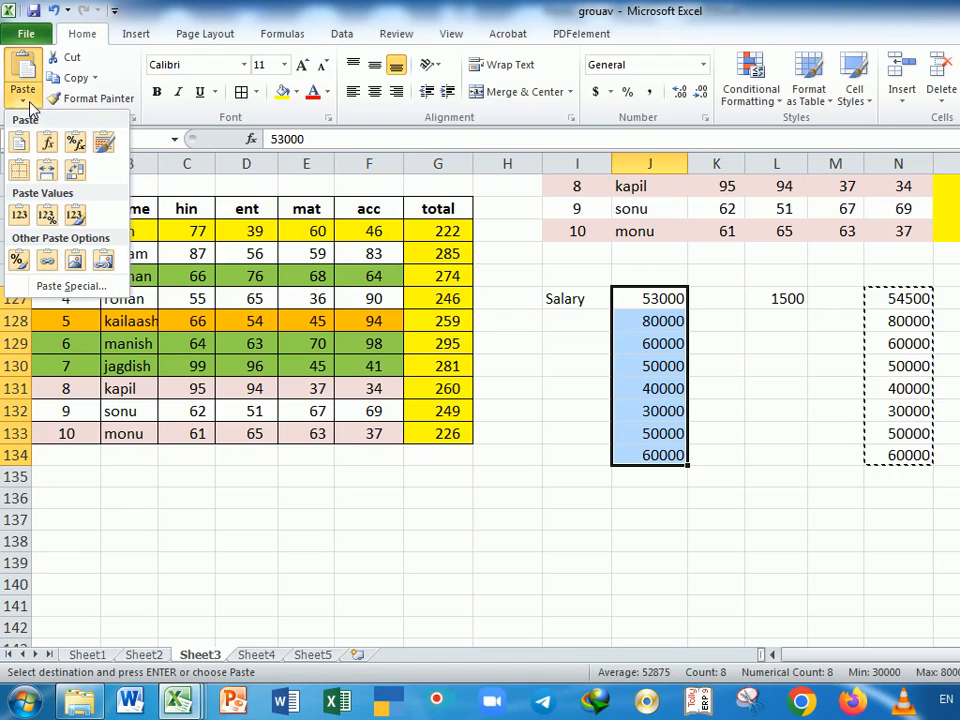
{"action": "left_click", "coordinate": [20, 215]}
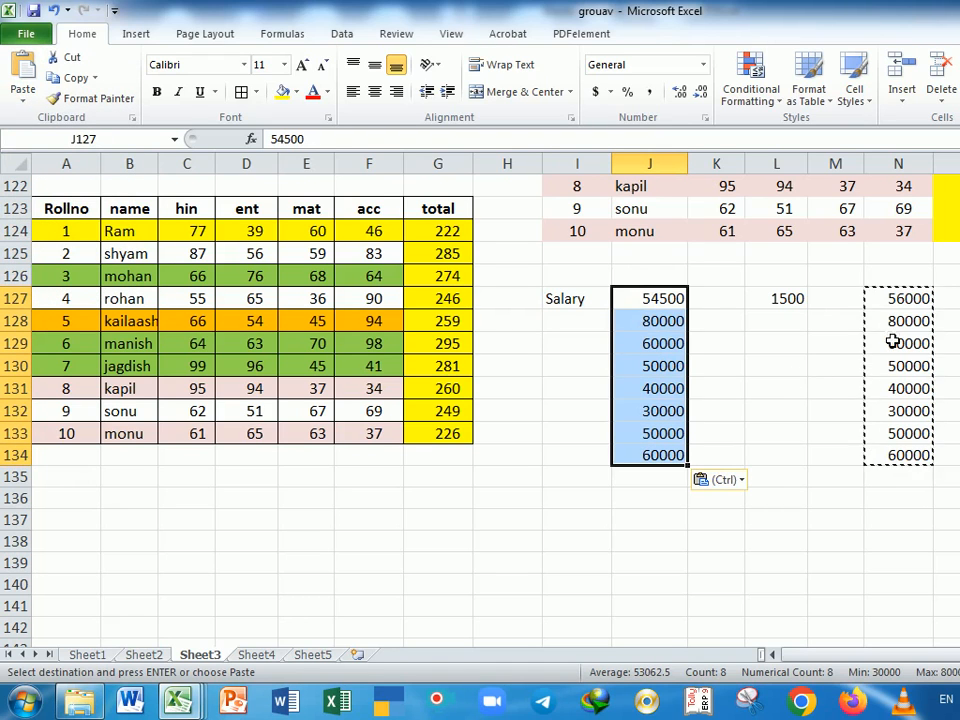
{"action": "left_click_drag", "start_coordinate": [900, 309], "coordinate": [900, 456]}
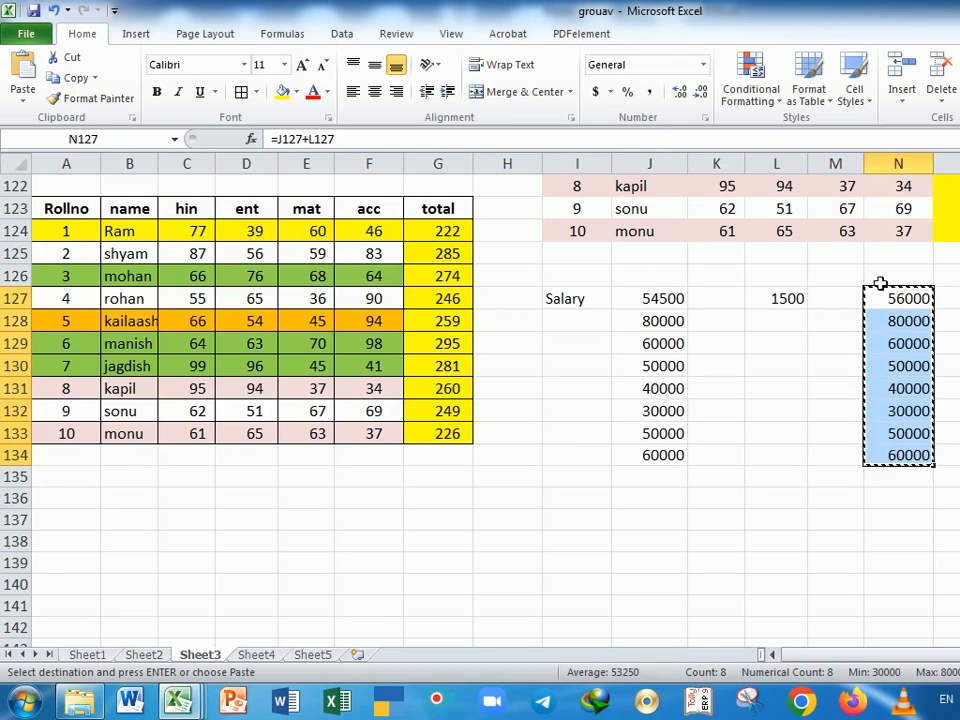
Try a regular paste of the copied totals over the salaries at J127, and undo it.
{"action": "left_click", "coordinate": [650, 305]}
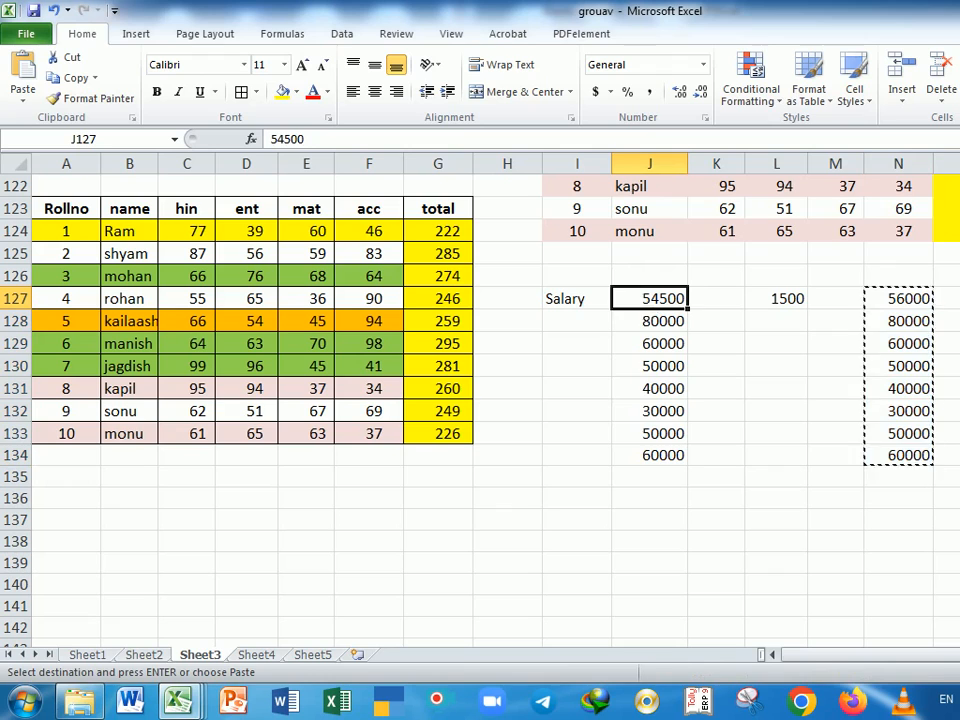
{"action": "key", "text": "Return"}
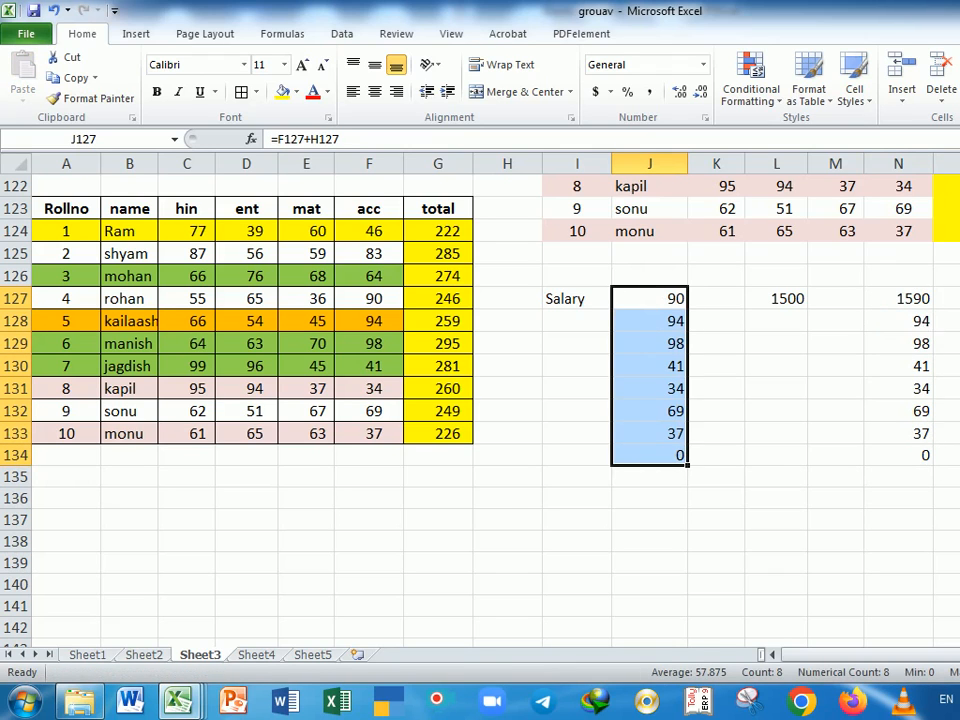
{"action": "key", "text": "ctrl+z"}
Copy the totals N127:N134, paste them as values over the salaries from J127, and undo that paste.
{"action": "key", "text": "ctrl+c"}
{"action": "left_click_drag", "start_coordinate": [911, 306], "coordinate": [903, 452]}
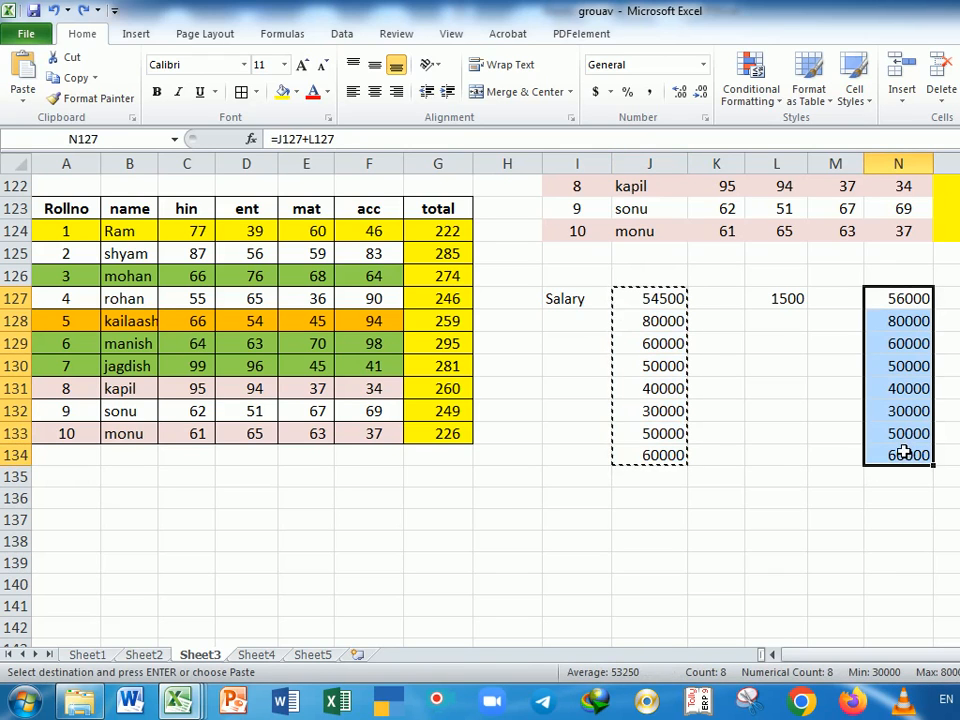
{"action": "key", "text": "ctrl+c"}
{"action": "left_click", "coordinate": [672, 300]}
{"action": "right_click", "coordinate": [652, 306]}
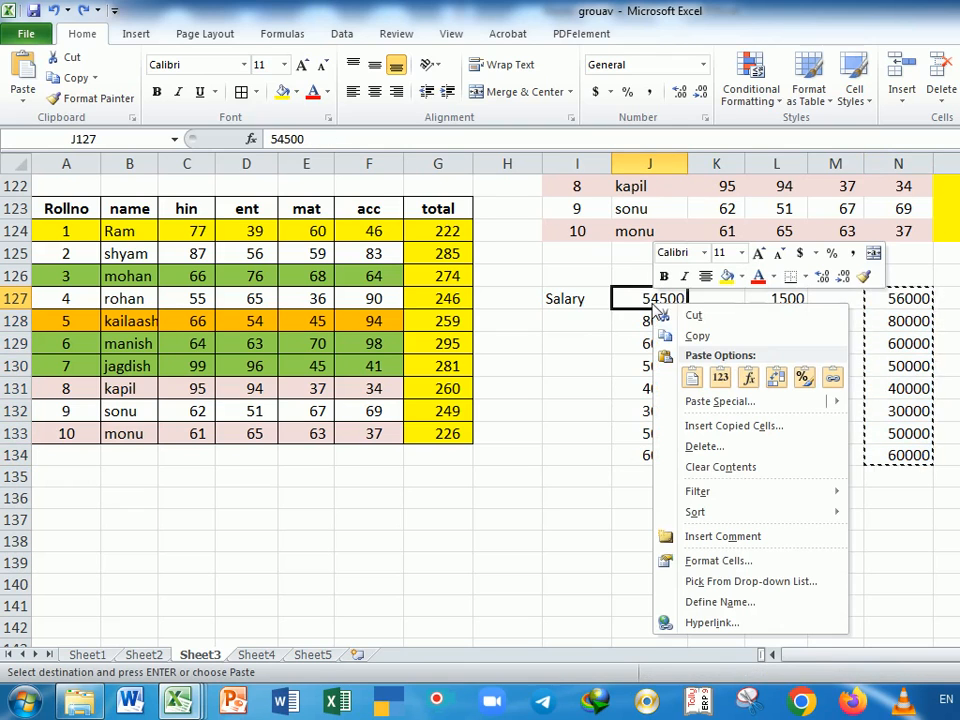
{"action": "left_click", "coordinate": [720, 377]}
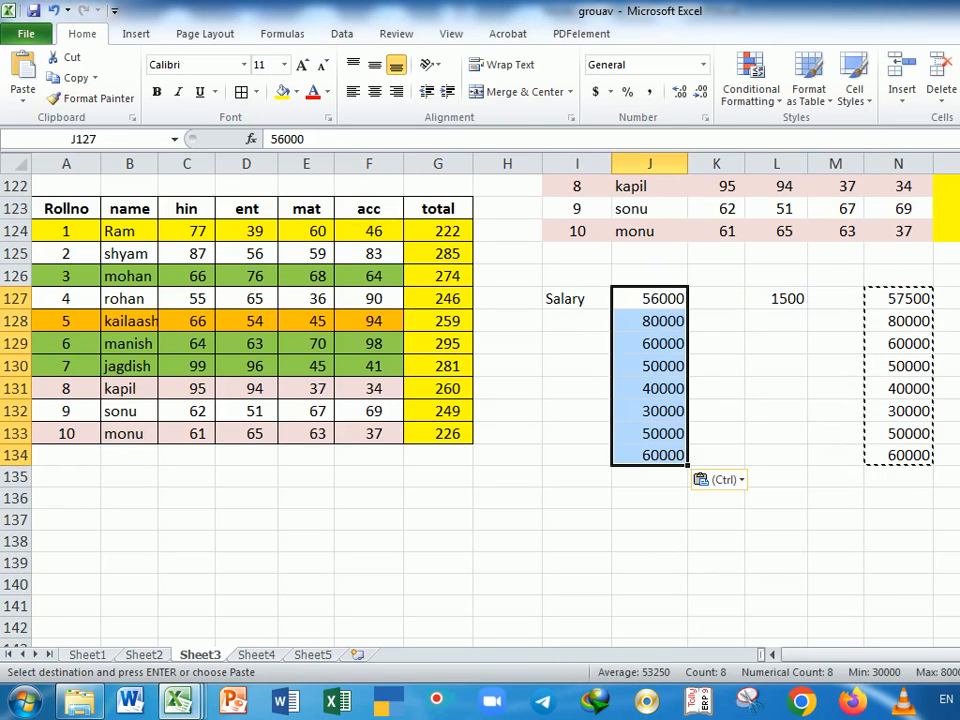
{"action": "left_click_drag", "start_coordinate": [909, 306], "coordinate": [905, 455]}
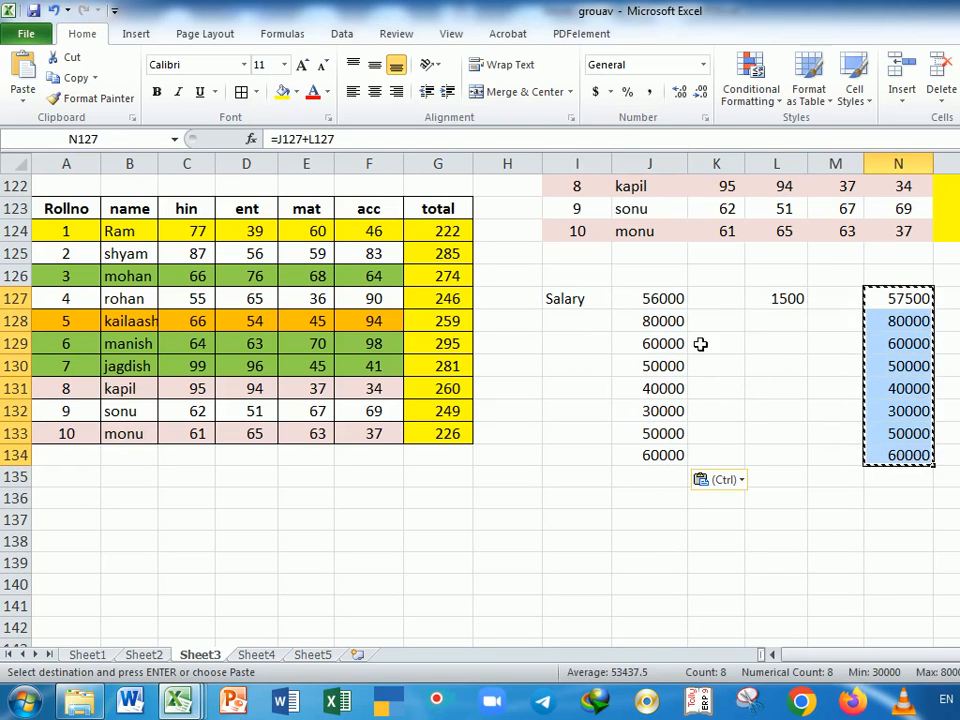
{"action": "left_click", "coordinate": [802, 395]}
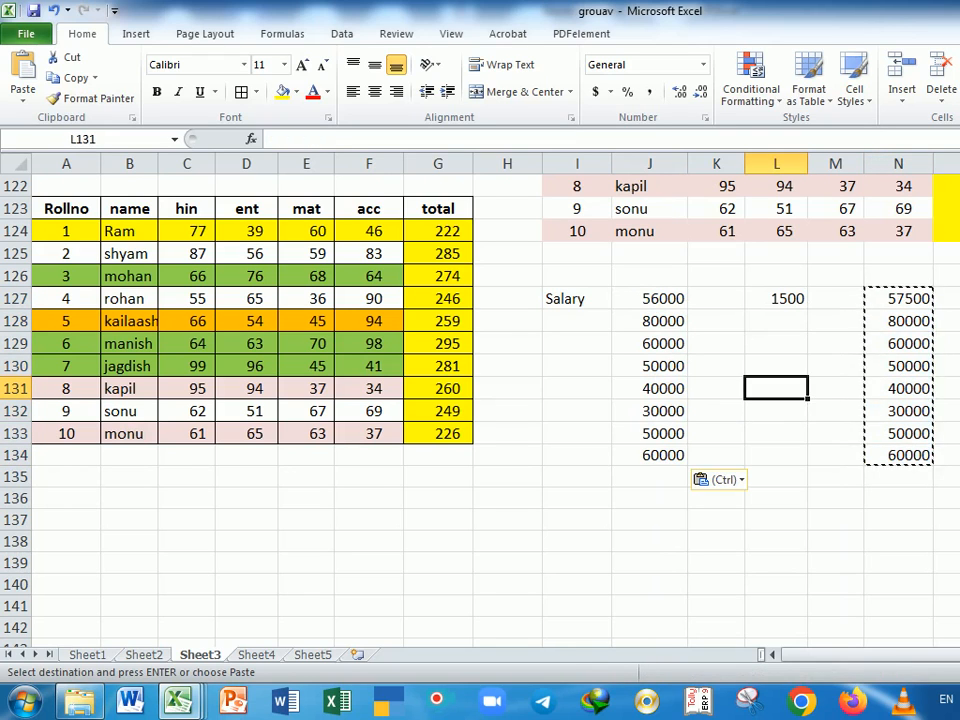
{"action": "key", "text": "ctrl+z"}
{"action": "left_click", "coordinate": [815, 392]}
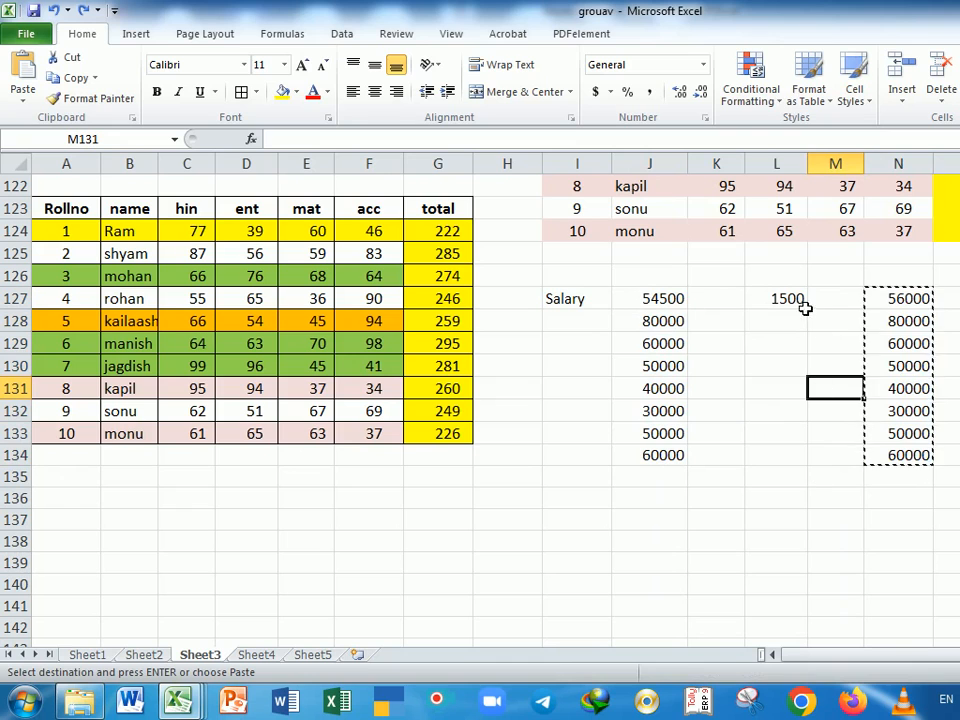
{"action": "left_click_drag", "start_coordinate": [898, 277], "coordinate": [911, 454]}
{"action": "left_click", "coordinate": [789, 345]}
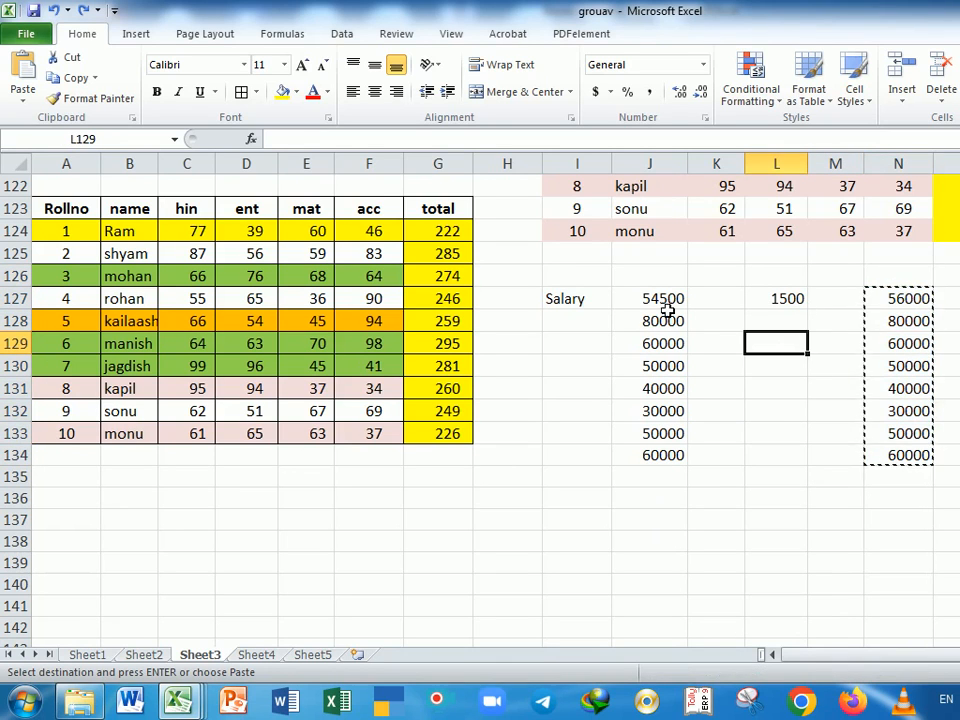
Copy the 1500 increment in L127 and add it to the salaries J127:J134 with Paste Special's Add operation.
{"action": "left_click", "coordinate": [779, 306]}
{"action": "key", "text": "ctrl+c"}
{"action": "left_click_drag", "start_coordinate": [660, 299], "coordinate": [669, 456]}
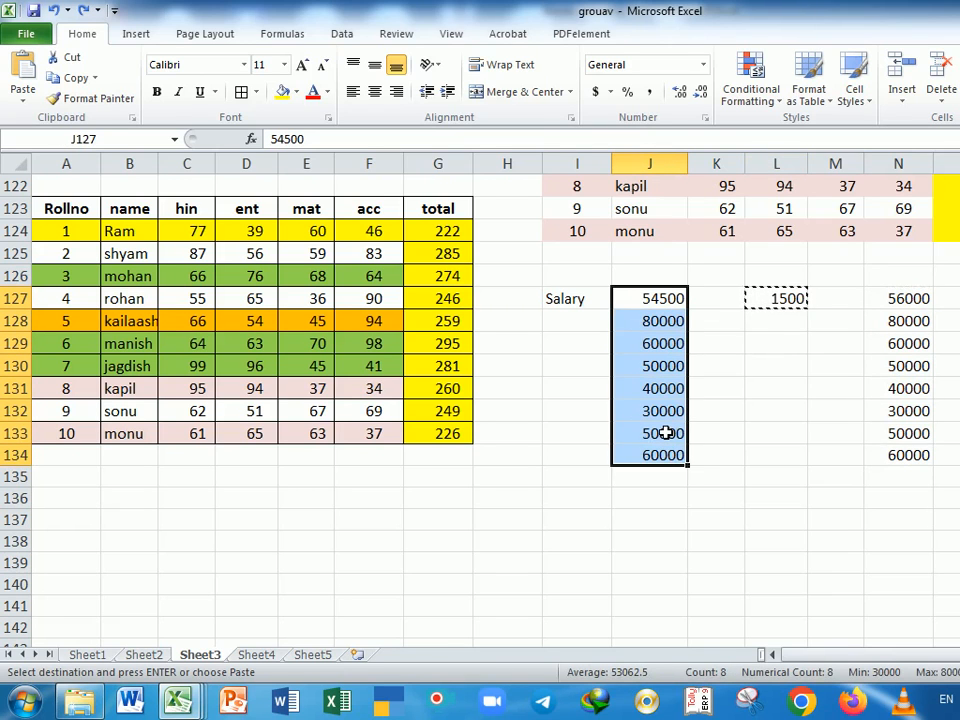
{"action": "key", "text": "ctrl+alt+v"}
{"action": "left_click", "coordinate": [737, 336]}
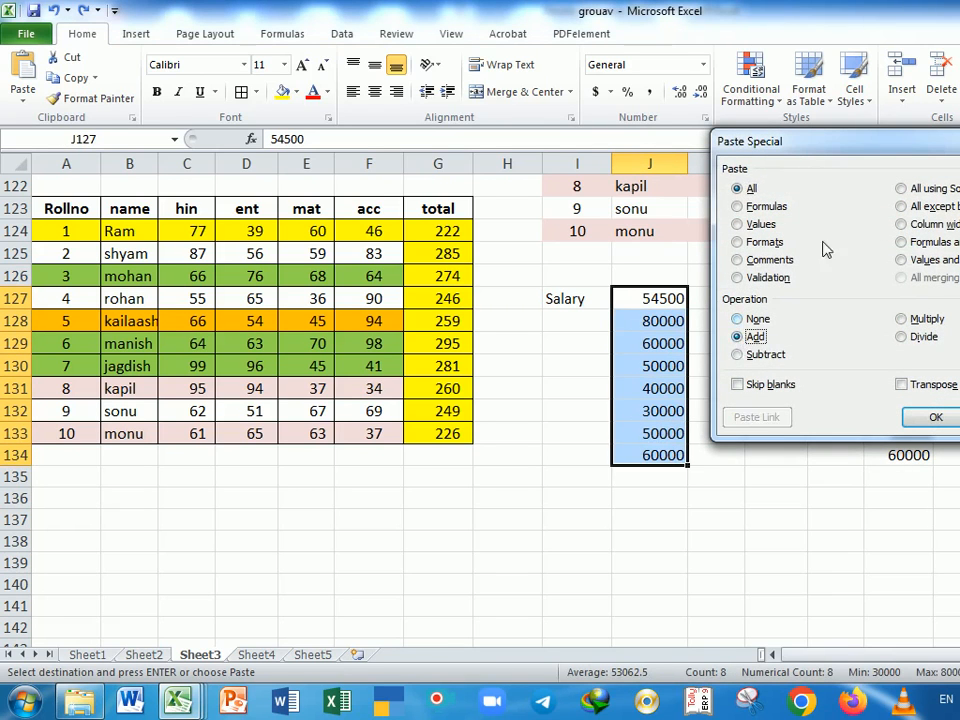
{"action": "left_click_drag", "start_coordinate": [800, 141], "coordinate": [879, 104]}
{"action": "key", "text": "Return"}
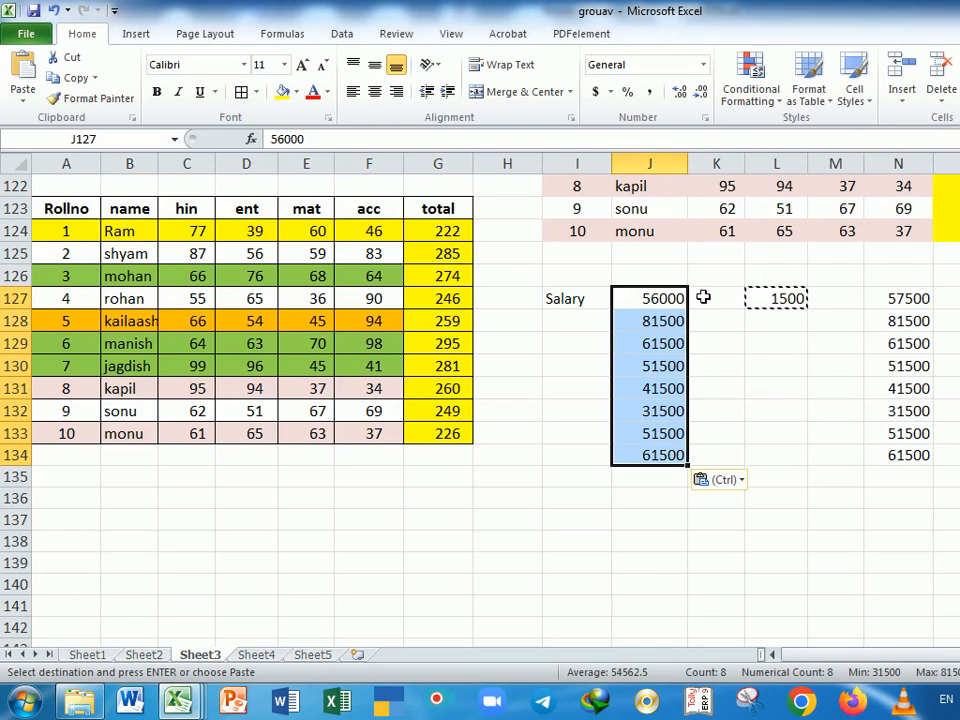
Delete the helper totals in N127:N134.
{"action": "left_click", "coordinate": [731, 388]}
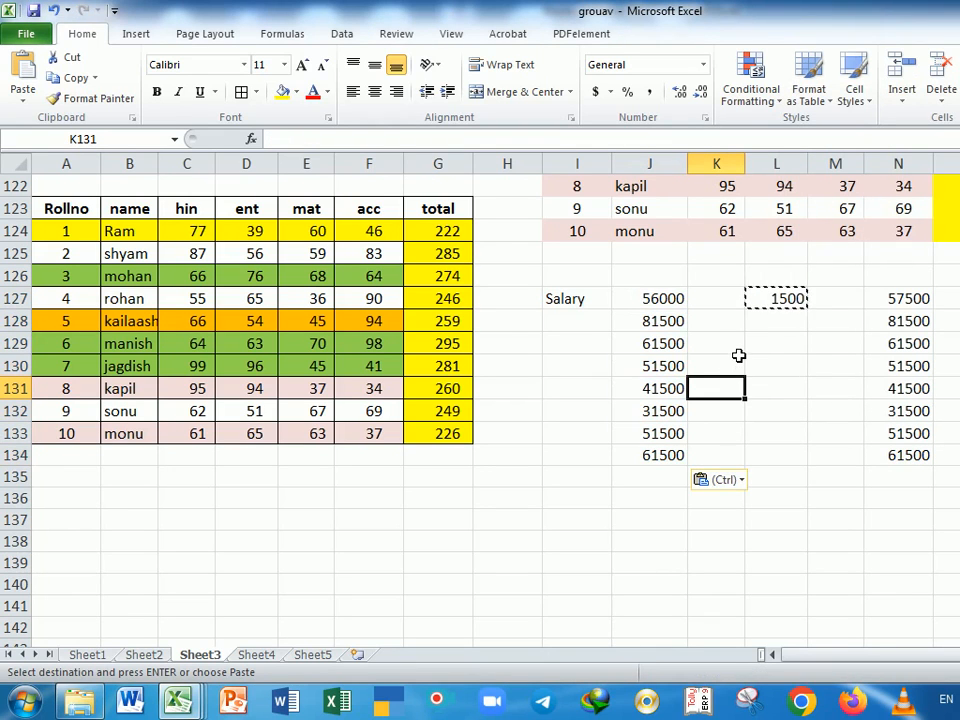
{"action": "left_click_drag", "start_coordinate": [868, 311], "coordinate": [926, 463]}
{"action": "key", "text": "Delete"}
{"action": "left_click", "coordinate": [716, 498]}
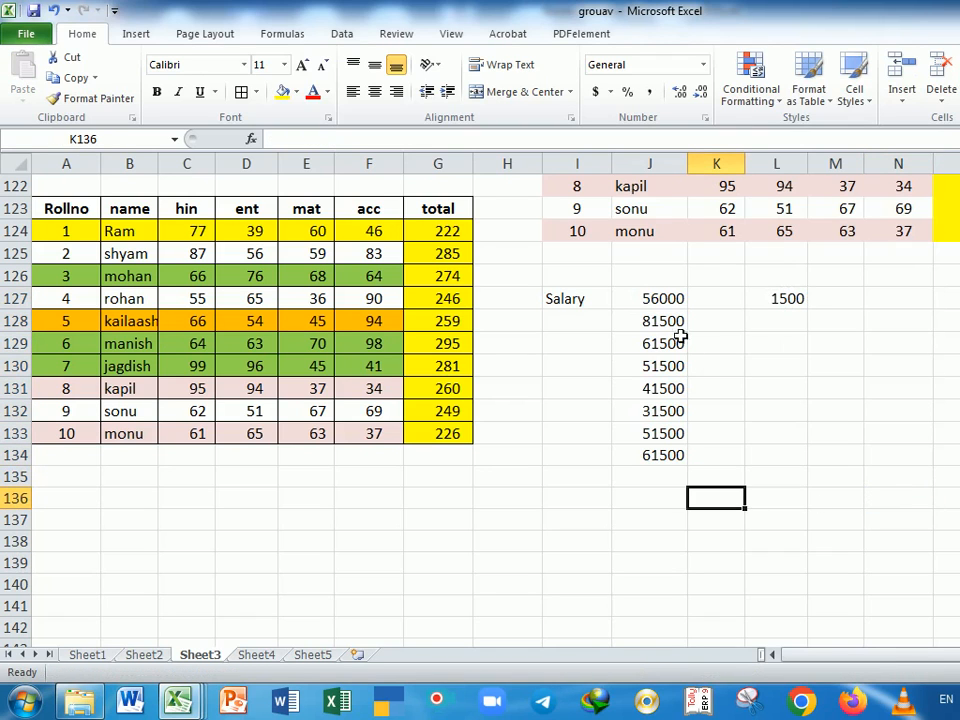
Set the increment in L127 to 2000.
{"action": "left_click", "coordinate": [795, 301]}
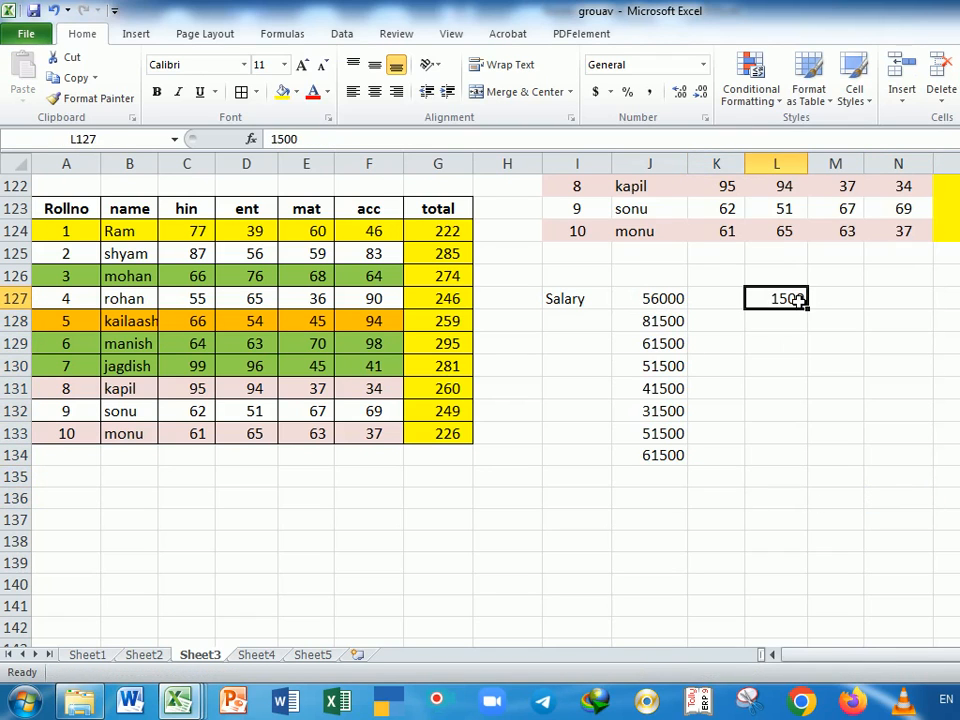
{"action": "type", "text": "2000"}
{"action": "key", "text": "Return"}
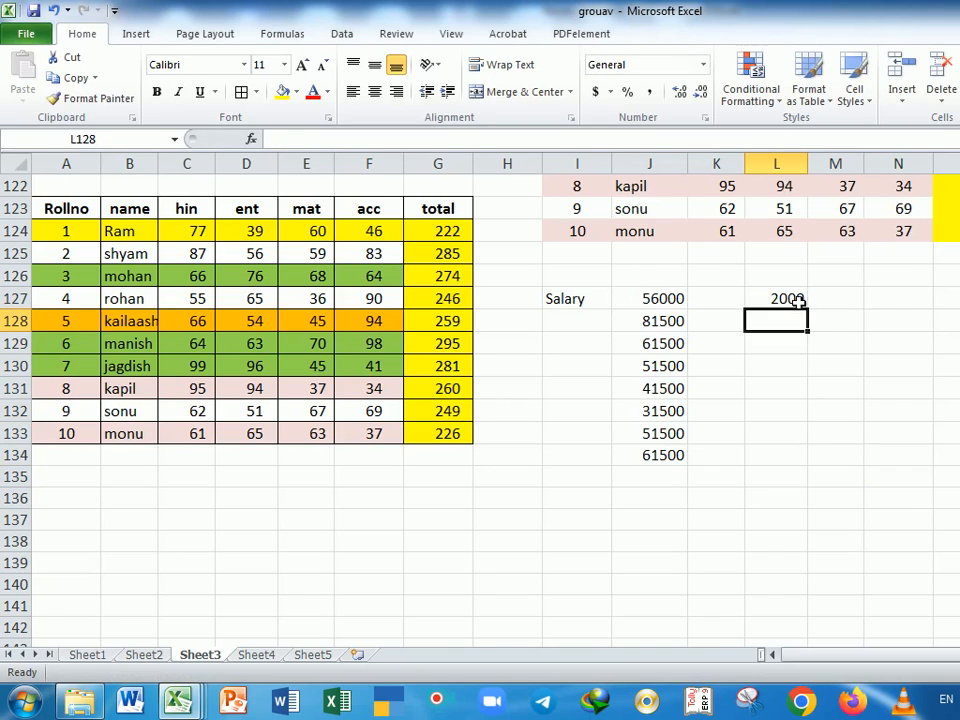
Copy the 2000 increment in L127 and add it to the salaries J127:J134 with Paste Special's Add operation.
{"action": "left_click", "coordinate": [795, 301]}
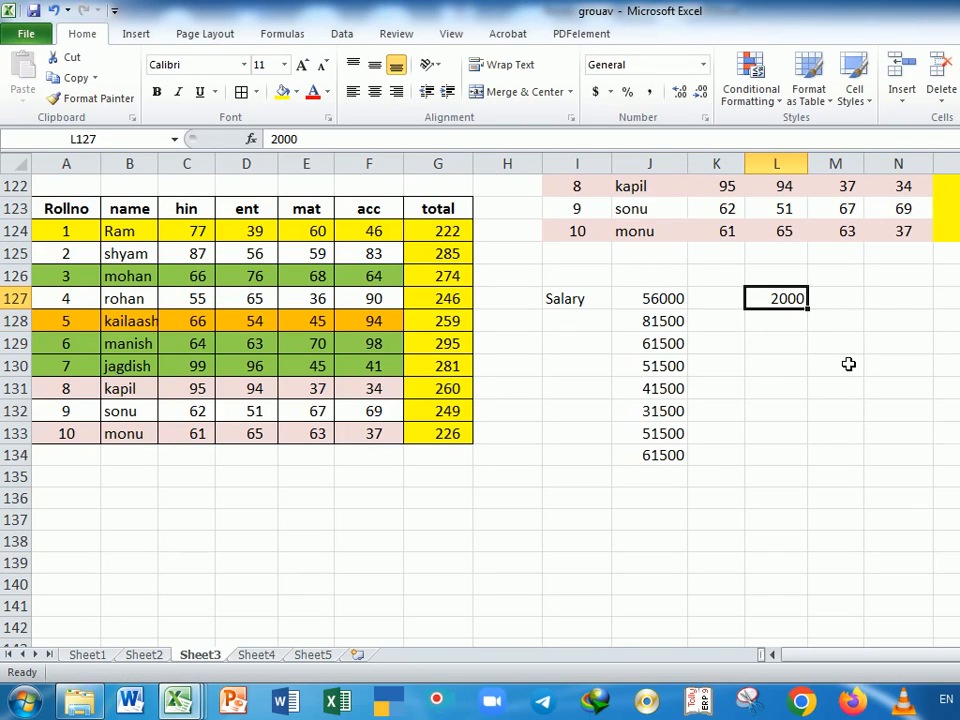
{"action": "key", "text": "ctrl+c"}
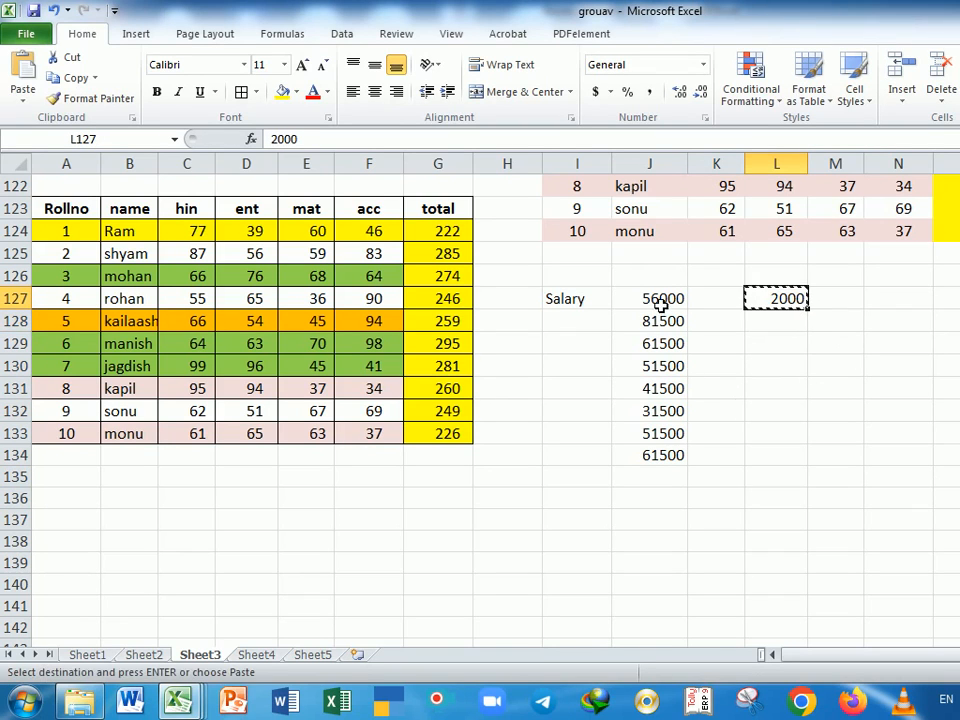
{"action": "left_click_drag", "start_coordinate": [666, 302], "coordinate": [668, 461]}
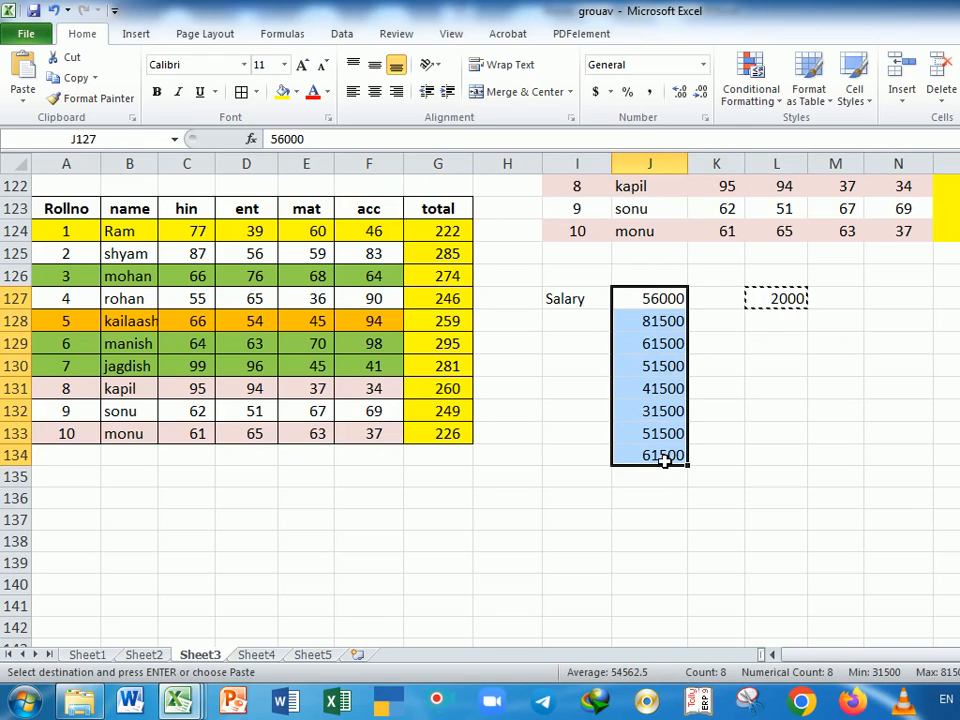
{"action": "key", "text": "ctrl+alt+v"}
{"action": "left_click", "coordinate": [829, 300]}
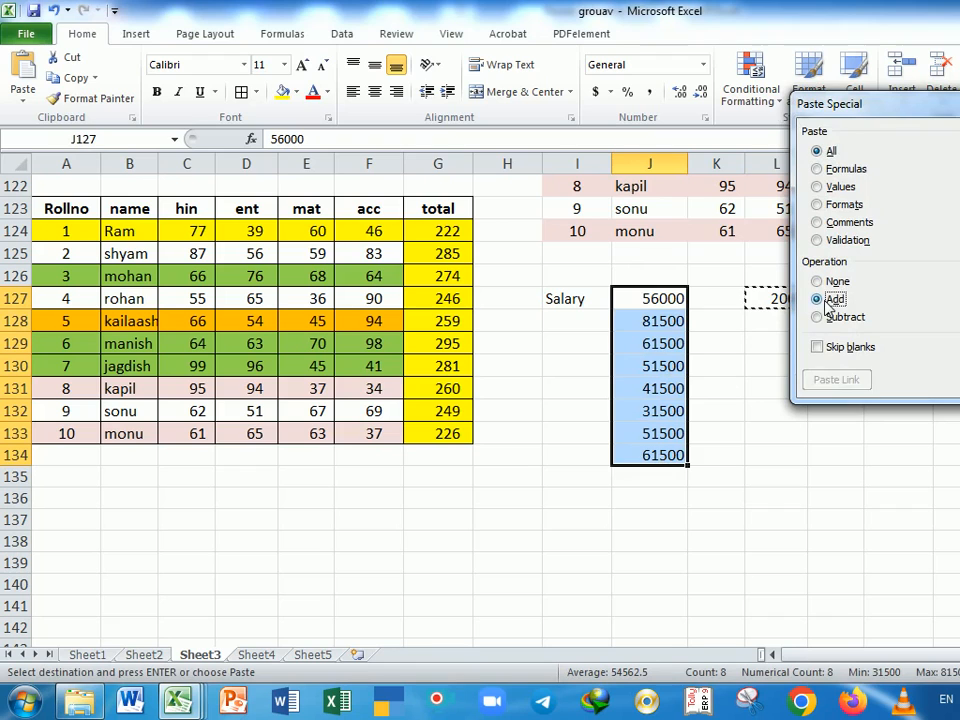
{"action": "key", "text": "Return"}
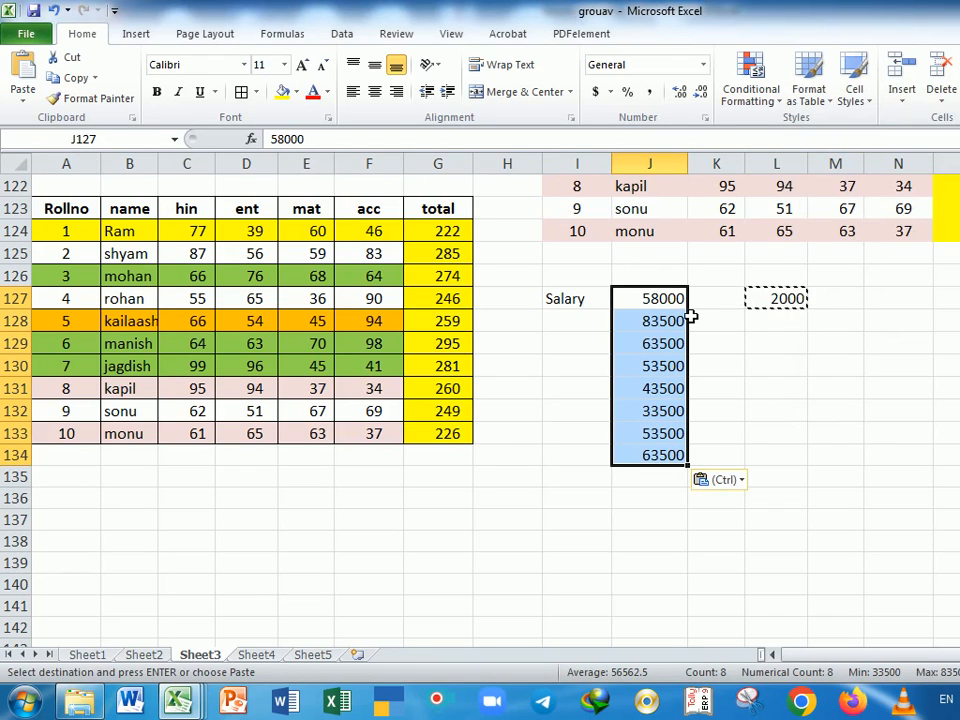
{"action": "left_click", "coordinate": [805, 362]}
Subtract the copied 2000 in L127 from the salaries J127:J134 with Paste Special's Subtract operation.
{"action": "left_click", "coordinate": [778, 300]}
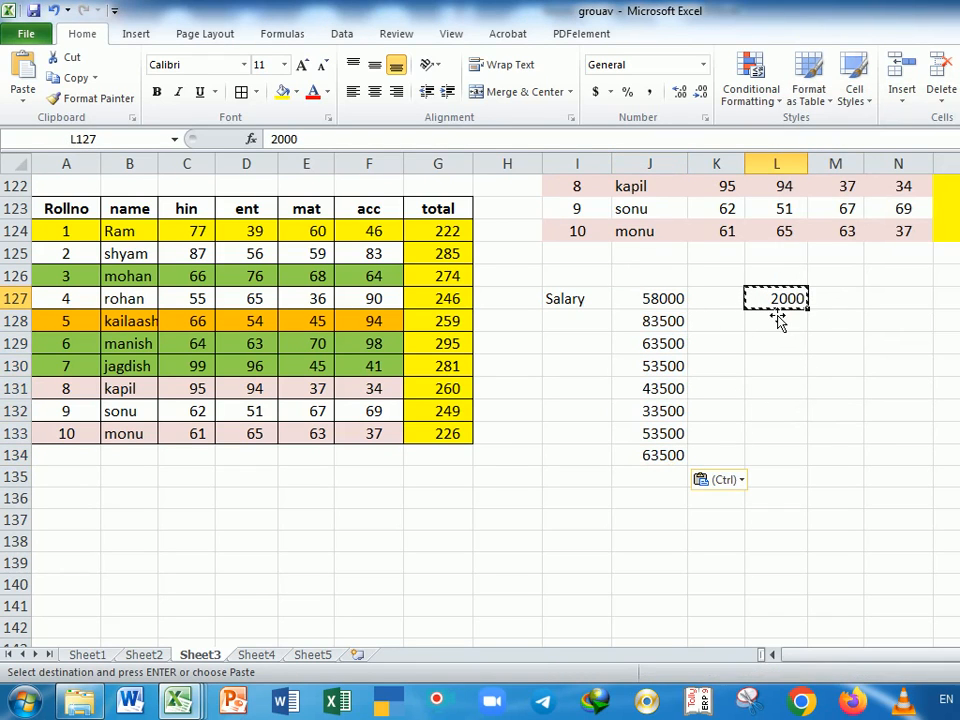
{"action": "left_click_drag", "start_coordinate": [673, 300], "coordinate": [665, 463]}
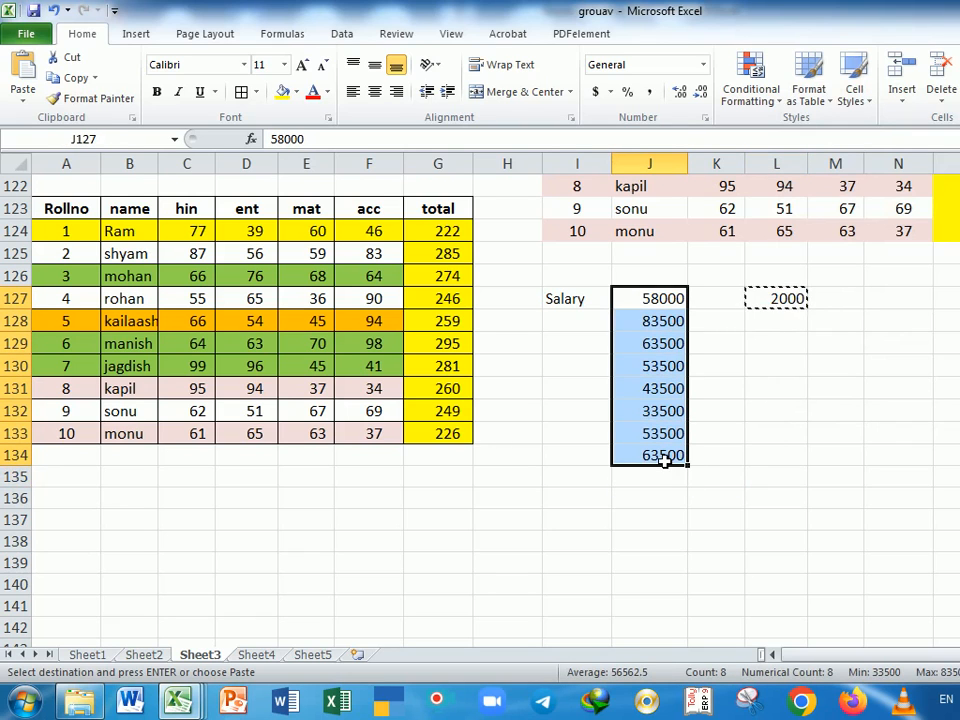
{"action": "key", "text": "ctrl+alt+v"}
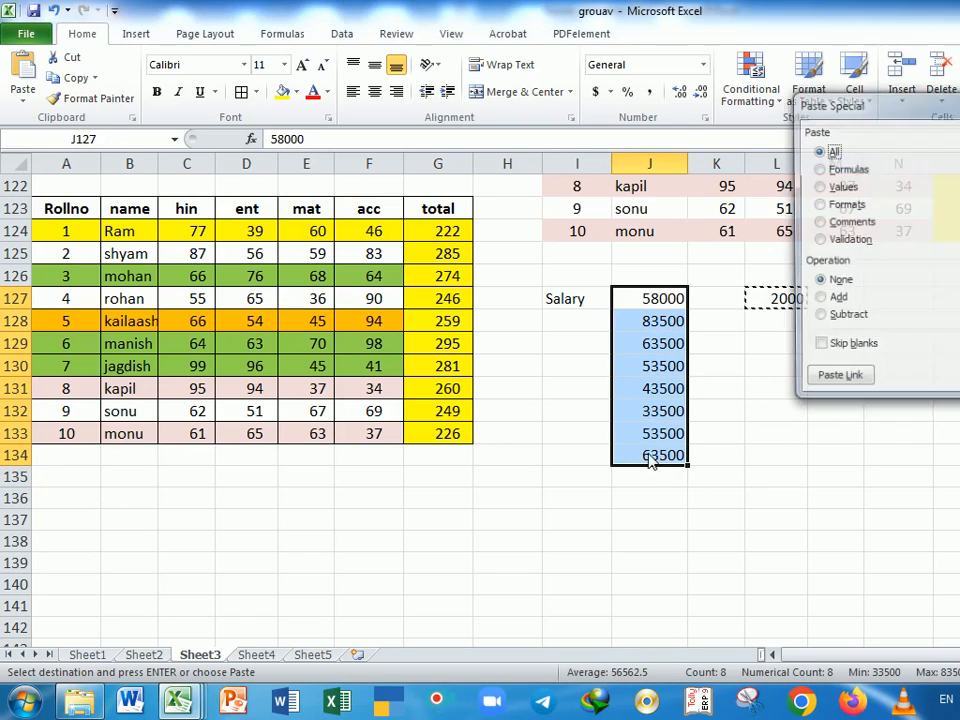
{"action": "left_click", "coordinate": [846, 317]}
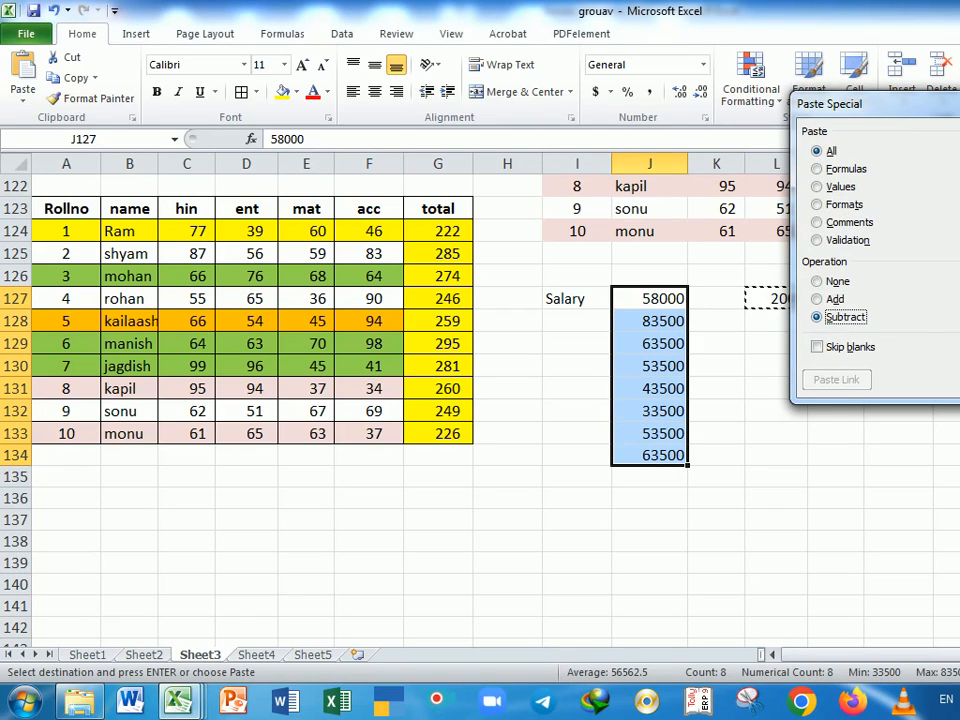
{"action": "key", "text": "Return"}
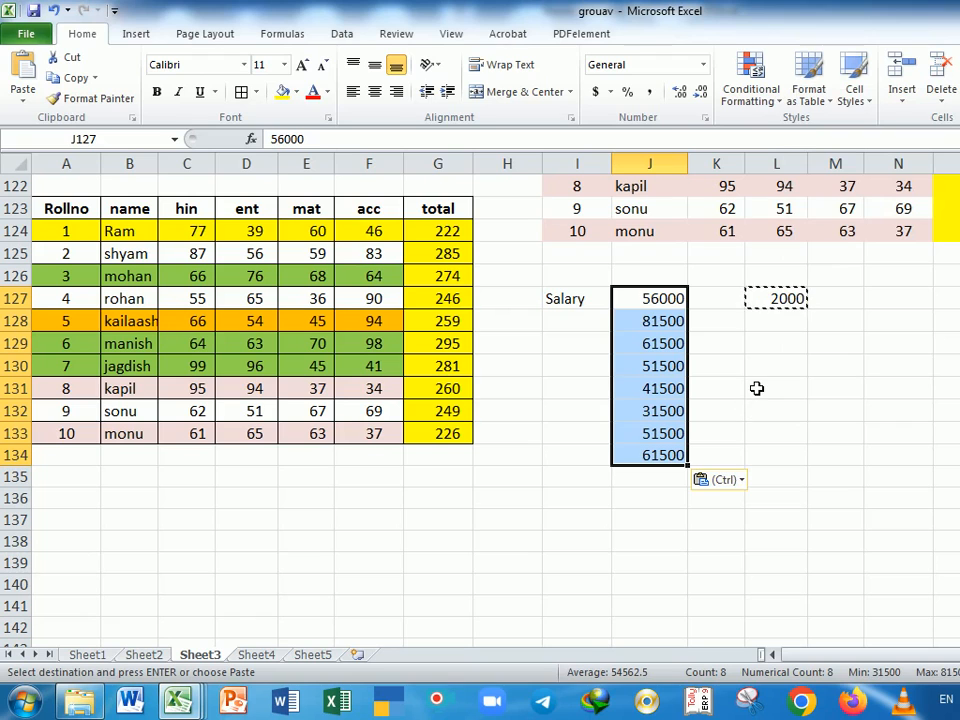
{"action": "left_click", "coordinate": [782, 370]}
Enter 100 in the empty cell N126 as a divisor for the marks in C112:F121.
{"action": "scroll", "coordinate": [822, 400], "scroll_direction": "up", "scroll_amount": 4}
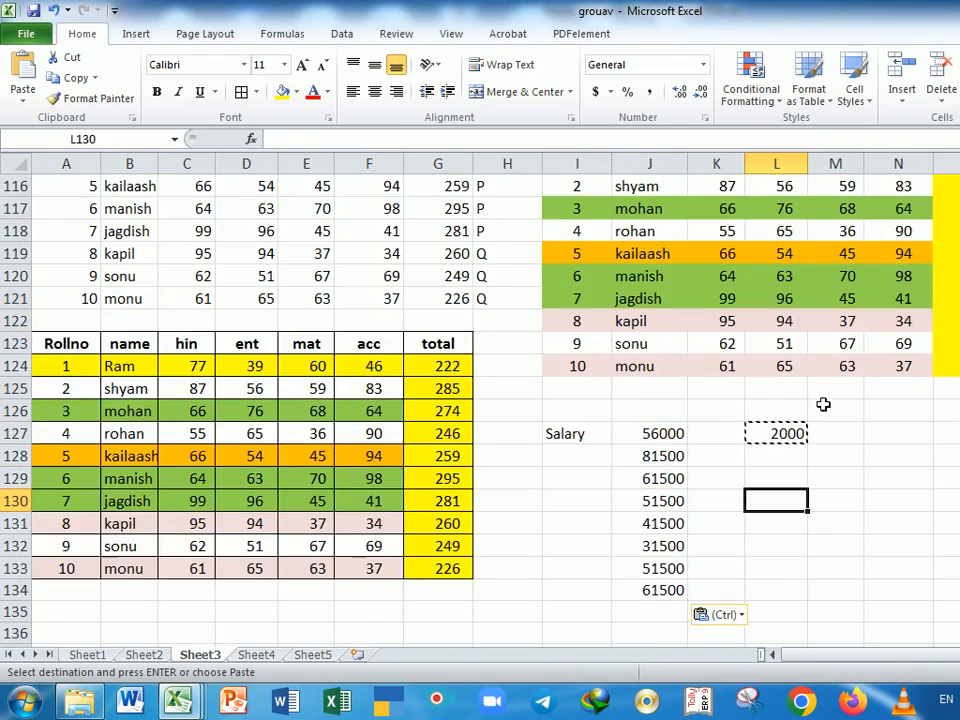
{"action": "scroll", "coordinate": [821, 398], "scroll_direction": "down", "scroll_amount": 1}
{"action": "scroll", "coordinate": [822, 400], "scroll_direction": "up", "scroll_amount": 2}
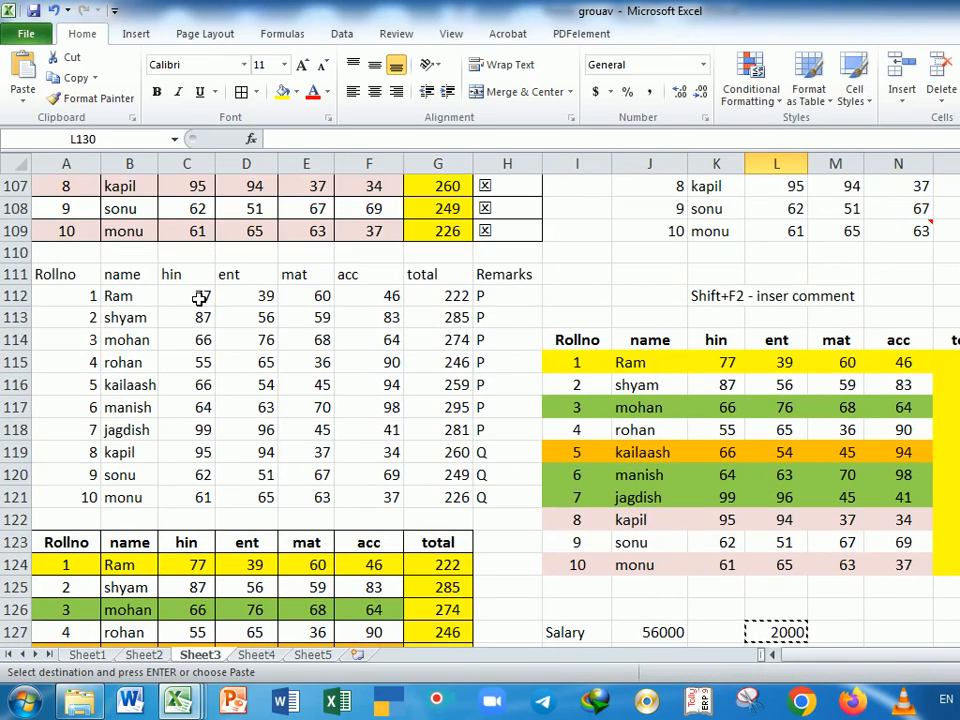
{"action": "left_click_drag", "start_coordinate": [199, 296], "coordinate": [381, 497]}
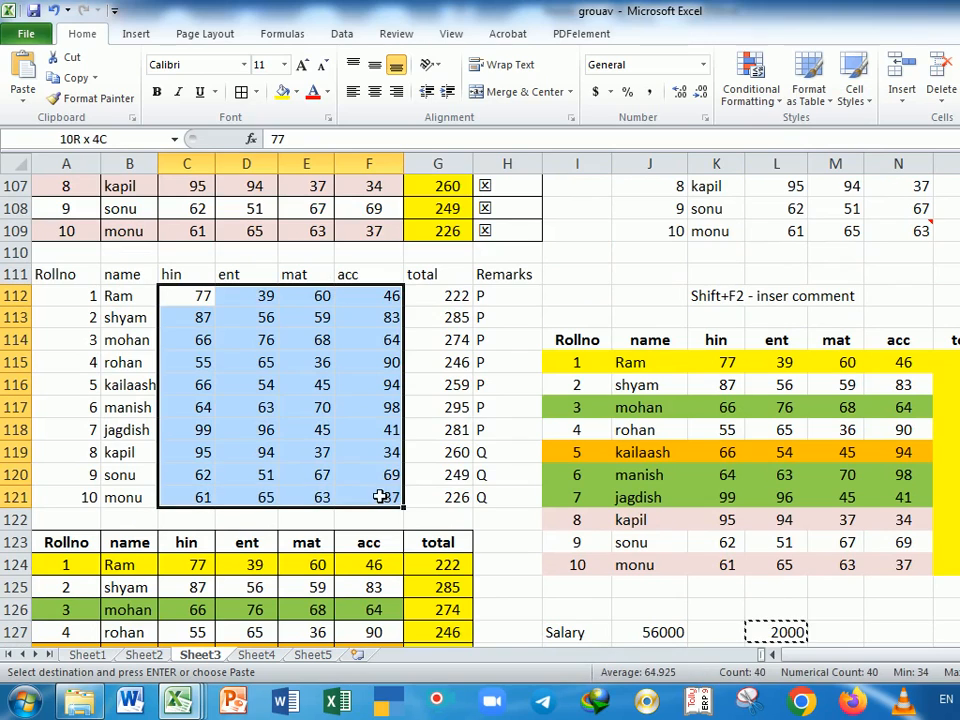
{"action": "left_click", "coordinate": [919, 617]}
{"action": "type", "text": "1000"}
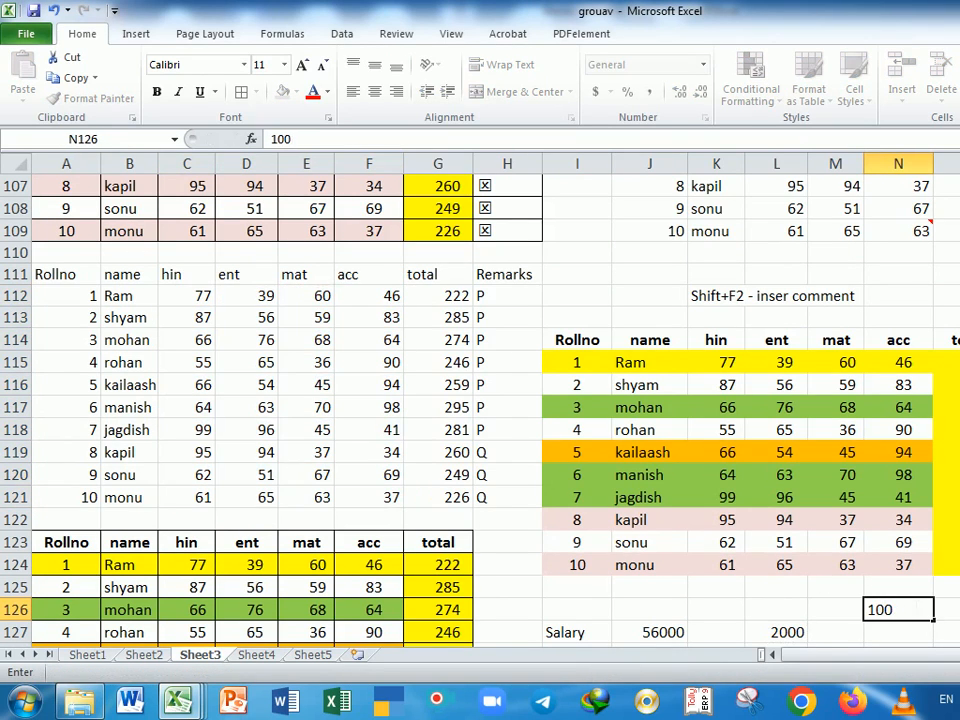
{"action": "key", "text": "Return"}
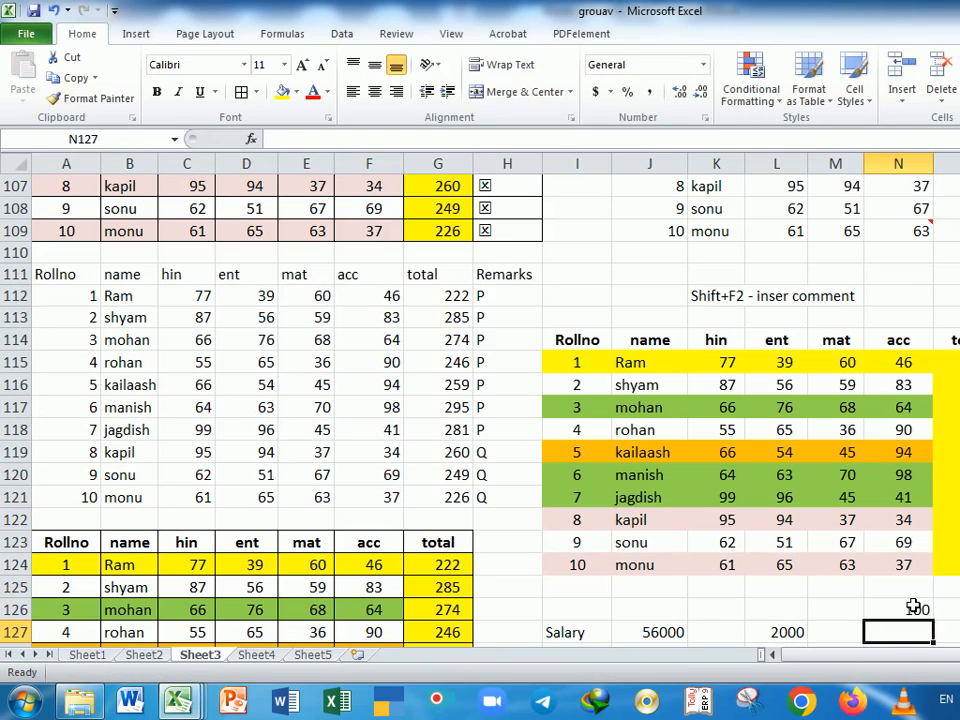
Copy the 100 in N126 and divide the marks C112:F121 by it with Paste Special's Divide operation.
{"action": "left_click", "coordinate": [900, 617]}
{"action": "key", "text": "ctrl+c"}
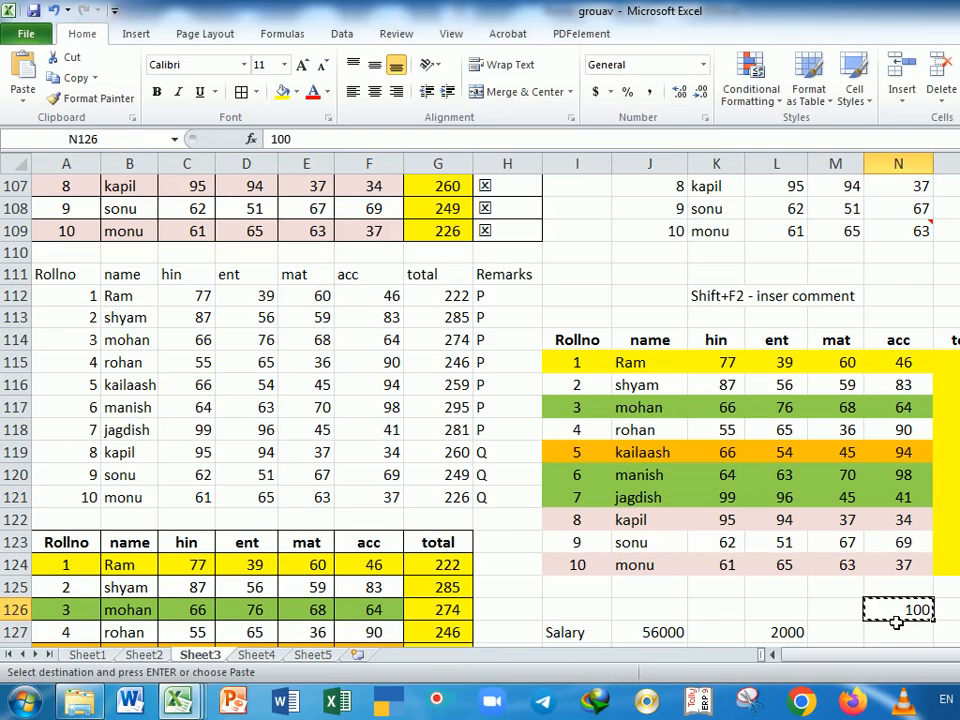
{"action": "left_click_drag", "start_coordinate": [199, 296], "coordinate": [390, 497]}
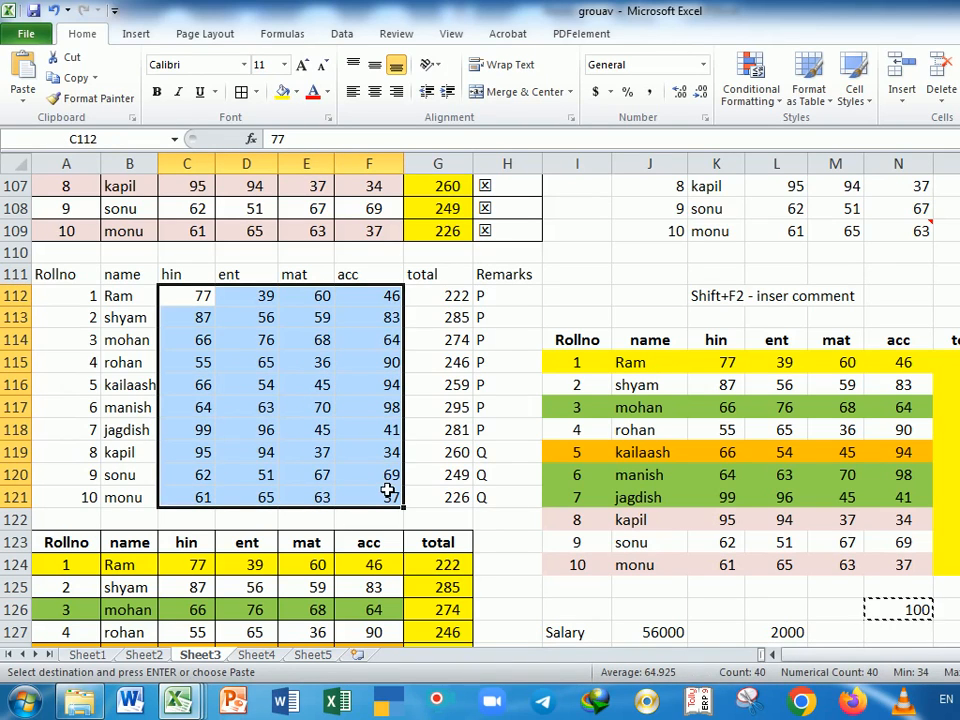
{"action": "key", "text": "ctrl+alt+v"}
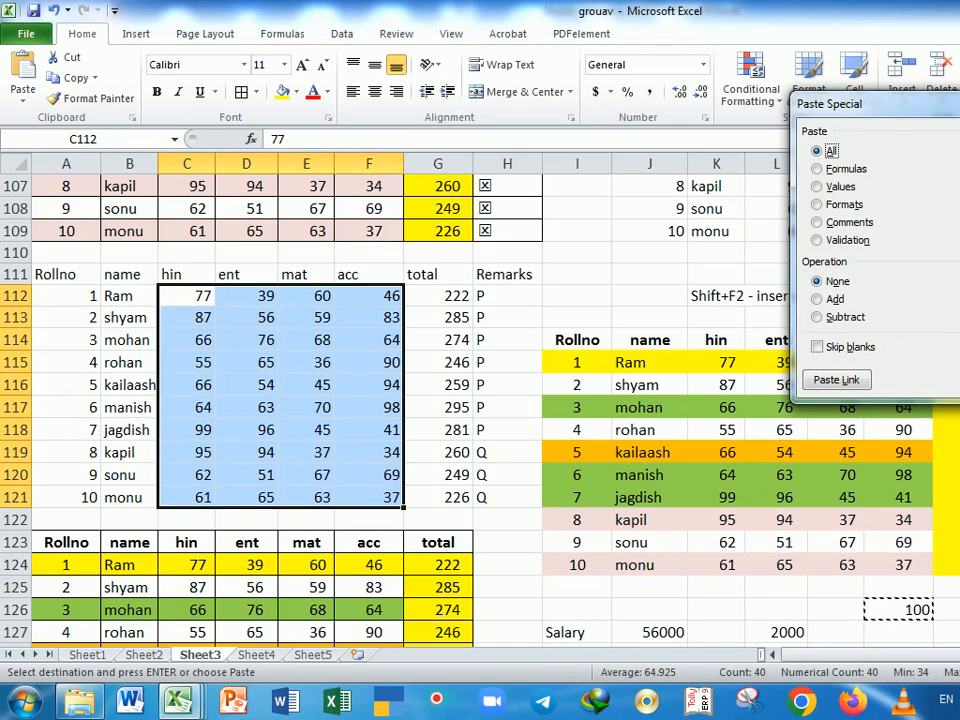
{"action": "key", "text": "i"}
{"action": "key", "text": "Return"}
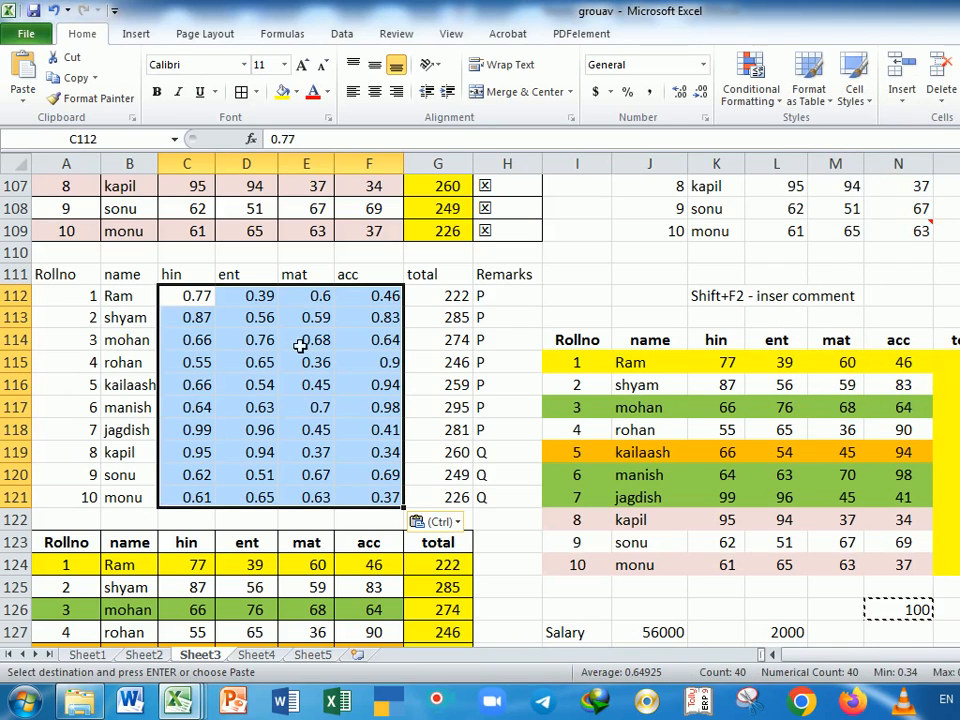
Format the divided marks in C112:F121 as percentages.
{"action": "left_click", "coordinate": [627, 91]}
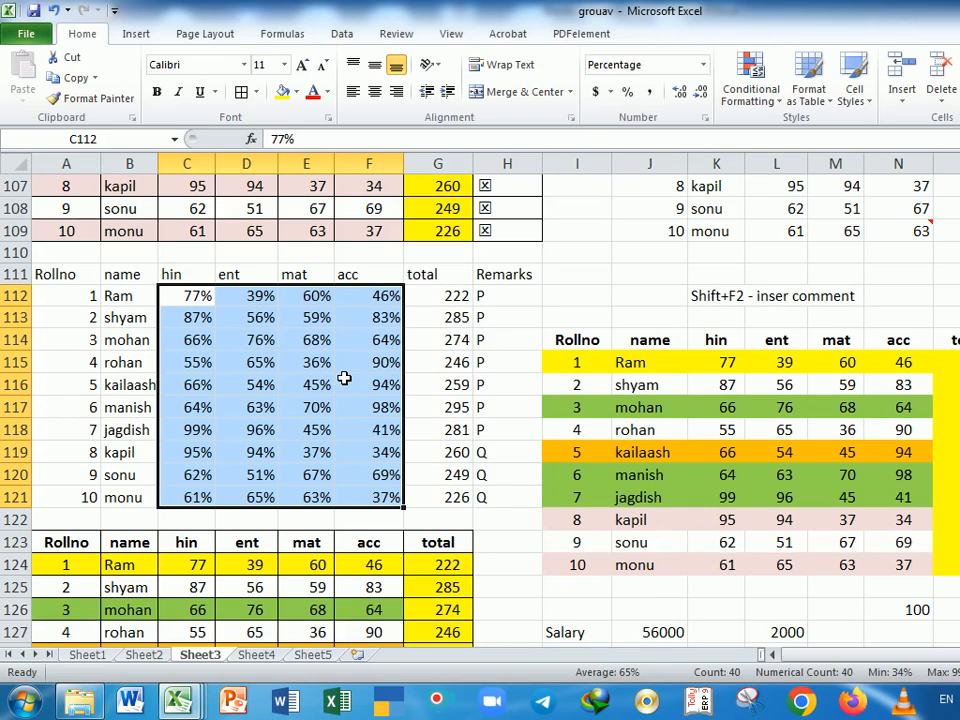
{"action": "scroll", "coordinate": [343, 378], "scroll_direction": "down", "scroll_amount": 1}
{"action": "left_click", "coordinate": [852, 612]}
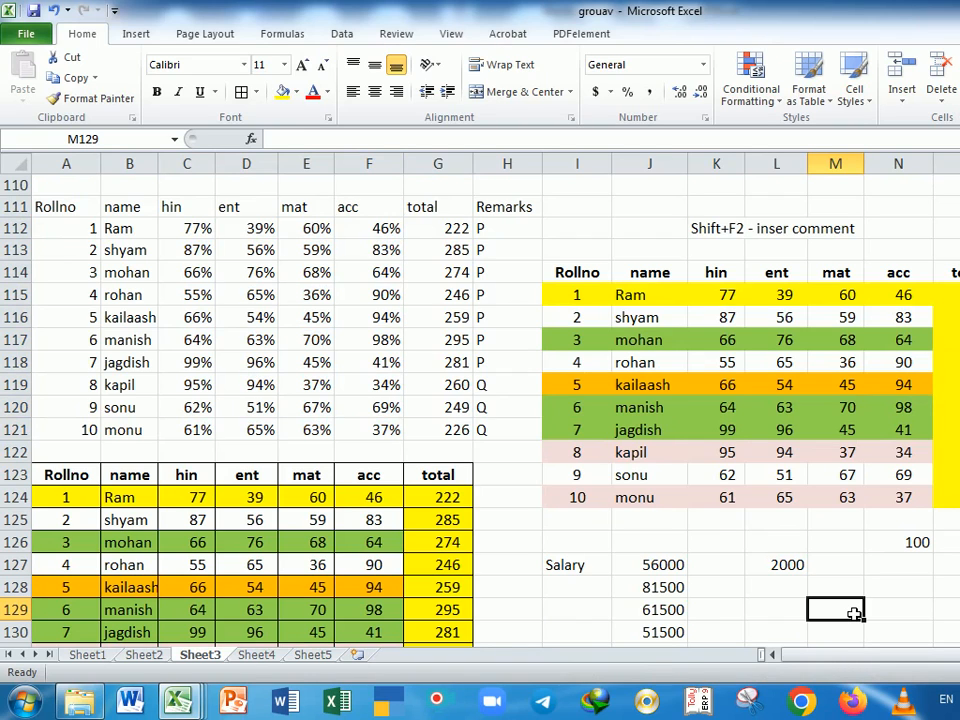
{"action": "key", "text": "ctrl+c"}
{"action": "key", "text": "ctrl+alt+v"}
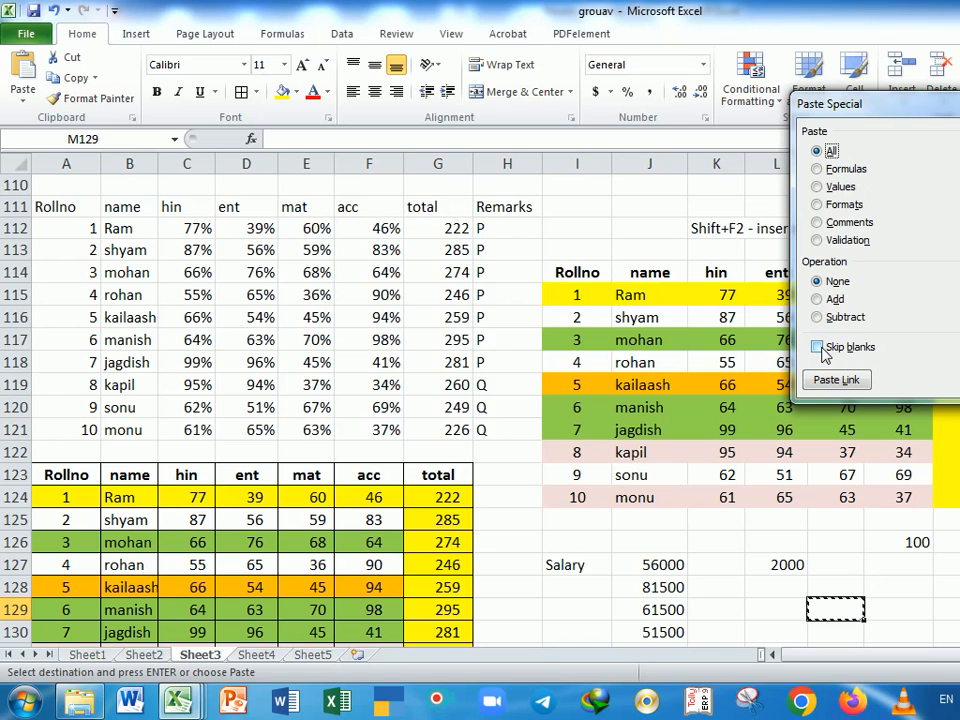
{"action": "key", "text": "Escape"}
Widen column K slightly and enter the replacement salaries 60000 in K127 and 70000 in K129.
{"action": "scroll", "coordinate": [913, 551], "scroll_direction": "down", "scroll_amount": 3}
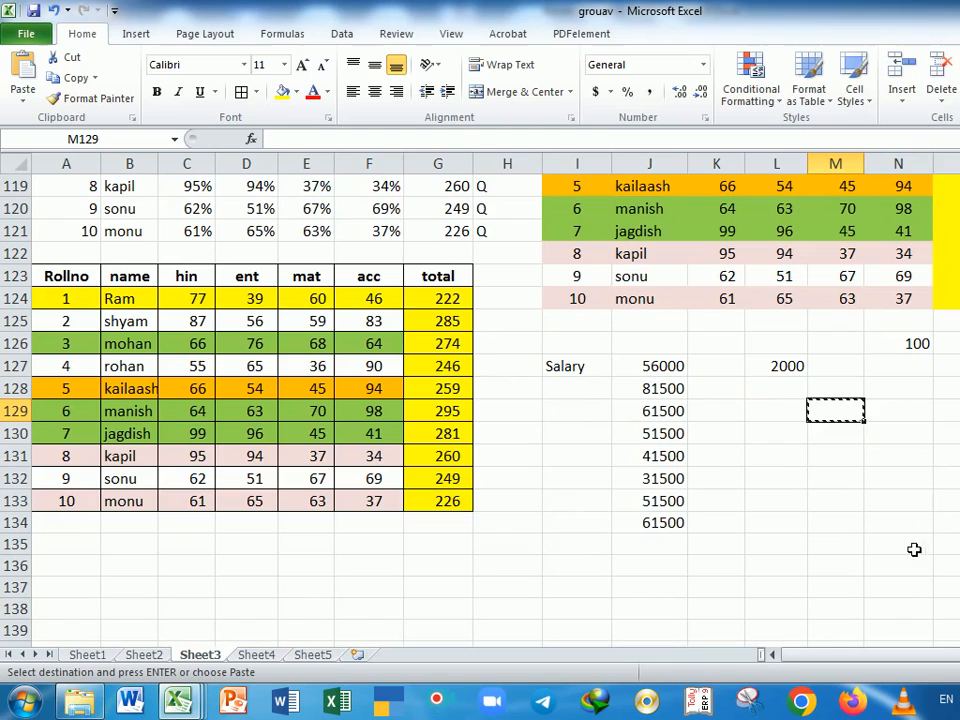
{"action": "left_click", "coordinate": [733, 376]}
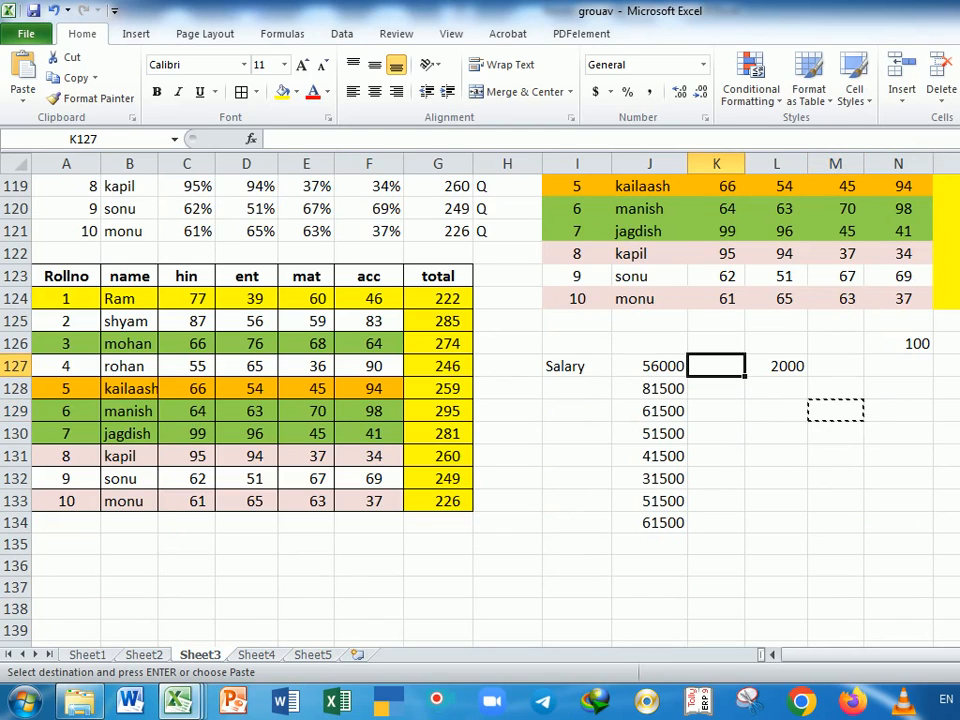
{"action": "left_click_drag", "start_coordinate": [746, 166], "coordinate": [775, 172]}
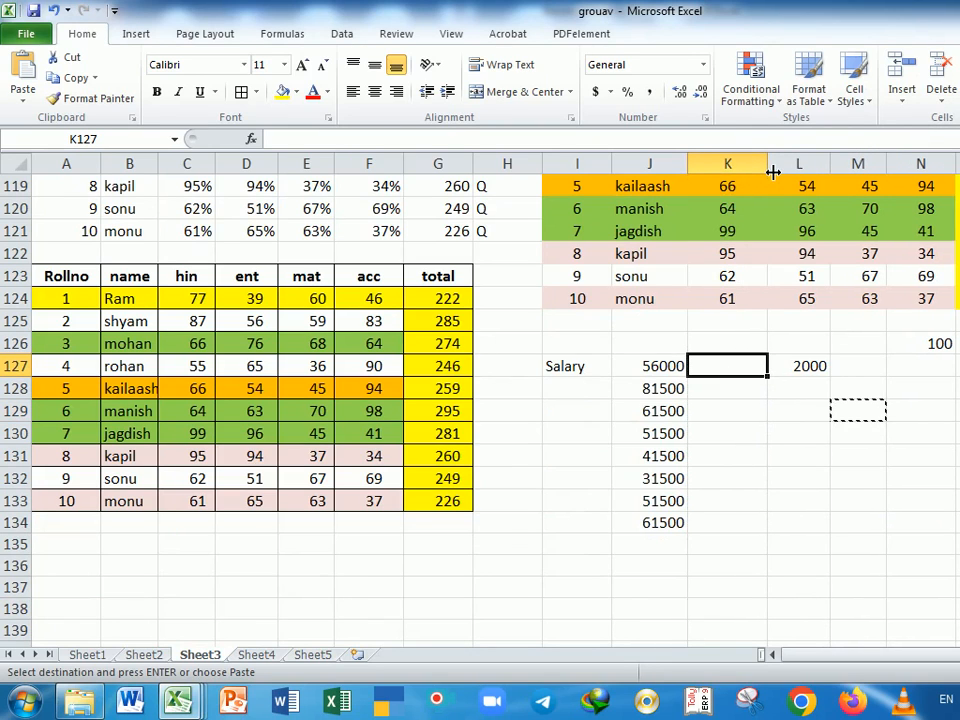
{"action": "type", "text": "60000"}
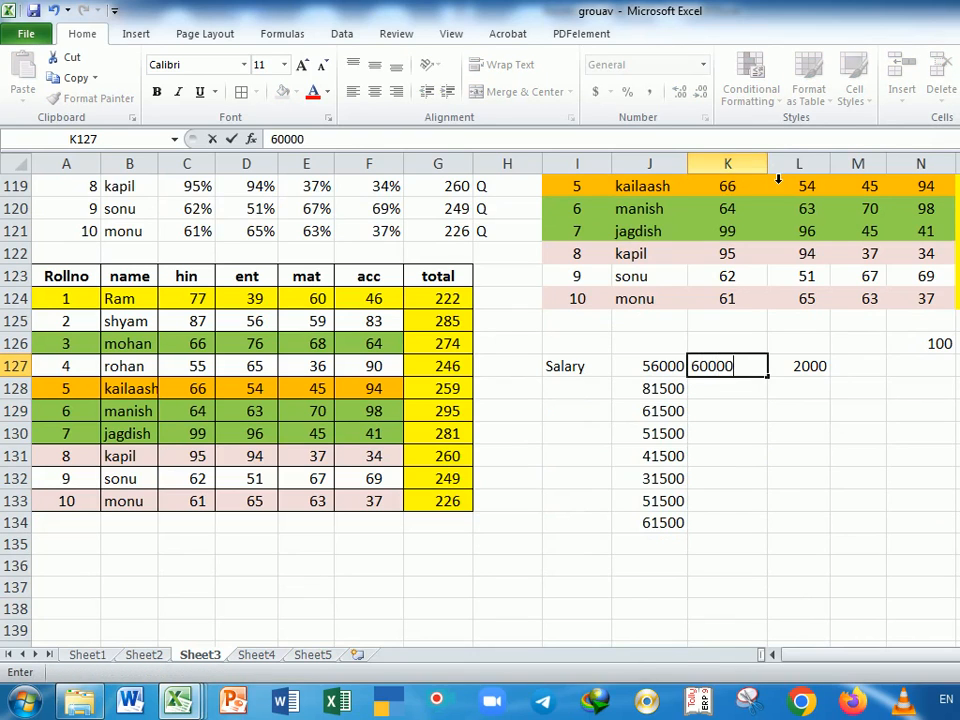
{"action": "key", "text": "Return"}
{"action": "key", "text": "Return"}
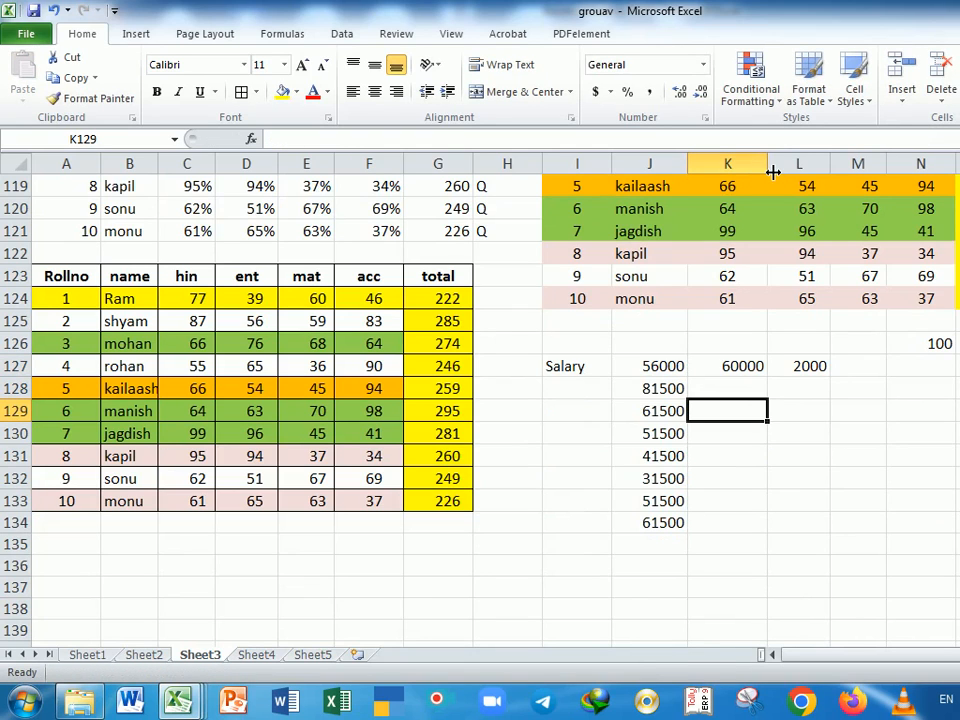
{"action": "type", "text": "70000"}
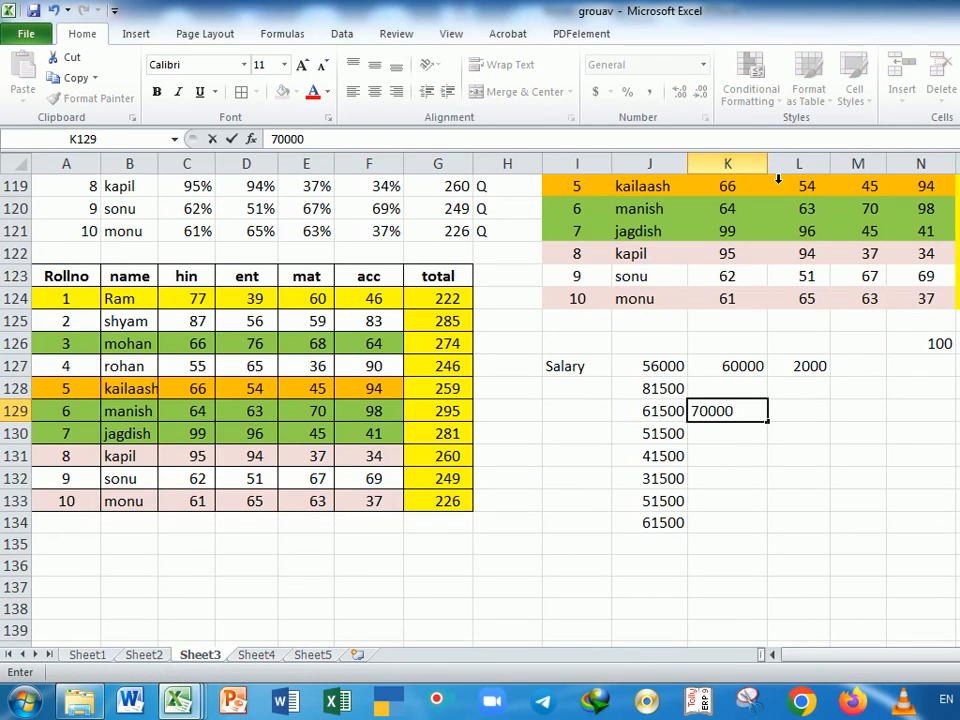
{"action": "key", "text": "Return"}
Enter the replacement salaries 40000 in K132 and 65000 in K134, leaving the other cells of the column blank.
{"action": "key", "text": "Return"}
{"action": "key", "text": "Return"}
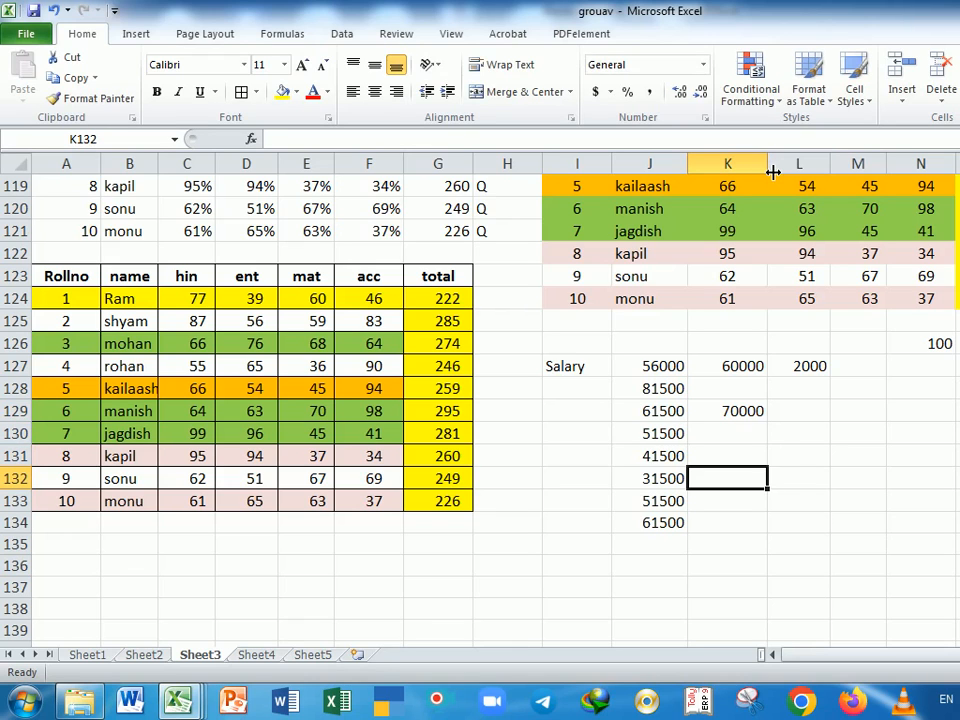
{"action": "type", "text": "40000"}
{"action": "key", "text": "Return"}
{"action": "key", "text": "Return"}
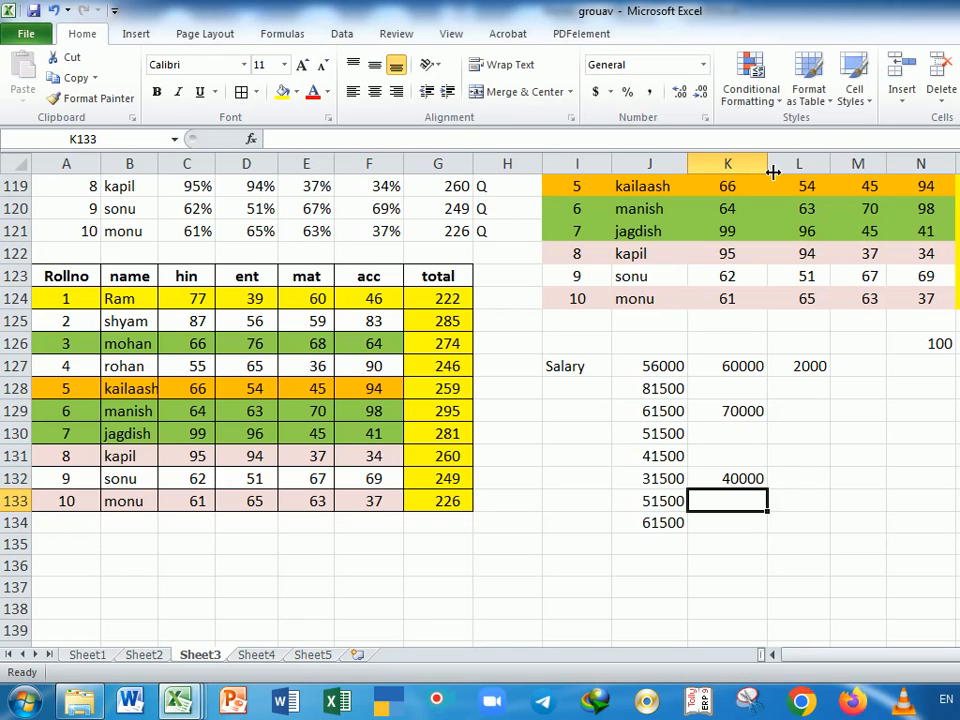
{"action": "type", "text": "6"}
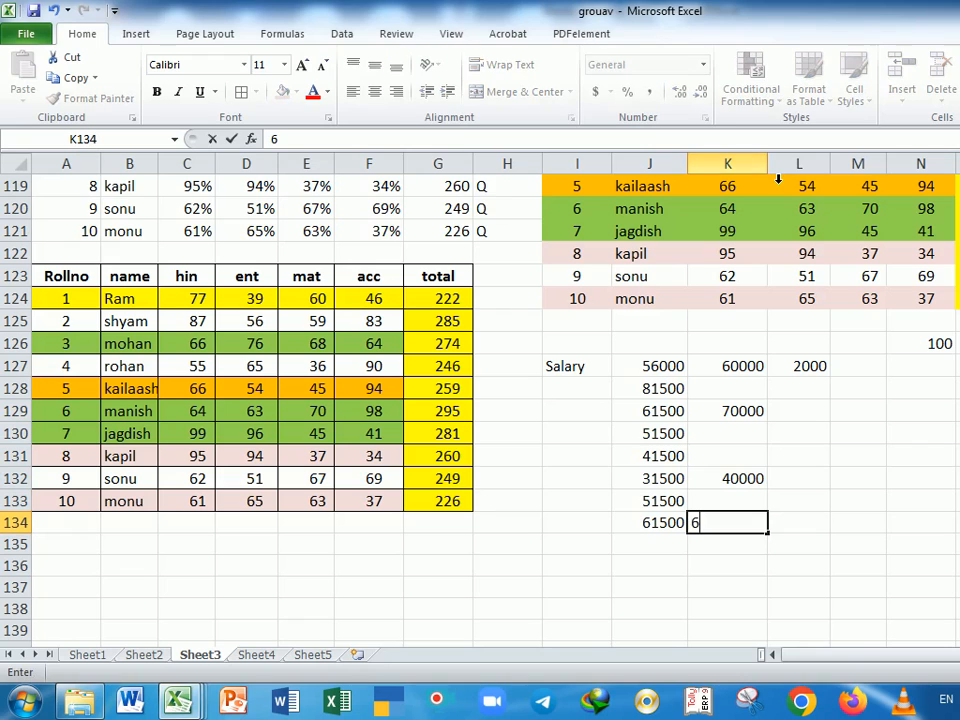
{"action": "type", "text": "5000"}
{"action": "key", "text": "Return"}
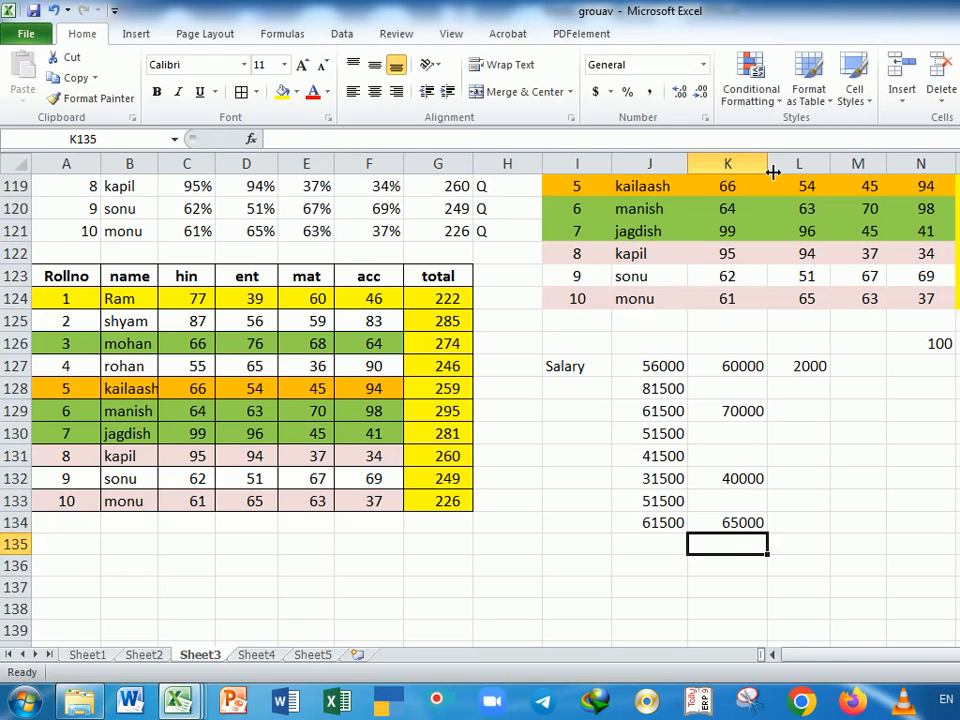
Move the 60000 in K127 over the salary in J127, accepting the replacement, and undo the move.
{"action": "left_click", "coordinate": [735, 370]}
{"action": "left_click_drag", "start_coordinate": [741, 379], "coordinate": [657, 372]}
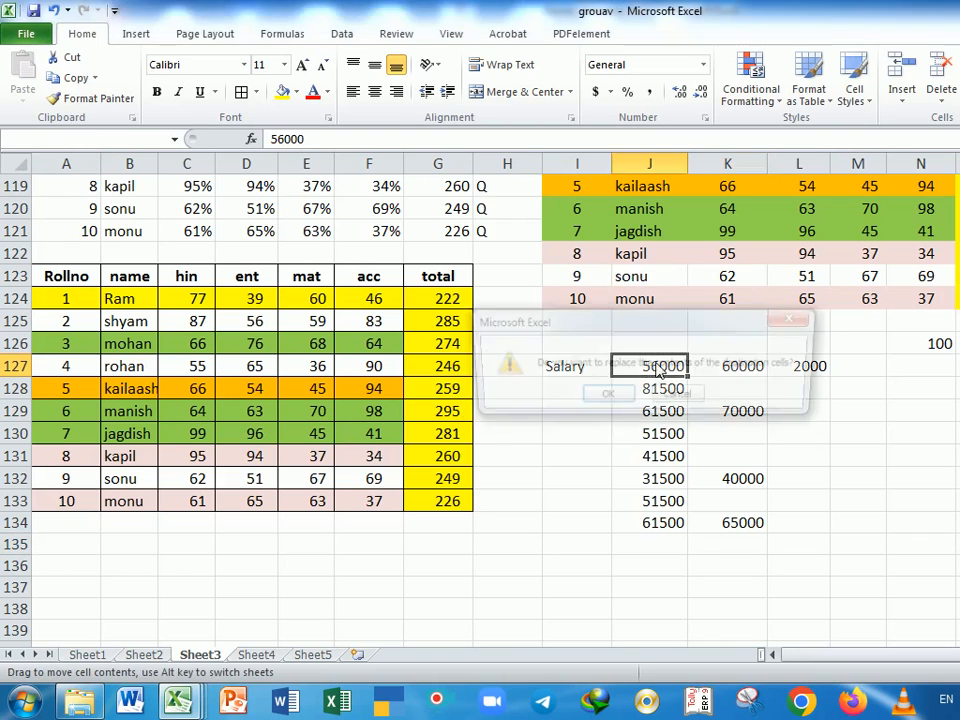
{"action": "key", "text": "Return"}
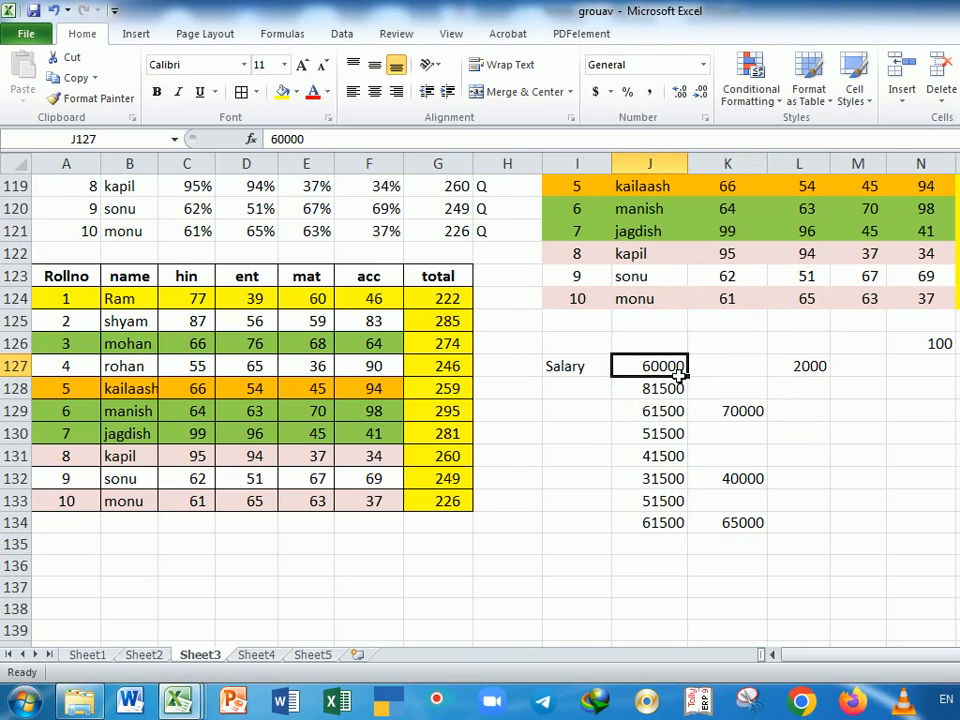
{"action": "key", "text": "ctrl+z"}
Copy K127:K134 and paste it over the salaries J127:J134 using Paste Special with Skip blanks enabled.
{"action": "left_click_drag", "start_coordinate": [735, 366], "coordinate": [740, 522]}
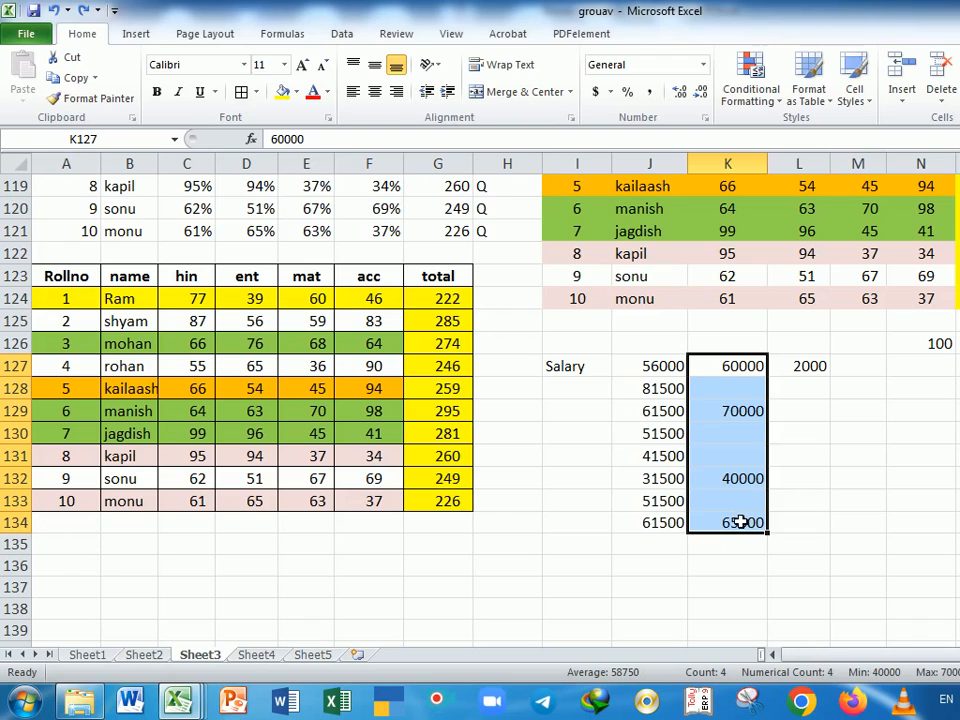
{"action": "key", "text": "ctrl+c"}
{"action": "left_click_drag", "start_coordinate": [649, 373], "coordinate": [640, 522]}
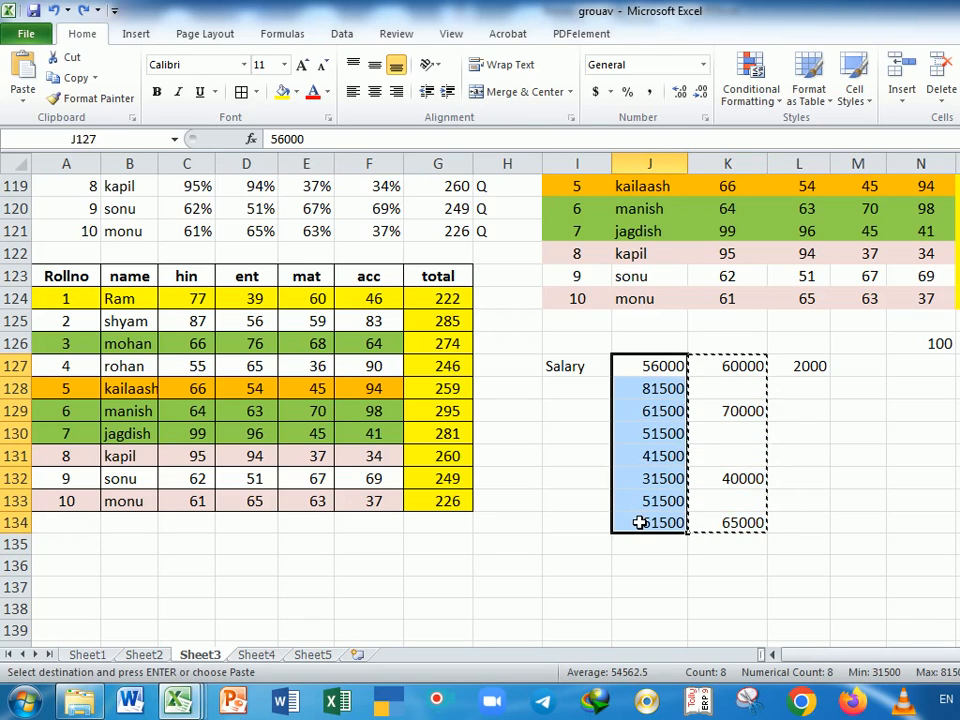
{"action": "key", "text": "ctrl+alt+v"}
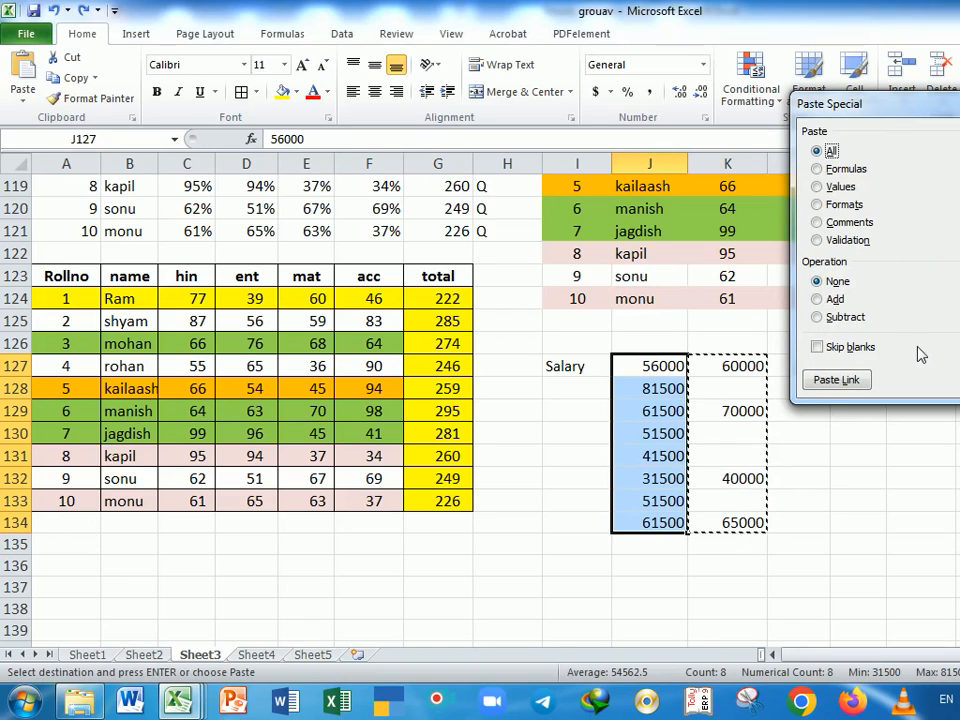
{"action": "left_click", "coordinate": [817, 347]}
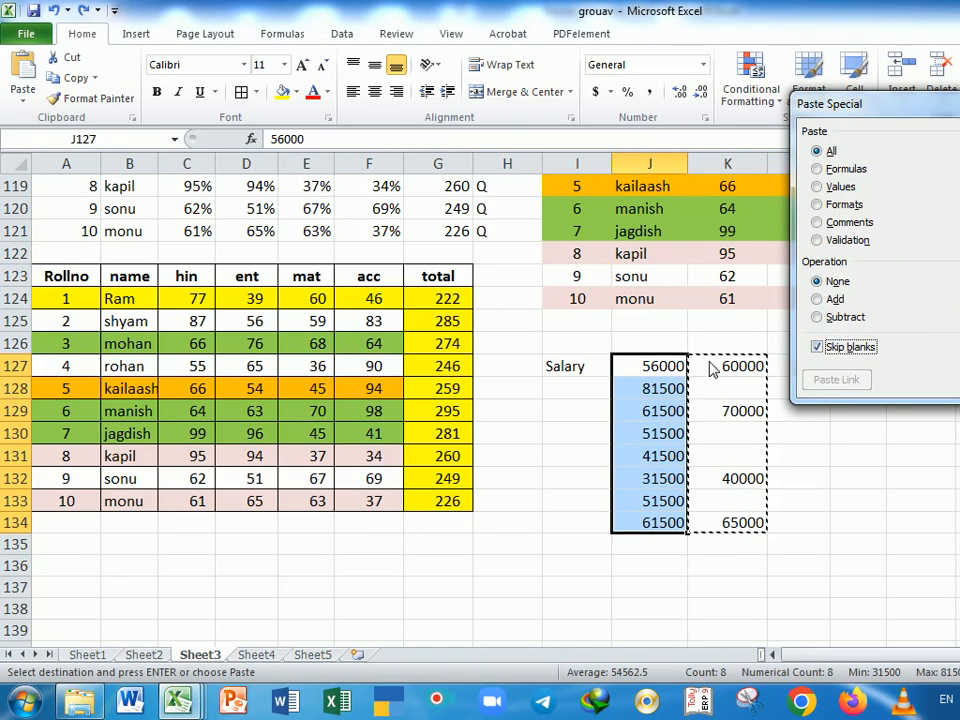
{"action": "key", "text": "Return"}
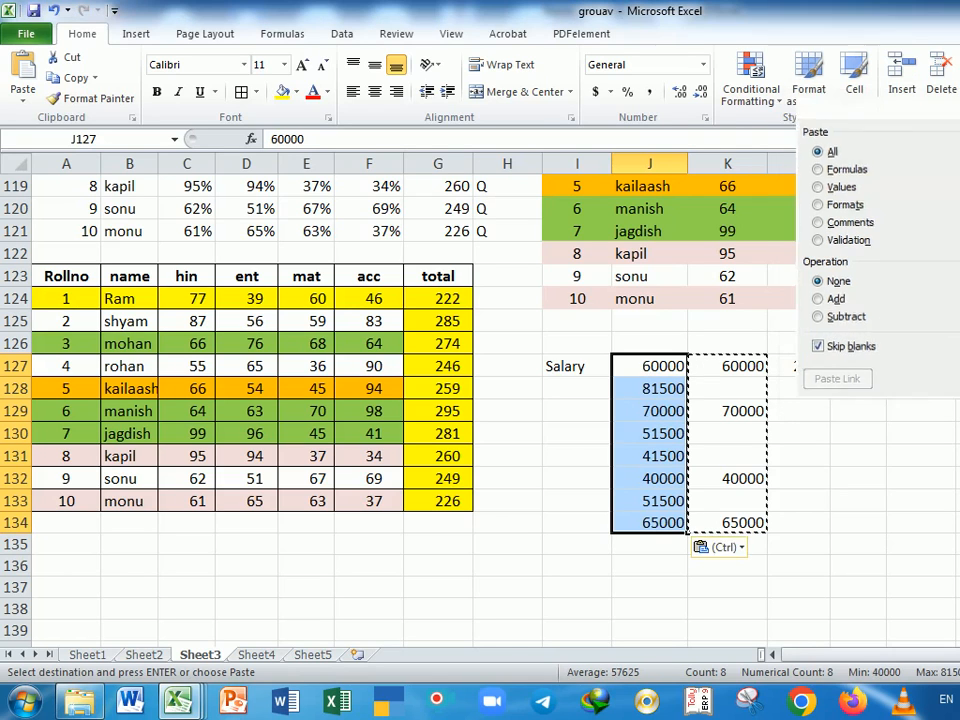
{"action": "left_click", "coordinate": [825, 475]}
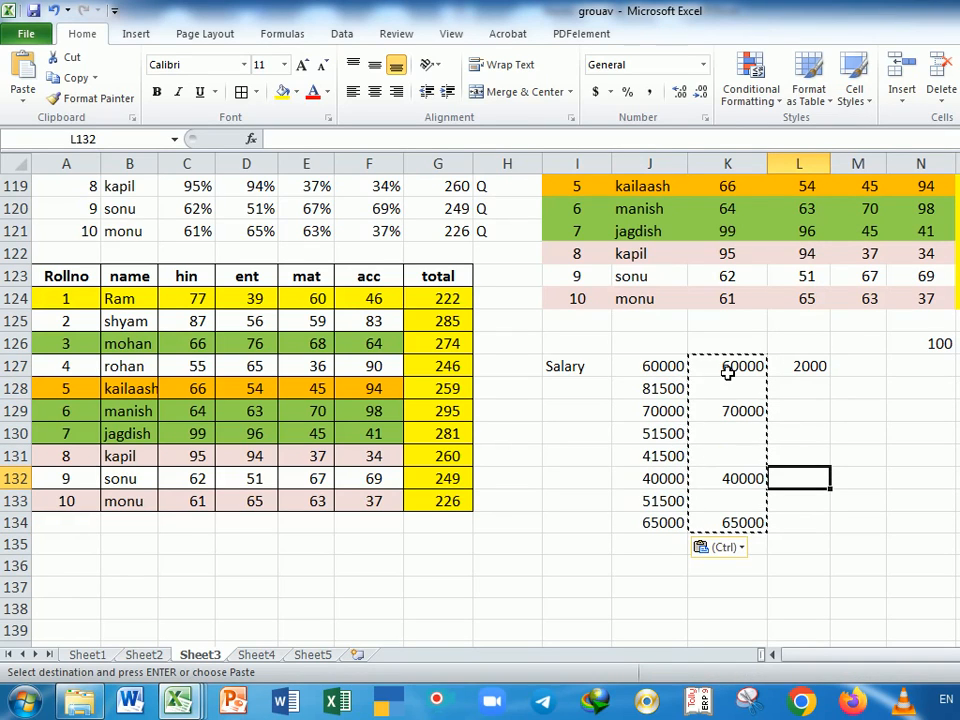
{"action": "left_click", "coordinate": [883, 483]}
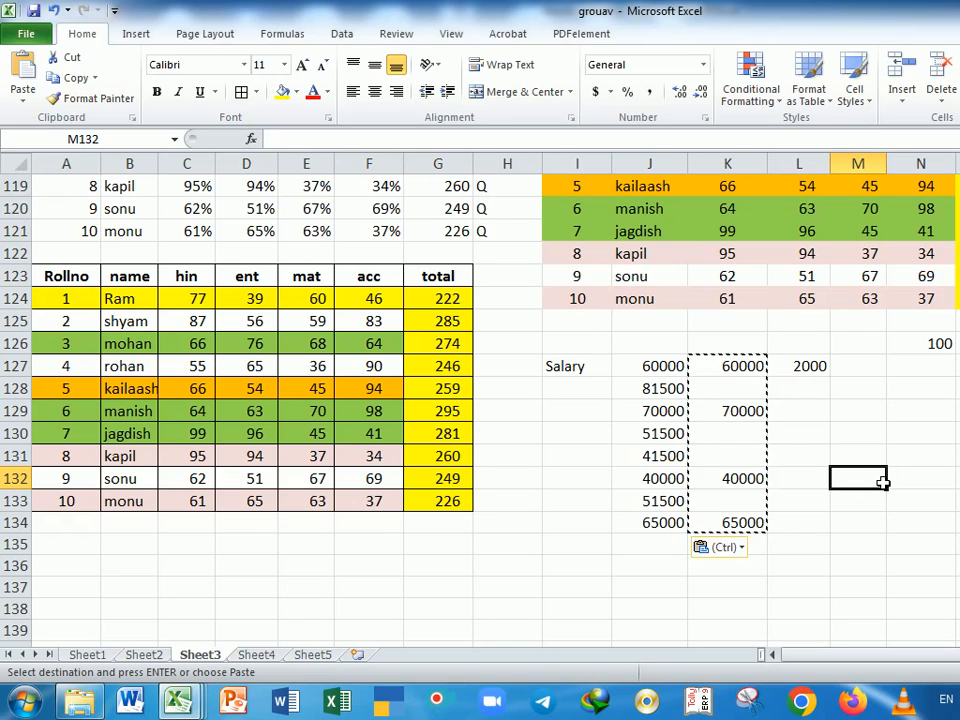
{"action": "key", "text": "Escape"}
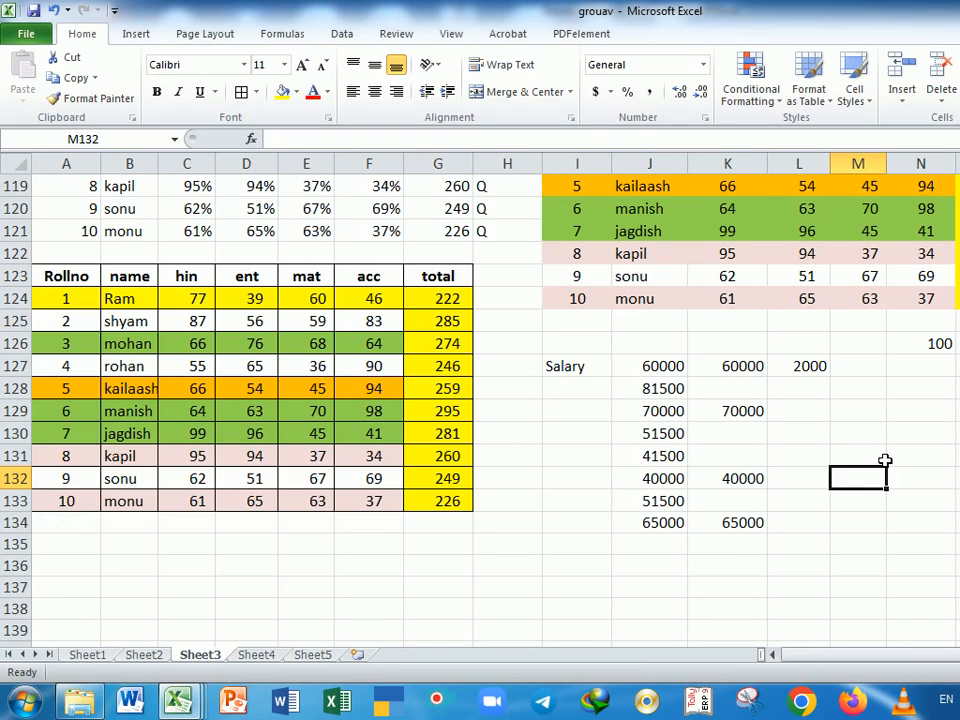
Copy the replacement salaries K127:K134 again and repeat the Skip blanks paste onto J127:J134.
{"action": "left_click_drag", "start_coordinate": [754, 369], "coordinate": [746, 521]}
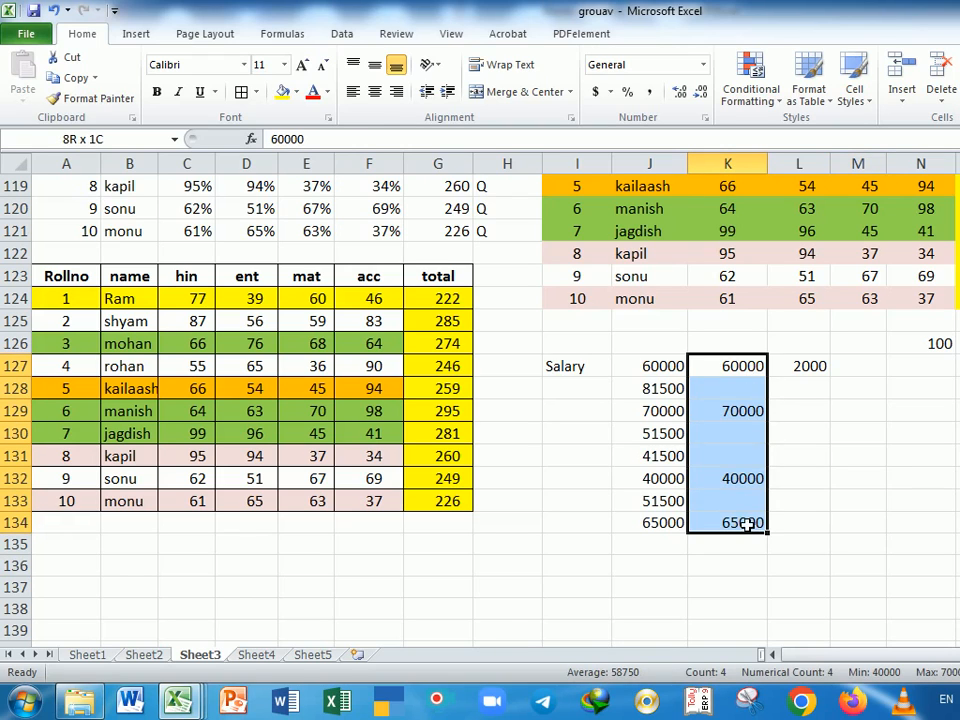
{"action": "left_click", "coordinate": [819, 368]}
{"action": "left_click", "coordinate": [745, 368]}
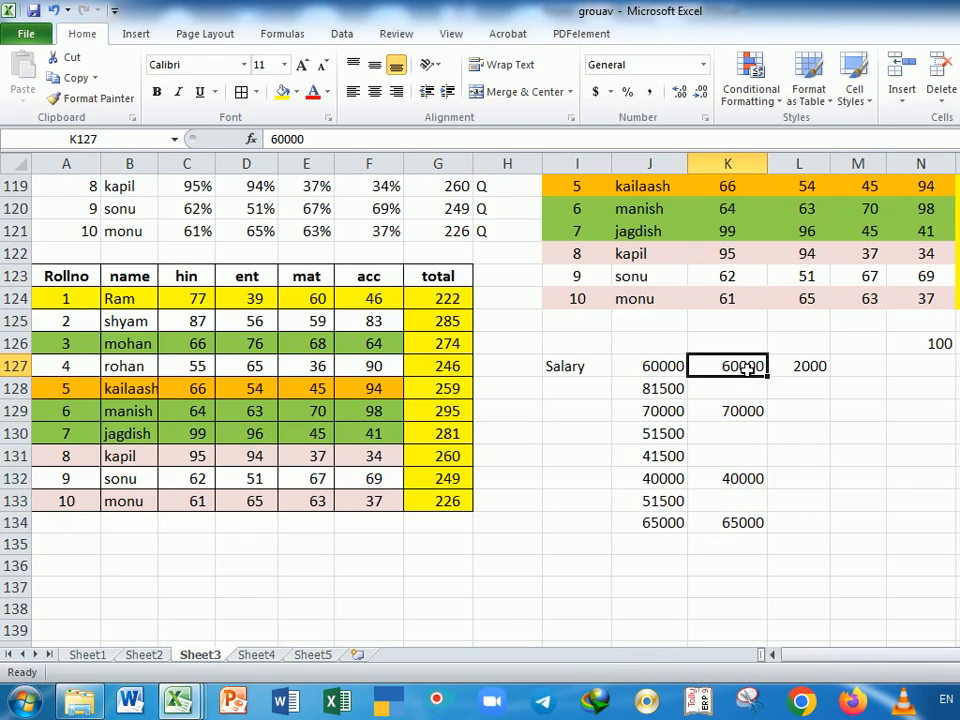
{"action": "left_click", "coordinate": [672, 367]}
{"action": "left_click_drag", "start_coordinate": [746, 369], "coordinate": [729, 521]}
{"action": "key", "text": "ctrl+c"}
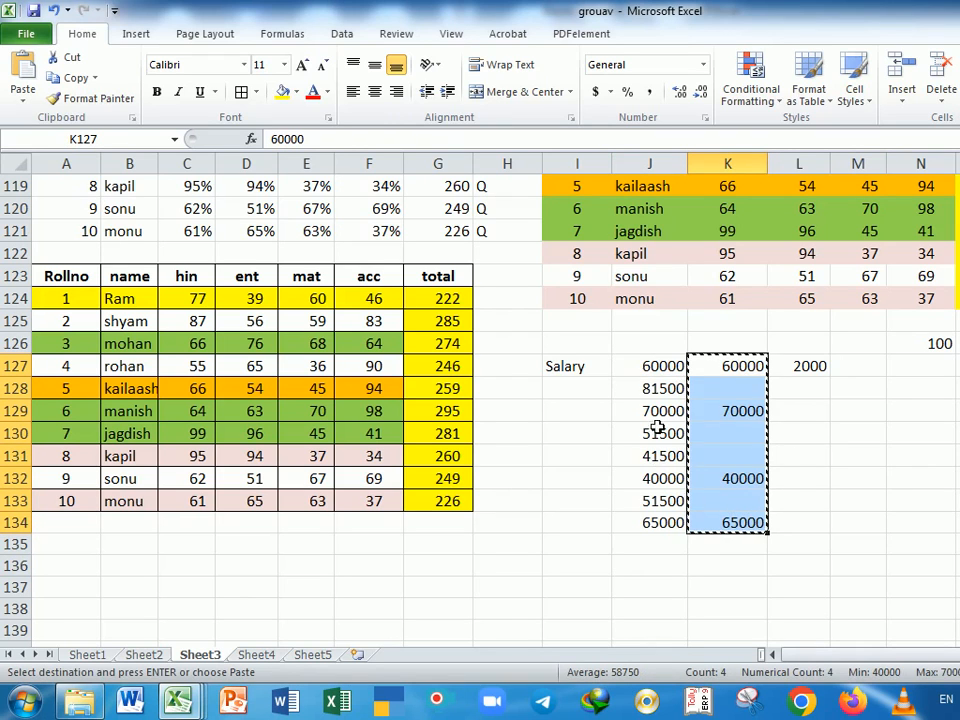
{"action": "left_click_drag", "start_coordinate": [657, 375], "coordinate": [666, 521]}
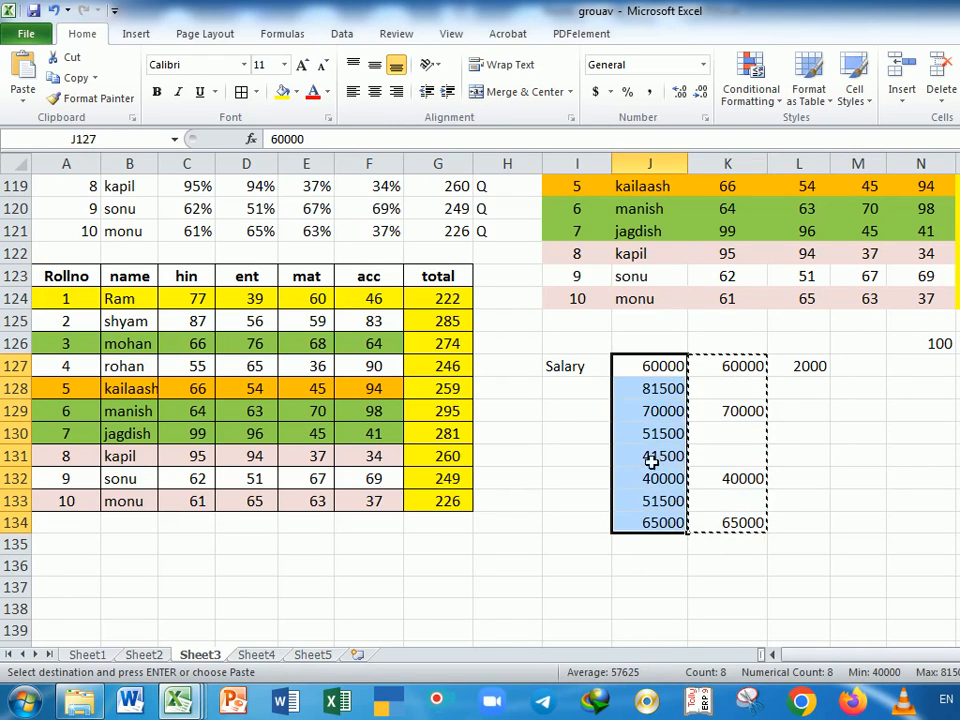
{"action": "right_click", "coordinate": [648, 462]}
{"action": "left_click", "coordinate": [713, 223]}
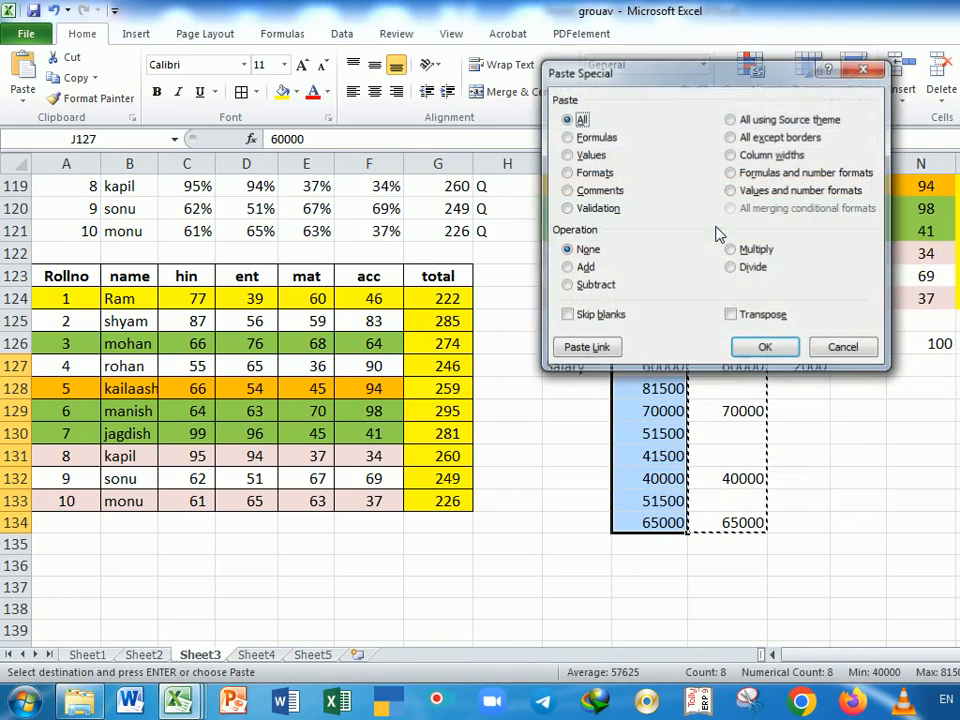
{"action": "left_click", "coordinate": [601, 318]}
{"action": "left_click", "coordinate": [755, 348]}
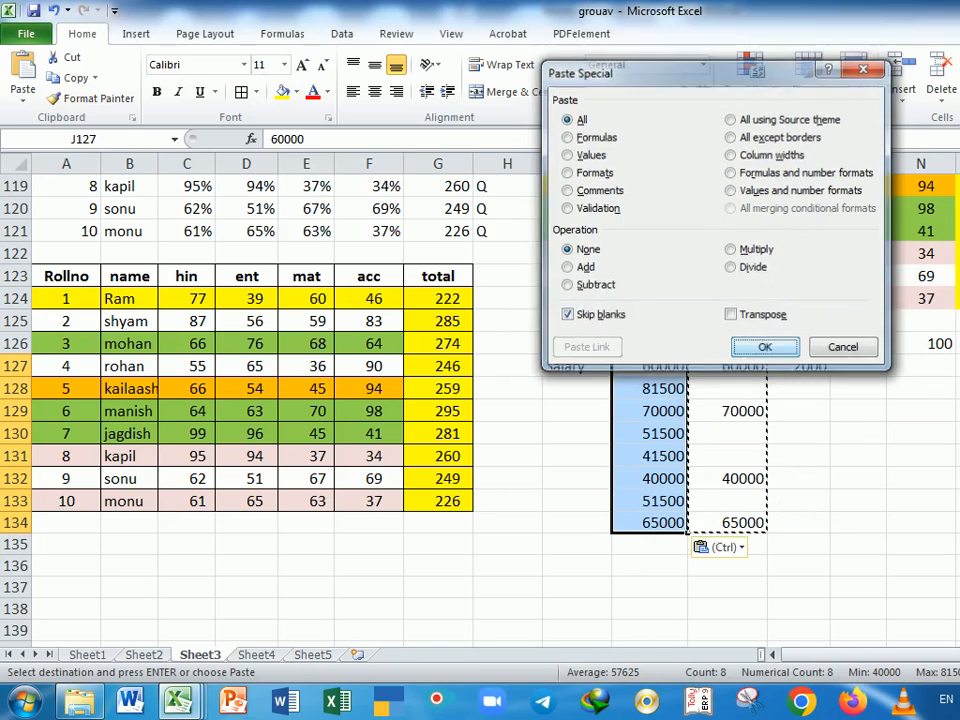
Compare the blank cell K128 with the salary beside it in J128 and end the copy mode.
{"action": "left_click_drag", "start_coordinate": [870, 454], "coordinate": [858, 434]}
{"action": "left_click", "coordinate": [709, 396]}
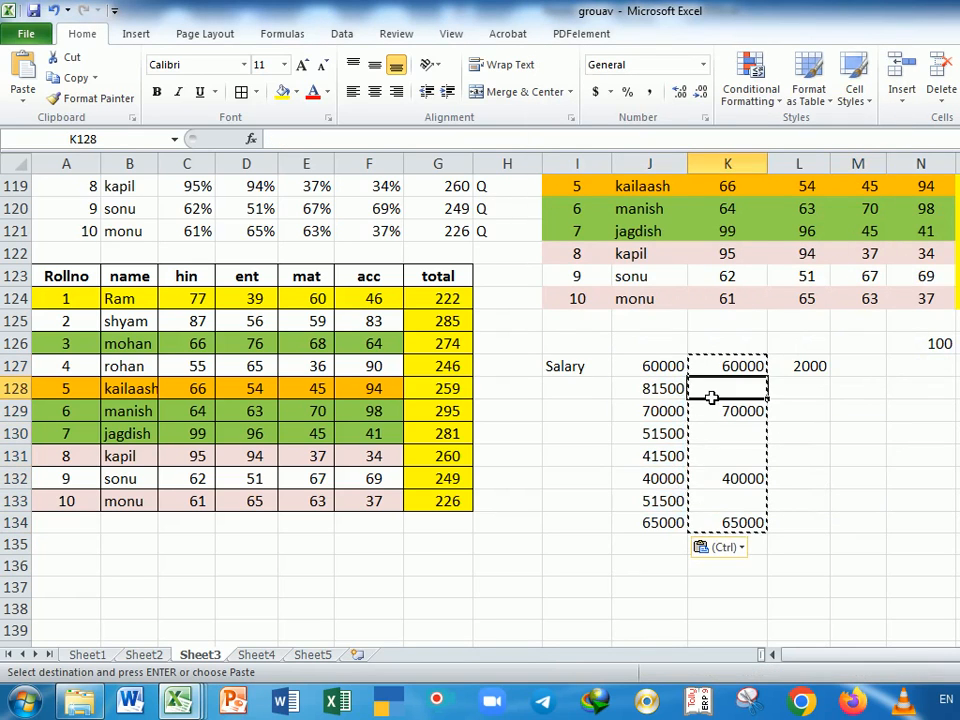
{"action": "left_click", "coordinate": [677, 396]}
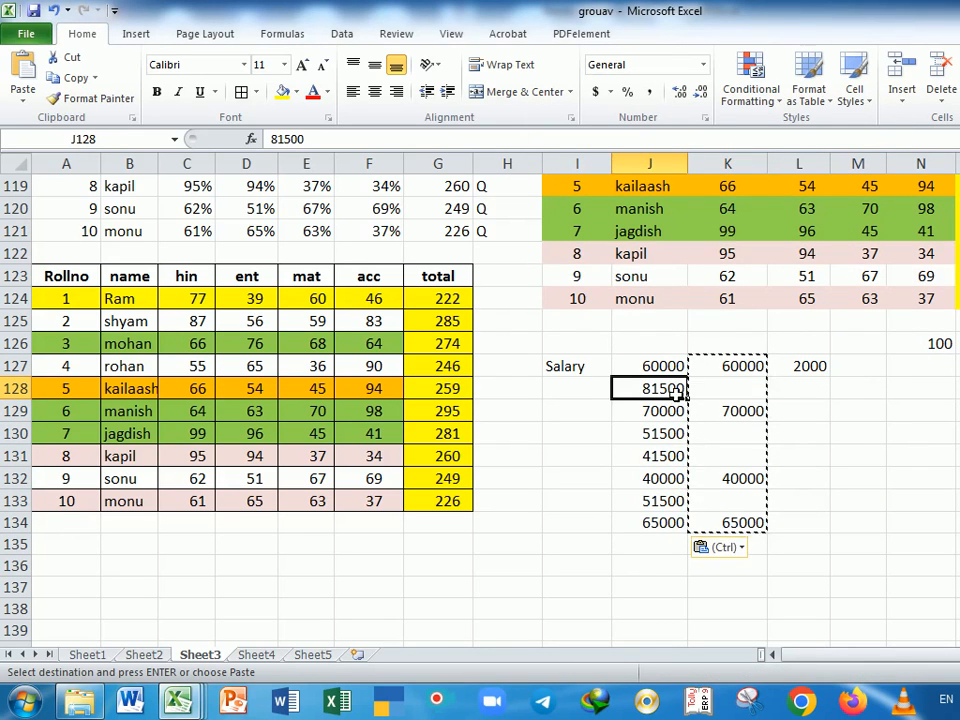
{"action": "left_click", "coordinate": [816, 409]}
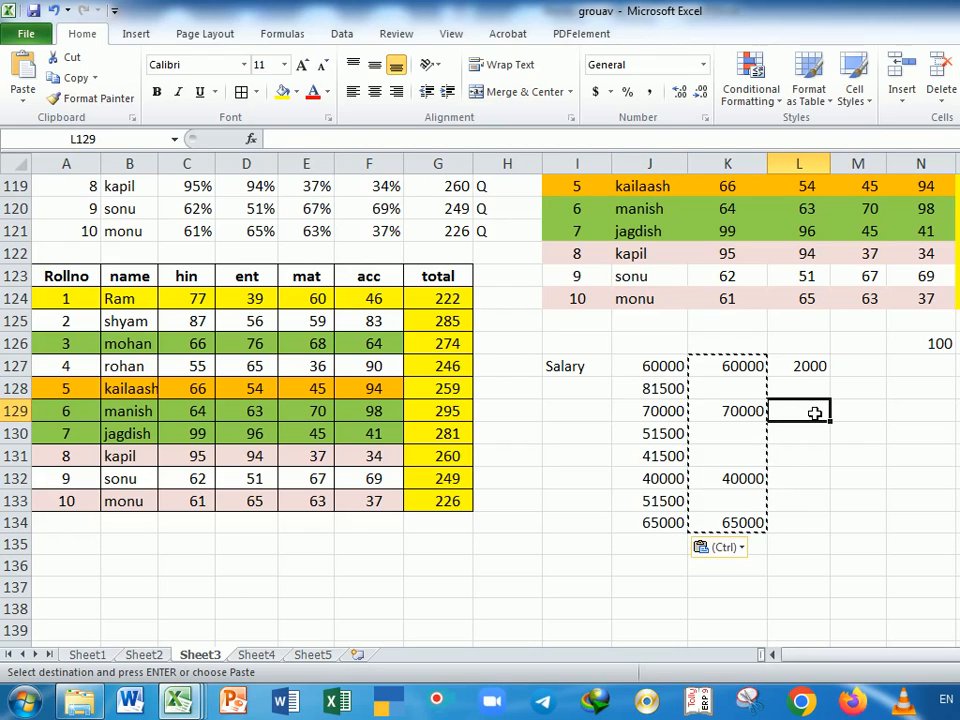
{"action": "key", "text": "Escape"}
{"action": "left_click", "coordinate": [818, 480]}
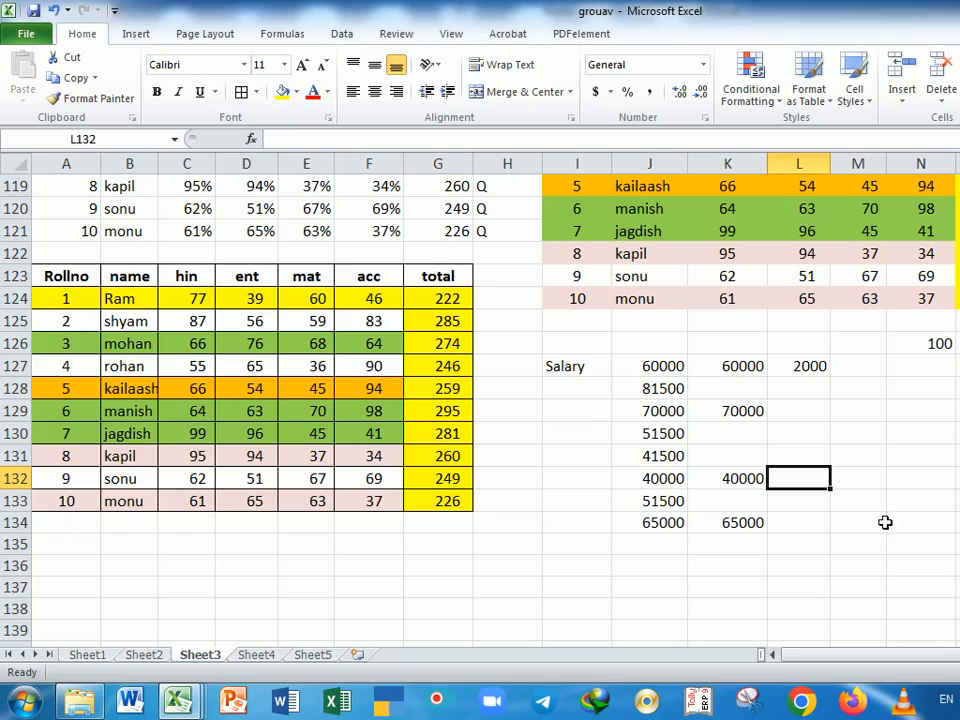
{"action": "scroll", "coordinate": [896, 521], "scroll_direction": "up", "scroll_amount": 3}
{"action": "scroll", "coordinate": [898, 518], "scroll_direction": "up", "scroll_amount": 6}
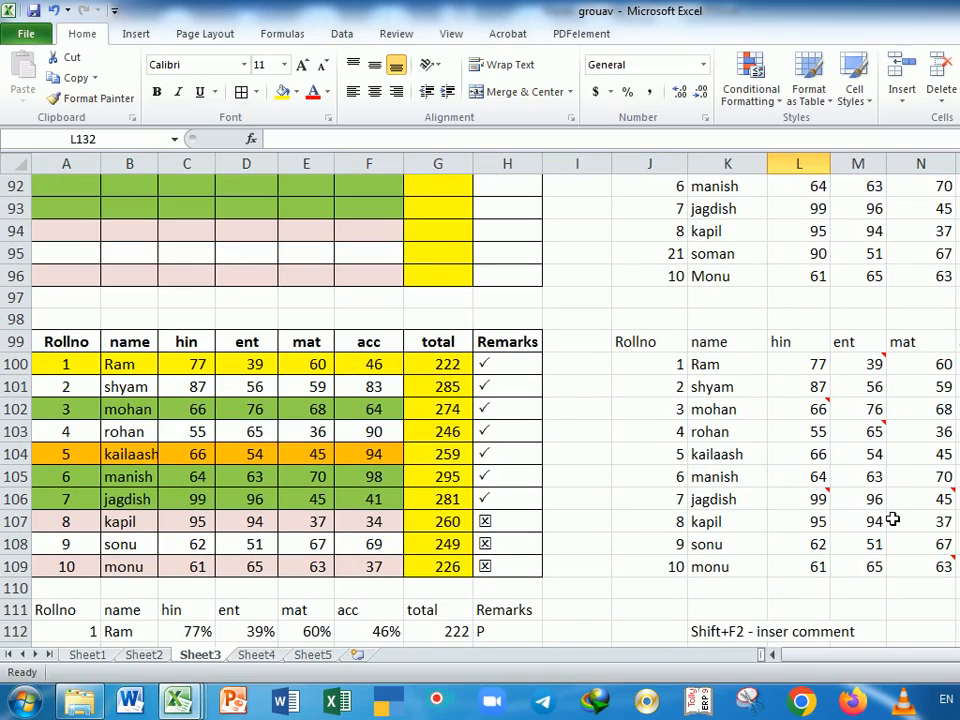
{"action": "scroll", "coordinate": [898, 519], "scroll_direction": "up", "scroll_amount": 8}
{"action": "scroll", "coordinate": [886, 524], "scroll_direction": "up", "scroll_amount": 20}
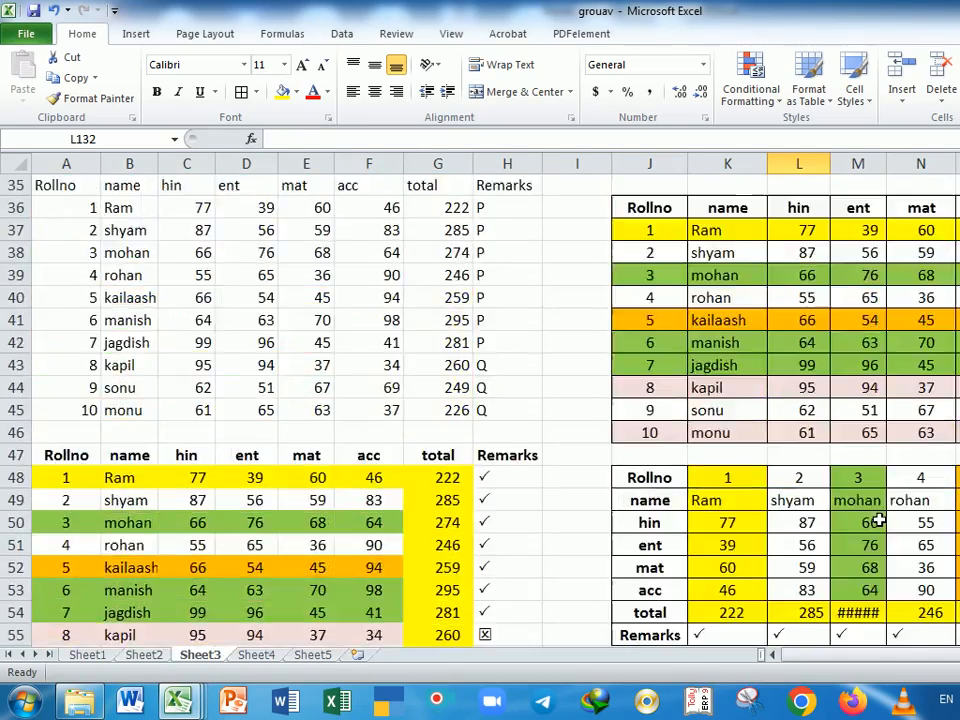
Delete the entire sheet row 128 through the kailaash record on Sheet3, and undo the deletion.
{"action": "scroll", "coordinate": [858, 490], "scroll_direction": "down", "scroll_amount": 20}
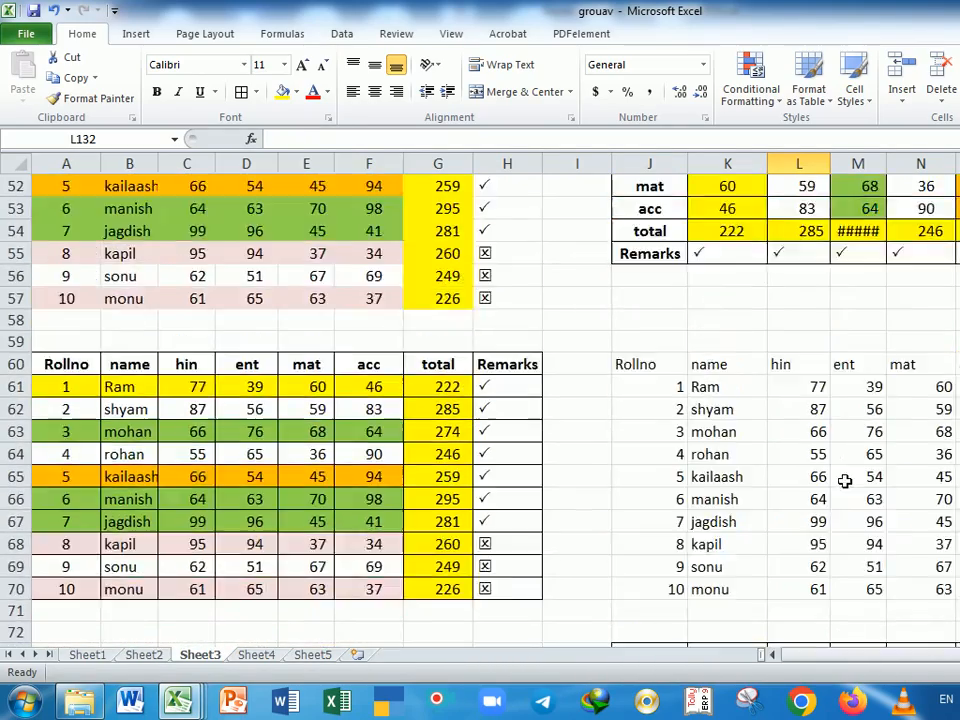
{"action": "scroll", "coordinate": [848, 458], "scroll_direction": "down", "scroll_amount": 13}
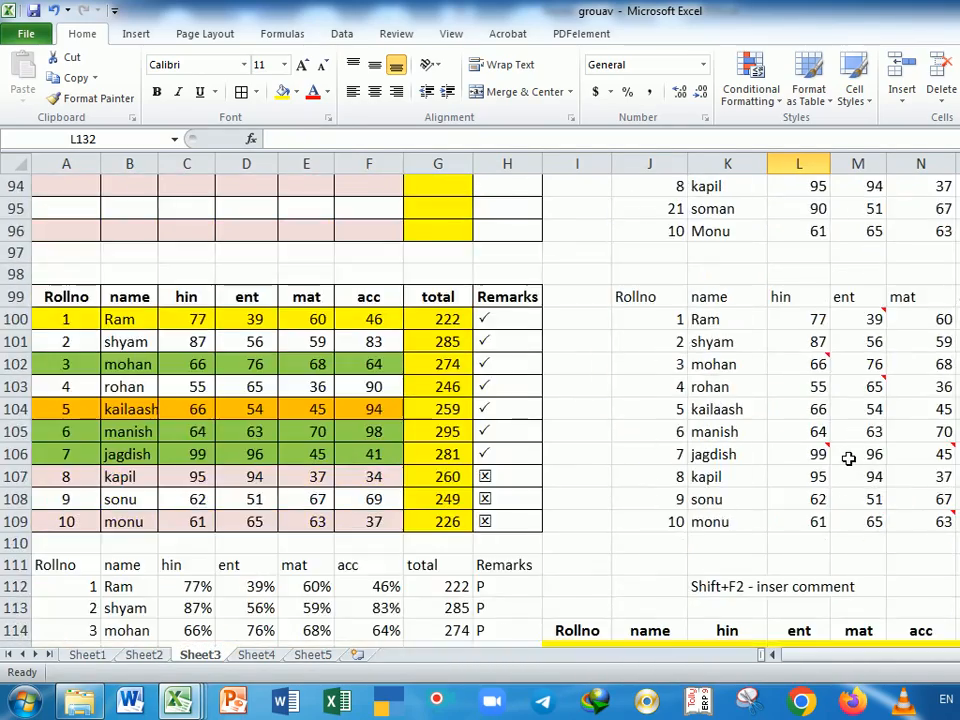
{"action": "scroll", "coordinate": [842, 467], "scroll_direction": "down", "scroll_amount": 1}
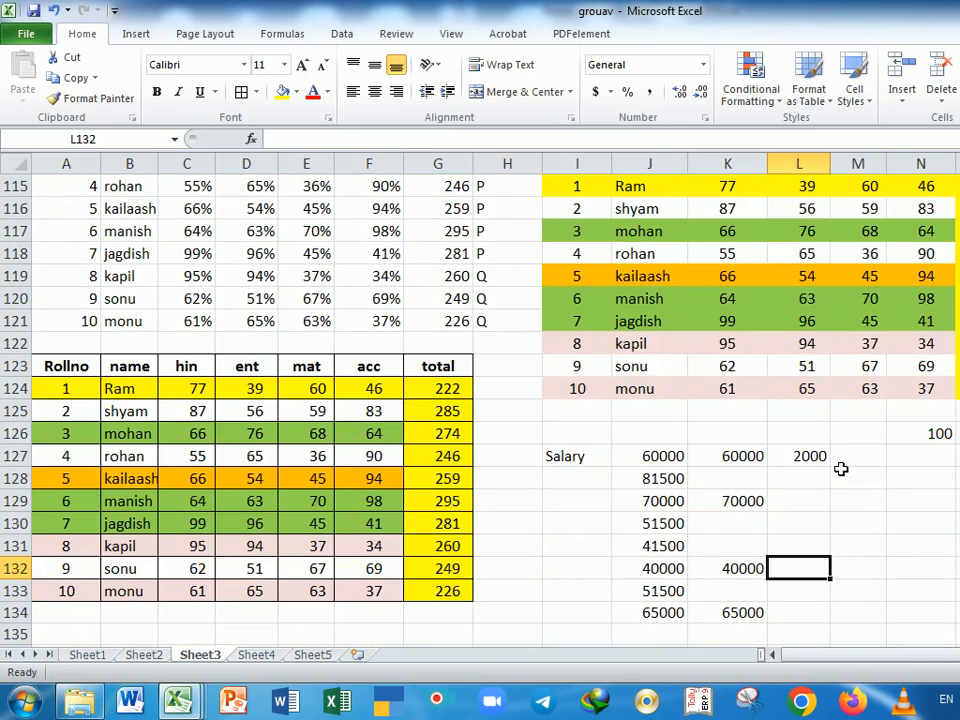
{"action": "scroll", "coordinate": [841, 469], "scroll_direction": "down", "scroll_amount": 2}
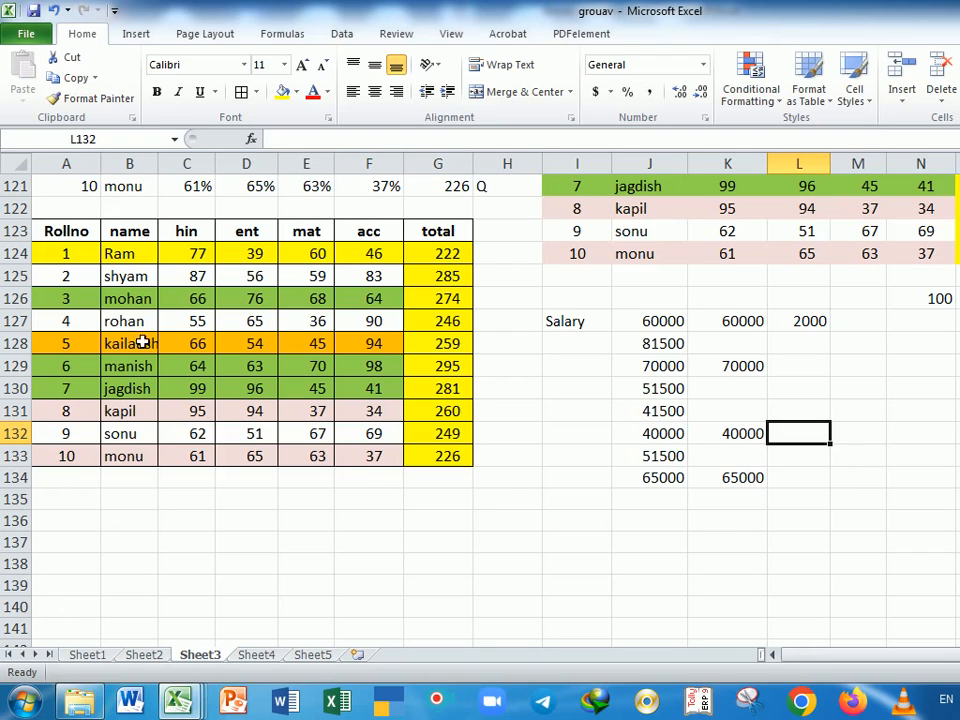
{"action": "left_click", "coordinate": [302, 345]}
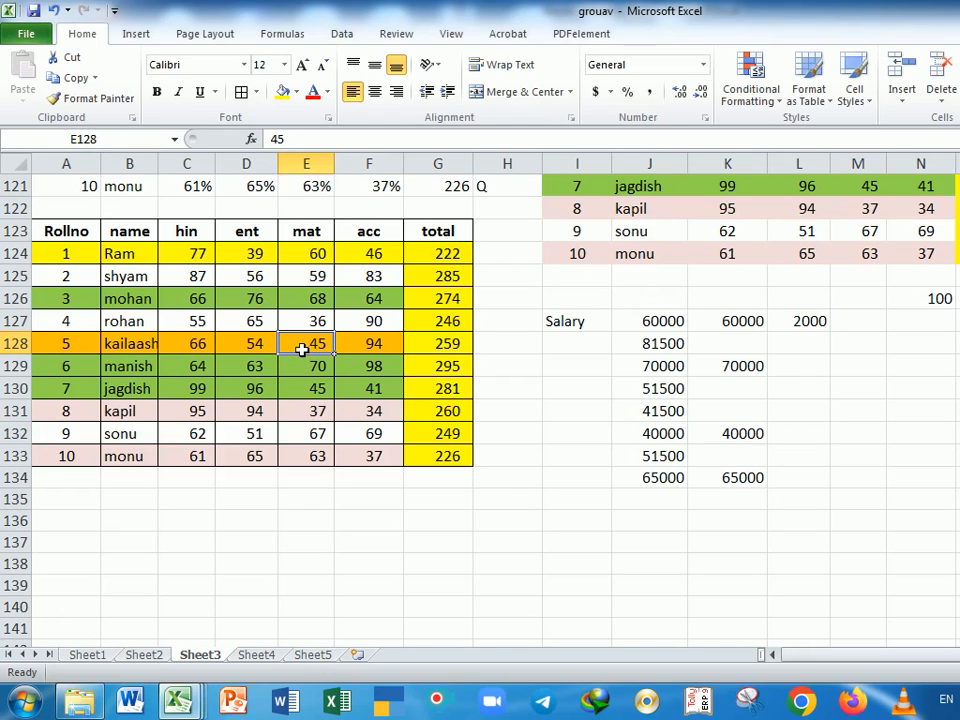
{"action": "left_click", "coordinate": [950, 98]}
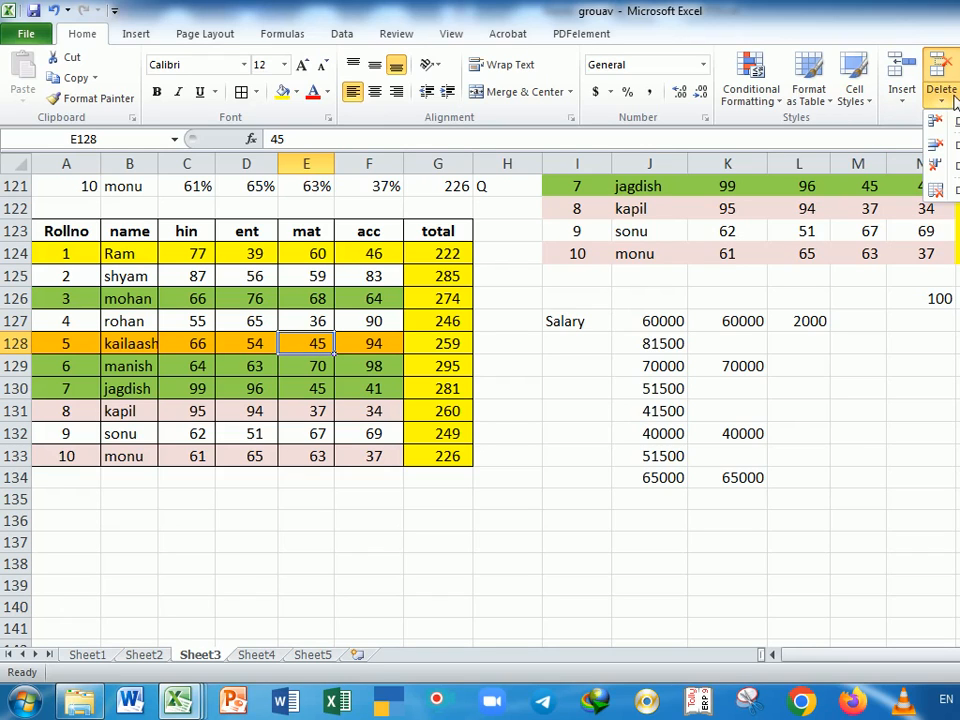
{"action": "left_click", "coordinate": [945, 144]}
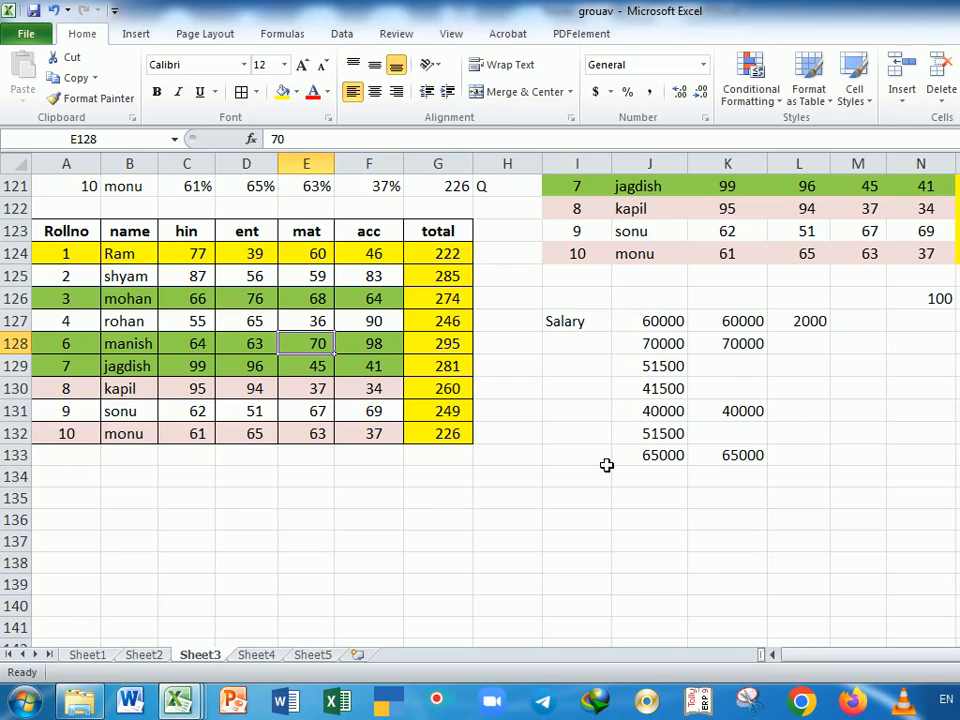
{"action": "key", "text": "ctrl+z"}
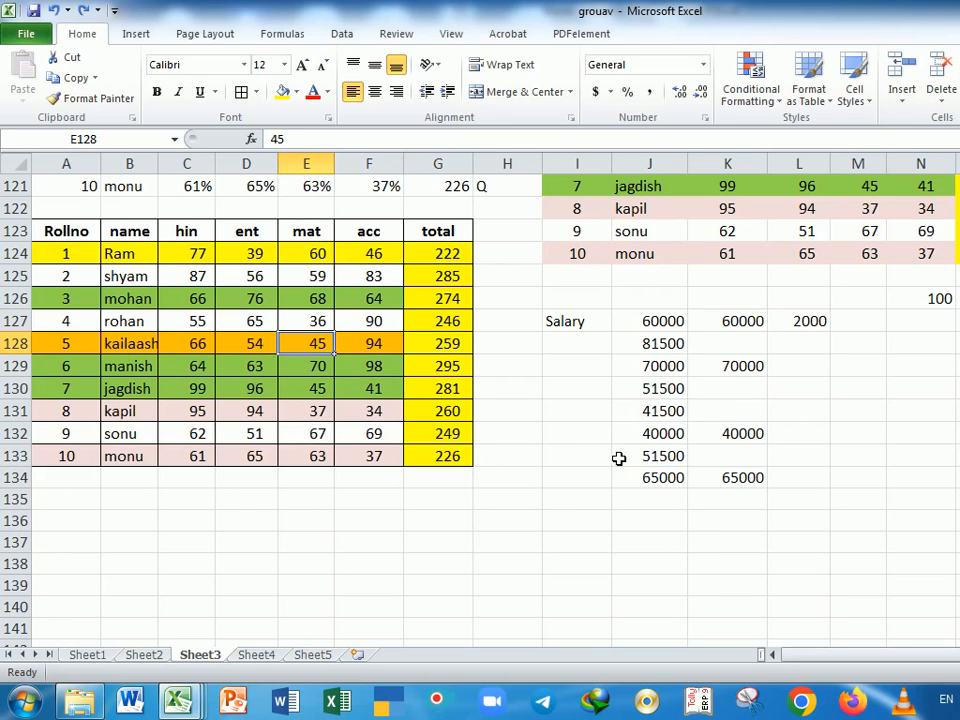
On Sheet4, insert a blank sheet column before the MRP column D and undo the insertion.
{"action": "left_click", "coordinate": [256, 654]}
{"action": "scroll", "coordinate": [466, 520], "scroll_direction": "up", "scroll_amount": 4}
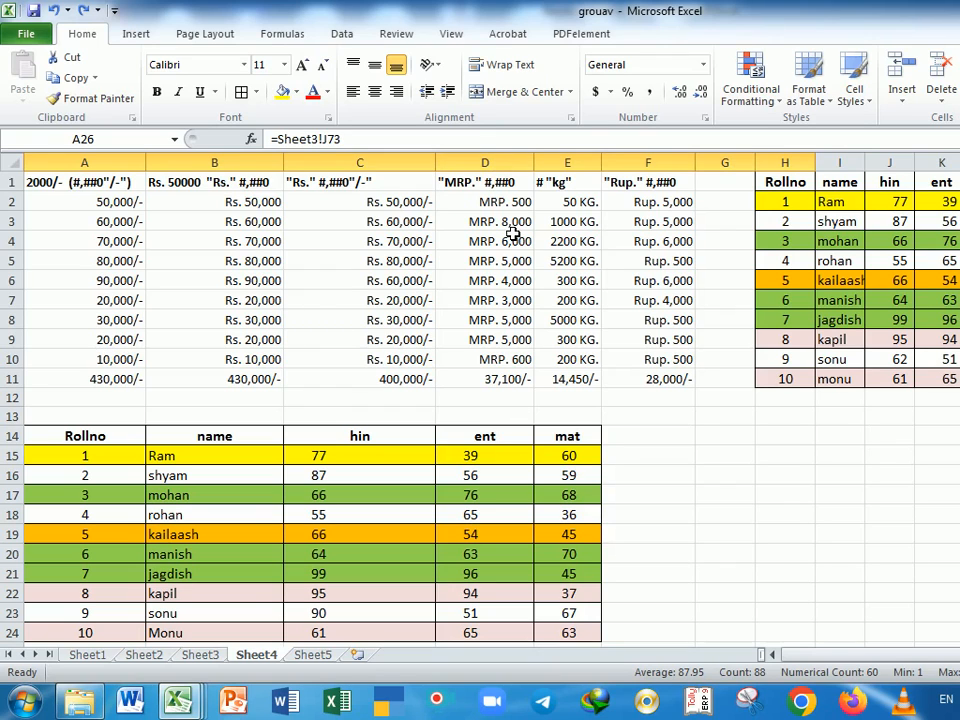
{"action": "left_click", "coordinate": [508, 185]}
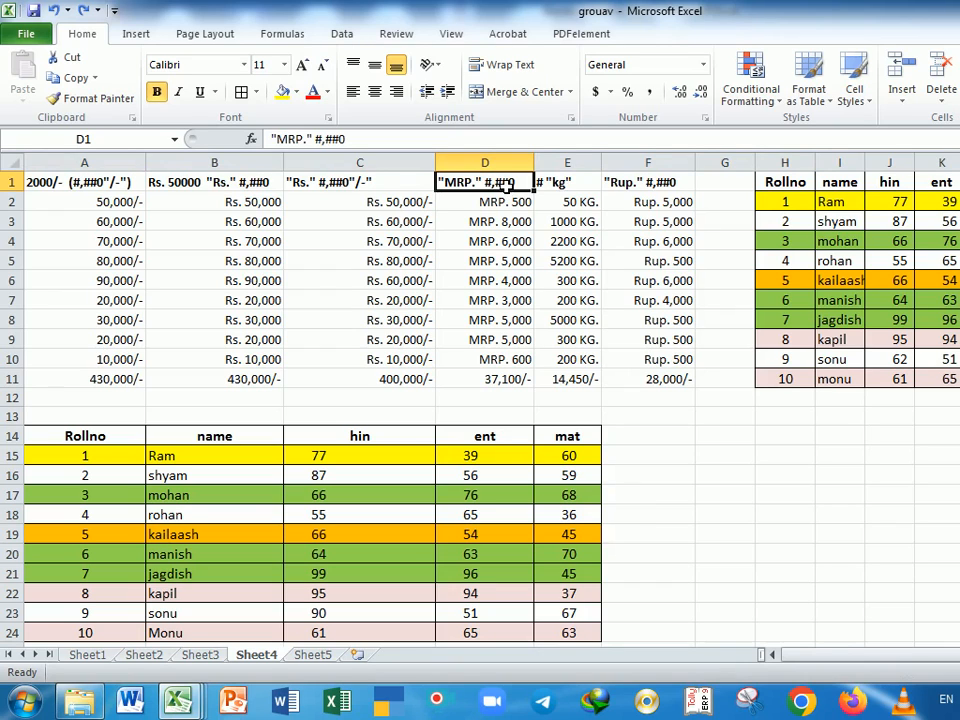
{"action": "left_click", "coordinate": [900, 104]}
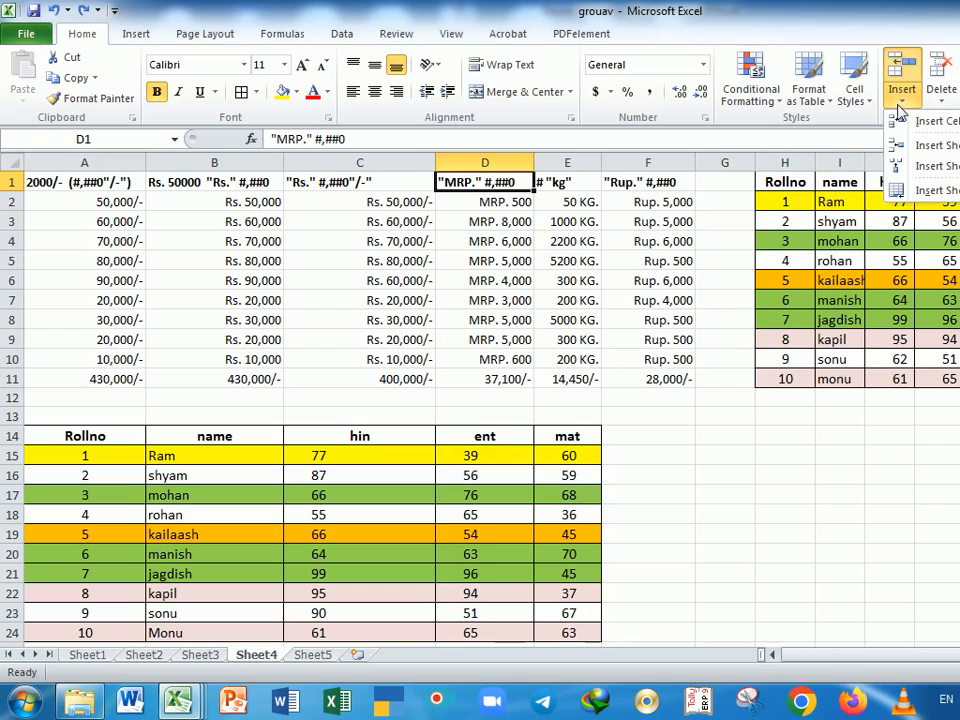
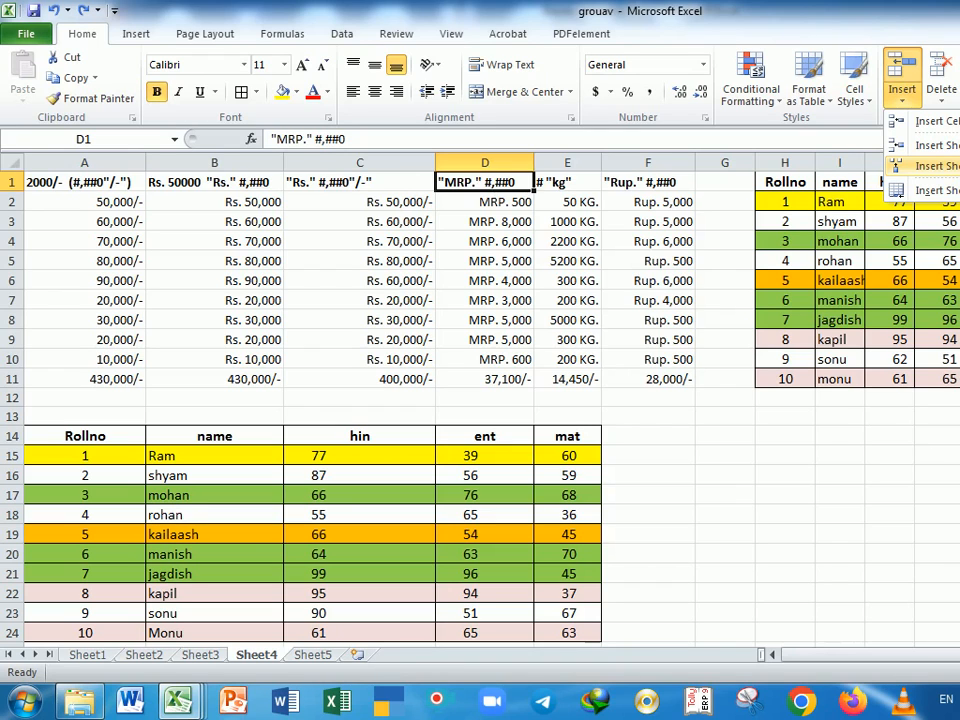
{"action": "left_click", "coordinate": [935, 166]}
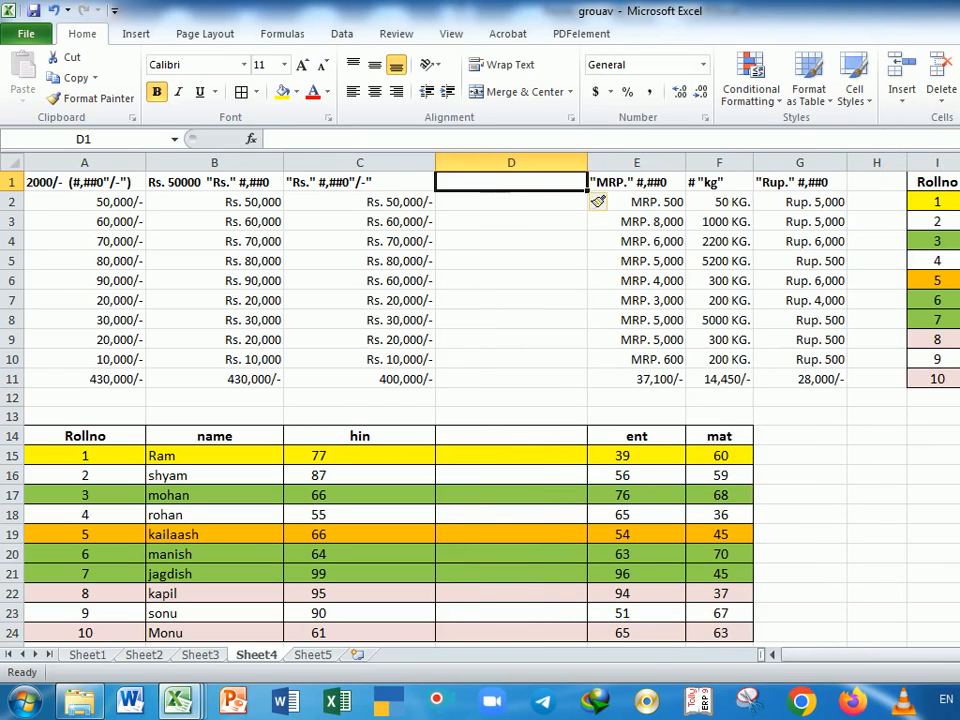
{"action": "key", "text": "ctrl+z"}
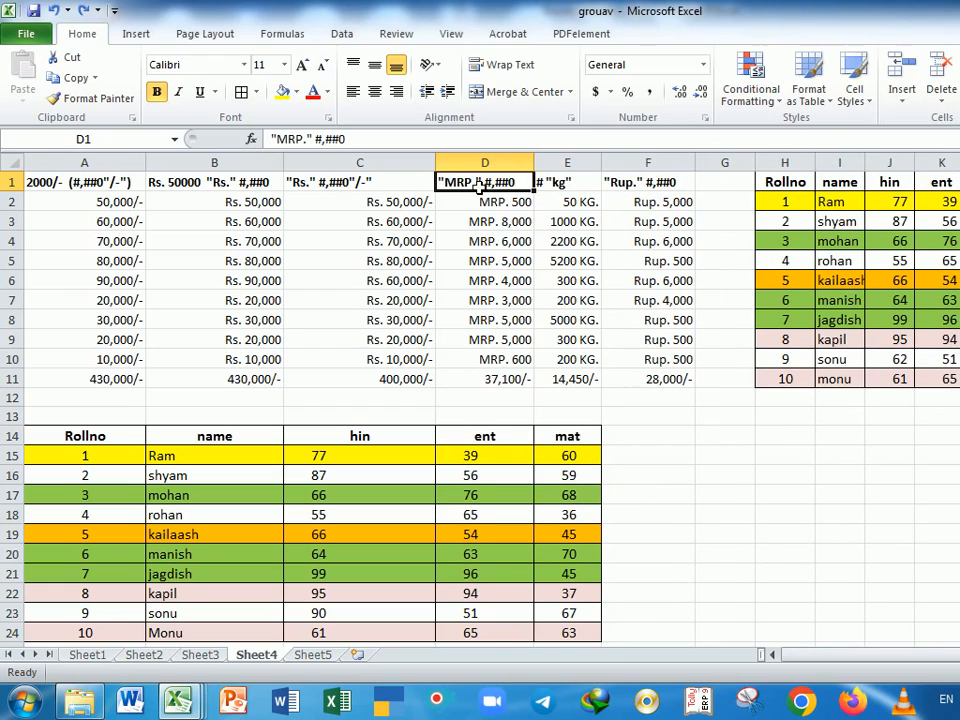
Insert a blank sheet column before the kg column E, highlight its cells through row 11, and undo the insertion.
{"action": "left_click", "coordinate": [589, 187]}
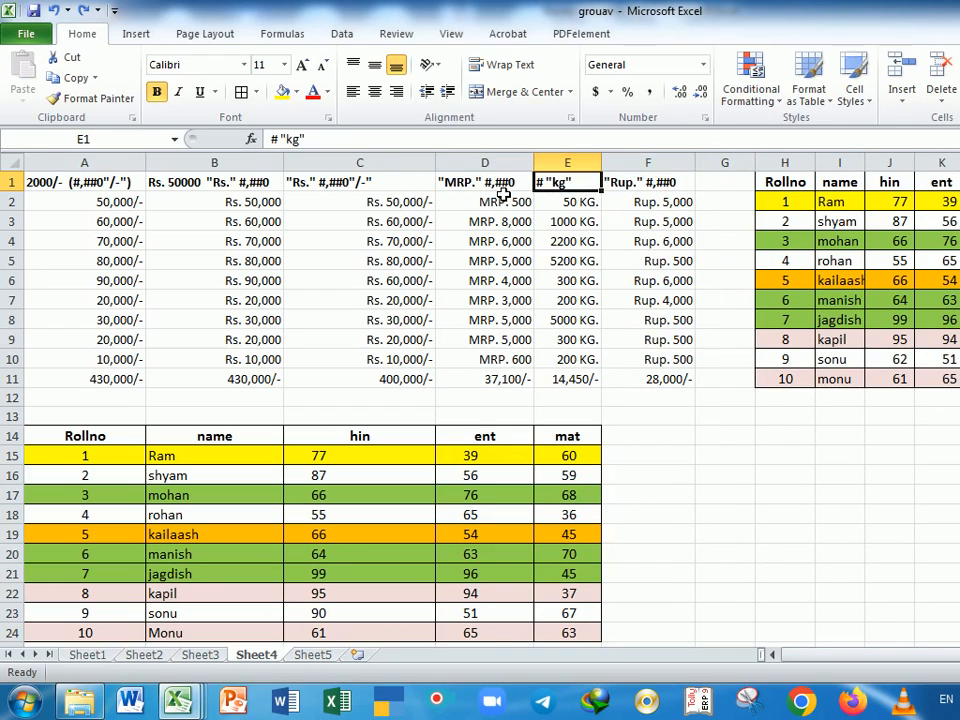
{"action": "left_click", "coordinate": [902, 98]}
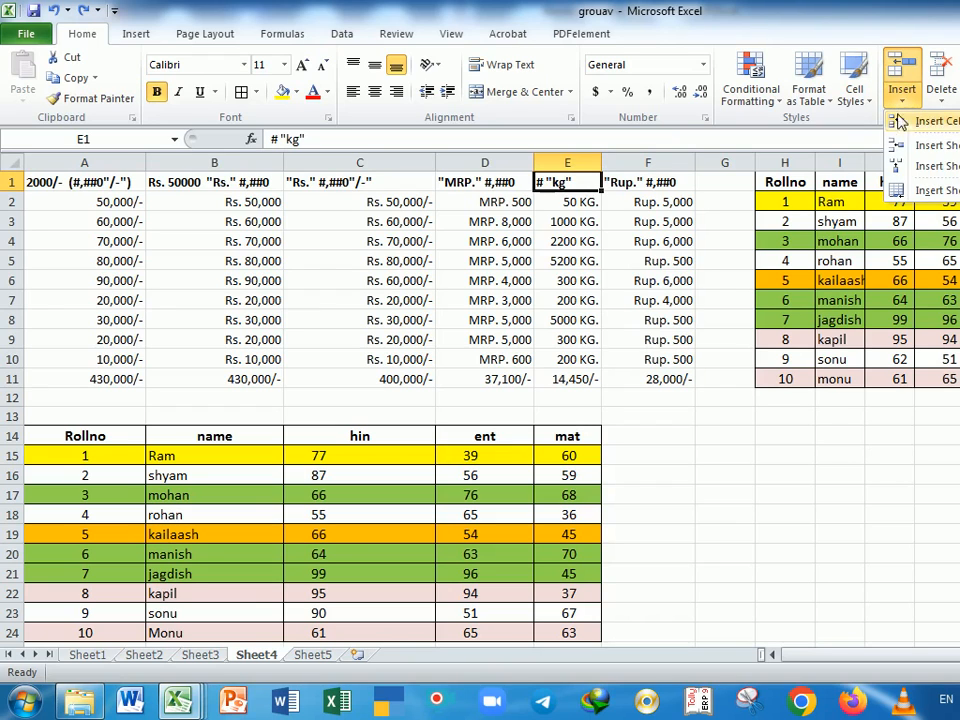
{"action": "left_click", "coordinate": [929, 173]}
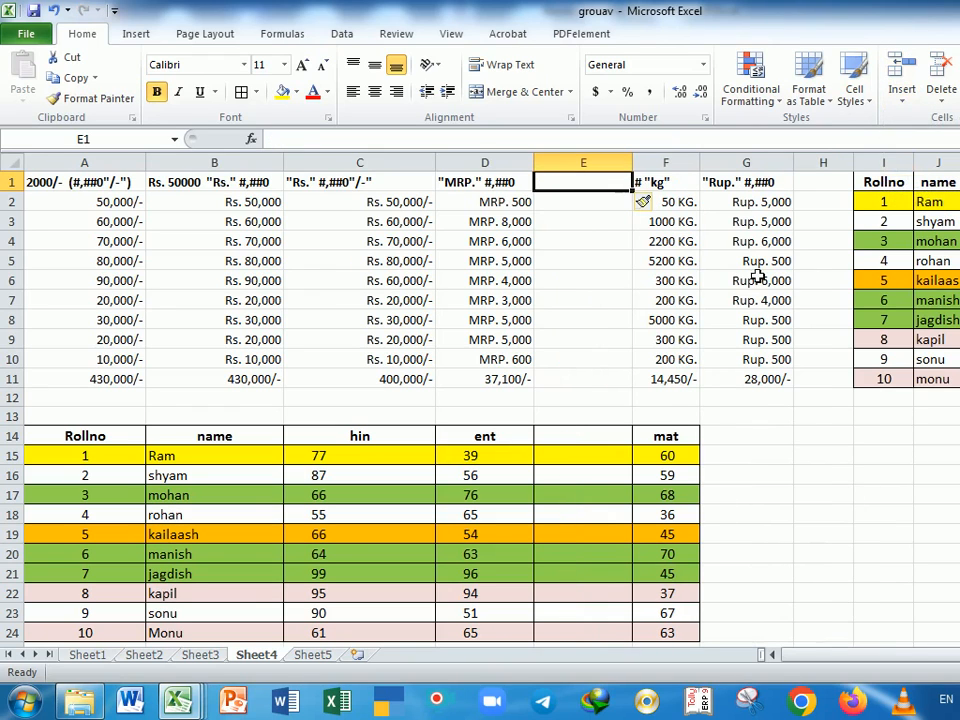
{"action": "left_click_drag", "start_coordinate": [611, 182], "coordinate": [608, 385]}
{"action": "key", "text": "ctrl+z"}
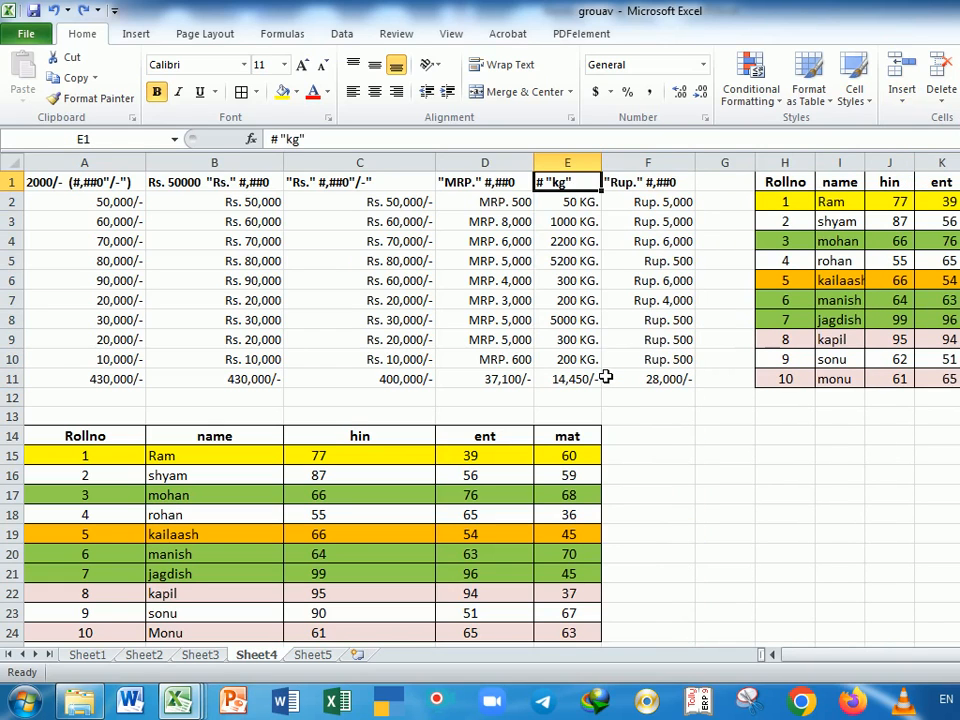
Insert a blank sheet row at row 4, and repeatedly insert blank cells at C4 to shift column C down.
{"action": "scroll", "coordinate": [597, 372], "scroll_direction": "up", "scroll_amount": 1, "text": "ctrl"}
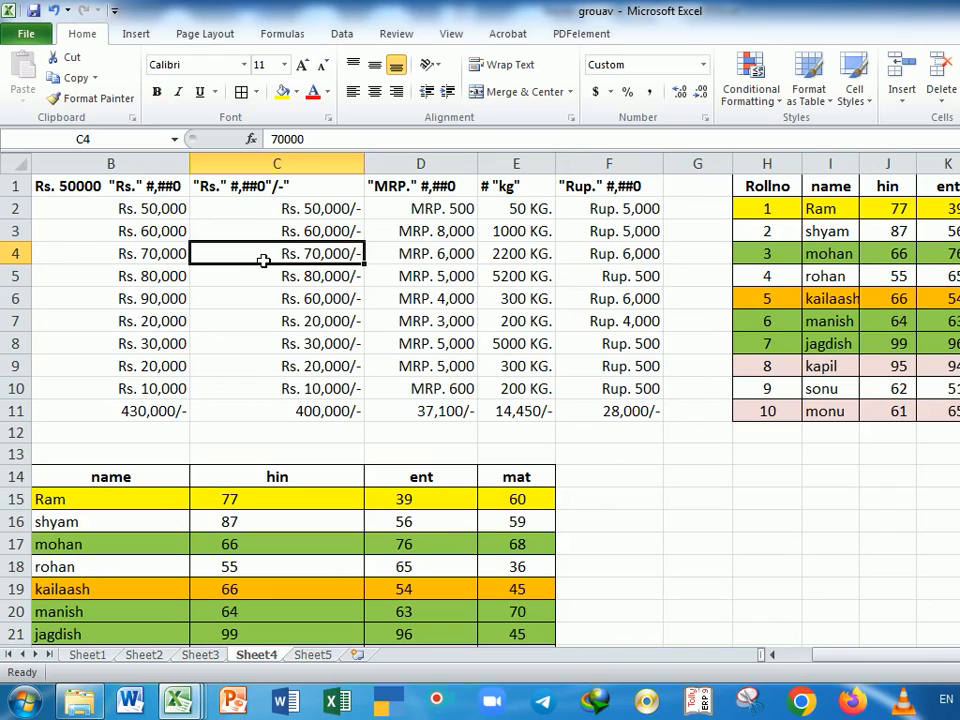
{"action": "left_click", "coordinate": [904, 99]}
{"action": "left_click", "coordinate": [926, 145]}
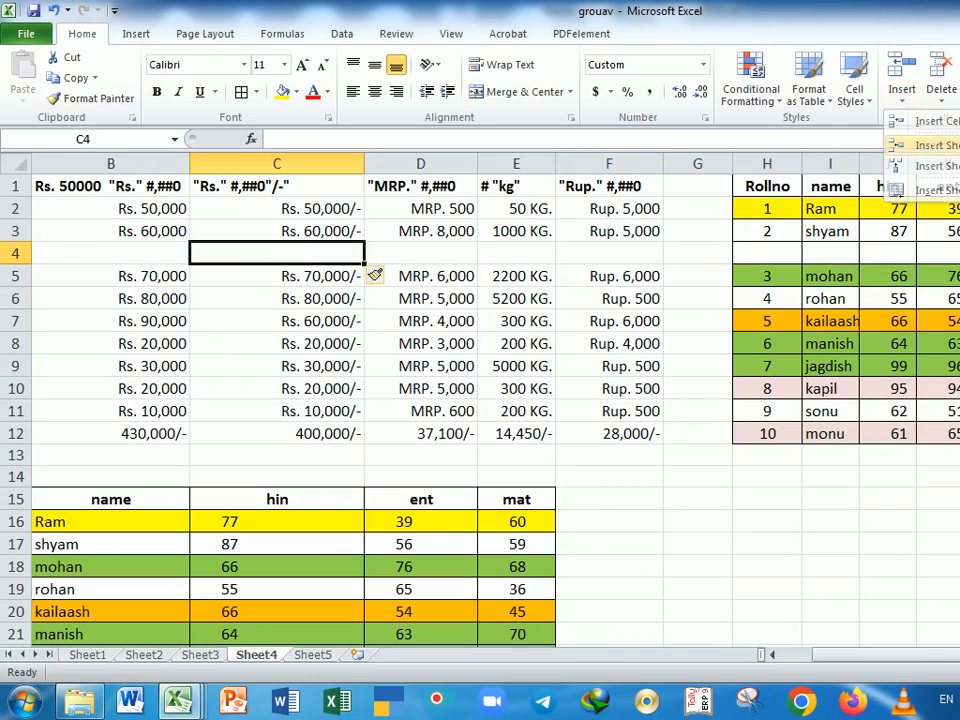
{"action": "left_click", "coordinate": [906, 75]}
{"action": "left_click", "coordinate": [906, 75]}
{"action": "left_click", "coordinate": [906, 75]}
{"action": "left_click", "coordinate": [906, 75]}
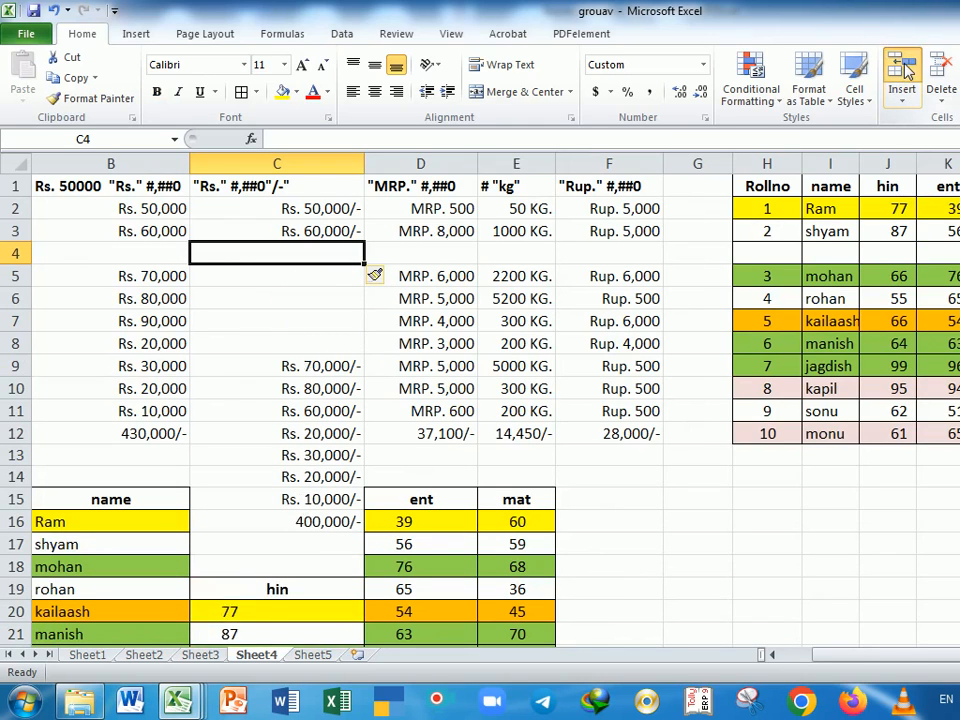
{"action": "left_click", "coordinate": [906, 68]}
Undo the row insertion at row 4 and all the cell insertions at C4.
{"action": "key", "text": "ctrl+z"}
{"action": "key", "text": "ctrl+z"}
{"action": "key", "text": "ctrl+z"}
{"action": "key", "text": "ctrl+z"}
{"action": "key", "text": "ctrl+z"}
{"action": "key", "text": "ctrl+z"}
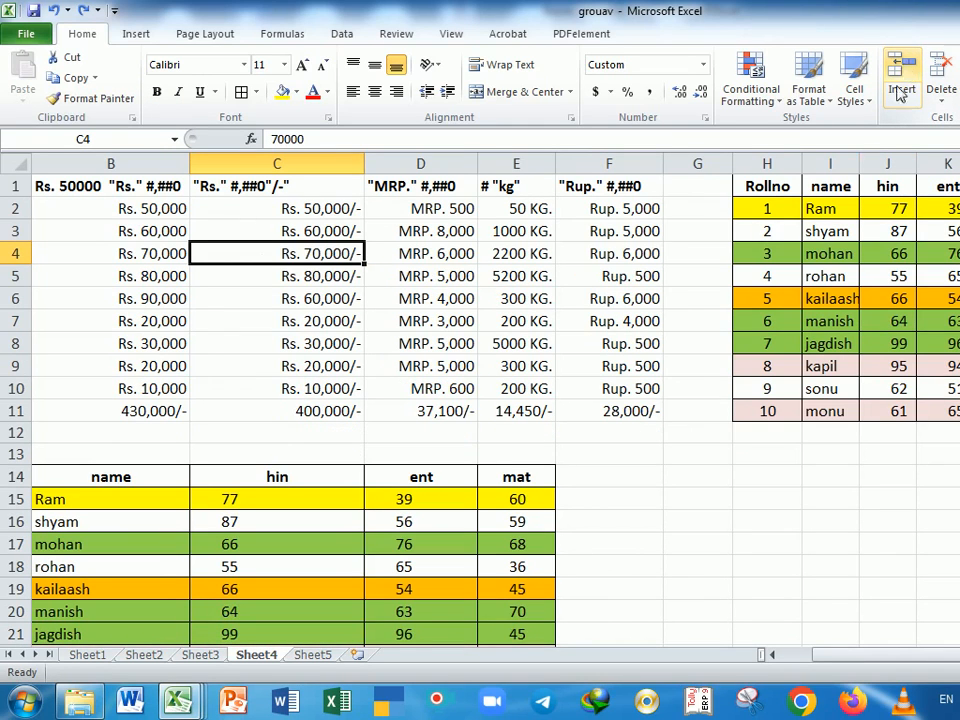
Enter the shortcut note "Ctrl- delte row and column" in cell H14 below the marks table.
{"action": "left_click", "coordinate": [748, 487]}
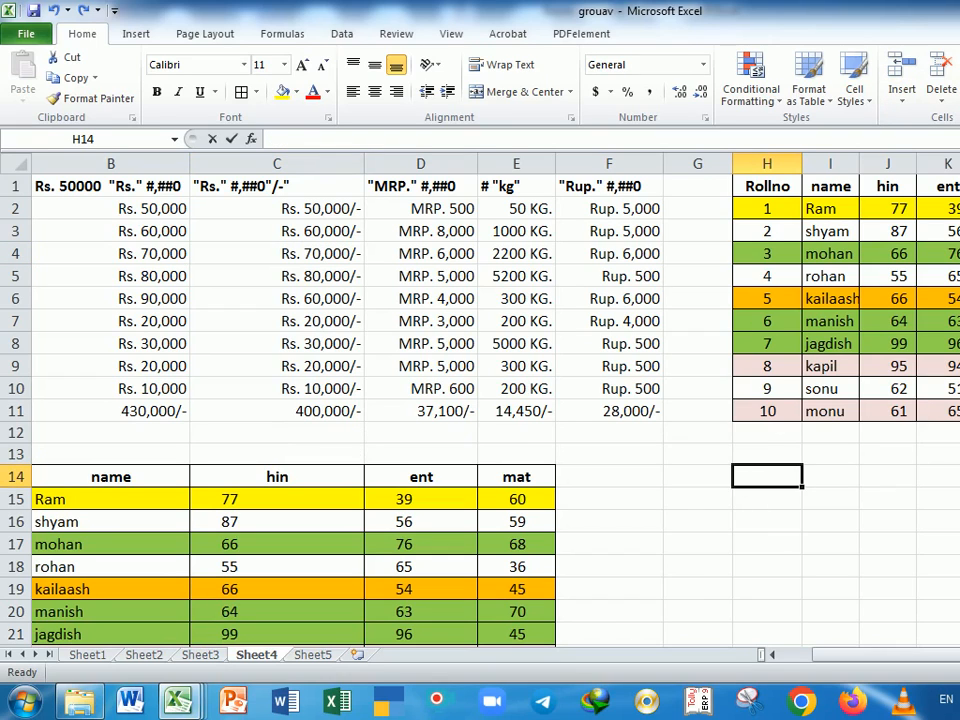
{"action": "type", "text": "Ctrl+"}
{"action": "key", "text": "BackSpace"}
{"action": "type", "text": "-"}
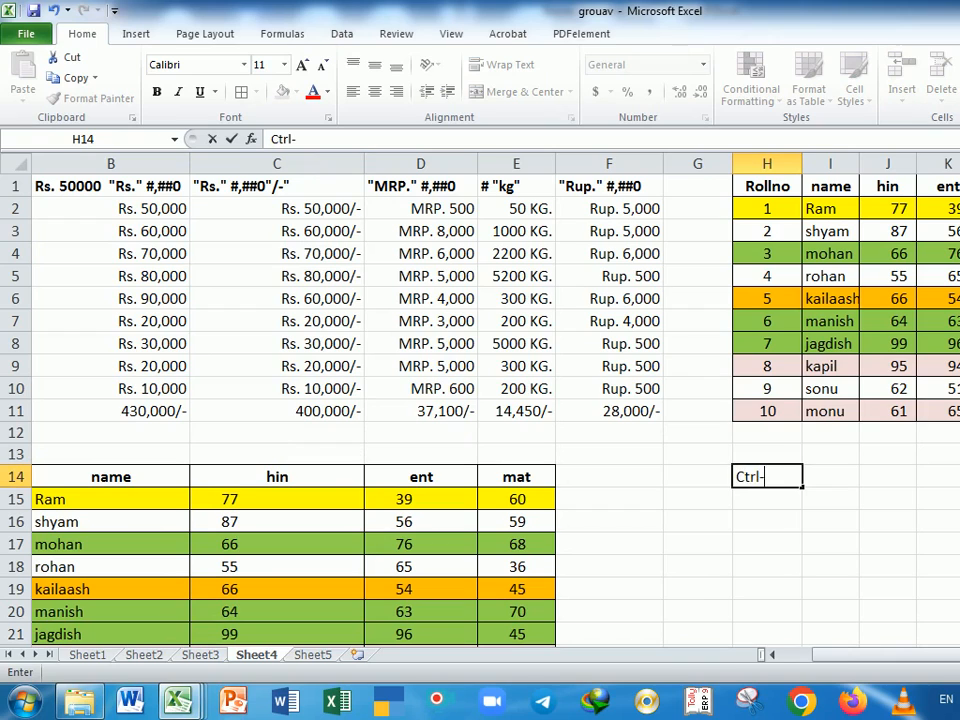
{"action": "key", "text": "BackSpace"}
{"action": "type", "text": "+"}
{"action": "type", "text": "-"}
{"action": "key", "text": "BackSpace"}
{"action": "key", "text": "BackSpace"}
{"action": "type", "text": "- dle"}
{"action": "key", "text": "BackSpace"}
{"action": "key", "text": "BackSpace"}
{"action": "type", "text": "elte"}
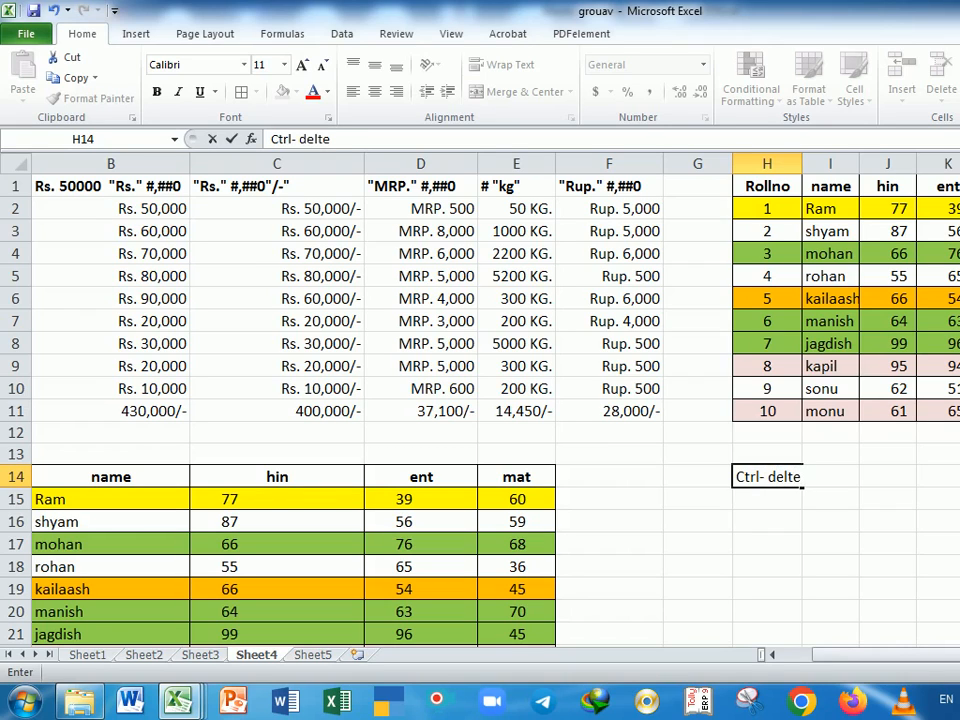
{"action": "type", "text": " row and co"}
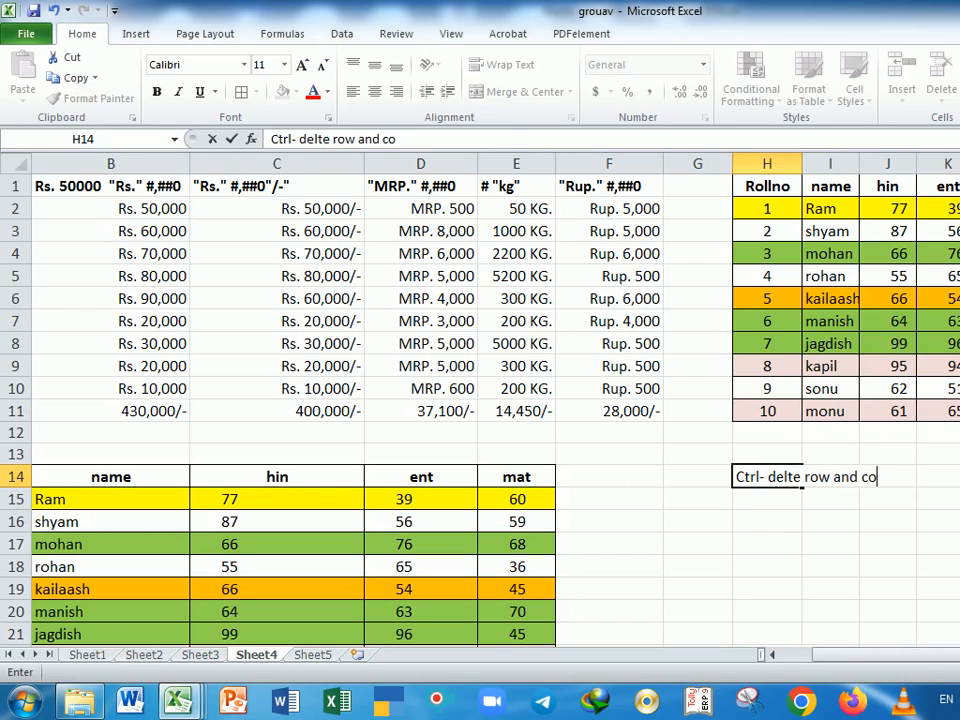
{"action": "type", "text": "lumn"}
{"action": "key", "text": "Return"}
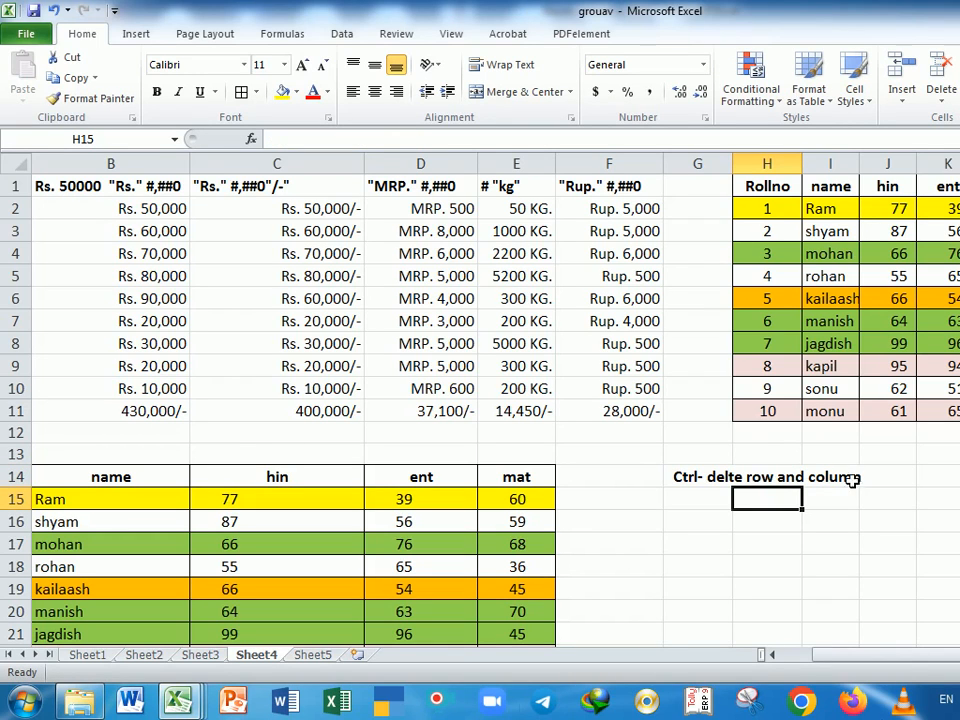
Enter the shortcut note "Ctrl+Spacebar = select column" in cell G15.
{"action": "left_click", "coordinate": [834, 525]}
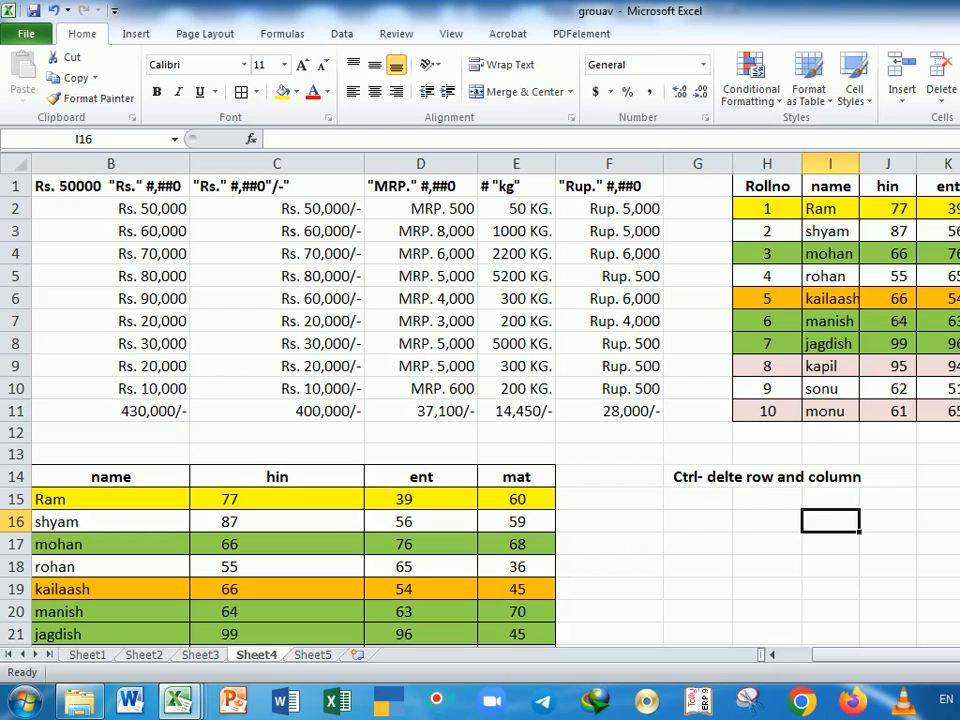
{"action": "left_click", "coordinate": [713, 507]}
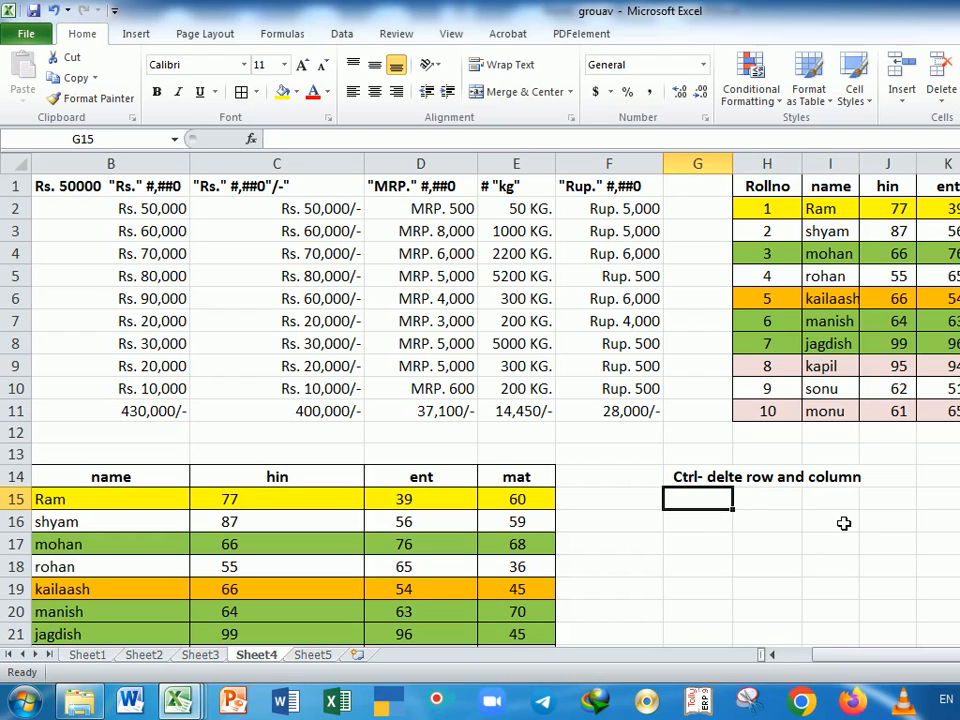
{"action": "type", "text": "Ctrl+"}
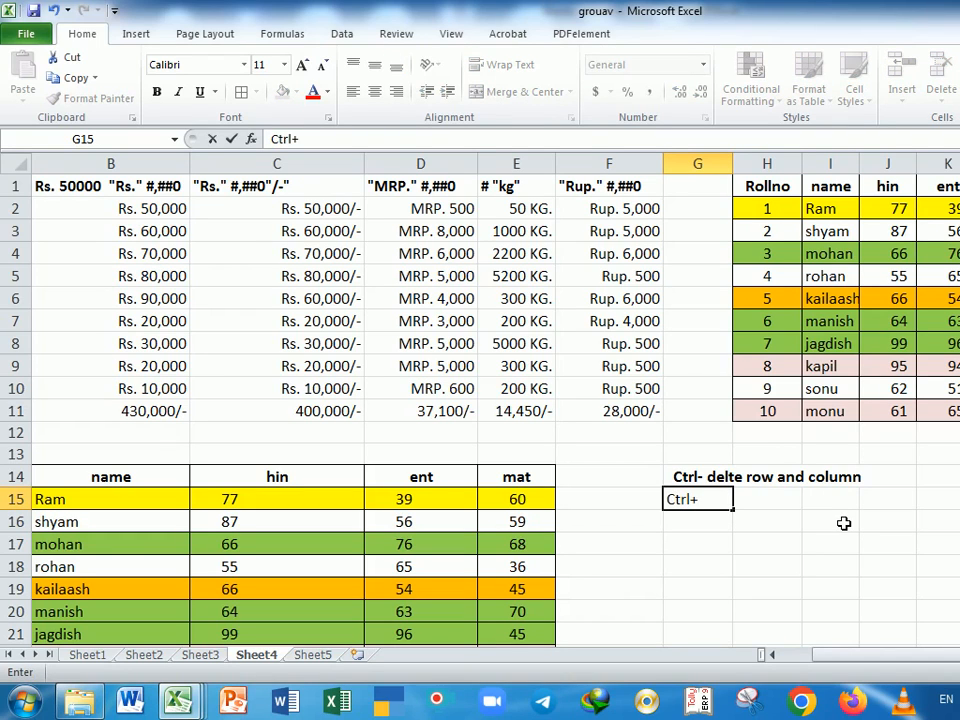
{"action": "type", "text": "Spacebar"}
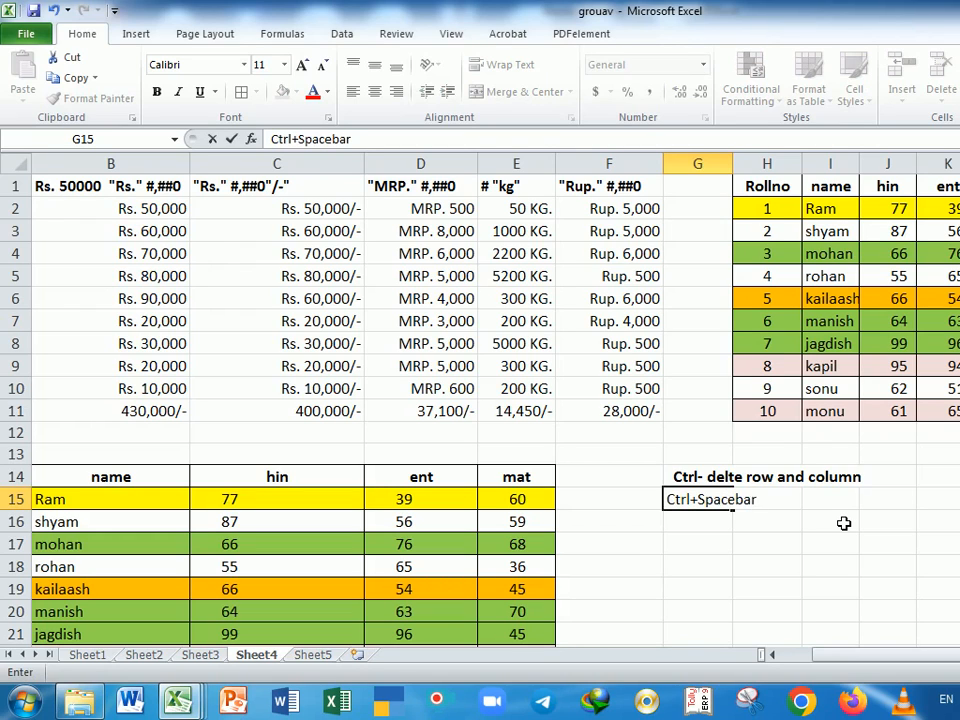
{"action": "type", "text": " = select column"}
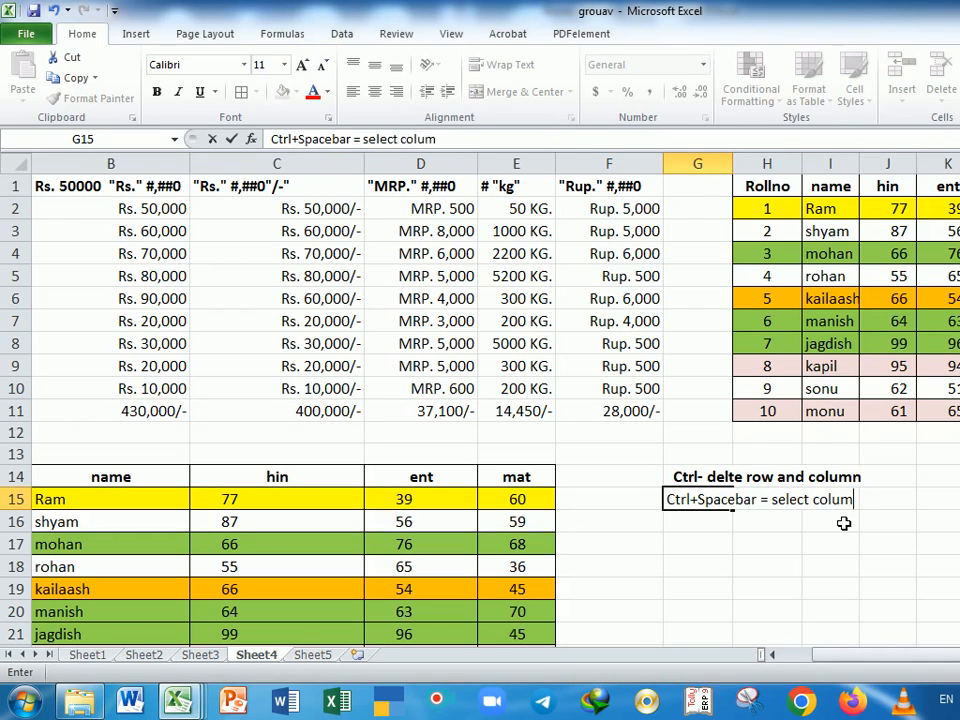
{"action": "key", "text": "Return"}
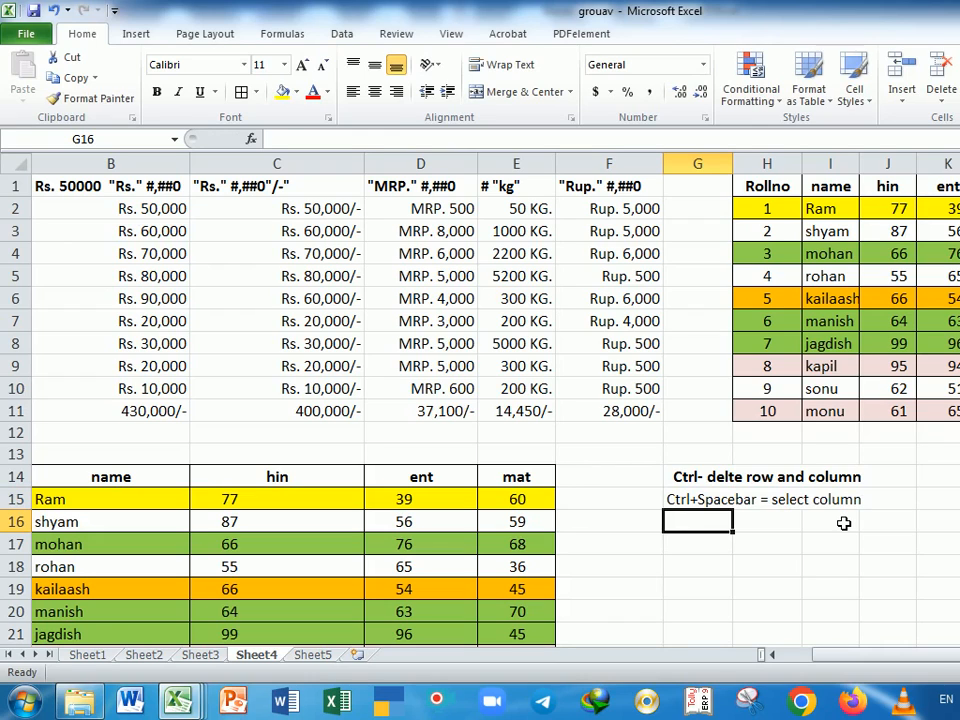
Enter the shortcut note "Shift+Spacebar = Select Row" in cell G16.
{"action": "type", "text": "Shift"}
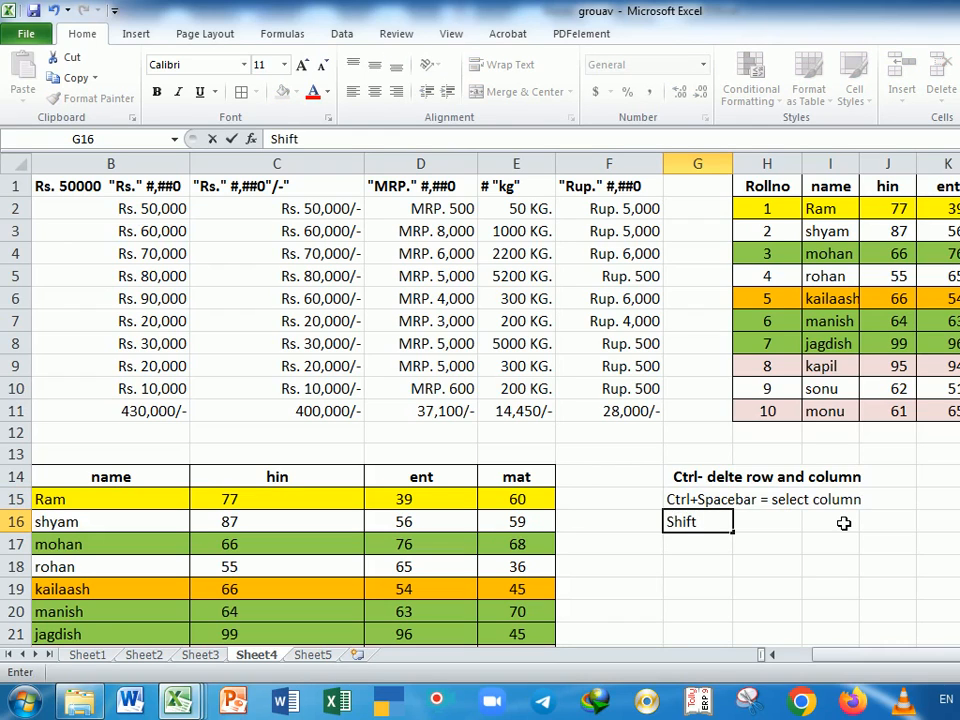
{"action": "type", "text": "+Space b"}
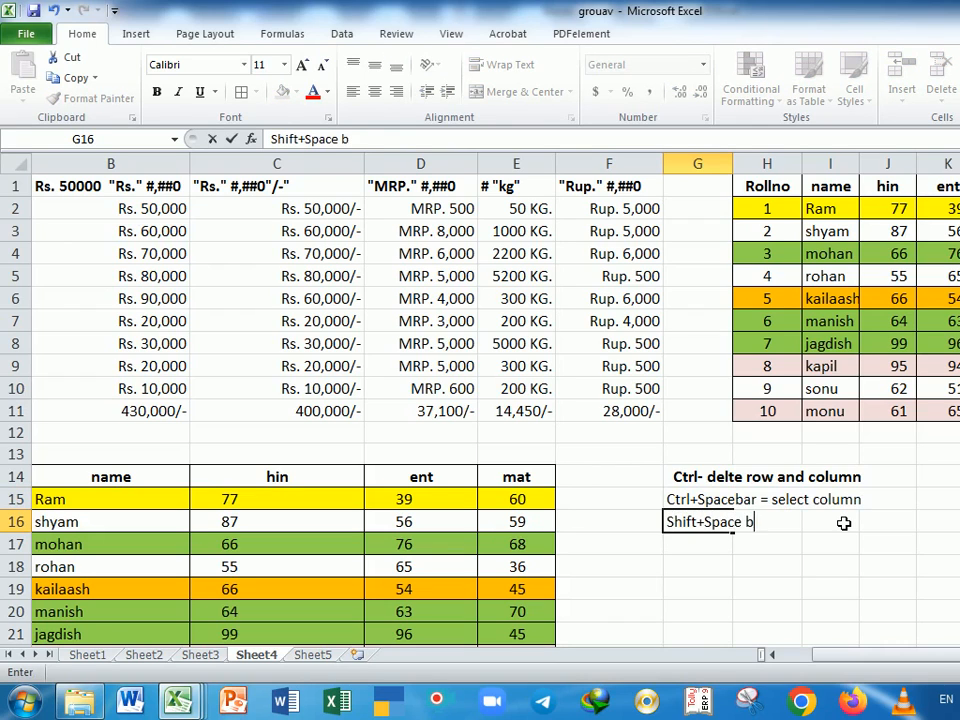
{"action": "type", "text": "a"}
{"action": "key", "text": "BackSpace"}
{"action": "key", "text": "BackSpace"}
{"action": "key", "text": "BackSpace"}
{"action": "type", "text": "bar = Select JRow"}
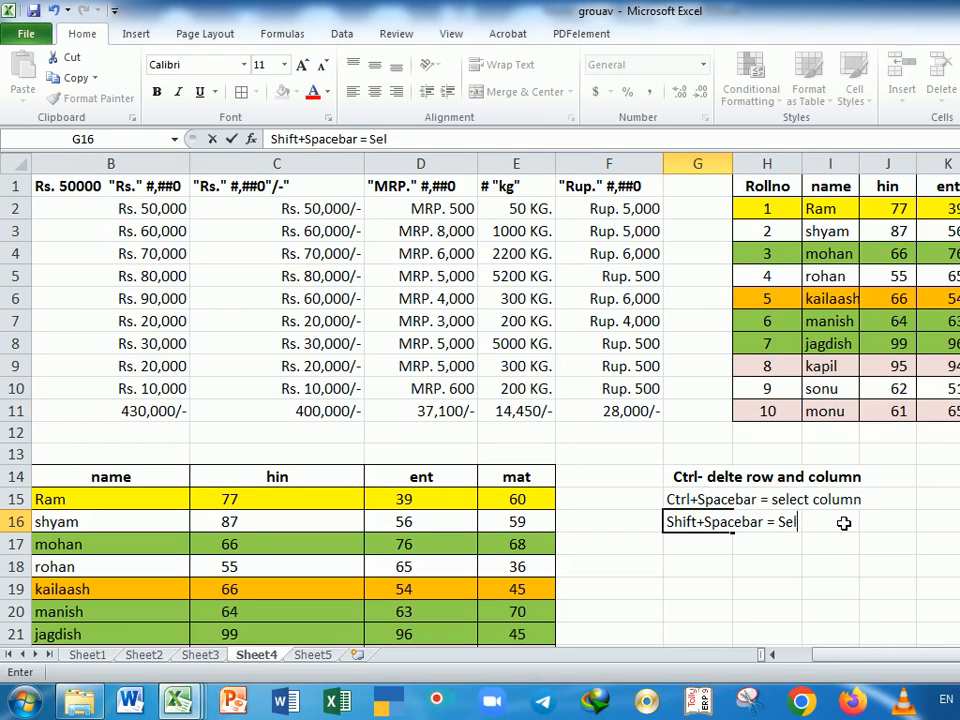
{"action": "key", "text": "BackSpace"}
{"action": "key", "text": "BackSpace"}
{"action": "key", "text": "BackSpace"}
{"action": "key", "text": "BackSpace"}
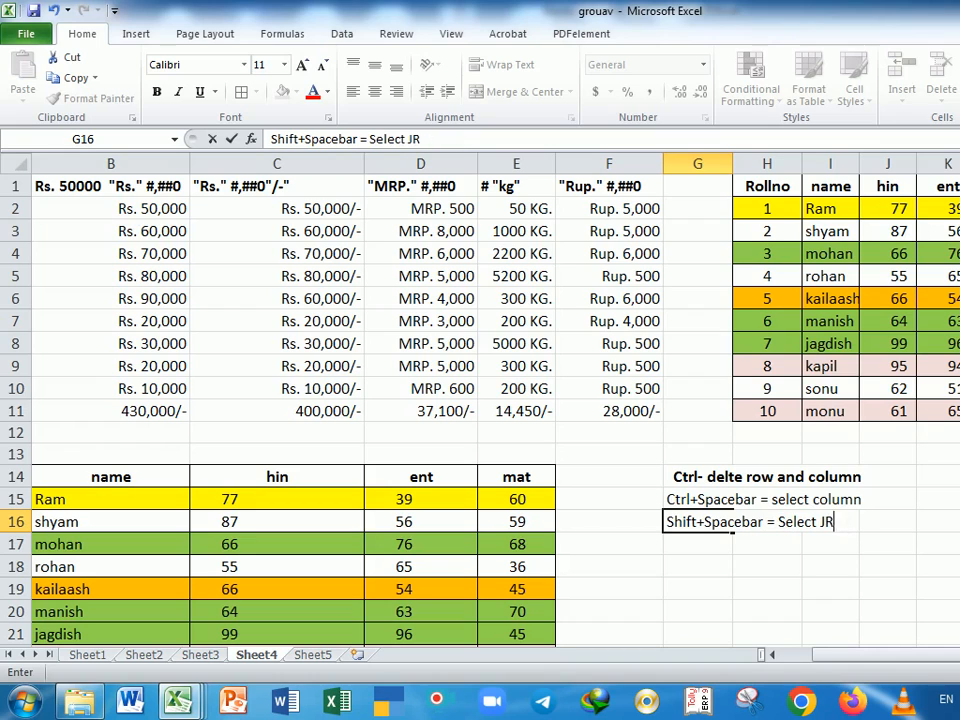
{"action": "type", "text": "Row"}
{"action": "key", "text": "Return"}
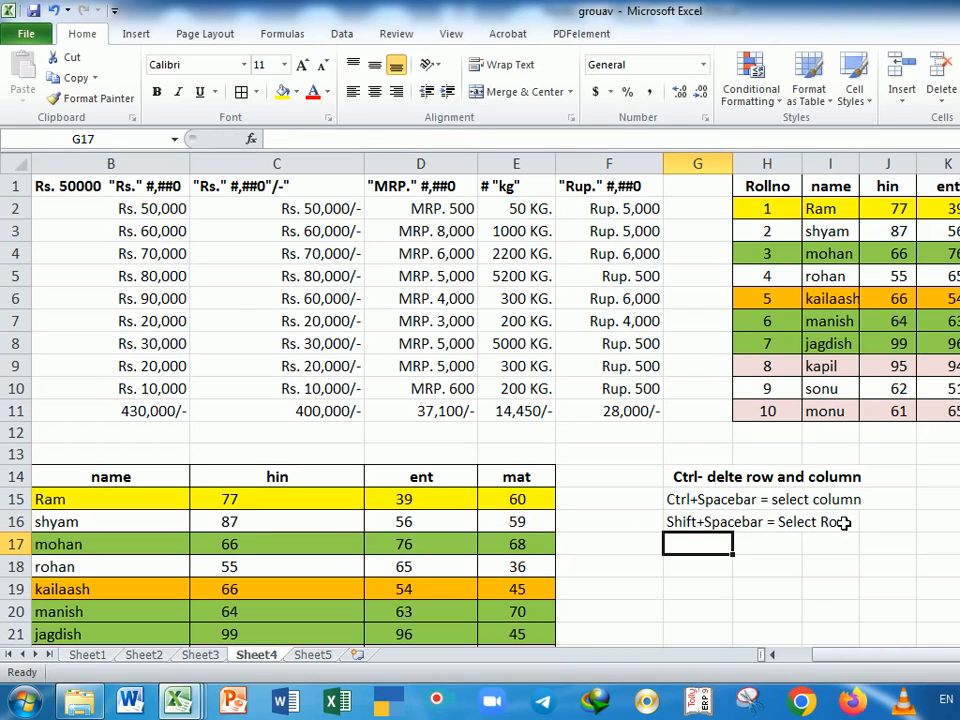
Delete entire sheet rows 17 and 18, and undo the deletion.
{"action": "left_click", "coordinate": [702, 479]}
{"action": "left_click", "coordinate": [713, 543]}
{"action": "key", "text": "shift+Down"}
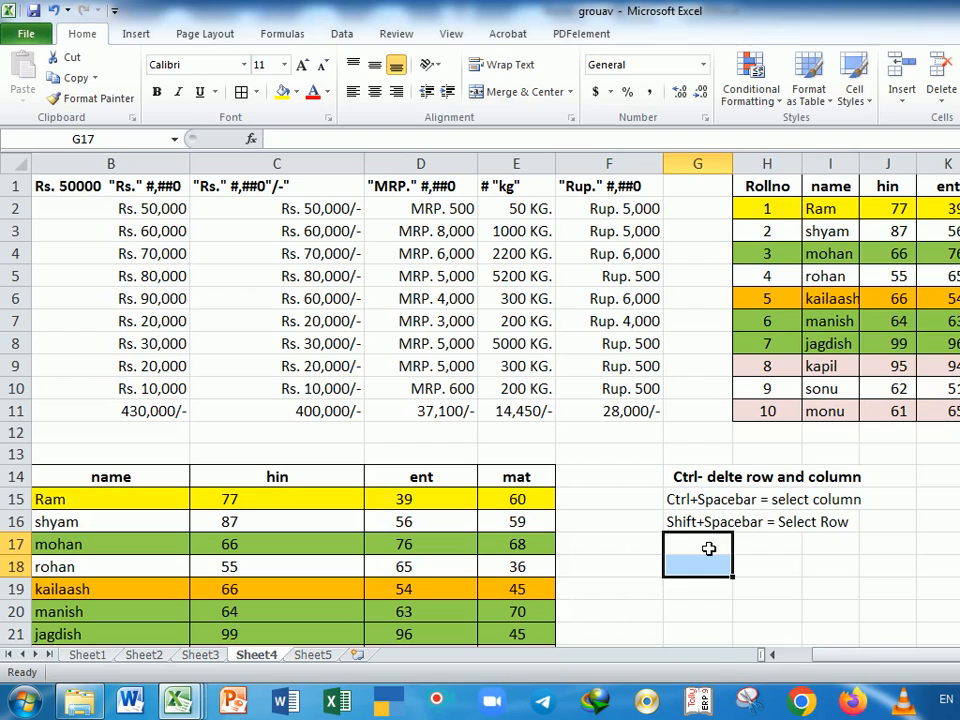
{"action": "key", "text": "shift+space"}
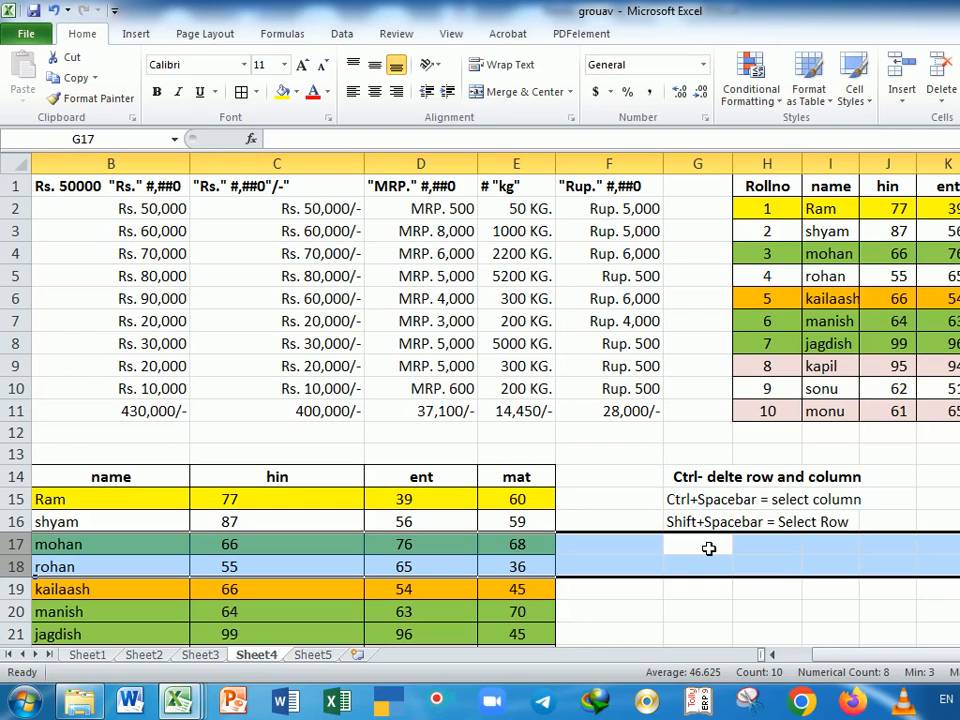
{"action": "key", "text": "ctrl+minus"}
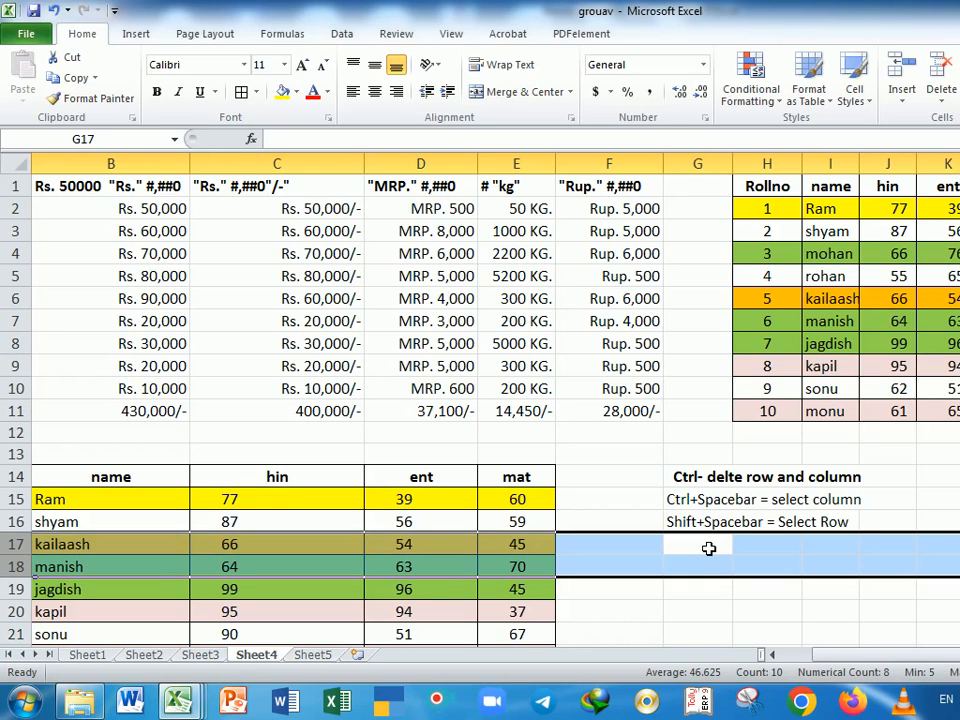
{"action": "key", "text": "ctrl+z"}
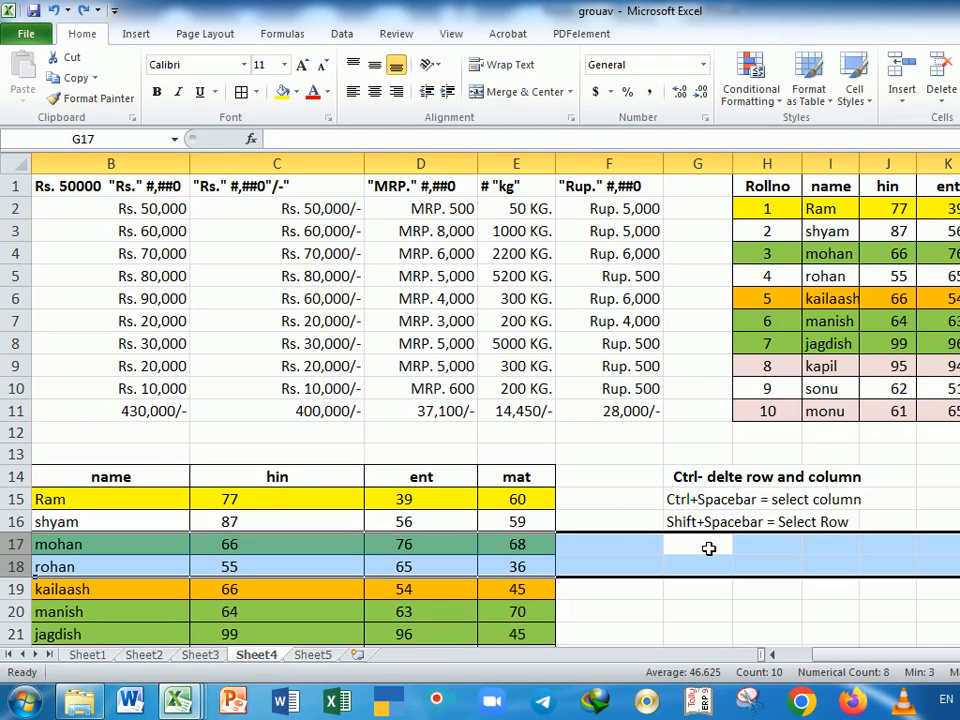
Delete entire sheet rows 15 and 16, which hold the shortcut notes, and undo the deletion.
{"action": "left_click", "coordinate": [658, 500]}
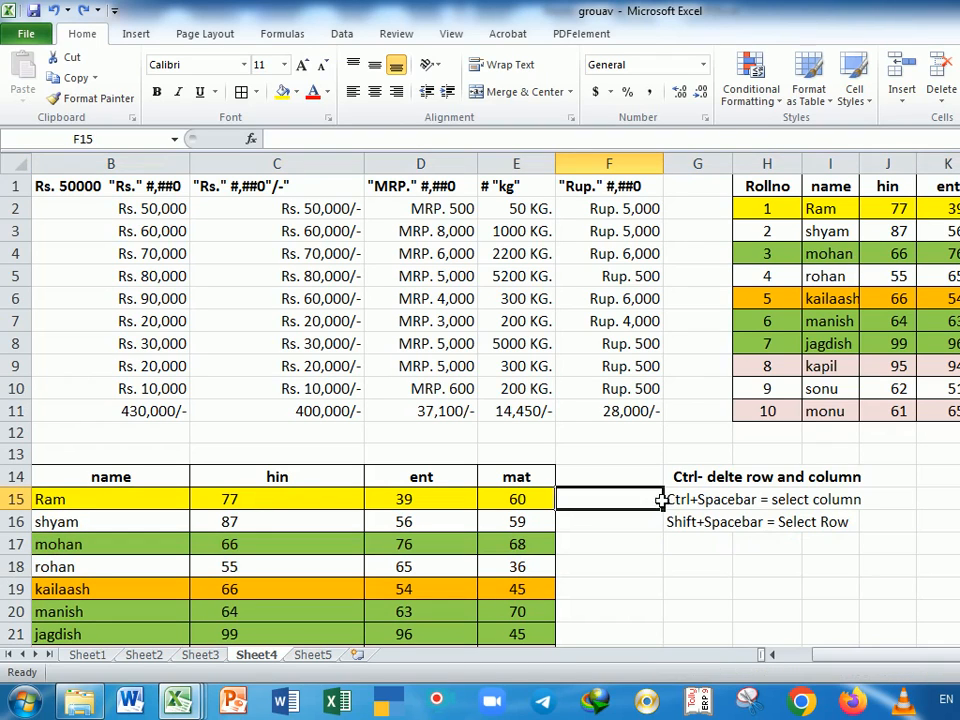
{"action": "left_click", "coordinate": [726, 499]}
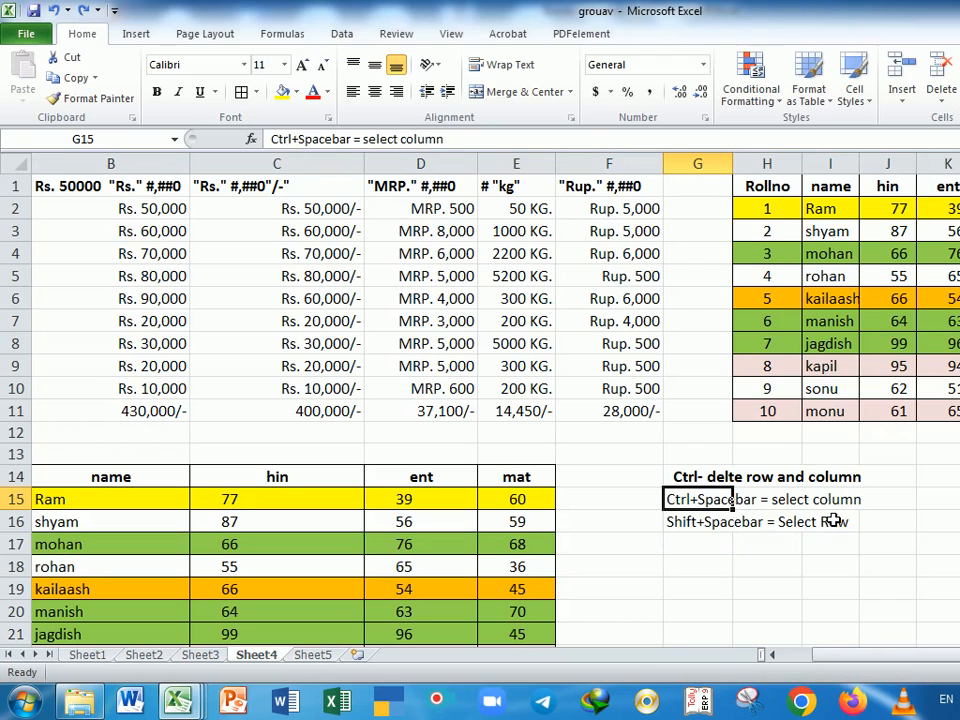
{"action": "key", "text": "shift+Down"}
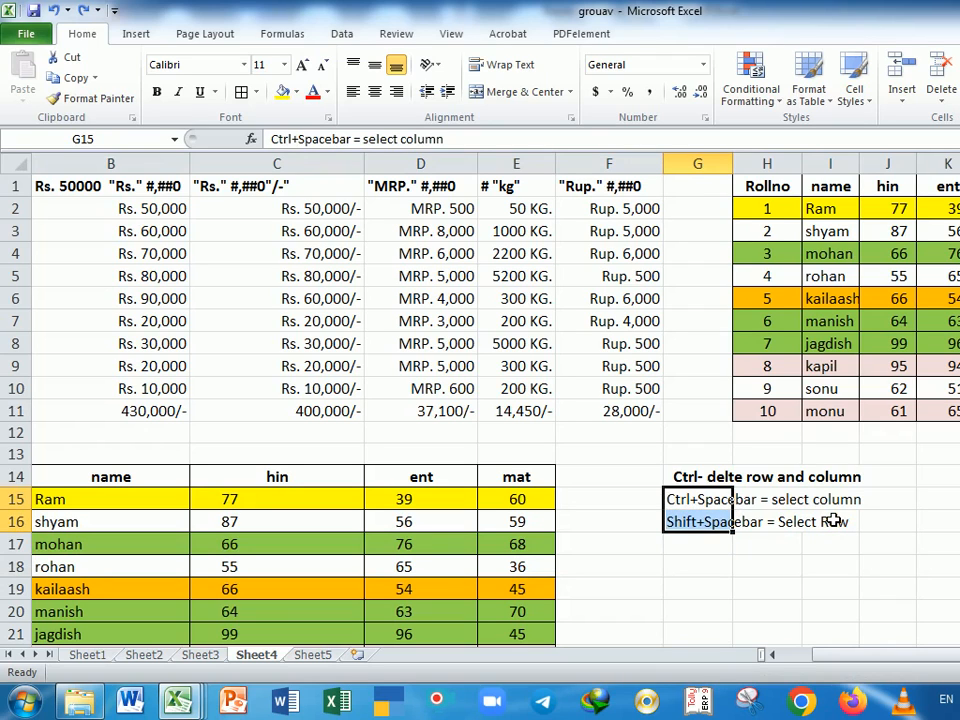
{"action": "key", "text": "shift+space"}
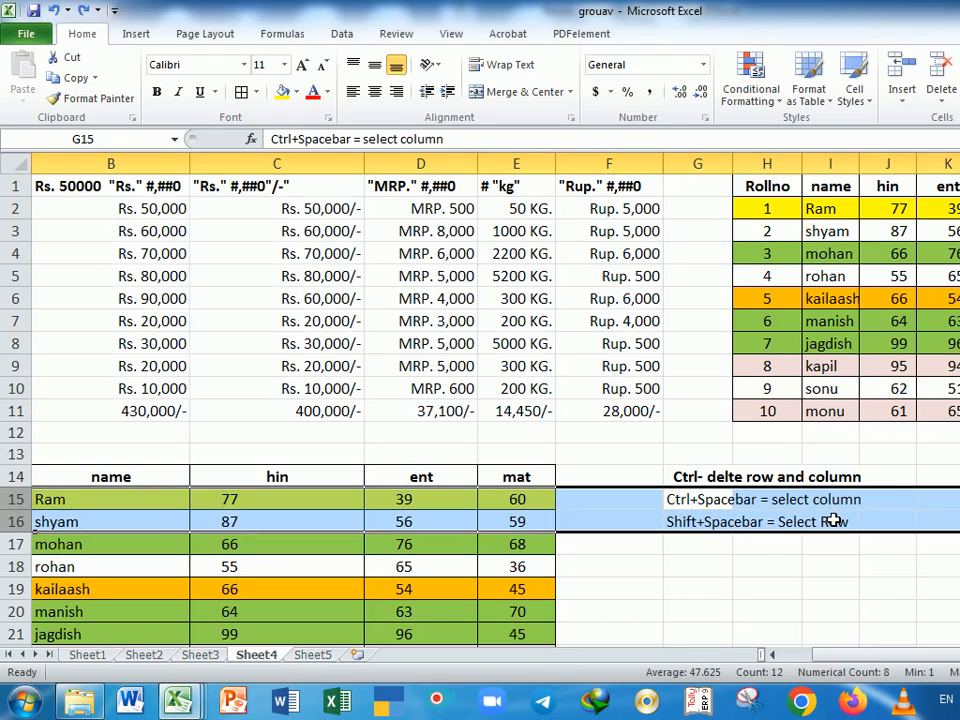
{"action": "key", "text": "ctrl+minus"}
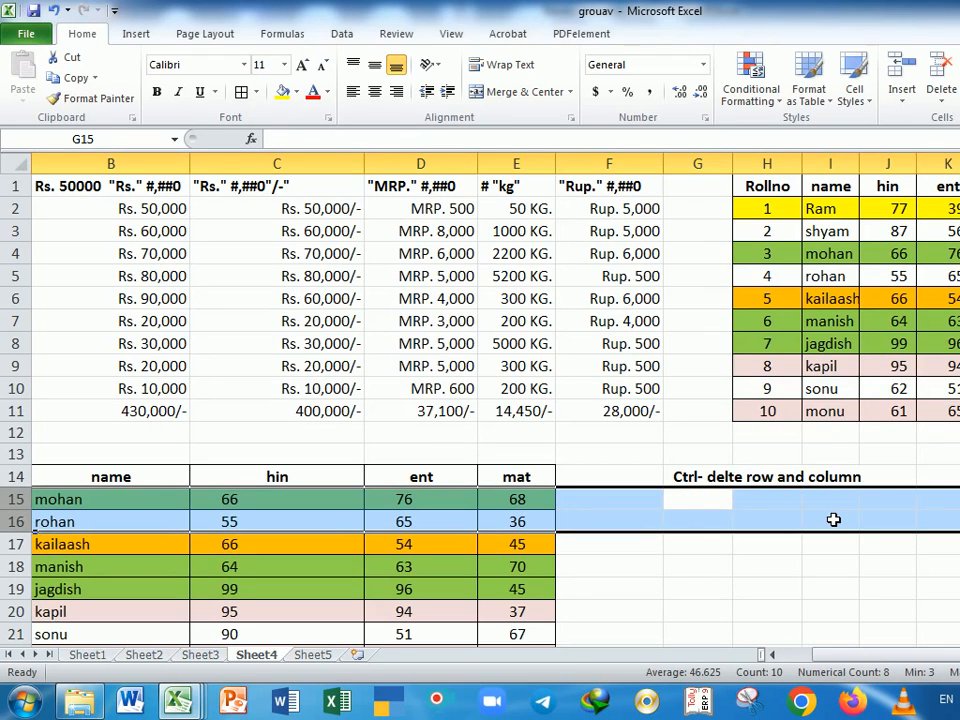
{"action": "key", "text": "ctrl+z"}
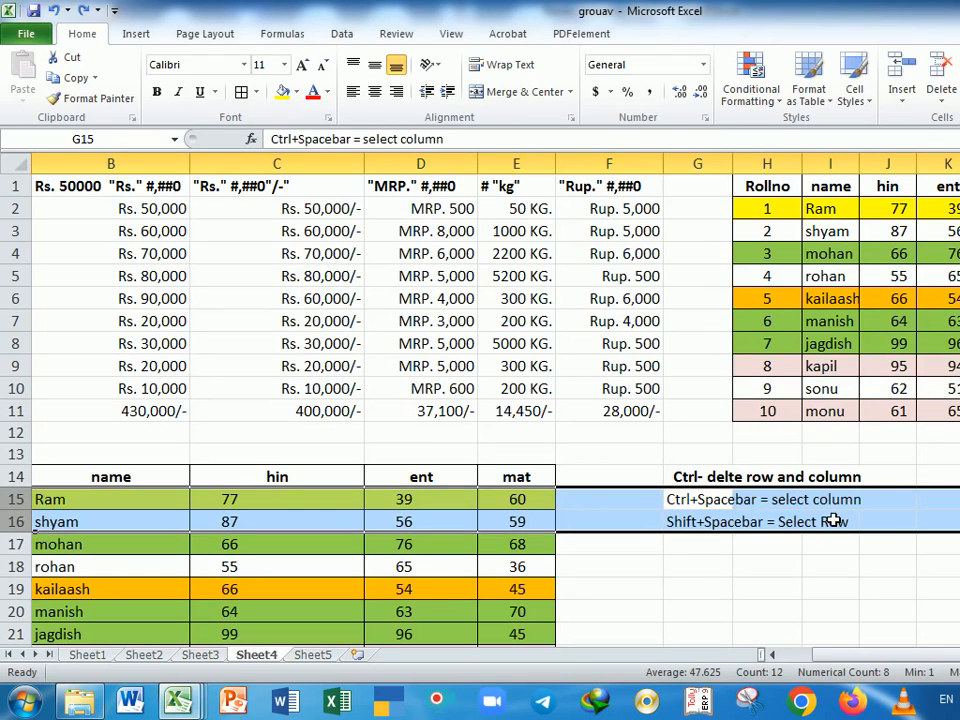
Enter the shortcut note "Ctrl+ insert row and column" in cell G17.
{"action": "left_click", "coordinate": [821, 589]}
{"action": "left_click", "coordinate": [714, 549]}
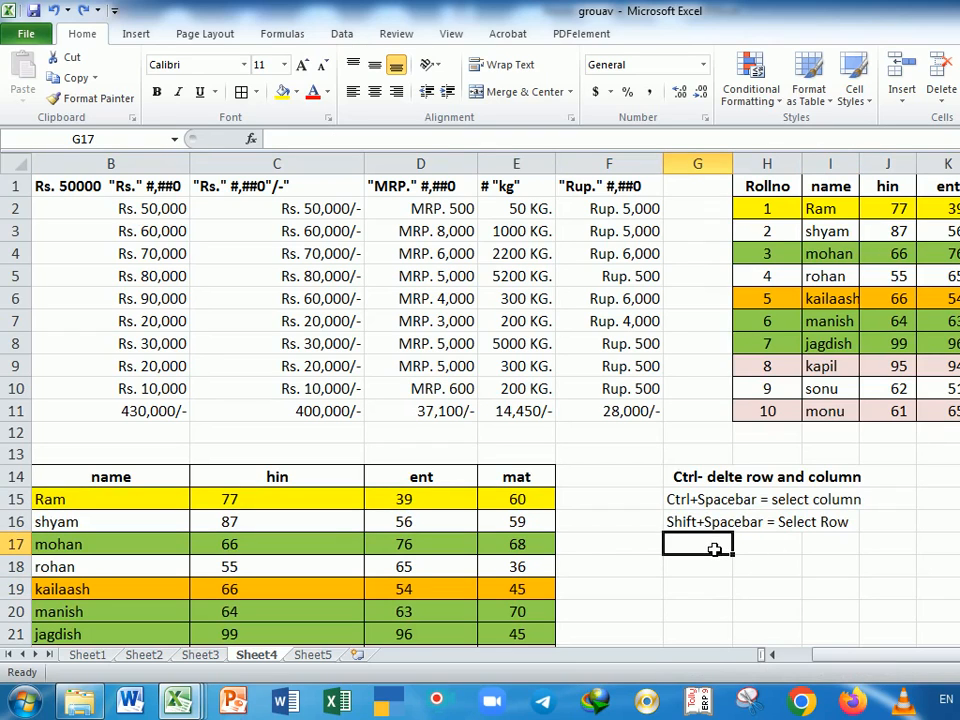
{"action": "type", "text": "Ctrl+"}
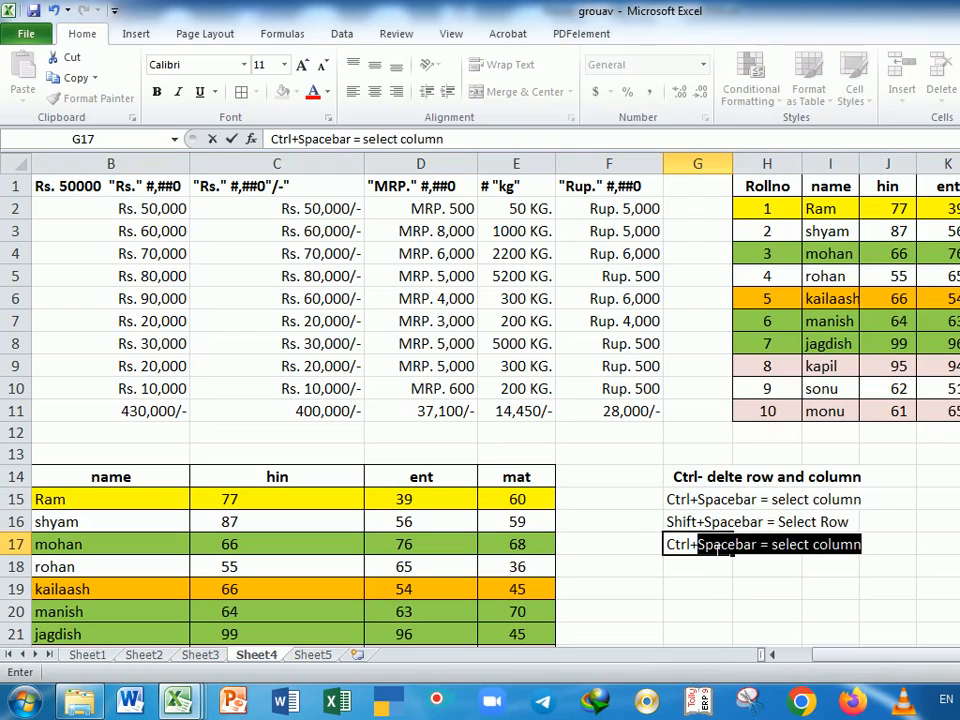
{"action": "type", "text": " inse"}
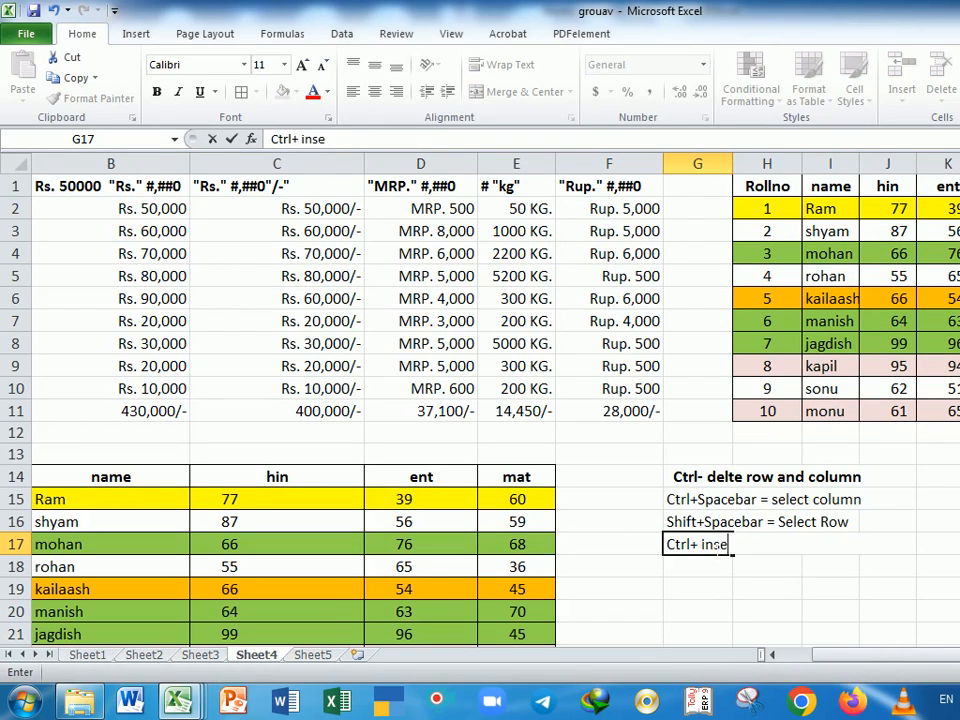
{"action": "type", "text": "rt row and column"}
{"action": "key", "text": "Return"}
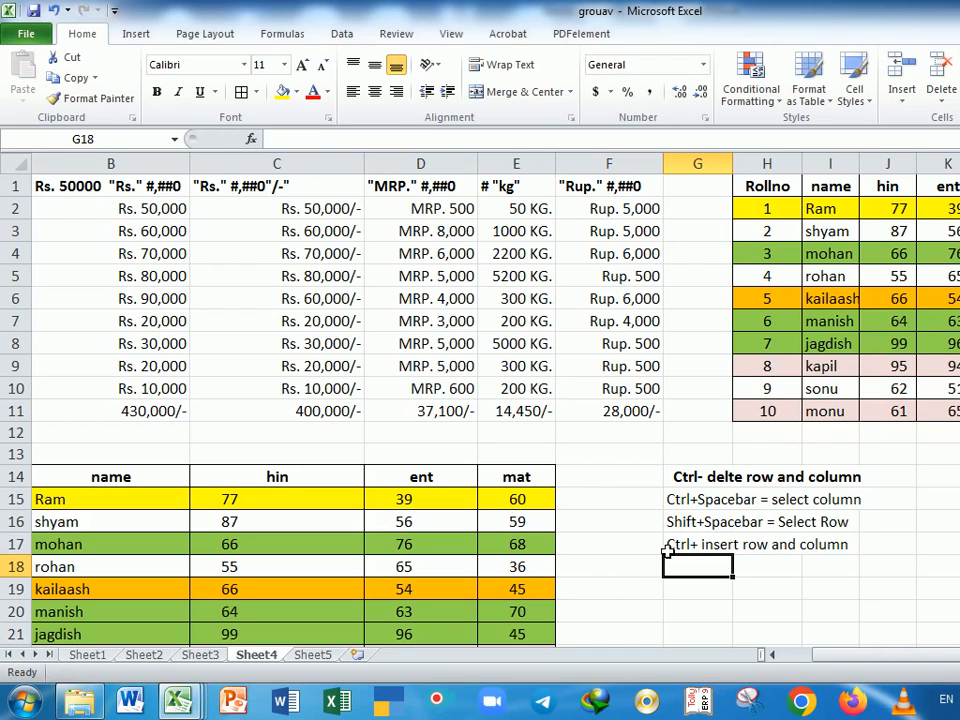
Try out deleting the whole column L at the marks table, and undo the change.
{"action": "left_click", "coordinate": [685, 507]}
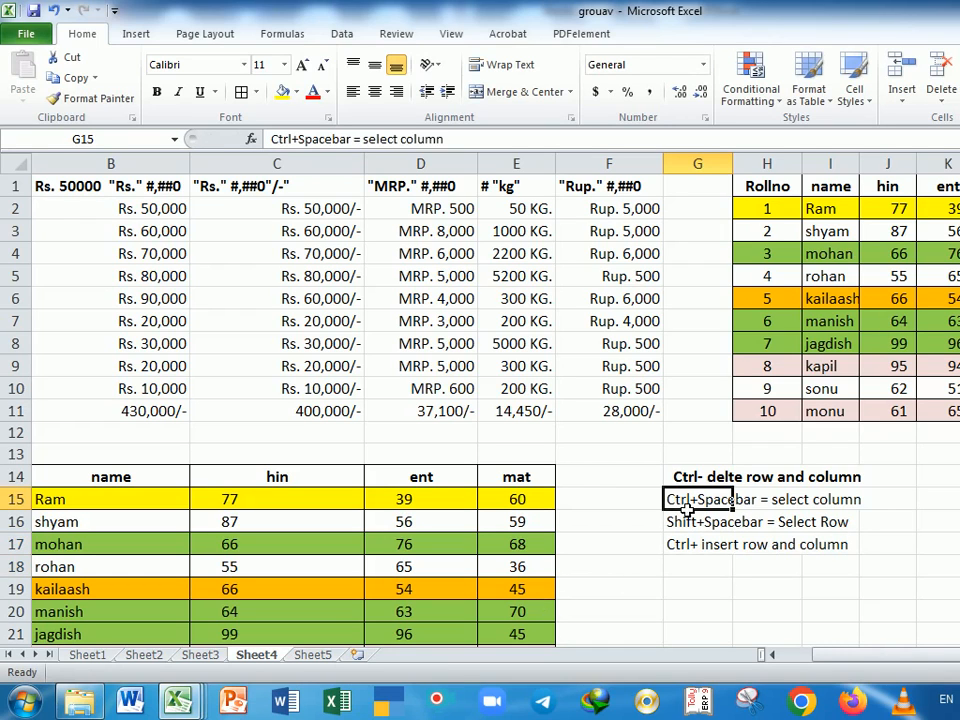
{"action": "left_click", "coordinate": [904, 504]}
{"action": "left_click", "coordinate": [955, 504]}
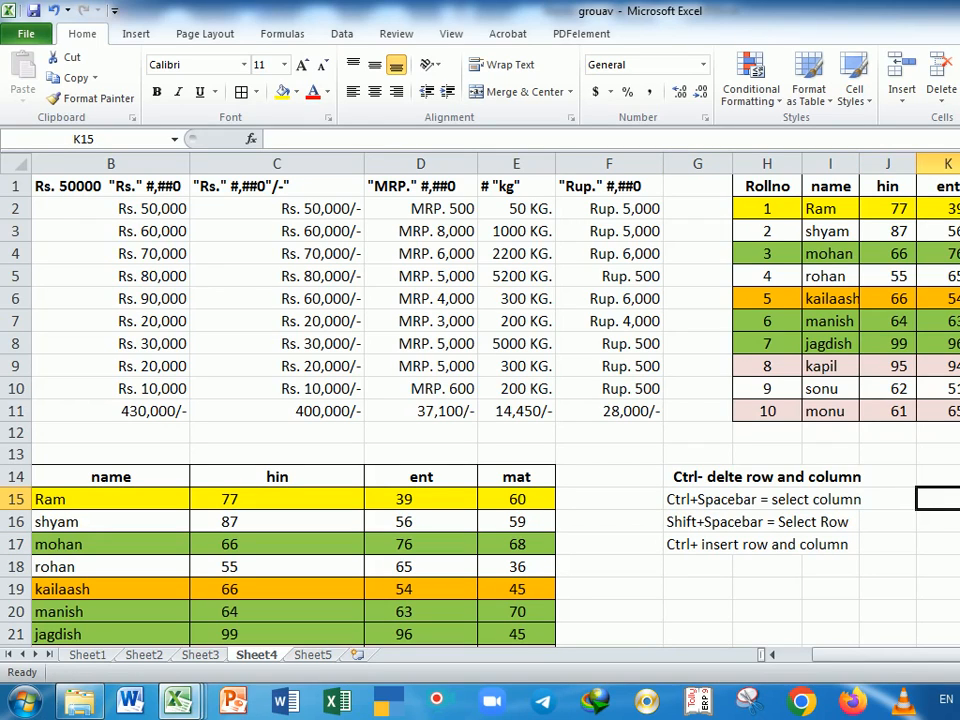
{"action": "left_click", "coordinate": [958, 254]}
{"action": "key", "text": "ctrl+space"}
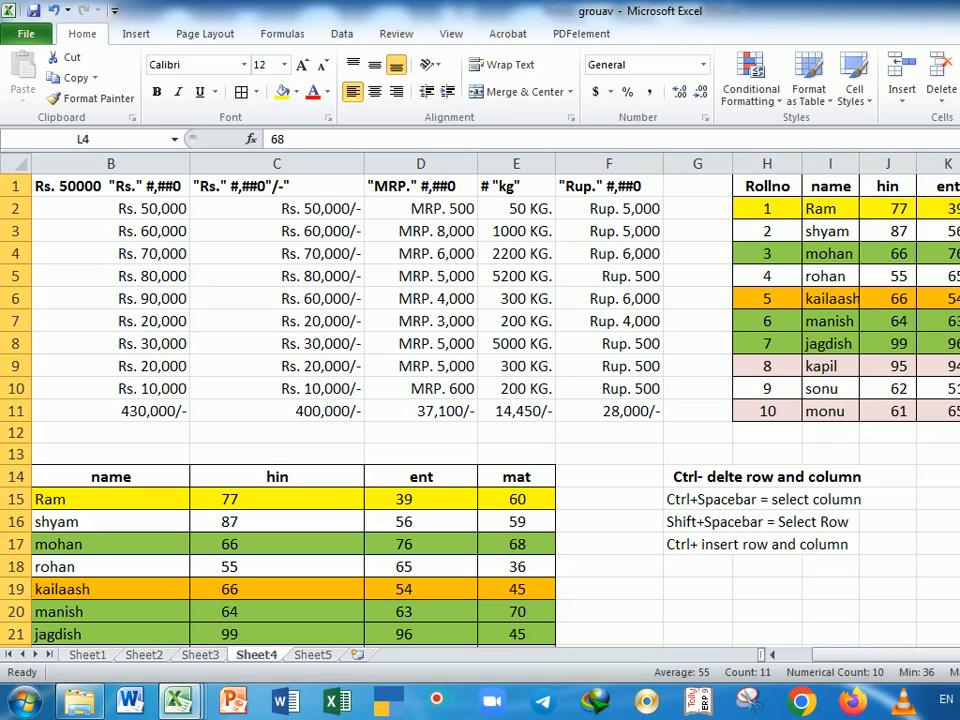
{"action": "key", "text": "ctrl+minus"}
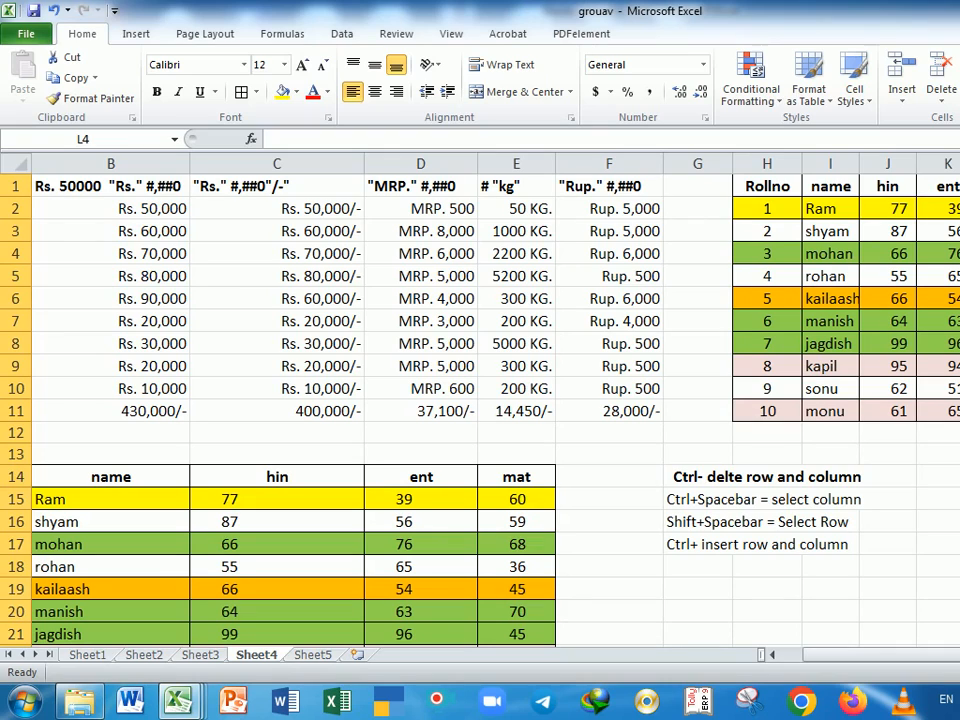
{"action": "key", "text": "ctrl+space"}
{"action": "key", "text": "ctrl+minus"}
{"action": "key", "text": "ctrl+z"}
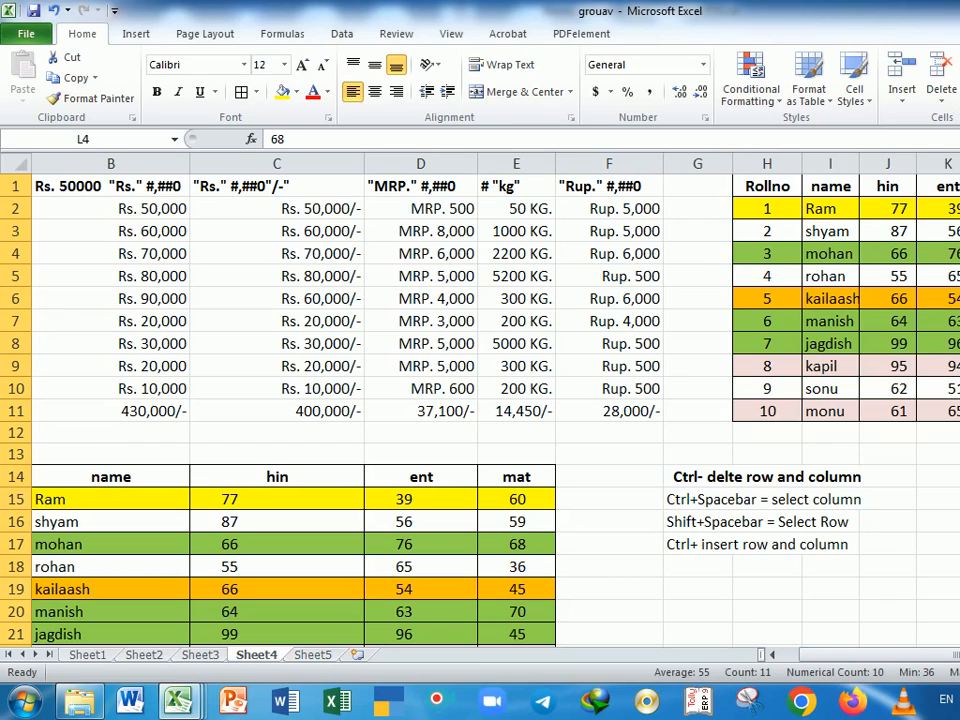
Clear the roll number in cell H6 of the marks table.
{"action": "left_click", "coordinate": [773, 302]}
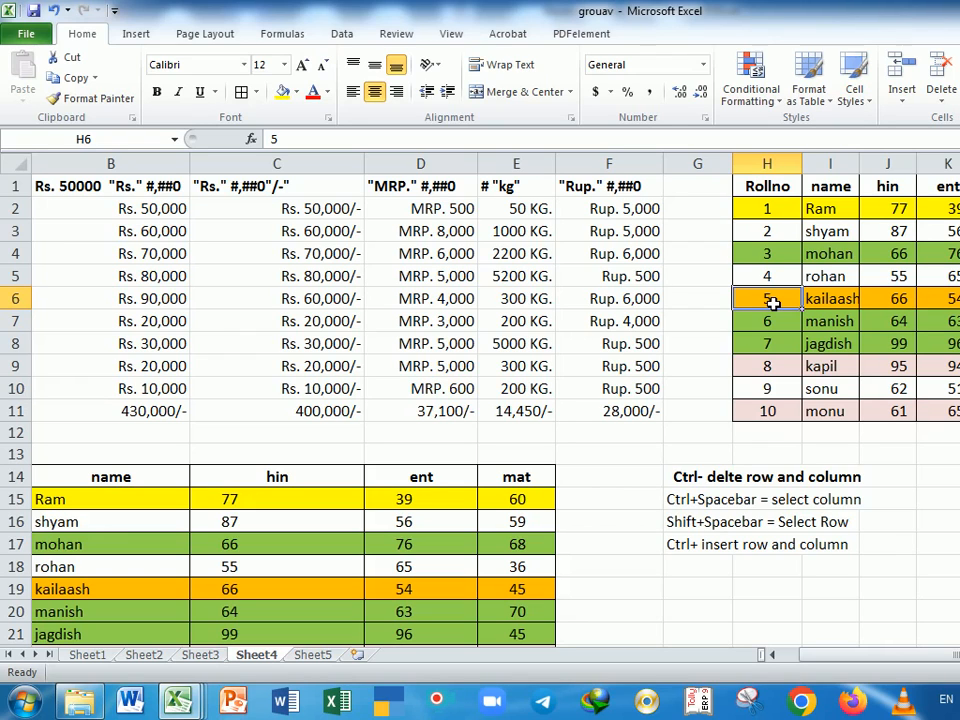
{"action": "key", "text": "BackSpace"}
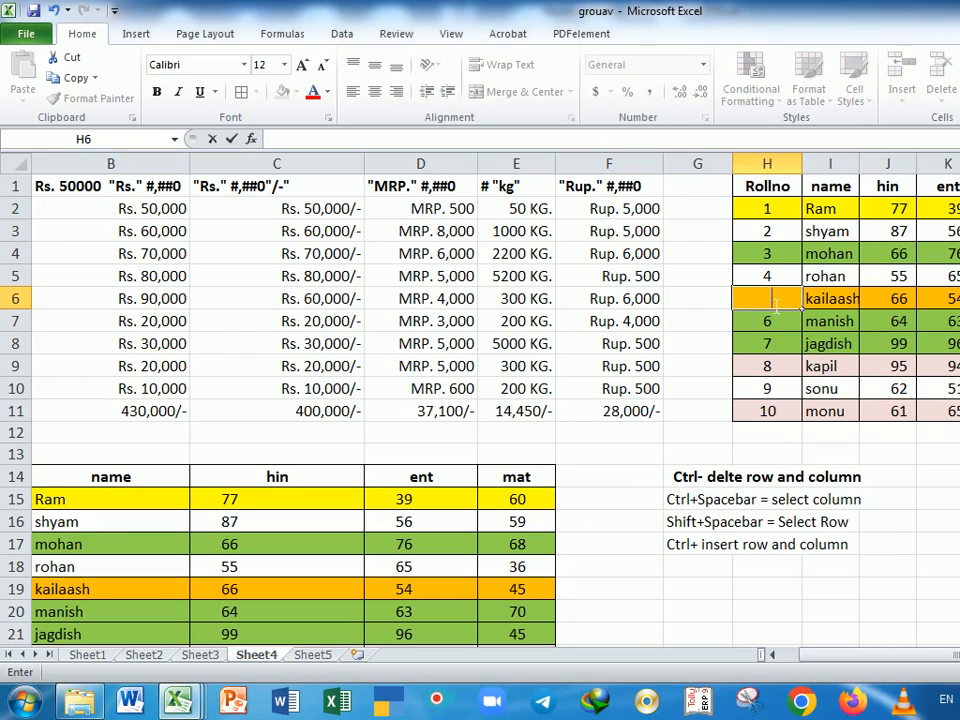
{"action": "key", "text": "ctrl+Return"}
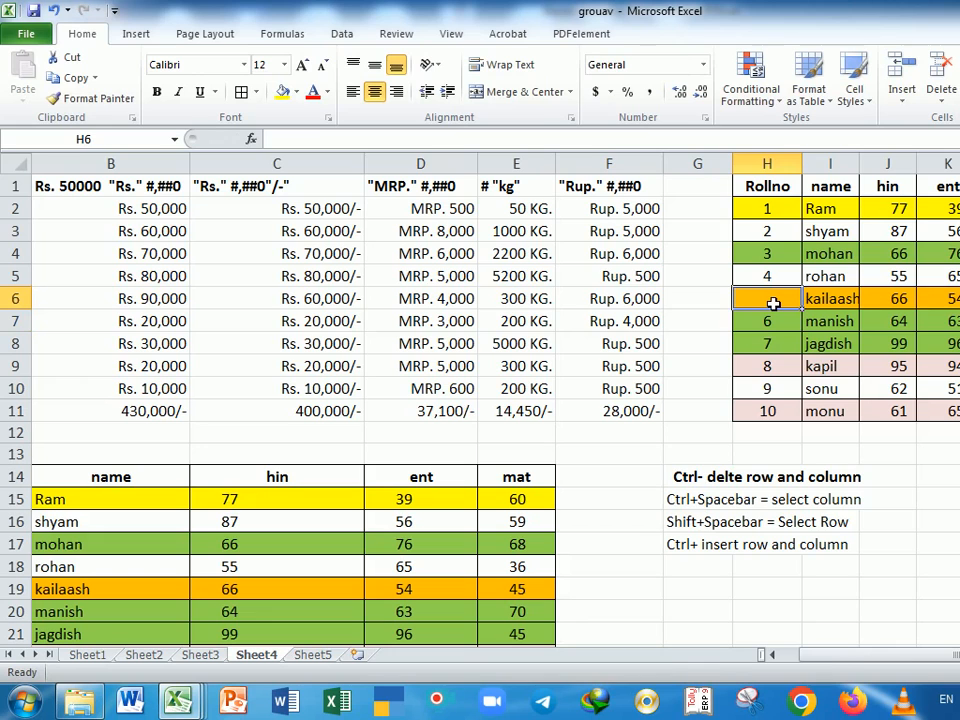
Select the whole of row 6 and insert nine blank sheet rows there.
{"action": "key", "text": "shift+space"}
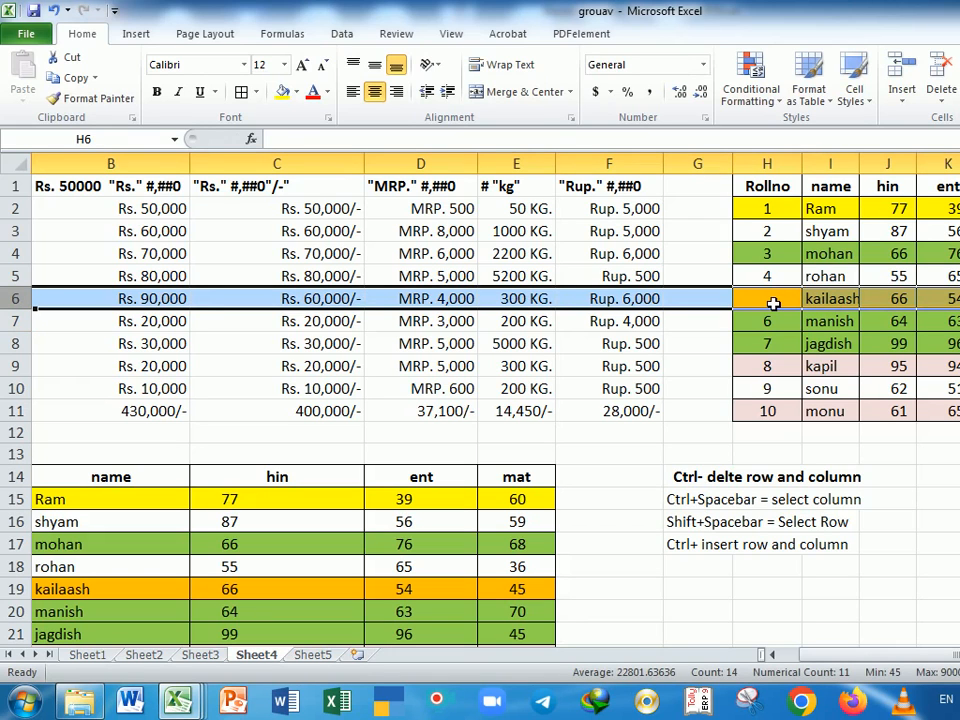
{"action": "key", "text": "ctrl+plus"}
{"action": "key", "text": "ctrl+plus"}
{"action": "key", "text": "ctrl+plus"}
{"action": "key", "text": "ctrl+plus"}
{"action": "key", "text": "ctrl+plus"}
{"action": "key", "text": "ctrl+plus"}
{"action": "key", "text": "ctrl+plus"}
{"action": "key", "text": "ctrl+plus"}
{"action": "key", "text": "ctrl+plus"}
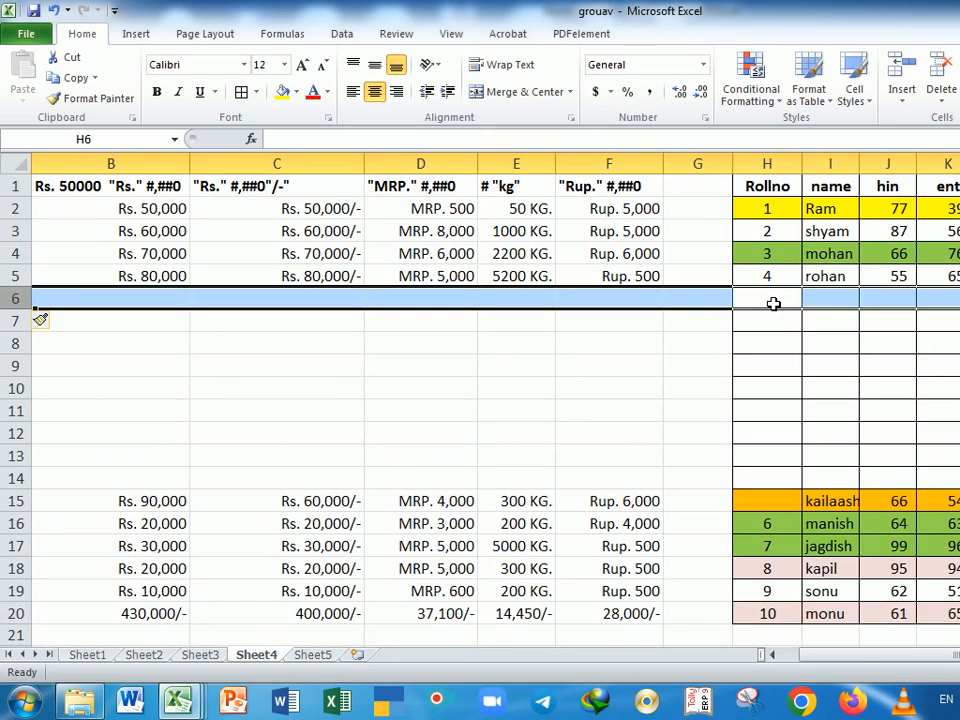
Delete the nine blank sheet rows starting at row 6.
{"action": "key", "text": "ctrl+minus"}
{"action": "key", "text": "ctrl+minus"}
{"action": "key", "text": "ctrl+minus"}
{"action": "key", "text": "ctrl+minus"}
{"action": "key", "text": "ctrl+minus"}
{"action": "key", "text": "ctrl+minus"}
{"action": "key", "text": "ctrl+minus"}
{"action": "key", "text": "ctrl+minus"}
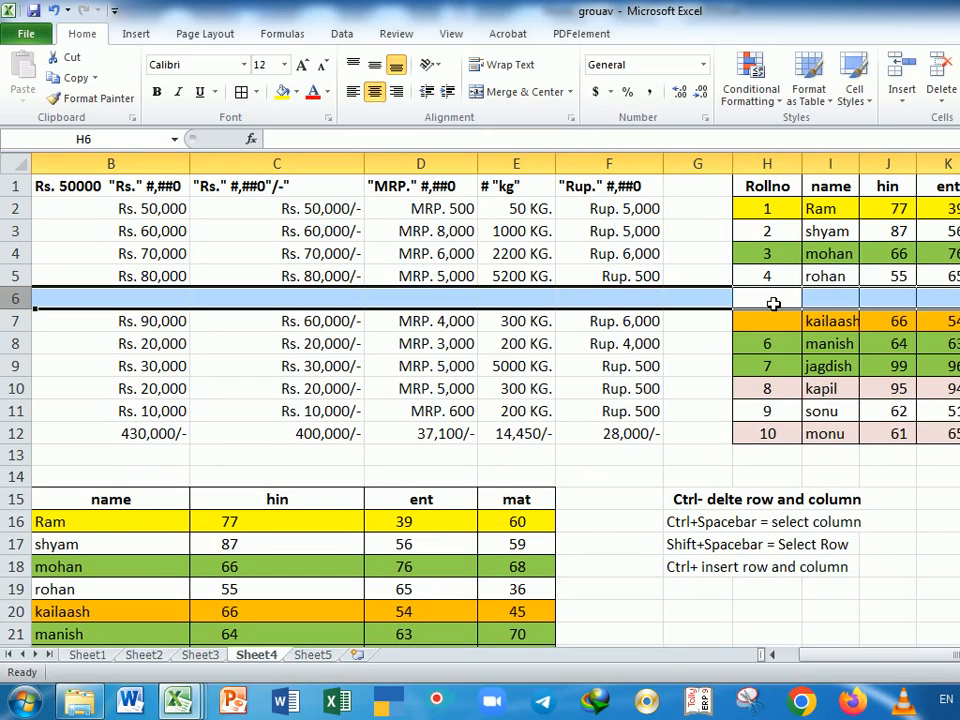
{"action": "key", "text": "ctrl+minus"}
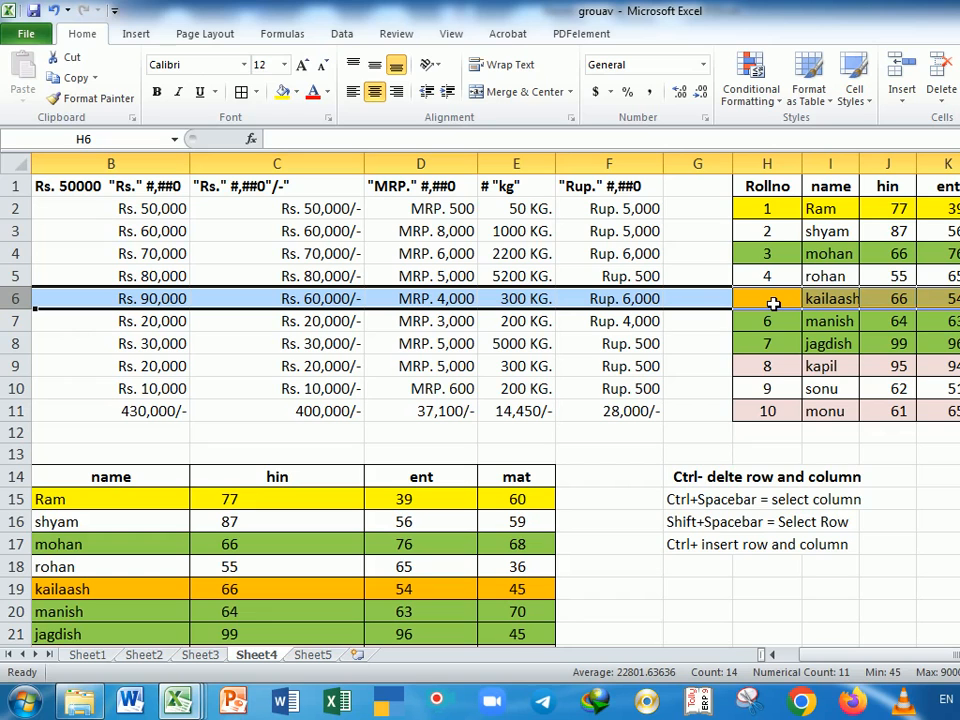
Insert six blank sheet rows at row 6, above the kailaash record.
{"action": "key", "text": "ctrl+plus"}
{"action": "key", "text": "ctrl+plus"}
{"action": "key", "text": "ctrl+plus"}
{"action": "key", "text": "ctrl+plus"}
{"action": "key", "text": "ctrl+plus"}
{"action": "key", "text": "ctrl+plus"}
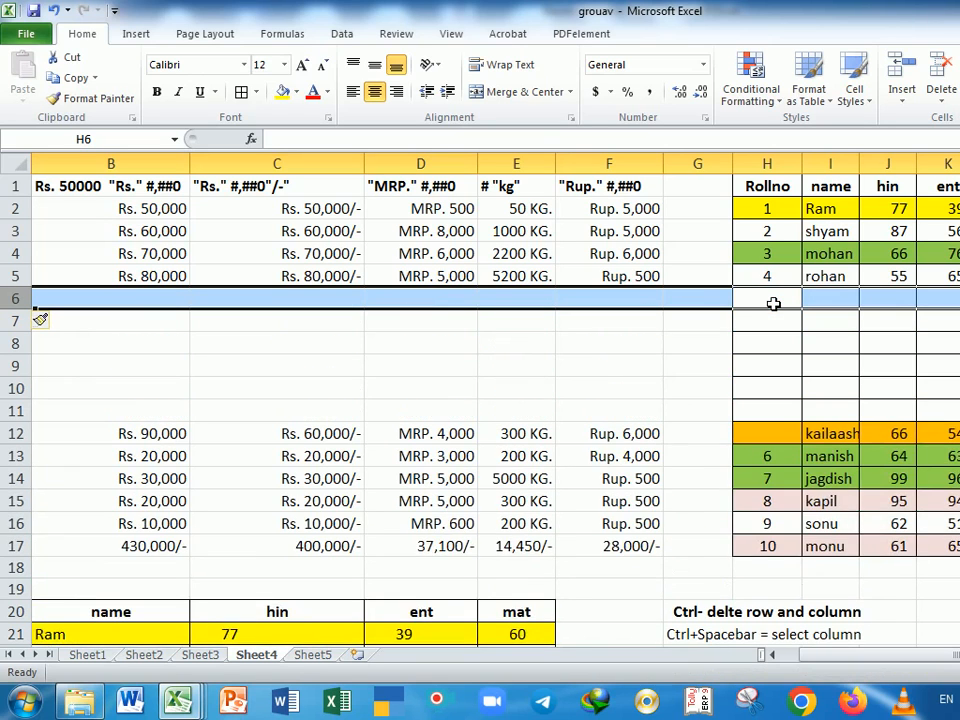
Delete the six blank sheet rows at row 6 and clear the row selection.
{"action": "key", "text": "ctrl+minus"}
{"action": "key", "text": "ctrl+minus"}
{"action": "key", "text": "ctrl+minus"}
{"action": "key", "text": "ctrl+minus"}
{"action": "key", "text": "ctrl+minus"}
{"action": "key", "text": "ctrl+minus"}
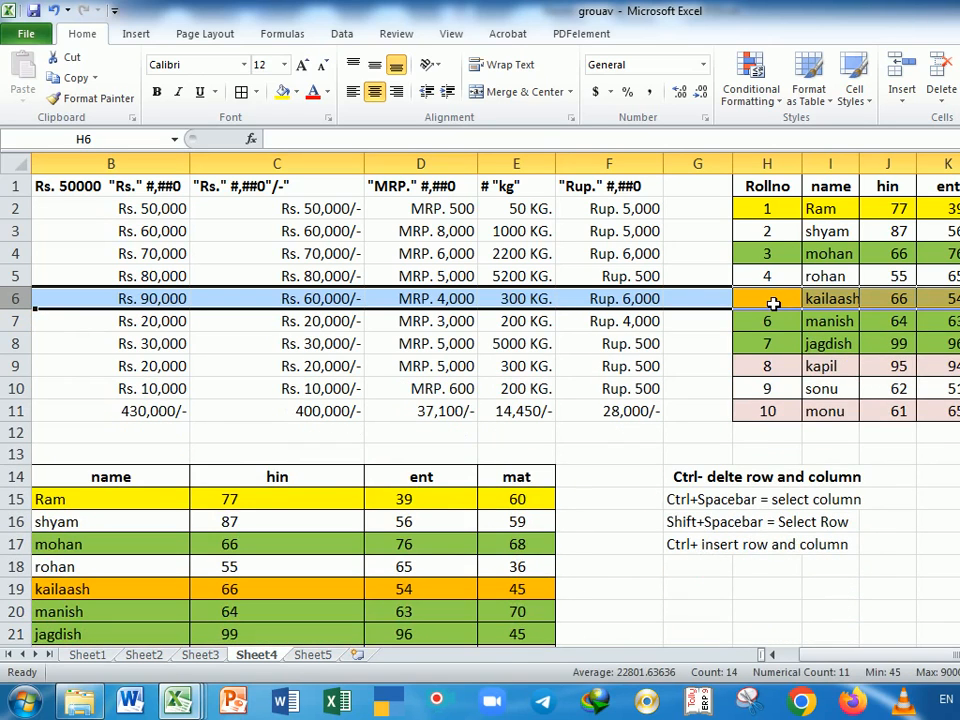
{"action": "left_click", "coordinate": [704, 480]}
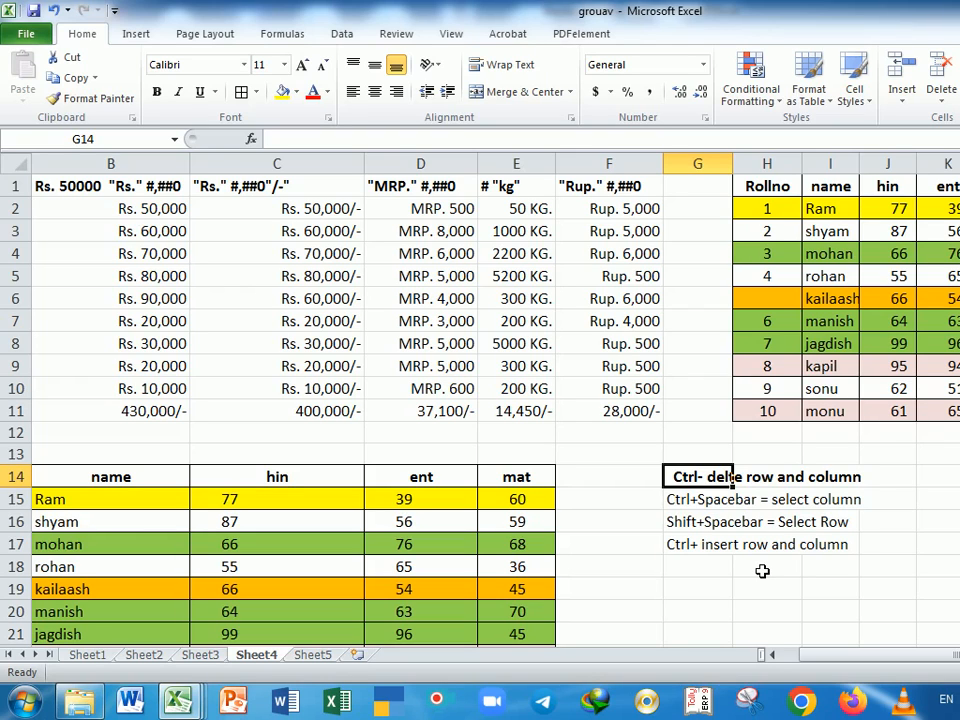
{"action": "left_click", "coordinate": [928, 500]}
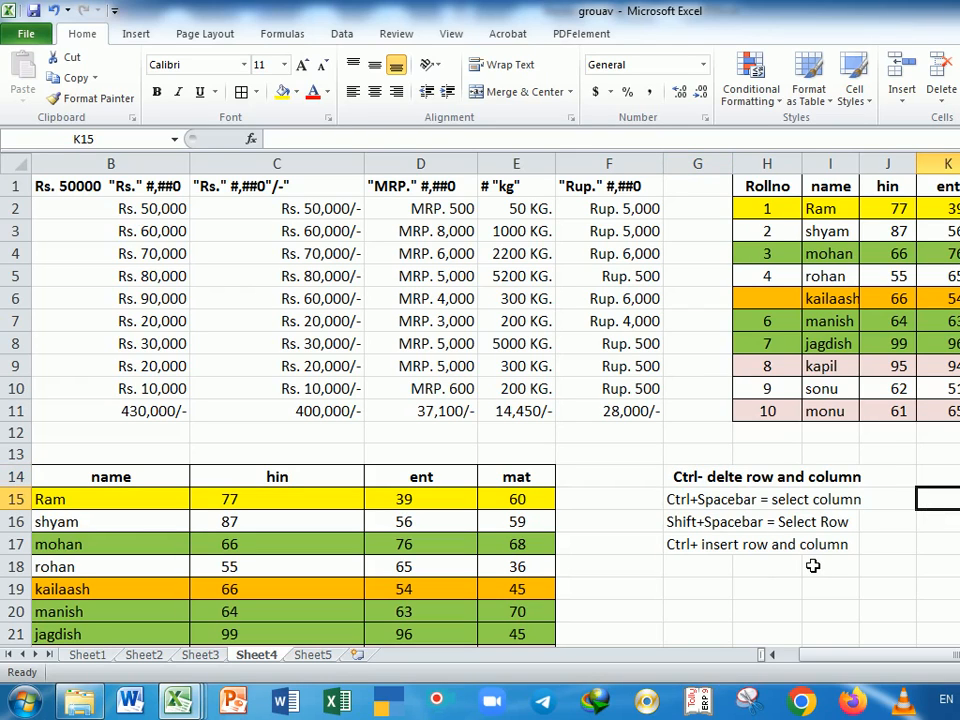